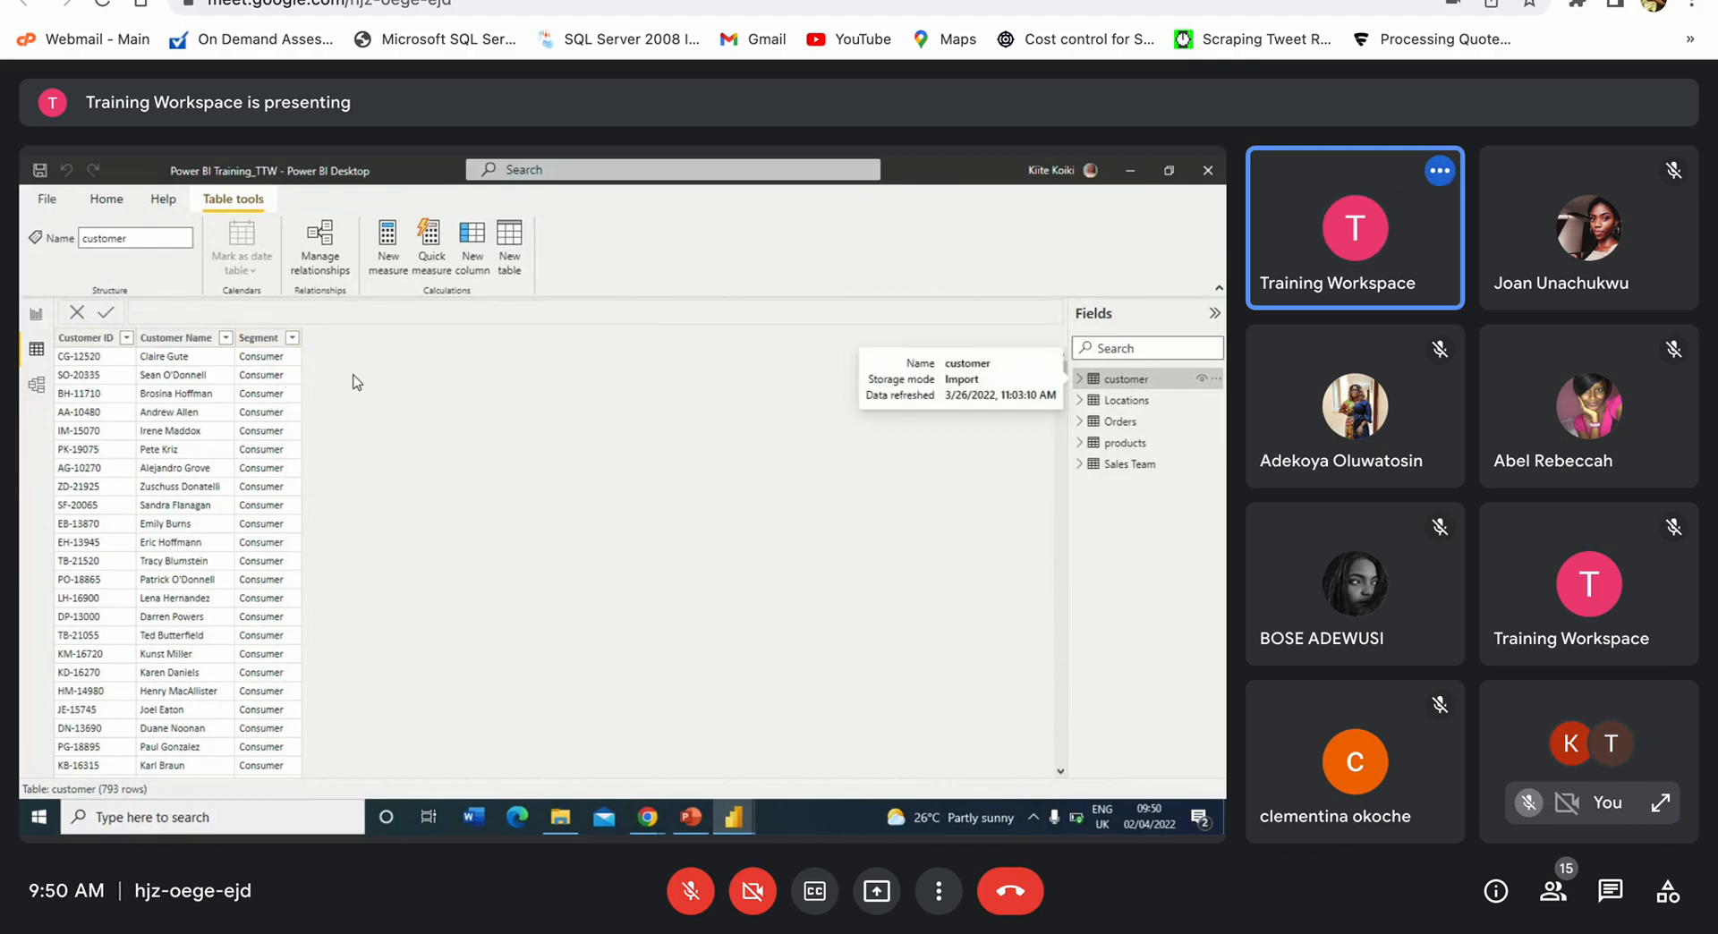
Step: View the Locations table's rows, then the Orders table's 9,994 rows in Data view
{"action": "left_click", "coordinate": [1131, 407]}
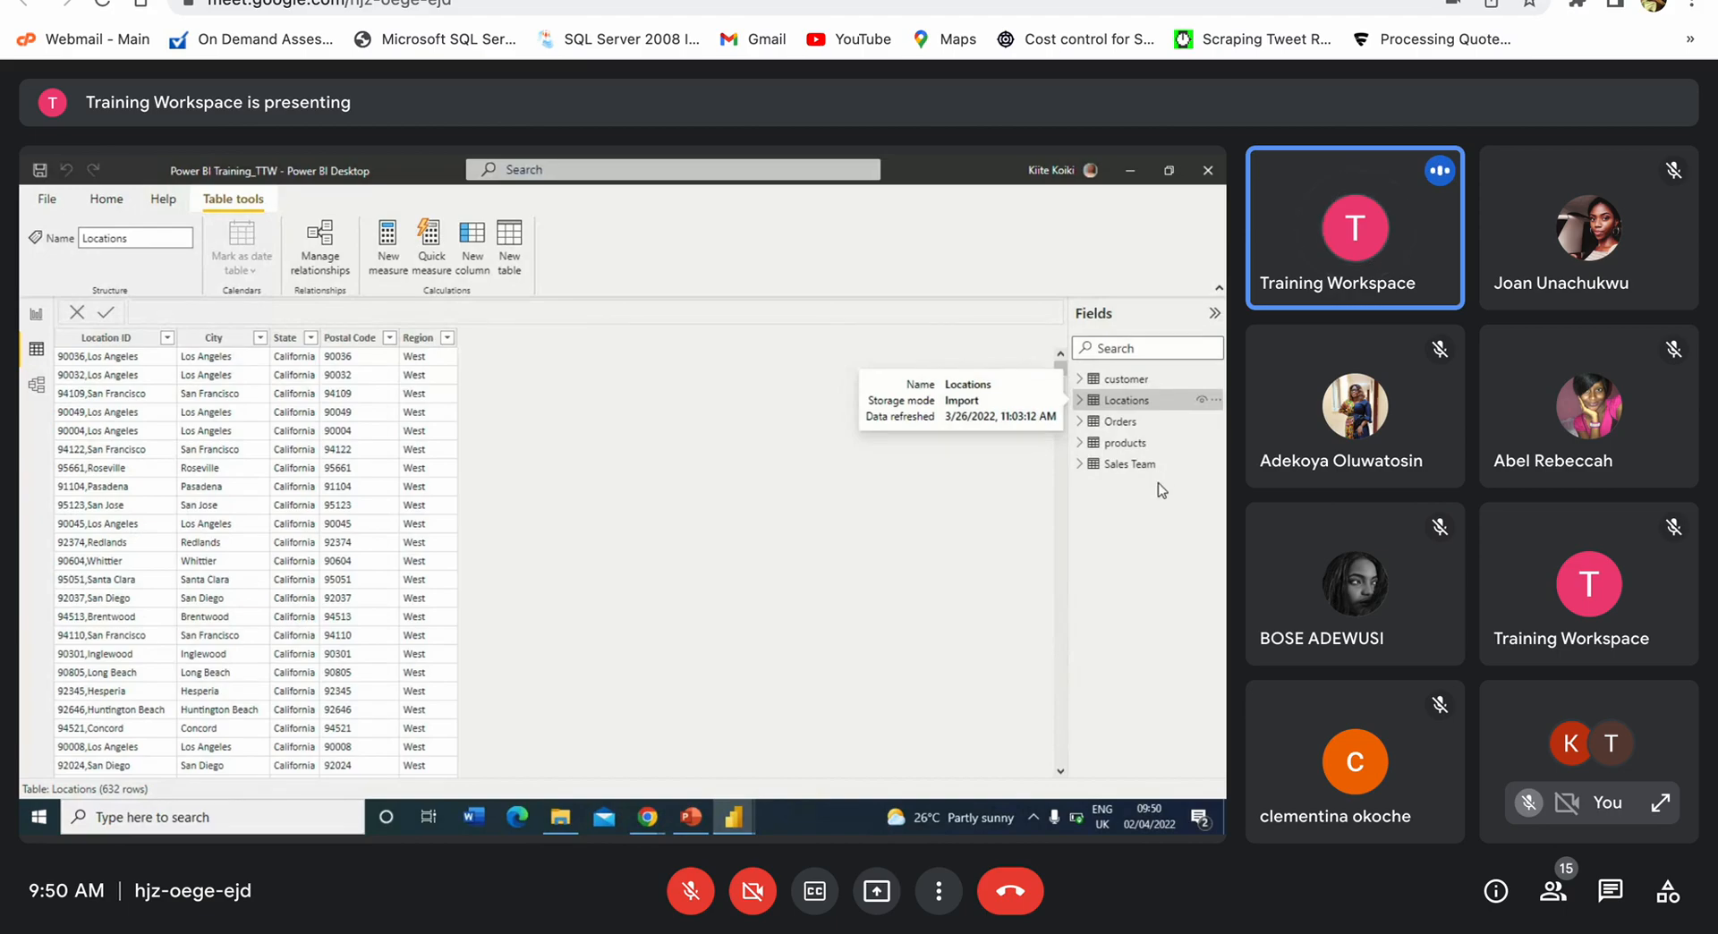
{"action": "left_click", "coordinate": [1138, 424]}
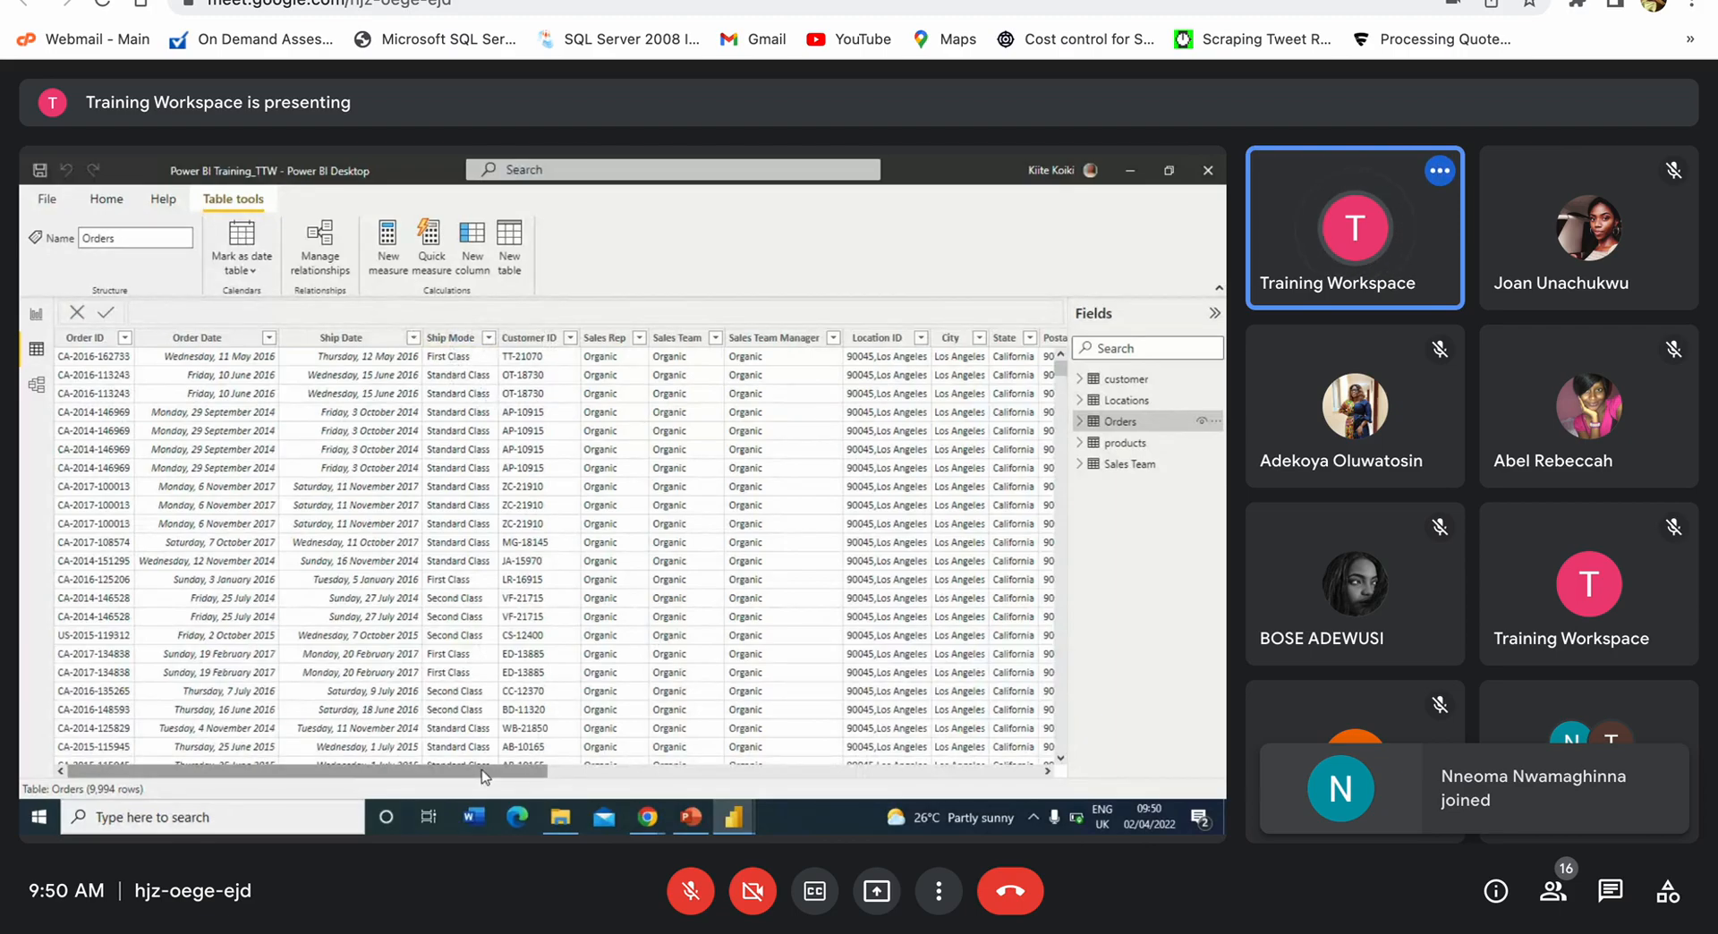
Step: Scroll the Orders table across to its Profit column, then display the products table
{"action": "left_click_drag", "start_coordinate": [483, 777], "coordinate": [1000, 664]}
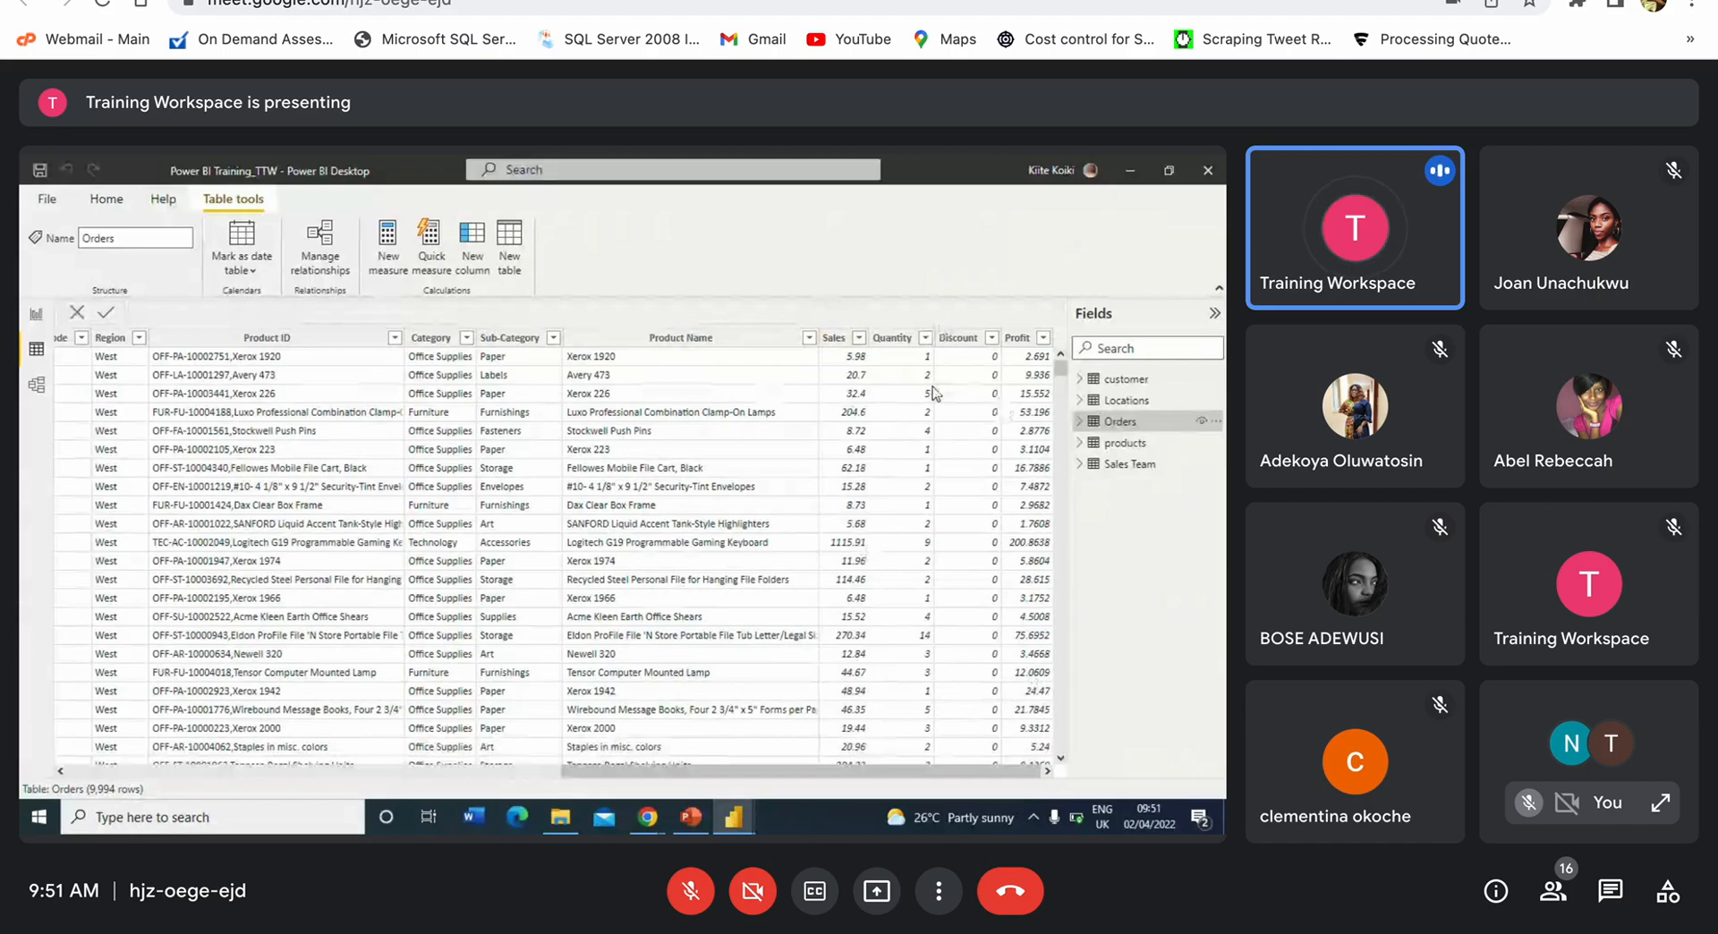
{"action": "left_click", "coordinate": [1137, 445]}
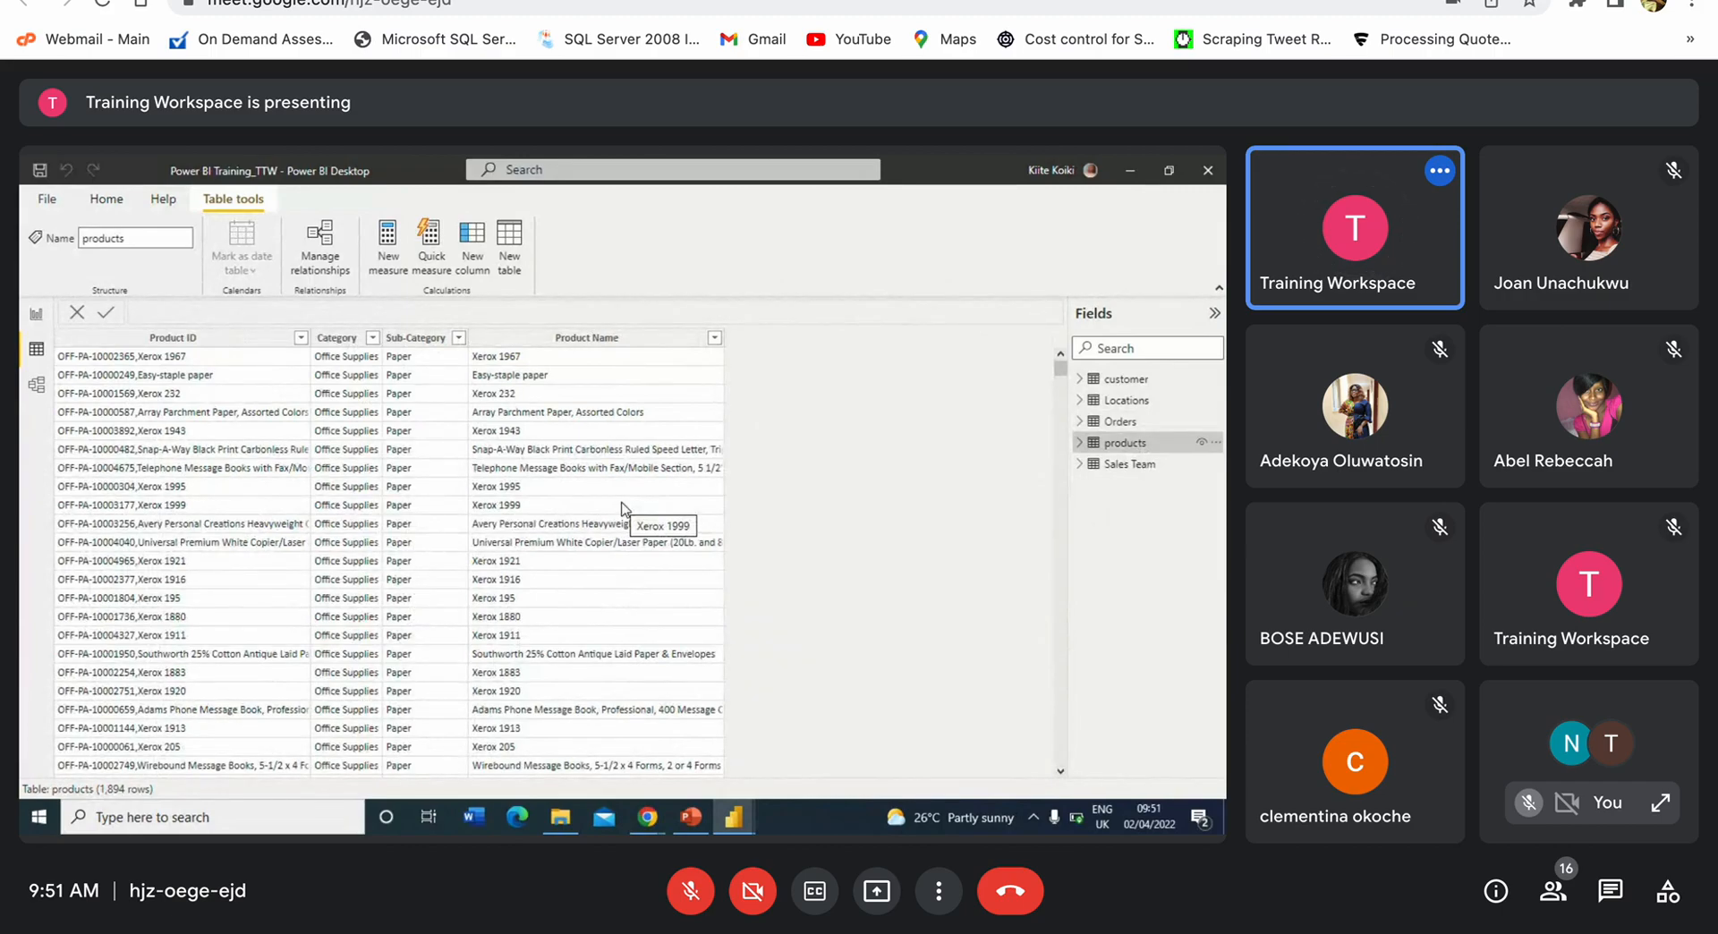
Step: Select the Sub-Category column, view the Sales Team table, then switch to the five-table Model view
{"action": "left_click", "coordinate": [436, 343]}
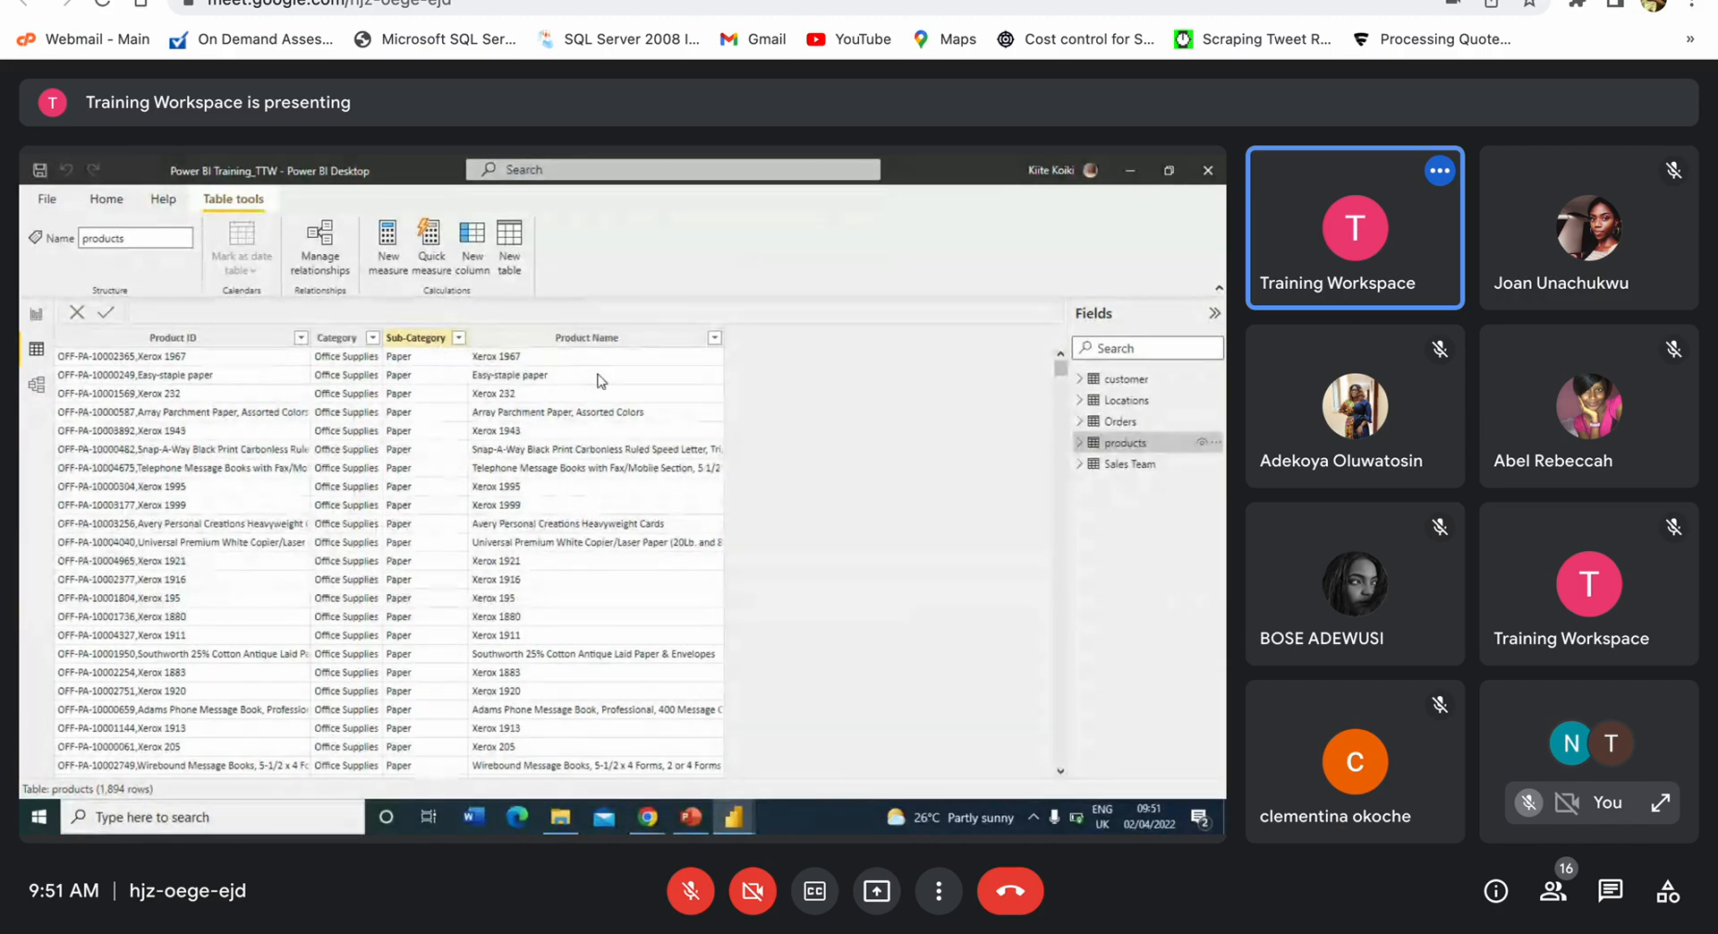
{"action": "left_click", "coordinate": [1148, 465]}
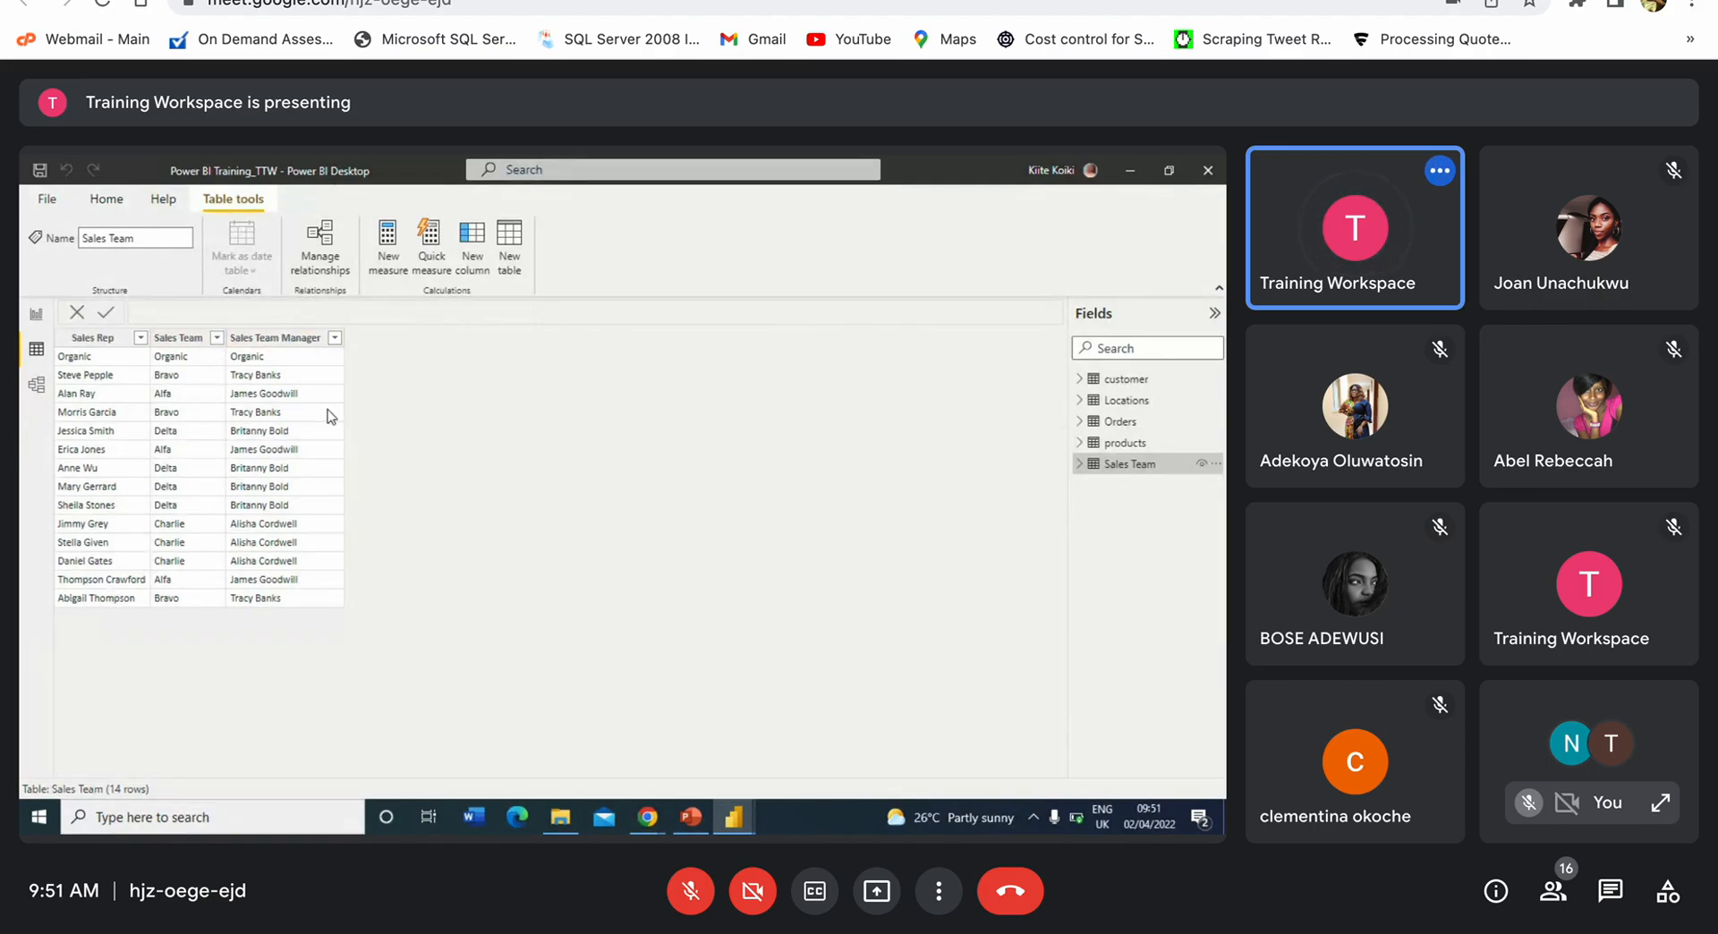
{"action": "left_click", "coordinate": [37, 386]}
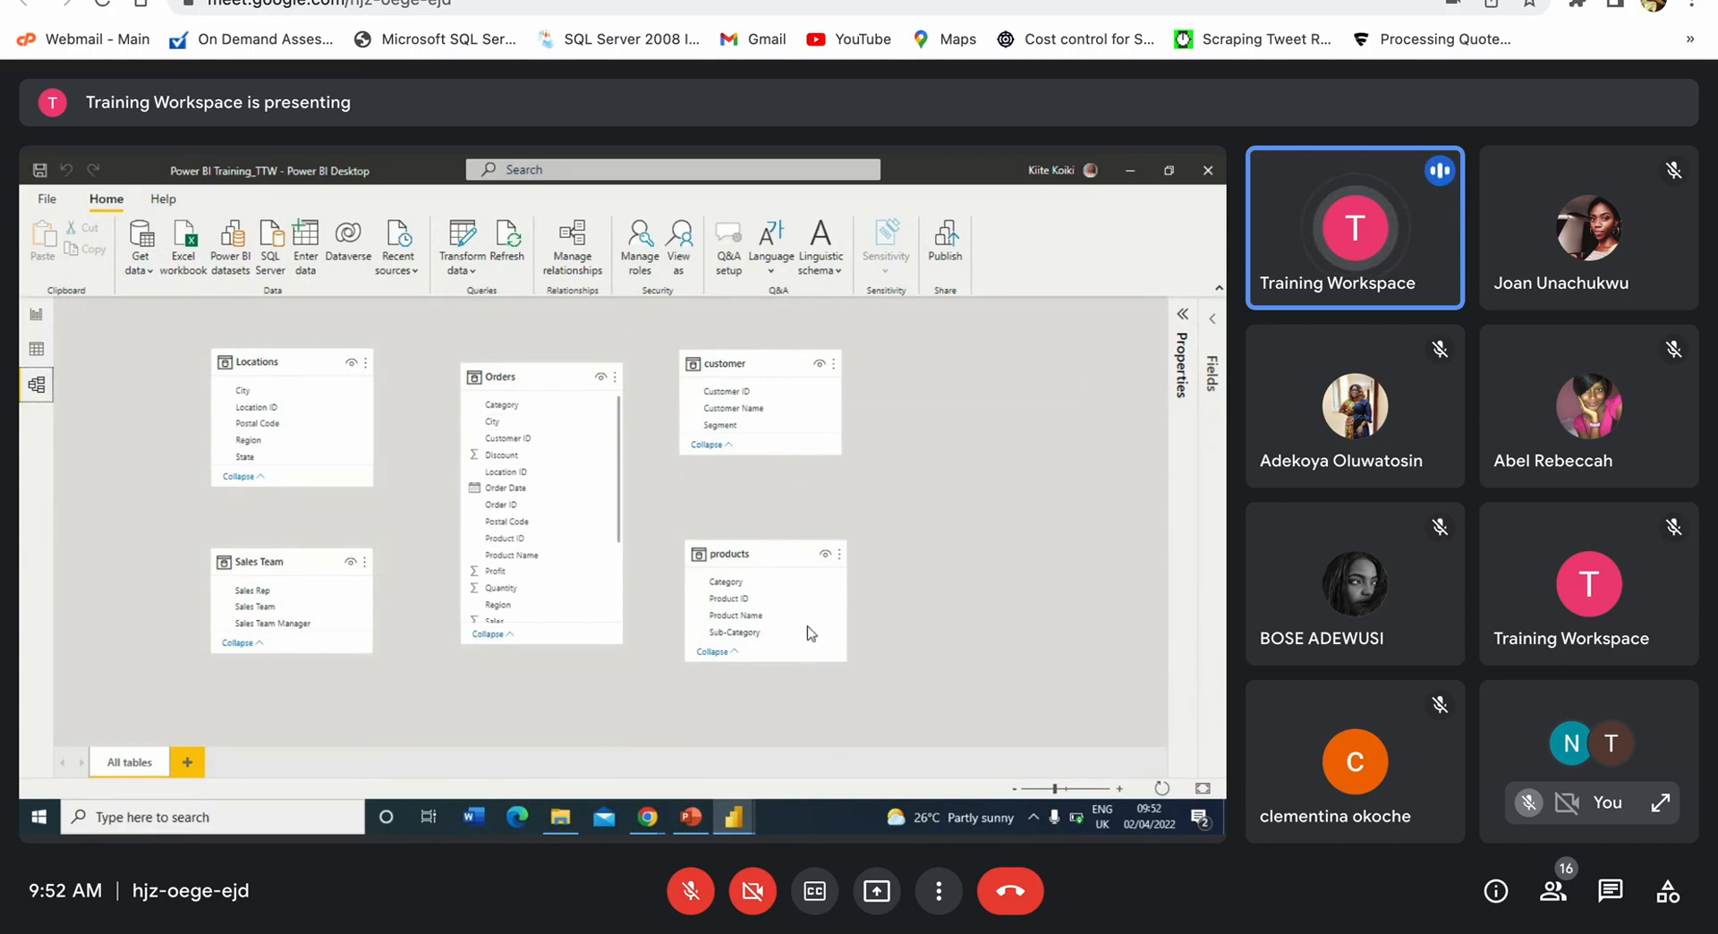
{"action": "scroll", "coordinate": [564, 540], "scroll_direction": "down", "scroll_amount": 3}
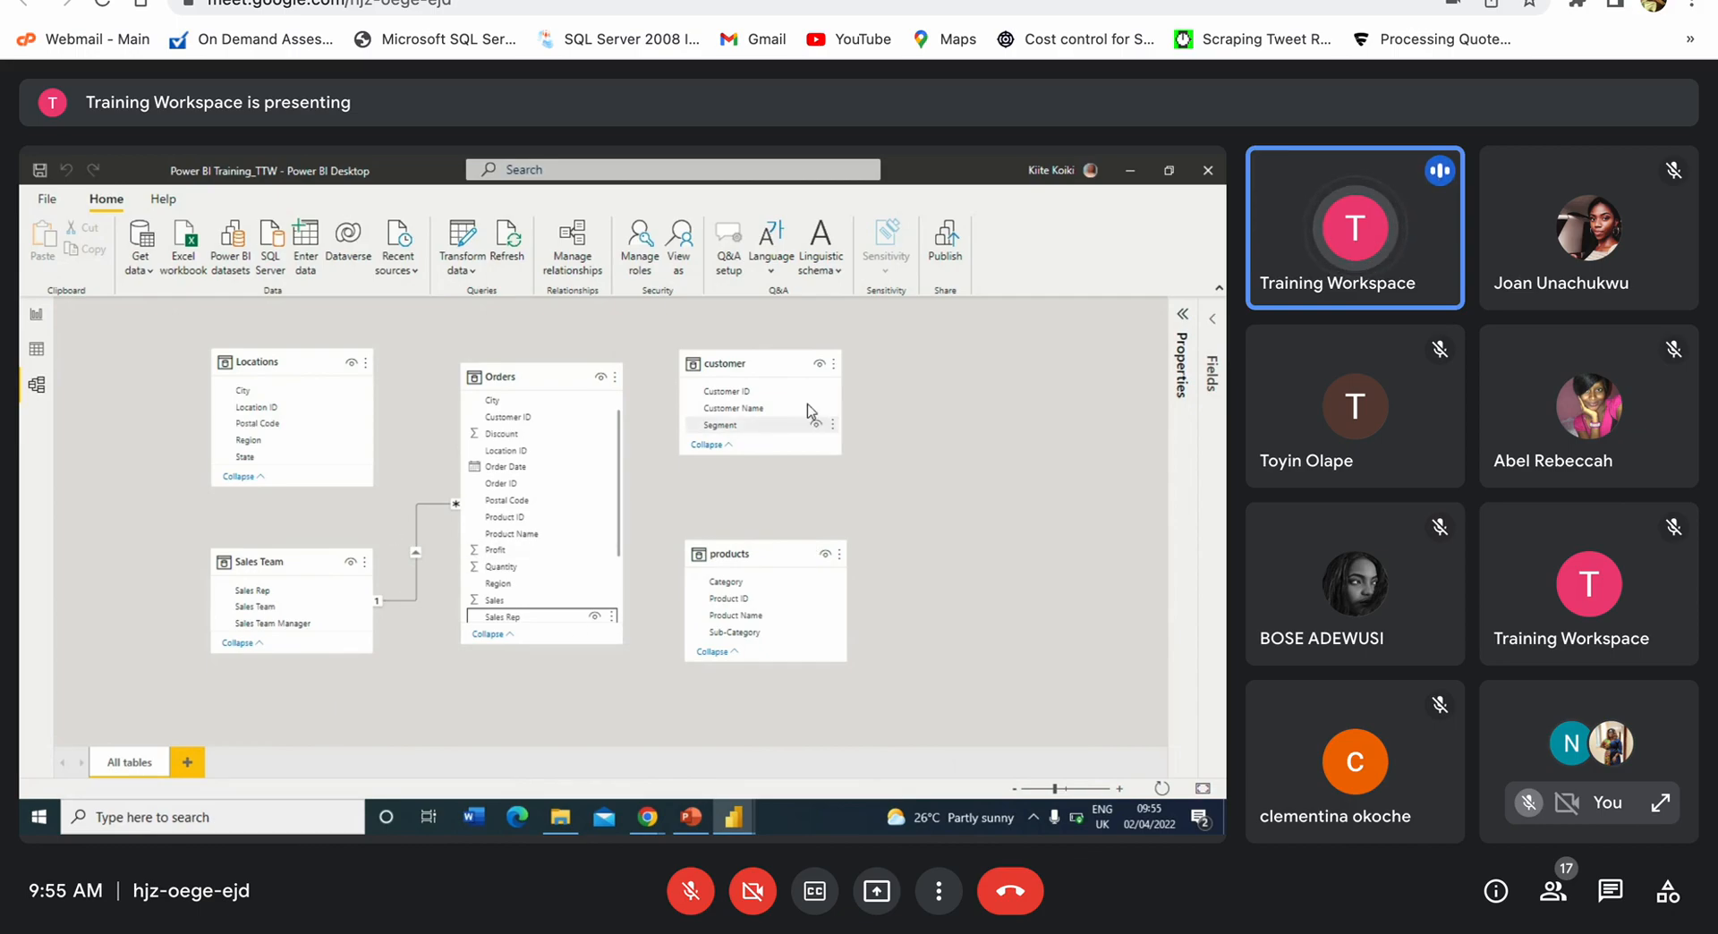
Step: Open Manage relationships to review the relationships defined in the model
{"action": "left_click", "coordinate": [567, 252]}
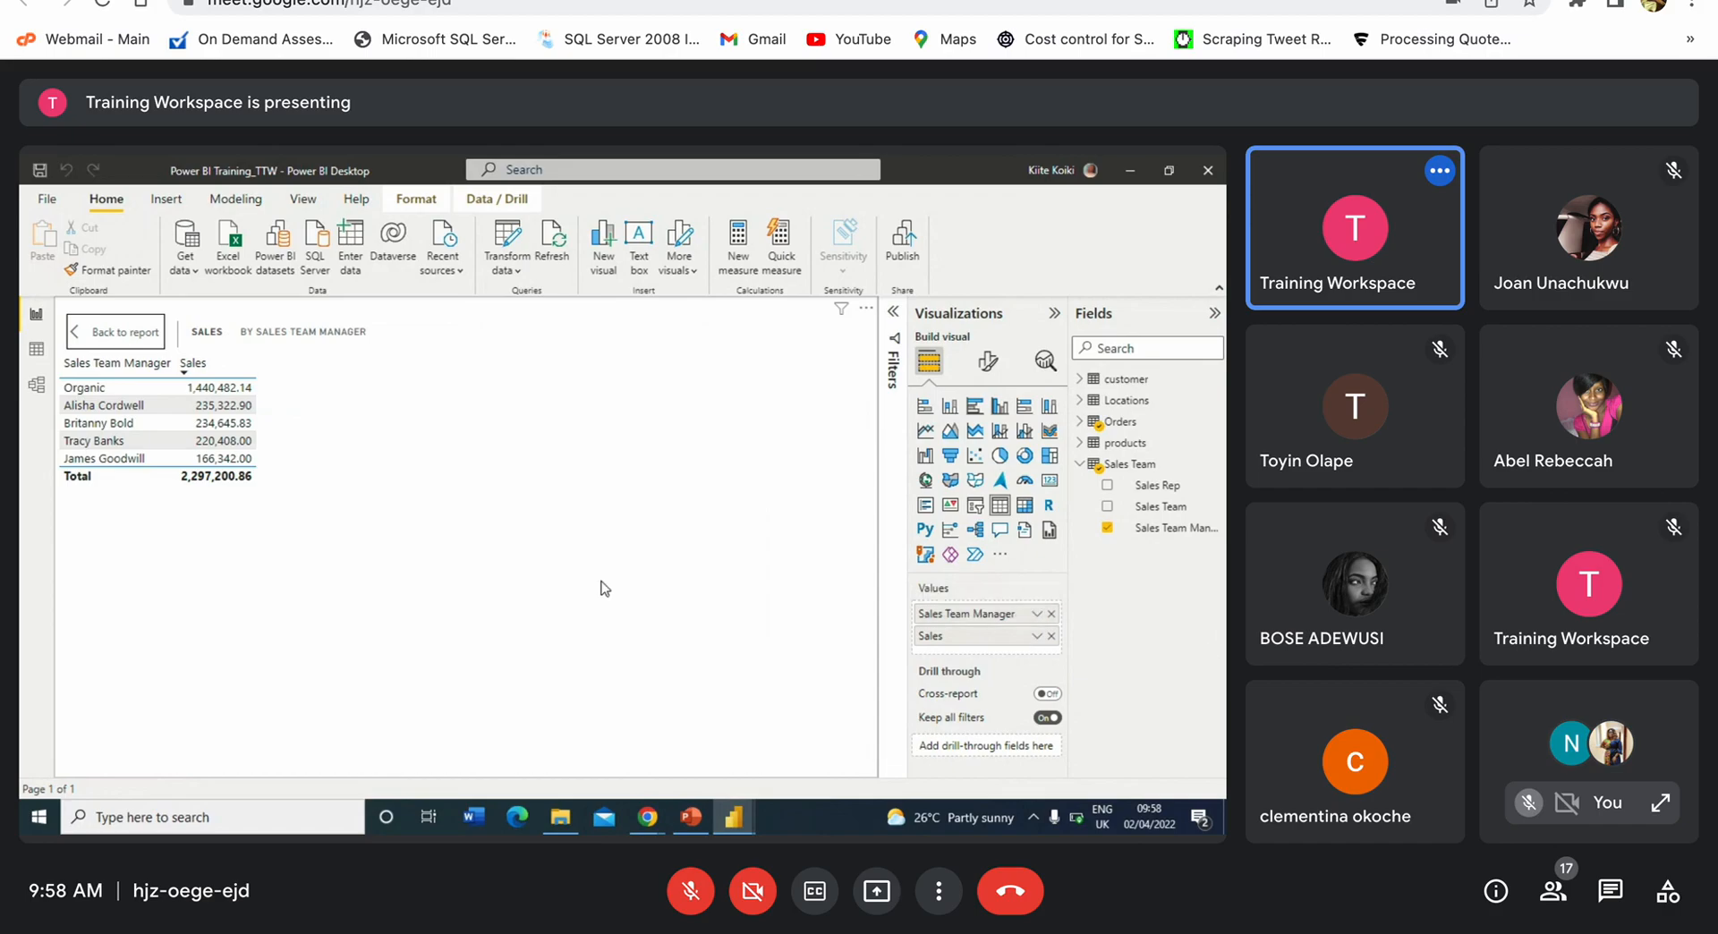
Step: Return to the Model view diagram with Locations, customer, Sales Team and products linked to Orders
{"action": "left_click", "coordinate": [35, 385]}
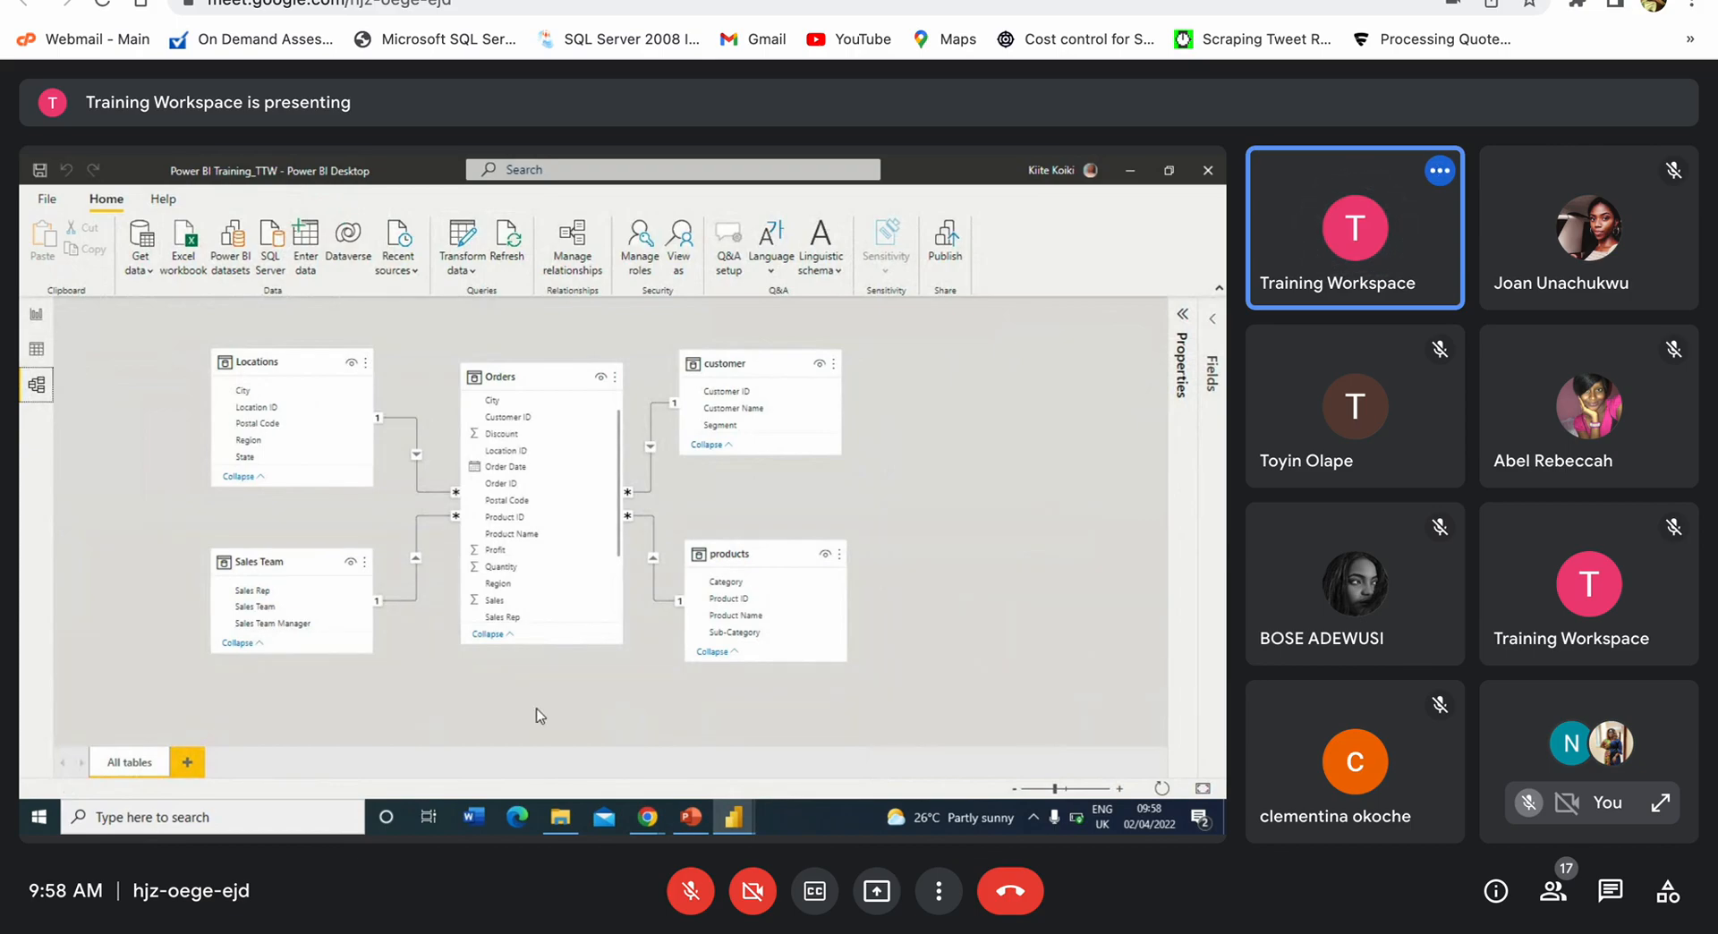
{"action": "left_click", "coordinate": [644, 821]}
{"action": "left_click", "coordinate": [626, 752]}
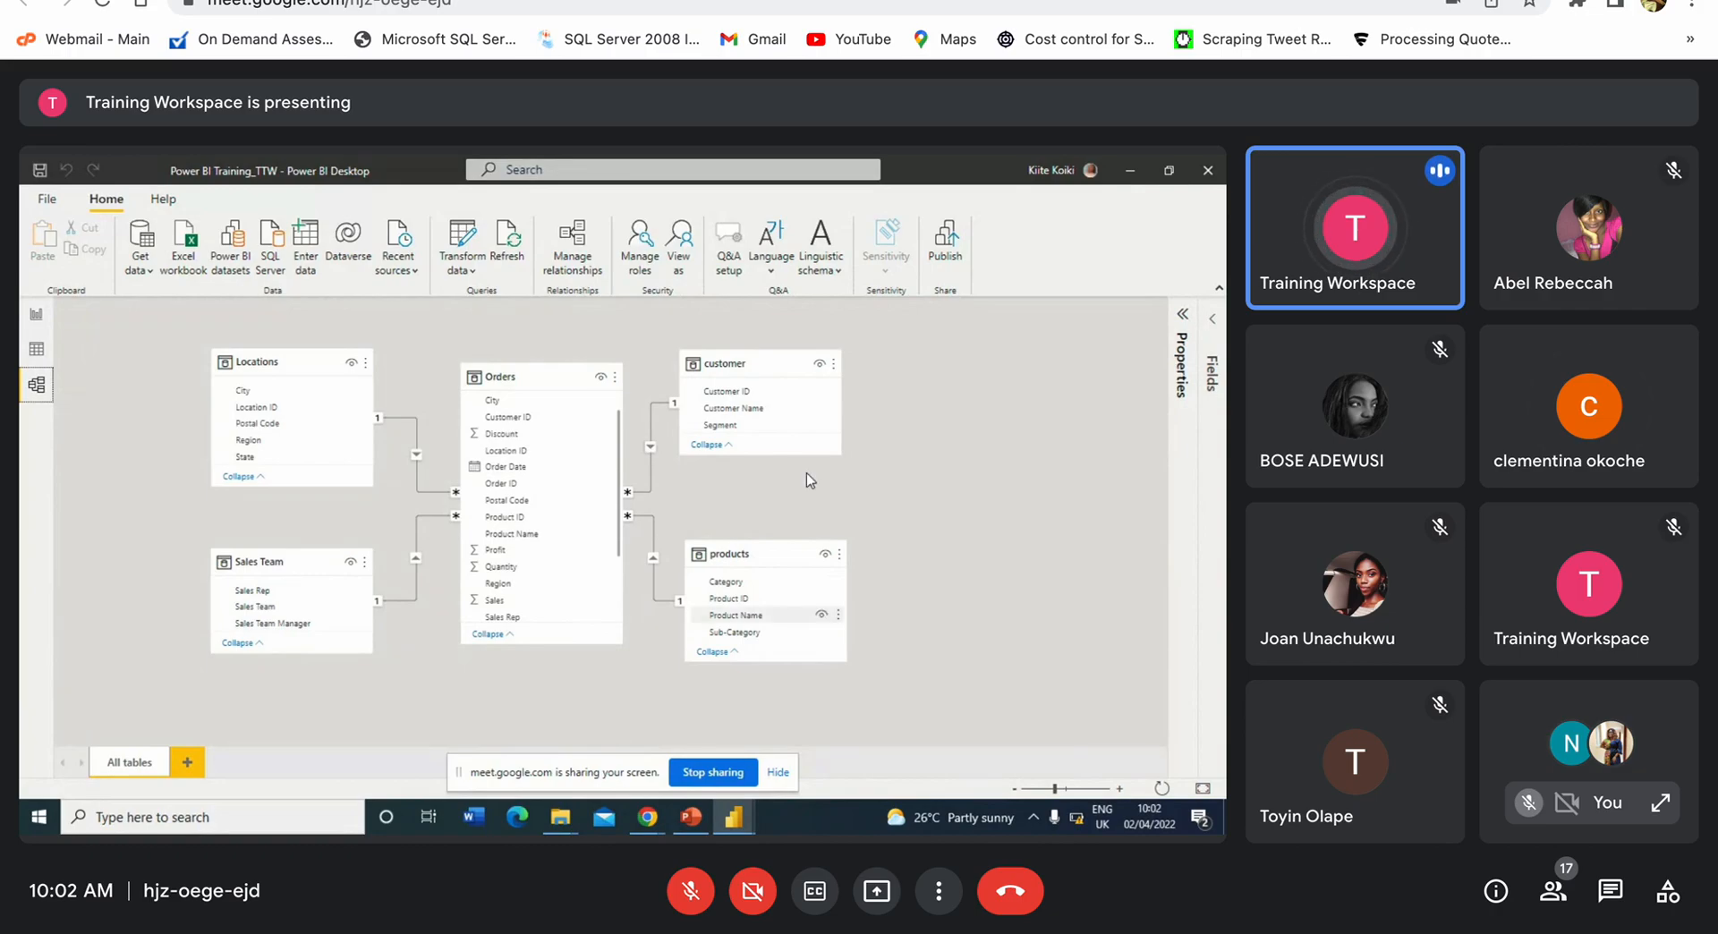
Step: Show the customer table's 793 rows in Data view and collapse the Orders field list
{"action": "left_click", "coordinate": [39, 350]}
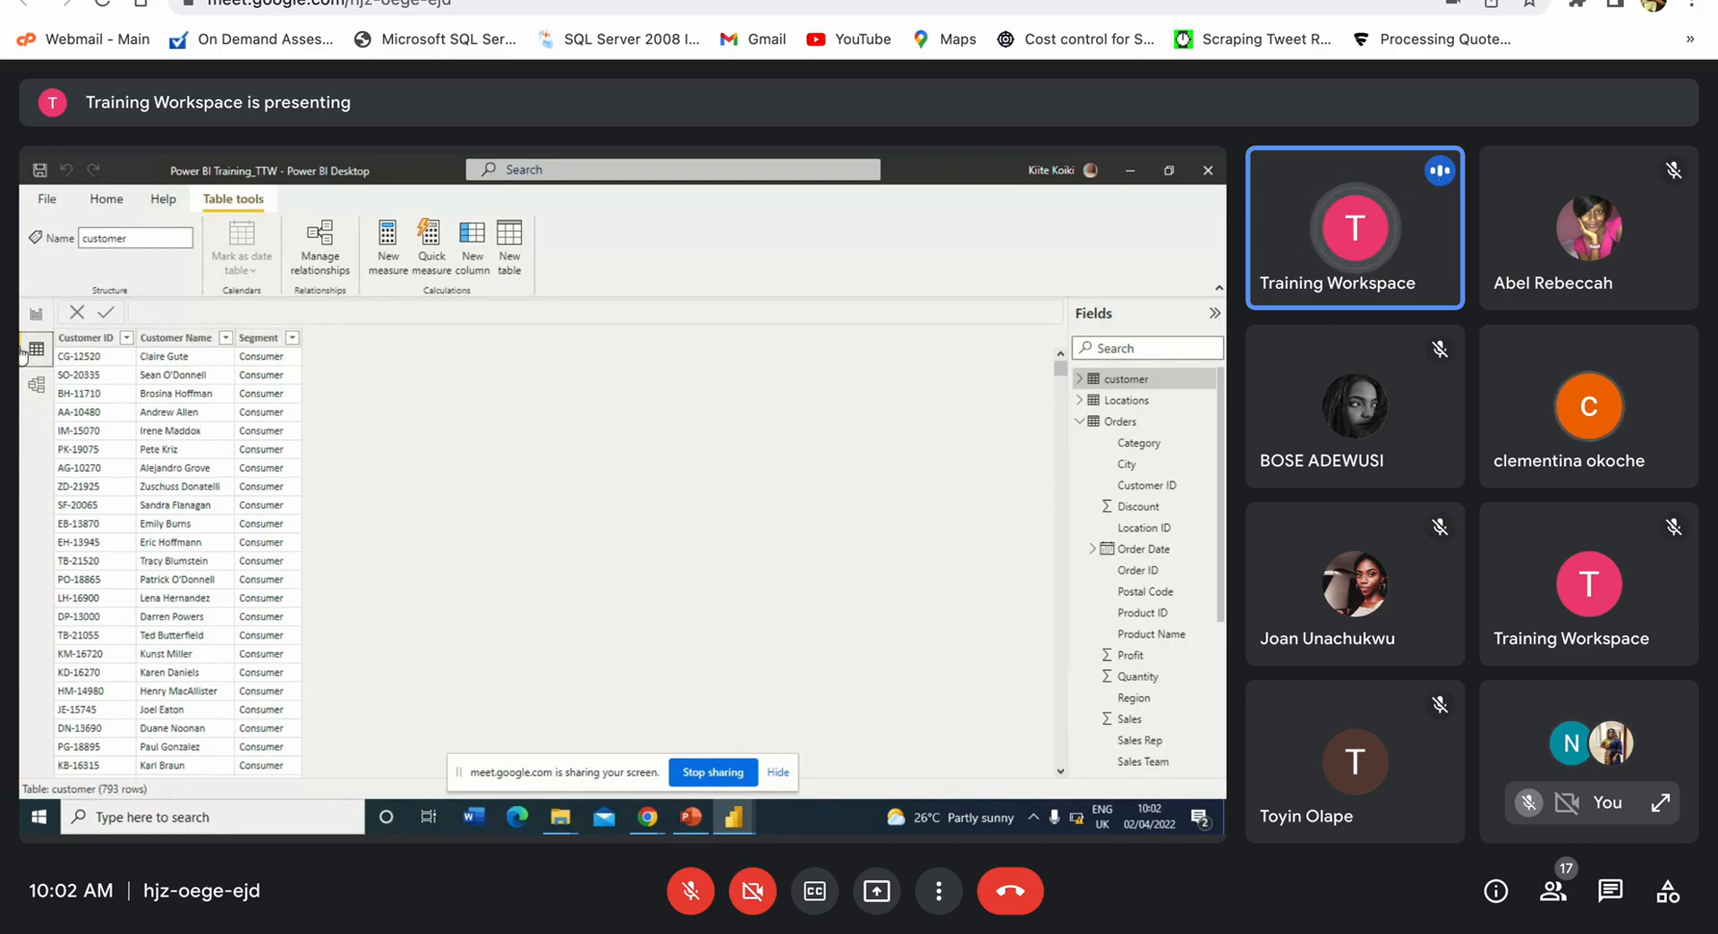
{"action": "left_click", "coordinate": [1078, 421]}
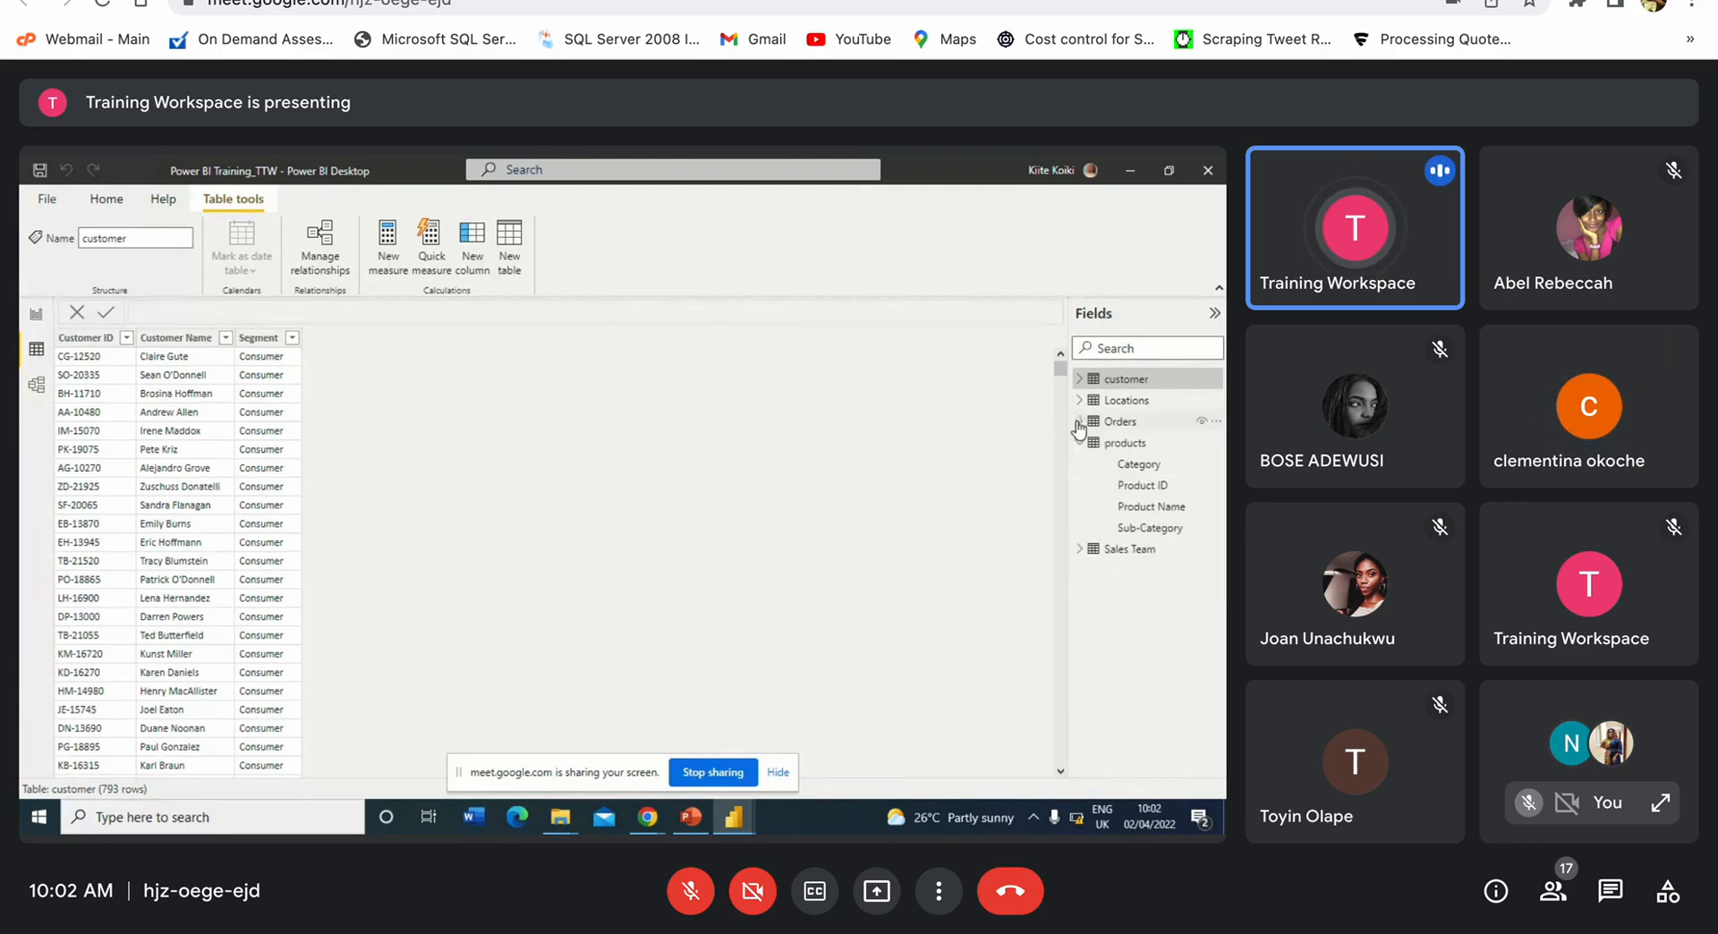
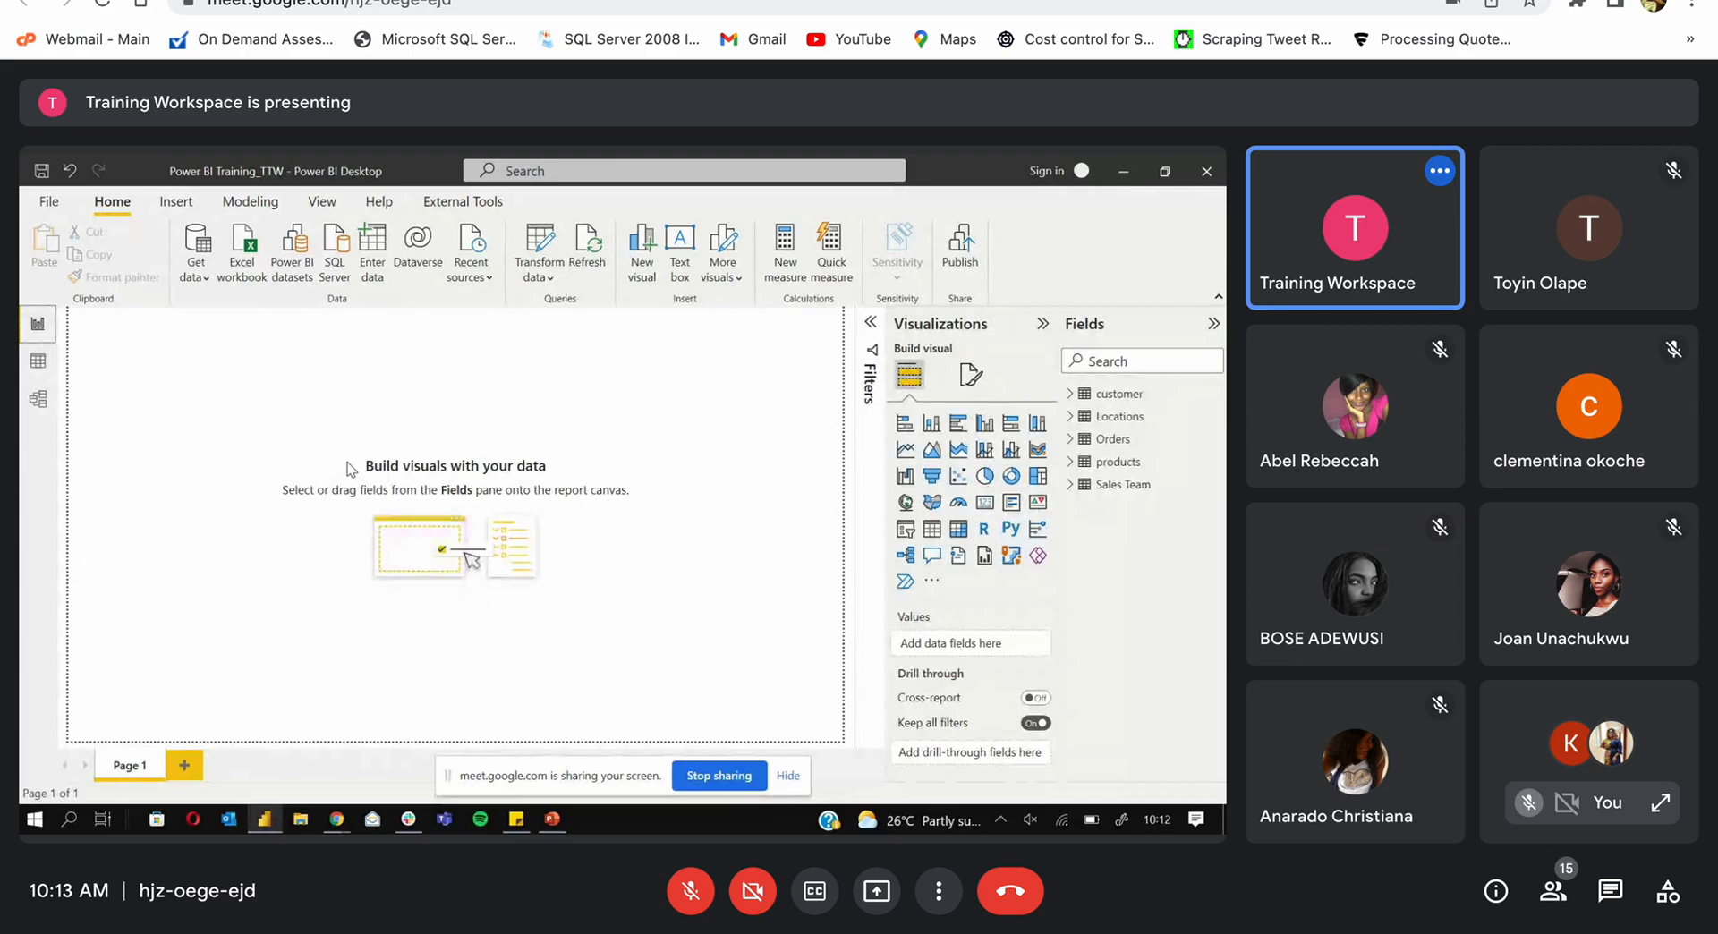
Step: Add a stacked bar chart and stretch it across most of the upper report canvas
{"action": "left_click", "coordinate": [787, 776]}
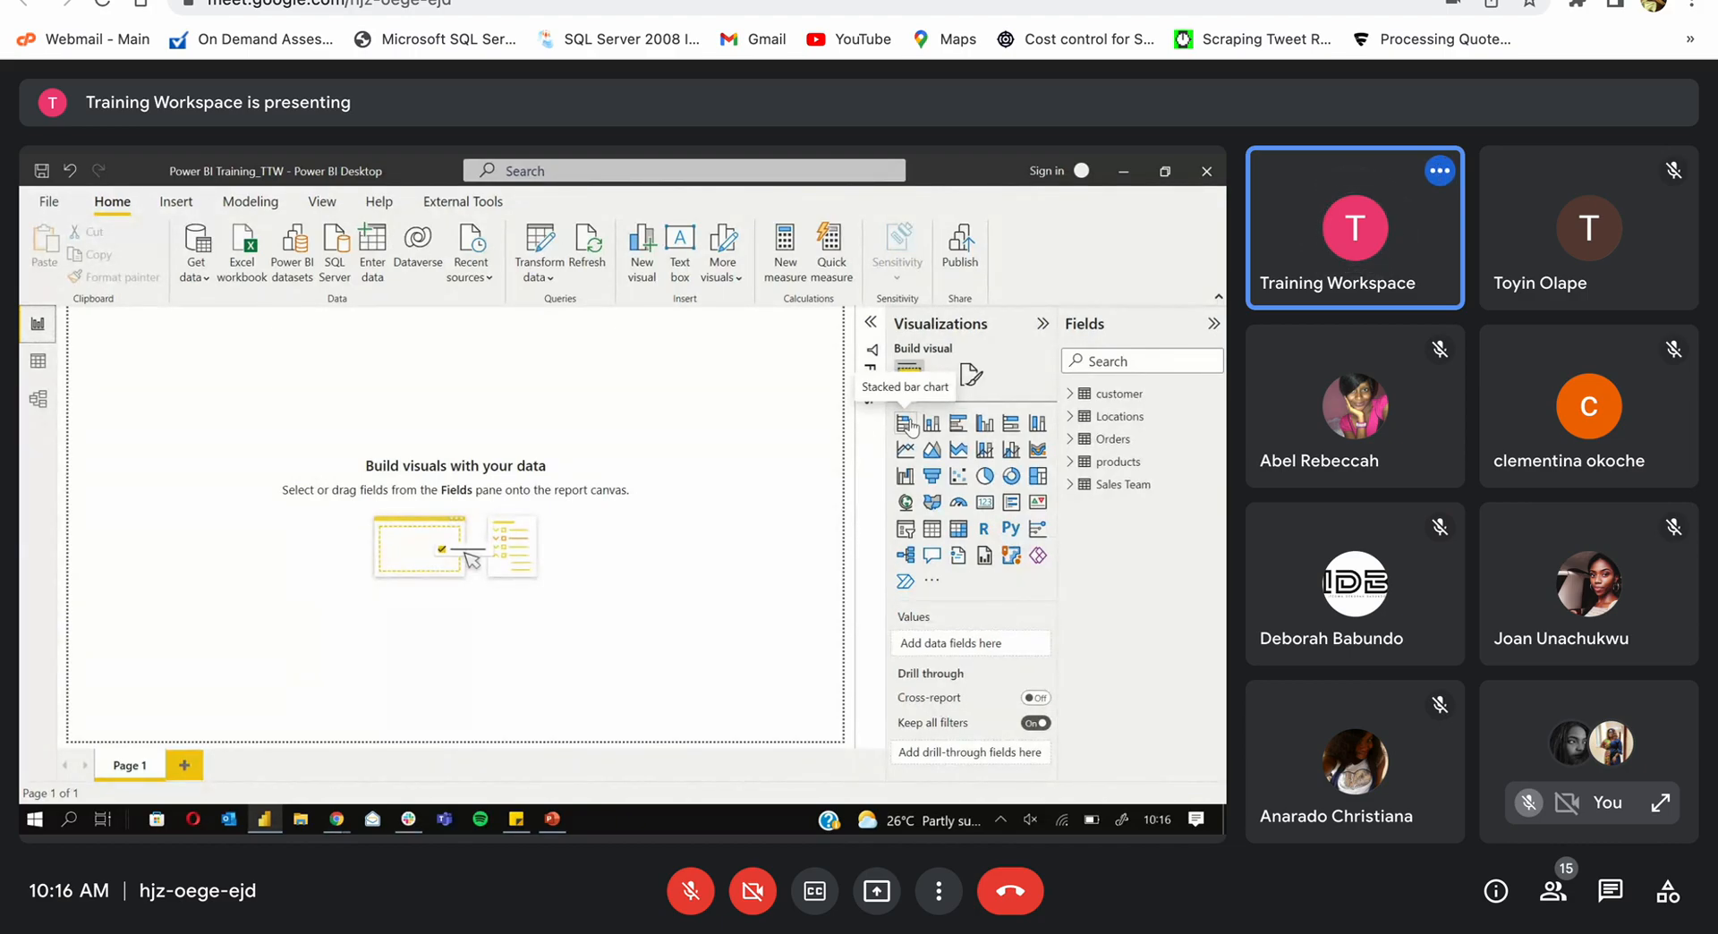
{"action": "left_click", "coordinate": [906, 422]}
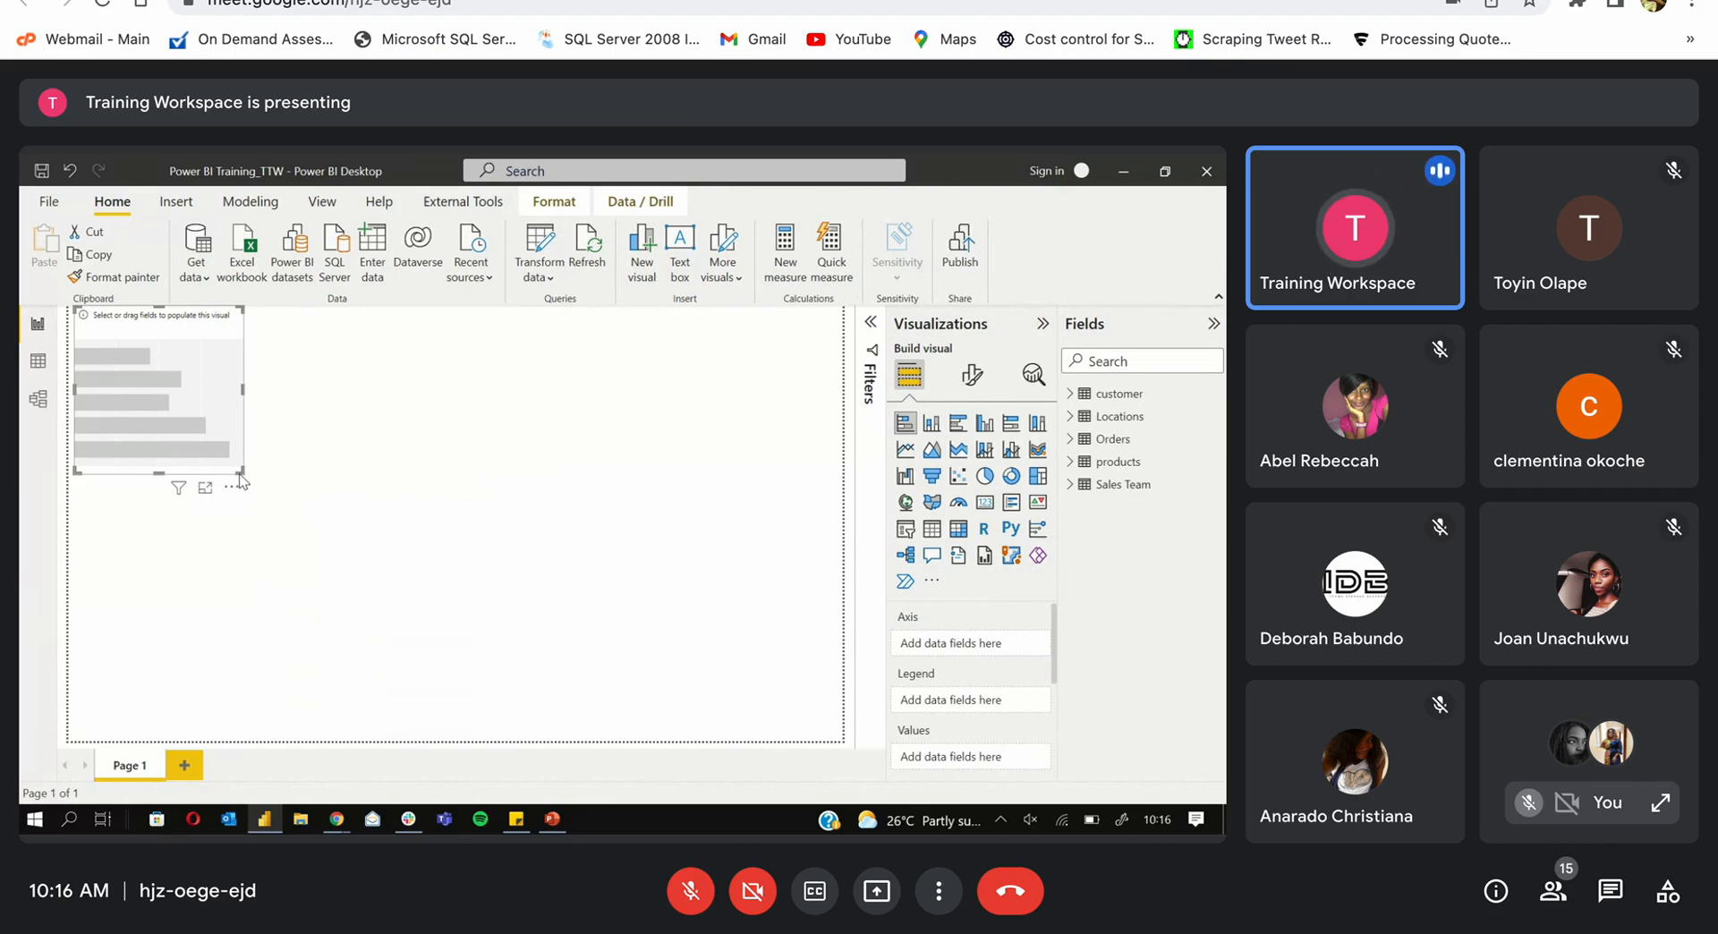
{"action": "left_click_drag", "start_coordinate": [240, 469], "coordinate": [694, 637]}
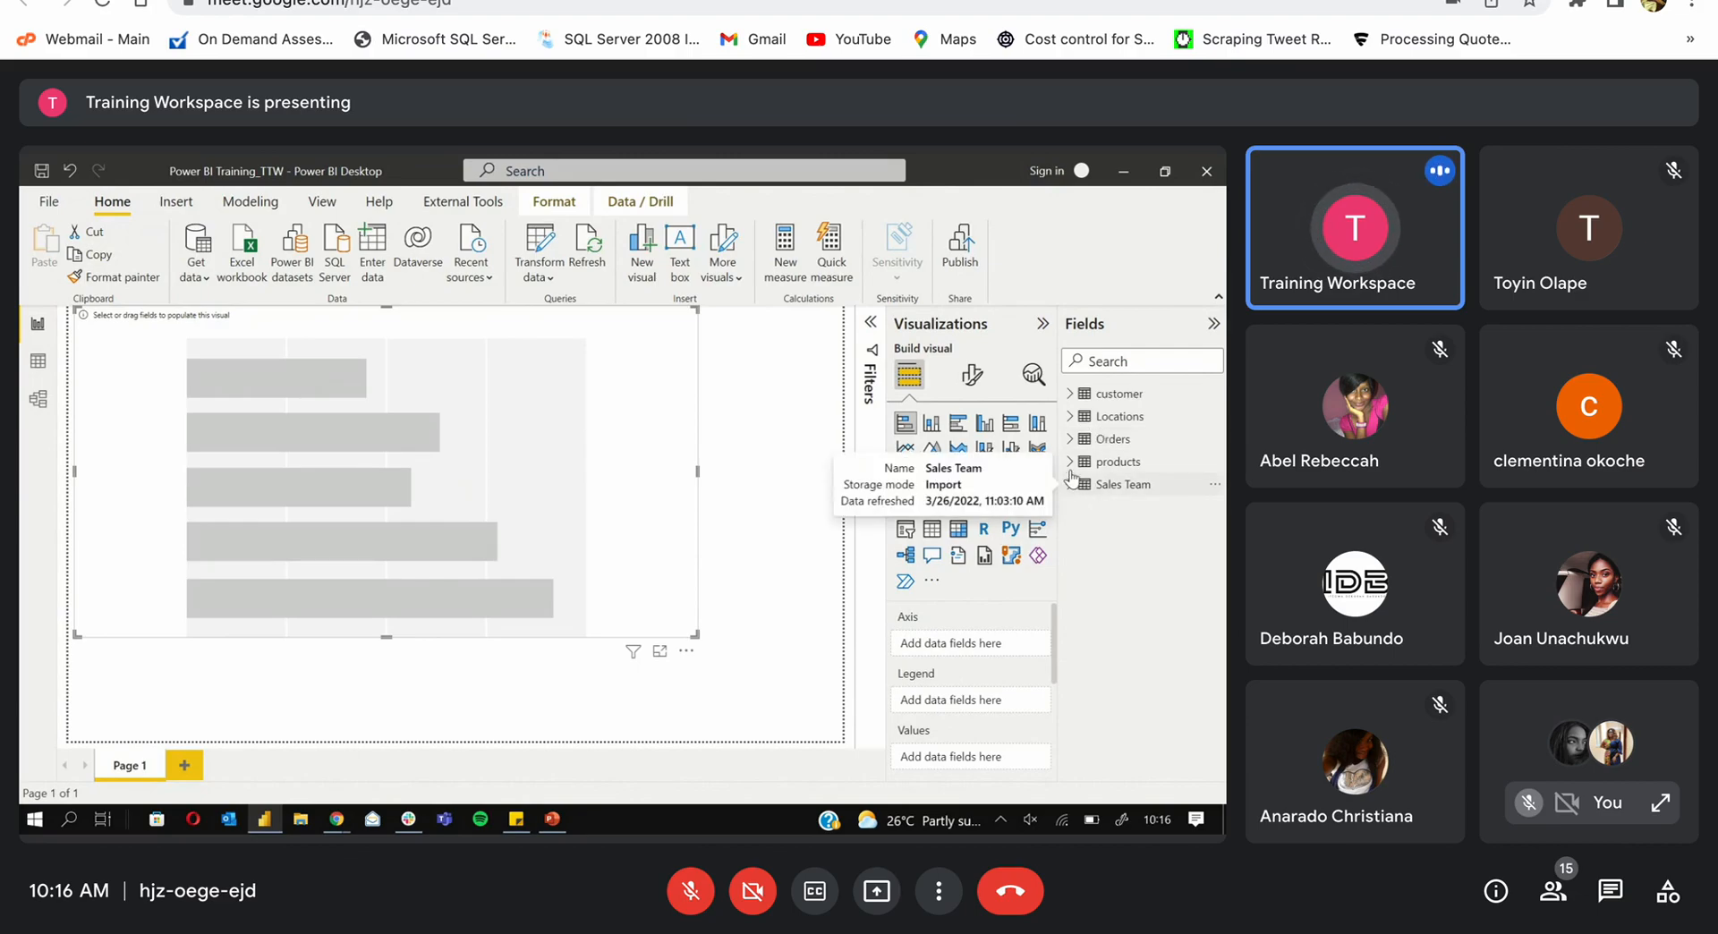
Step: Browse the Locations table's fields, then collapse Locations and list the Orders fields
{"action": "left_click", "coordinate": [1071, 417]}
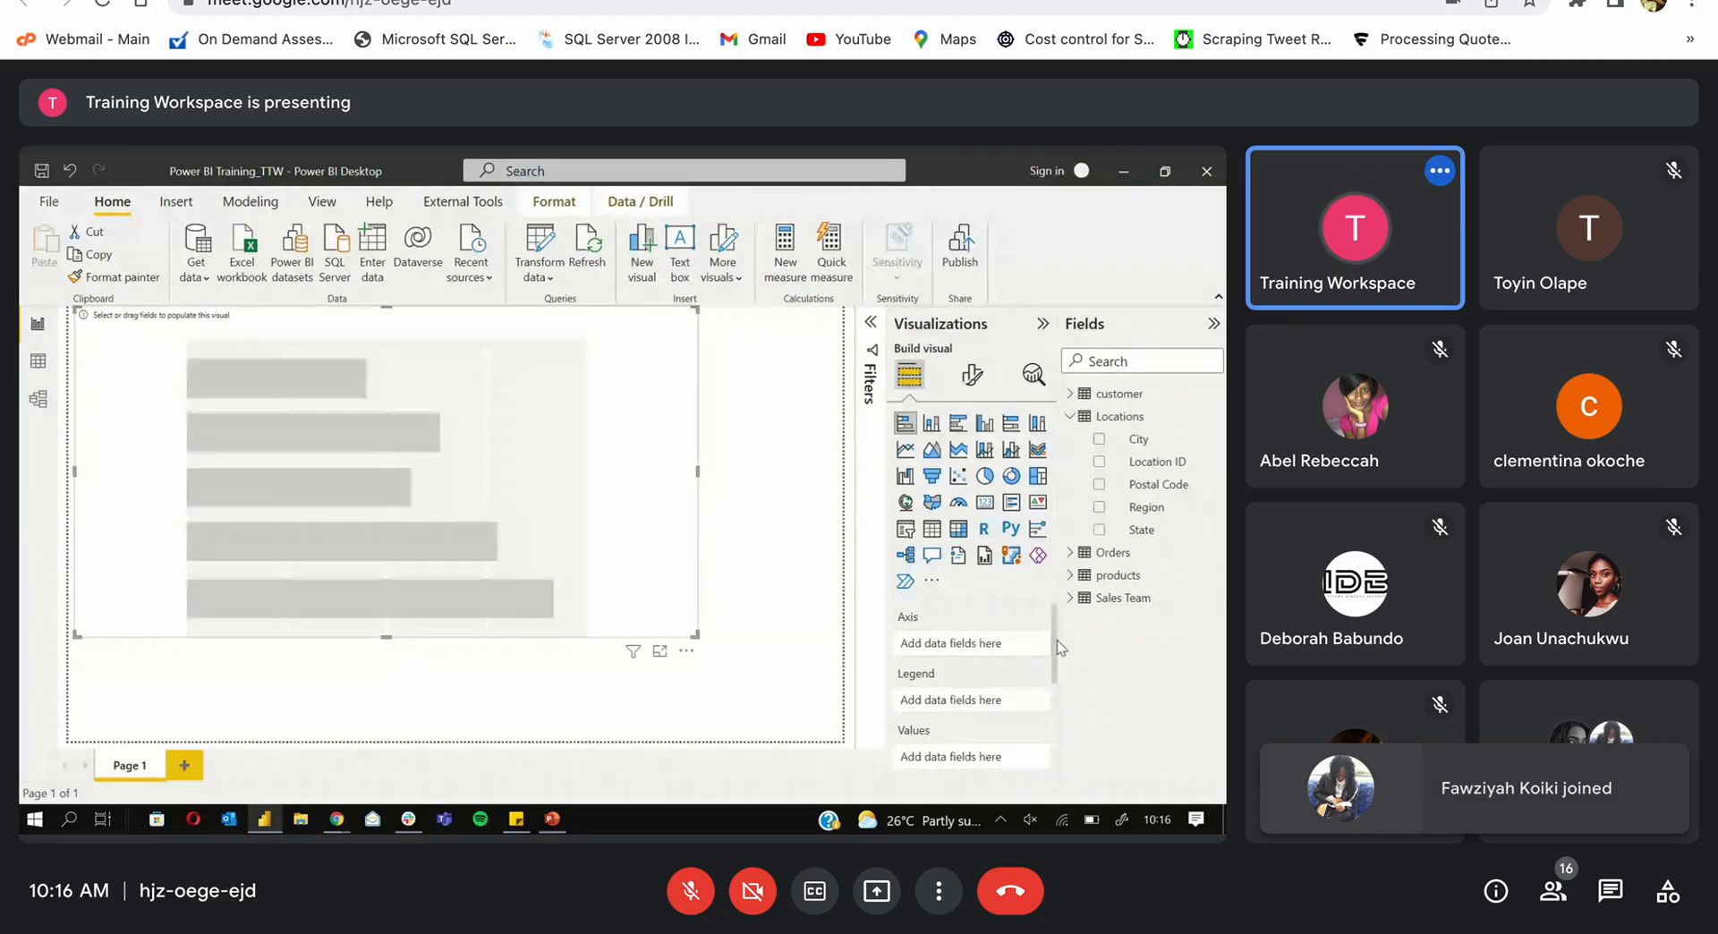
{"action": "scroll", "coordinate": [1056, 671], "scroll_direction": "down", "scroll_amount": 2}
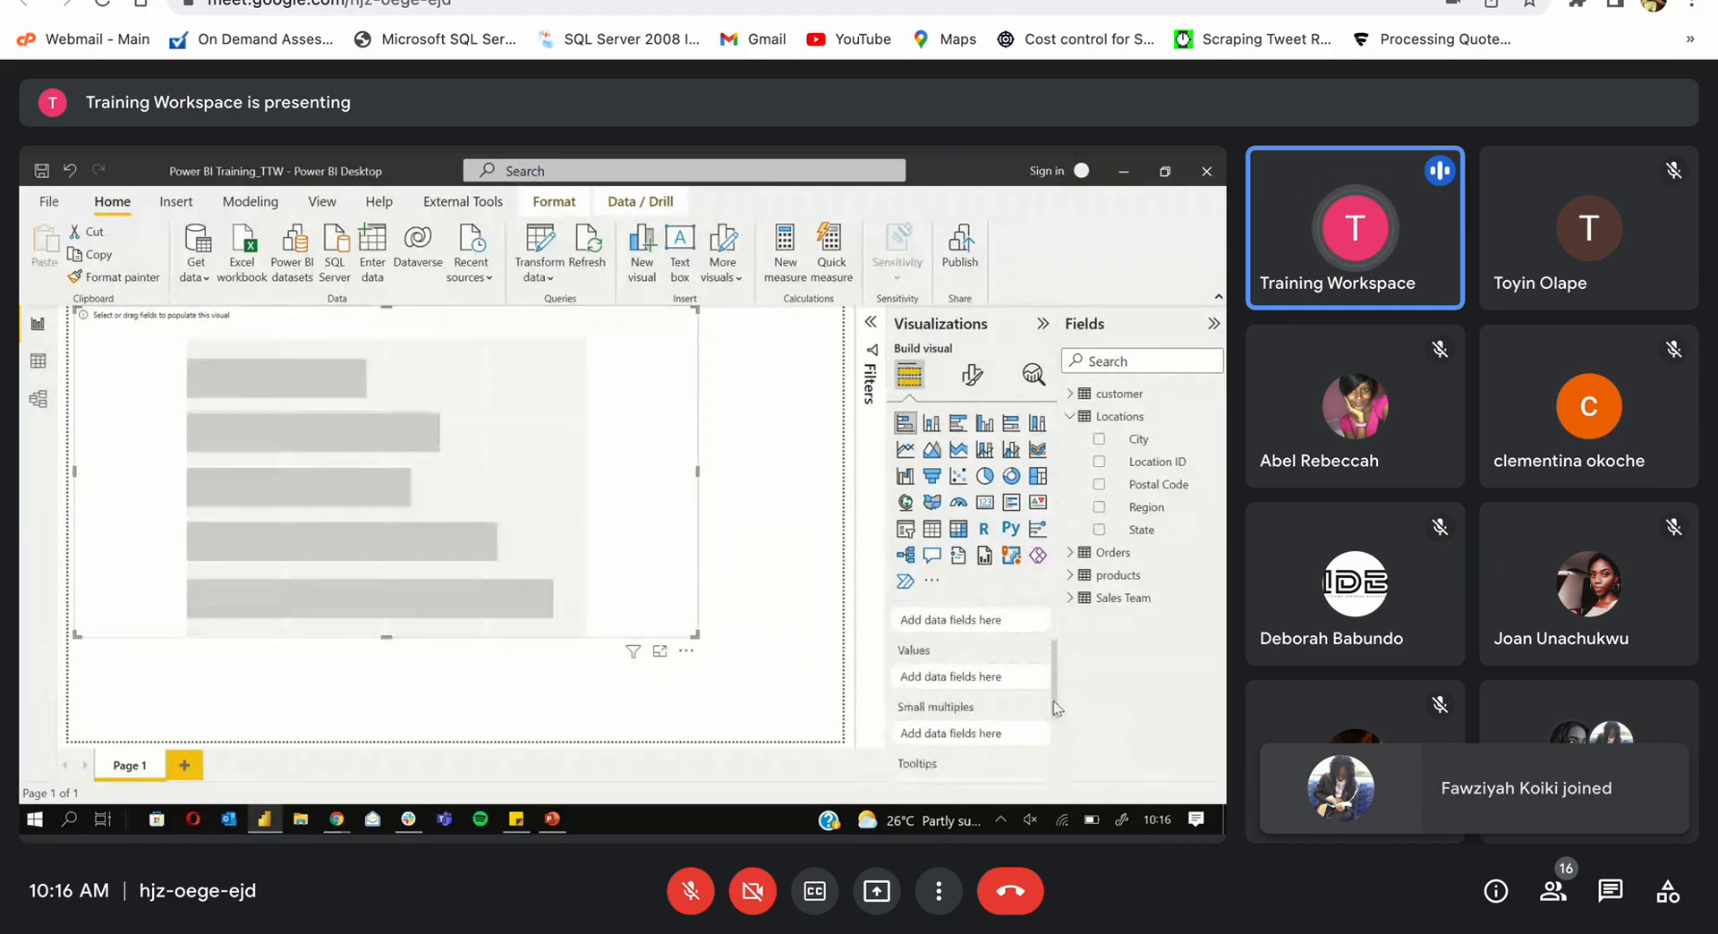
{"action": "left_click_drag", "start_coordinate": [1051, 680], "coordinate": [1045, 656]}
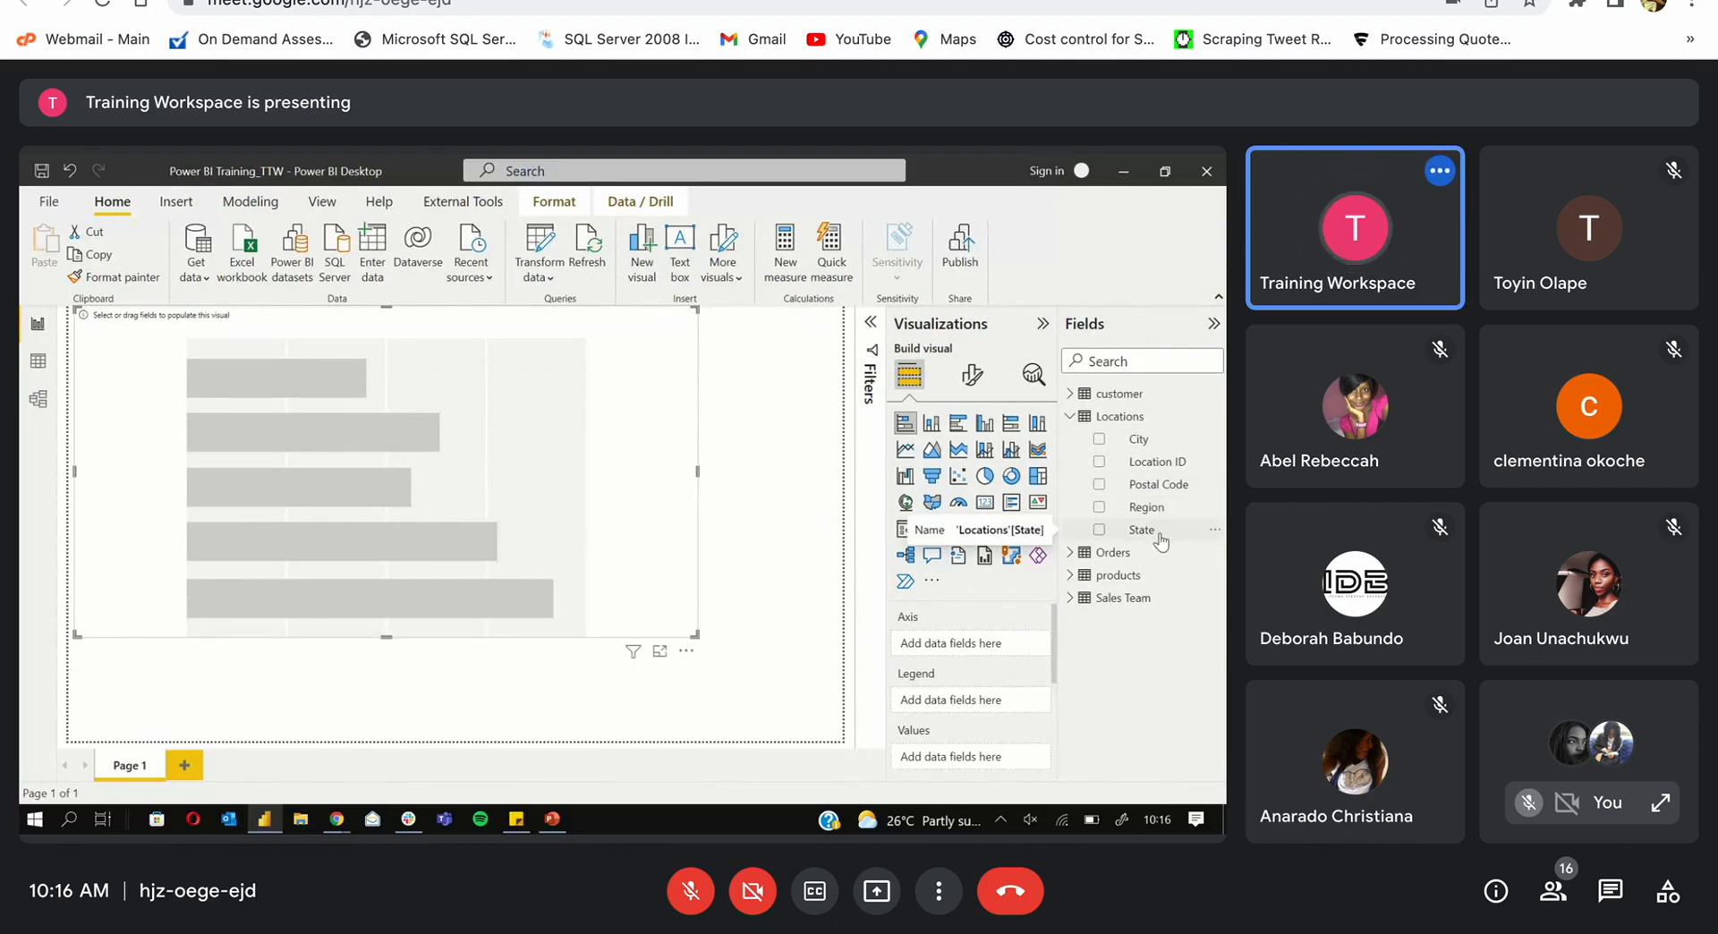
{"action": "left_click", "coordinate": [1067, 417]}
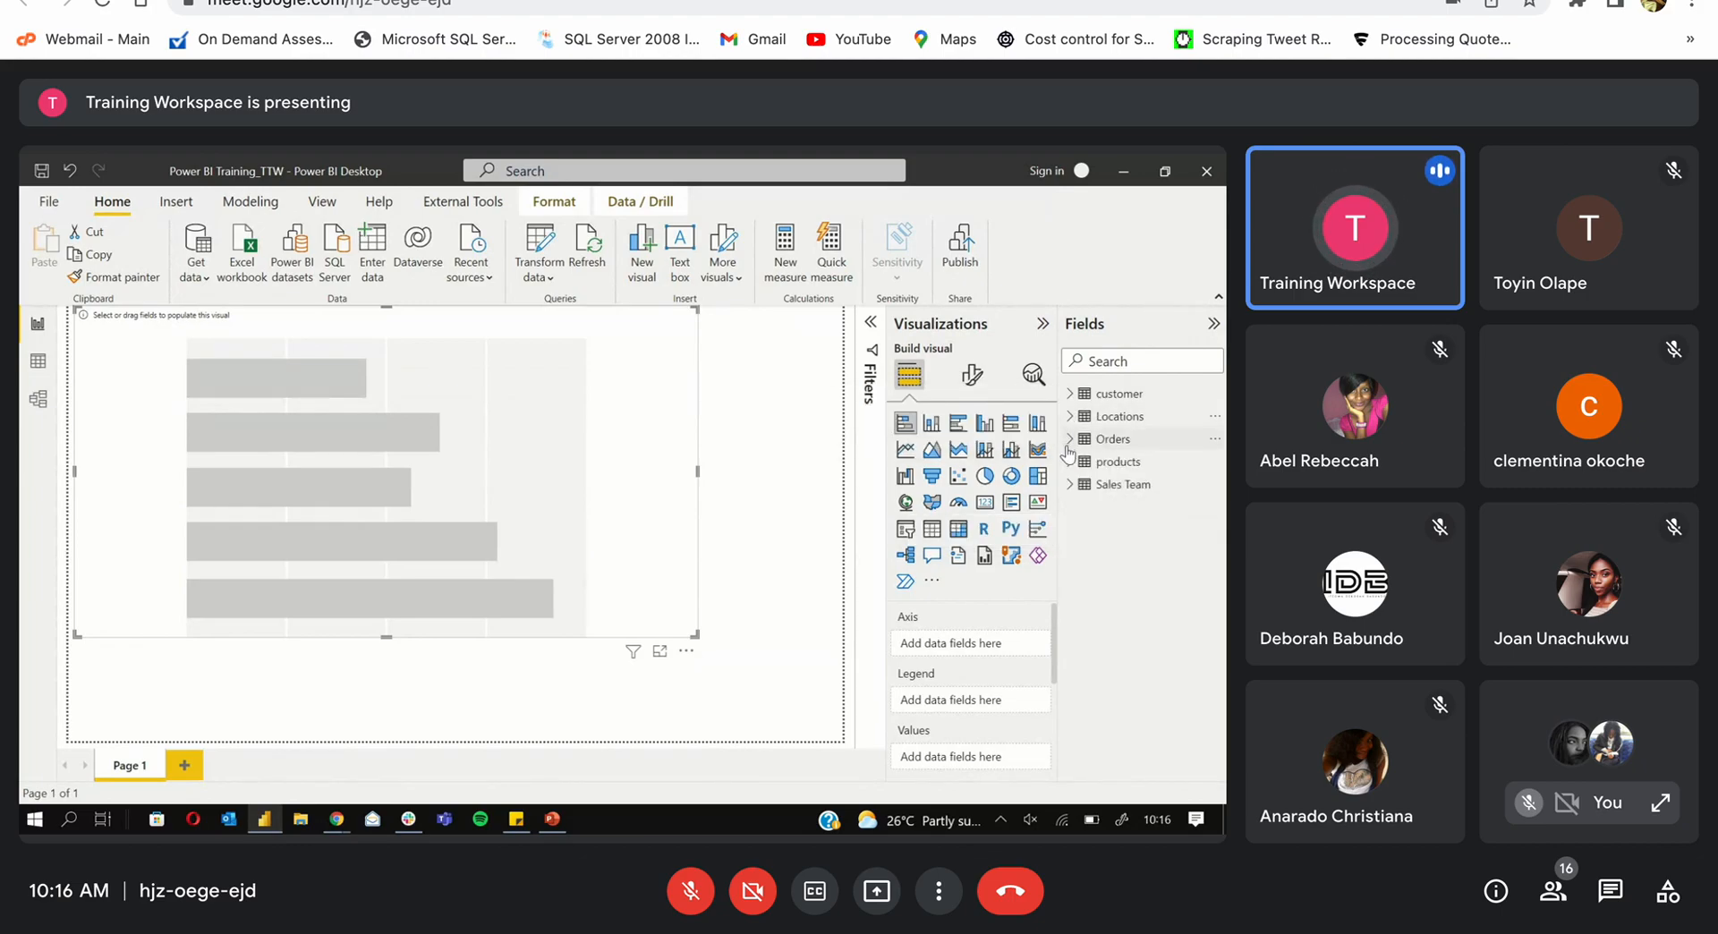
{"action": "left_click", "coordinate": [1067, 439]}
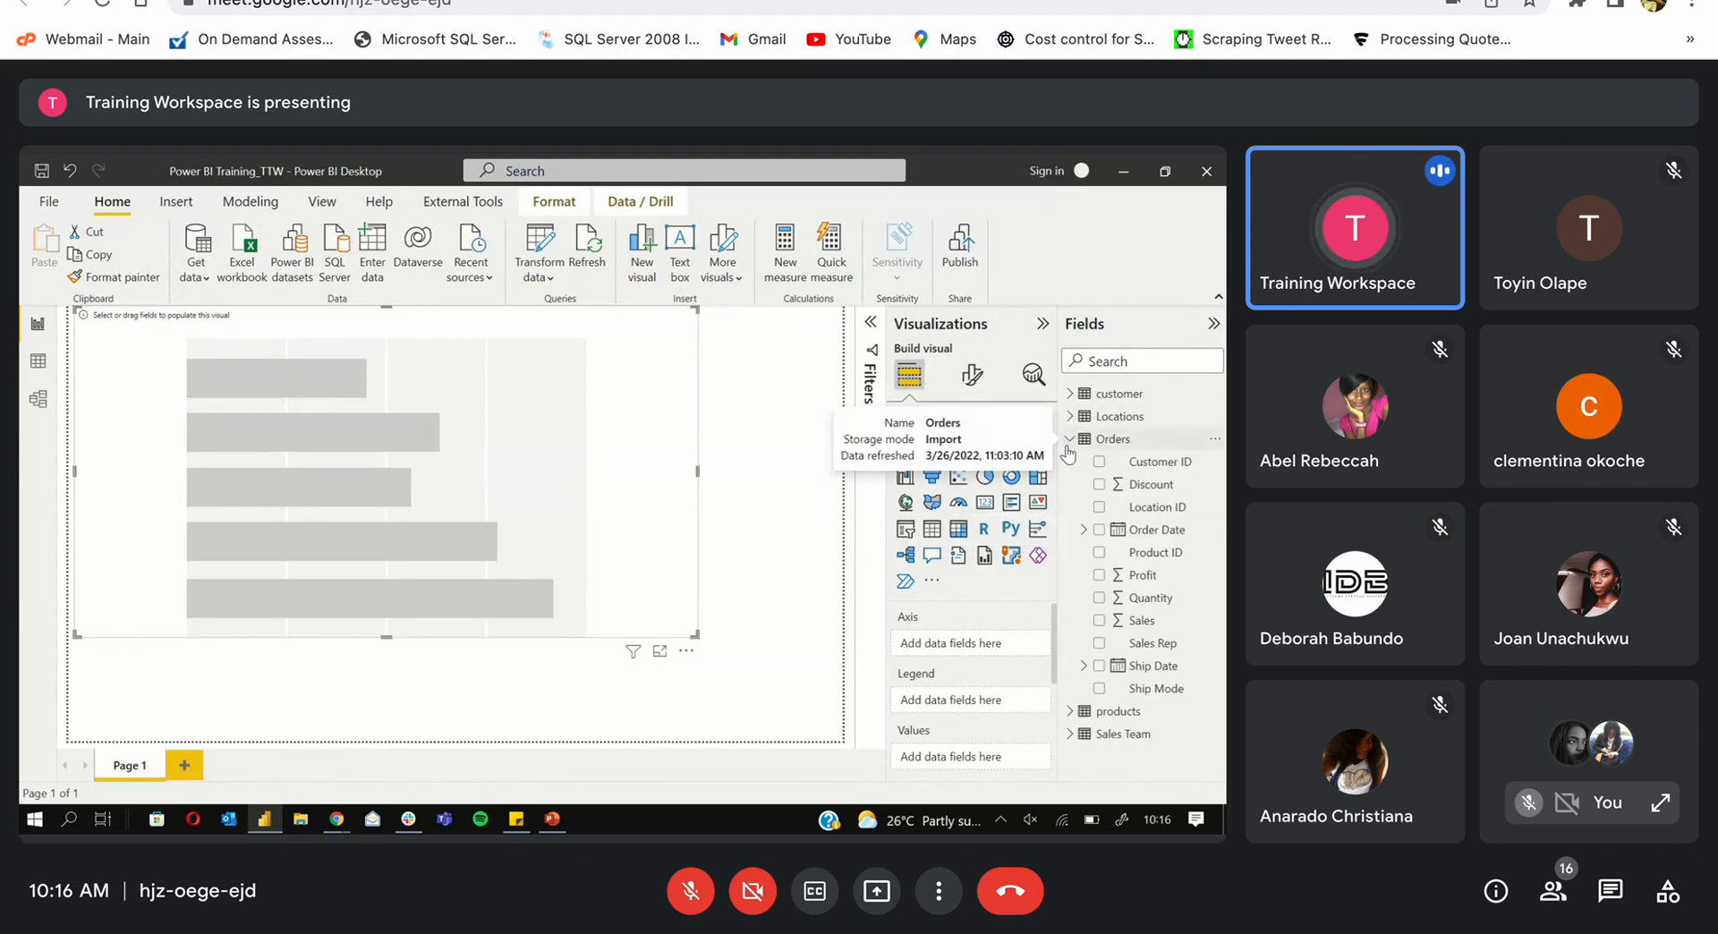
Step: Place Orders' Sales in the chart's Values as one bar of about 2.3M, then collapse Orders
{"action": "left_click", "coordinate": [1099, 621]}
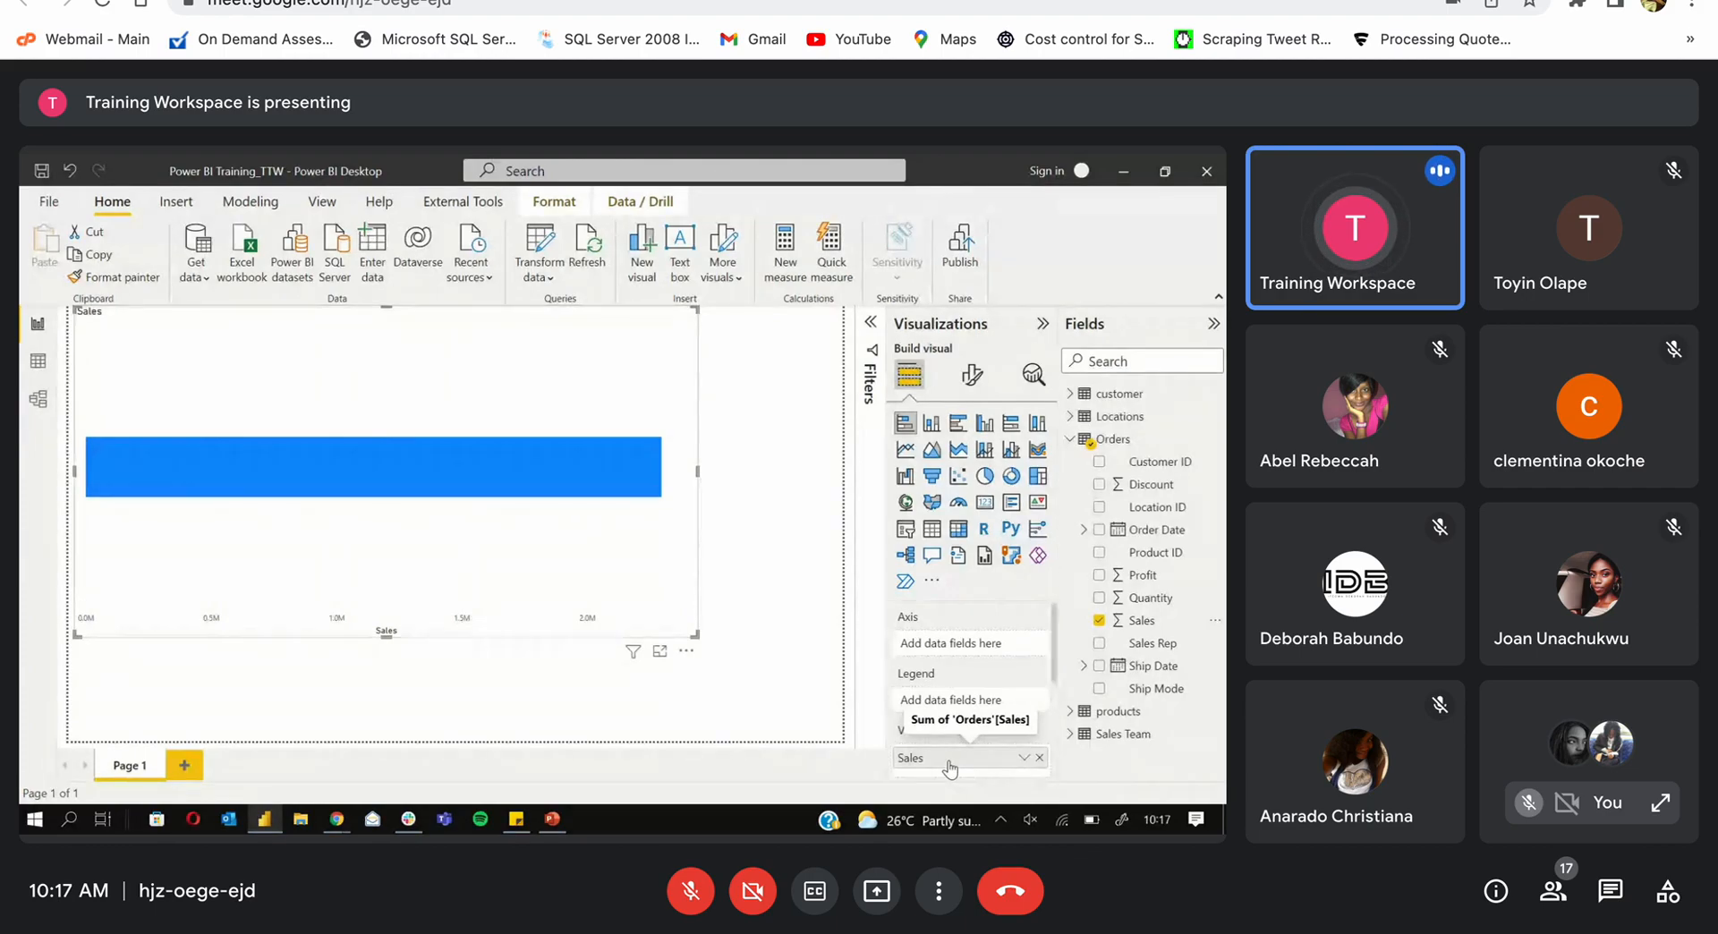
{"action": "left_click", "coordinate": [1099, 620]}
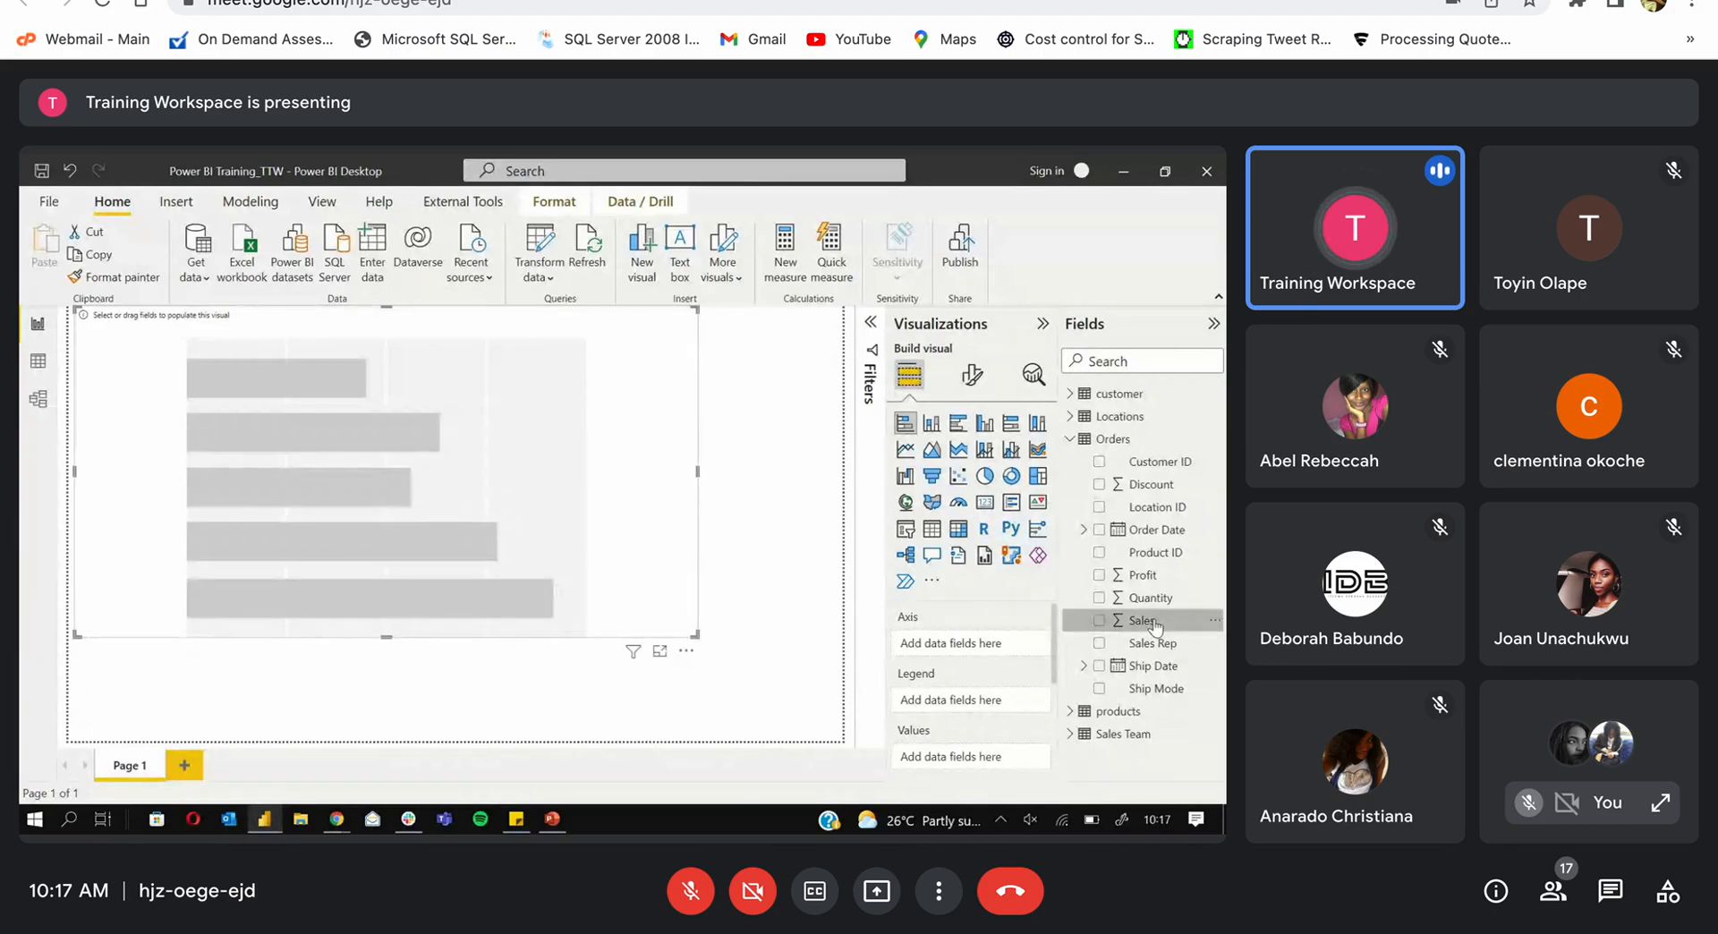
{"action": "left_click_drag", "start_coordinate": [1155, 627], "coordinate": [954, 750]}
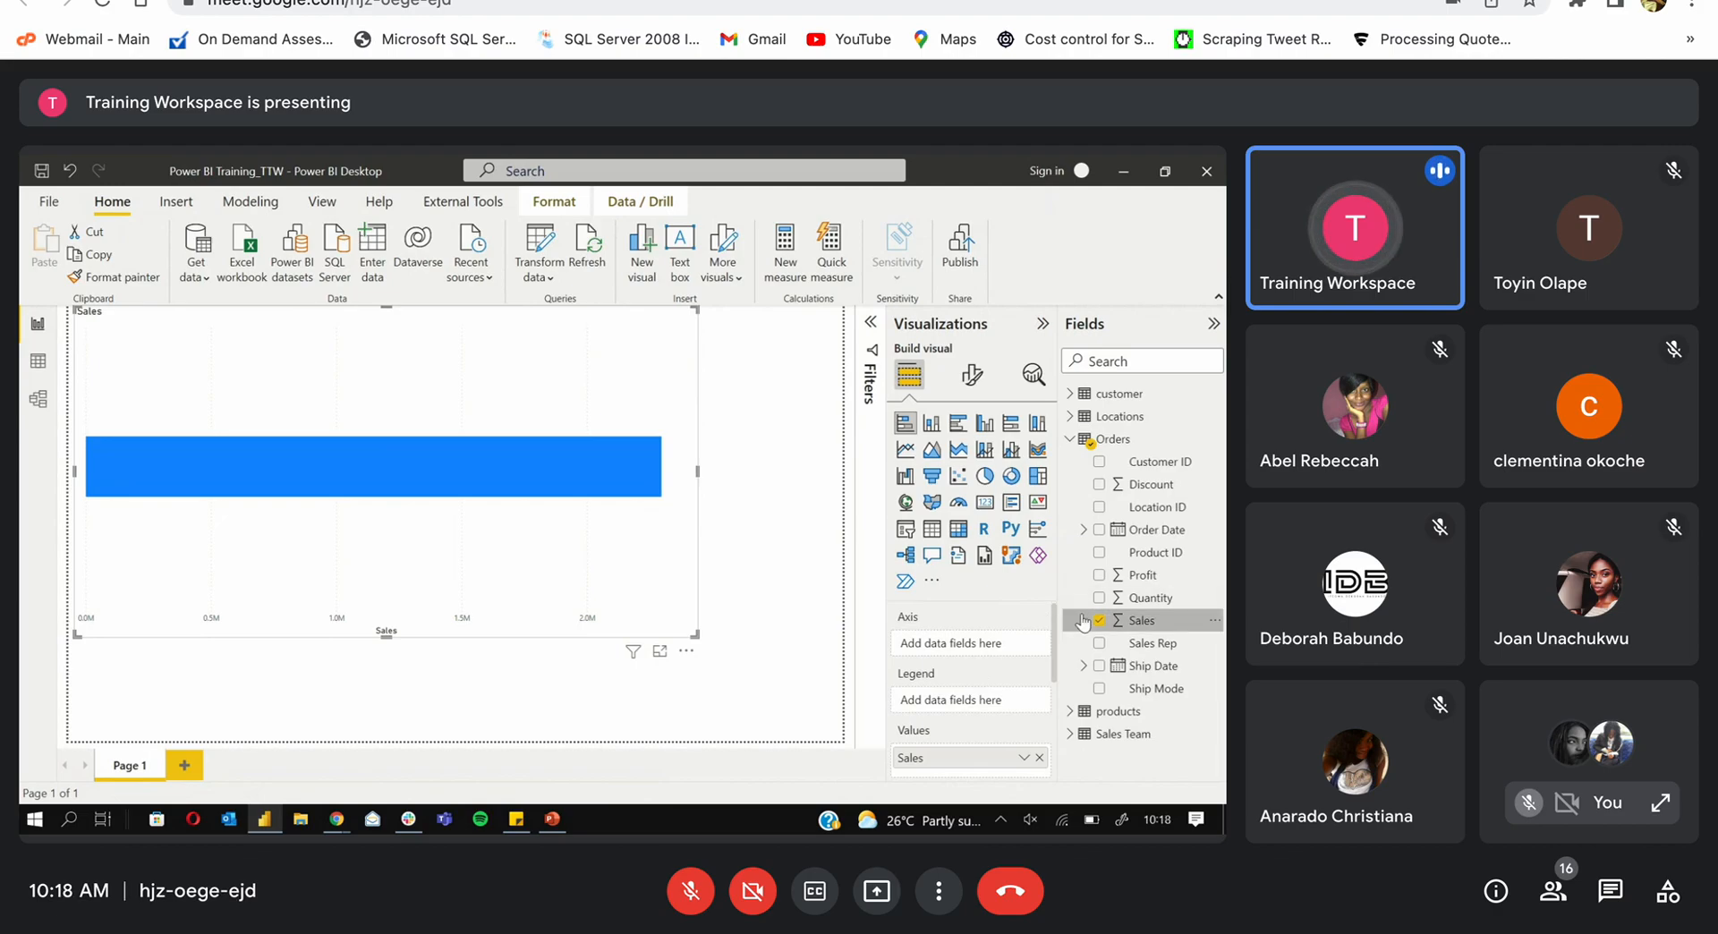
{"action": "left_click", "coordinate": [1070, 439]}
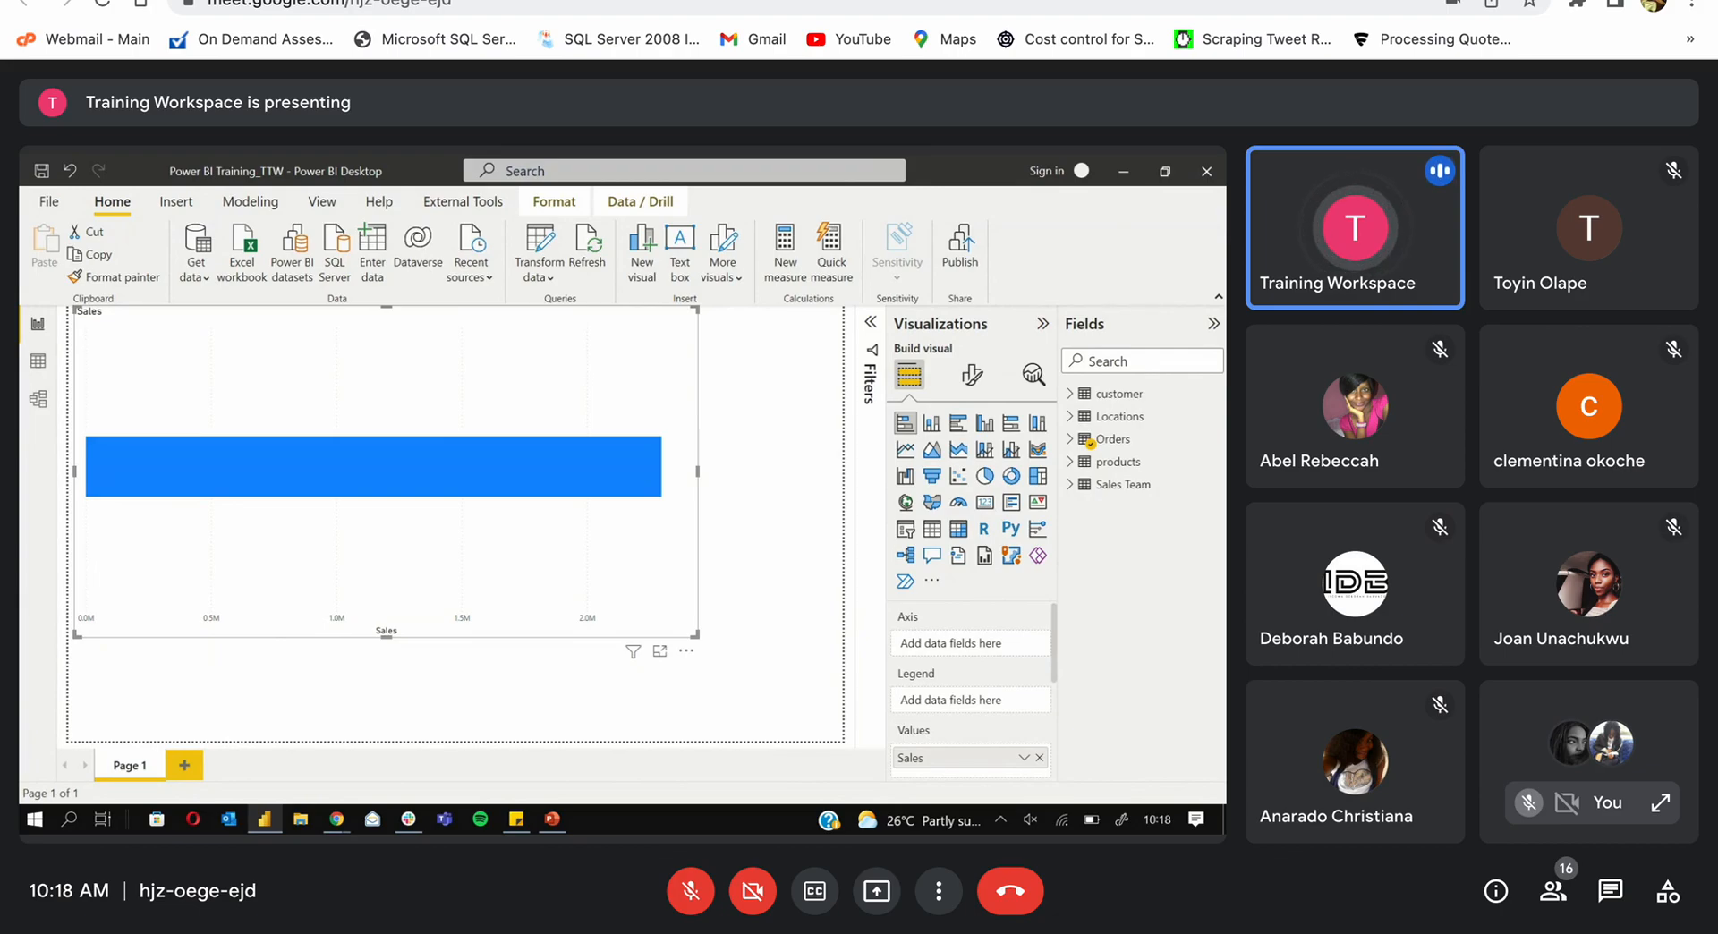
Step: Put Locations' Region in the chart's Legend to split the Sales bar by region
{"action": "left_click", "coordinate": [1070, 417]}
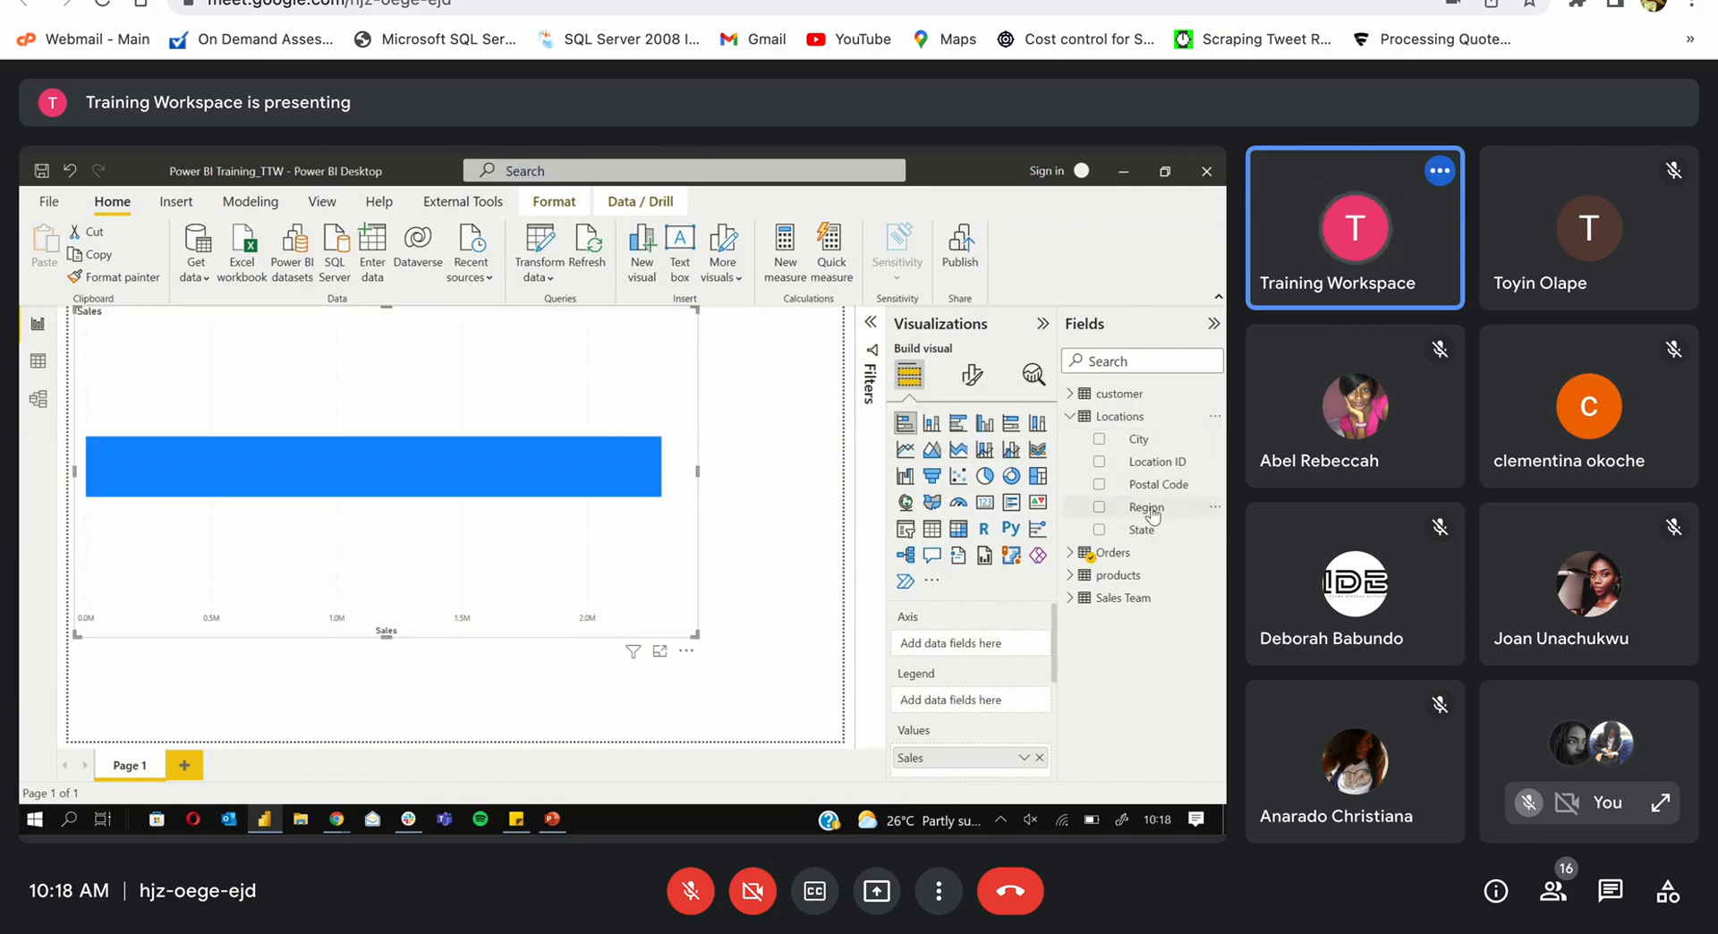
{"action": "left_click_drag", "start_coordinate": [1145, 508], "coordinate": [958, 698]}
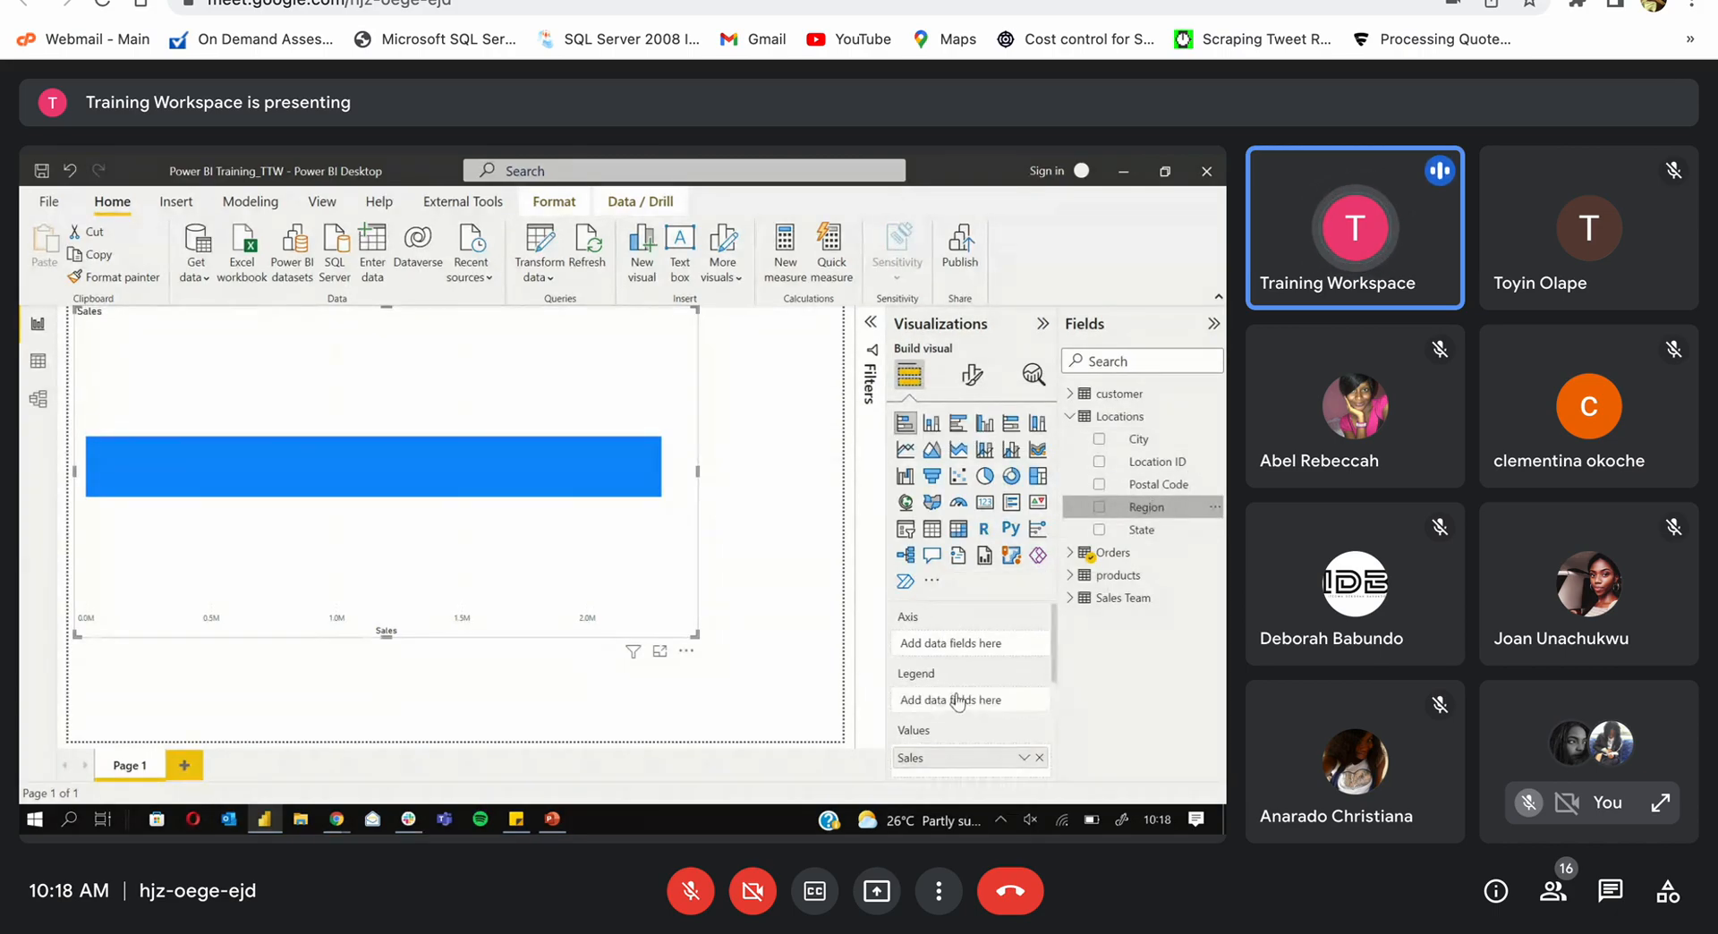
{"action": "left_click", "coordinate": [765, 624]}
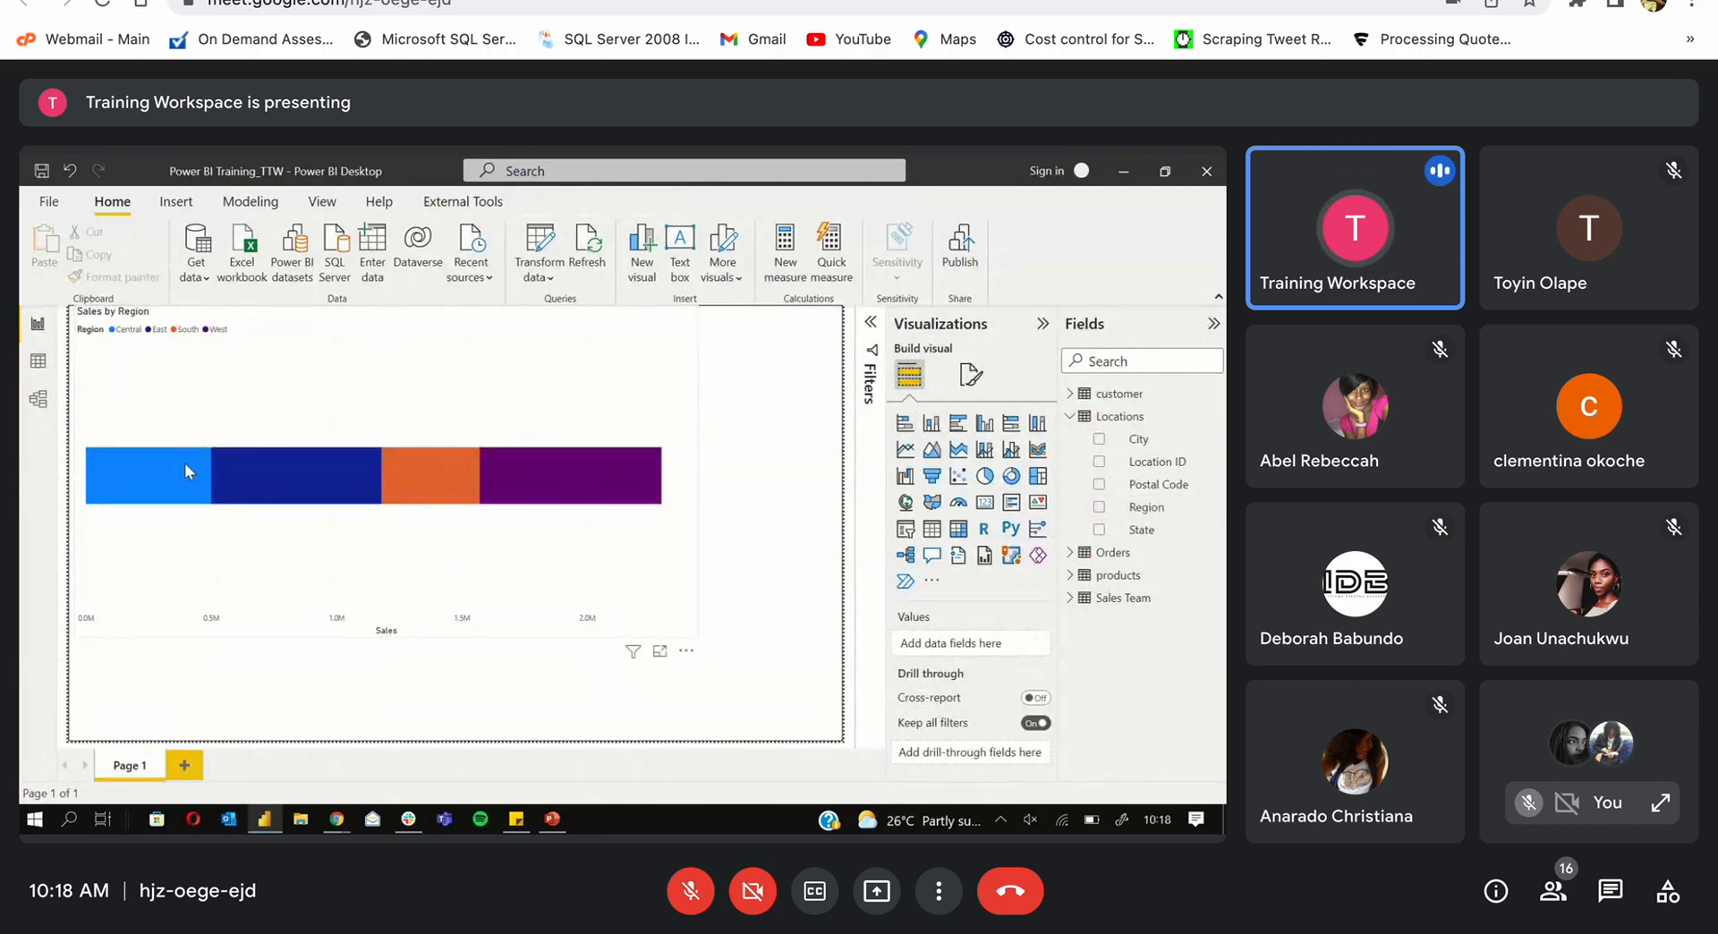
{"action": "mouse_move", "coordinate": [567, 508]}
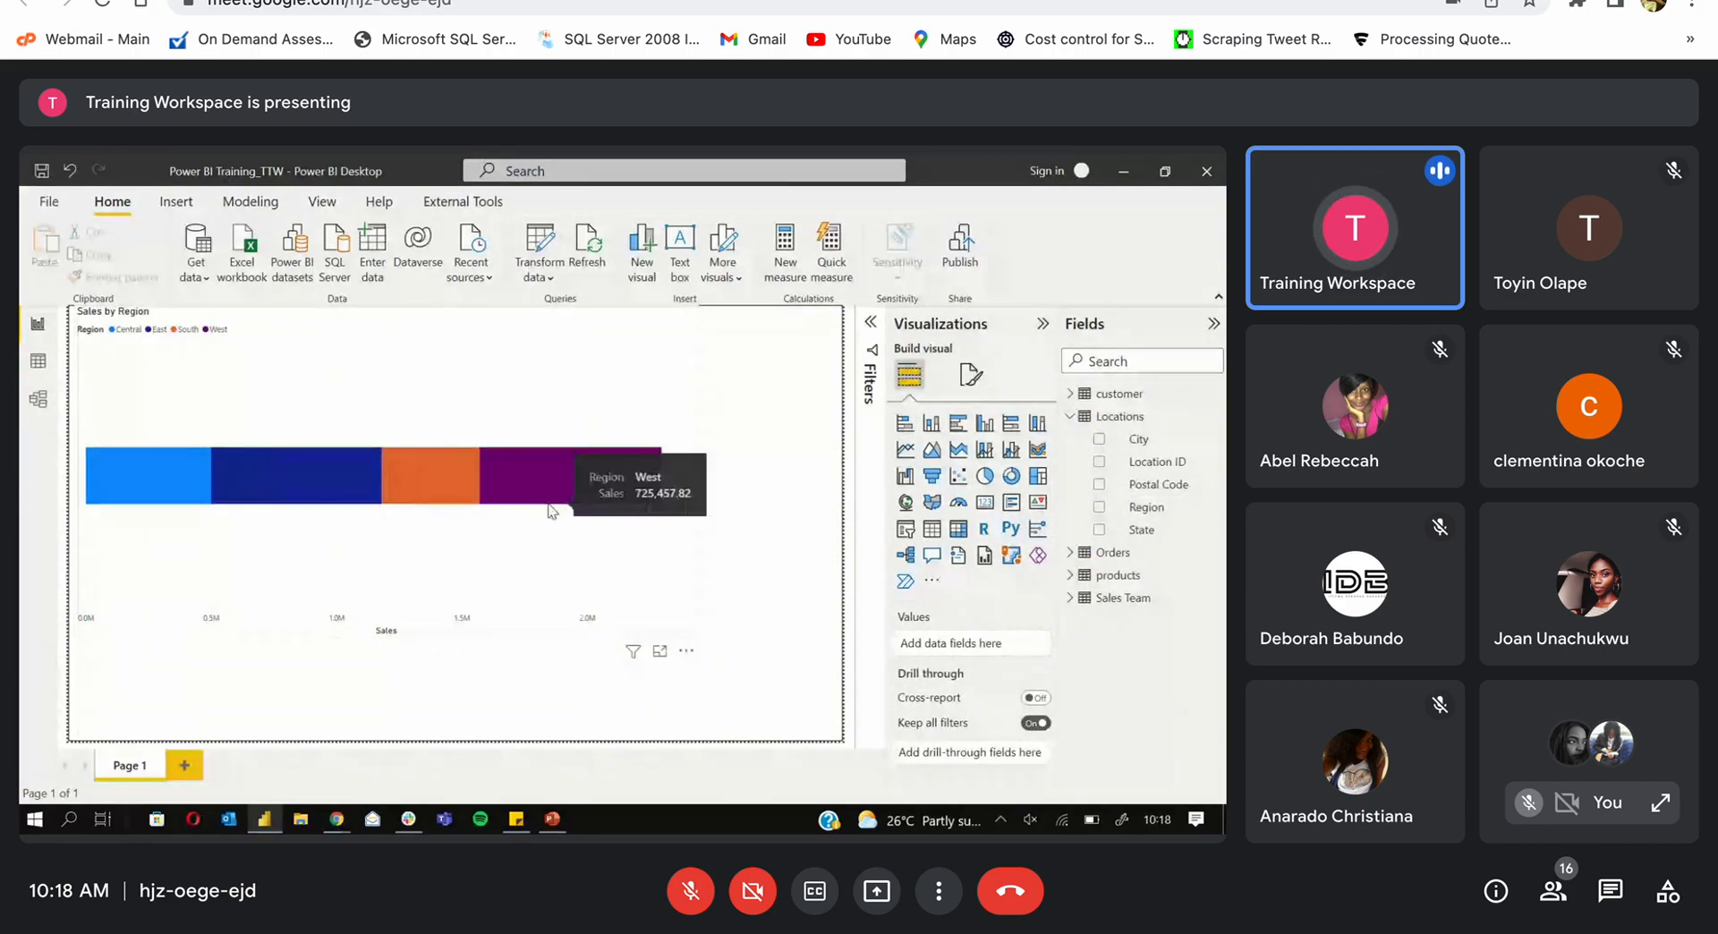
{"action": "left_click", "coordinate": [1068, 418]}
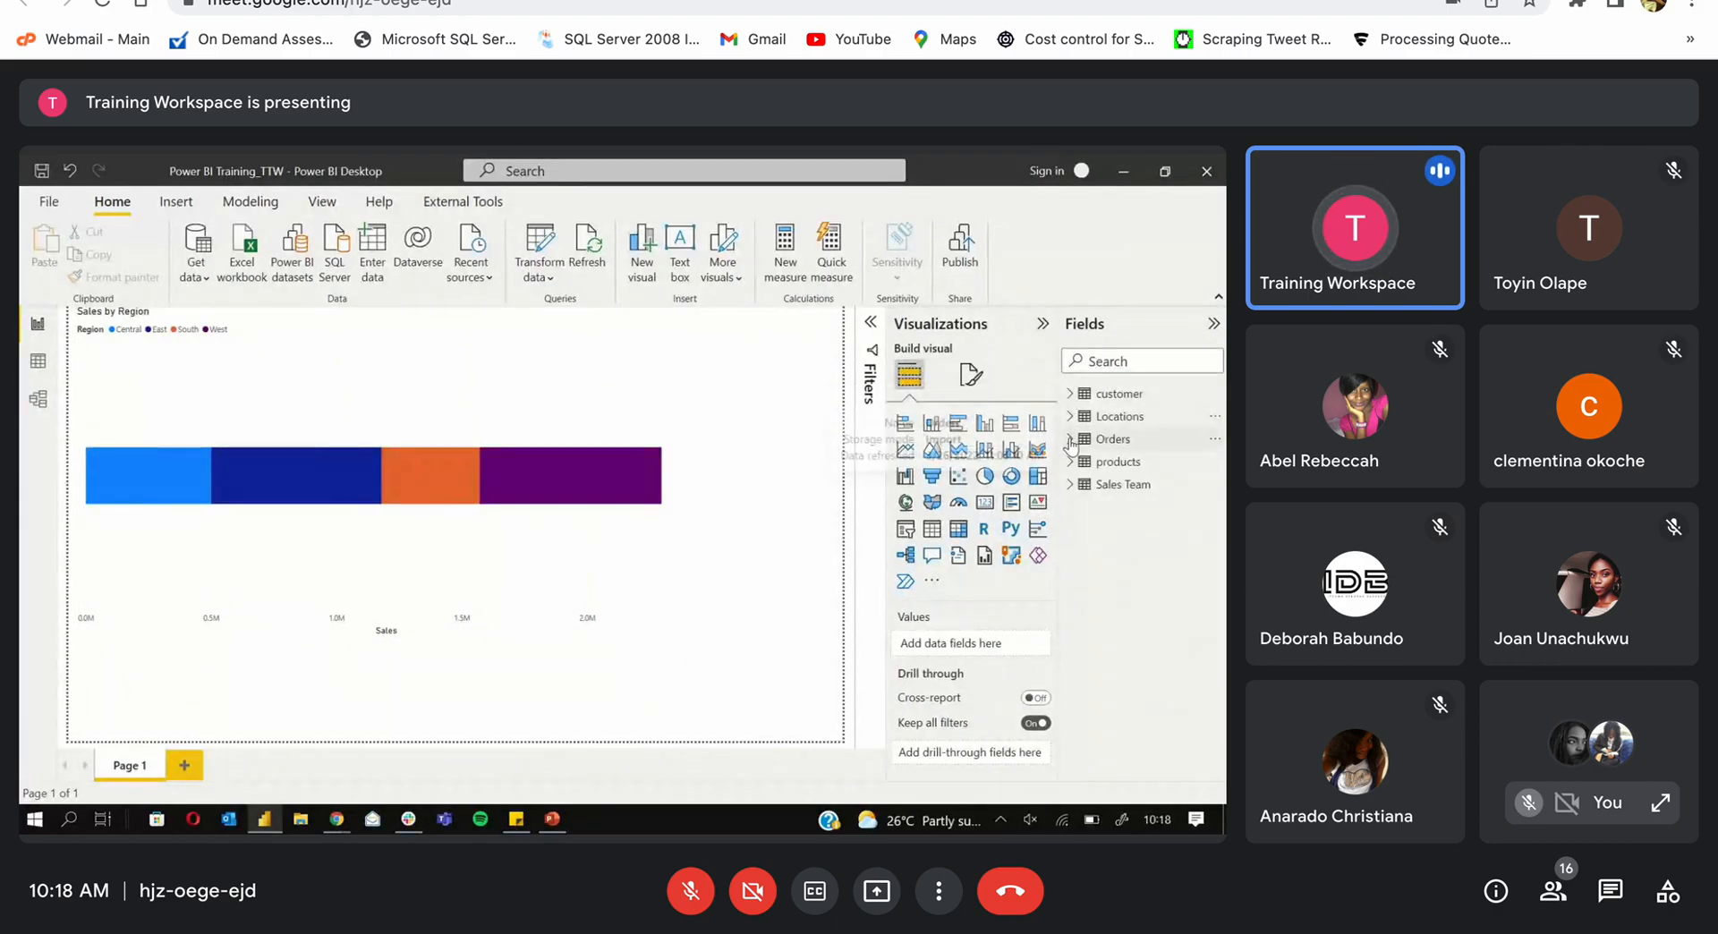
Step: Put Sales Team's Sales Rep on the chart's Axis, deleting the stray Sales Rep table visual
{"action": "left_click", "coordinate": [1069, 484]}
{"action": "left_click", "coordinate": [1100, 507]}
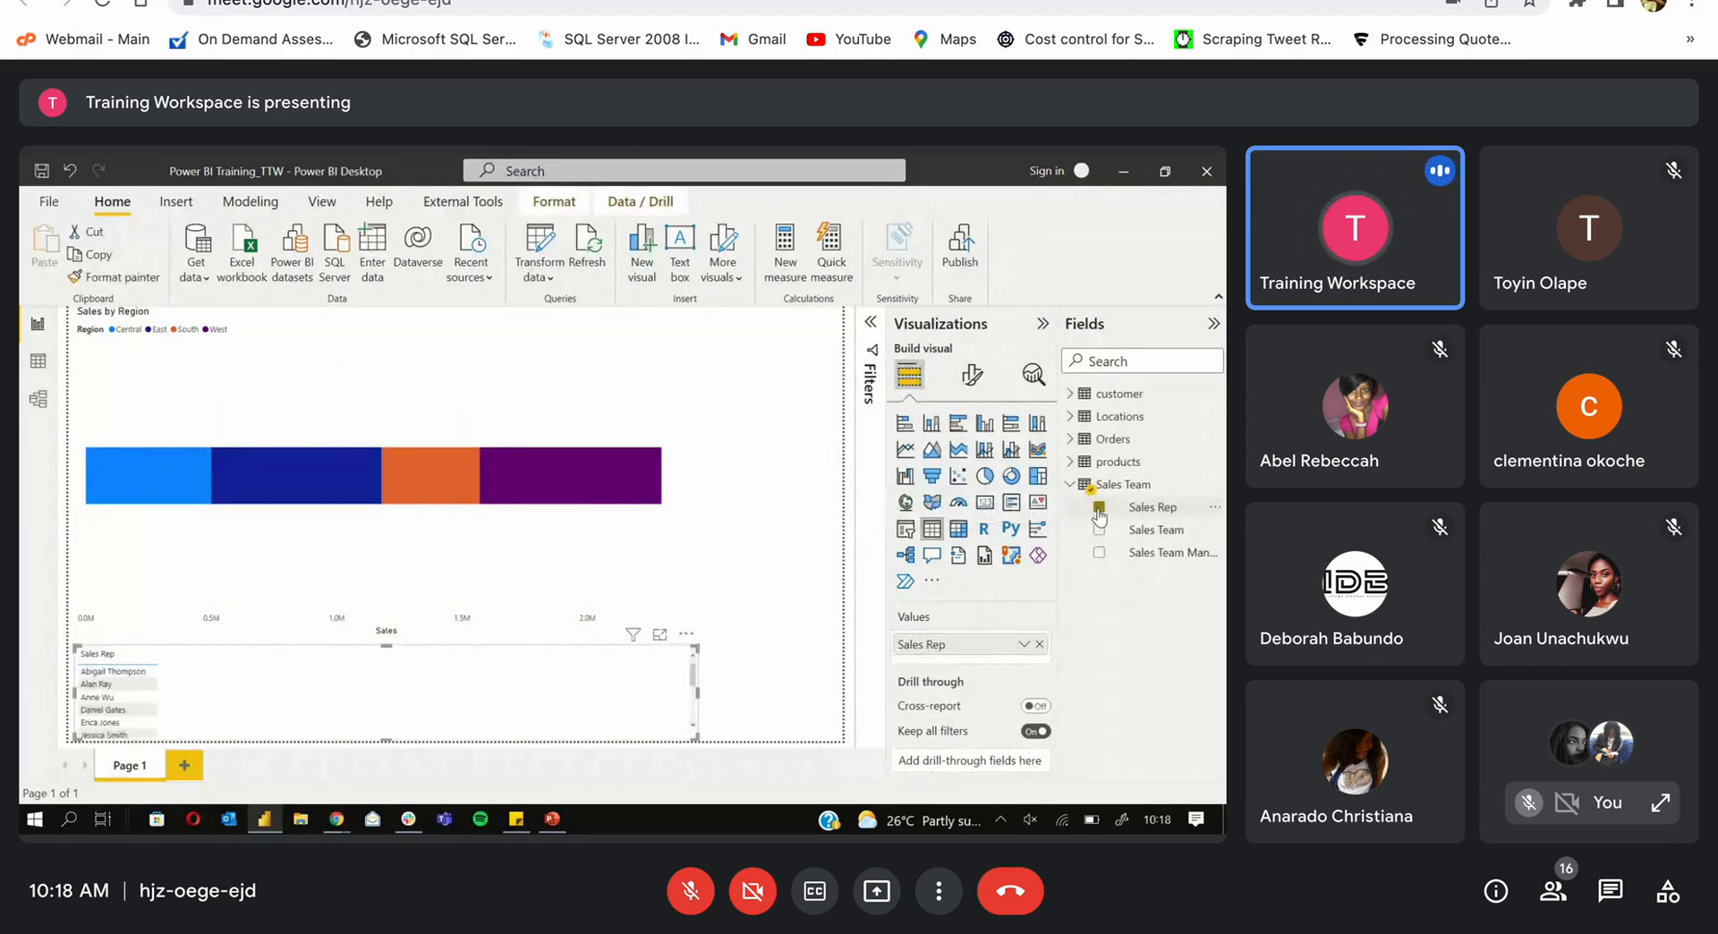
{"action": "key", "text": "Delete"}
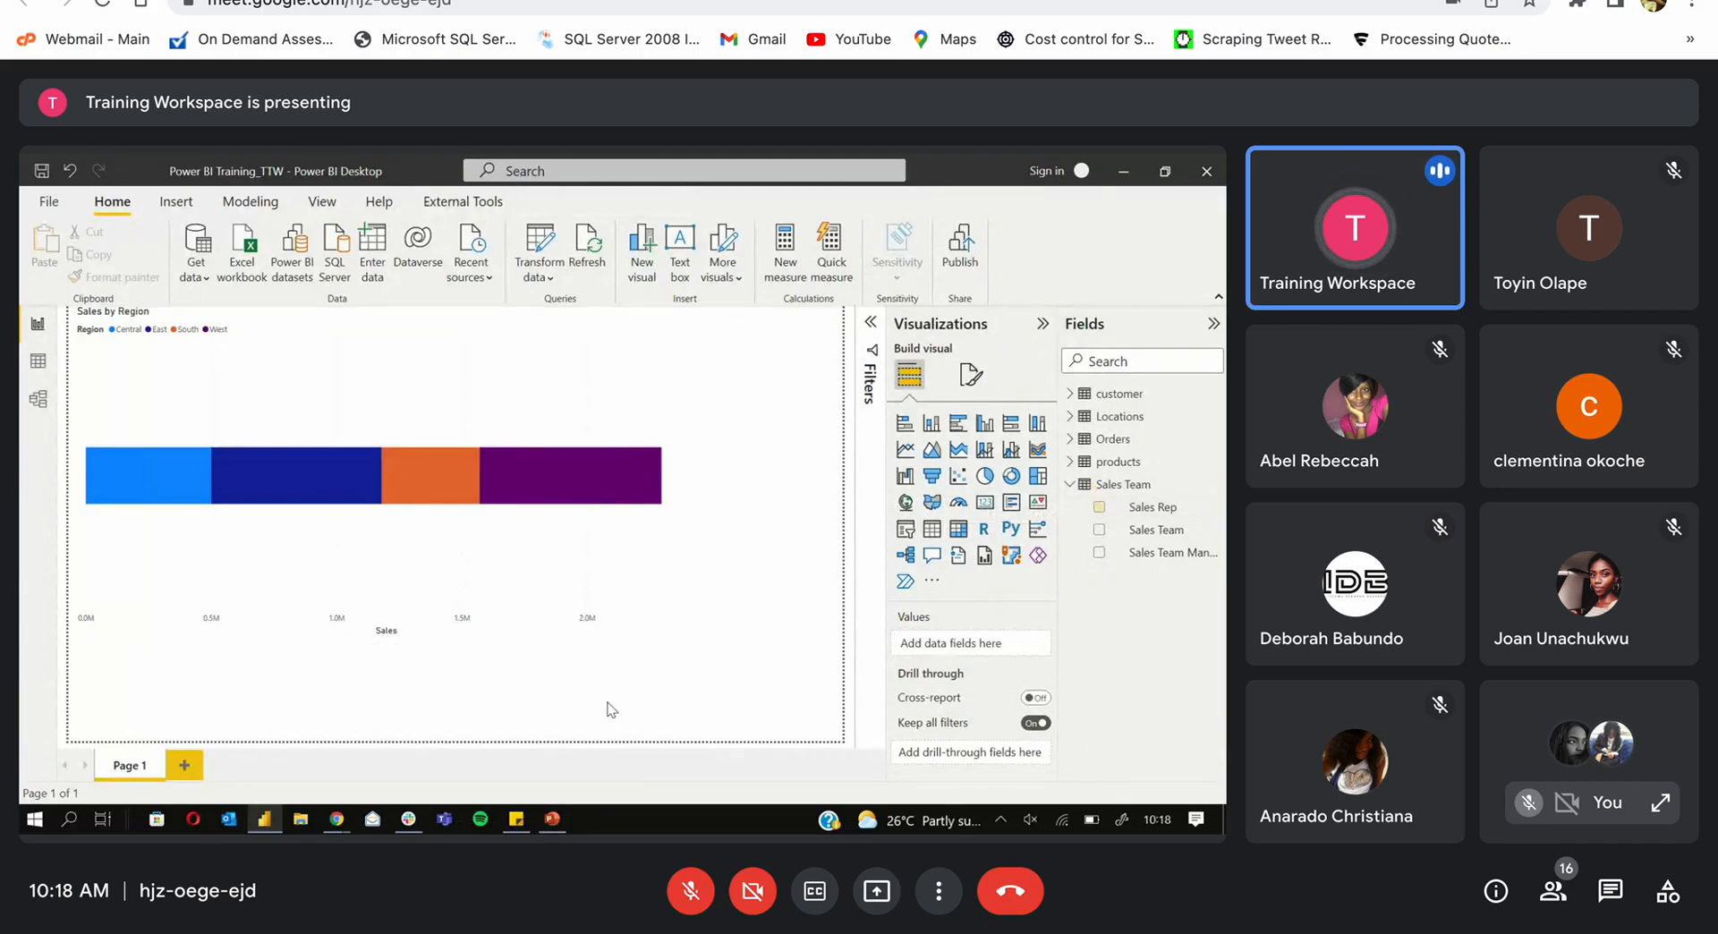
{"action": "left_click", "coordinate": [623, 544]}
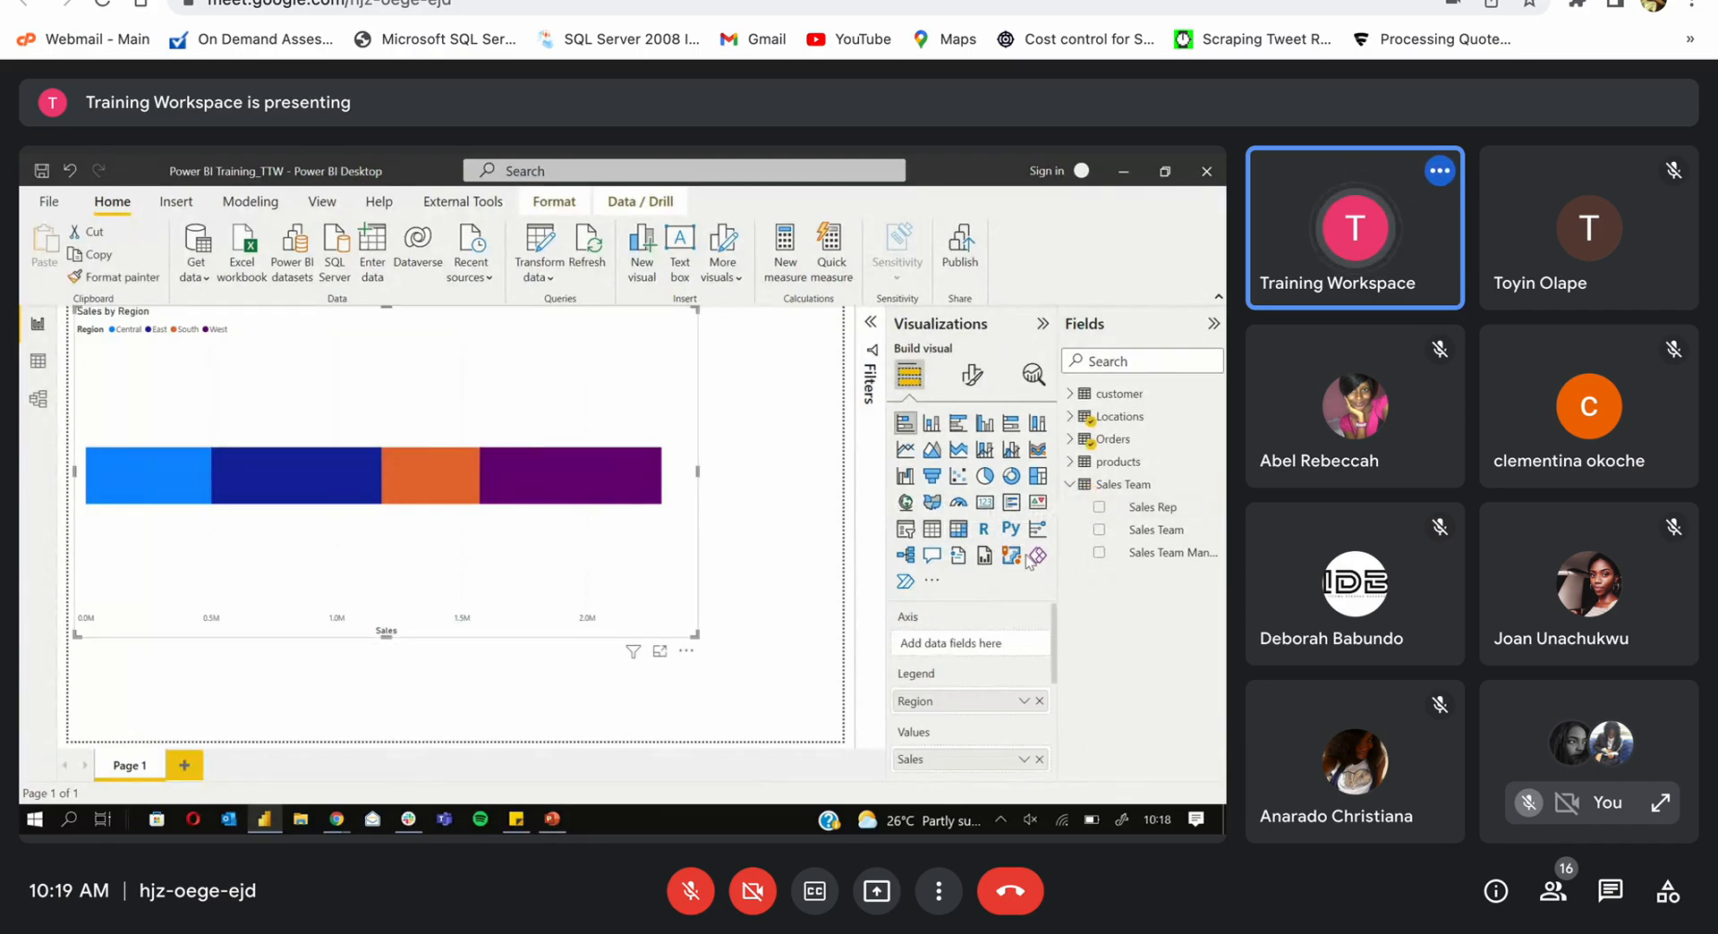
{"action": "left_click_drag", "start_coordinate": [1140, 511], "coordinate": [951, 638]}
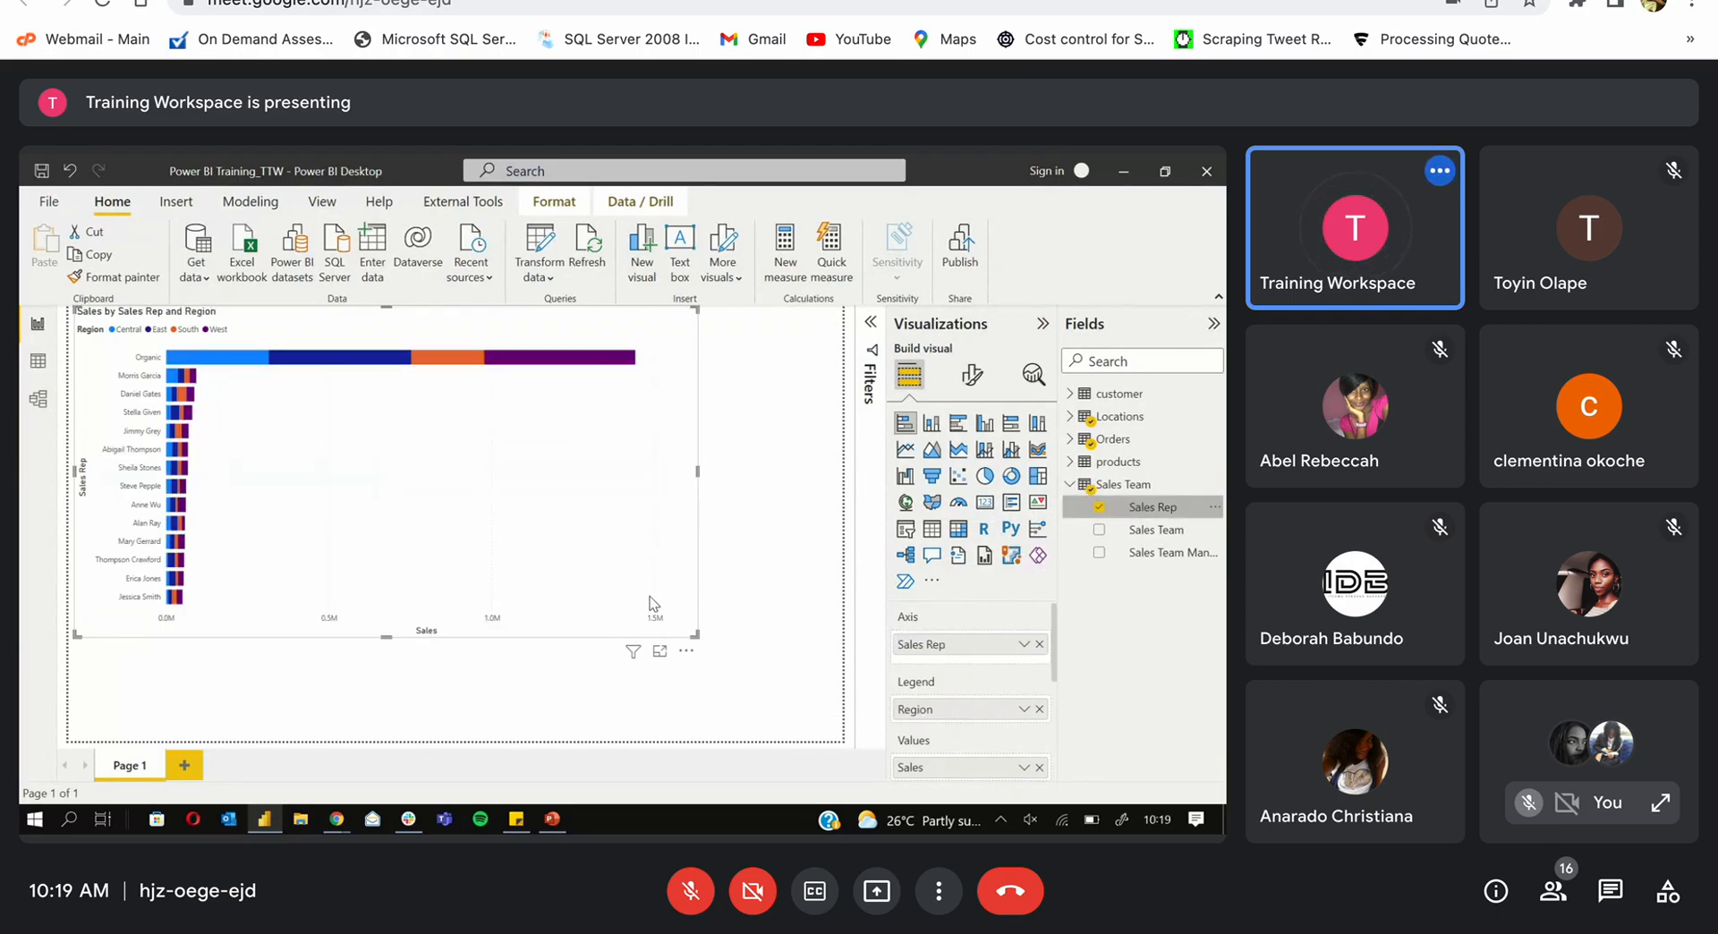
{"action": "left_click", "coordinate": [707, 479]}
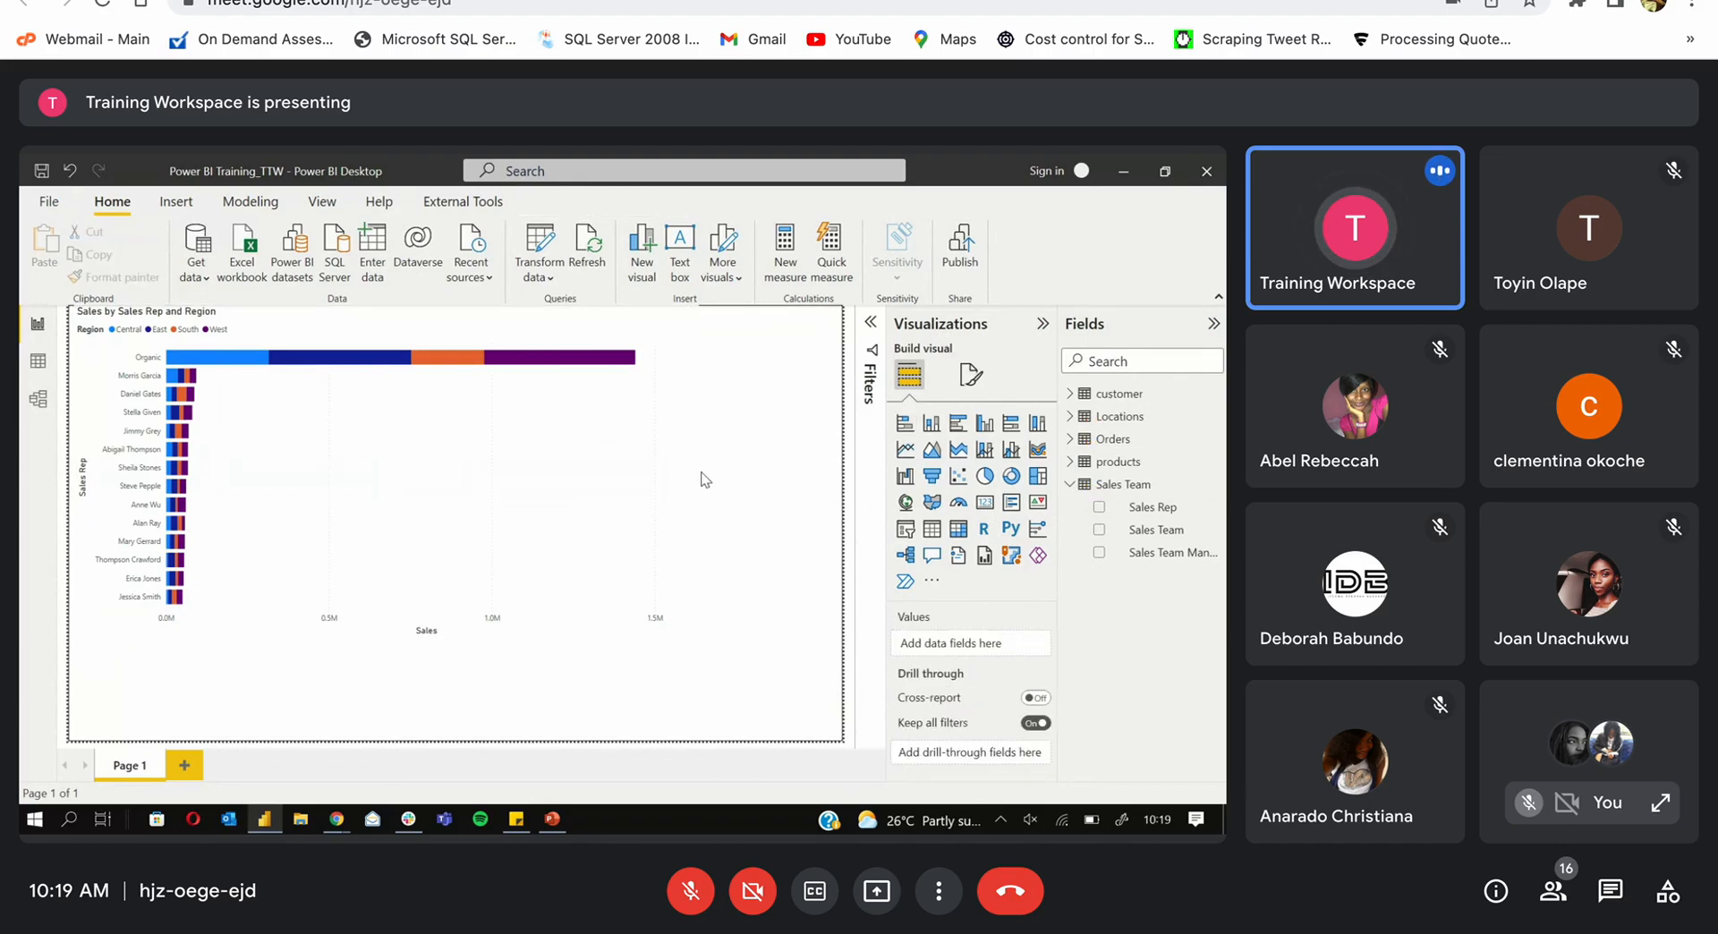
{"action": "left_click", "coordinate": [673, 490]}
{"action": "left_click", "coordinate": [703, 479]}
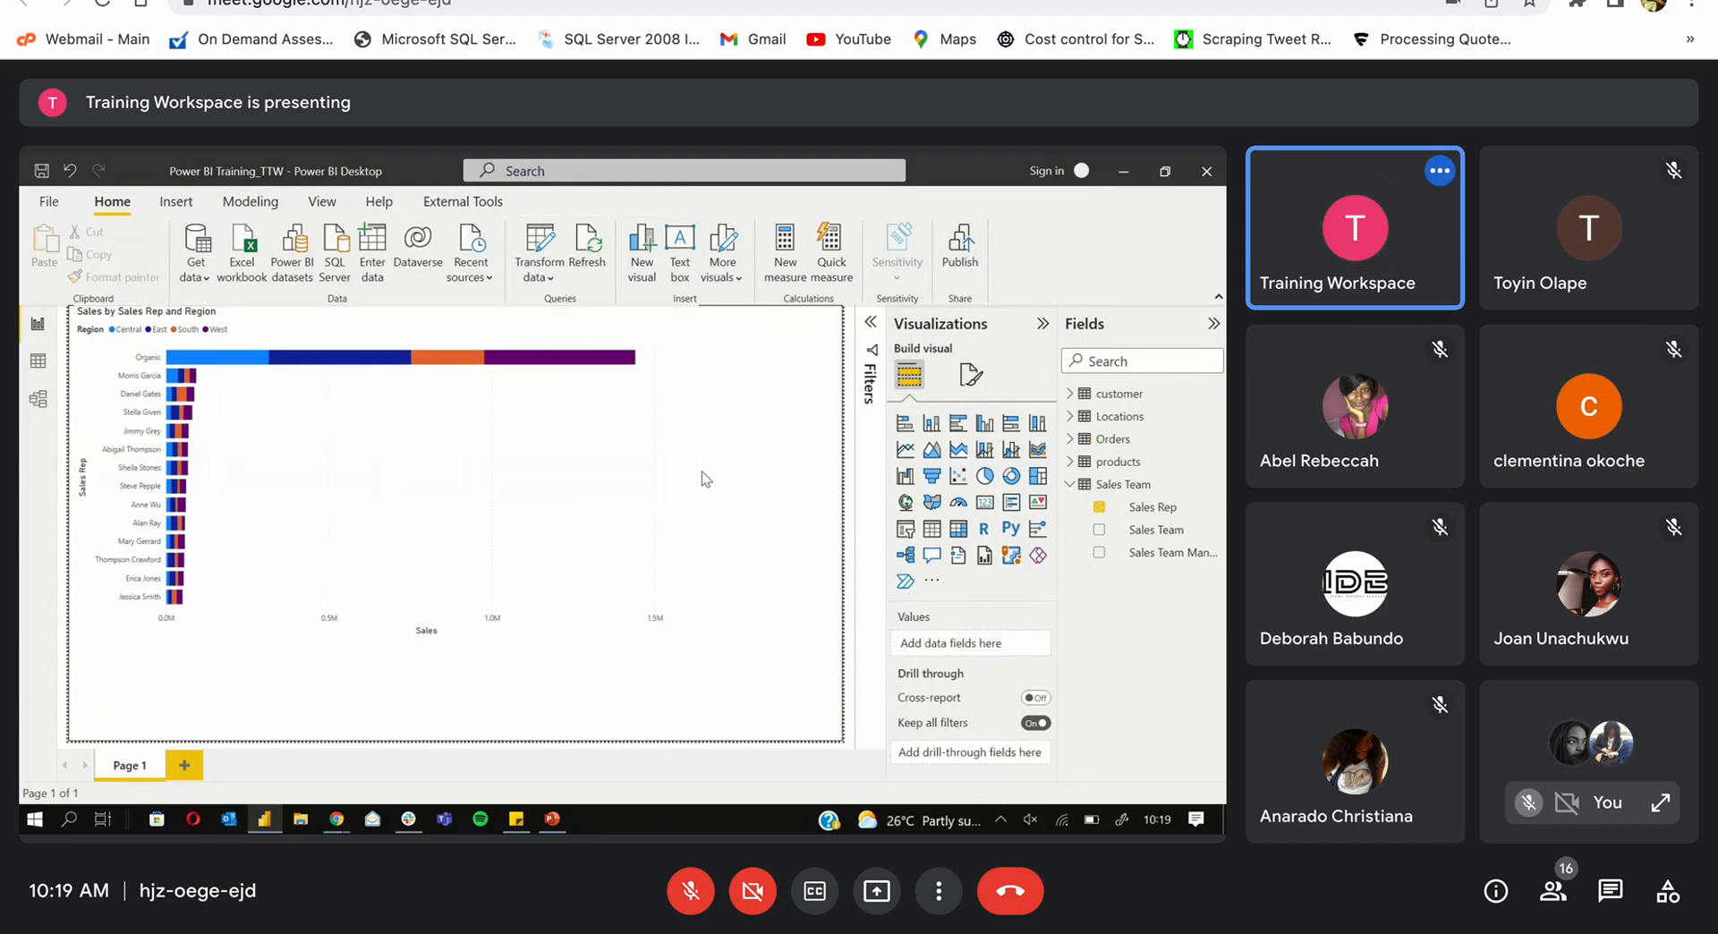
{"action": "left_click", "coordinate": [693, 480]}
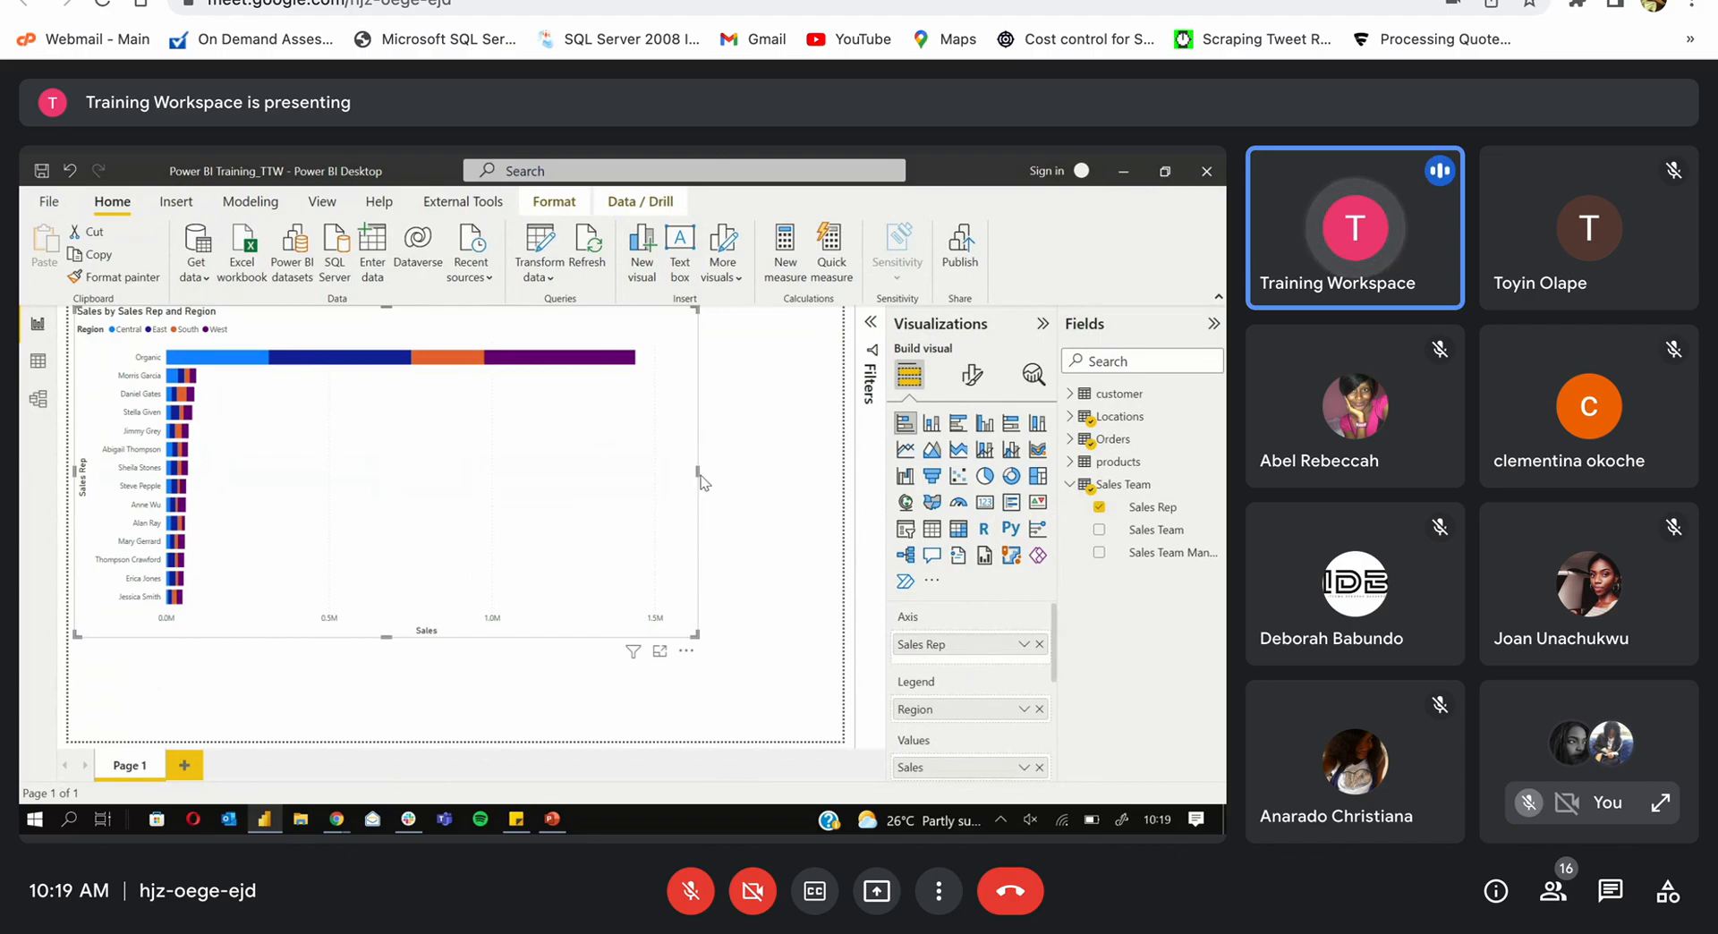
Step: Widen the Sales by Sales Rep chart to the page's right edge and stretch it taller
{"action": "left_click", "coordinate": [702, 482]}
{"action": "left_click", "coordinate": [671, 486]}
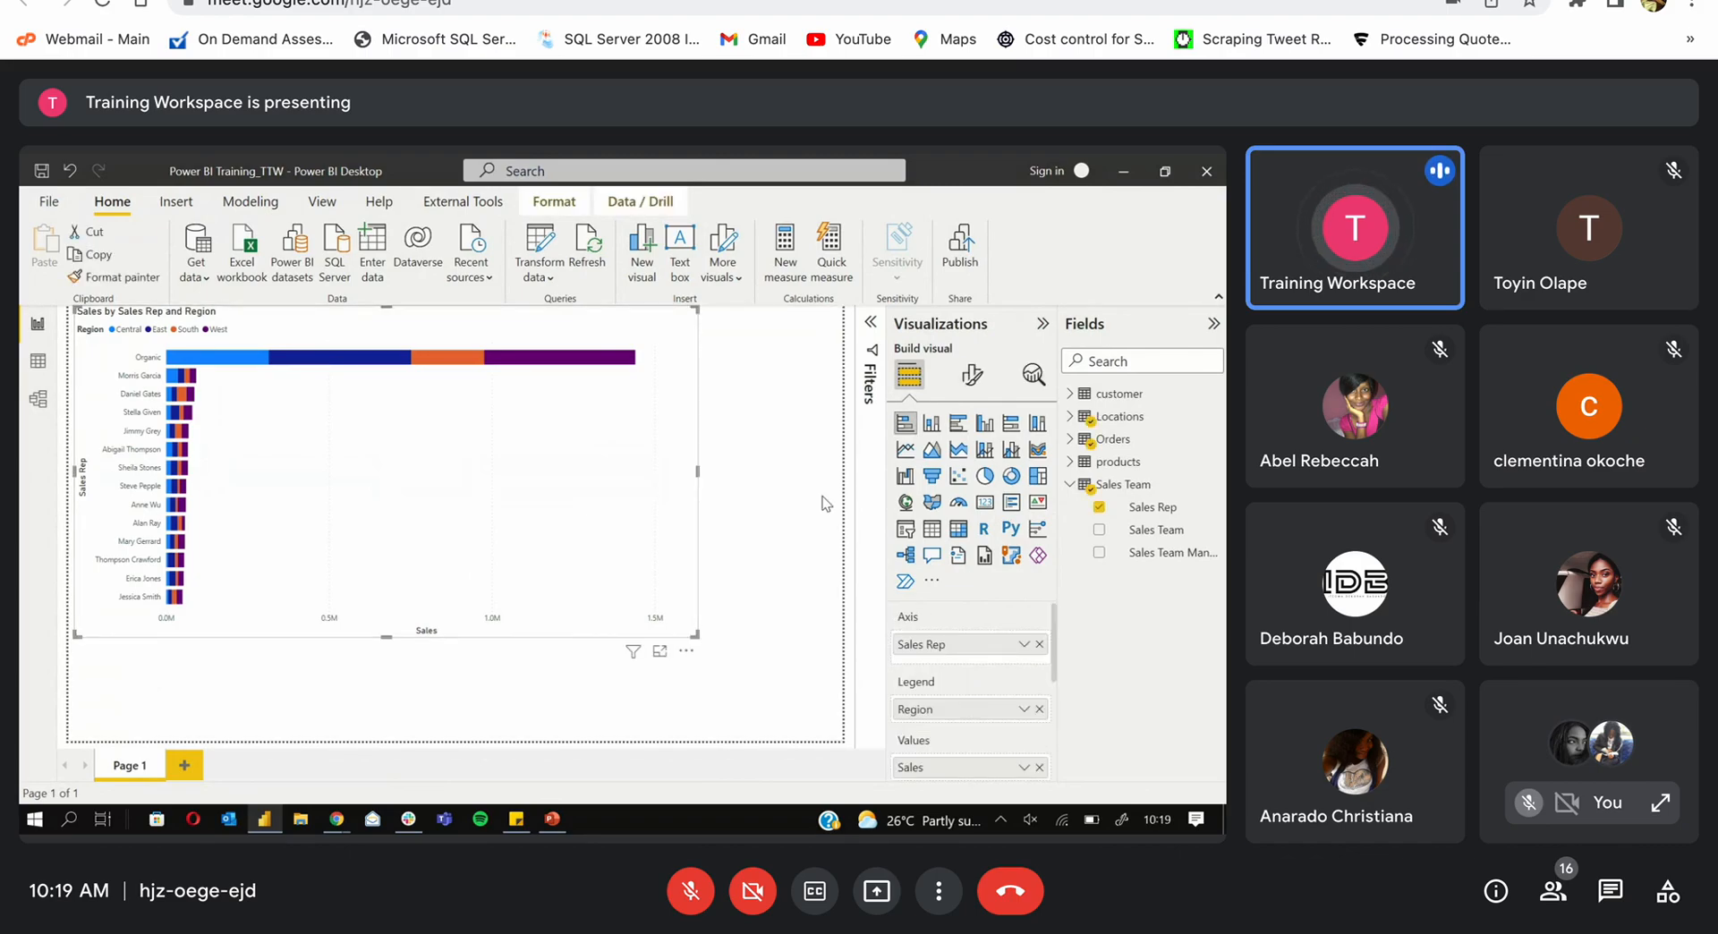
{"action": "left_click_drag", "start_coordinate": [825, 503], "coordinate": [861, 507]}
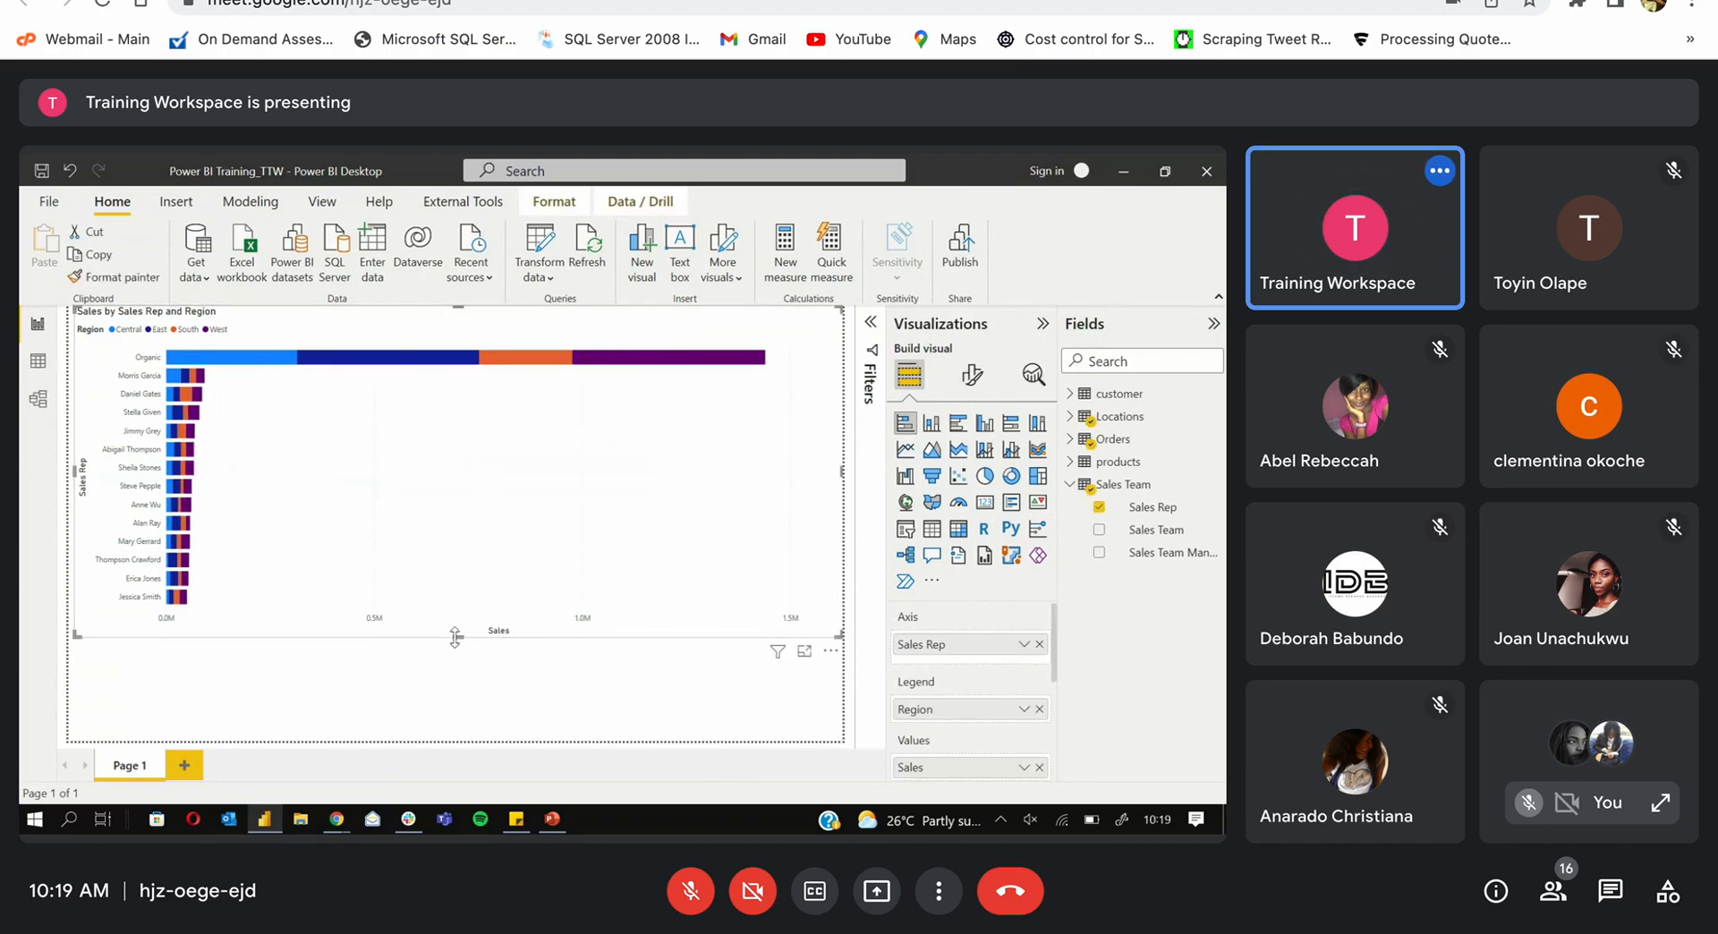
{"action": "left_click_drag", "start_coordinate": [455, 636], "coordinate": [445, 743]}
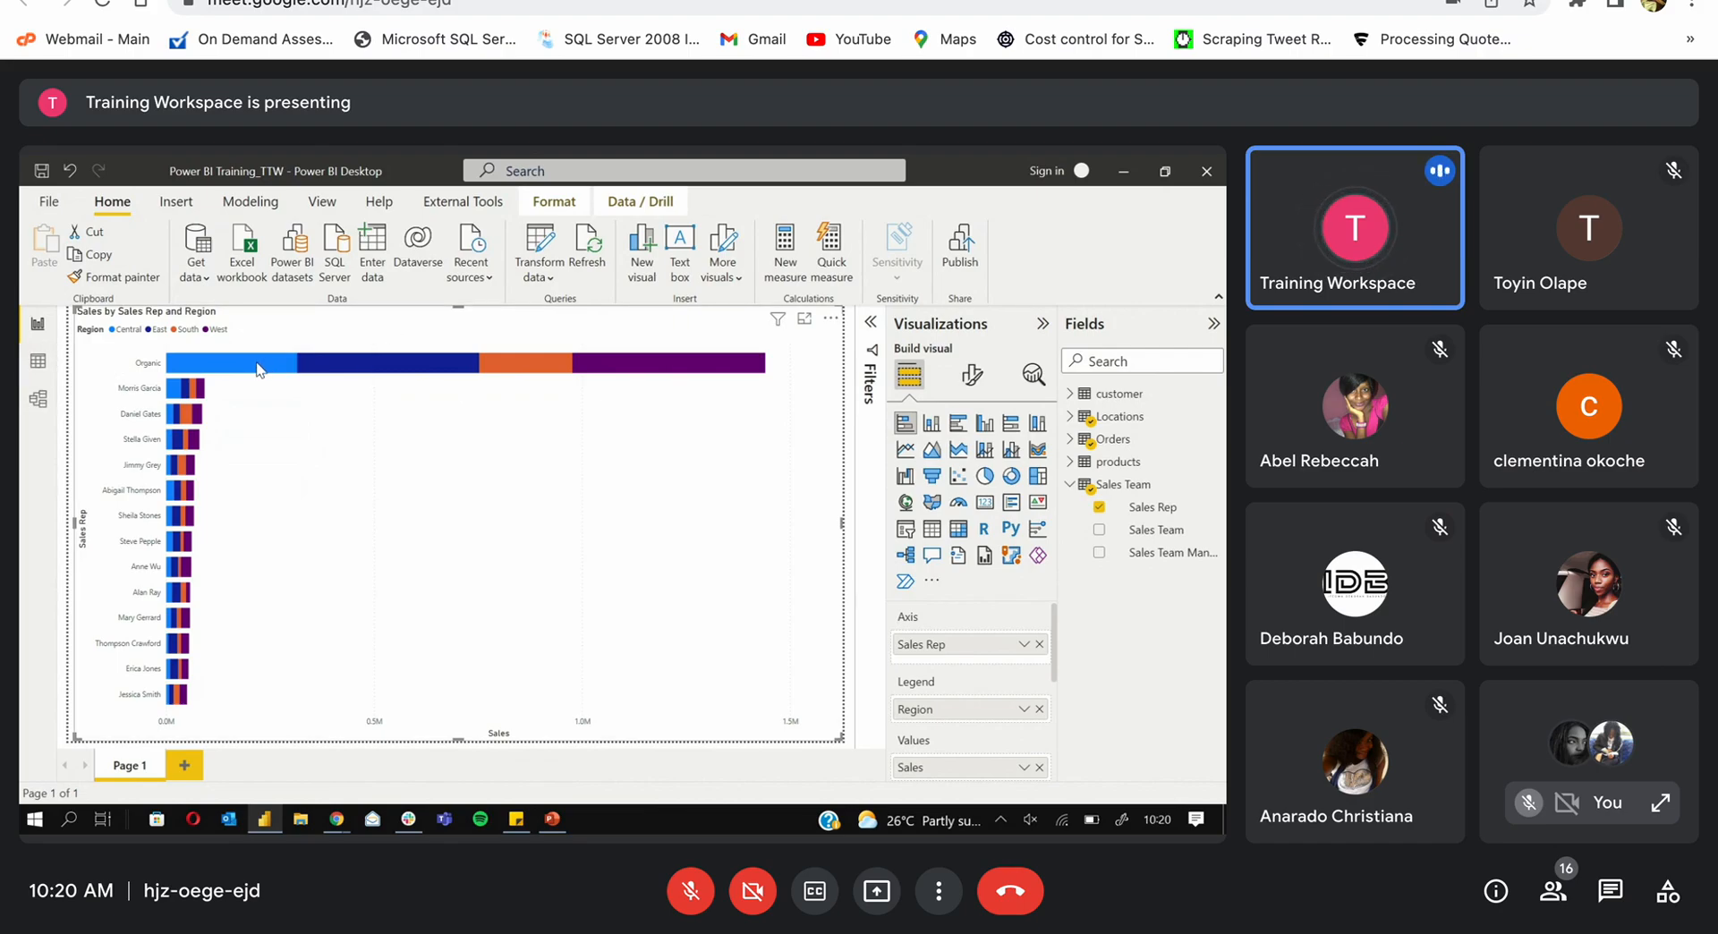
Step: Exclude the Organic sales rep from its bar's context menu, triggering a 'Can't display the visual' error
{"action": "mouse_move", "coordinate": [254, 370]}
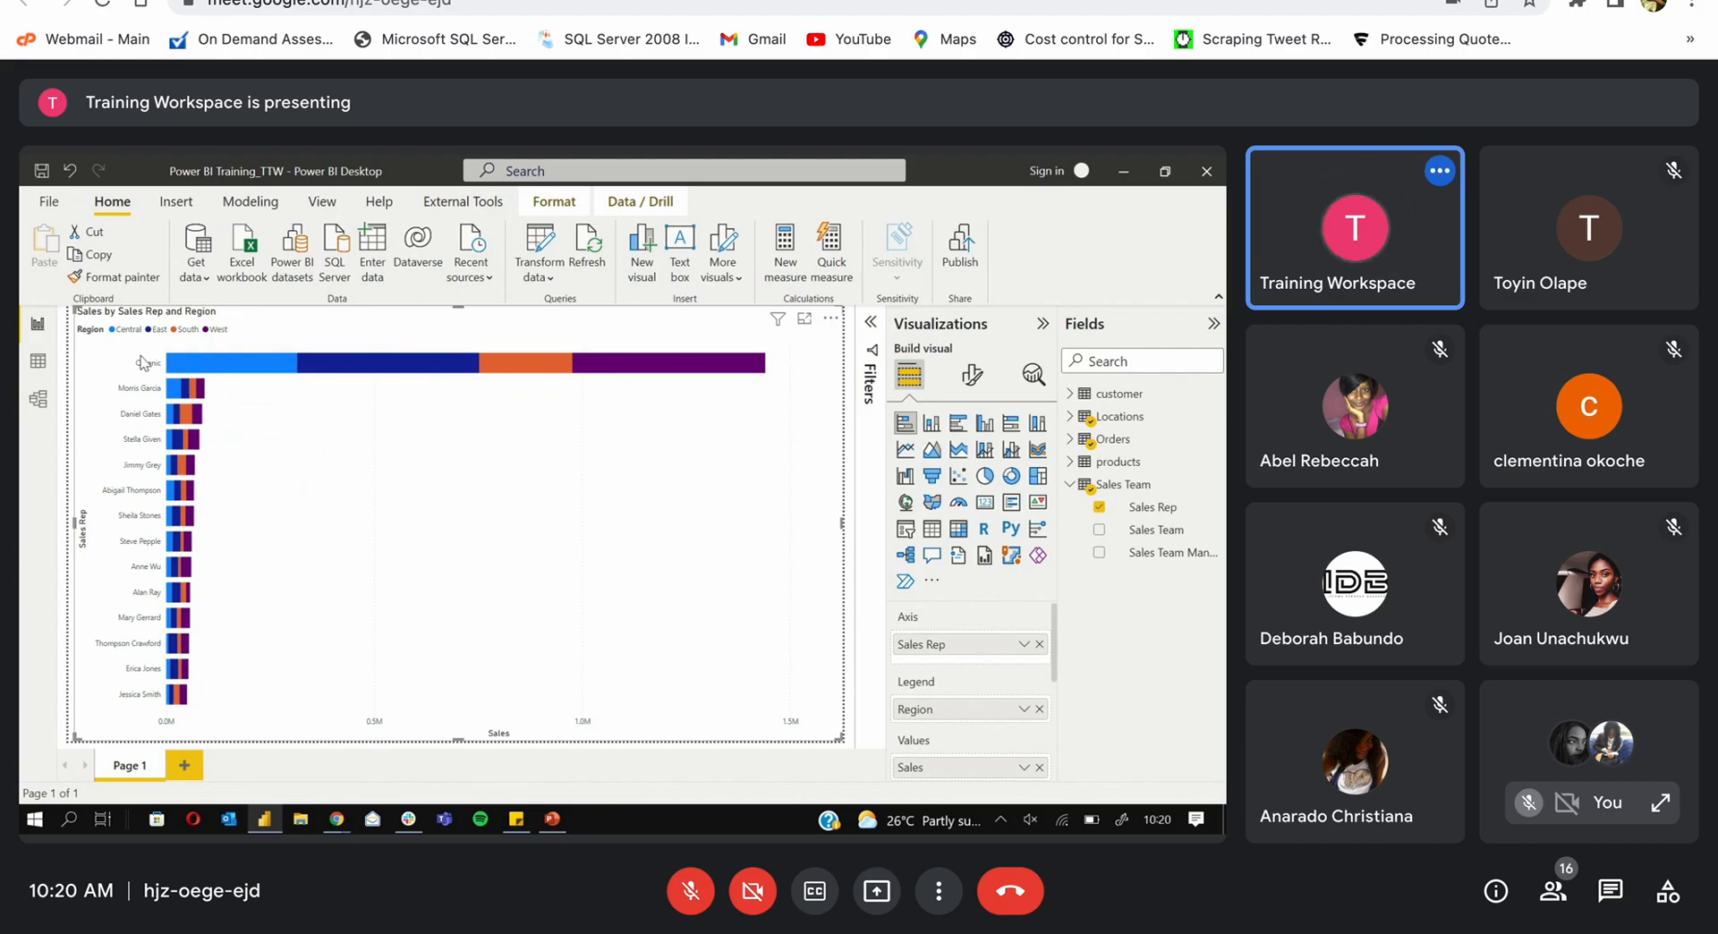
{"action": "right_click", "coordinate": [337, 371]}
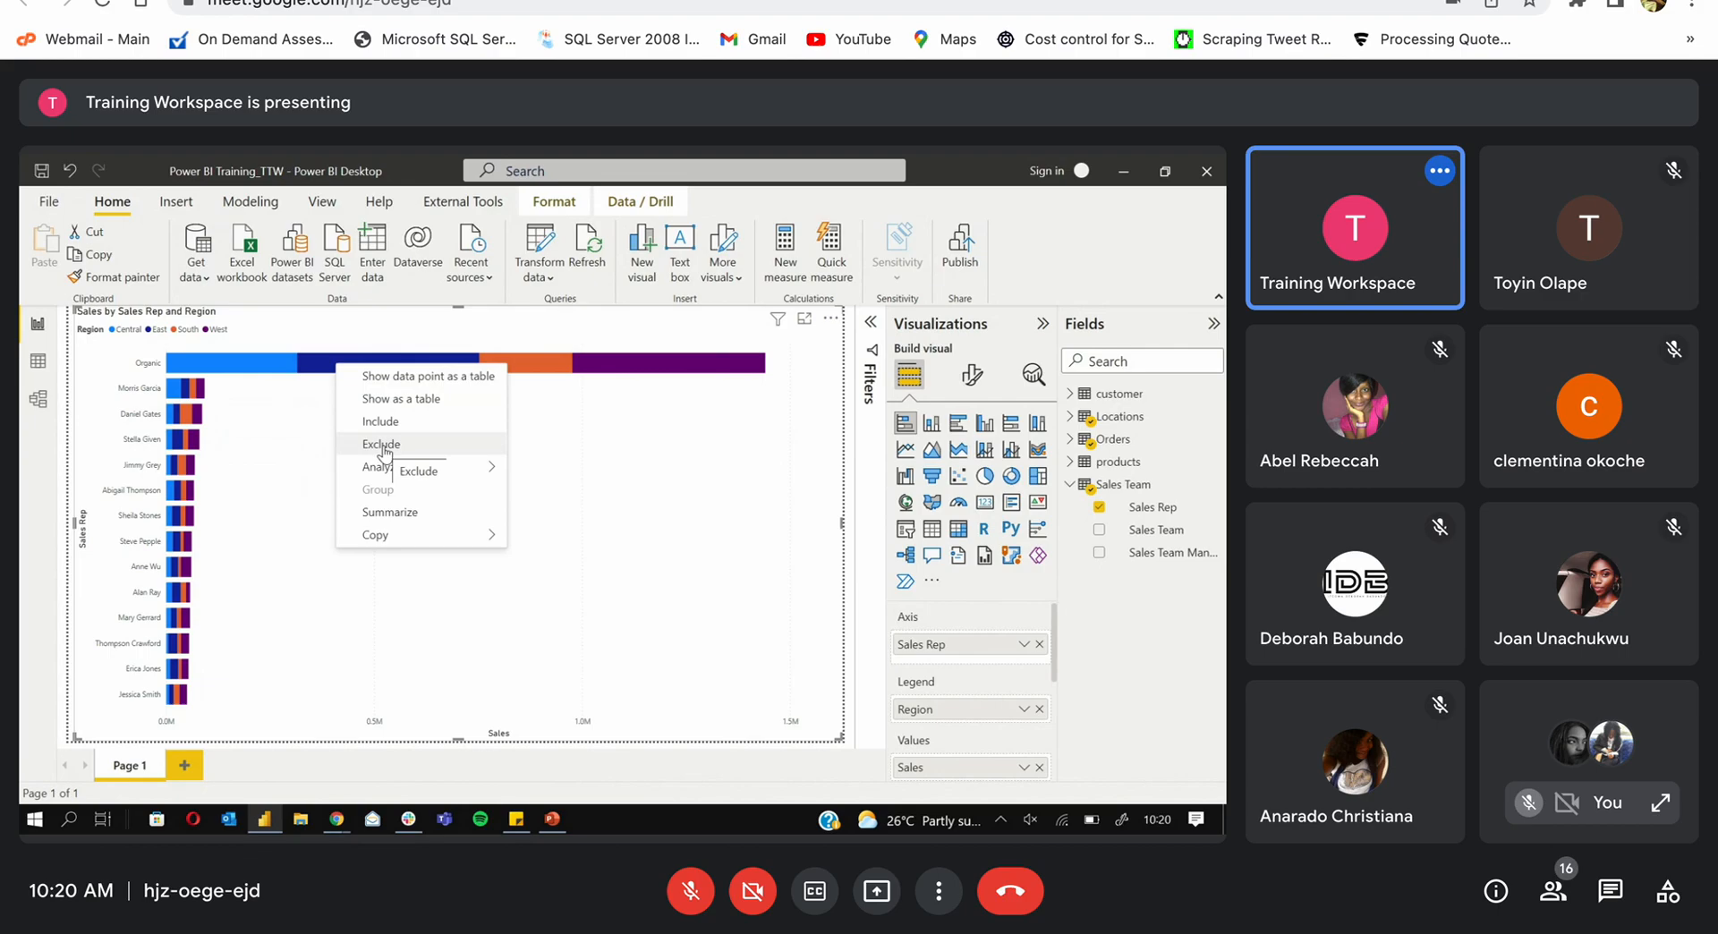
{"action": "left_click", "coordinate": [291, 358]}
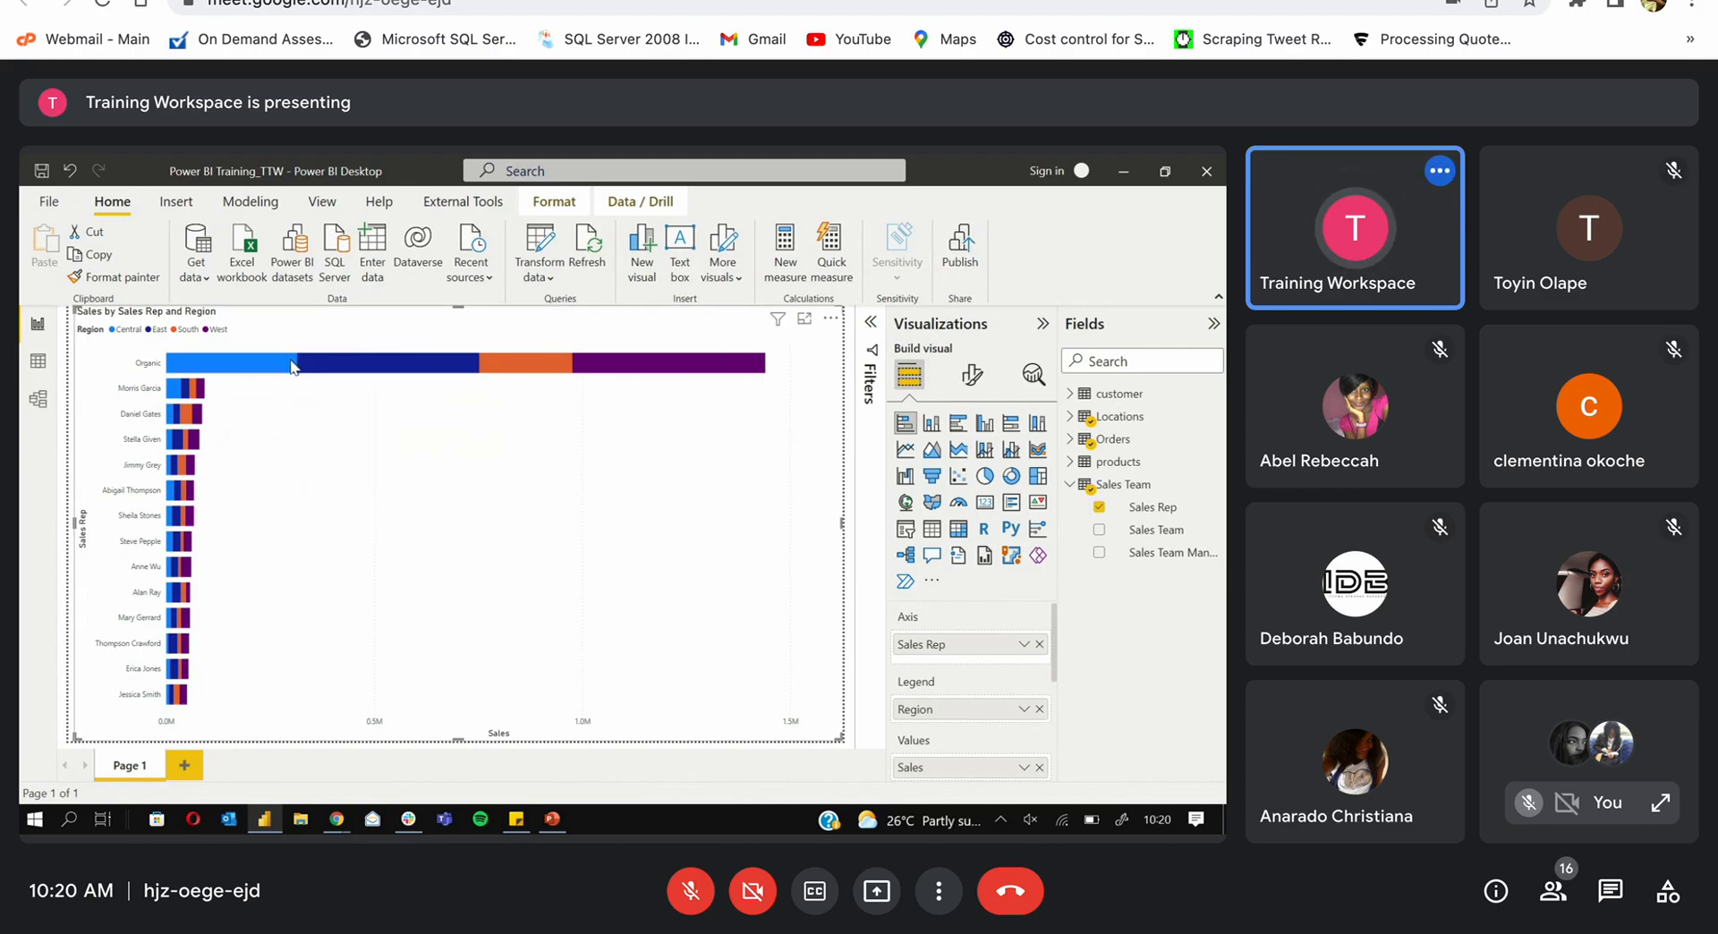
{"action": "right_click", "coordinate": [291, 364]}
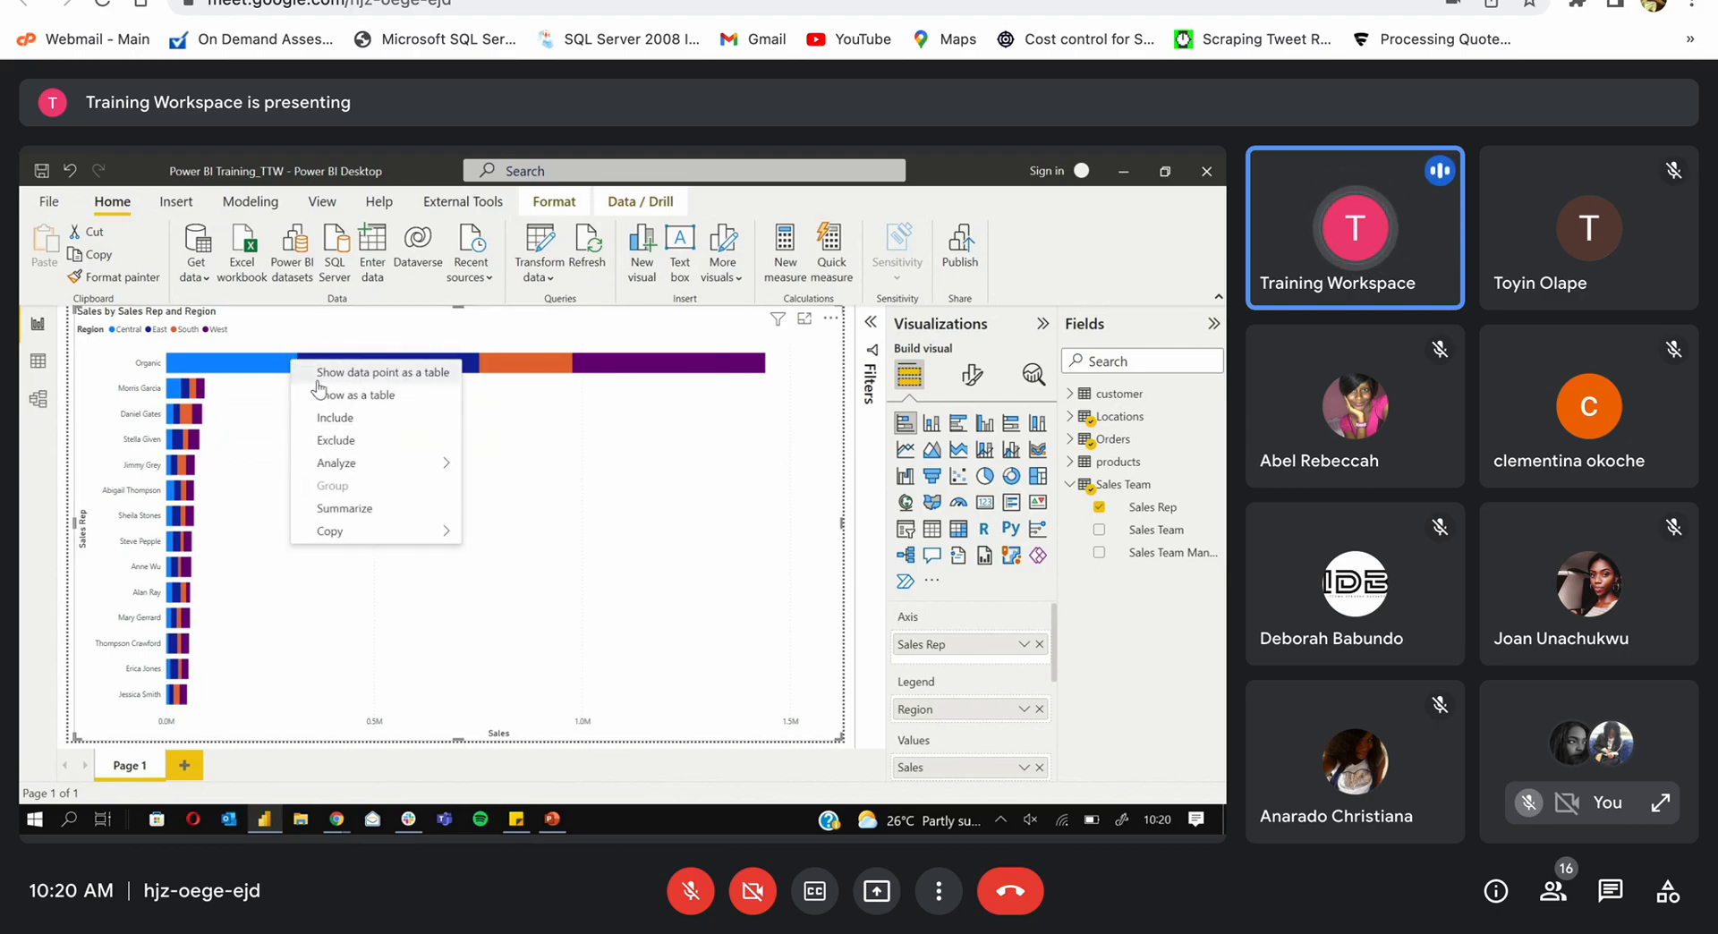
{"action": "left_click", "coordinate": [342, 441]}
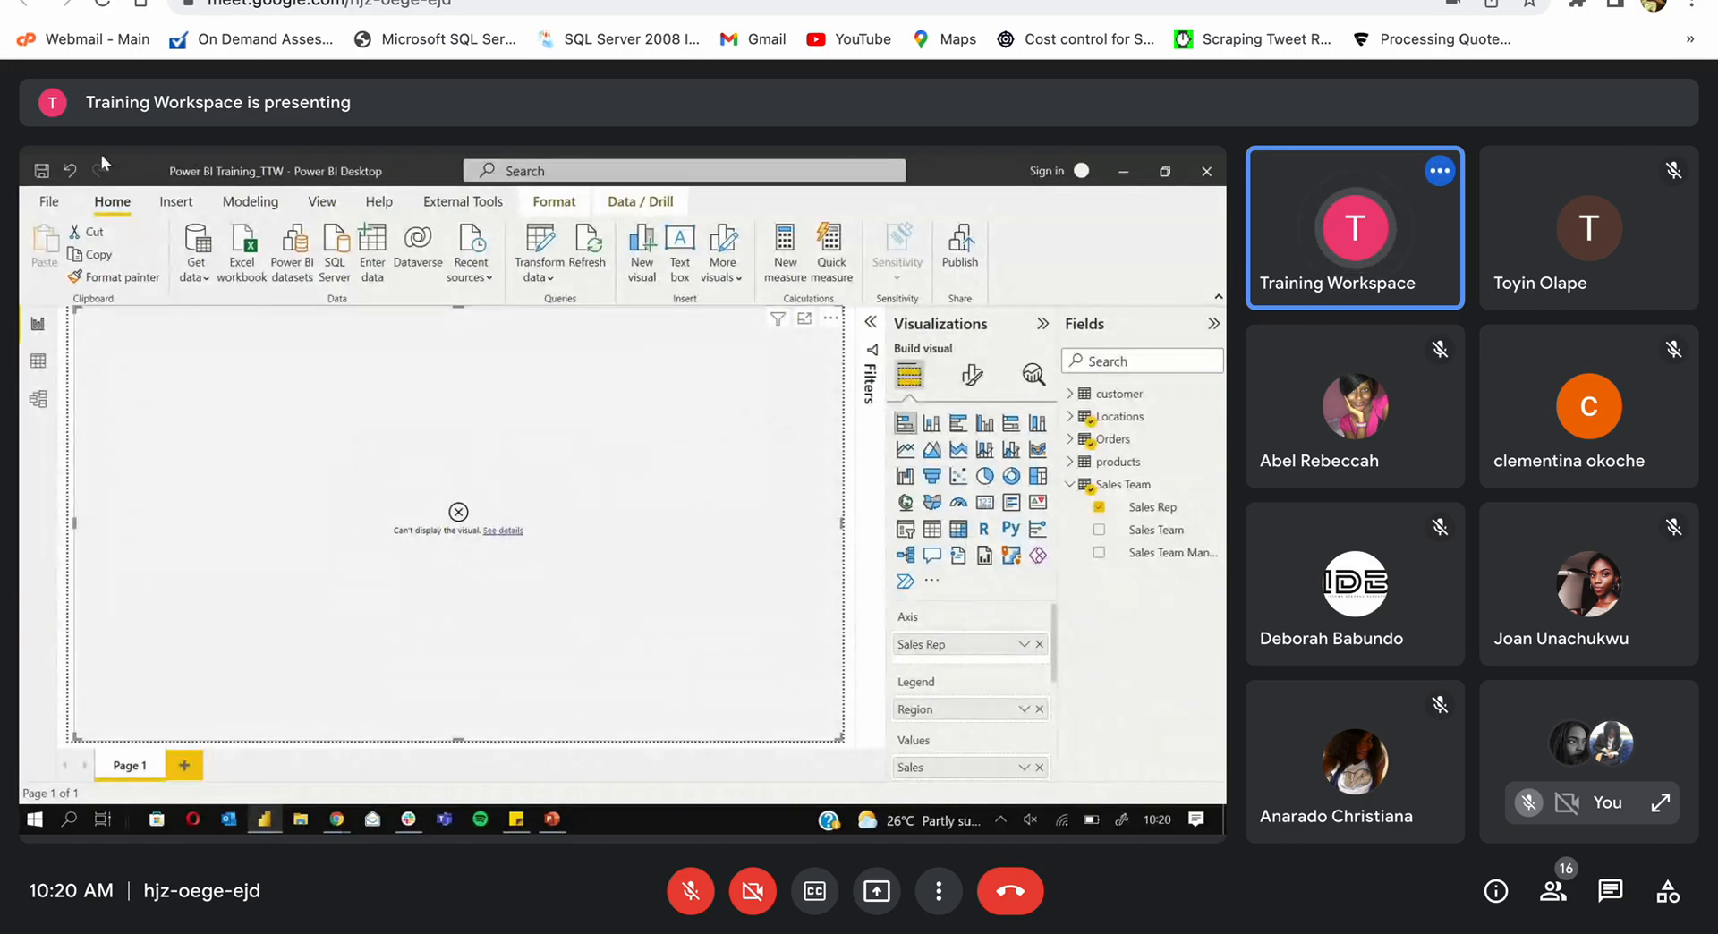
Step: Undo the exclusion, re-exclude Organic to inspect the error details, then undo again
{"action": "left_click", "coordinate": [71, 172]}
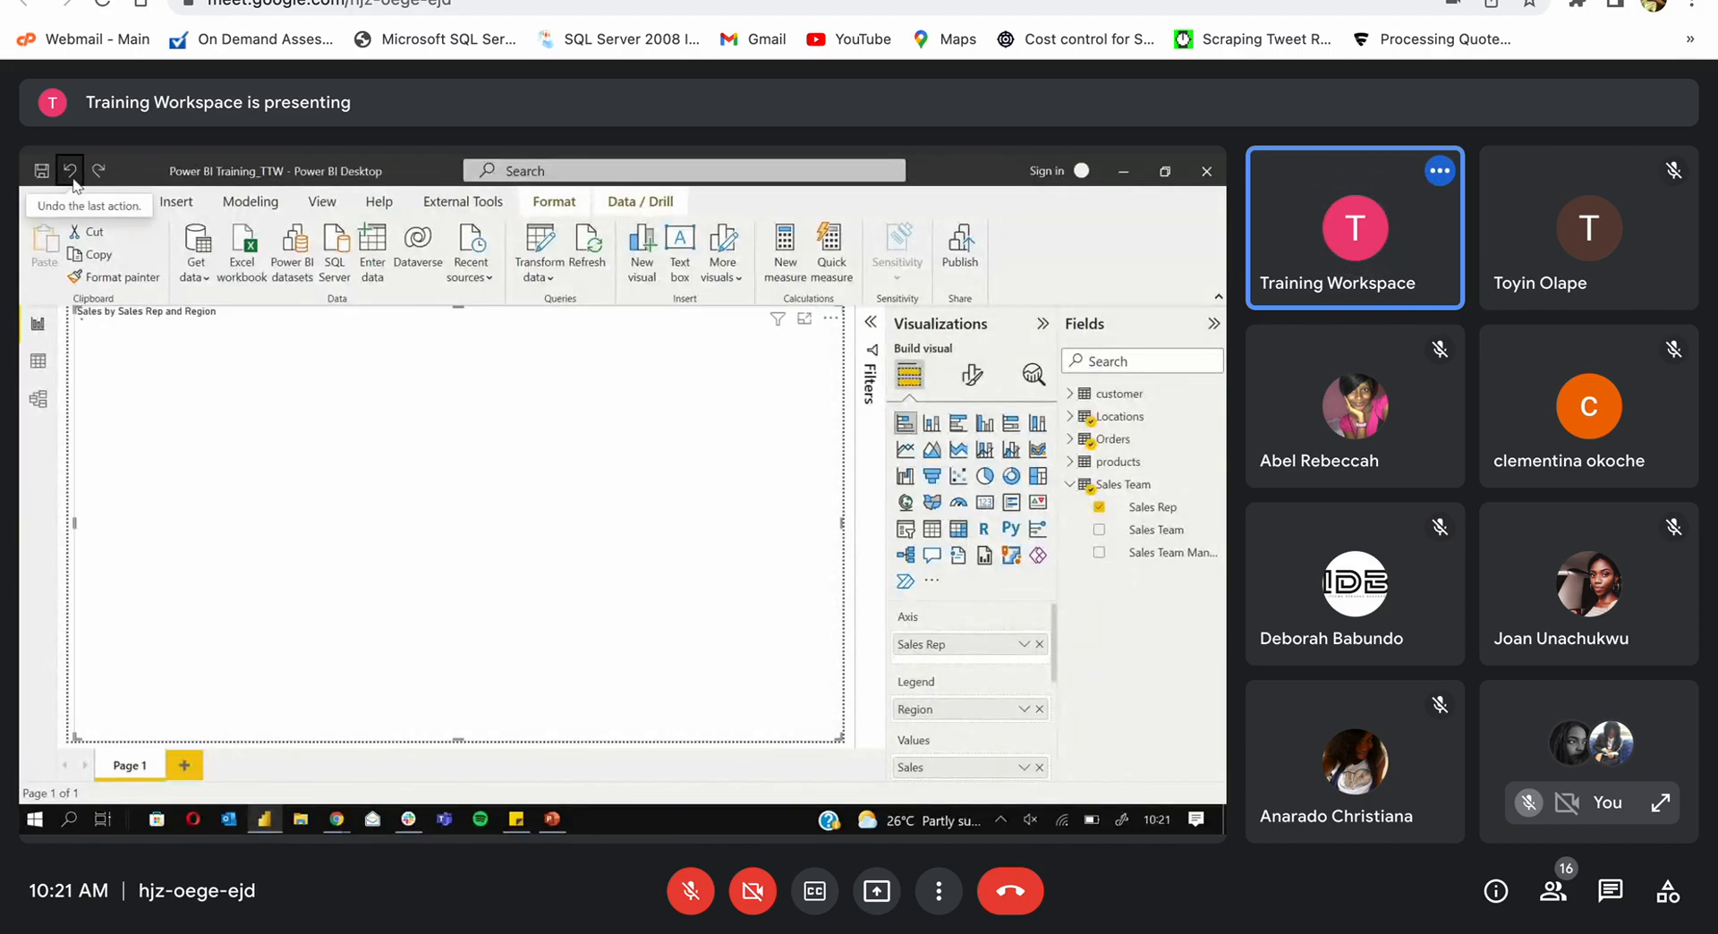
{"action": "right_click", "coordinate": [232, 365]}
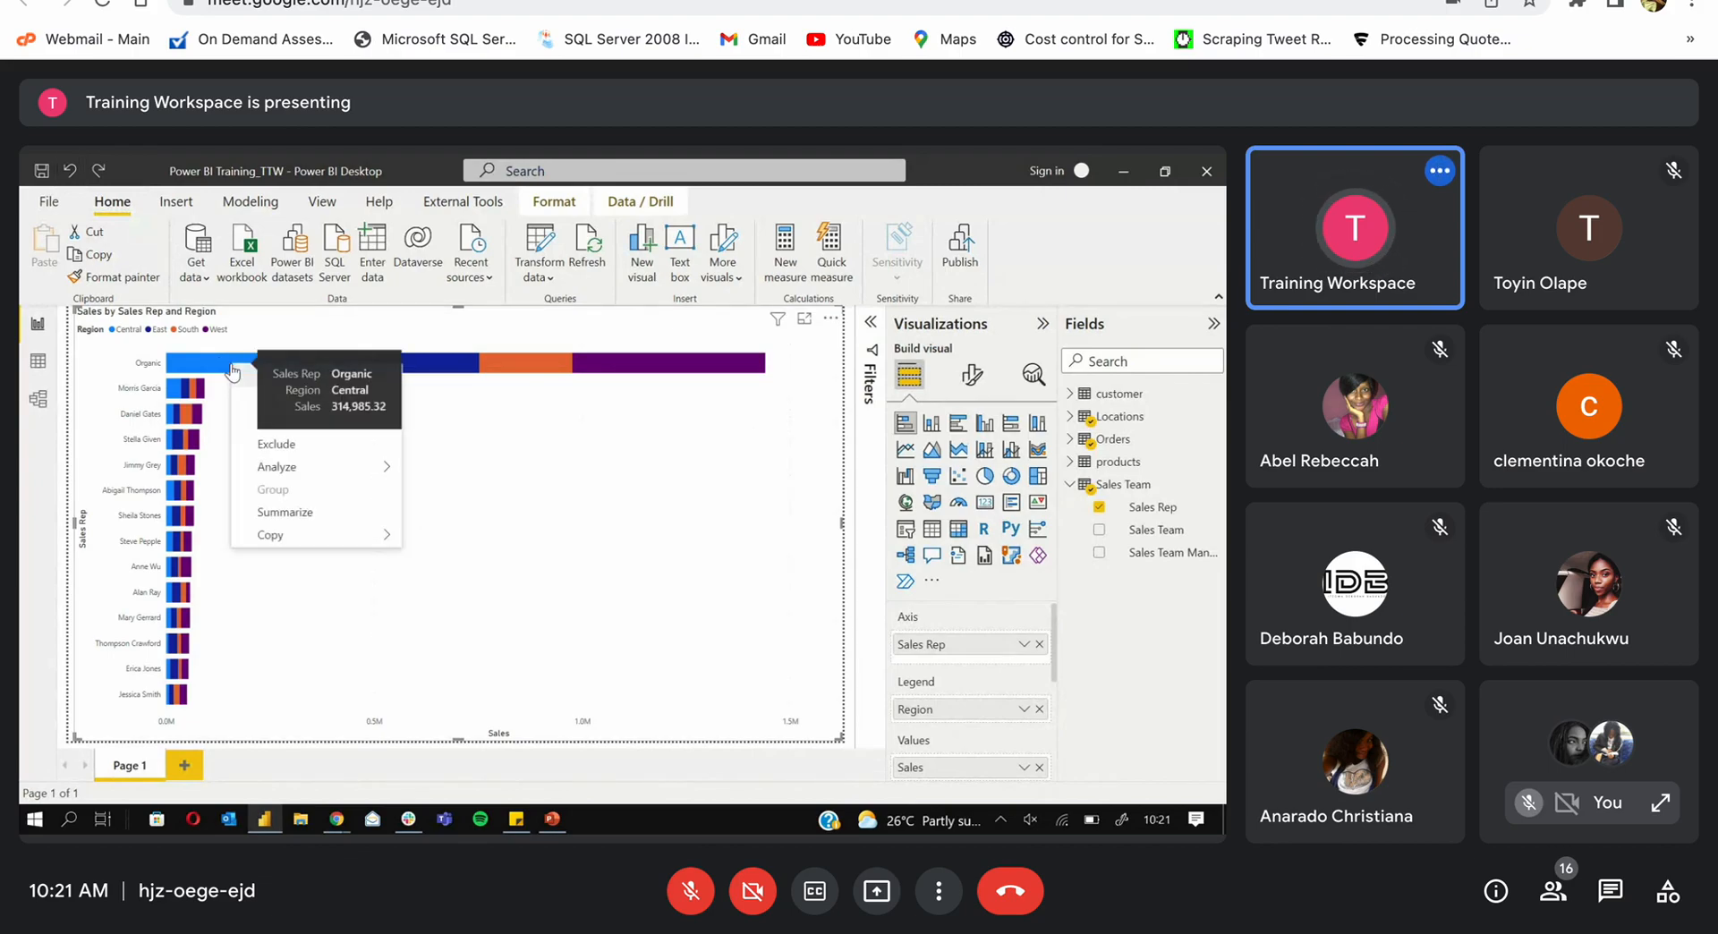
{"action": "left_click", "coordinate": [297, 445]}
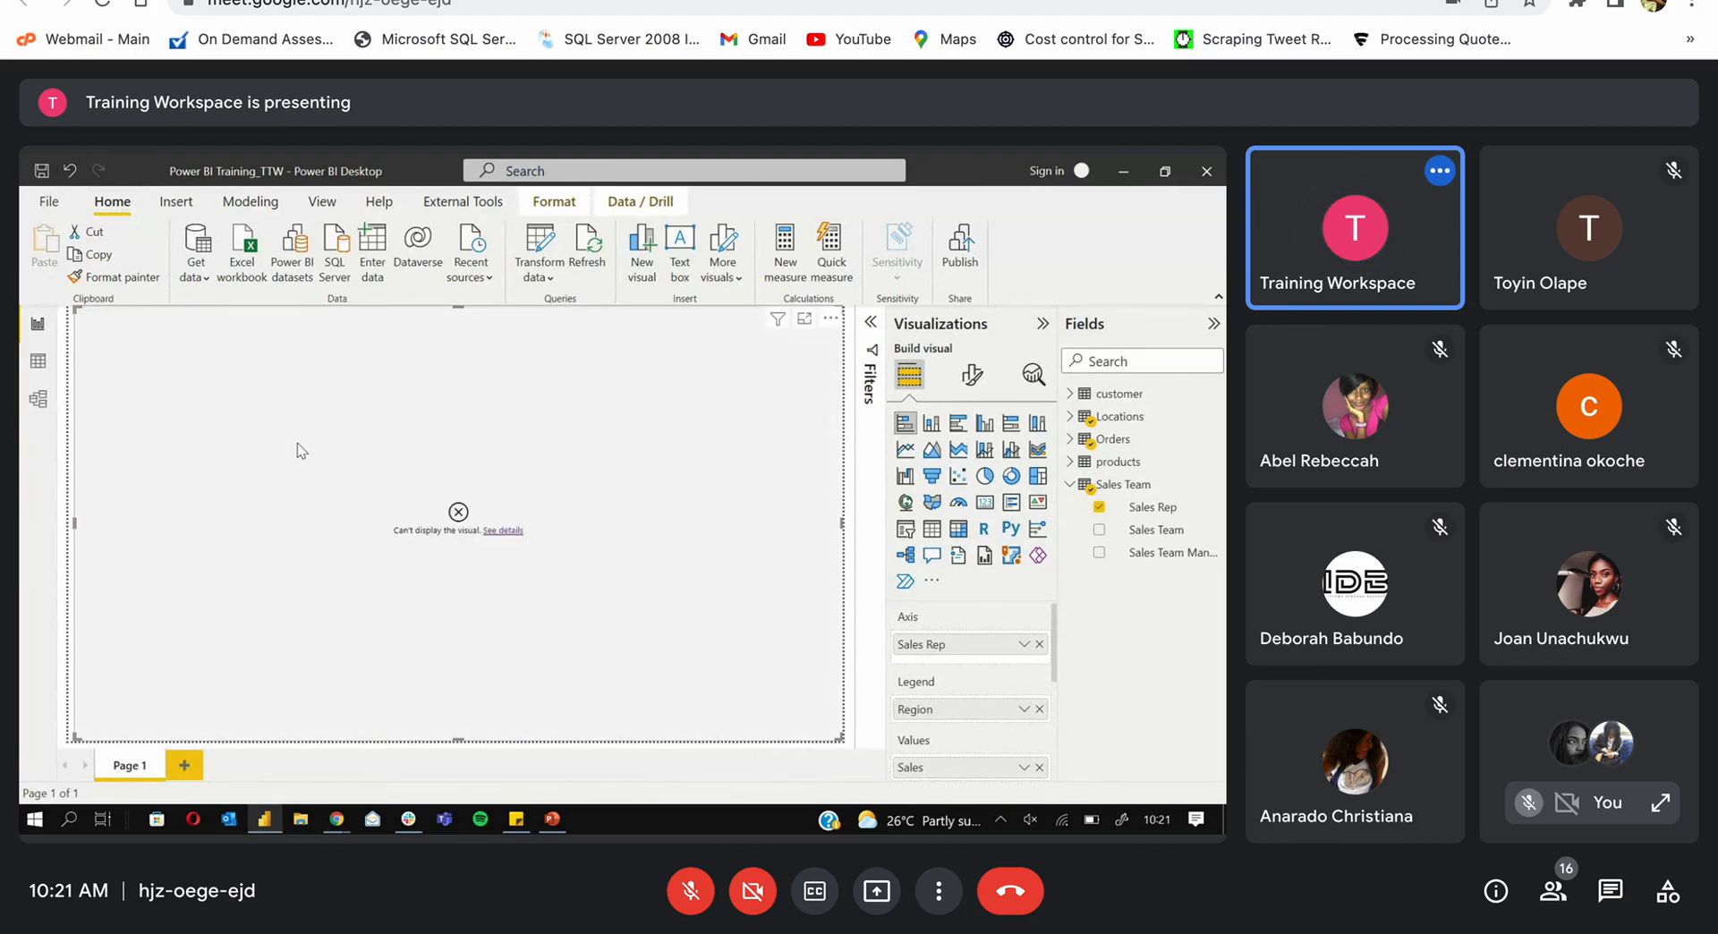
{"action": "left_click", "coordinate": [512, 531]}
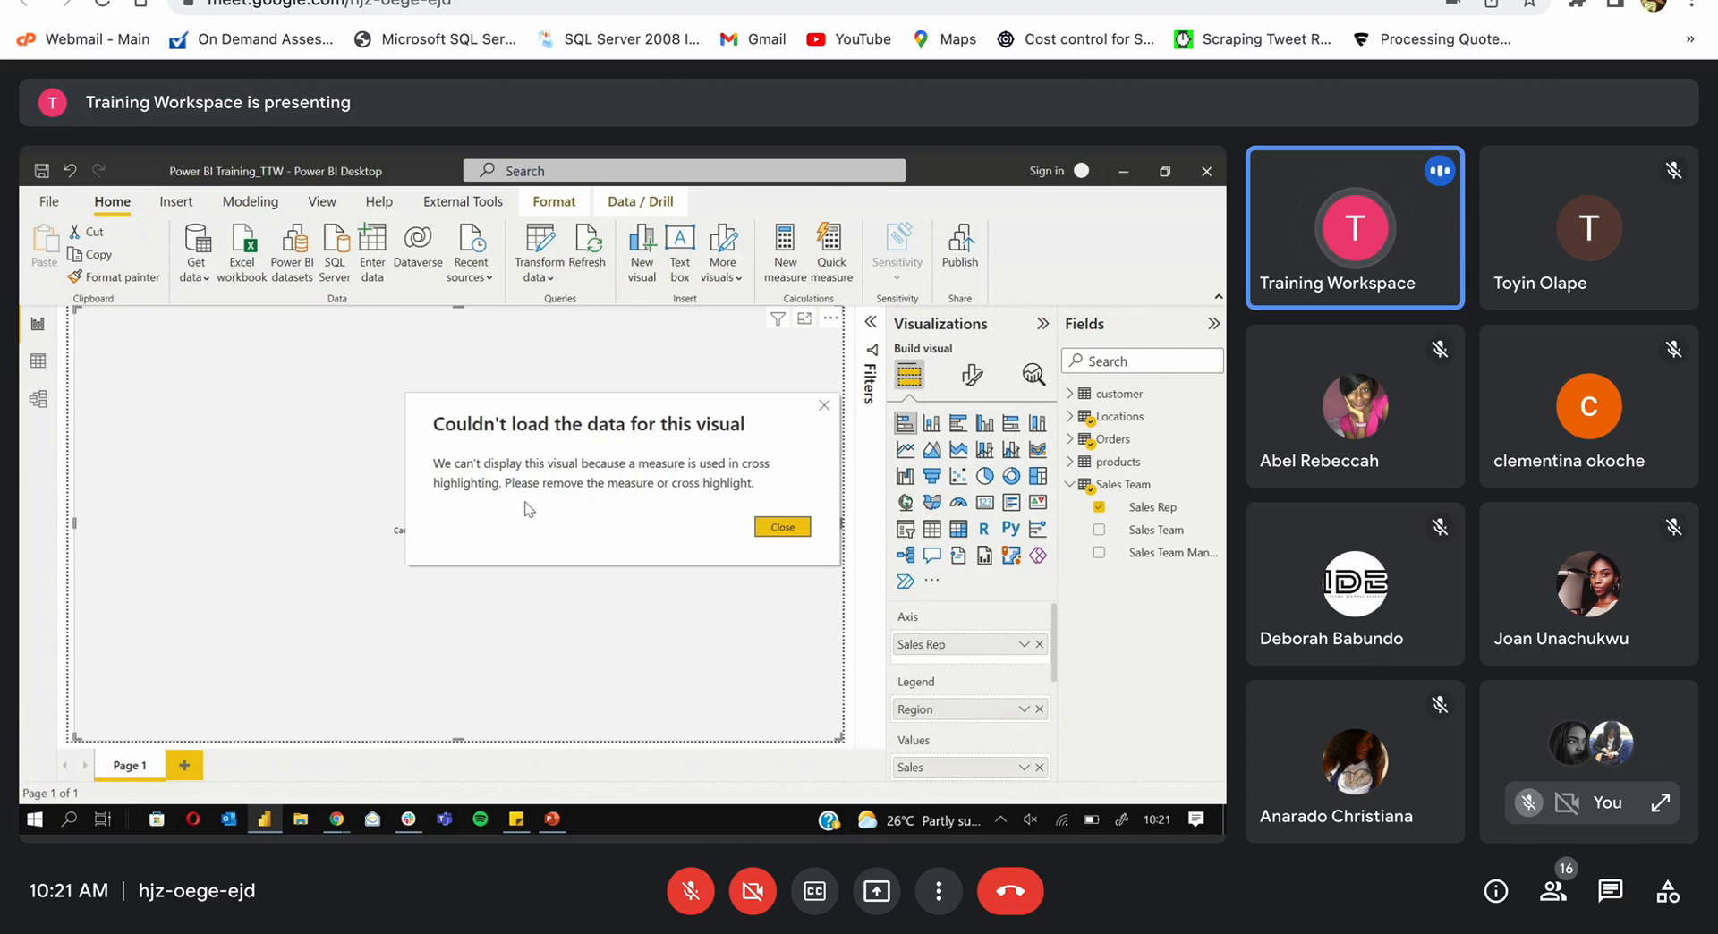
{"action": "left_click", "coordinate": [760, 526]}
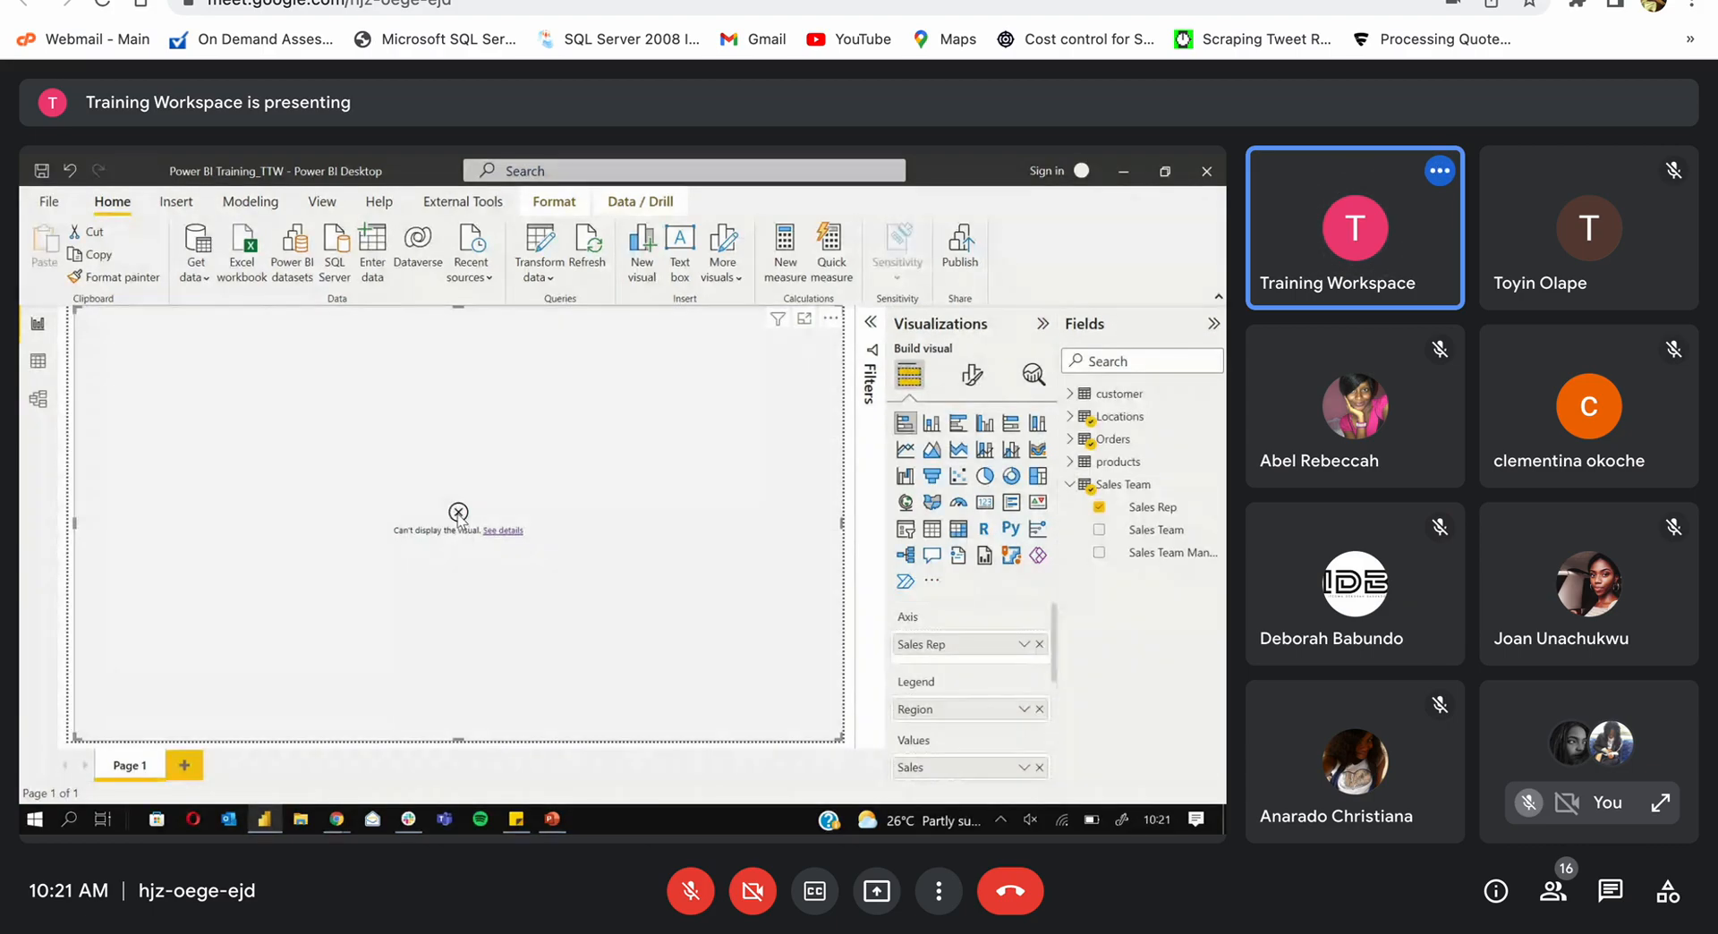
{"action": "left_click", "coordinate": [69, 169]}
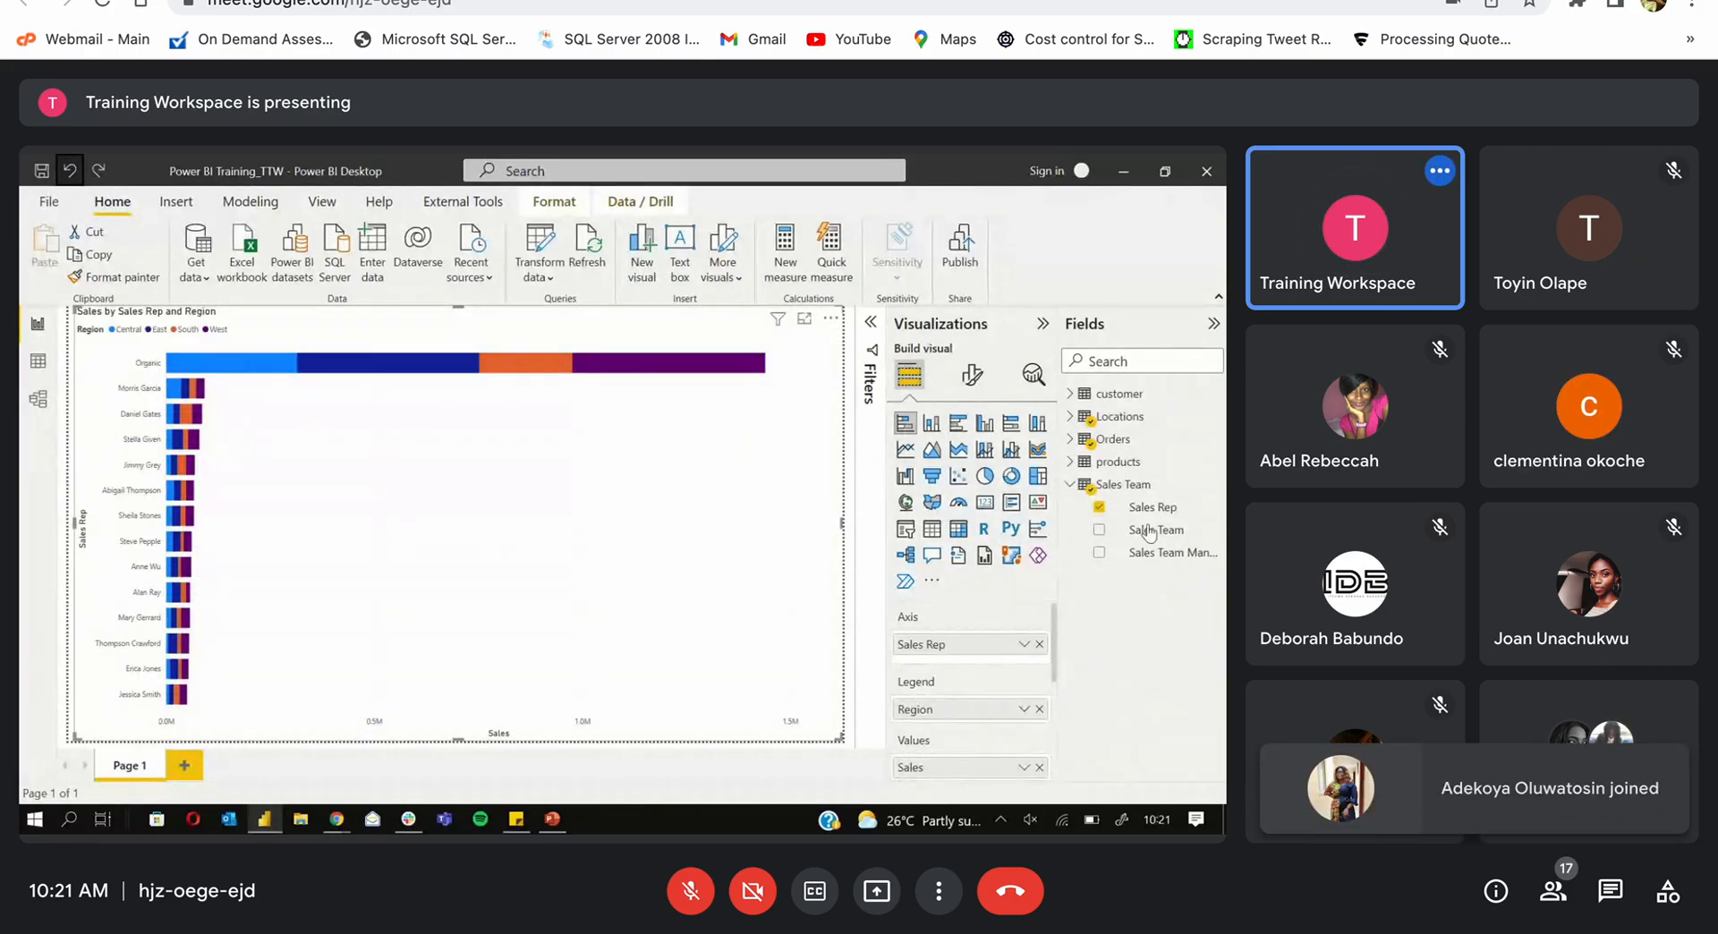
Step: Drop Region from the Legend, exclude the Organic bar, then tick Region again as legend
{"action": "left_click", "coordinate": [1039, 709]}
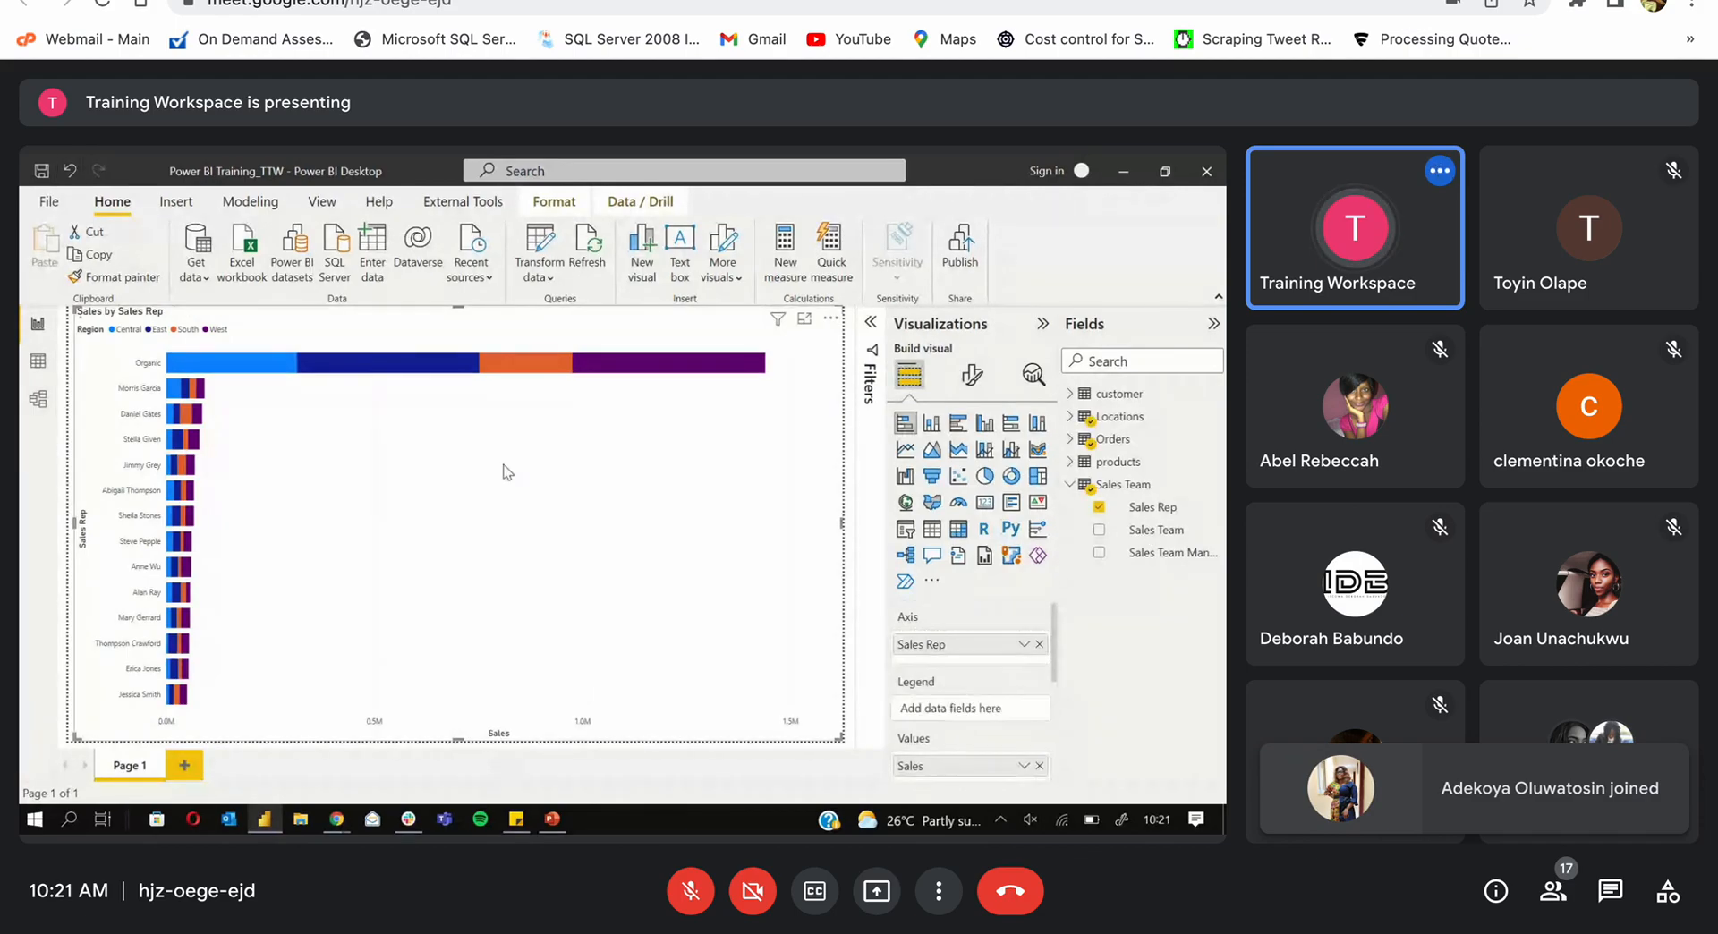
{"action": "right_click", "coordinate": [390, 359]}
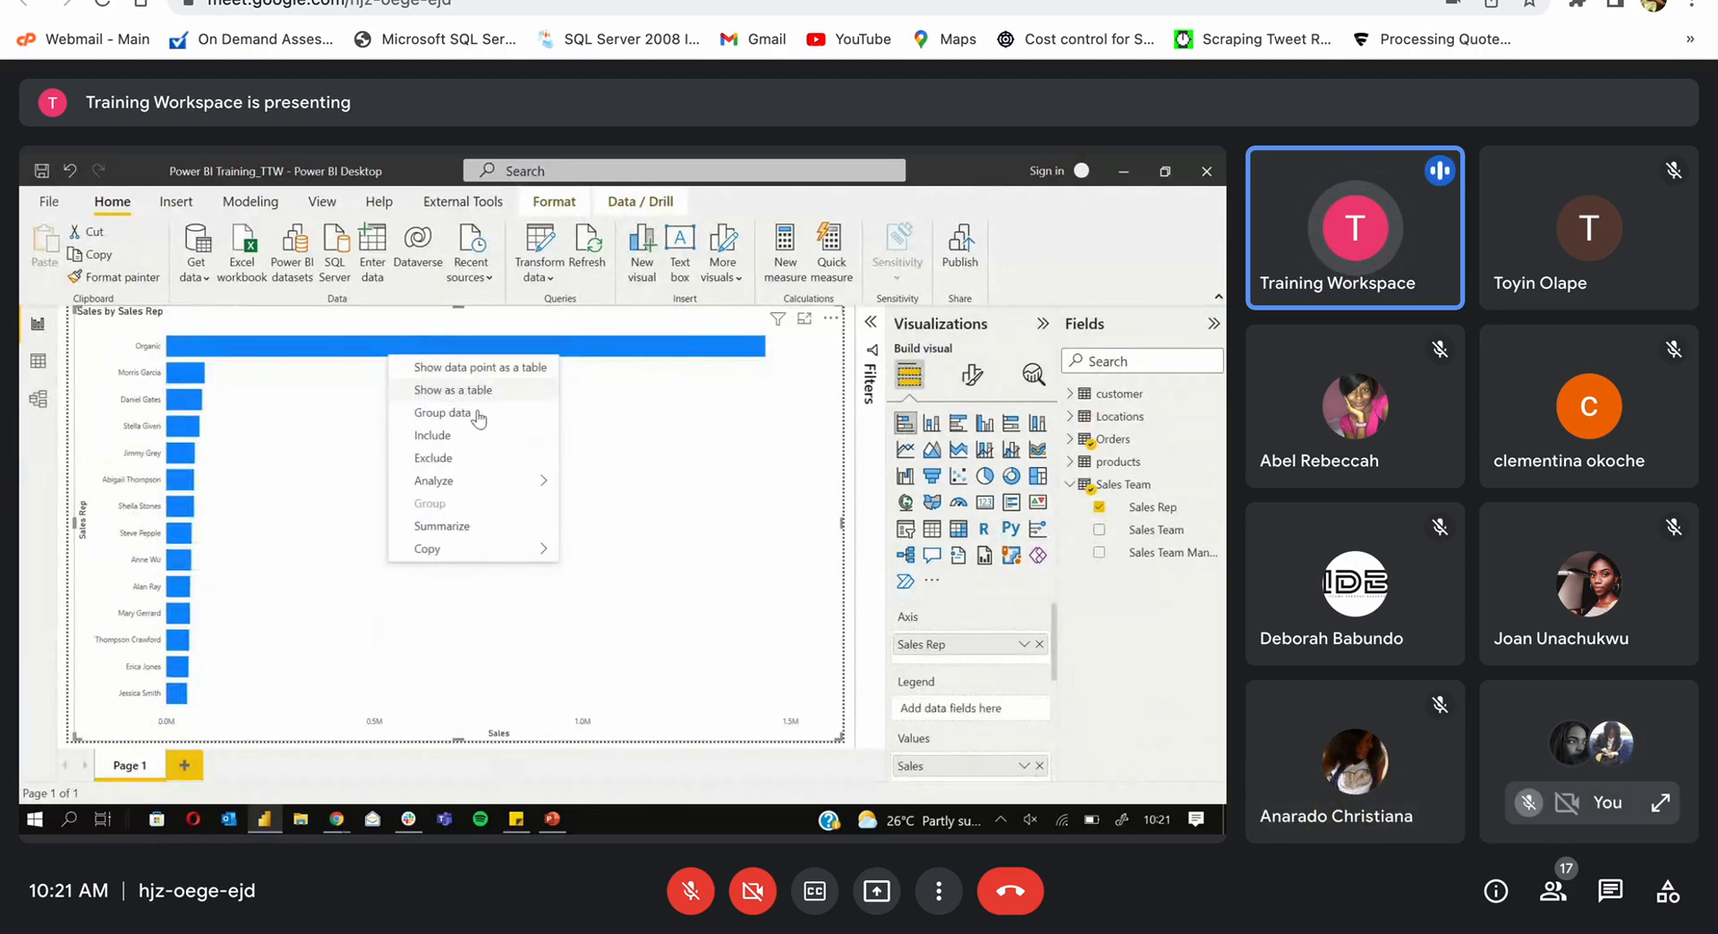
{"action": "left_click", "coordinate": [483, 459]}
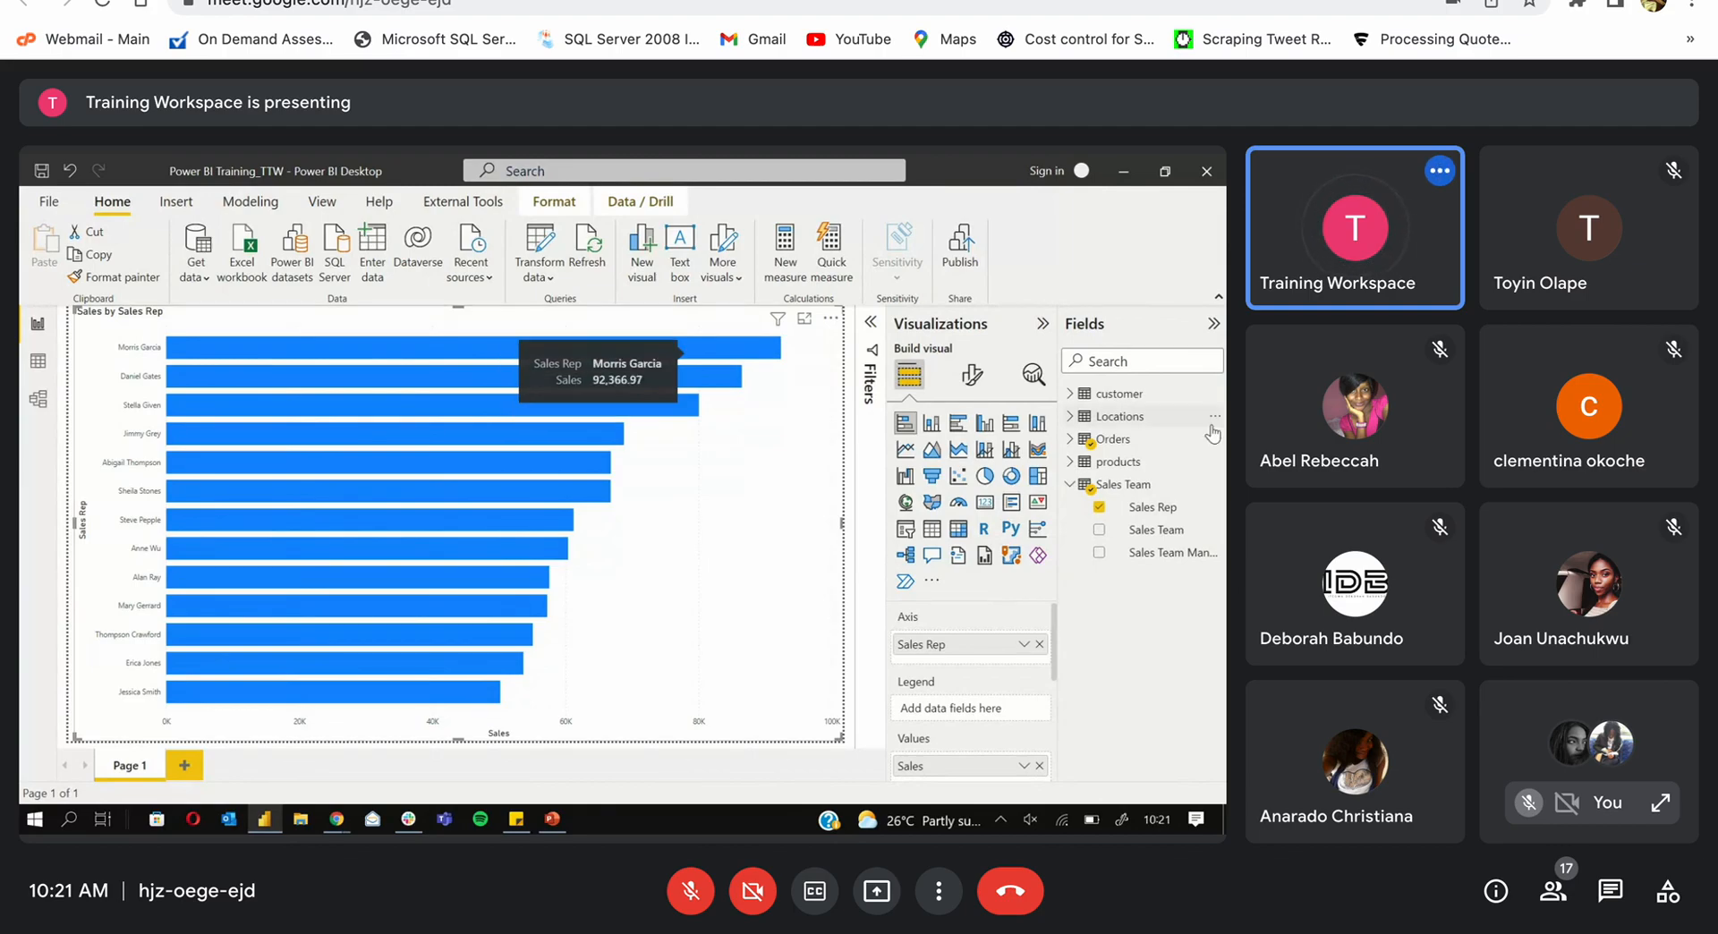
{"action": "left_click", "coordinate": [1078, 420]}
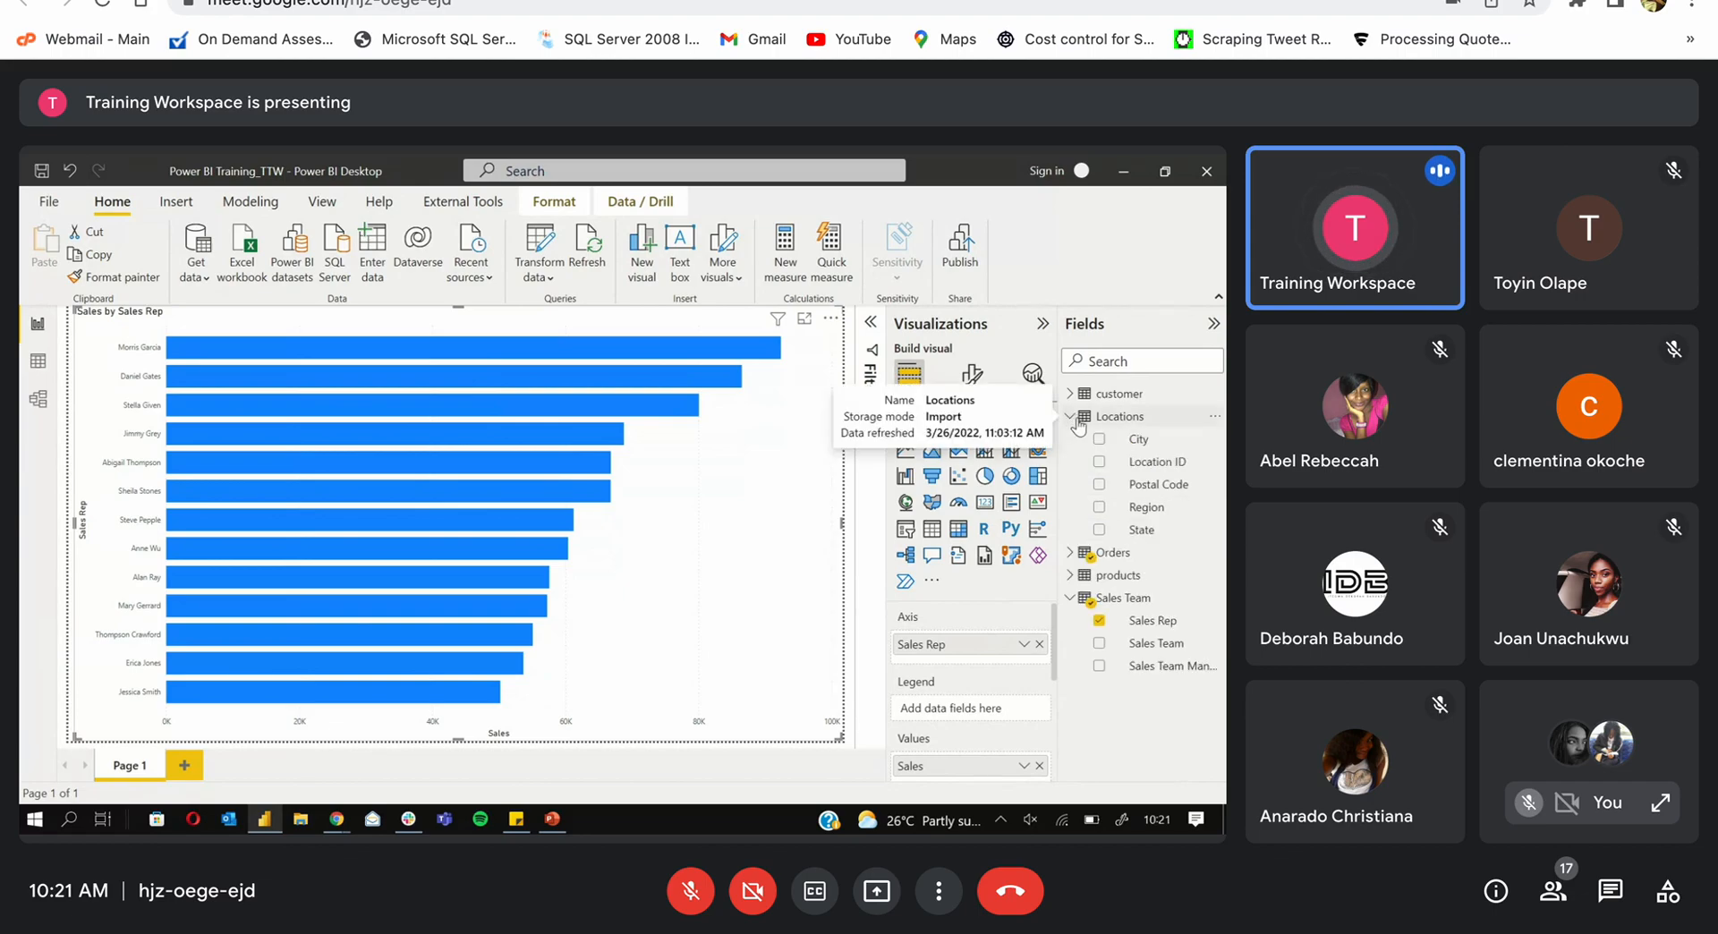
{"action": "left_click", "coordinate": [1099, 507]}
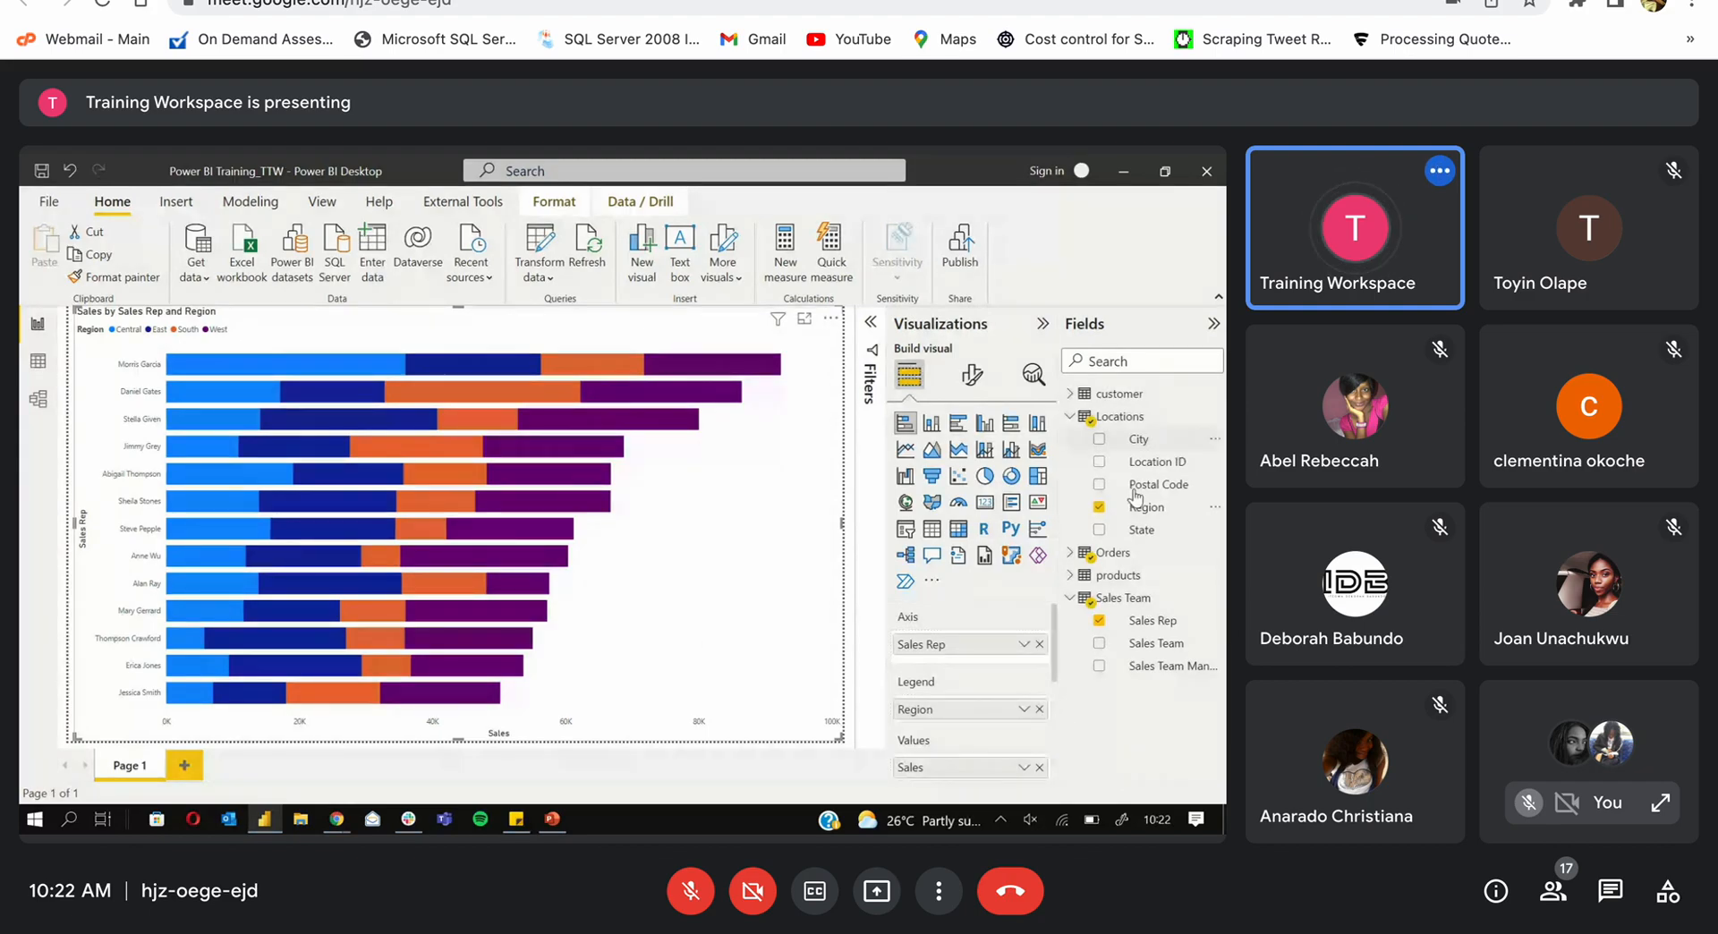
Step: Delete the Excluded (1) Organic filter card, hide Sales Team and Visualizations, and highlight Central
{"action": "left_click", "coordinate": [871, 323]}
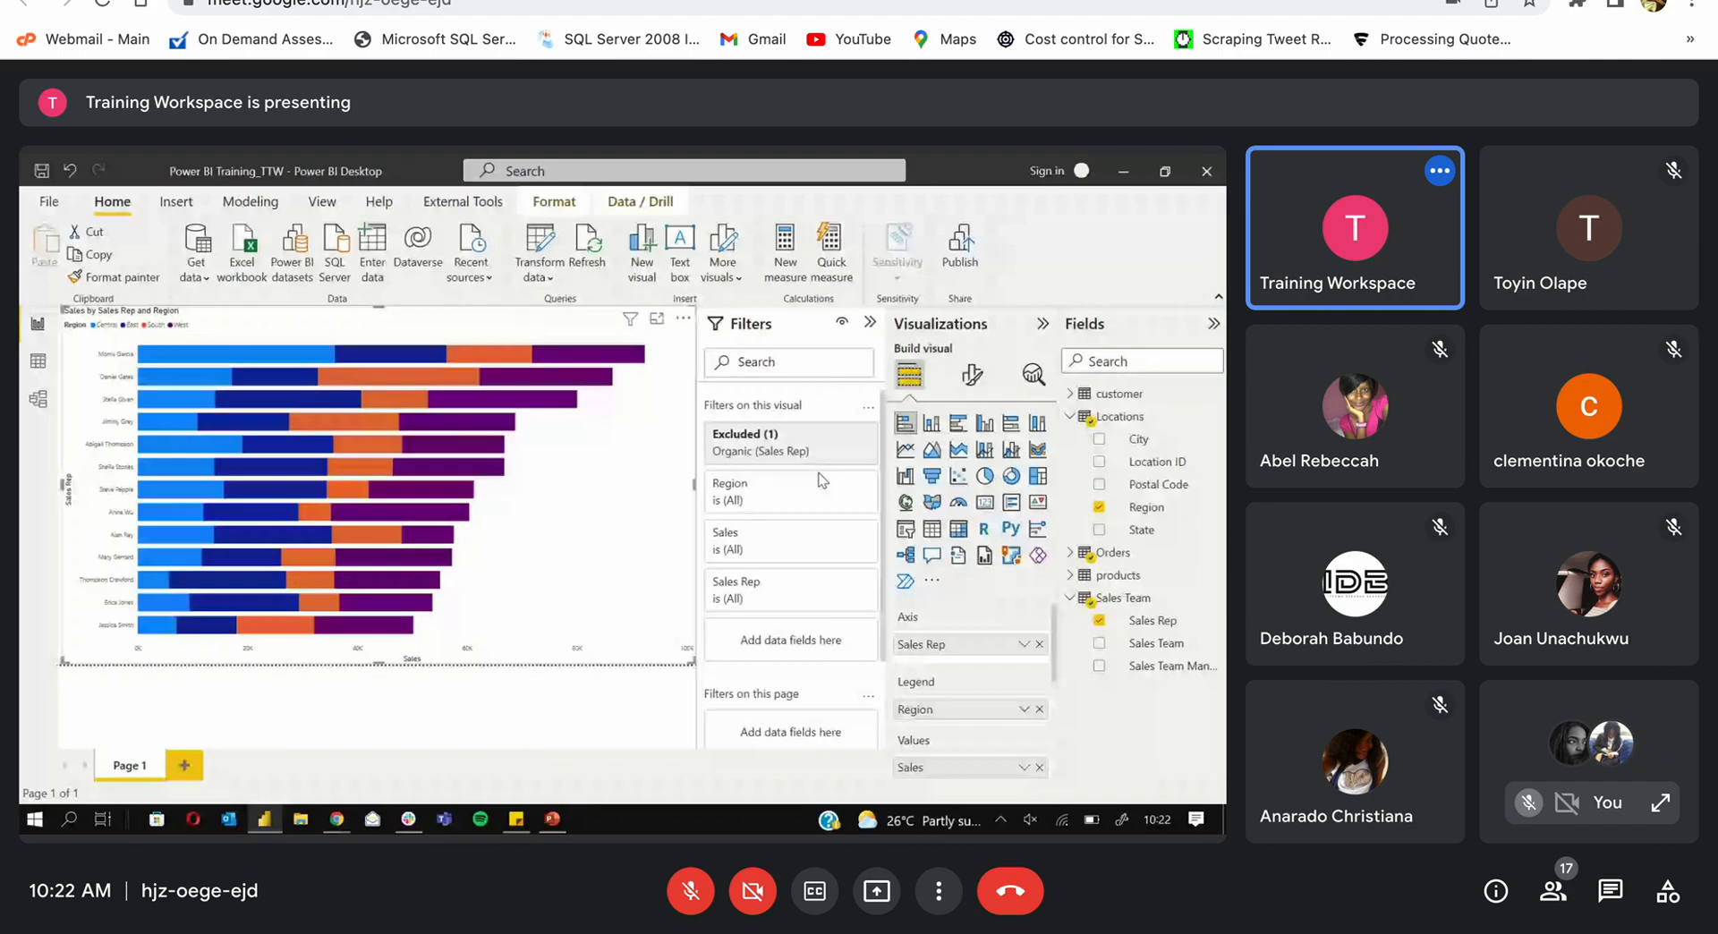
{"action": "left_click", "coordinate": [839, 436]}
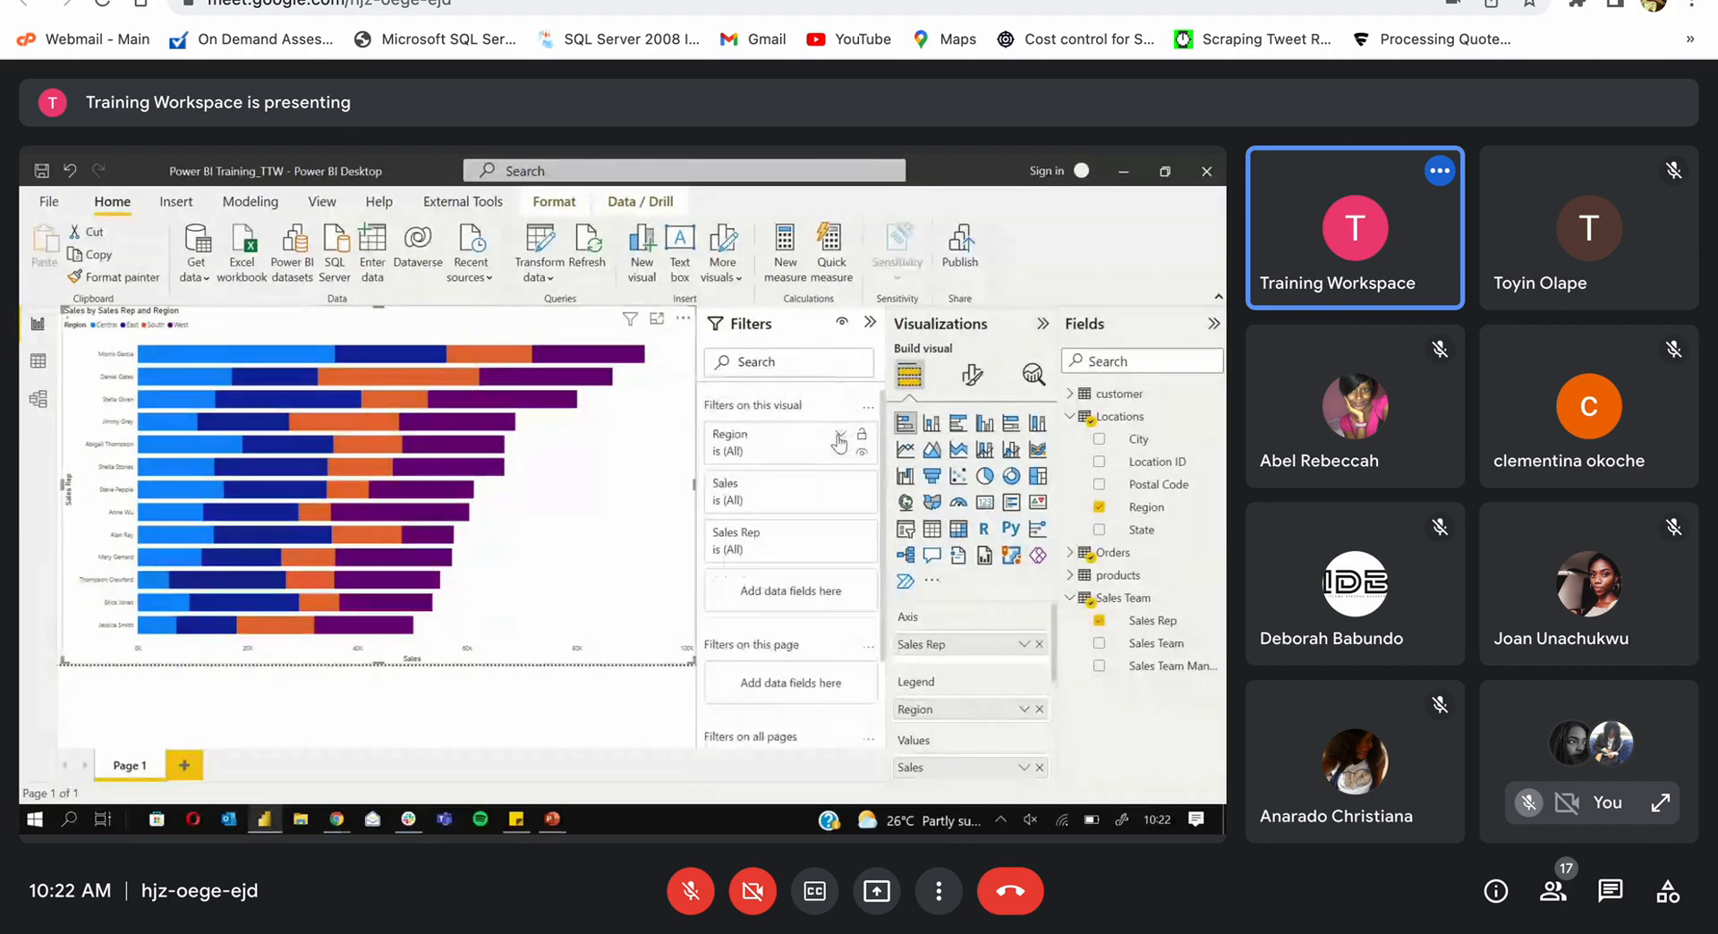
{"action": "left_click", "coordinate": [1109, 598]}
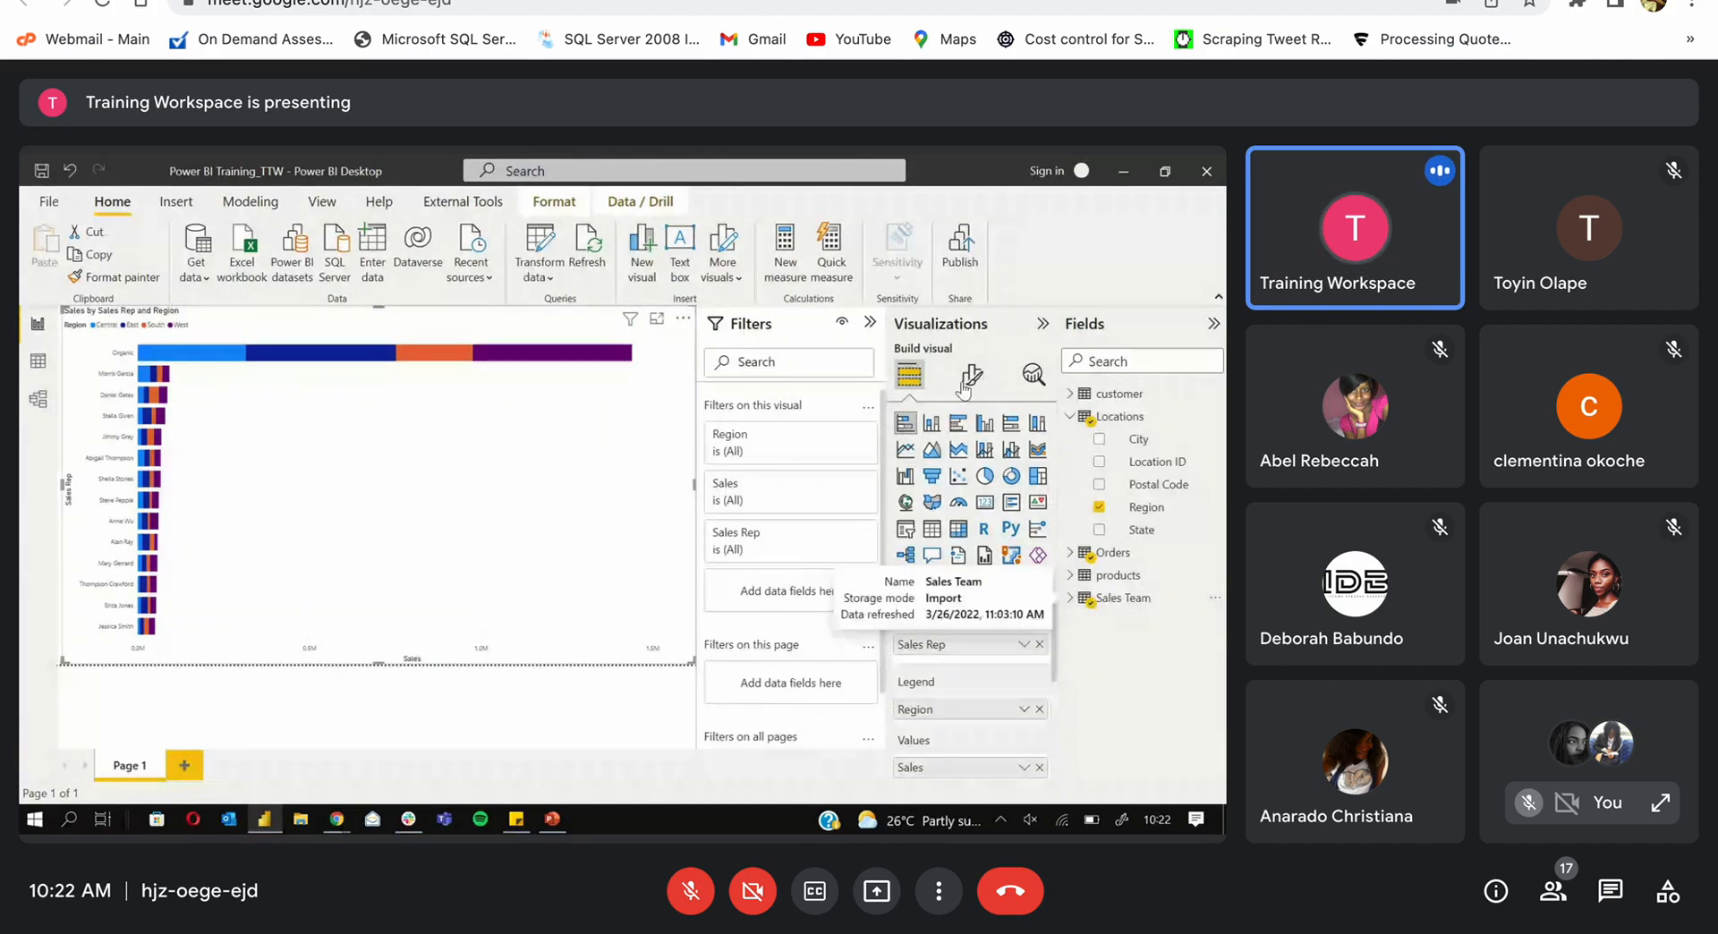
{"action": "left_click", "coordinate": [899, 327]}
{"action": "left_click", "coordinate": [115, 331]}
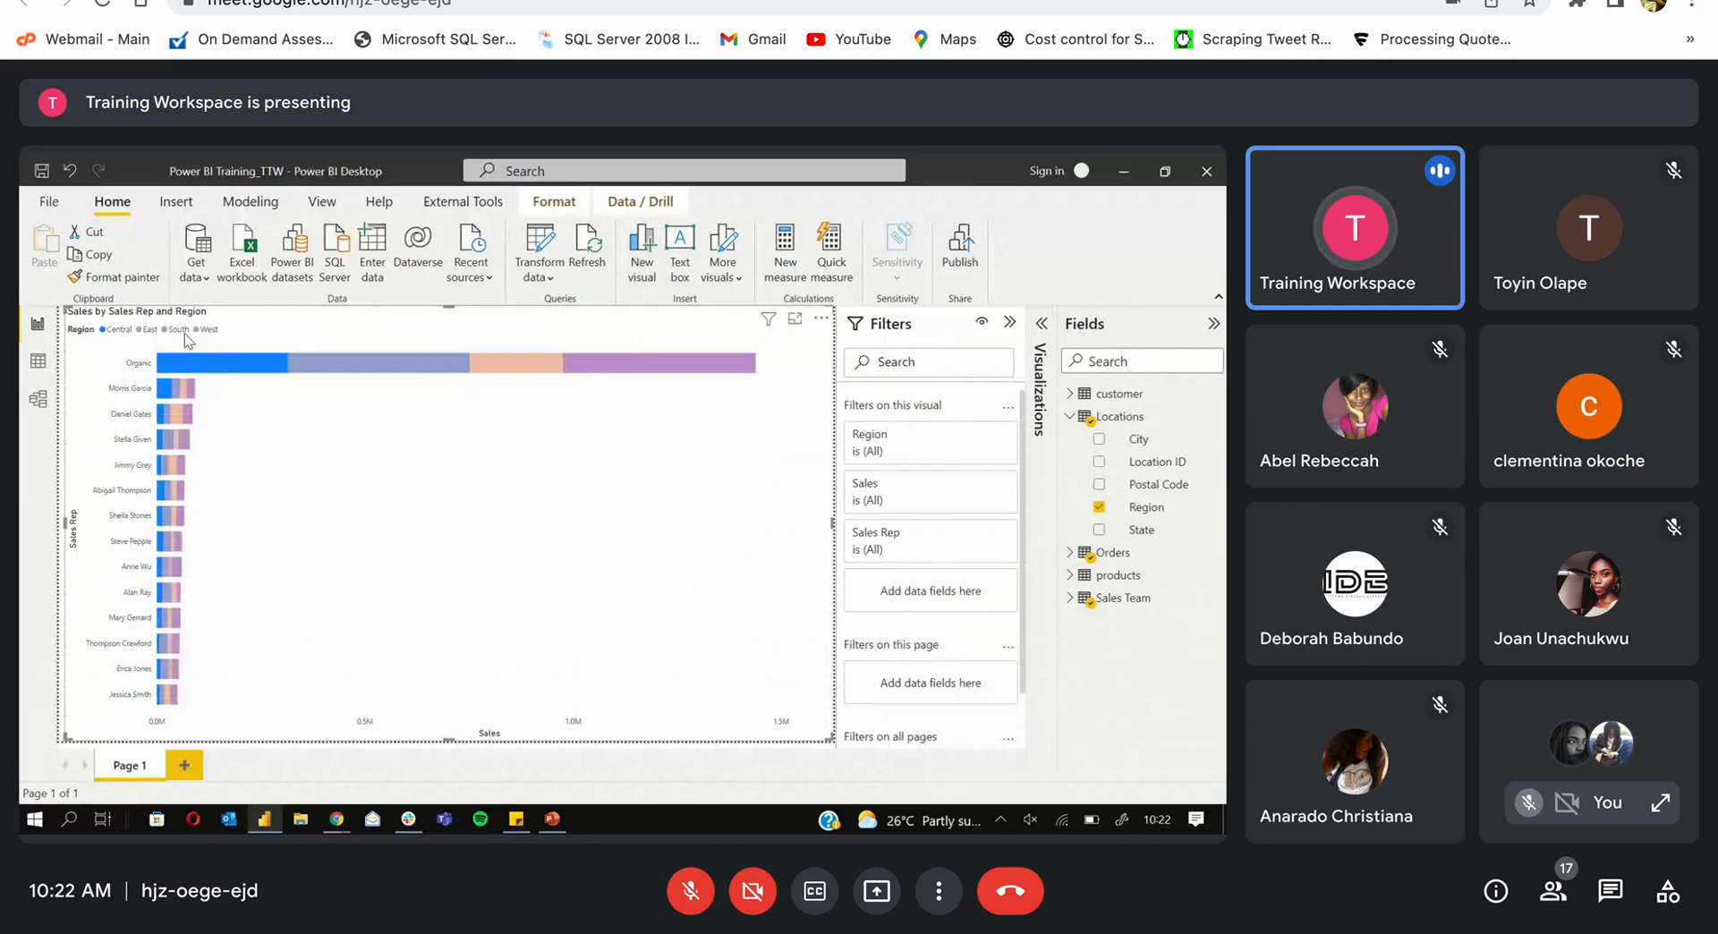
{"action": "left_click", "coordinate": [150, 330]}
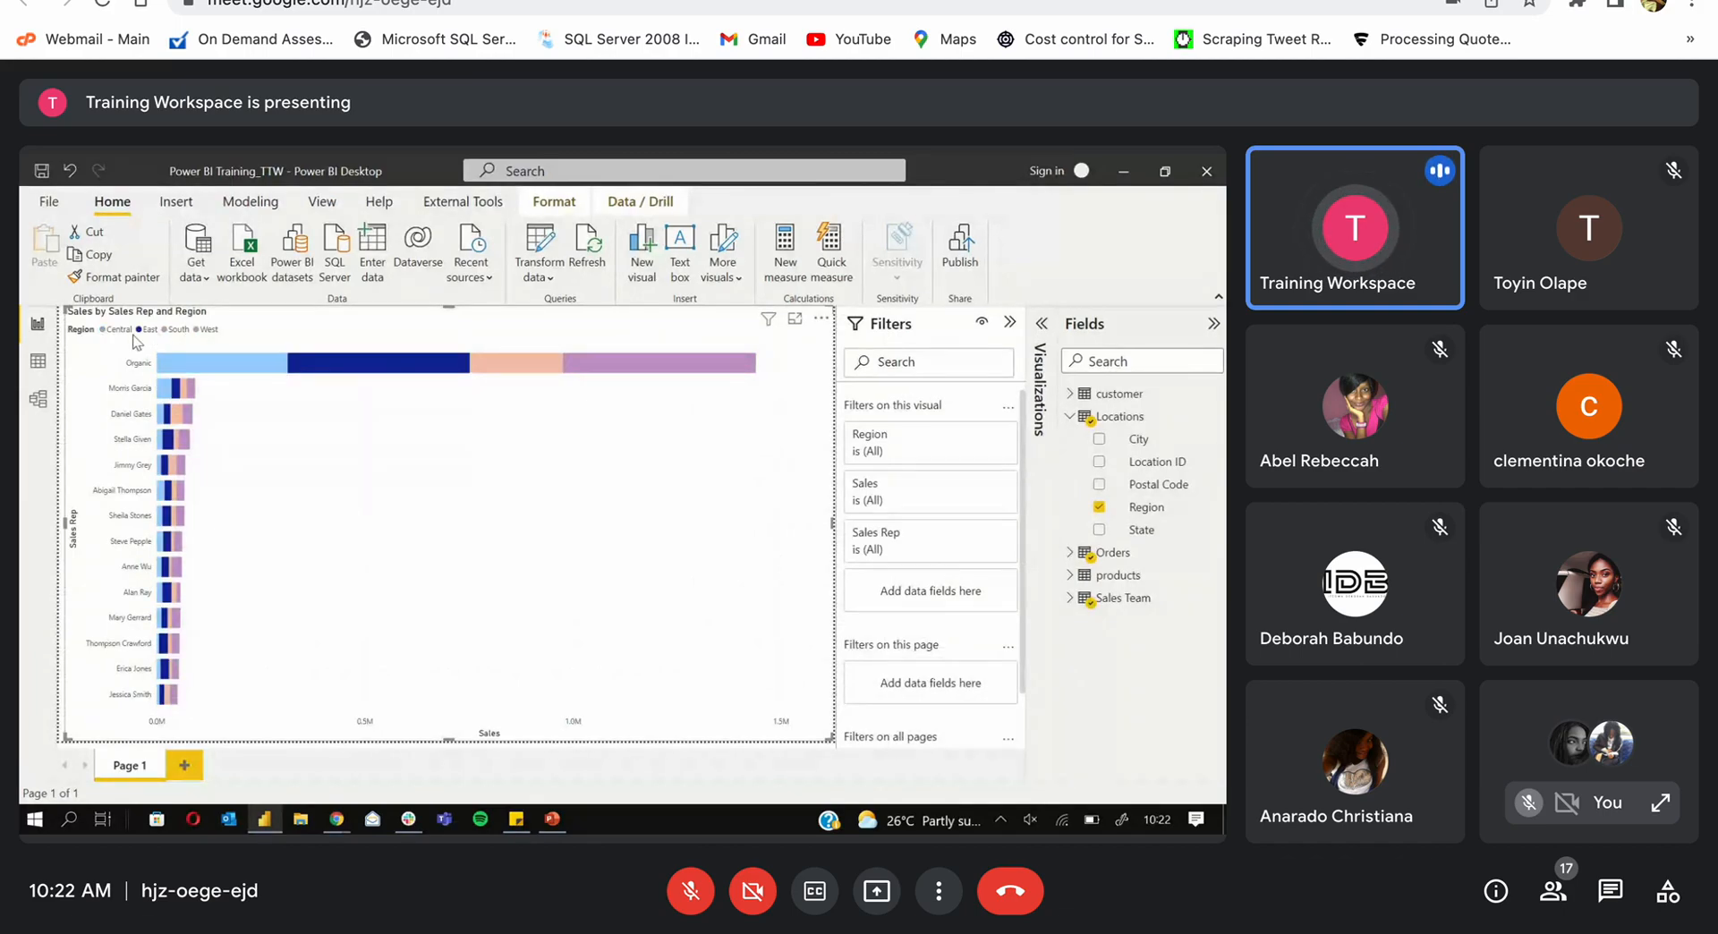
{"action": "left_click", "coordinate": [131, 331]}
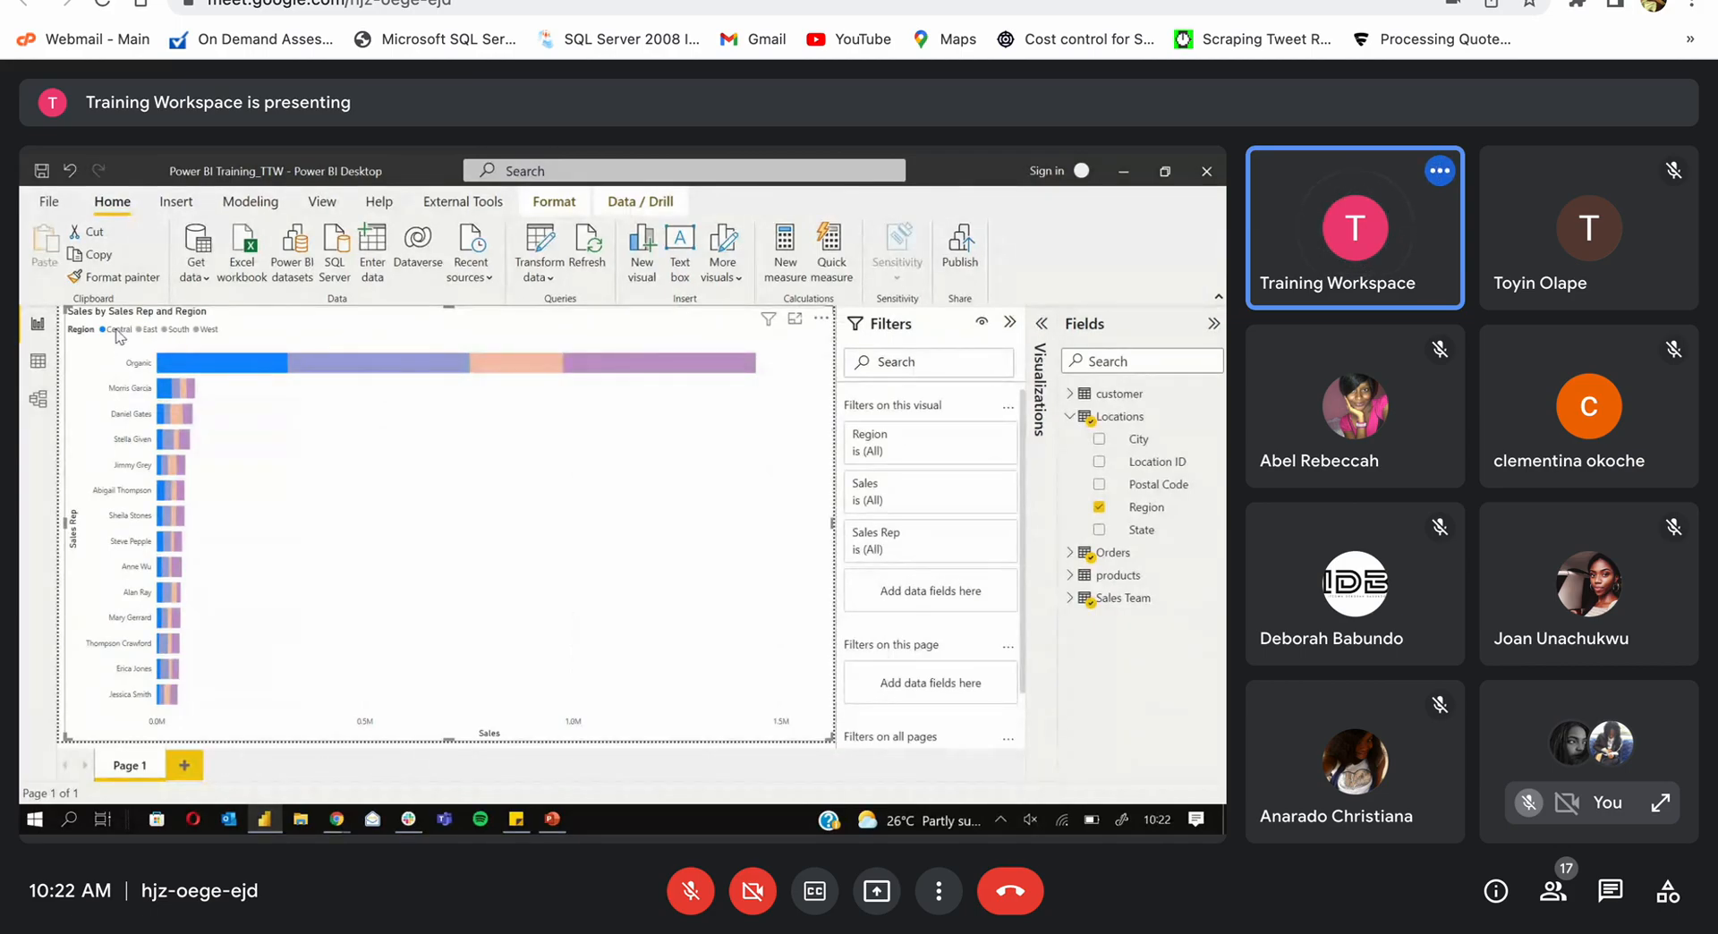
{"action": "left_click", "coordinate": [117, 333]}
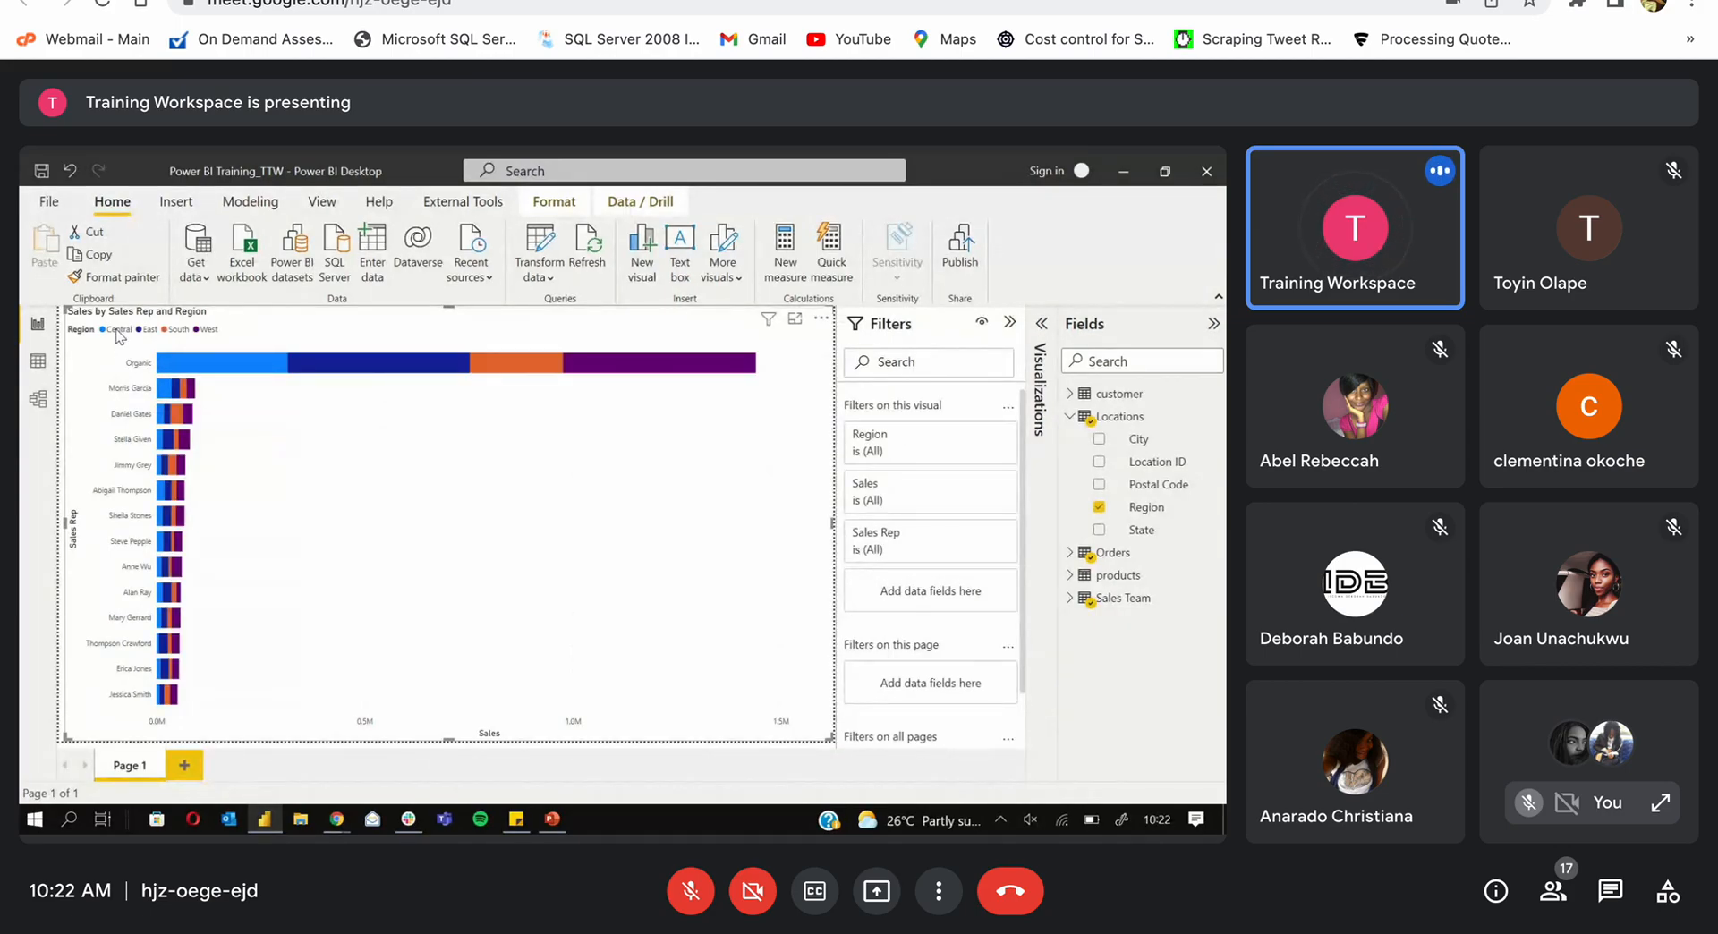
{"action": "left_click", "coordinate": [118, 333]}
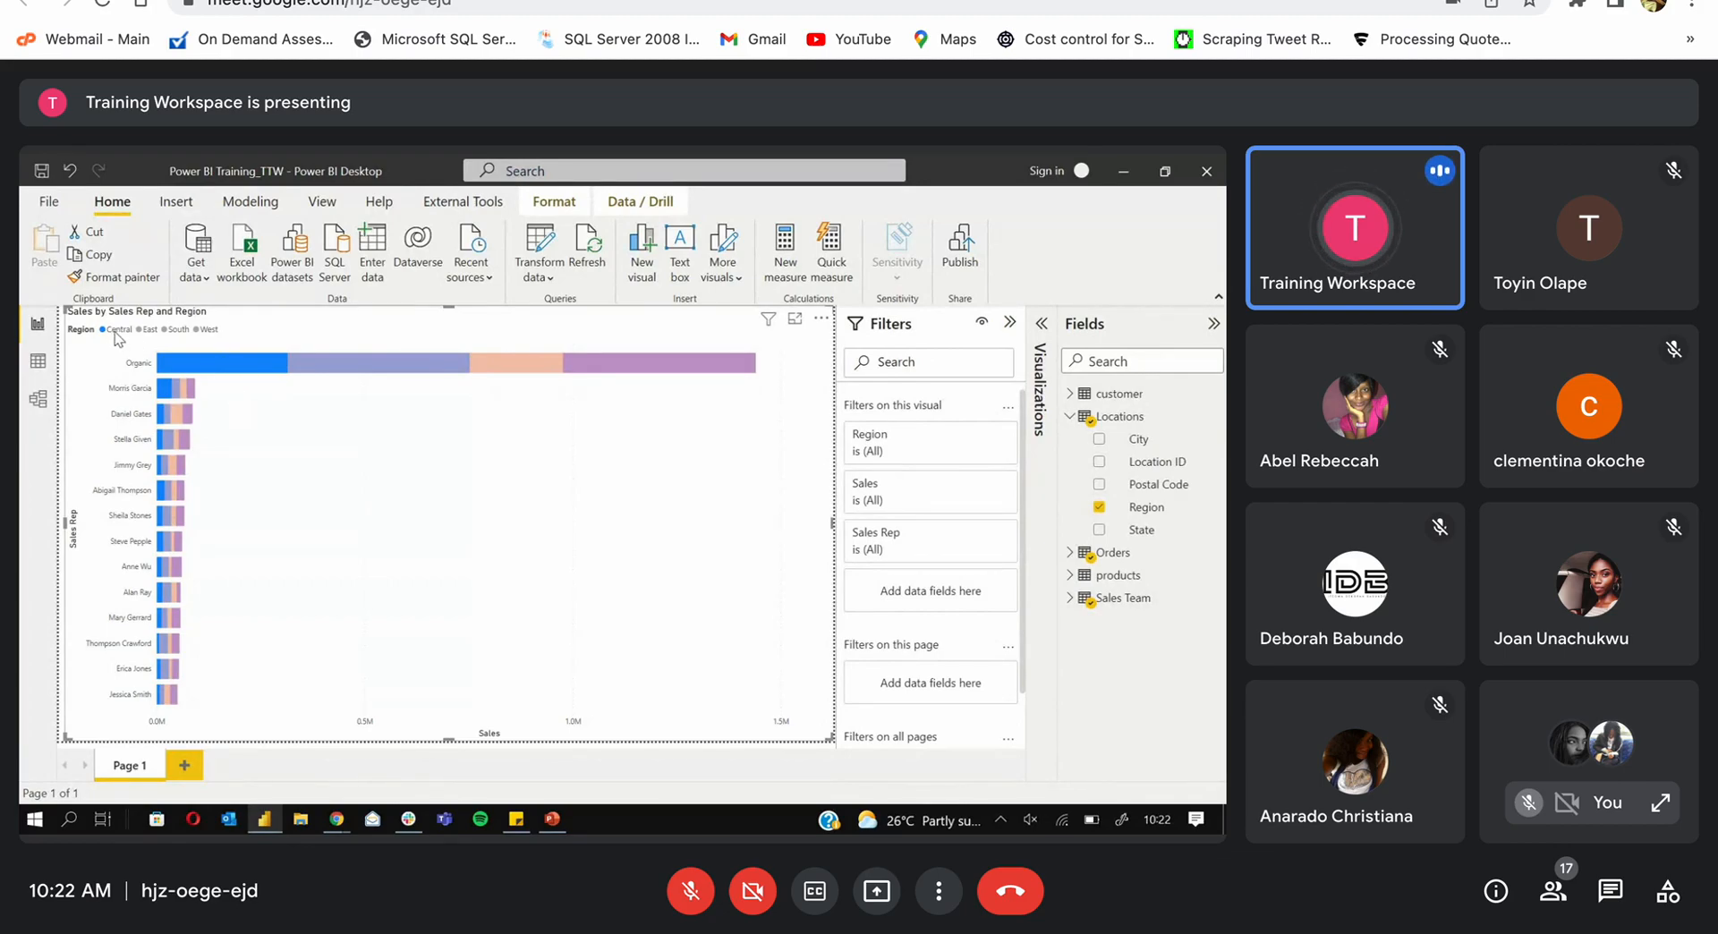
{"action": "left_click", "coordinate": [140, 330]}
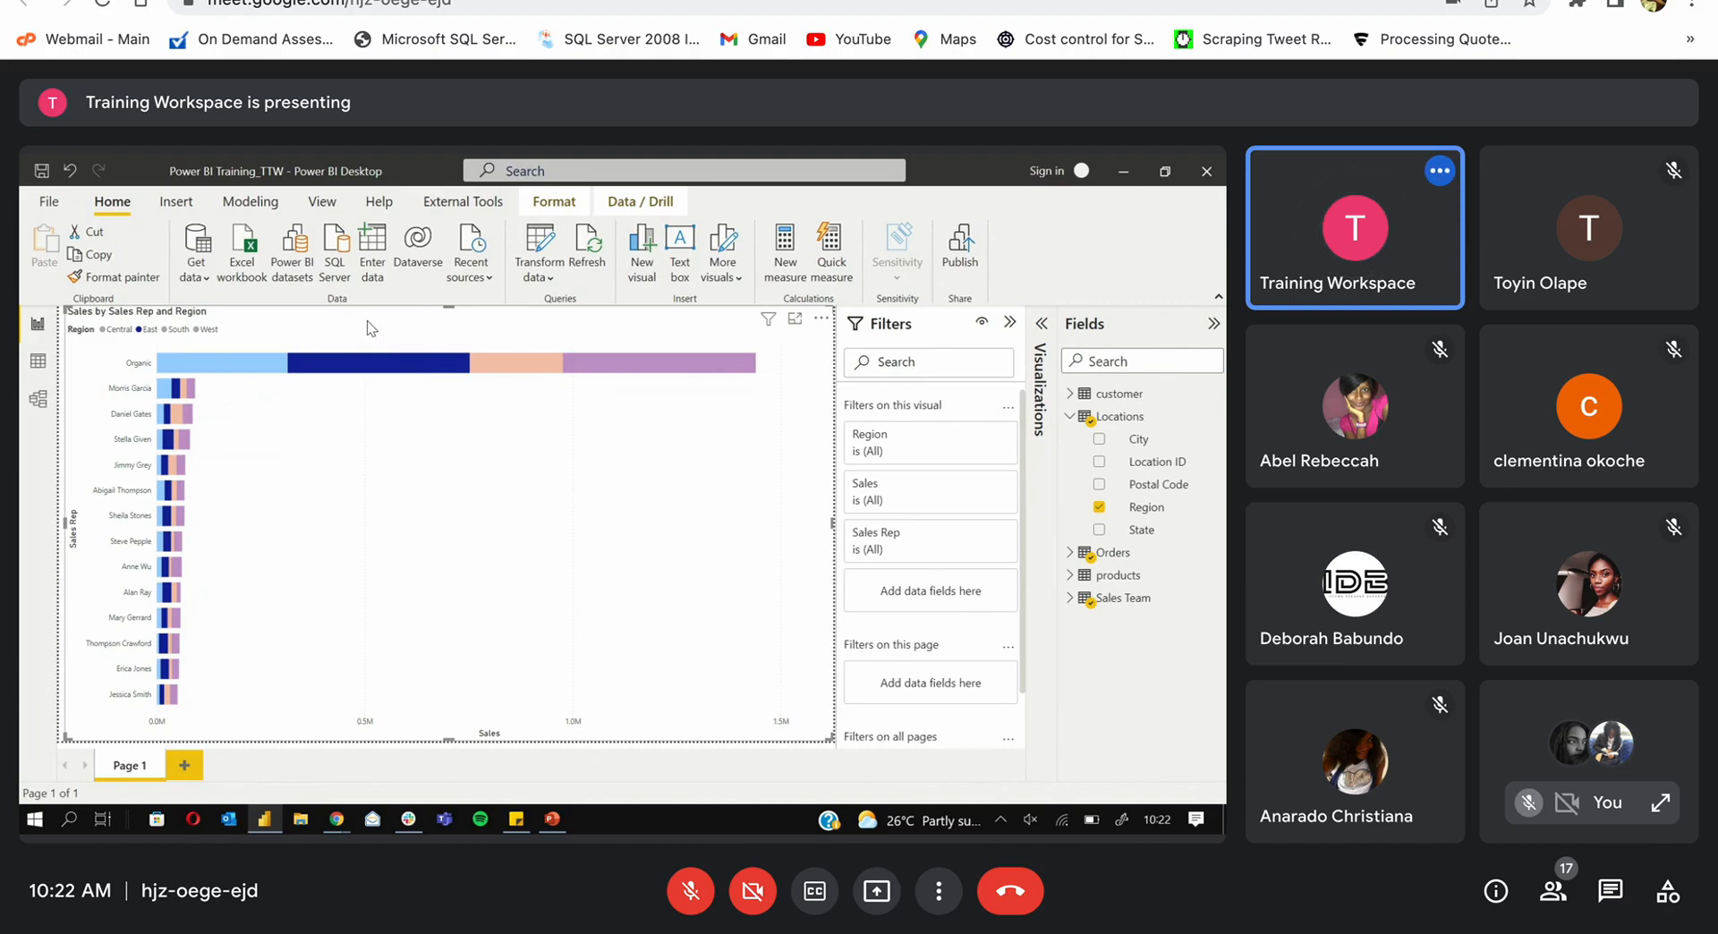
{"action": "left_click", "coordinate": [355, 358]}
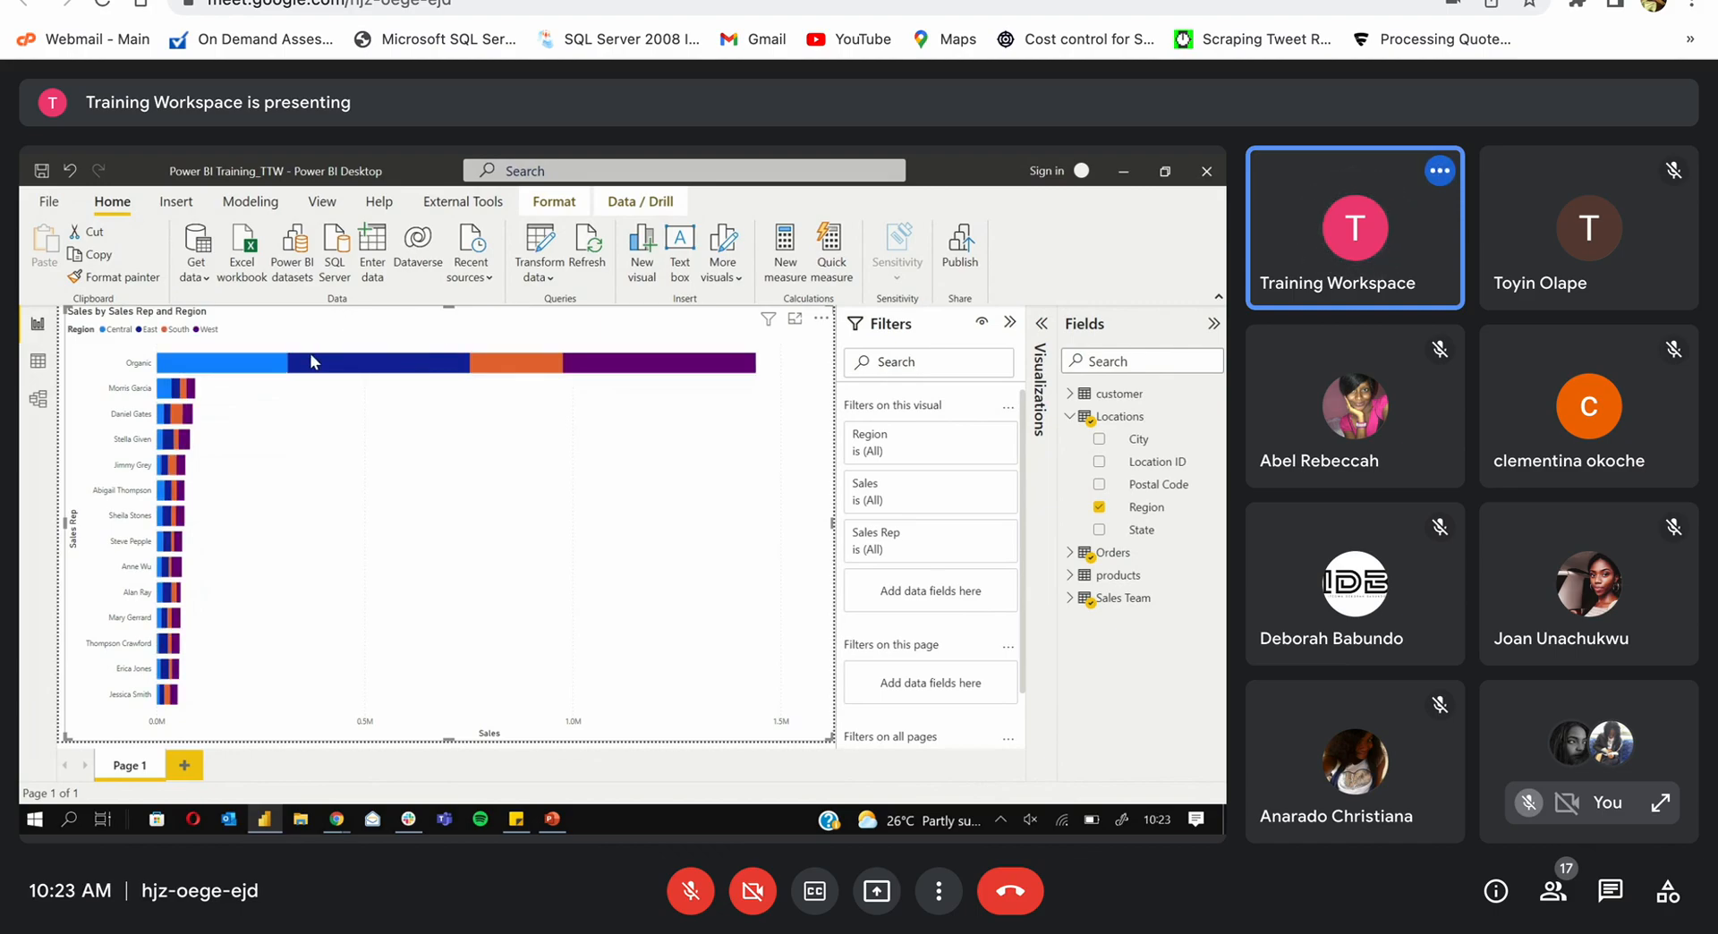
{"action": "right_click", "coordinate": [311, 360]}
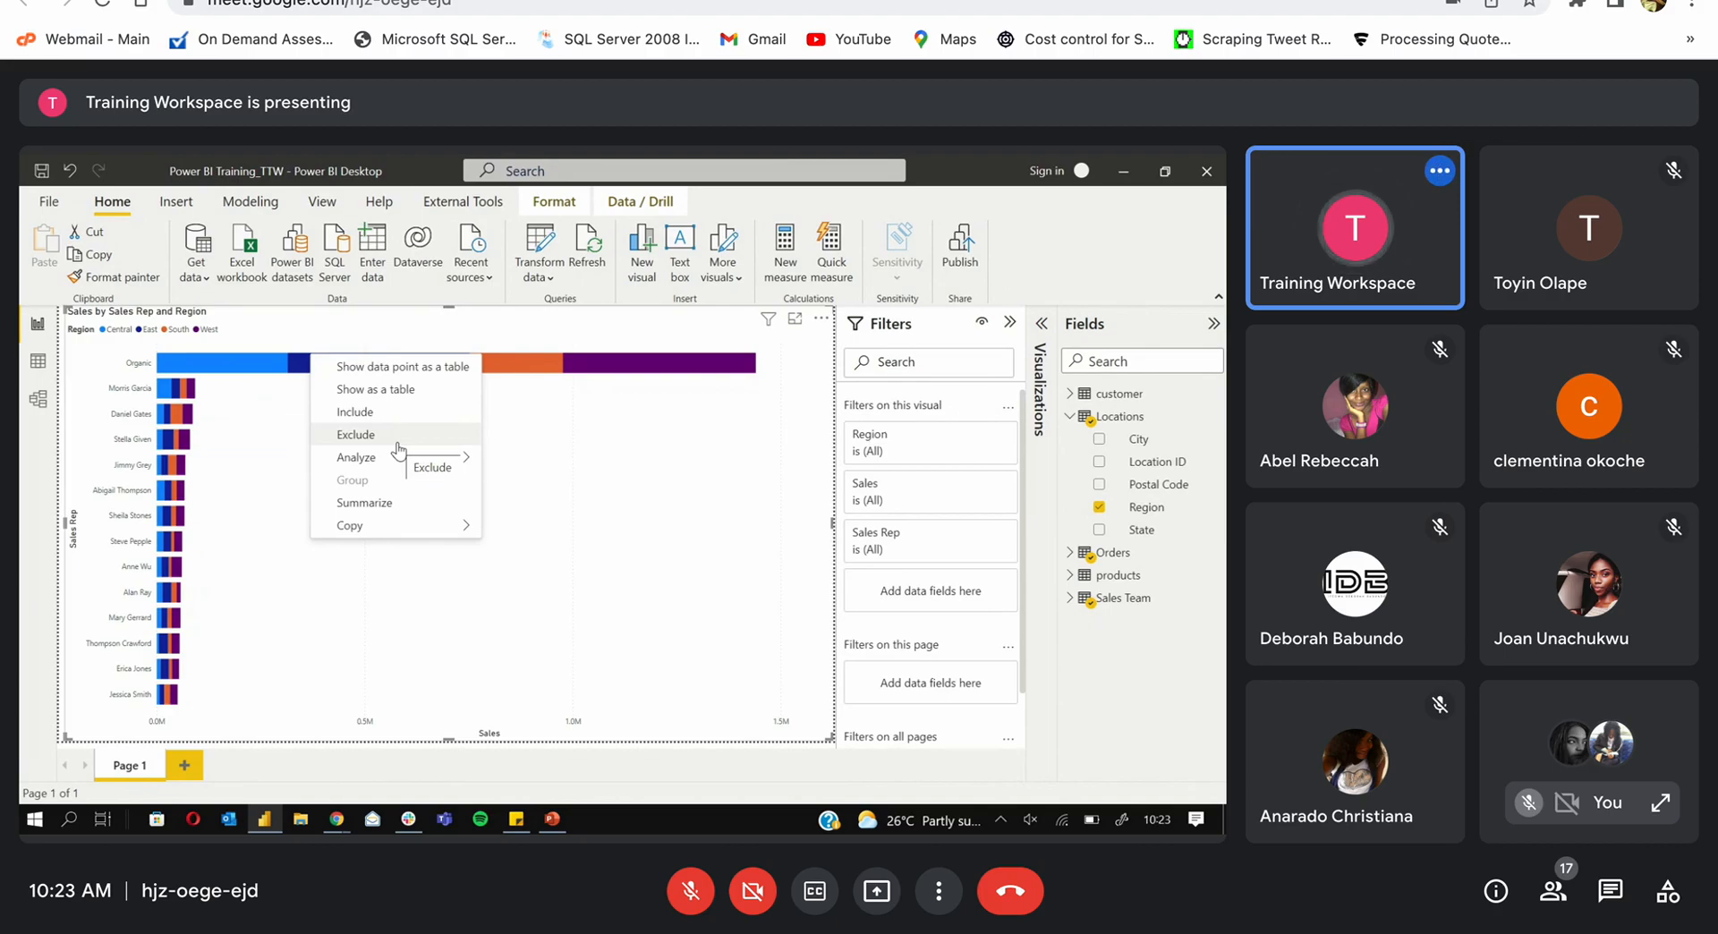
Step: Remove Region from the Legend, exclude the Organic bar, then drag Region back into Legend
{"action": "left_click", "coordinate": [271, 342]}
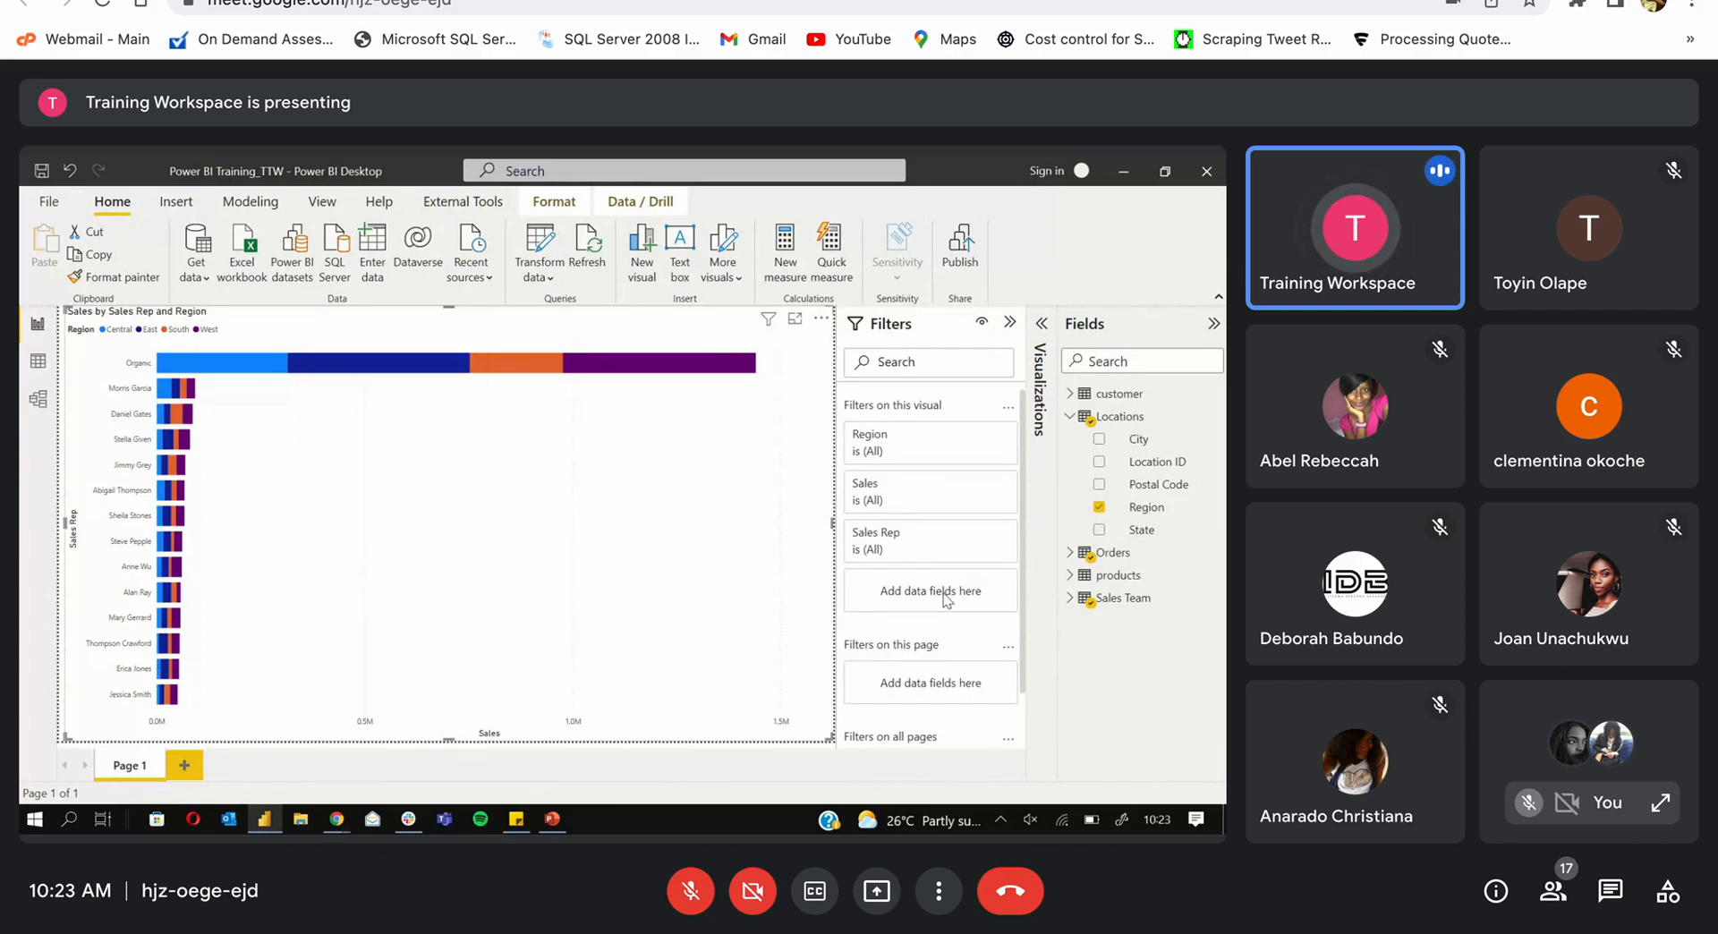
{"action": "left_click", "coordinate": [1040, 326]}
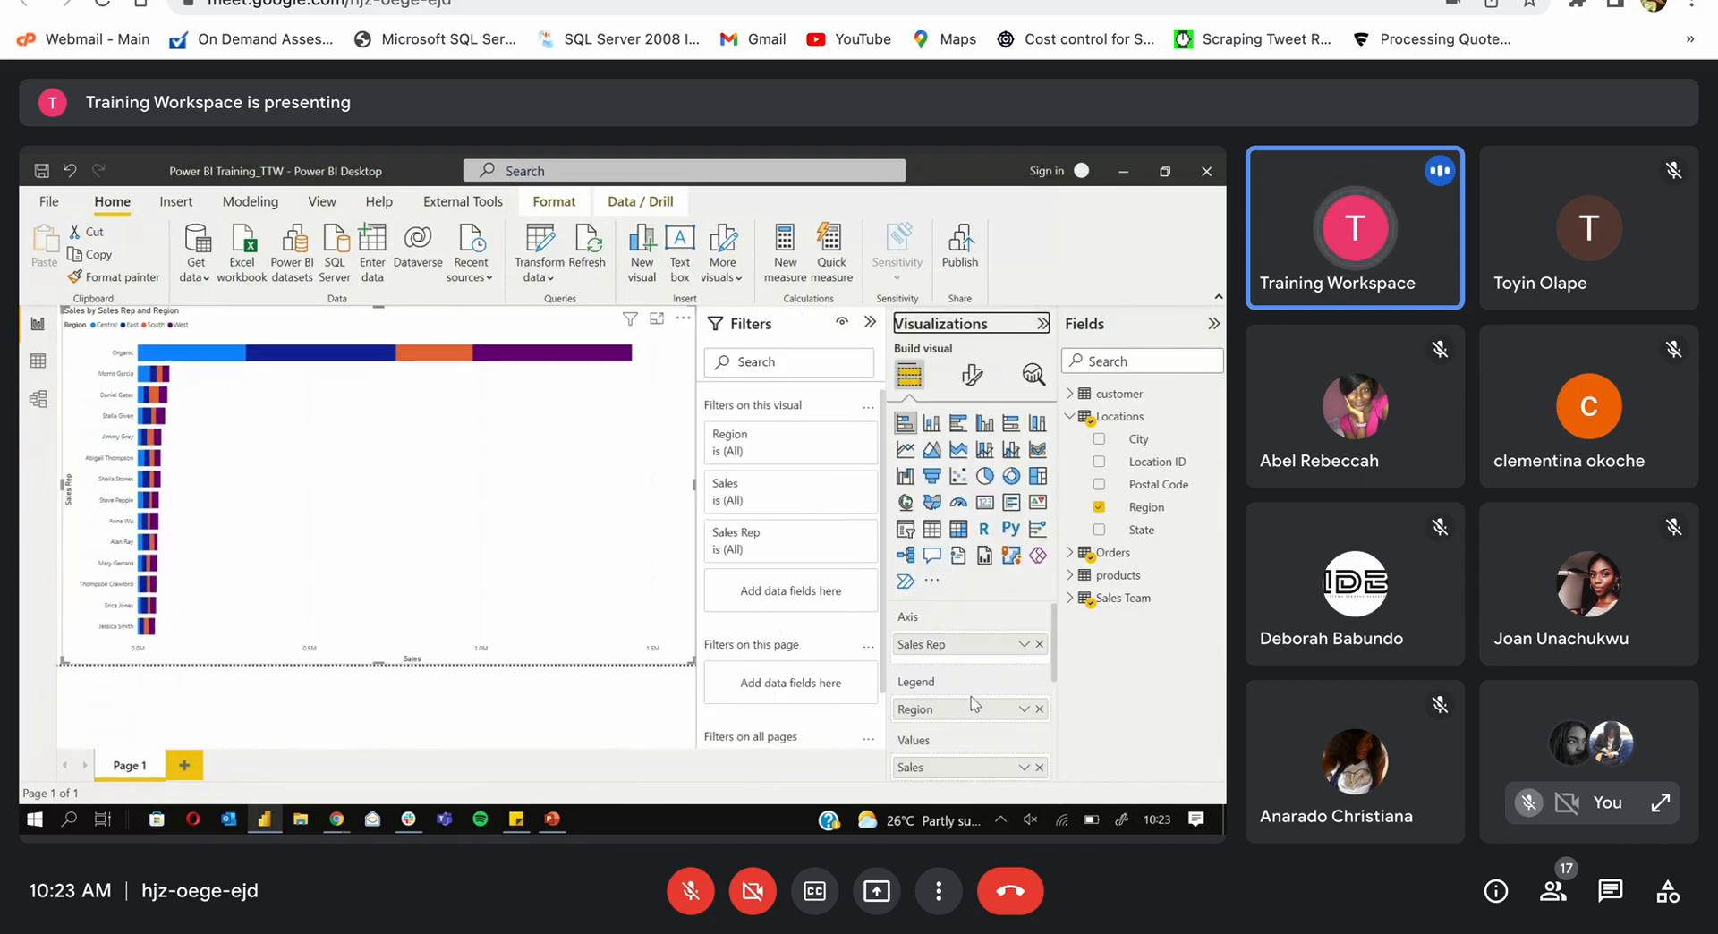
{"action": "left_click", "coordinate": [1038, 709]}
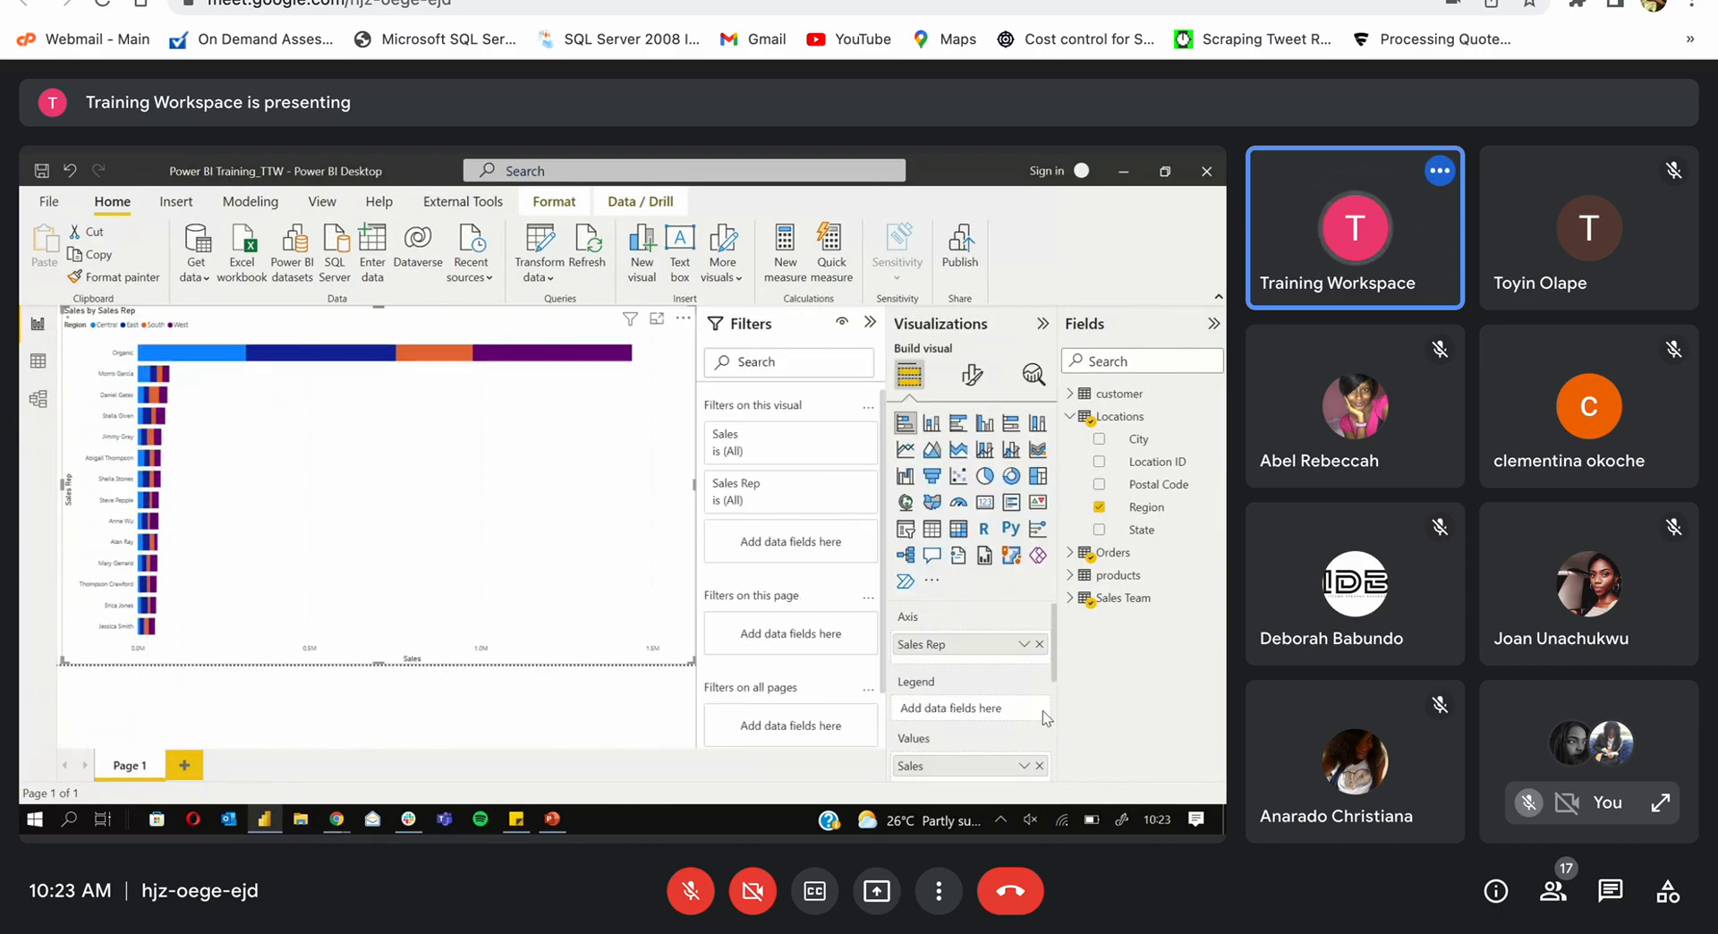
{"action": "right_click", "coordinate": [423, 345]}
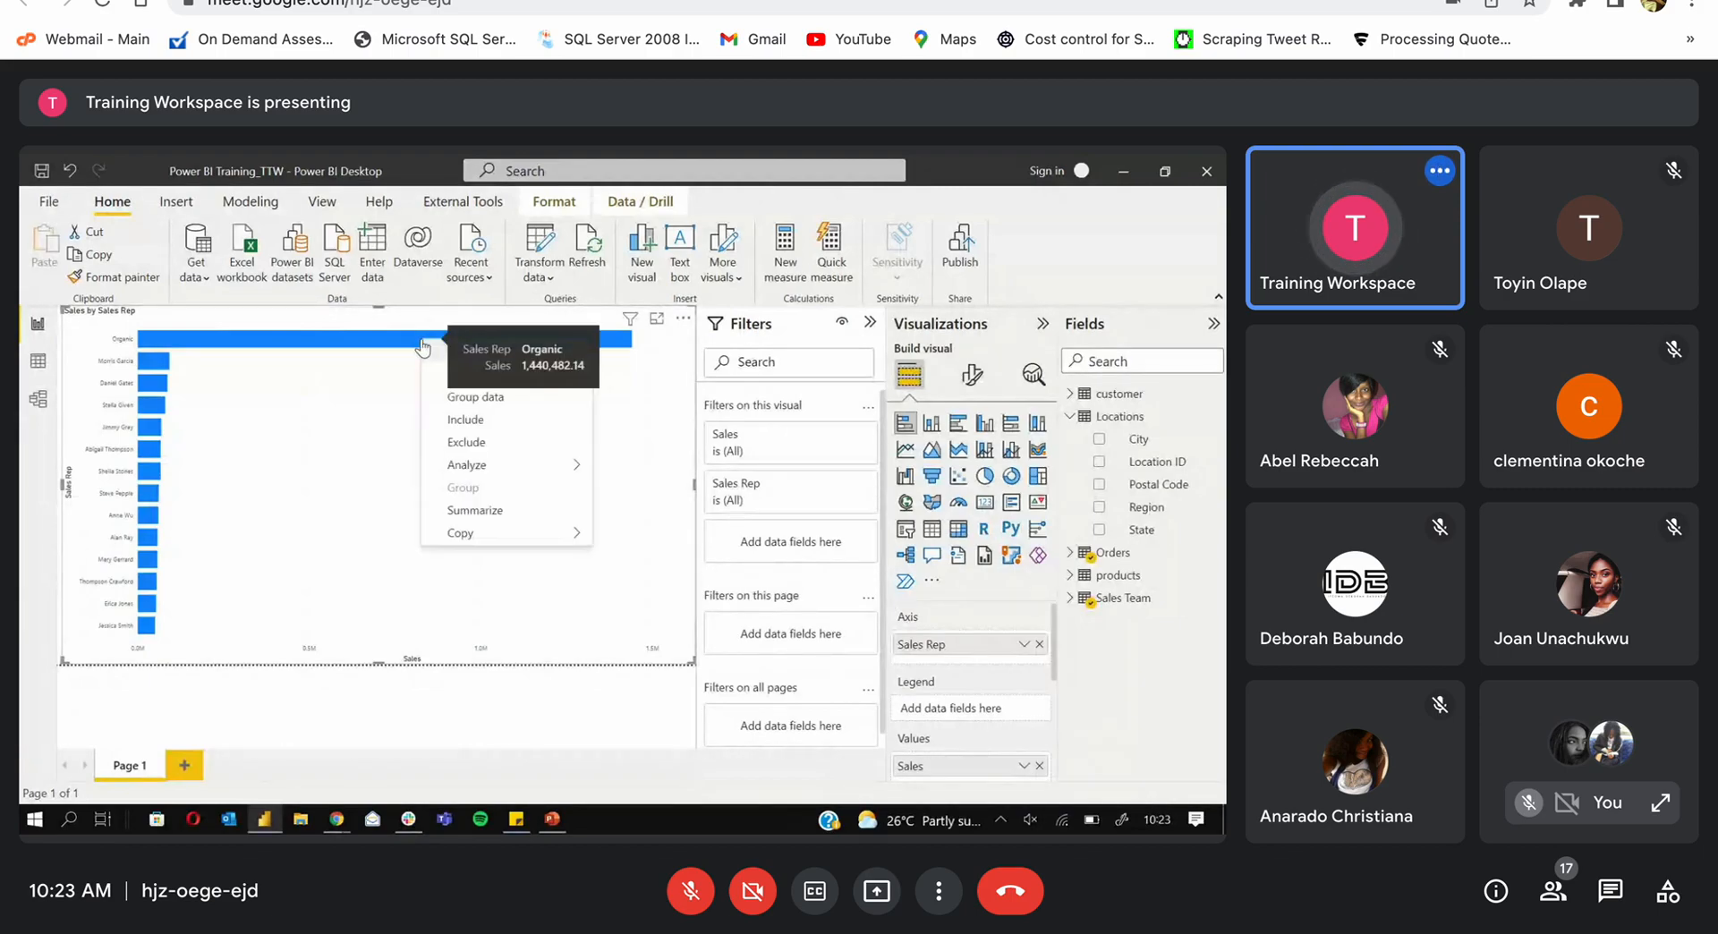
{"action": "left_click", "coordinate": [484, 444]}
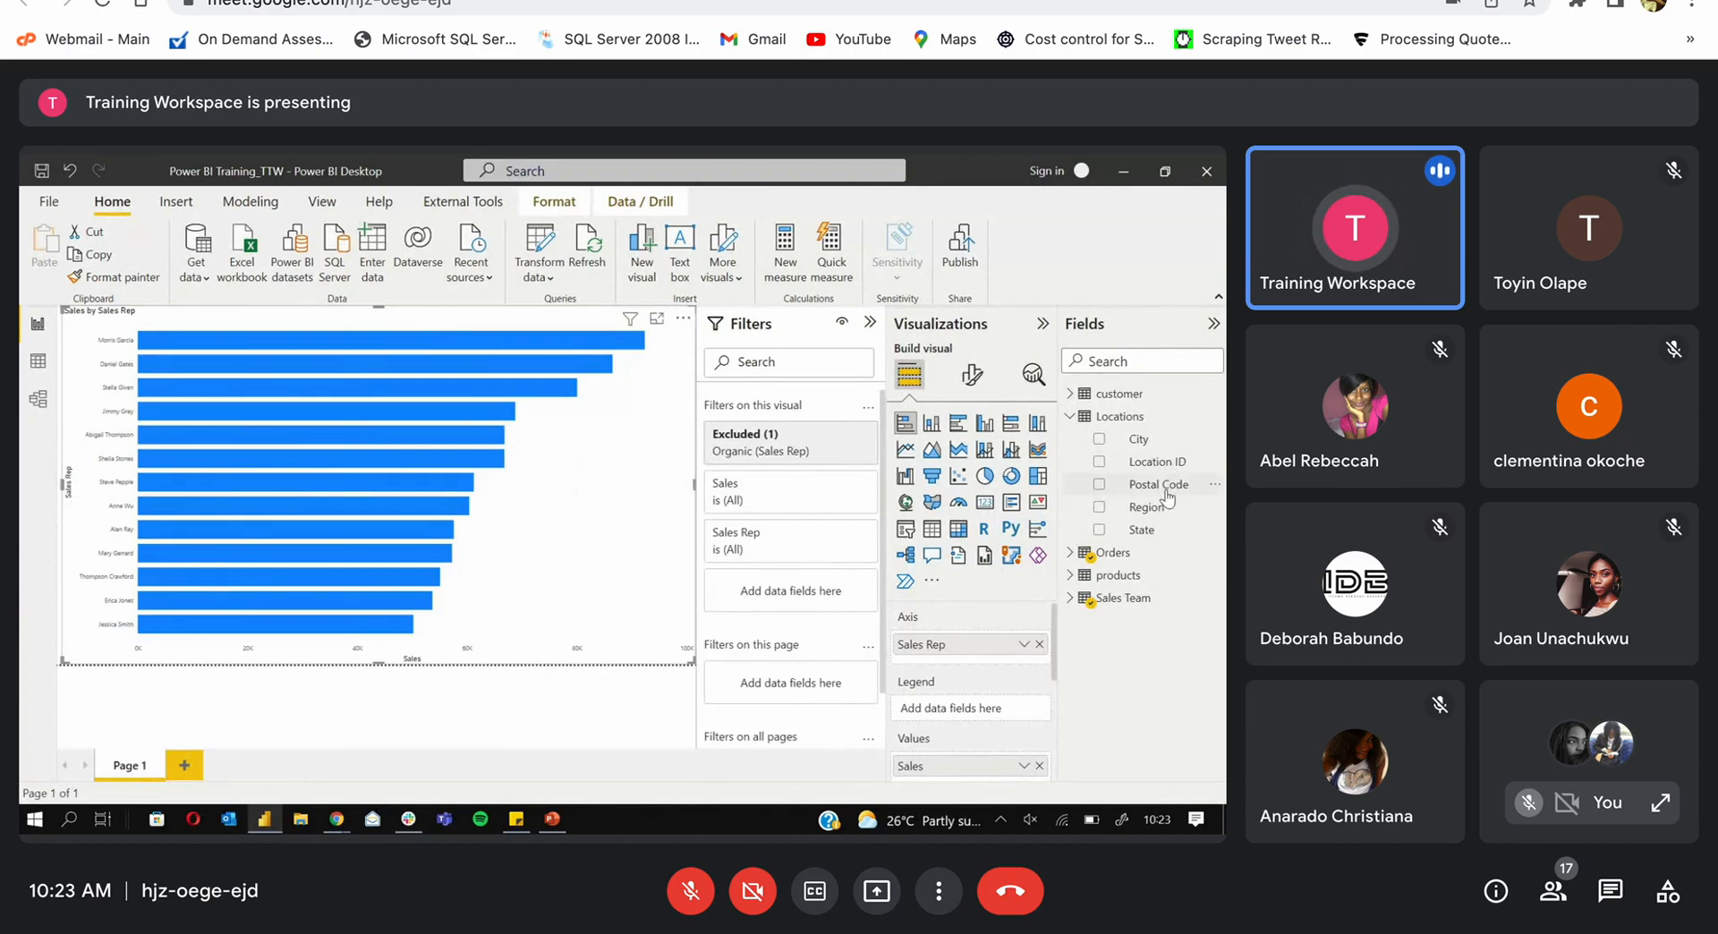
{"action": "left_click_drag", "start_coordinate": [1146, 507], "coordinate": [959, 710]}
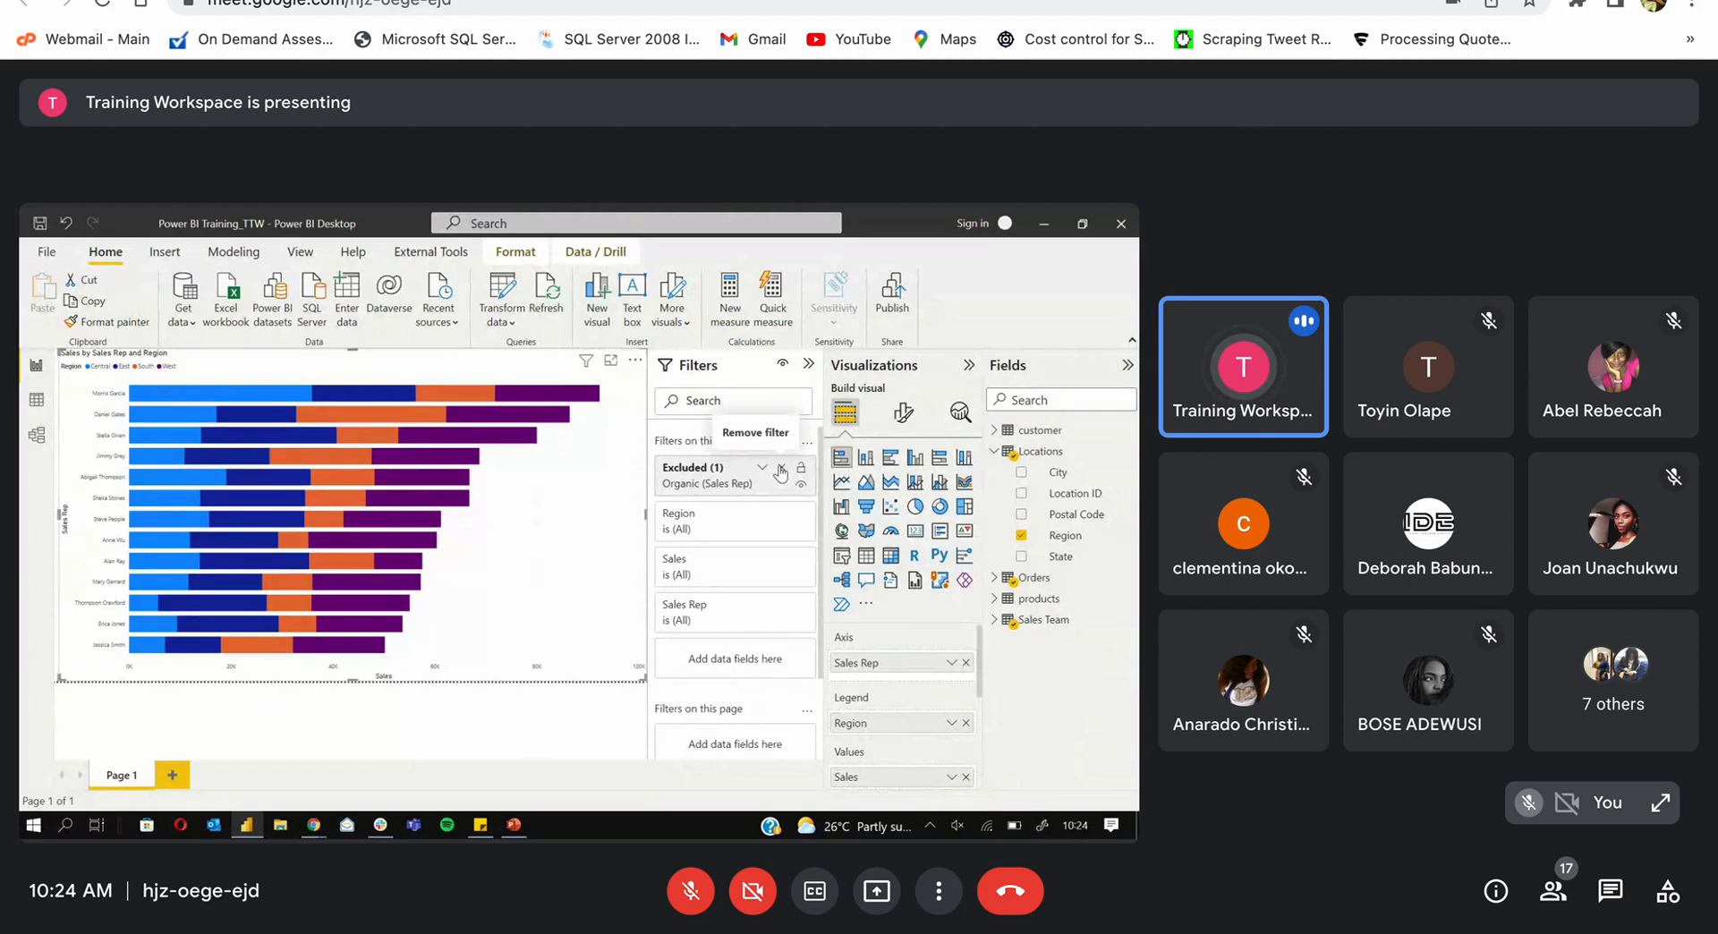
Step: Remove the Excluded (1) Organic filter card so the Organic bar returns
{"action": "left_click", "coordinate": [781, 472]}
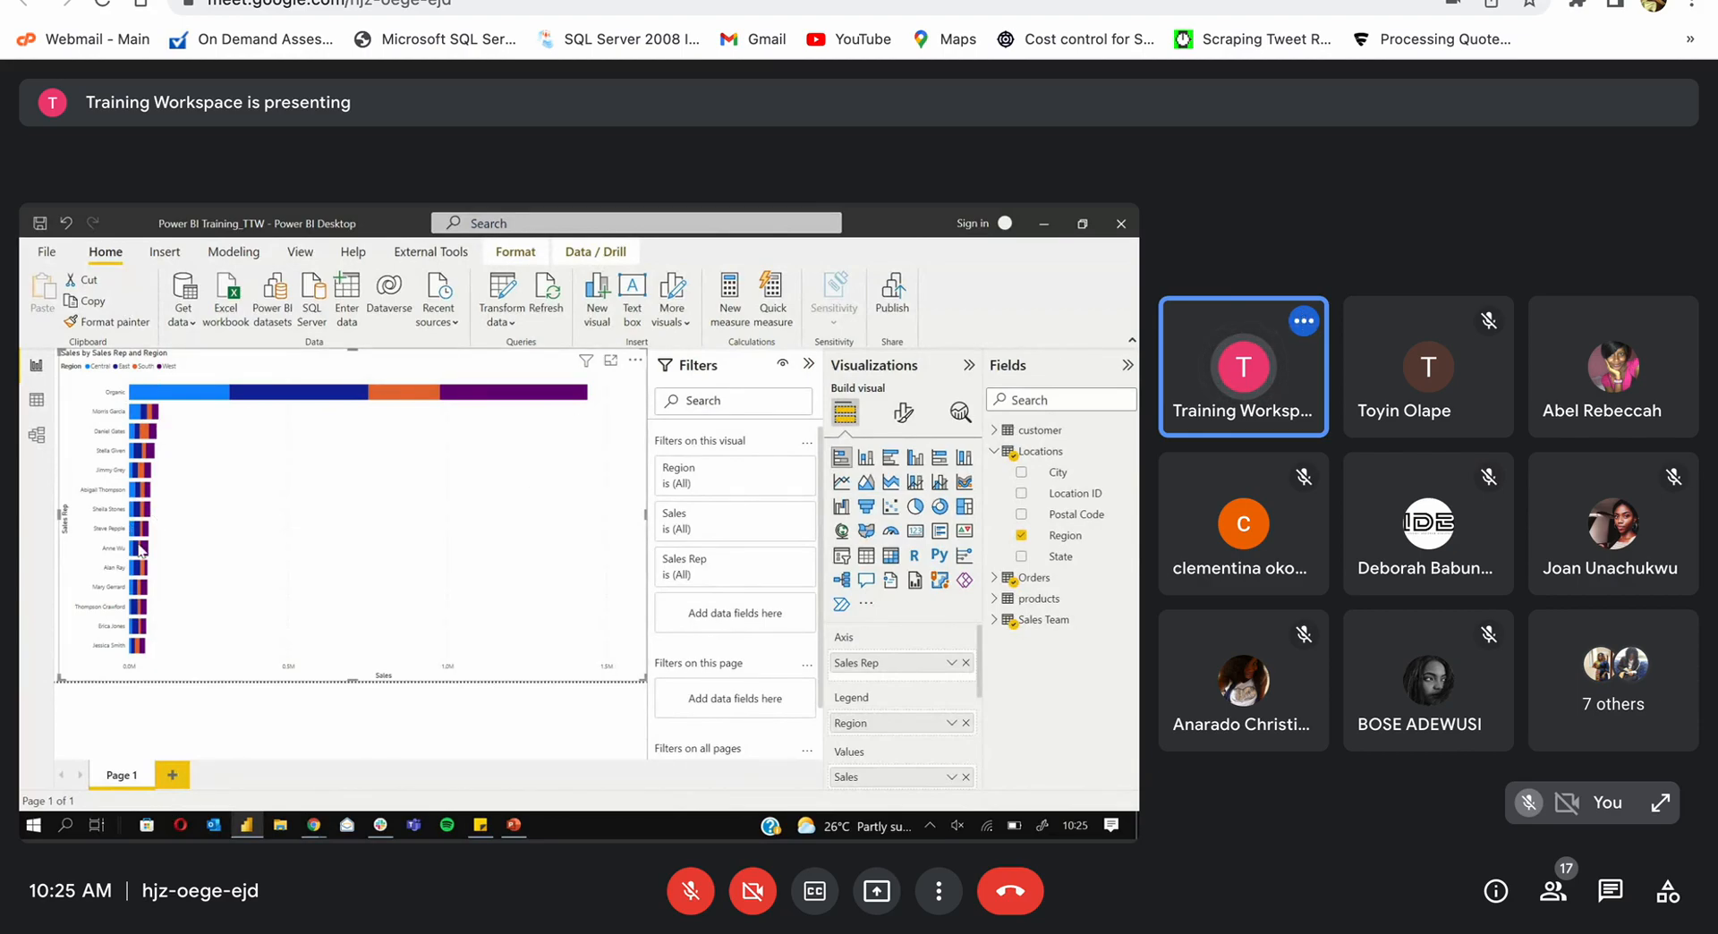
Step: Open the data-point options on the Organic bar of the sales-rep chart
{"action": "right_click", "coordinate": [294, 397]}
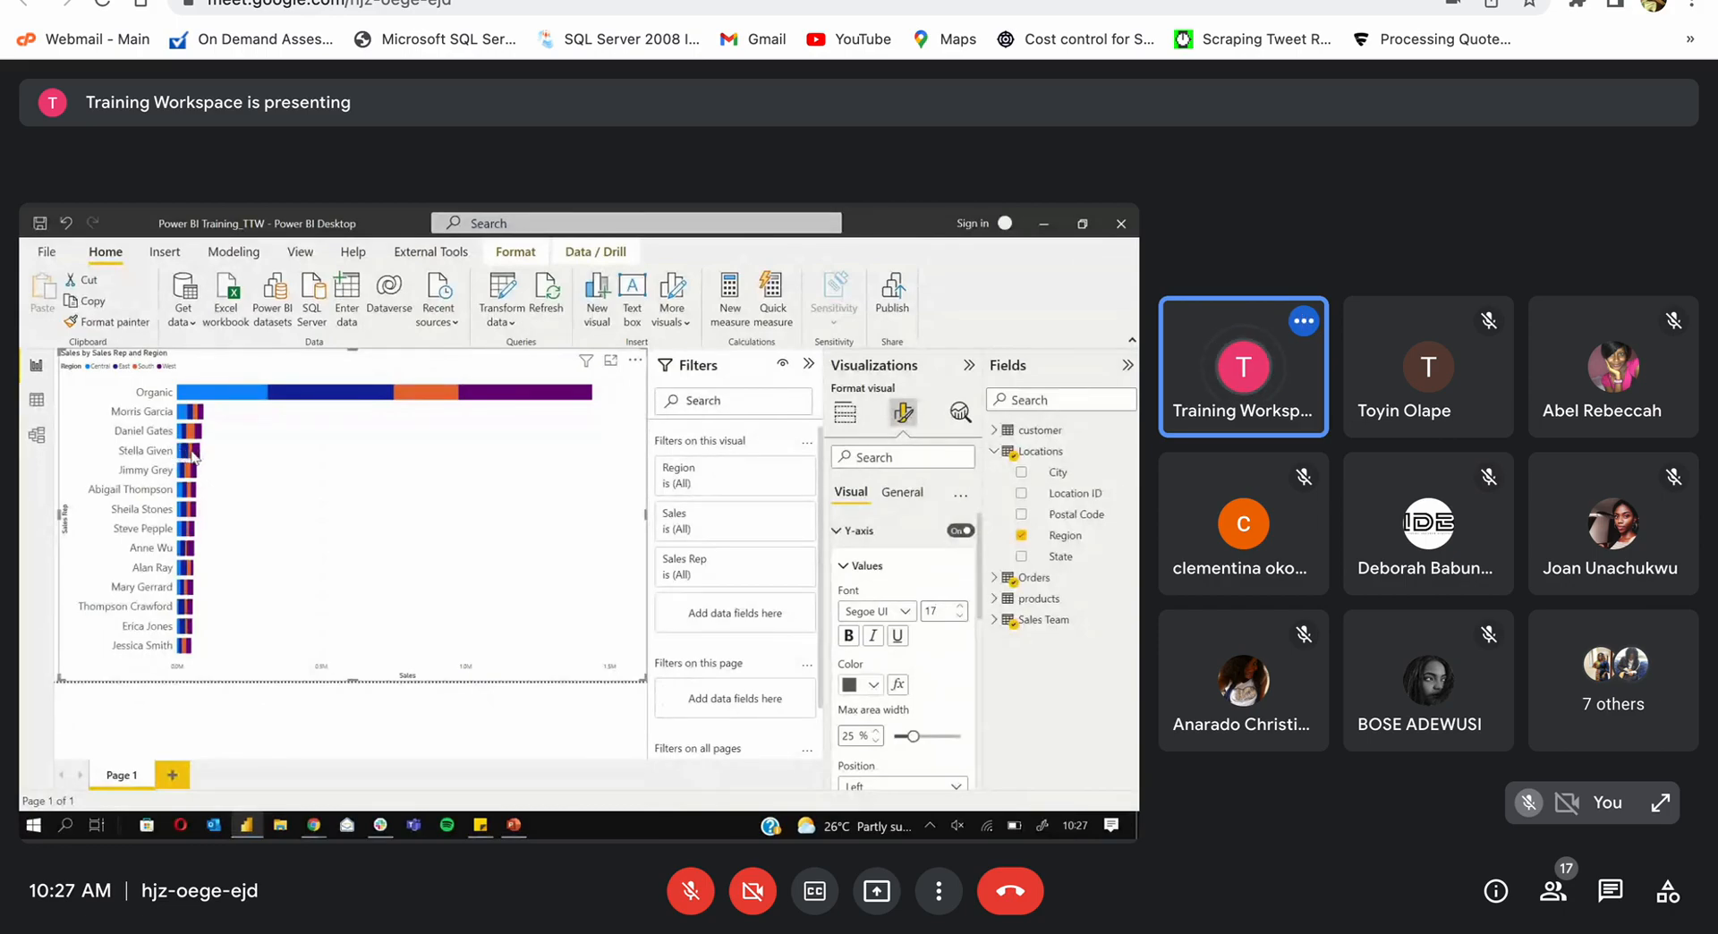
{"action": "mouse_move", "coordinate": [191, 457]}
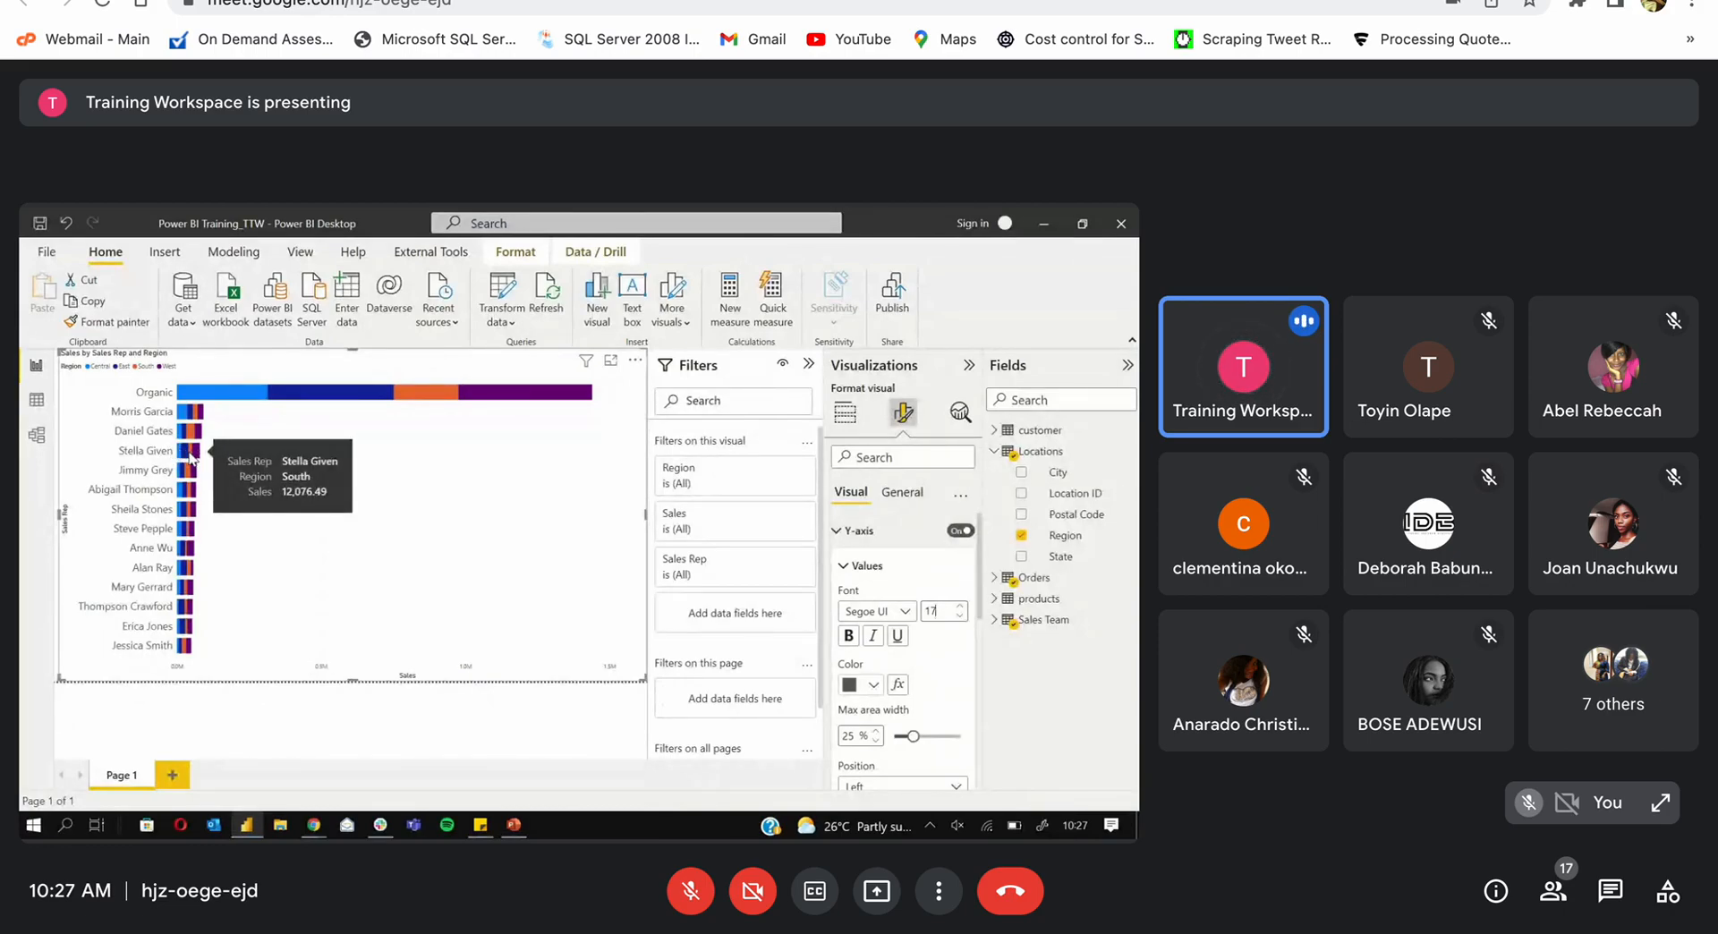
Step: Exclude Organic from the Sales by Sales Rep and Region chart, then undo the exclusion
{"action": "right_click", "coordinate": [190, 457]}
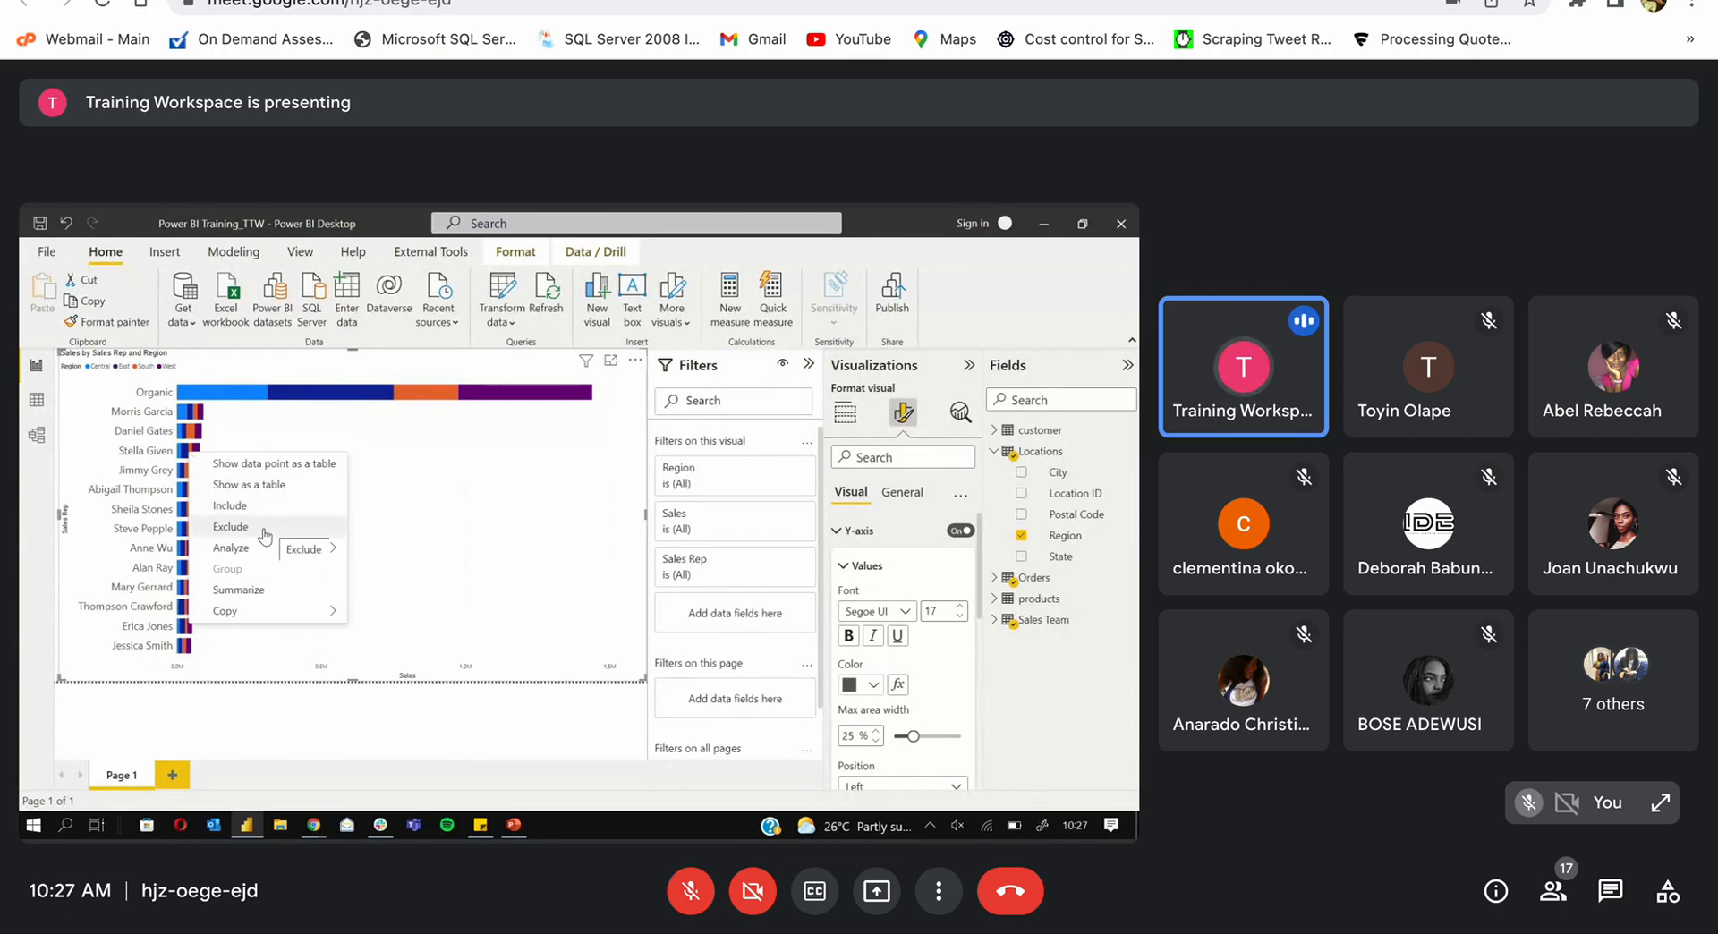
{"action": "right_click", "coordinate": [265, 395]}
{"action": "right_click", "coordinate": [265, 395]}
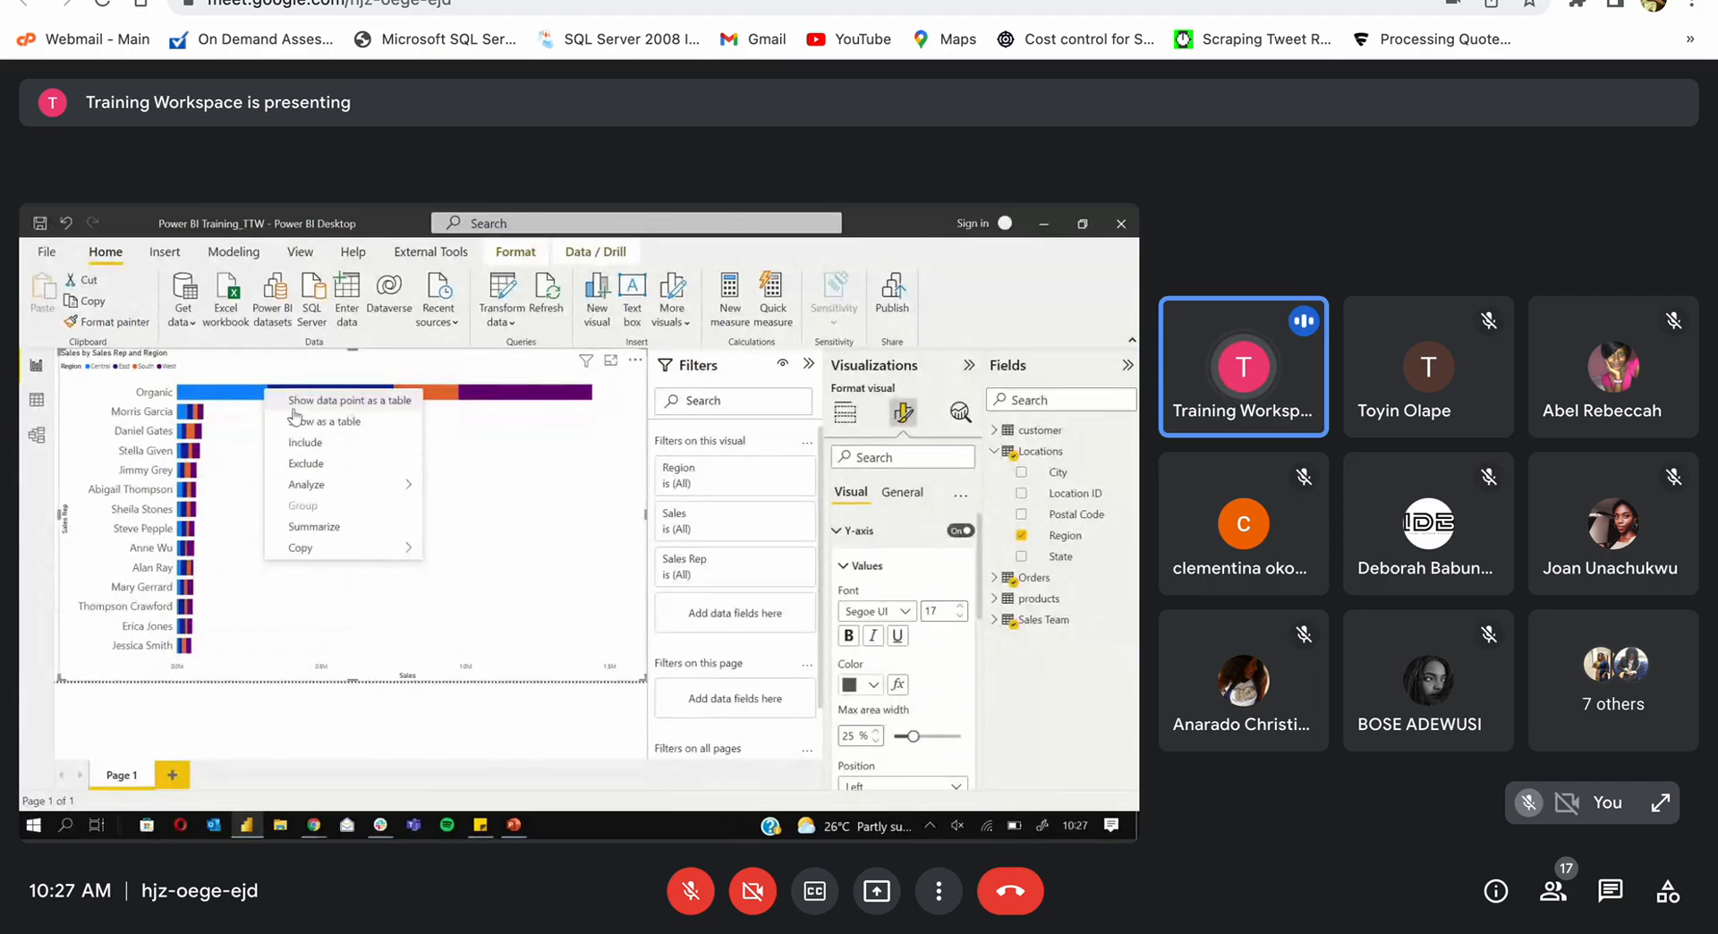
{"action": "left_click", "coordinate": [315, 463]}
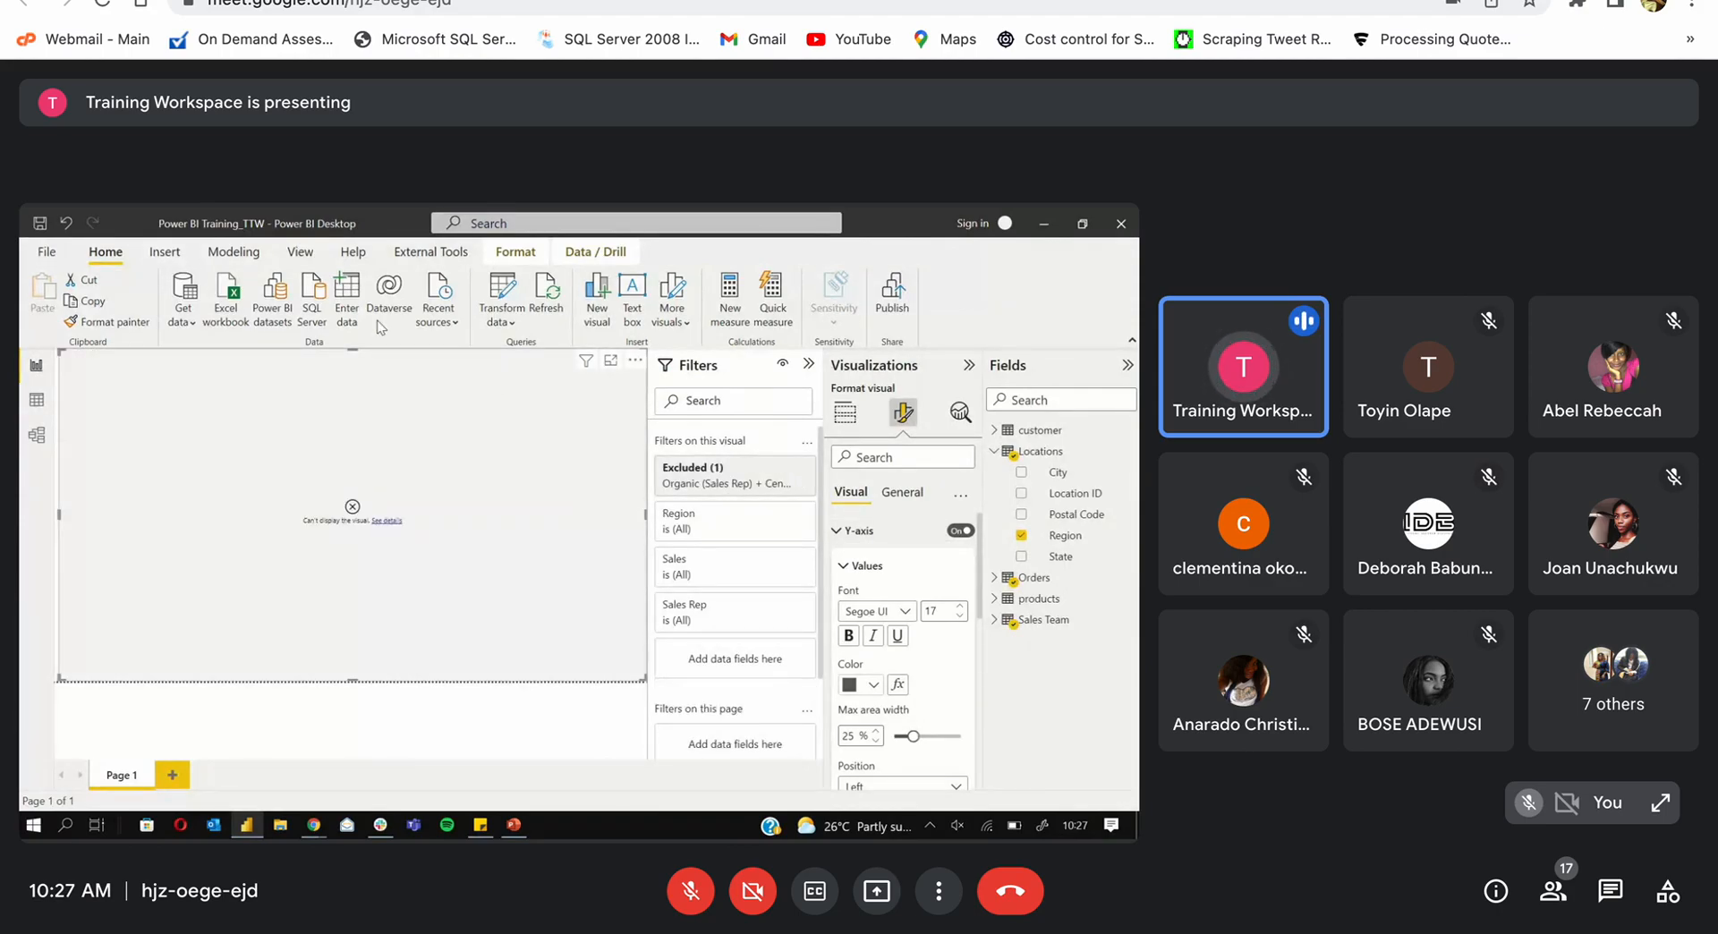
{"action": "left_click", "coordinate": [67, 229]}
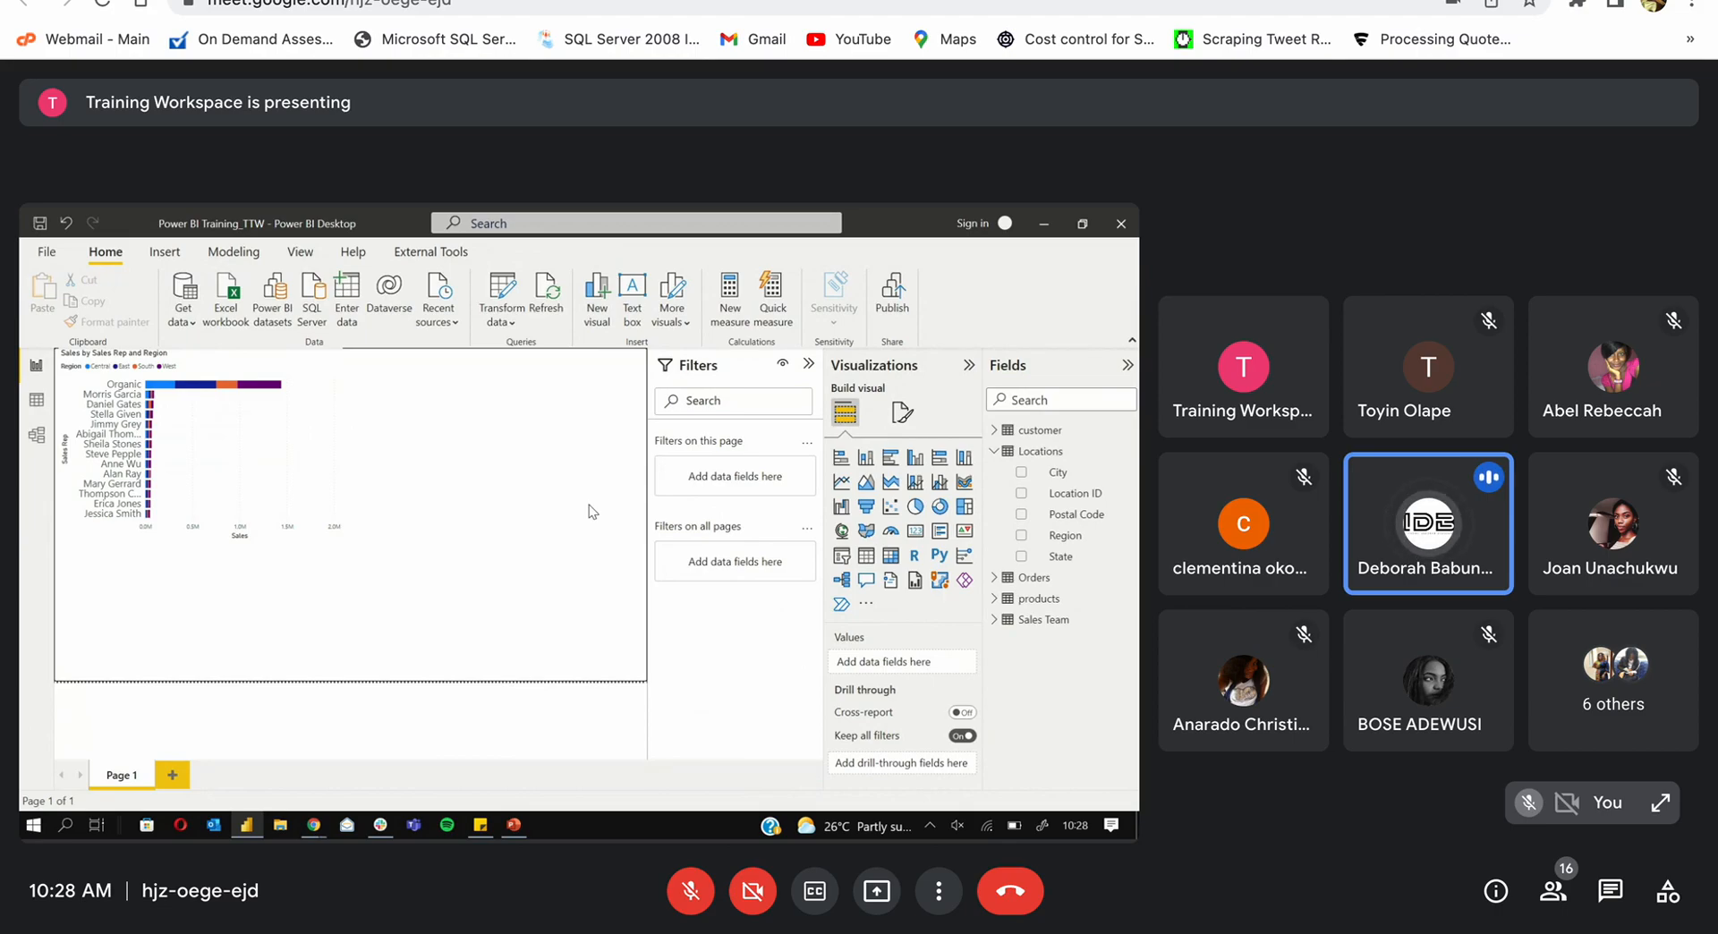
Step: Position the new empty column chart to the right of the Sales by Sales Rep chart
{"action": "left_click", "coordinate": [912, 467]}
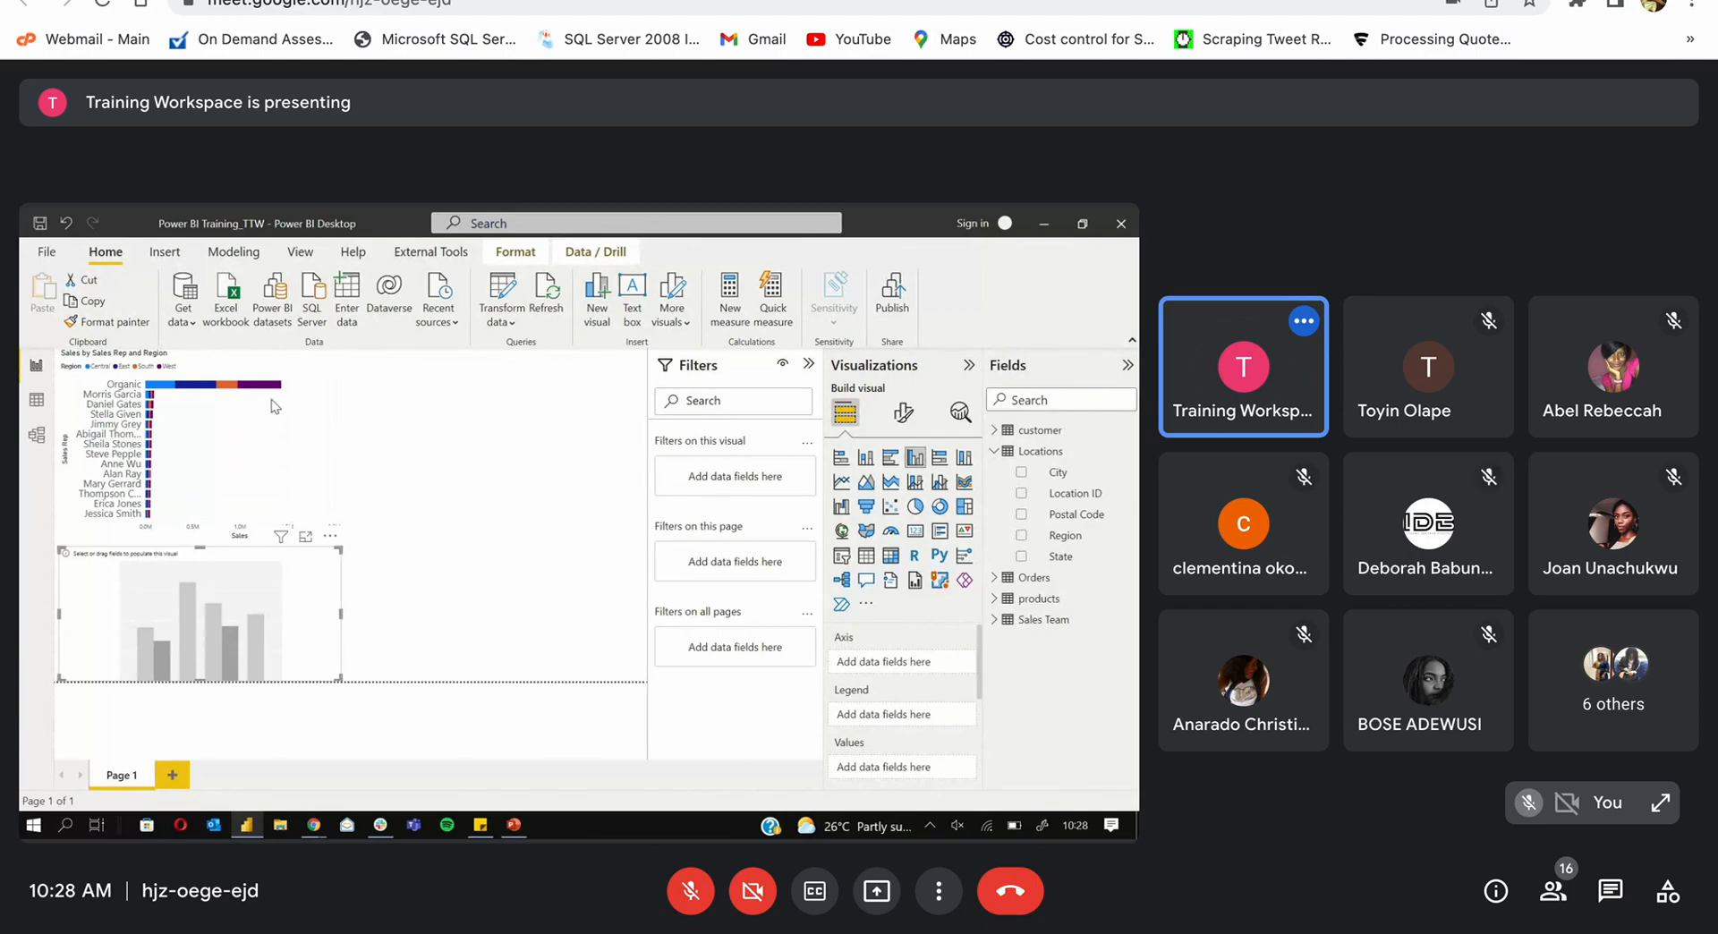
{"action": "left_click_drag", "start_coordinate": [305, 635], "coordinate": [611, 634]}
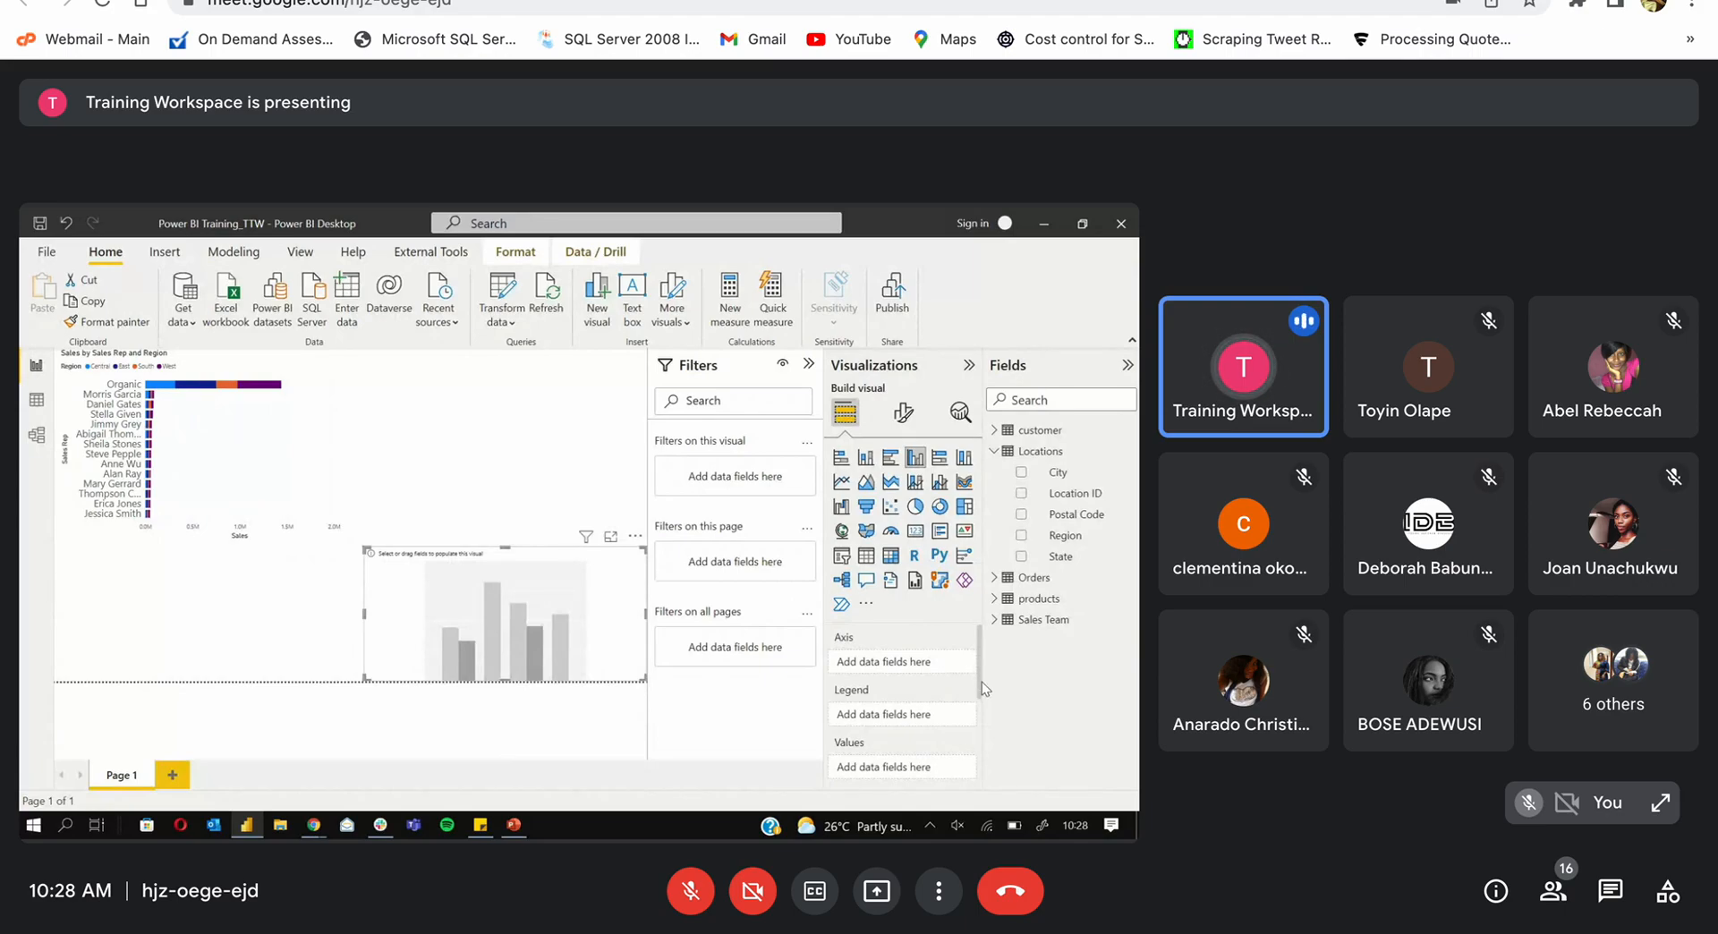
{"action": "mouse_move", "coordinate": [981, 681]}
{"action": "left_mouse_down"}
{"action": "mouse_move", "coordinate": [980, 717]}
{"action": "mouse_move", "coordinate": [980, 677]}
{"action": "left_mouse_up"}
{"action": "left_click", "coordinate": [993, 453]}
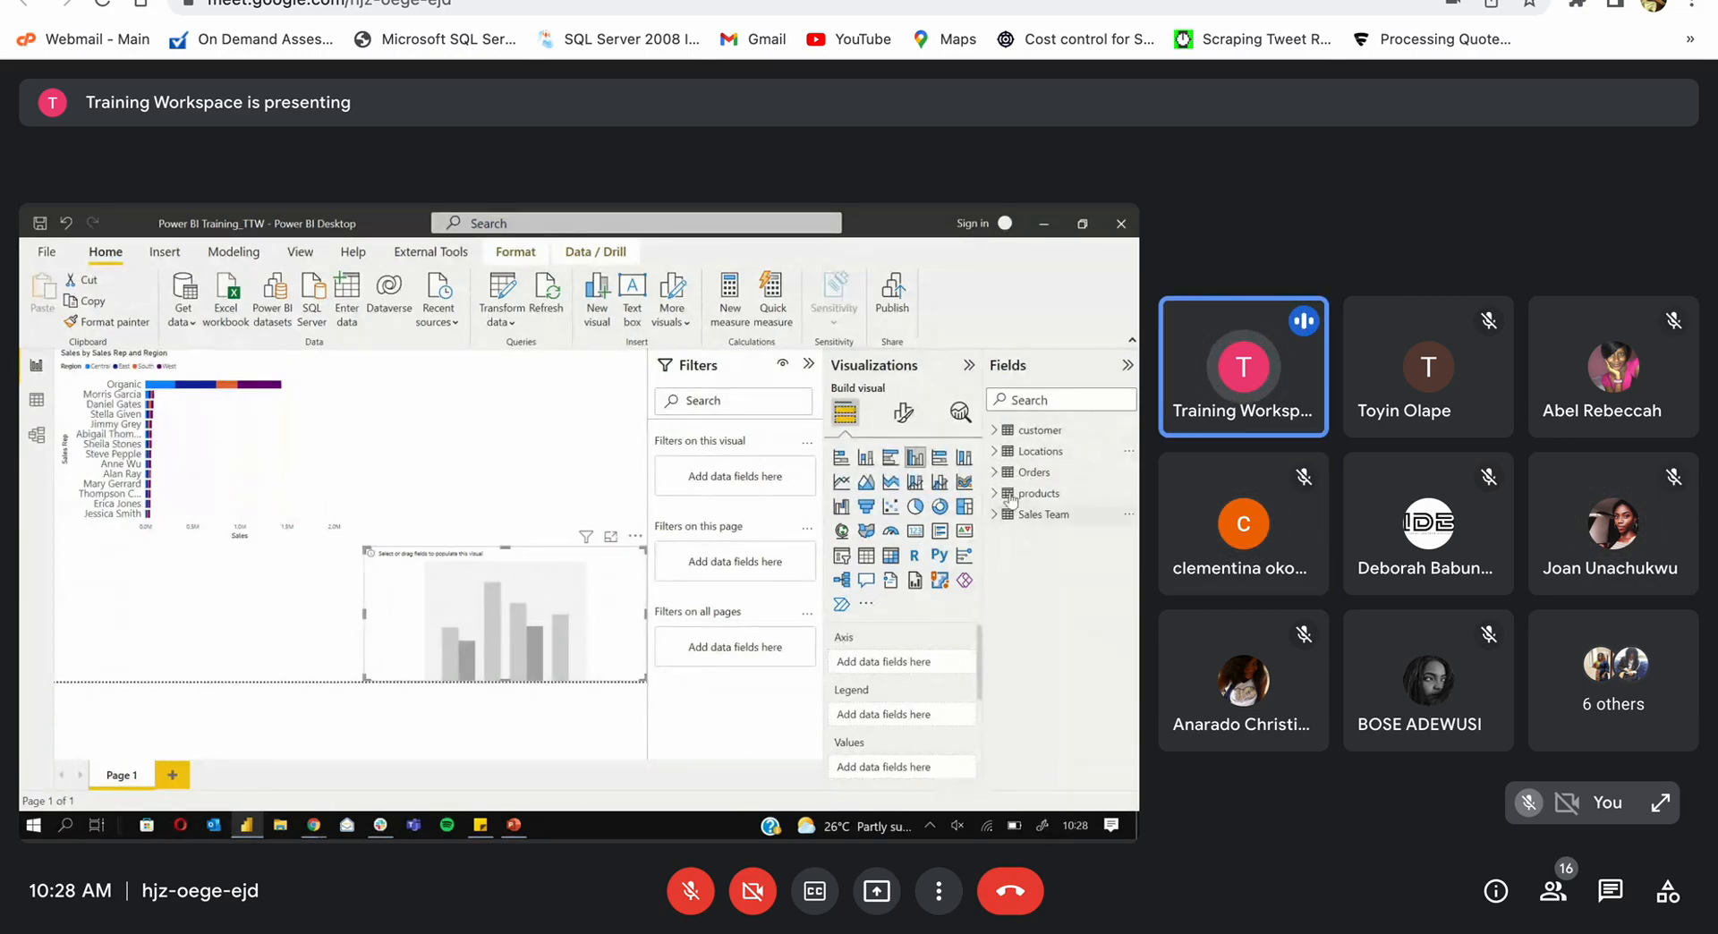
Step: Search fields for 'quan', add Orders Quantity as the chart's value, then clear the search
{"action": "left_click", "coordinate": [994, 474]}
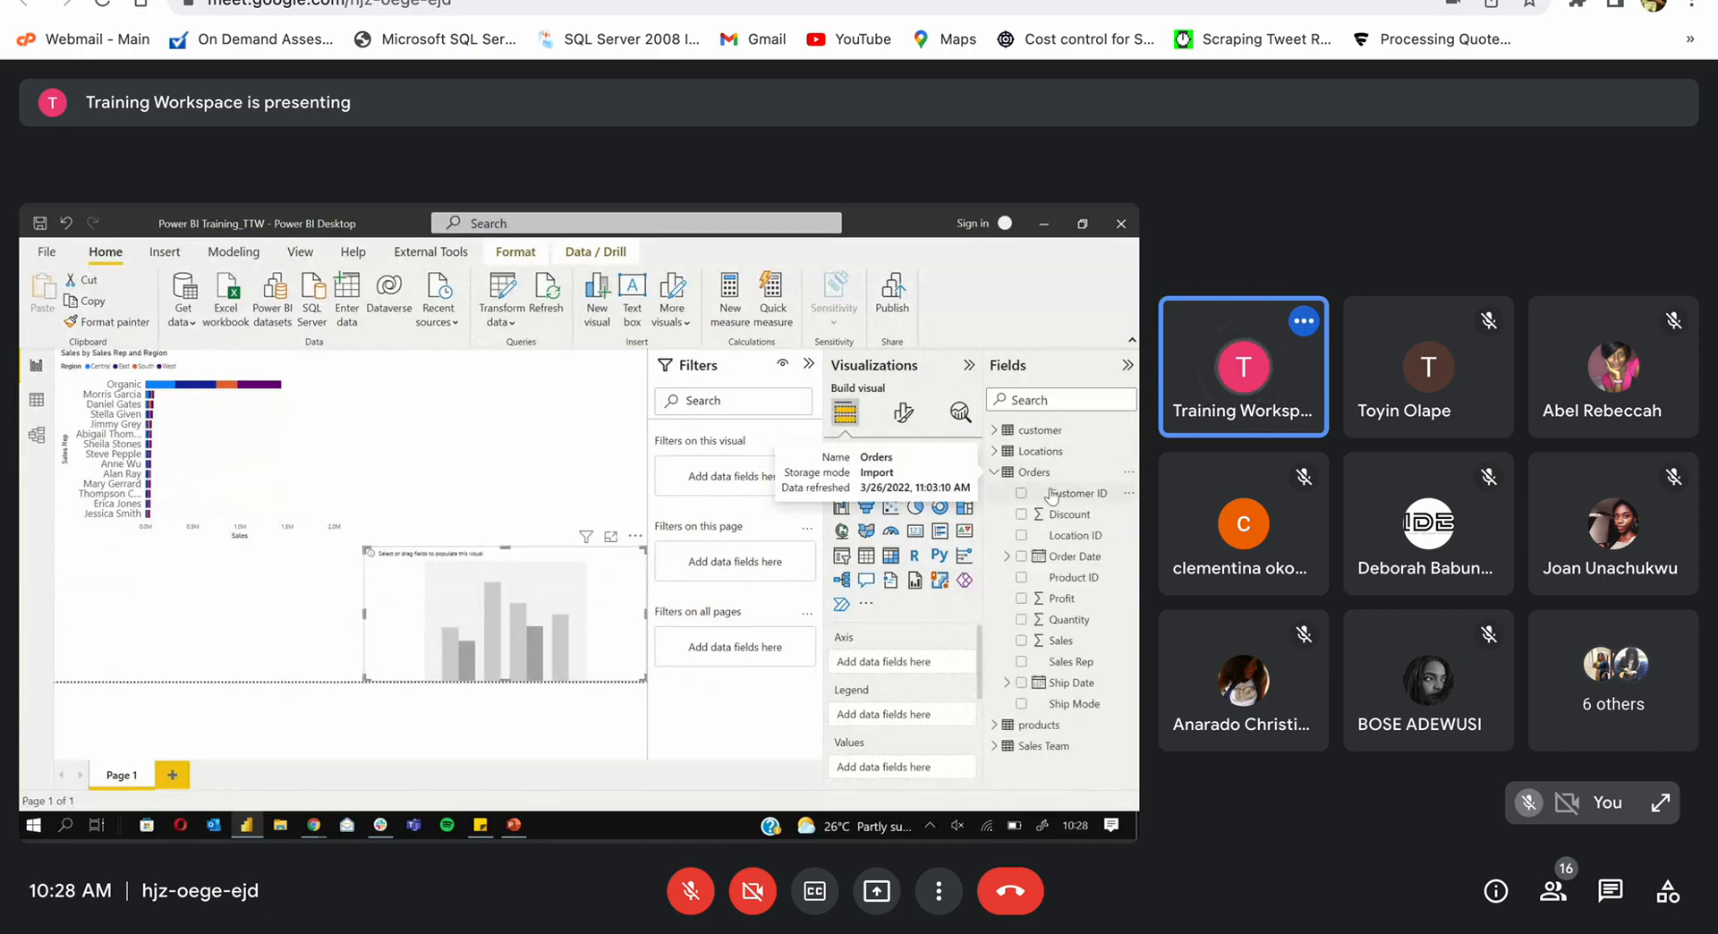
{"action": "left_click", "coordinate": [995, 474]}
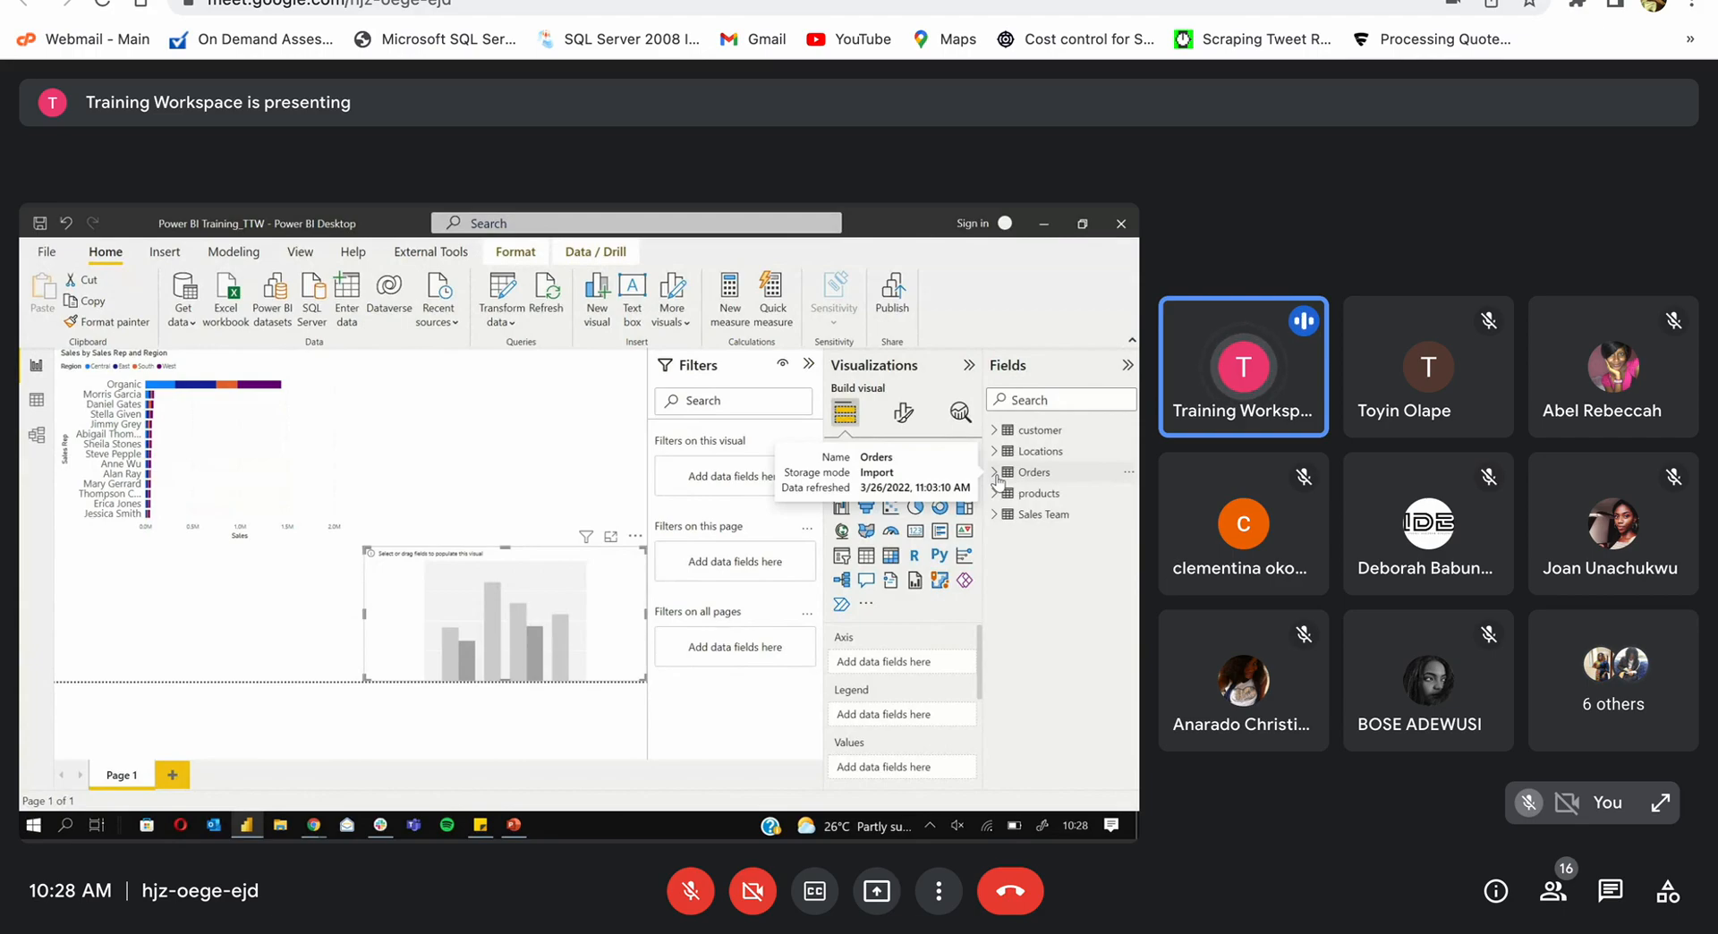
{"action": "left_click", "coordinate": [1074, 400]}
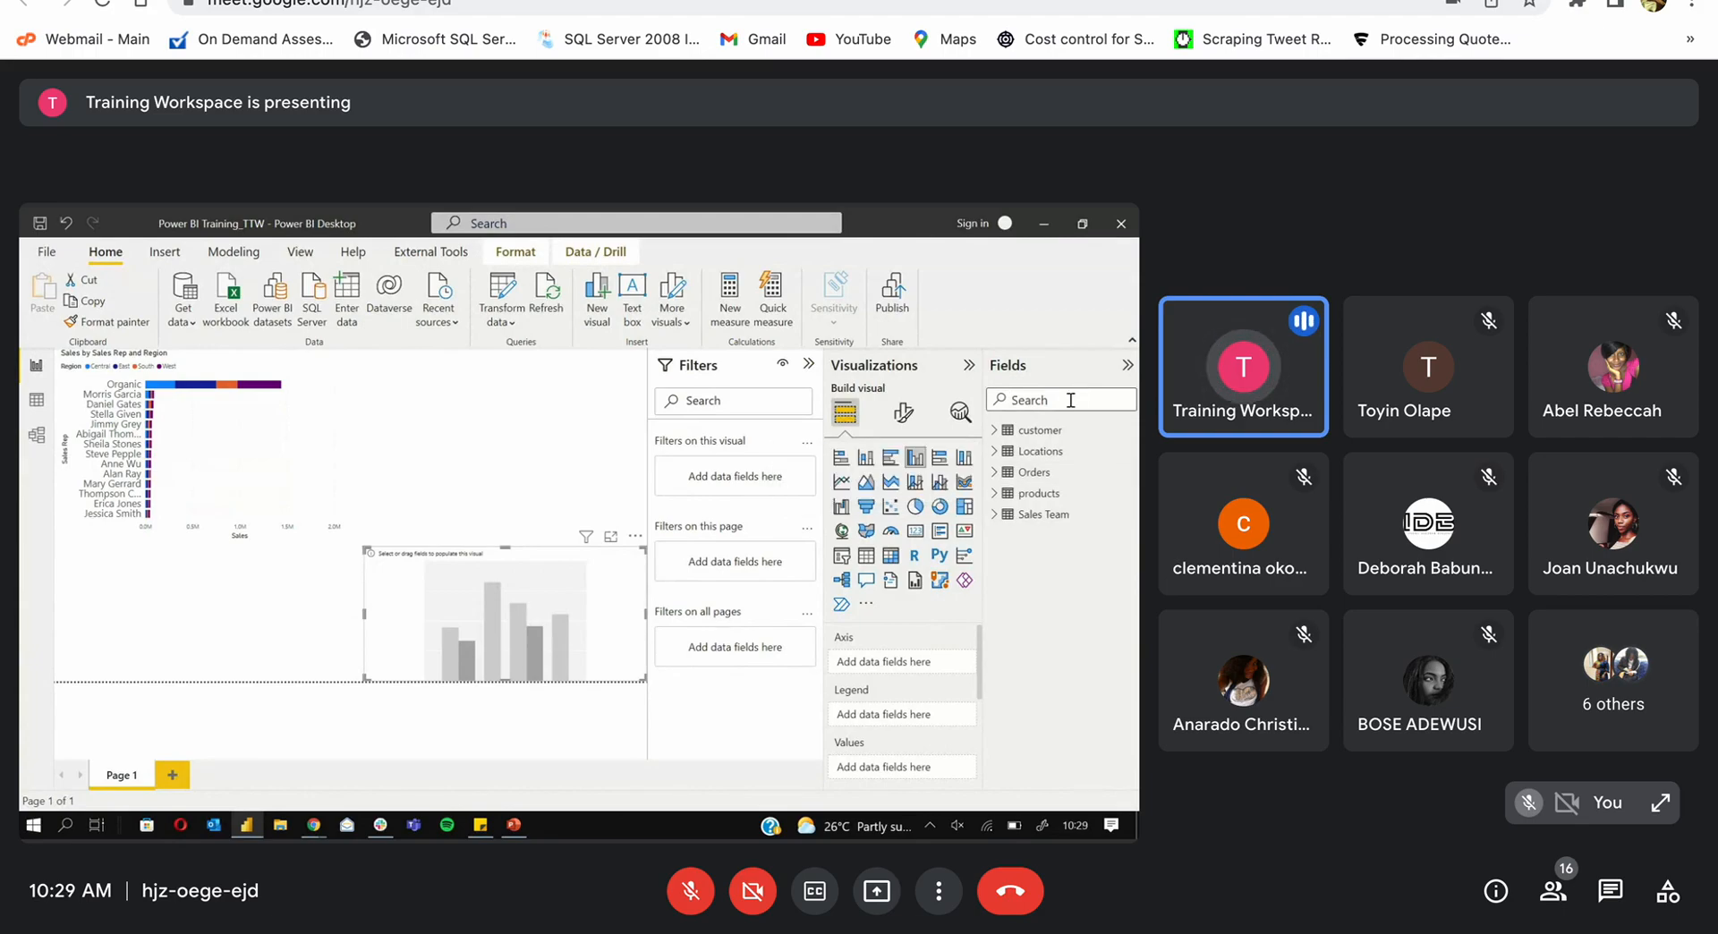
{"action": "type", "text": "qua"}
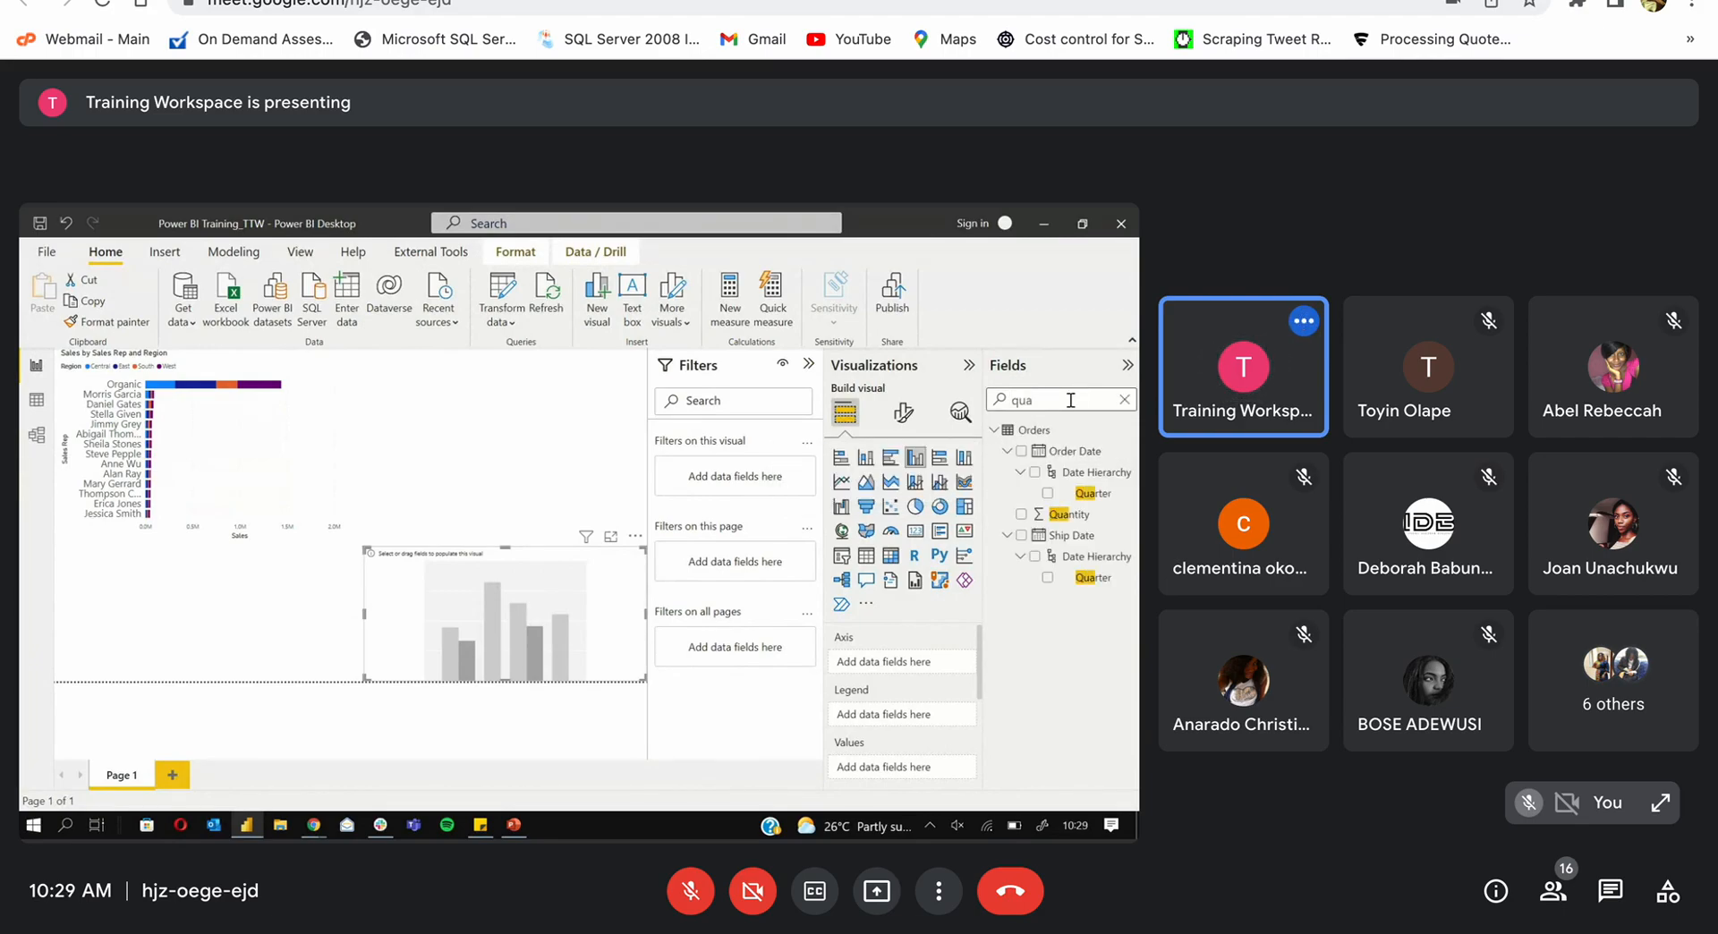
{"action": "type", "text": "n"}
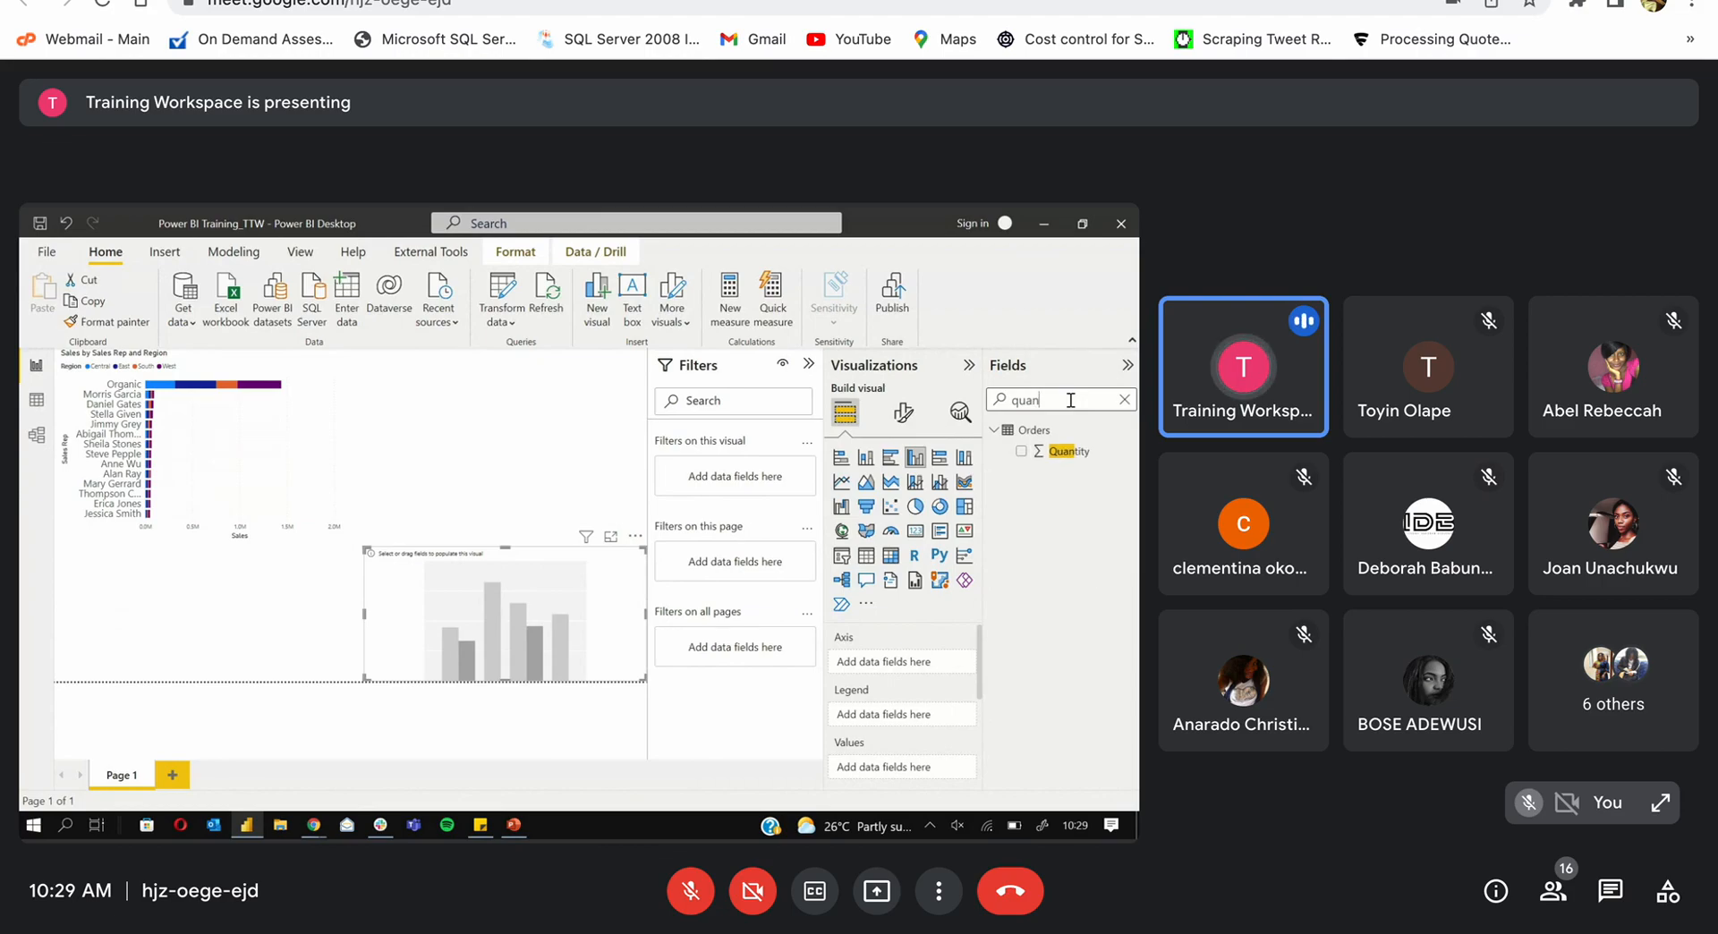
{"action": "left_click", "coordinate": [1020, 453]}
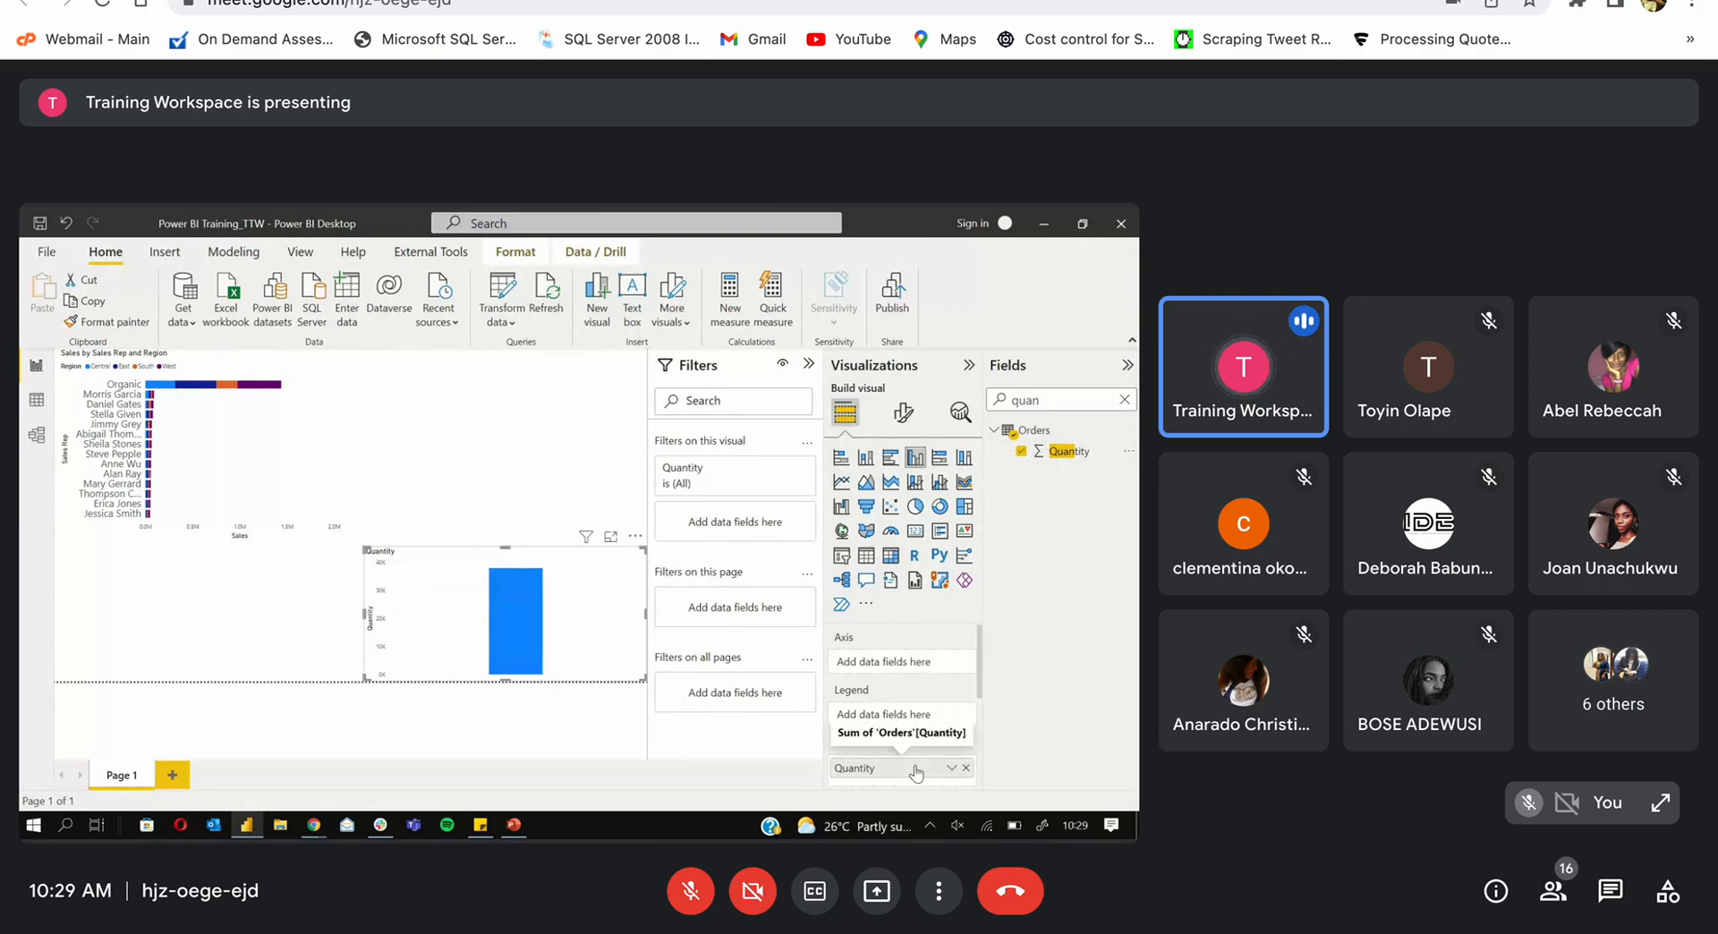
{"action": "left_click", "coordinate": [1022, 453]}
{"action": "left_click", "coordinate": [1021, 452]}
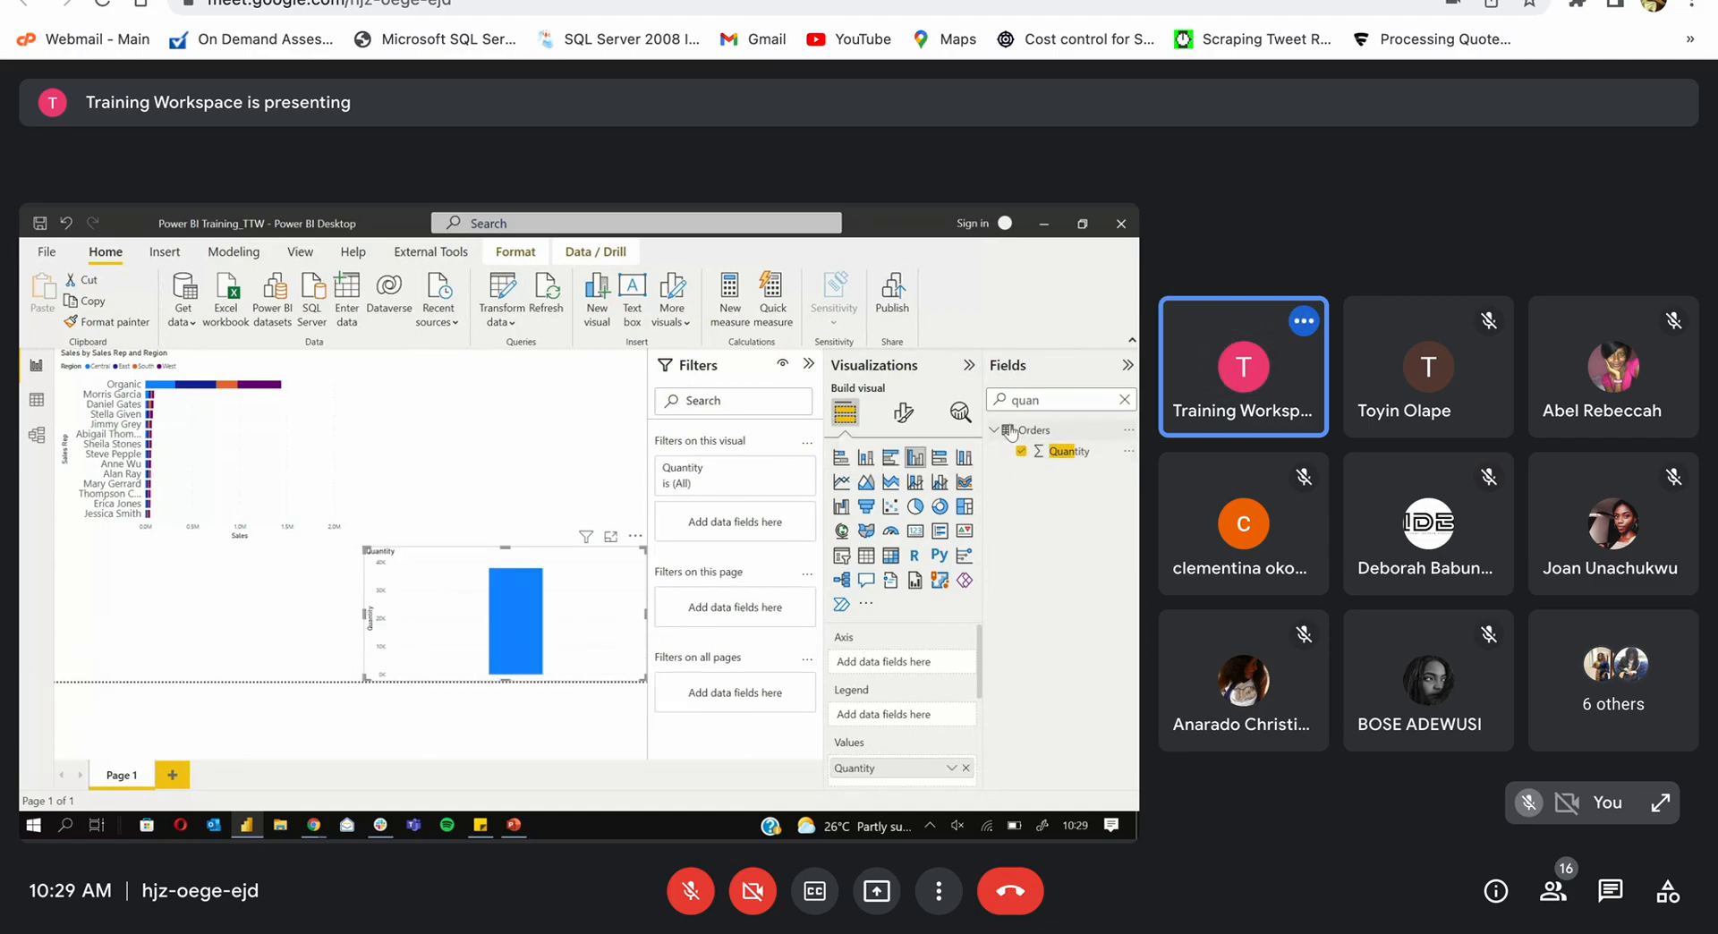
{"action": "left_click", "coordinate": [1125, 399]}
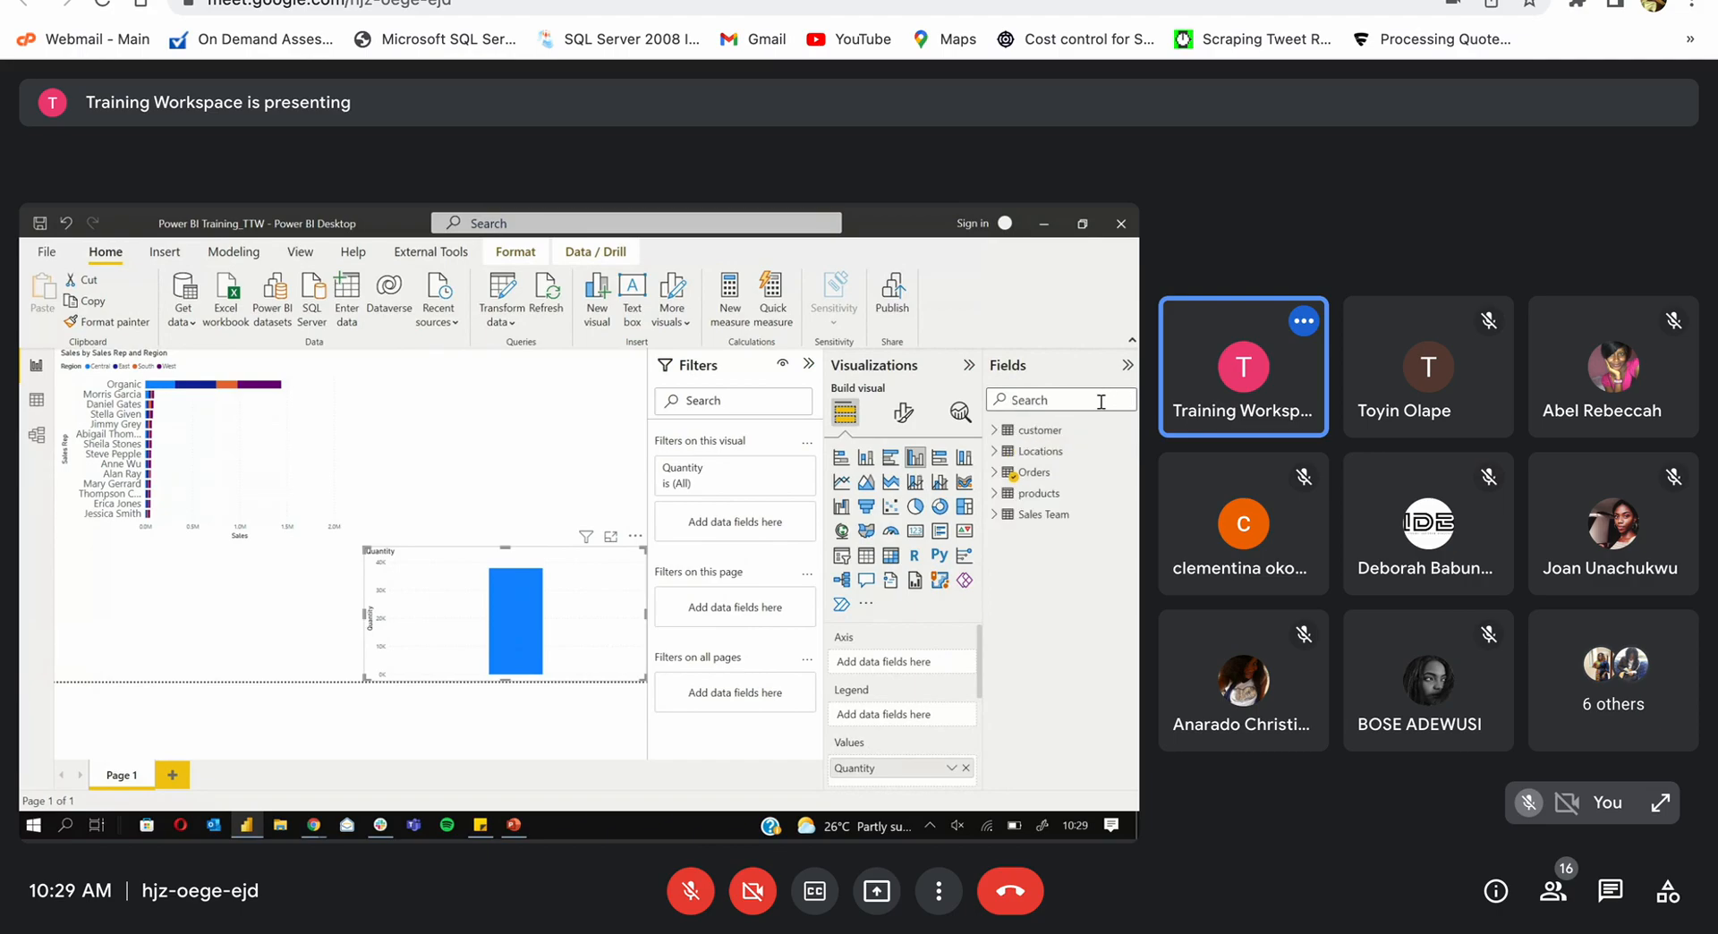
Step: Plot Quantity by Locations City and split the columns by products Category
{"action": "left_click", "coordinate": [994, 451]}
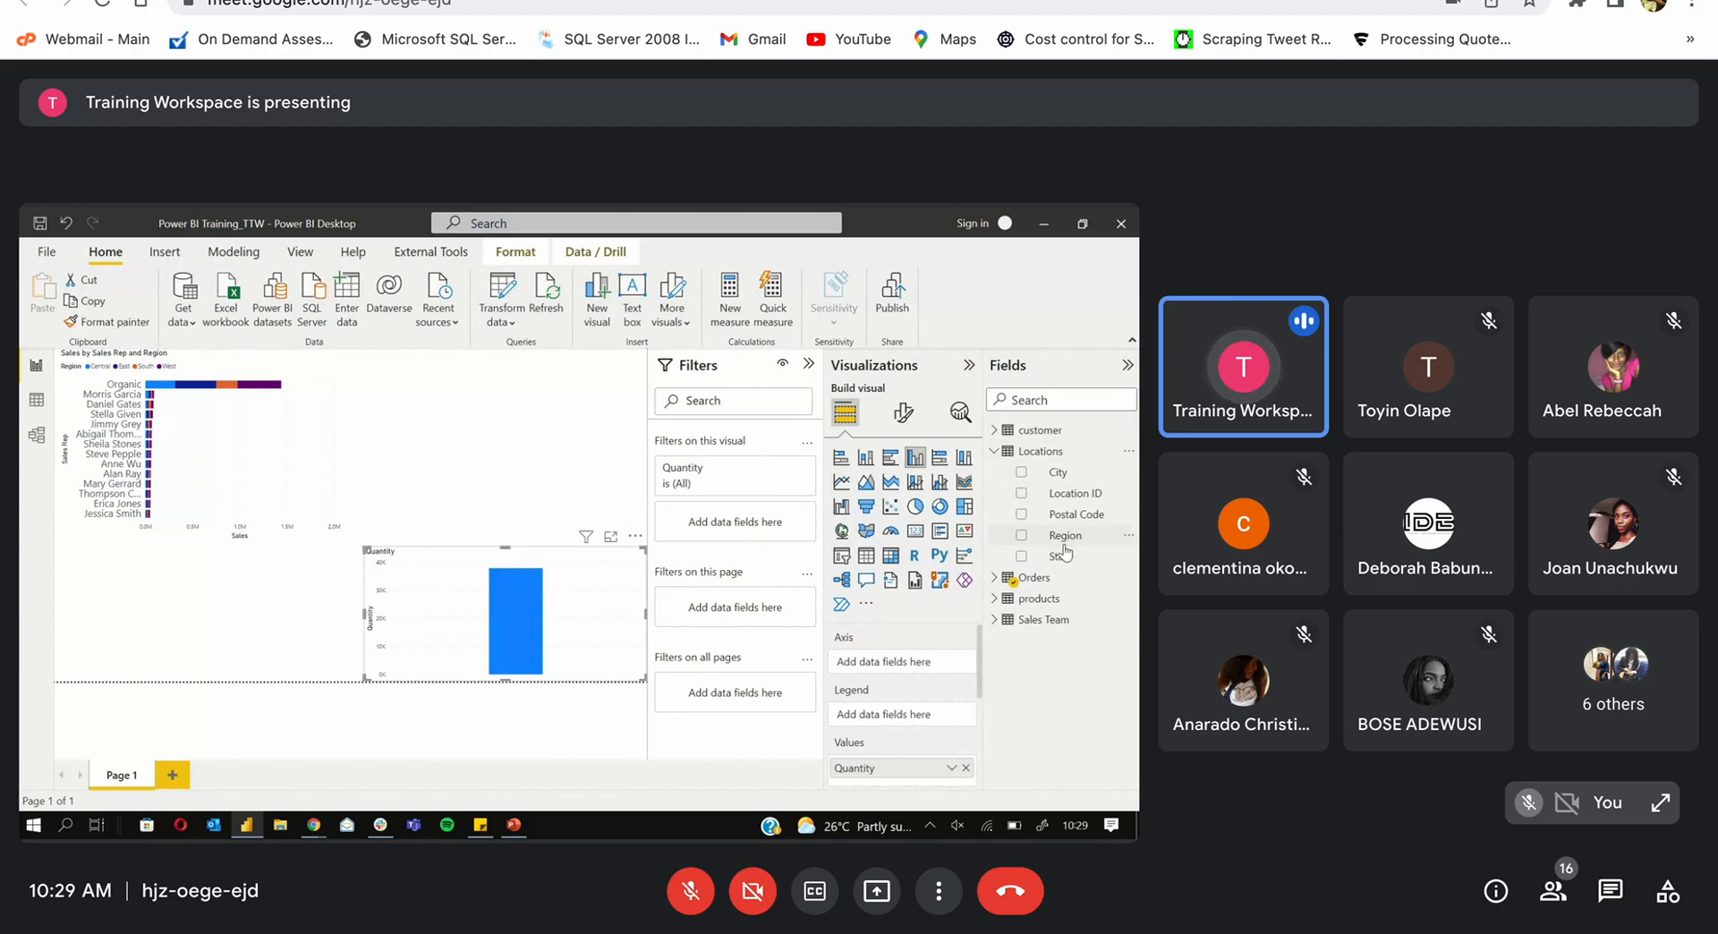
{"action": "left_click", "coordinate": [993, 453]}
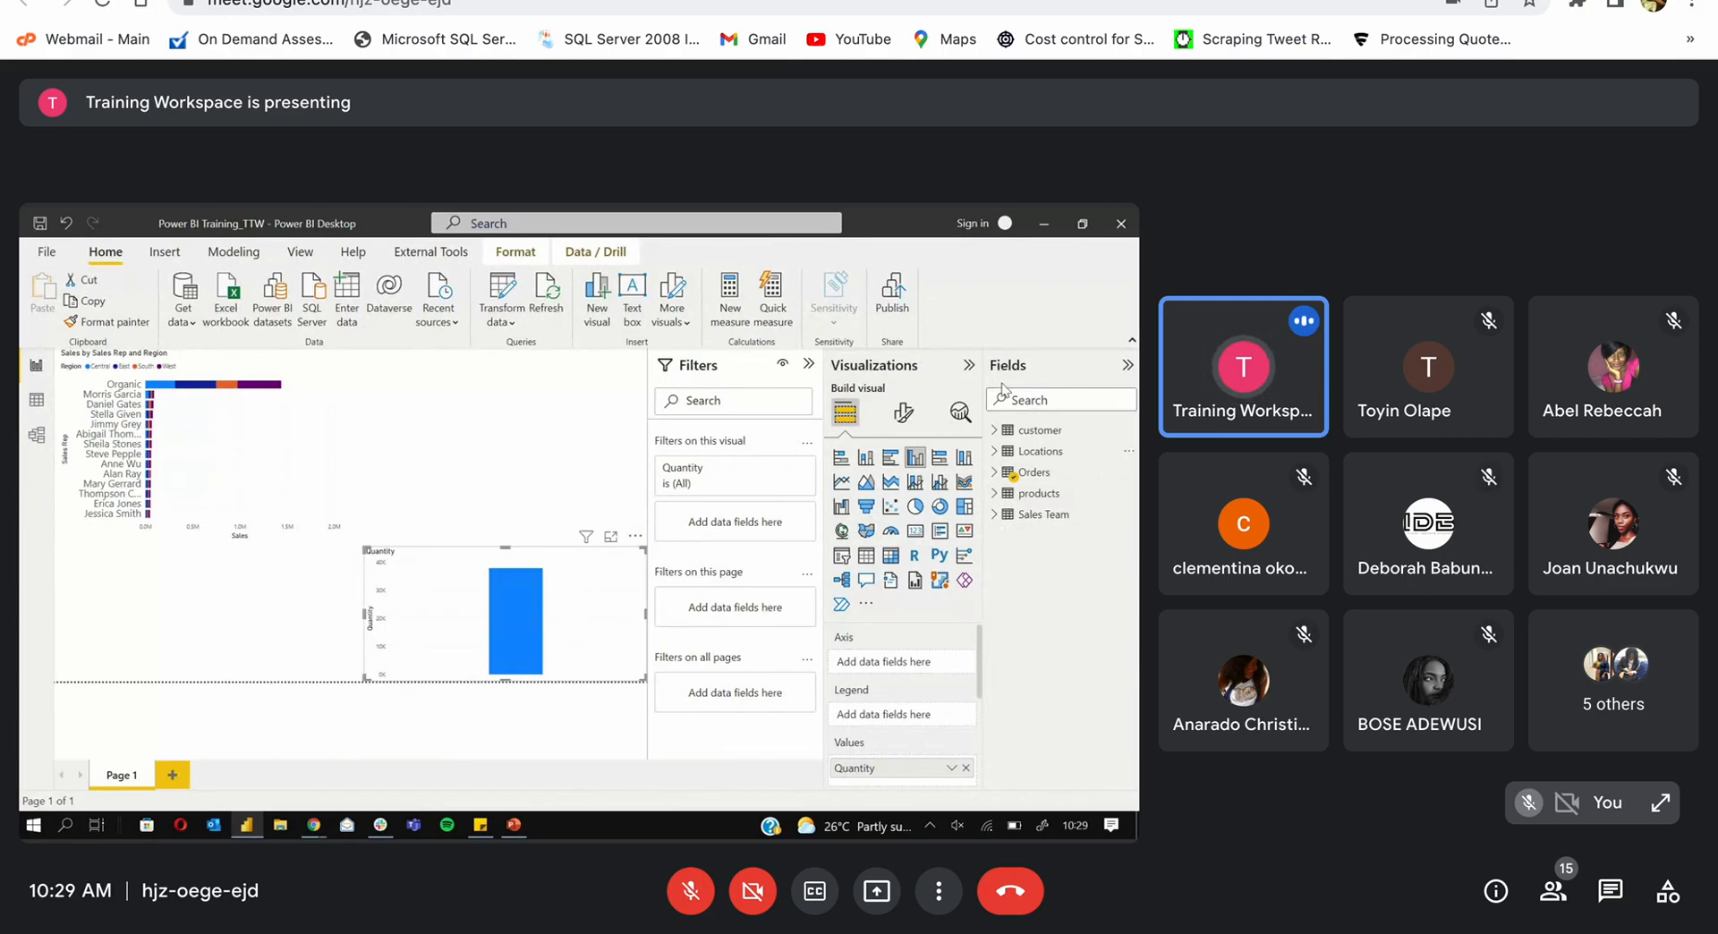
{"action": "left_click", "coordinate": [995, 451]}
{"action": "left_click", "coordinate": [1018, 472]}
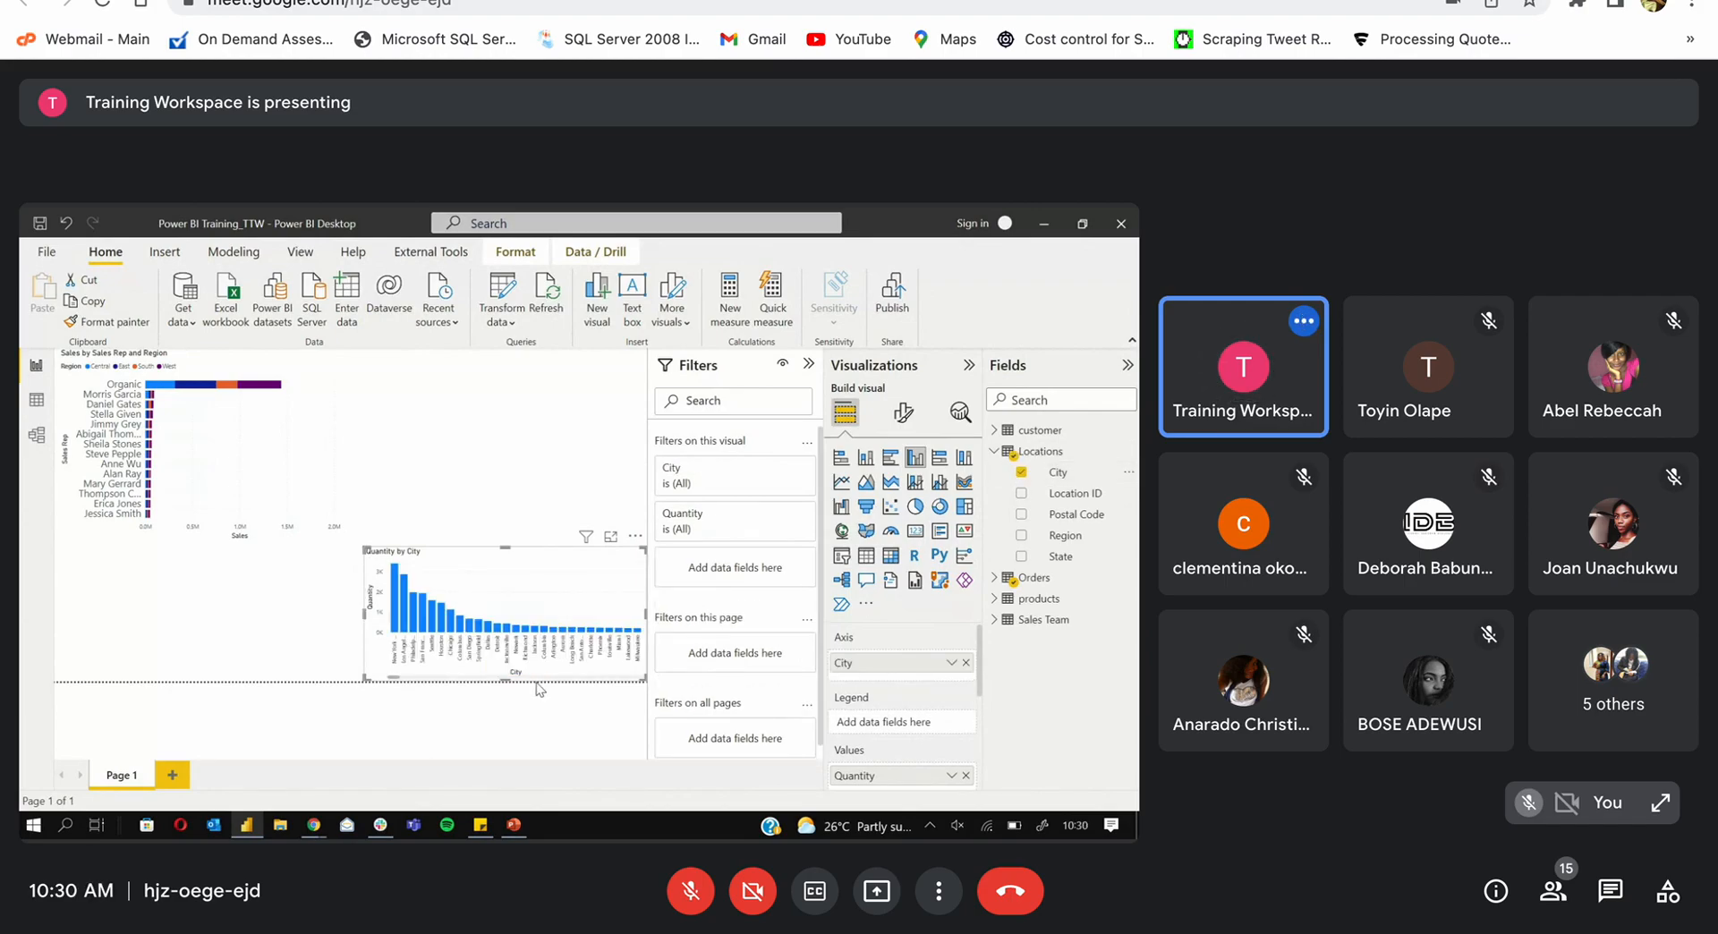
{"action": "left_click", "coordinate": [1004, 456]}
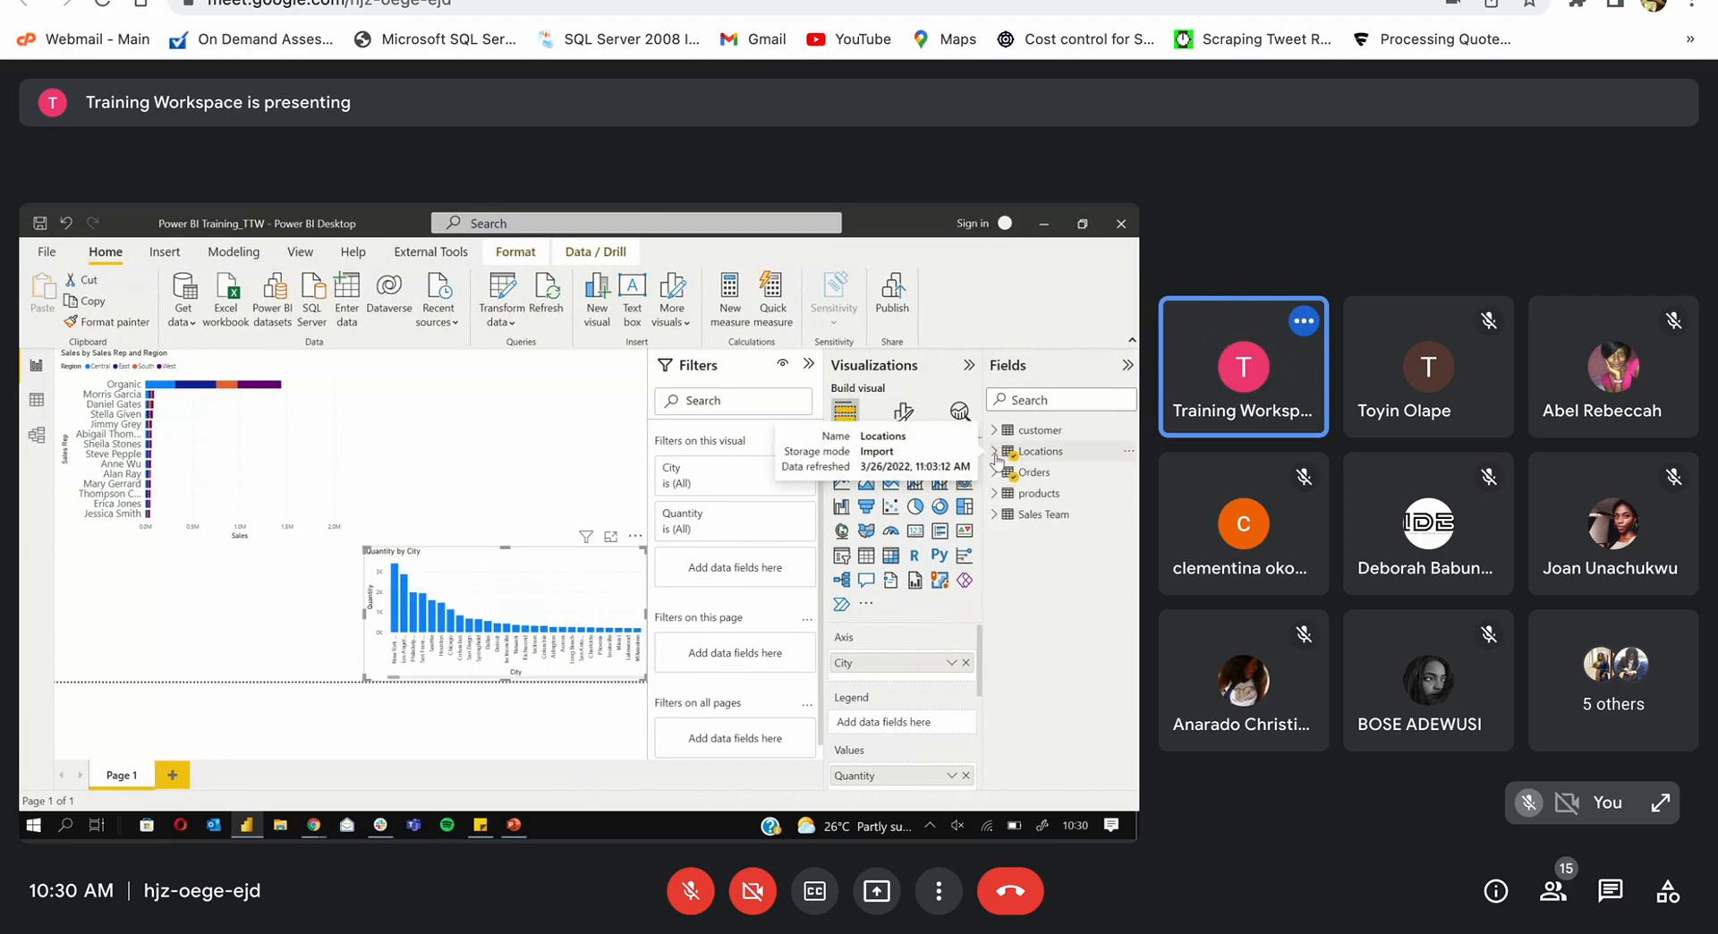
{"action": "left_click", "coordinate": [995, 494]}
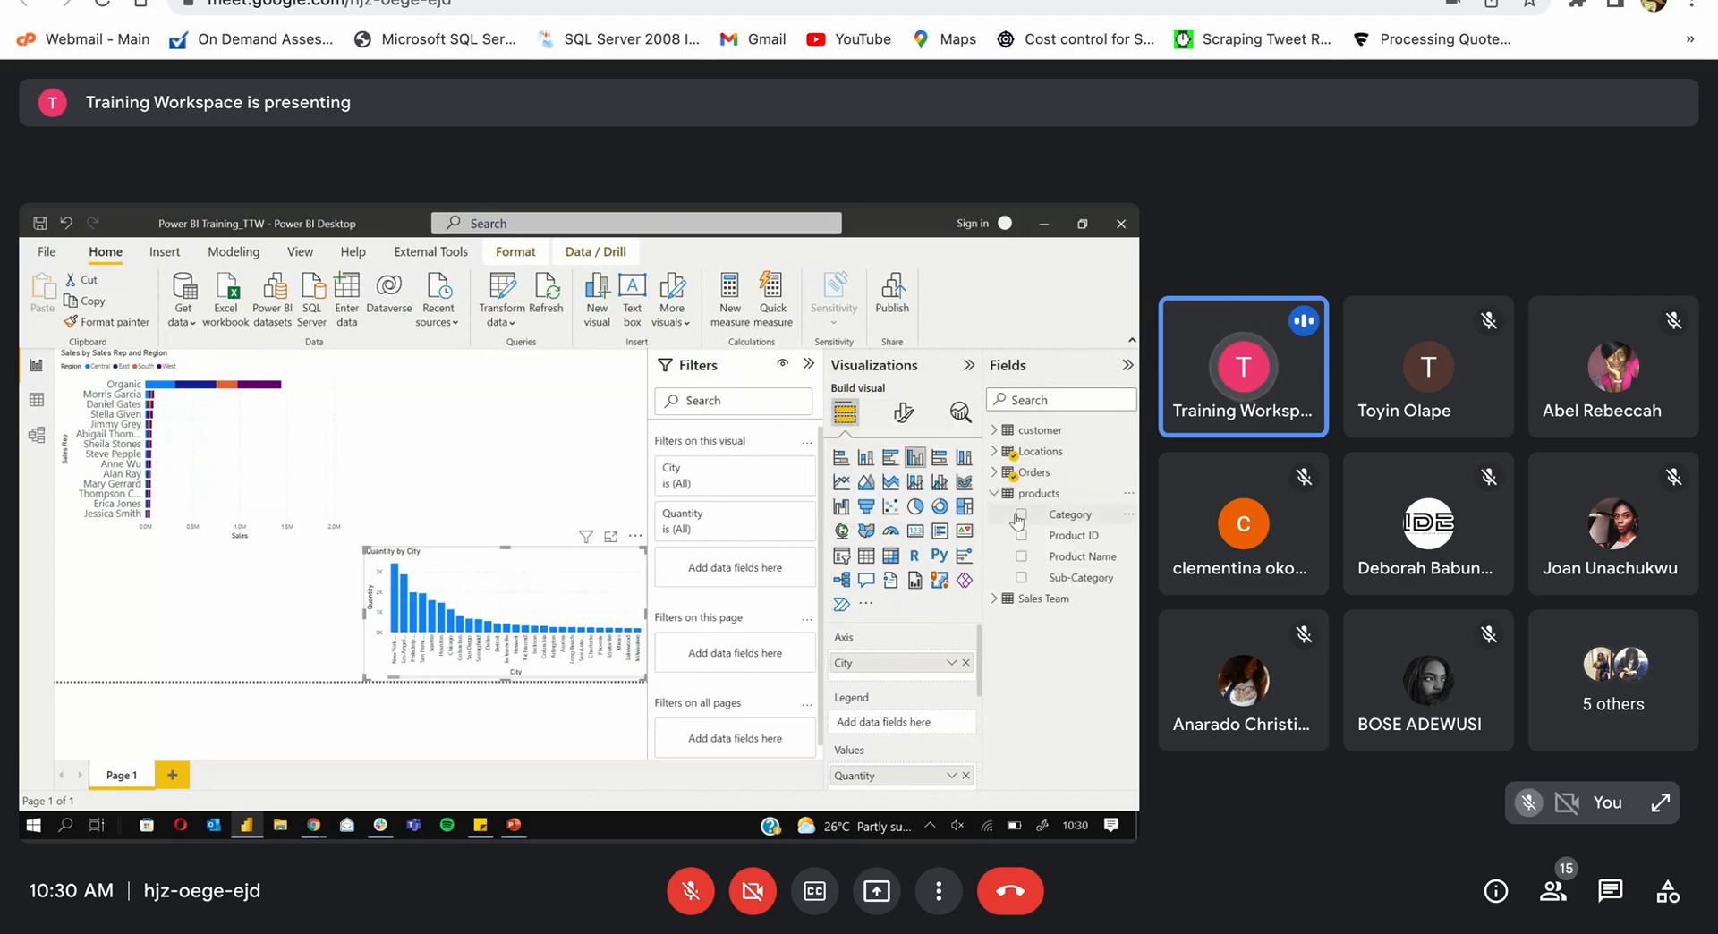
{"action": "left_click", "coordinate": [1020, 516]}
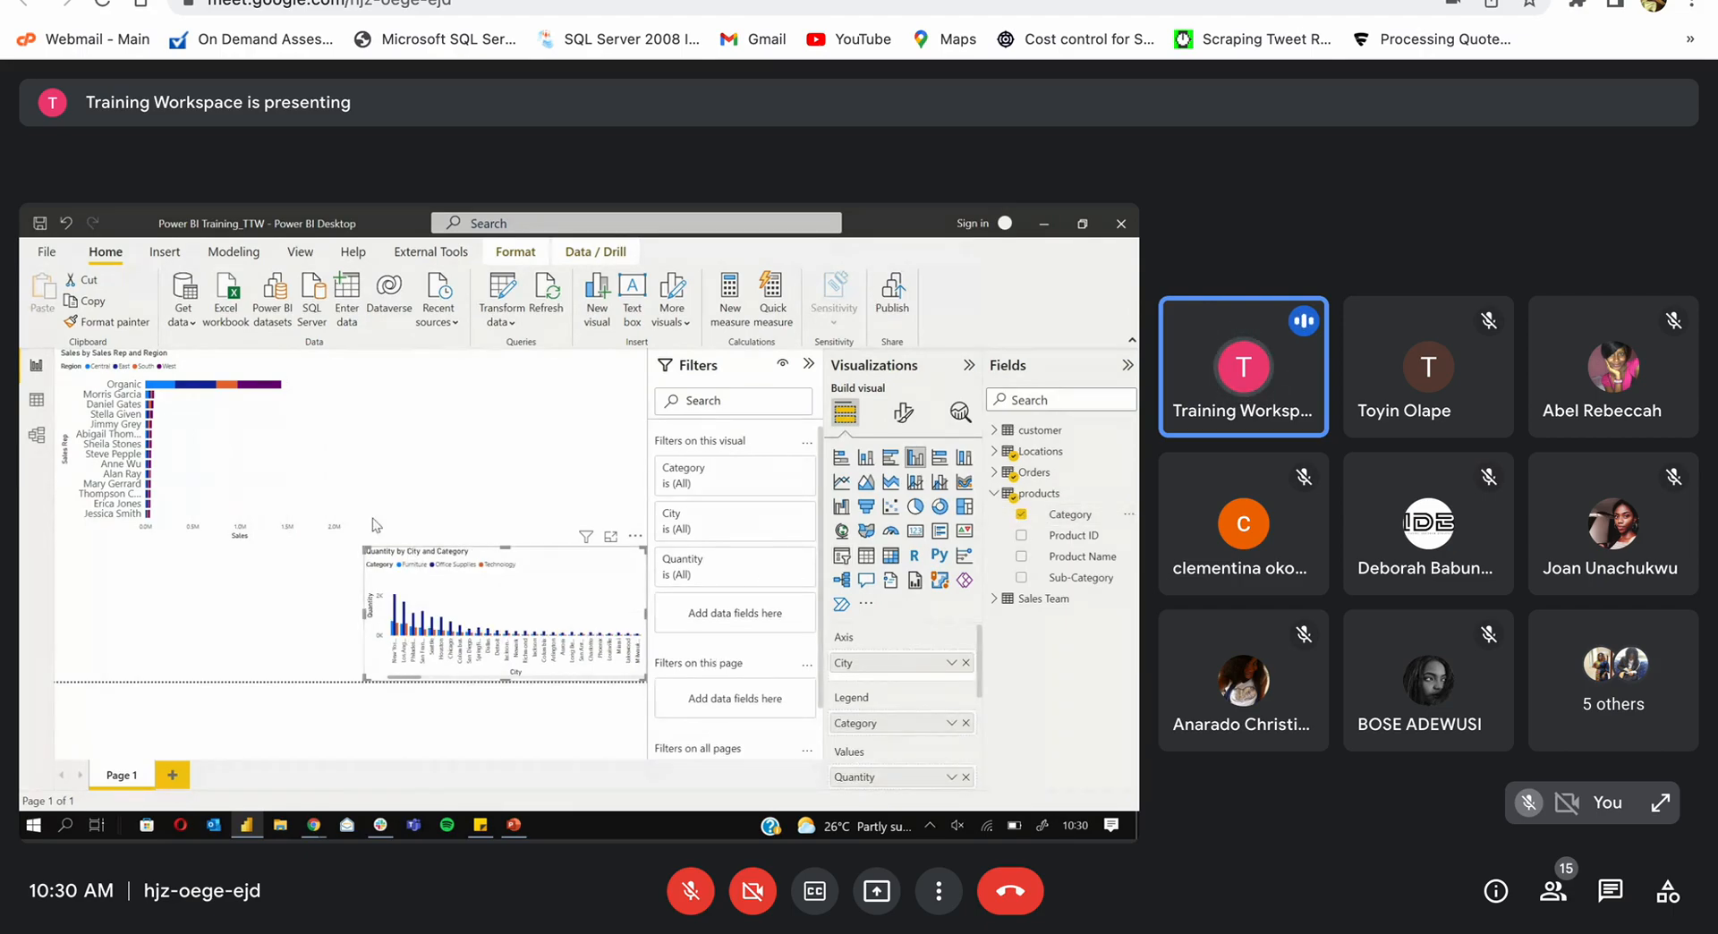
{"action": "left_click", "coordinate": [315, 523]}
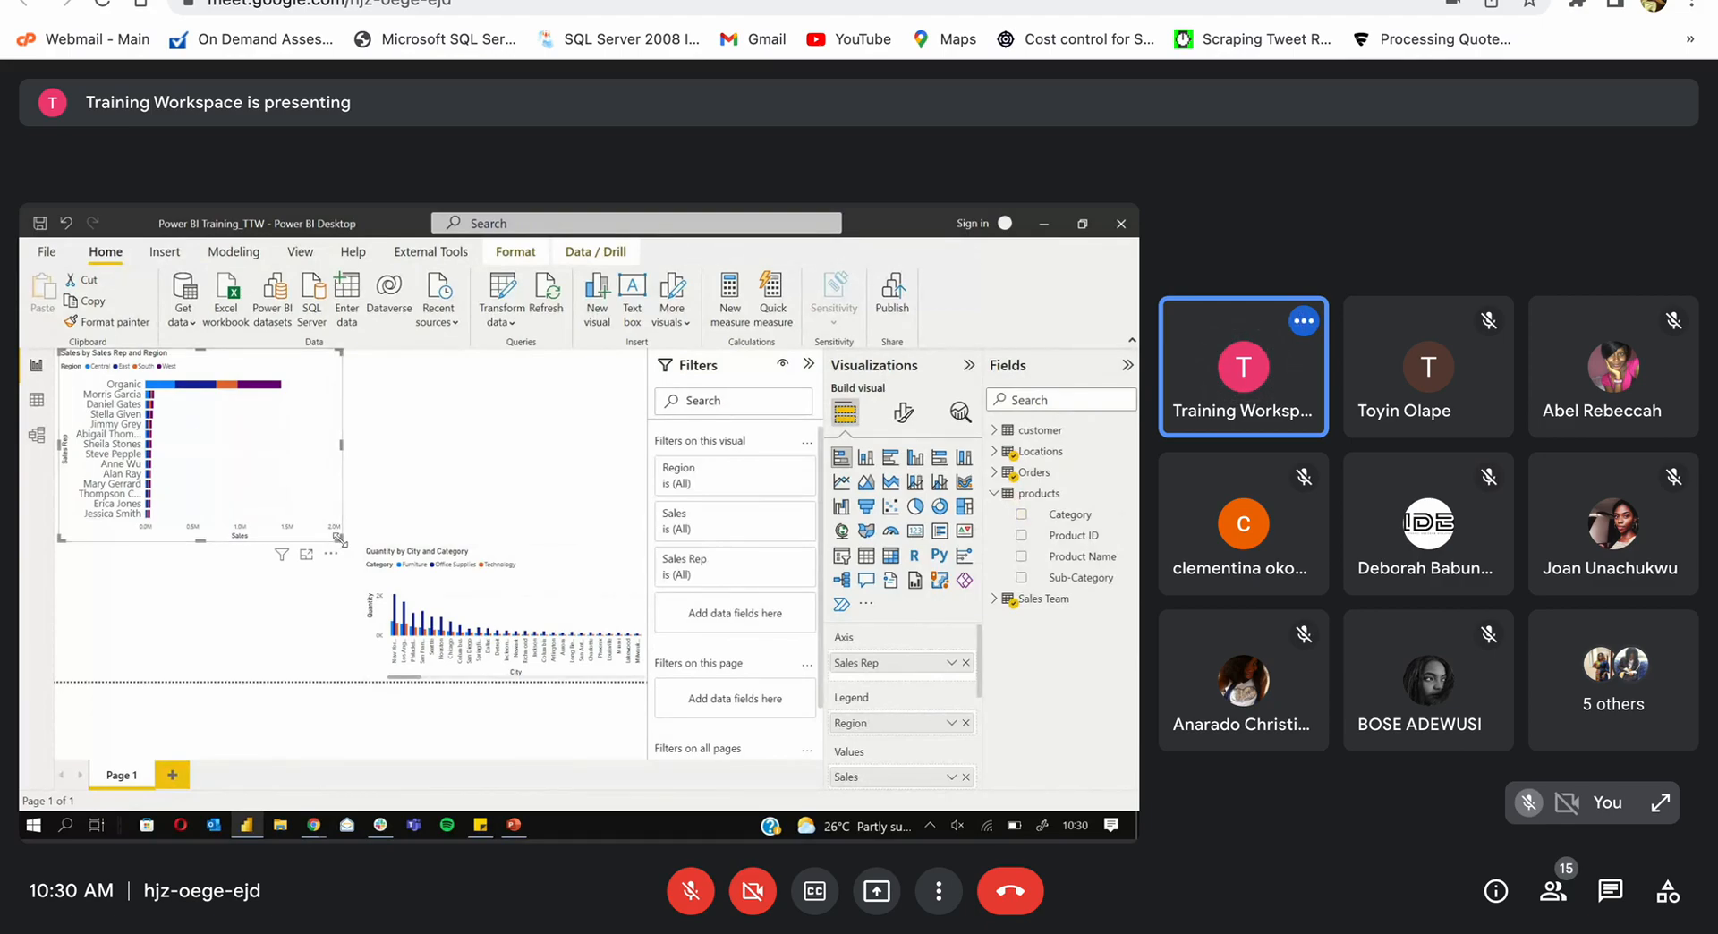
Step: Shrink the Sales by Sales Rep chart to a small top-left box and enlarge the Quantity chart
{"action": "left_click_drag", "start_coordinate": [341, 540], "coordinate": [153, 394]}
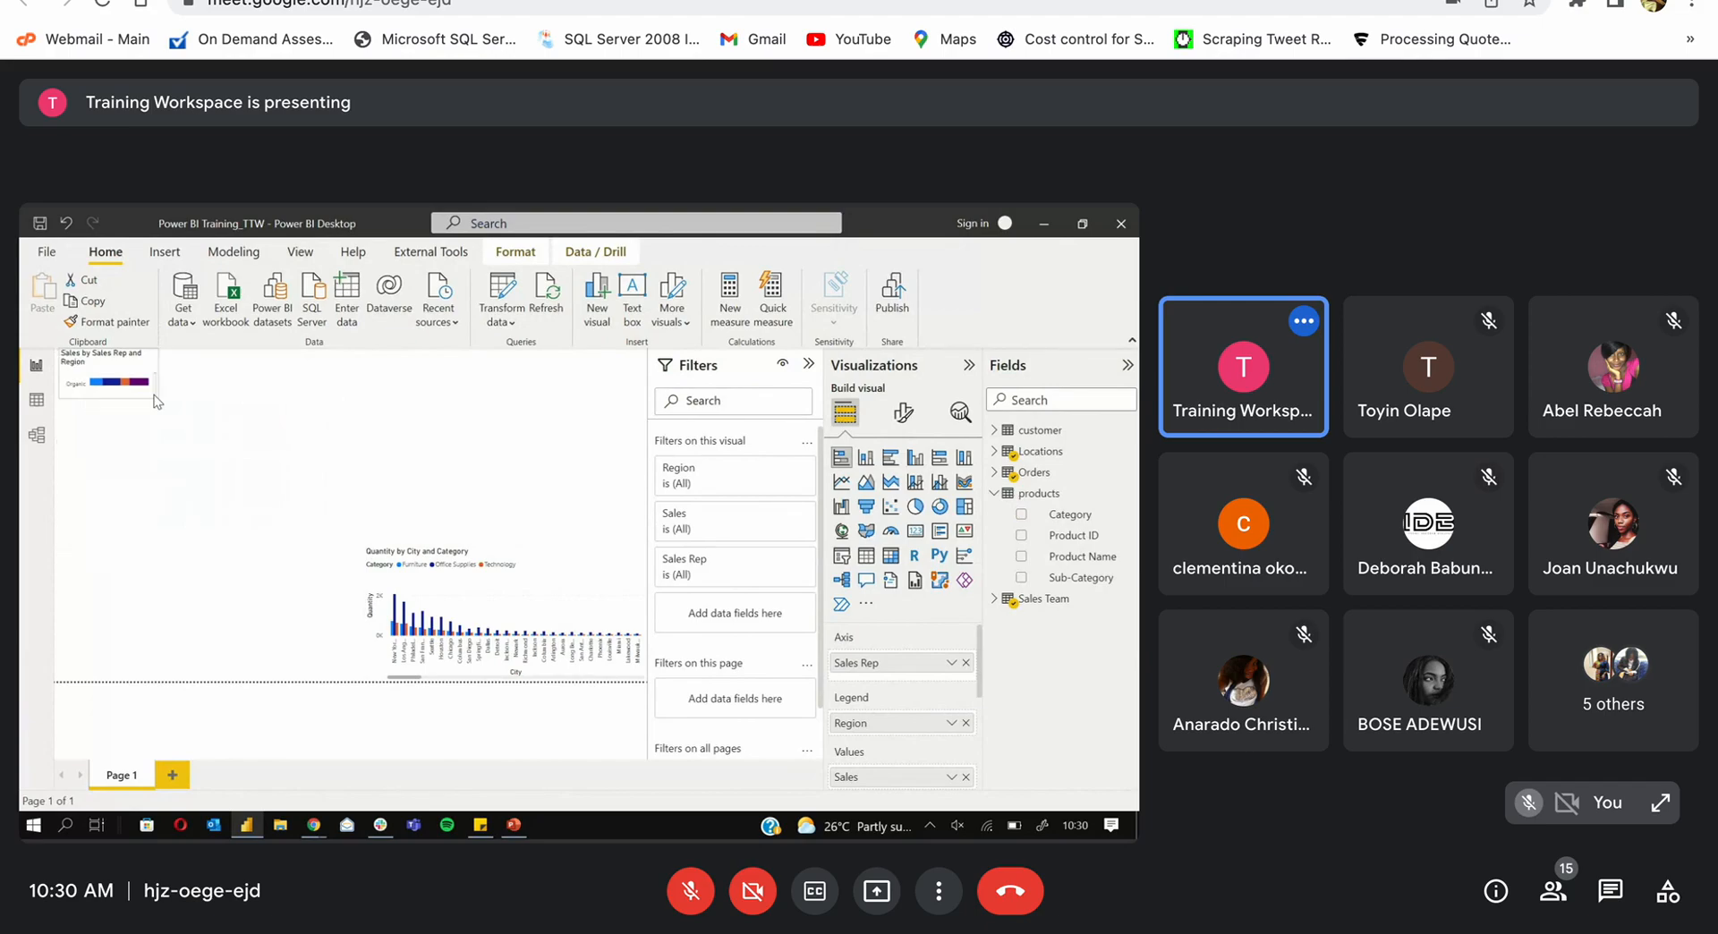
{"action": "left_click", "coordinate": [394, 593]}
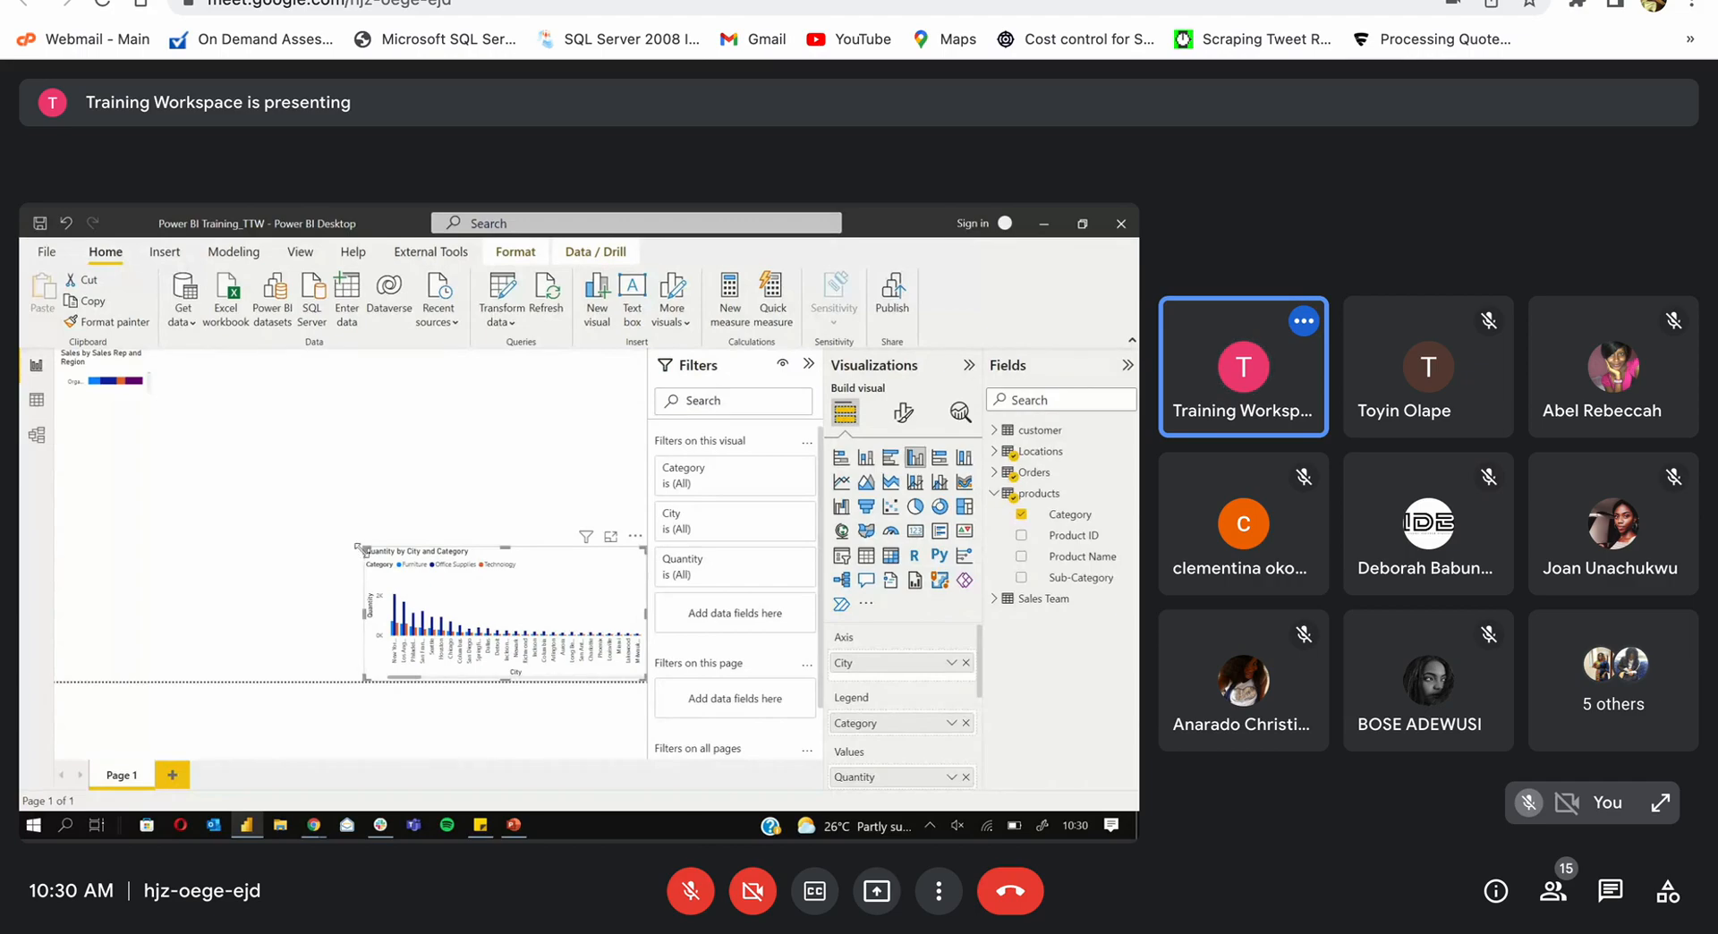
{"action": "left_click_drag", "start_coordinate": [362, 550], "coordinate": [177, 425]}
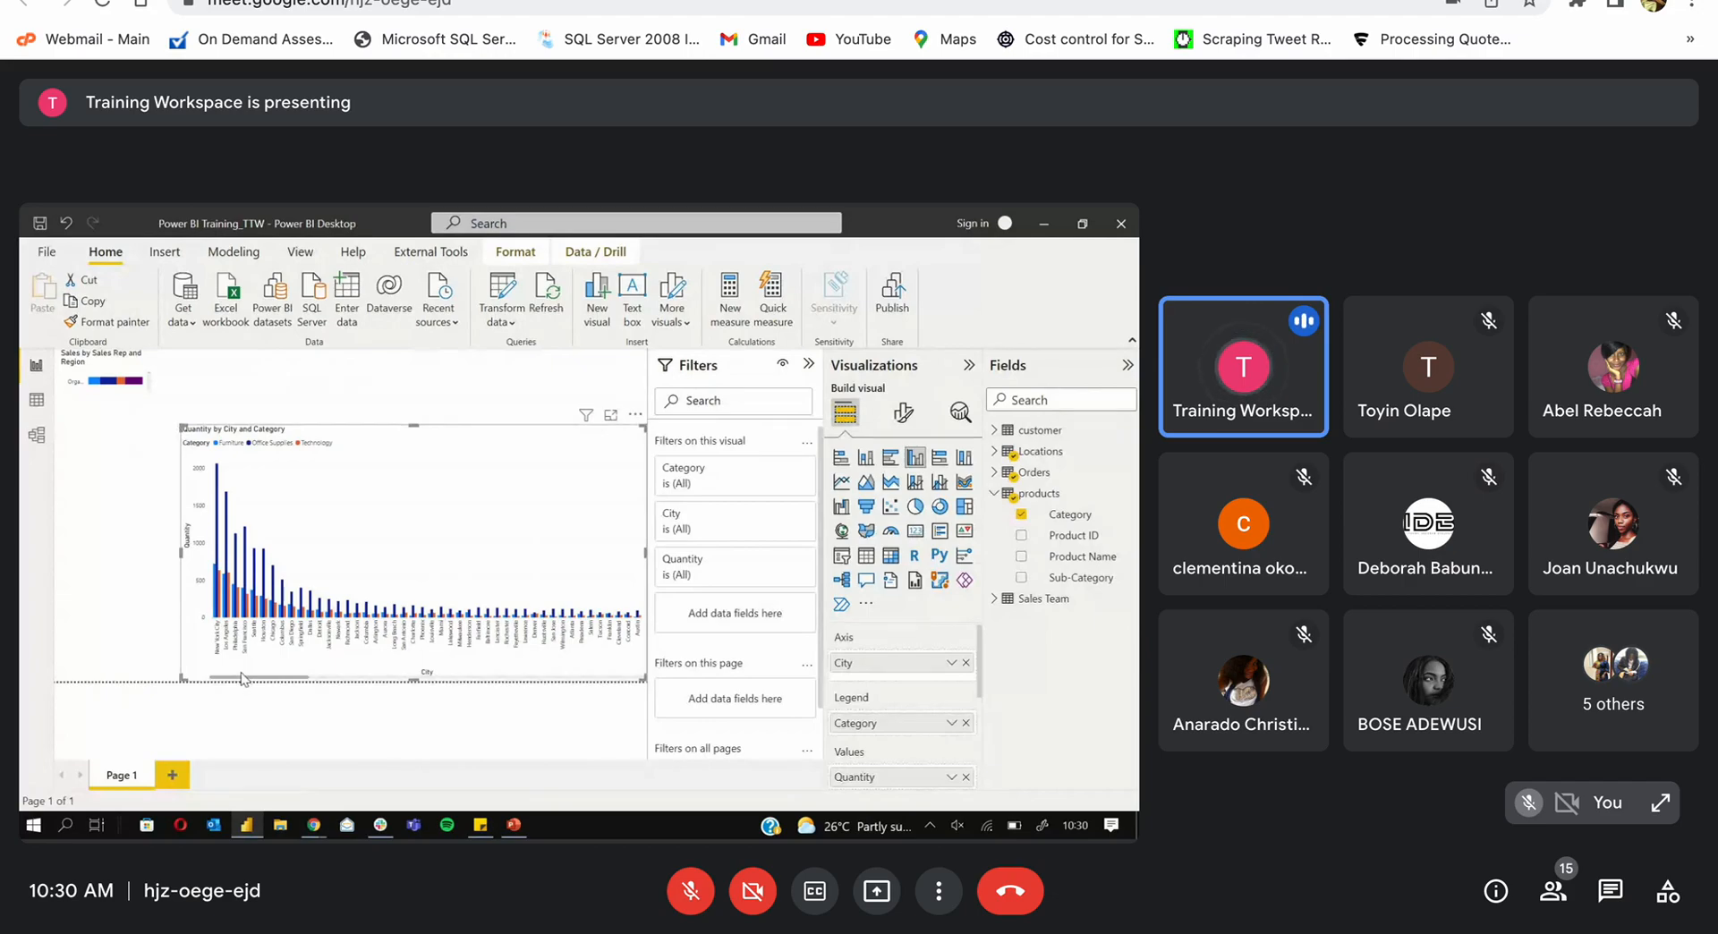
{"action": "left_click_drag", "start_coordinate": [302, 678], "coordinate": [363, 669]}
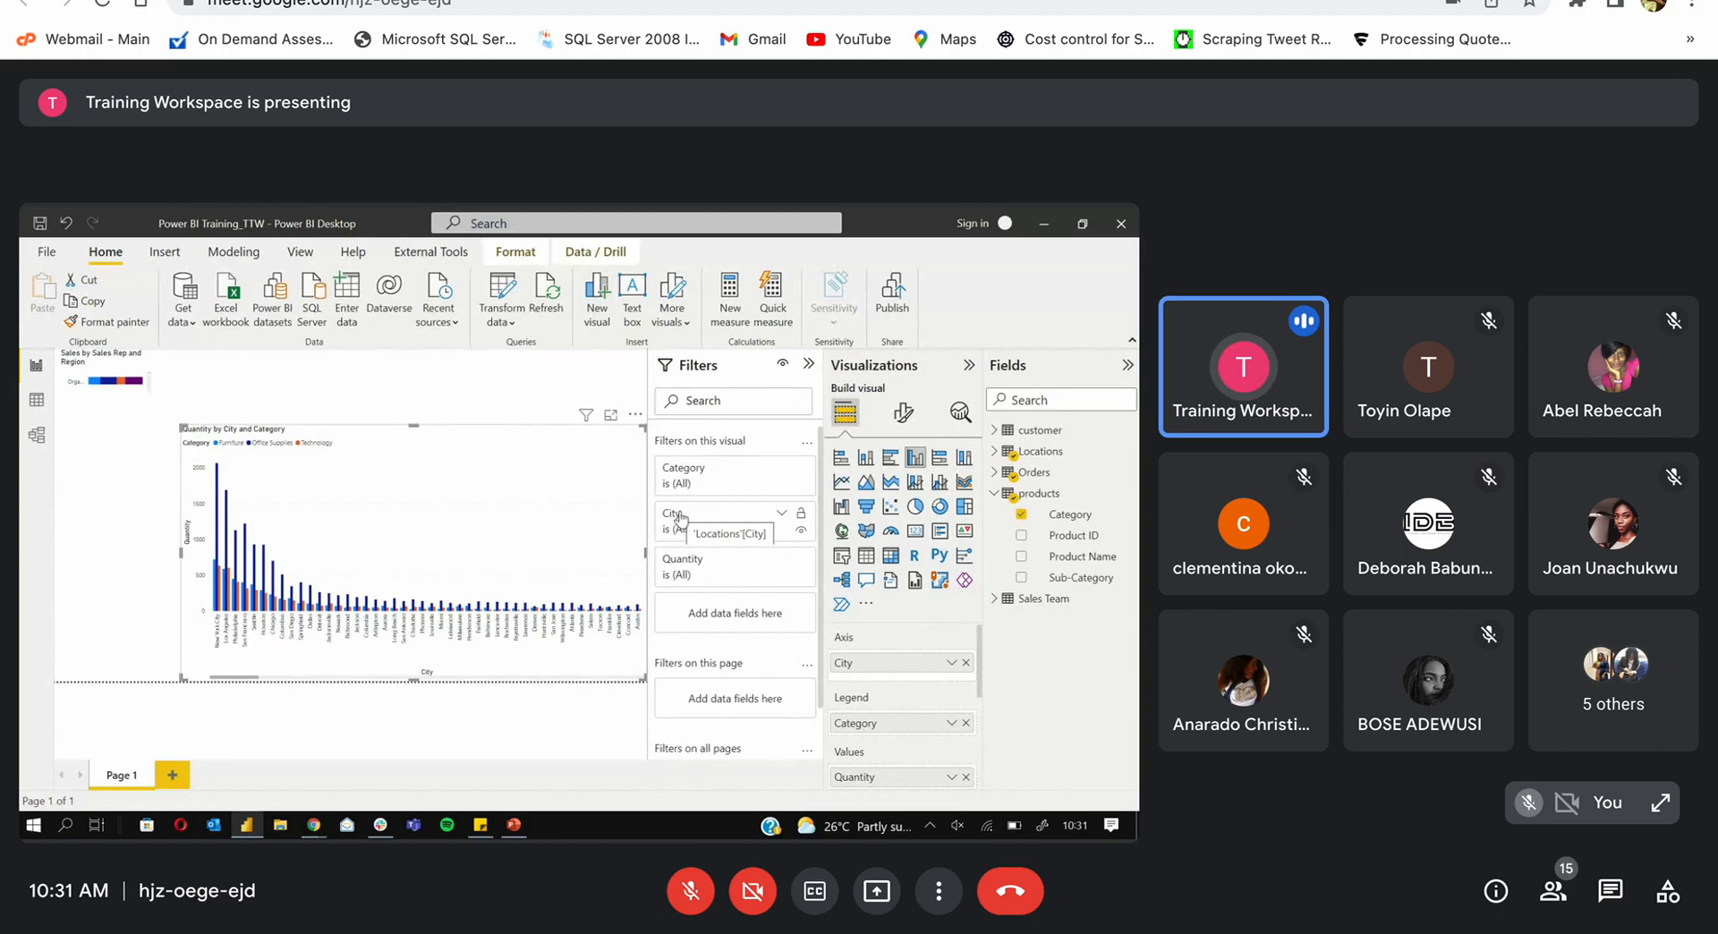
Step: Expand the City filter, test Aberdeen and Akron, then untick both to show all cities
{"action": "left_click", "coordinate": [782, 517]}
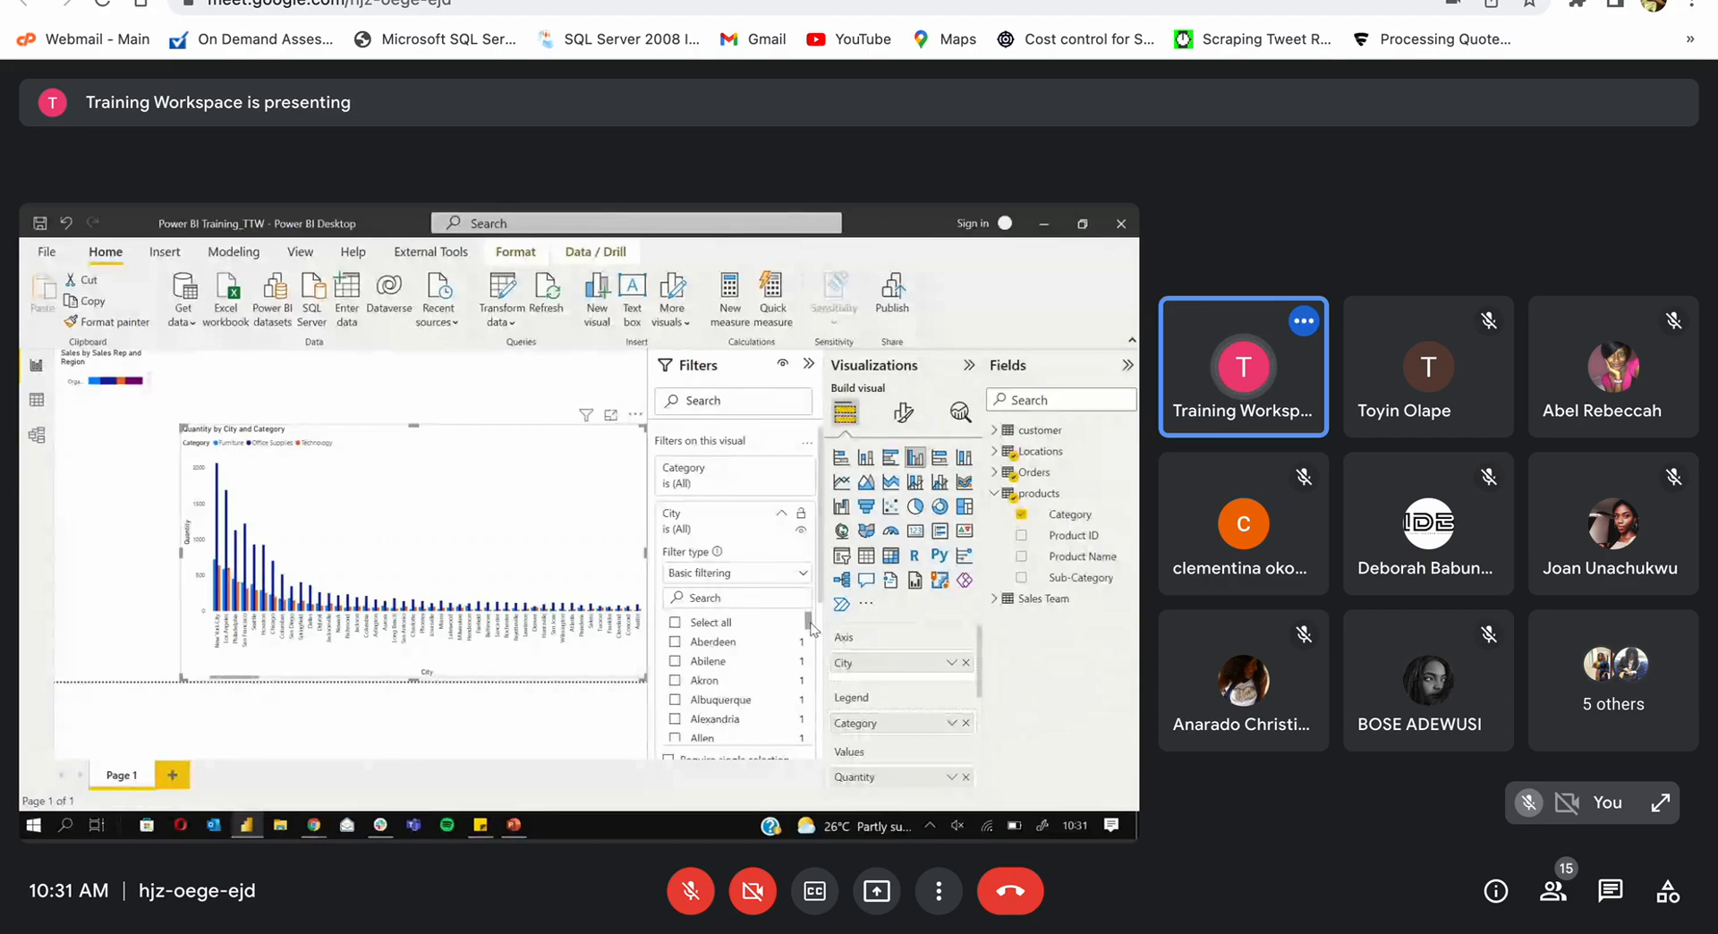
{"action": "left_click_drag", "start_coordinate": [809, 629], "coordinate": [810, 619]}
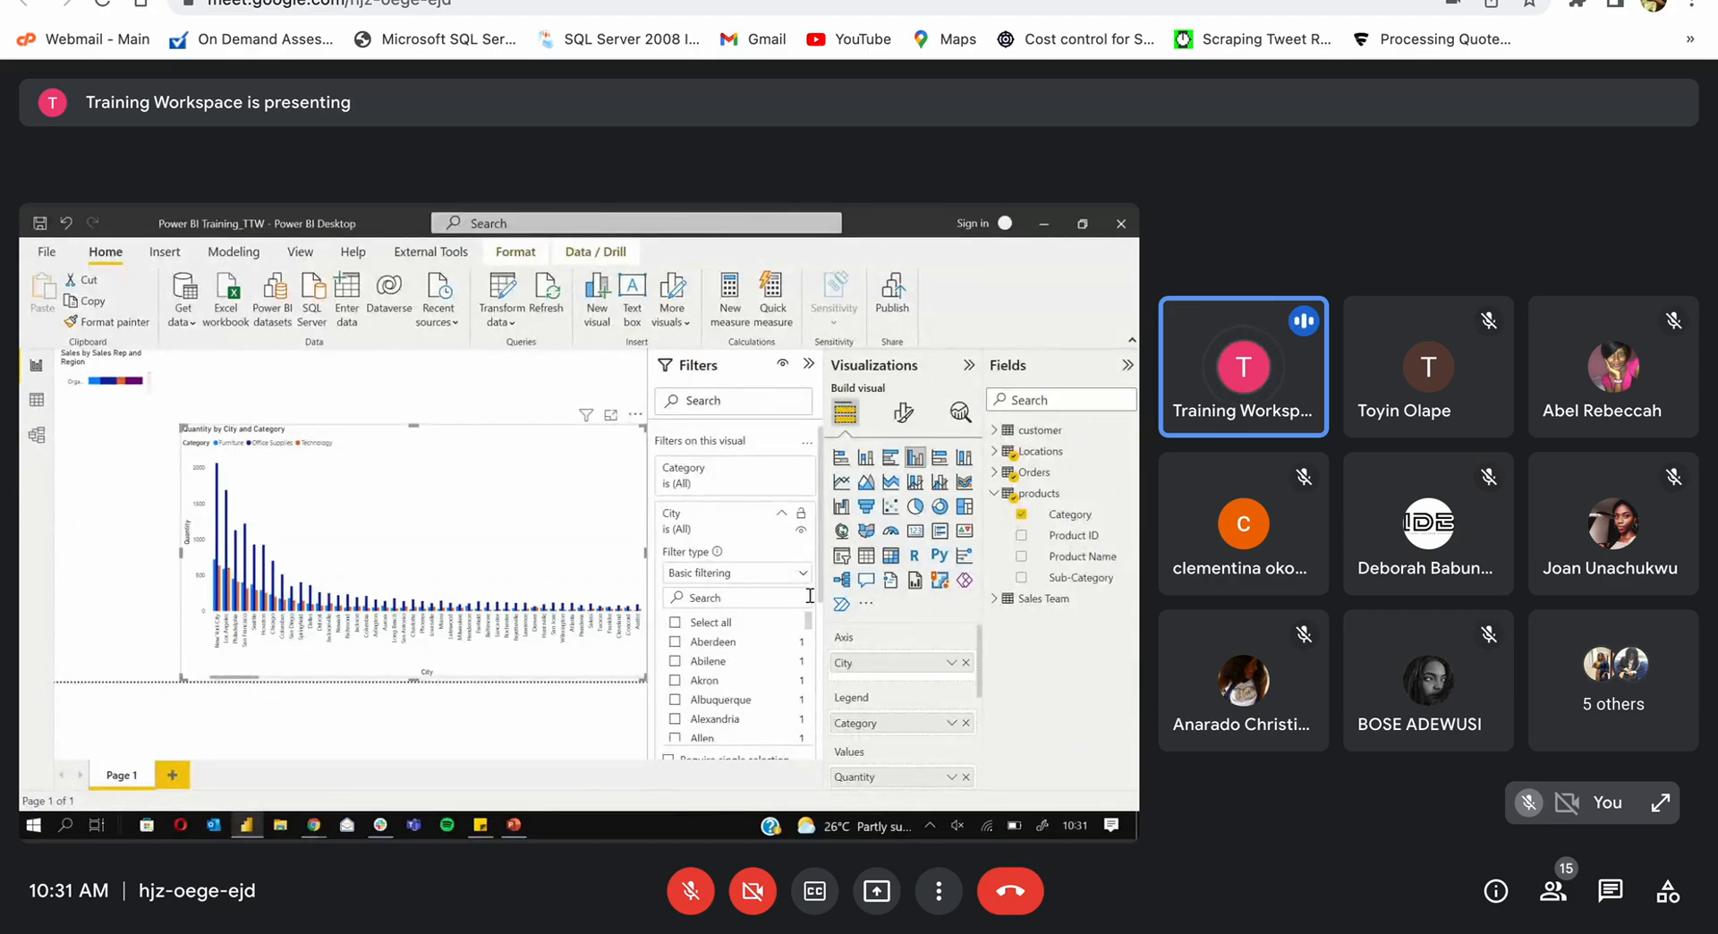
{"action": "left_click", "coordinate": [675, 643]}
{"action": "left_click", "coordinate": [676, 681]}
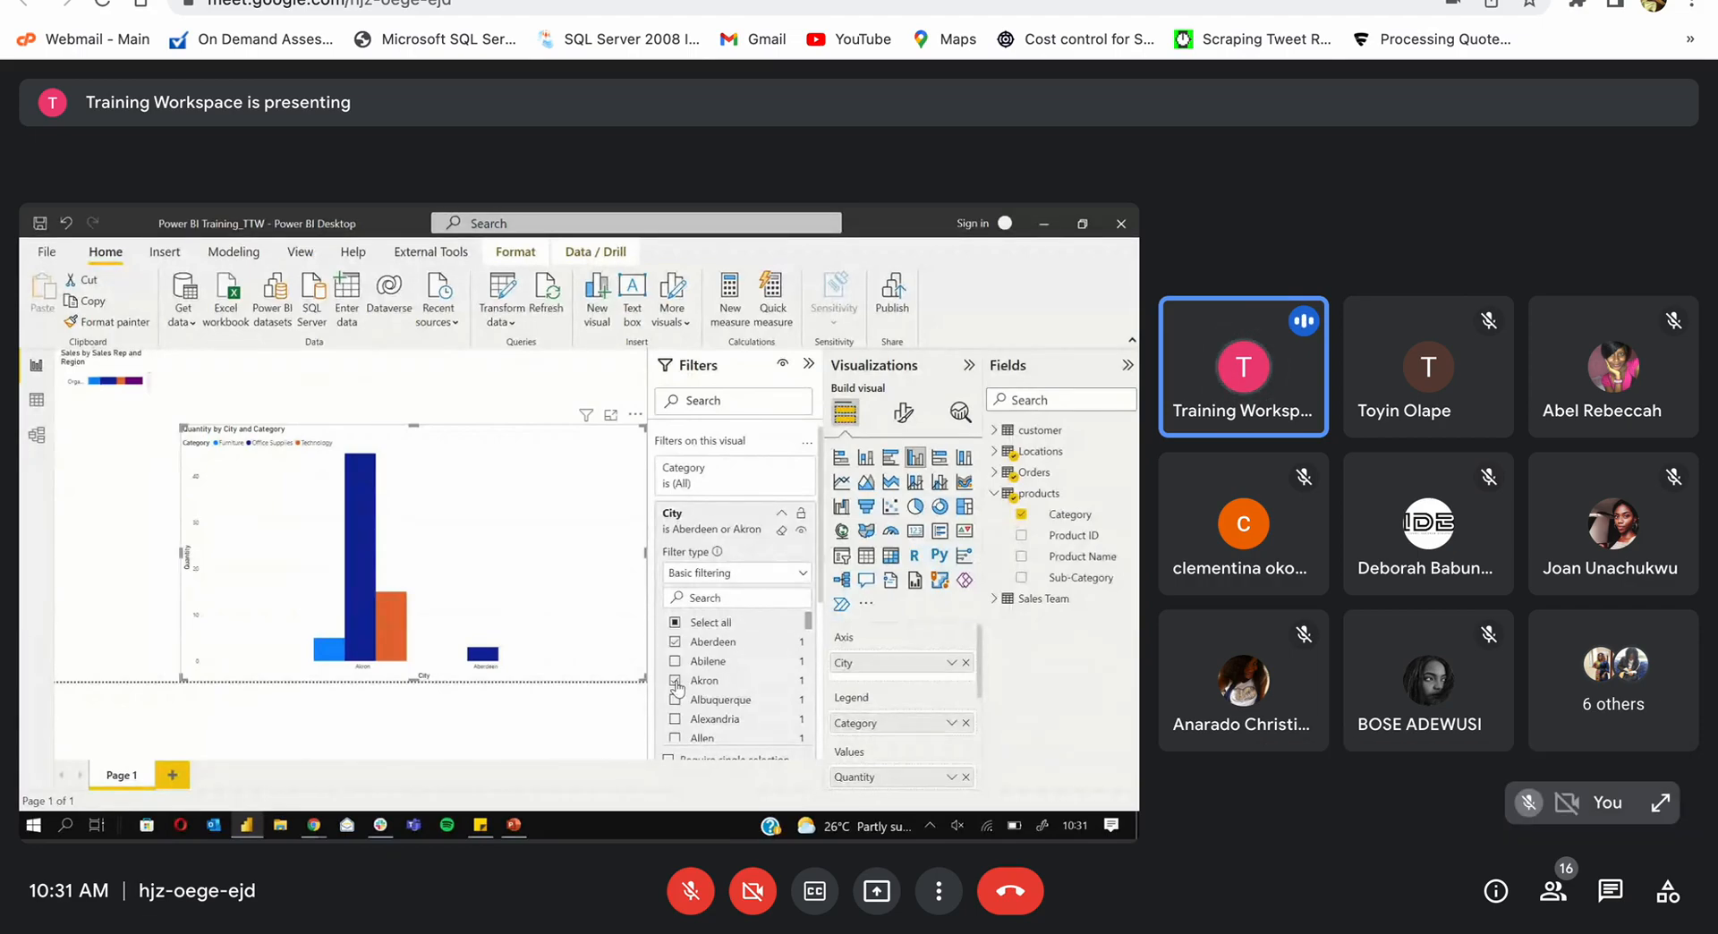
{"action": "left_click", "coordinate": [675, 681]}
{"action": "left_click", "coordinate": [676, 643]}
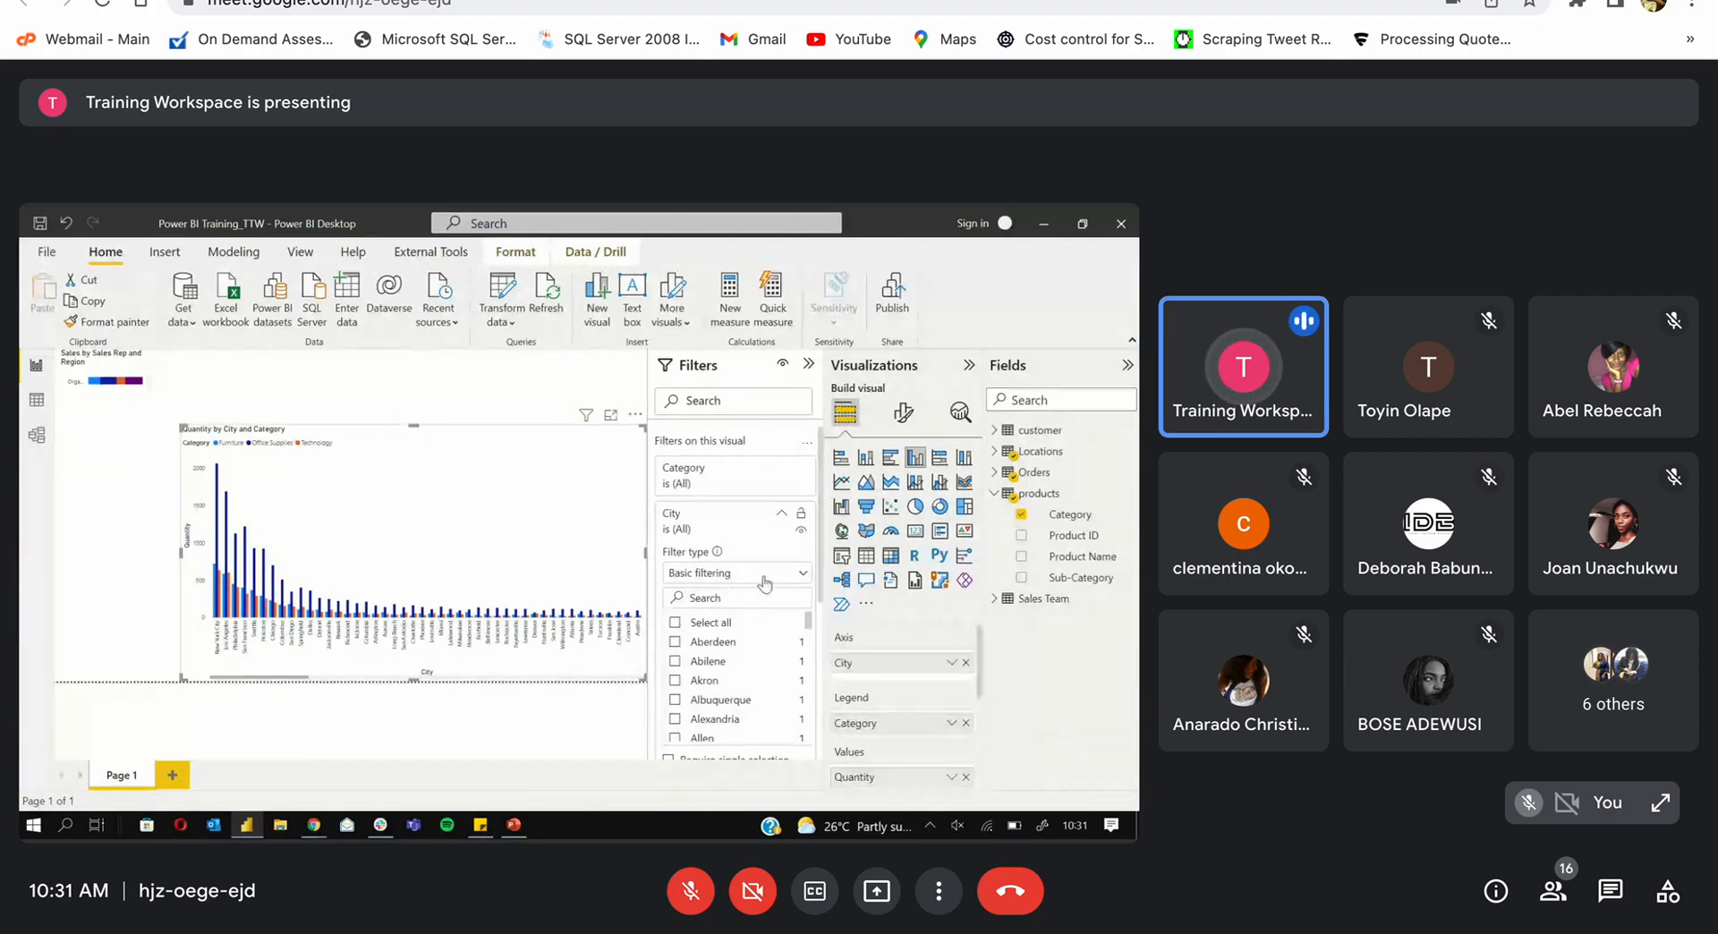
Step: Switch the City filter to Top N showing the top 10 items
{"action": "left_click", "coordinate": [802, 575]}
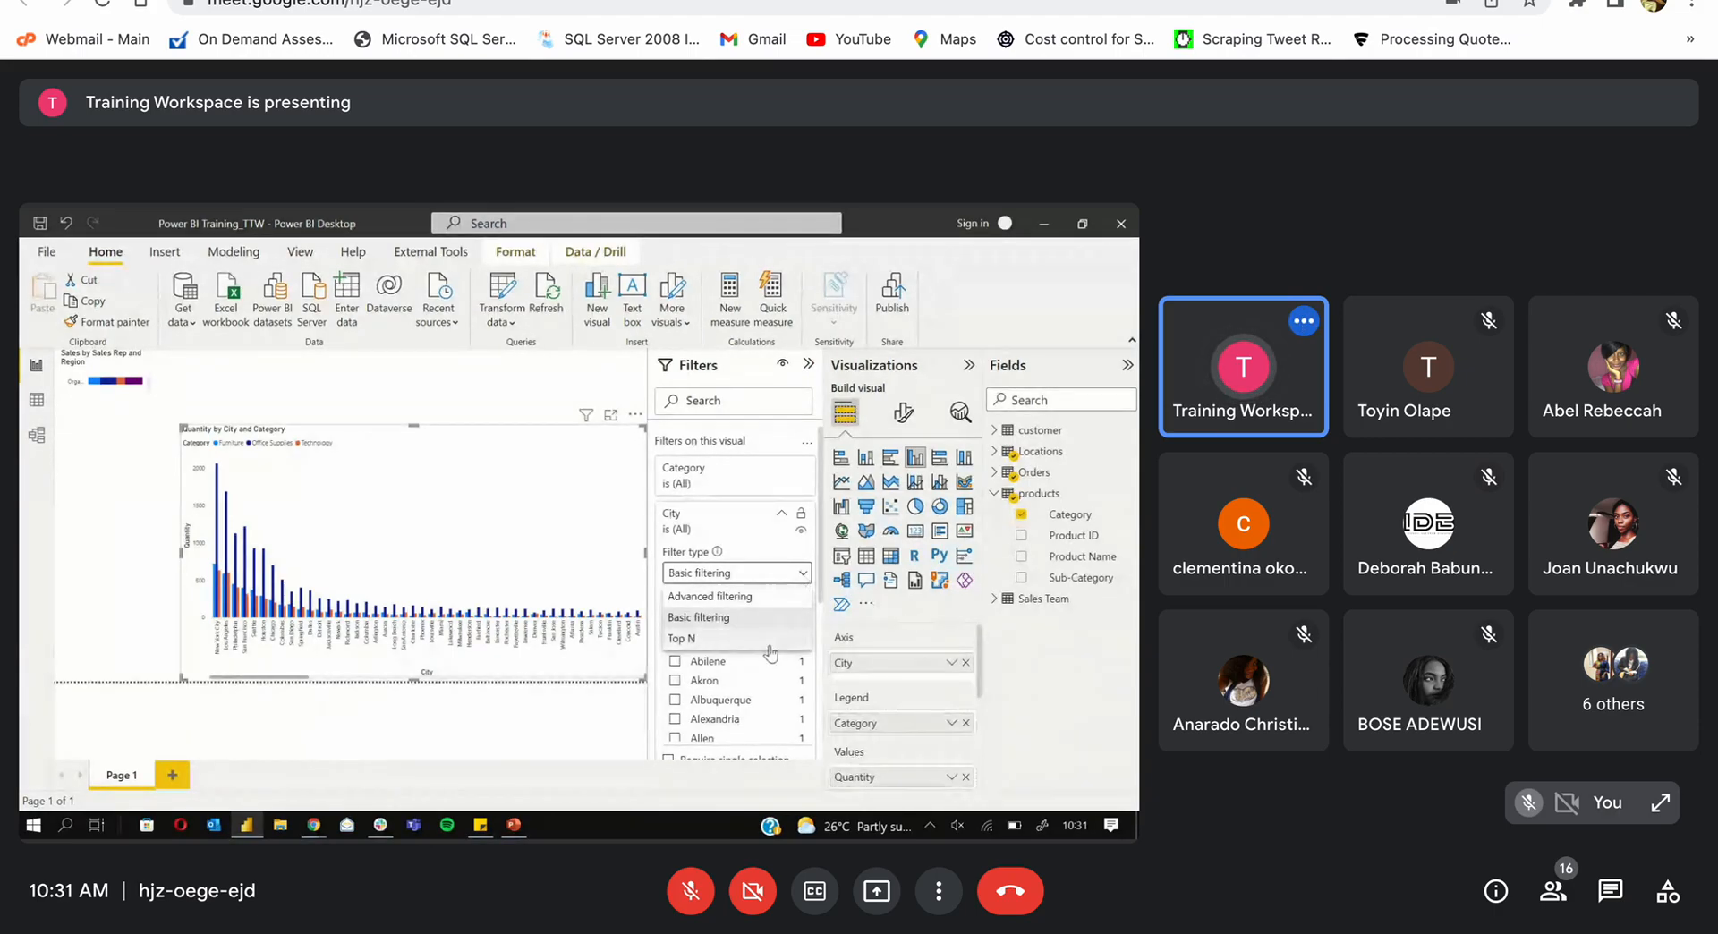
{"action": "left_click", "coordinate": [689, 638]}
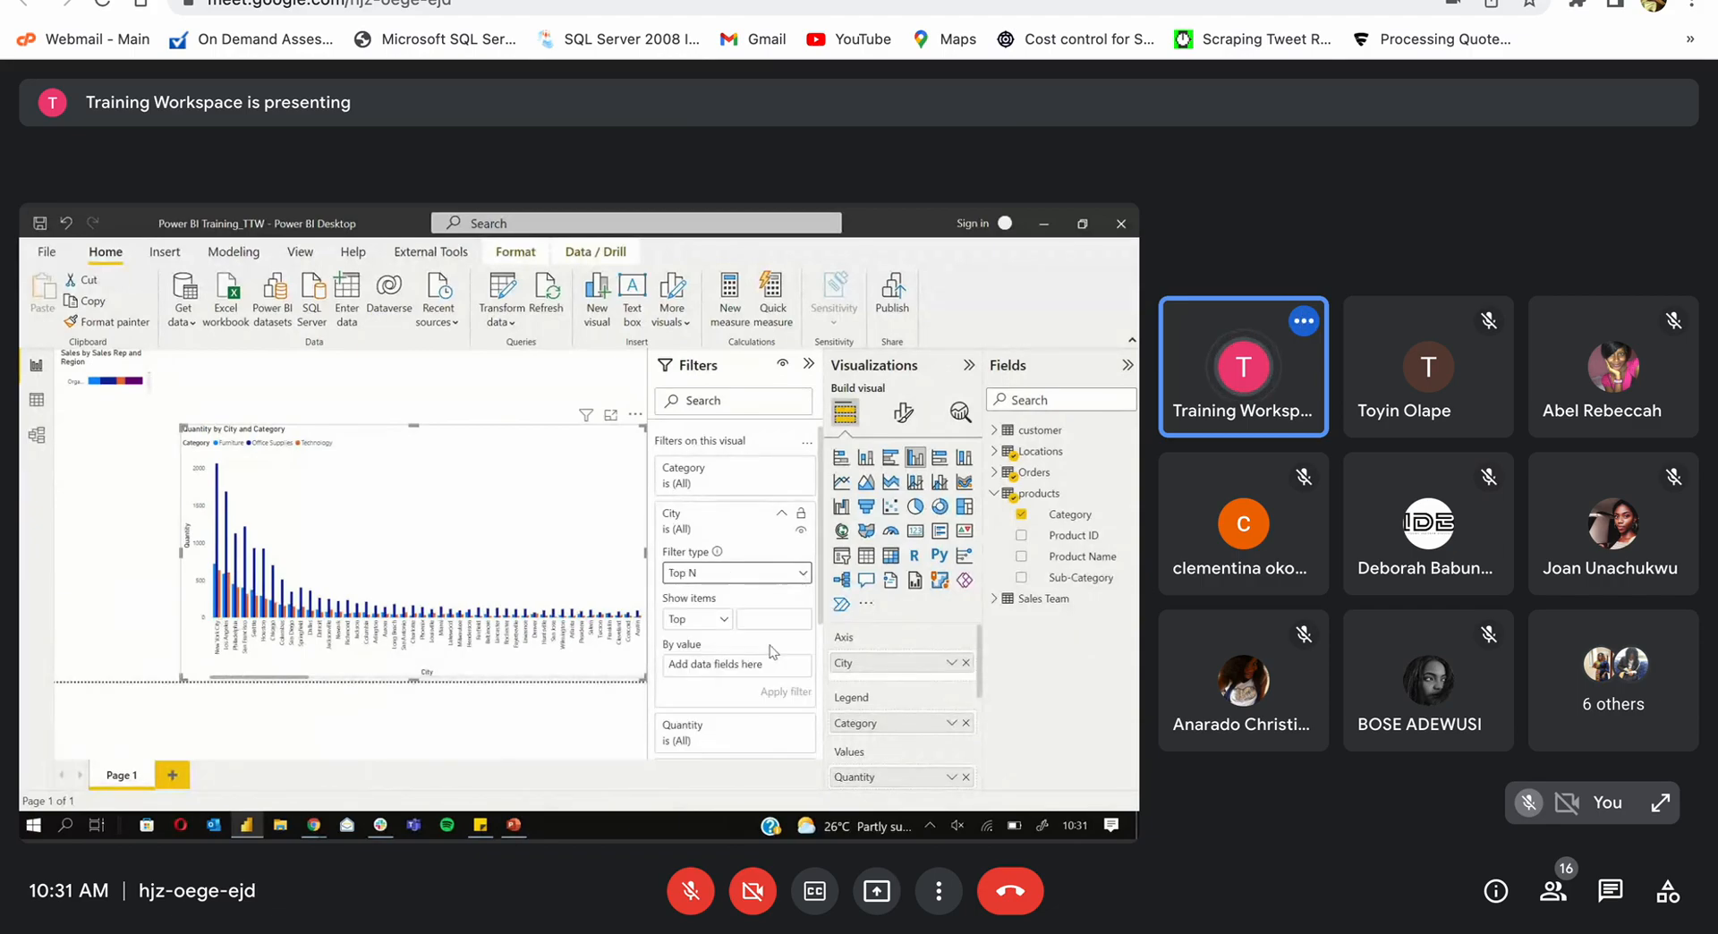
{"action": "left_click", "coordinate": [722, 622]}
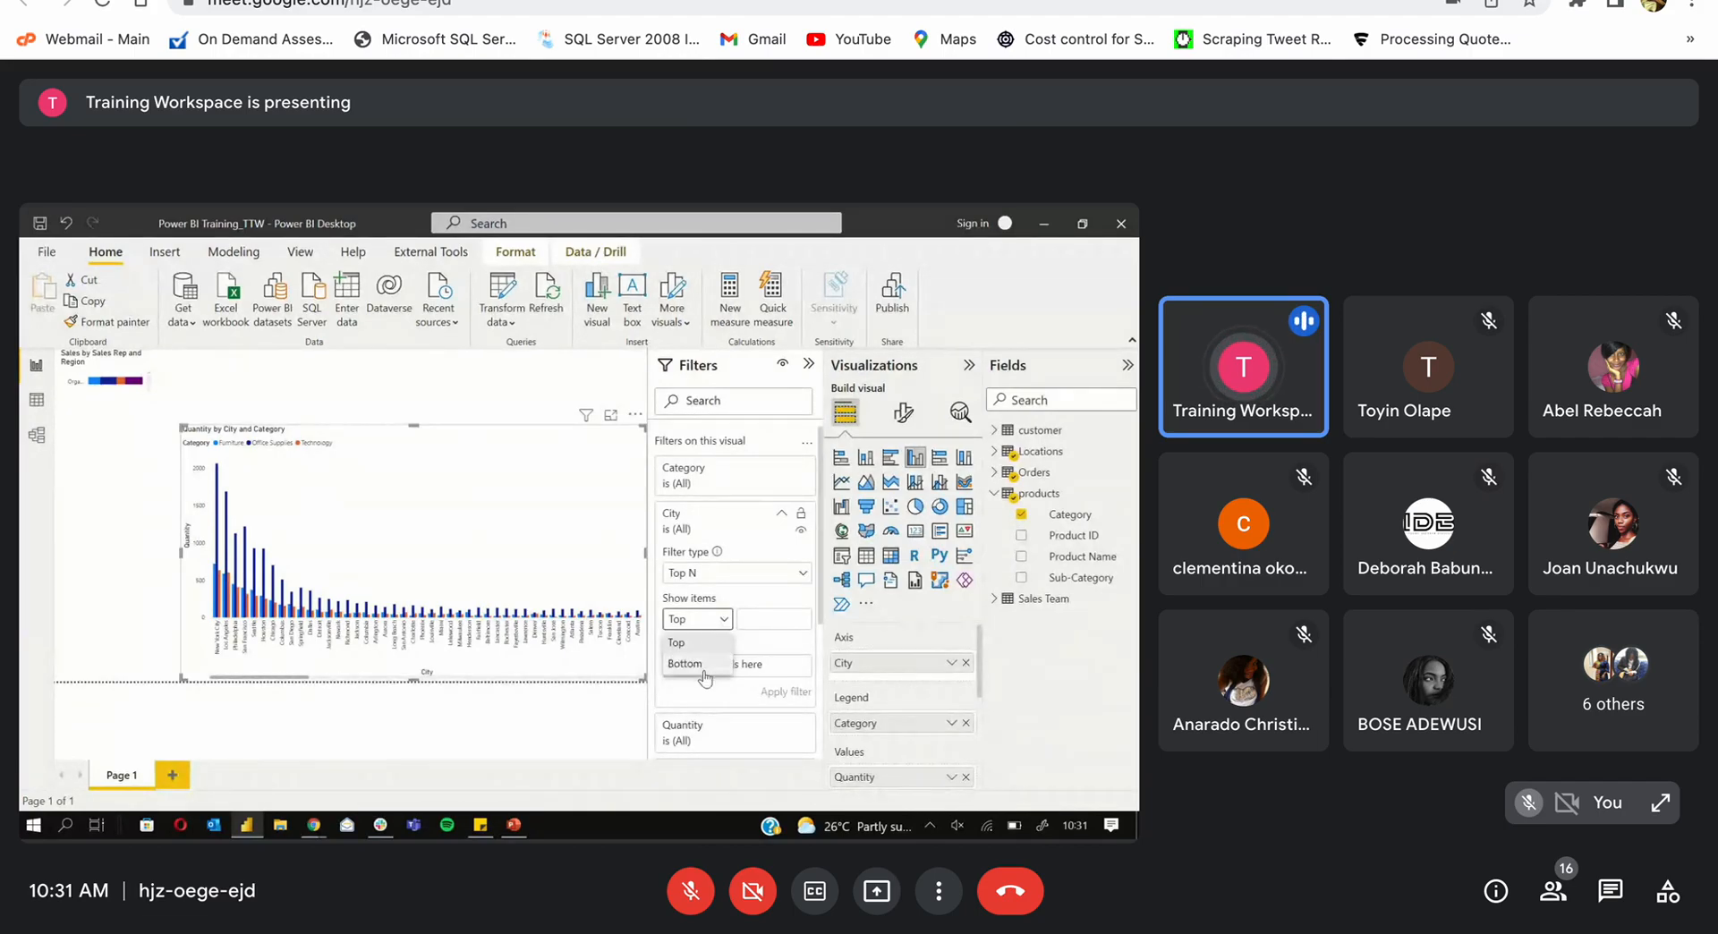
{"action": "left_click", "coordinate": [726, 625]}
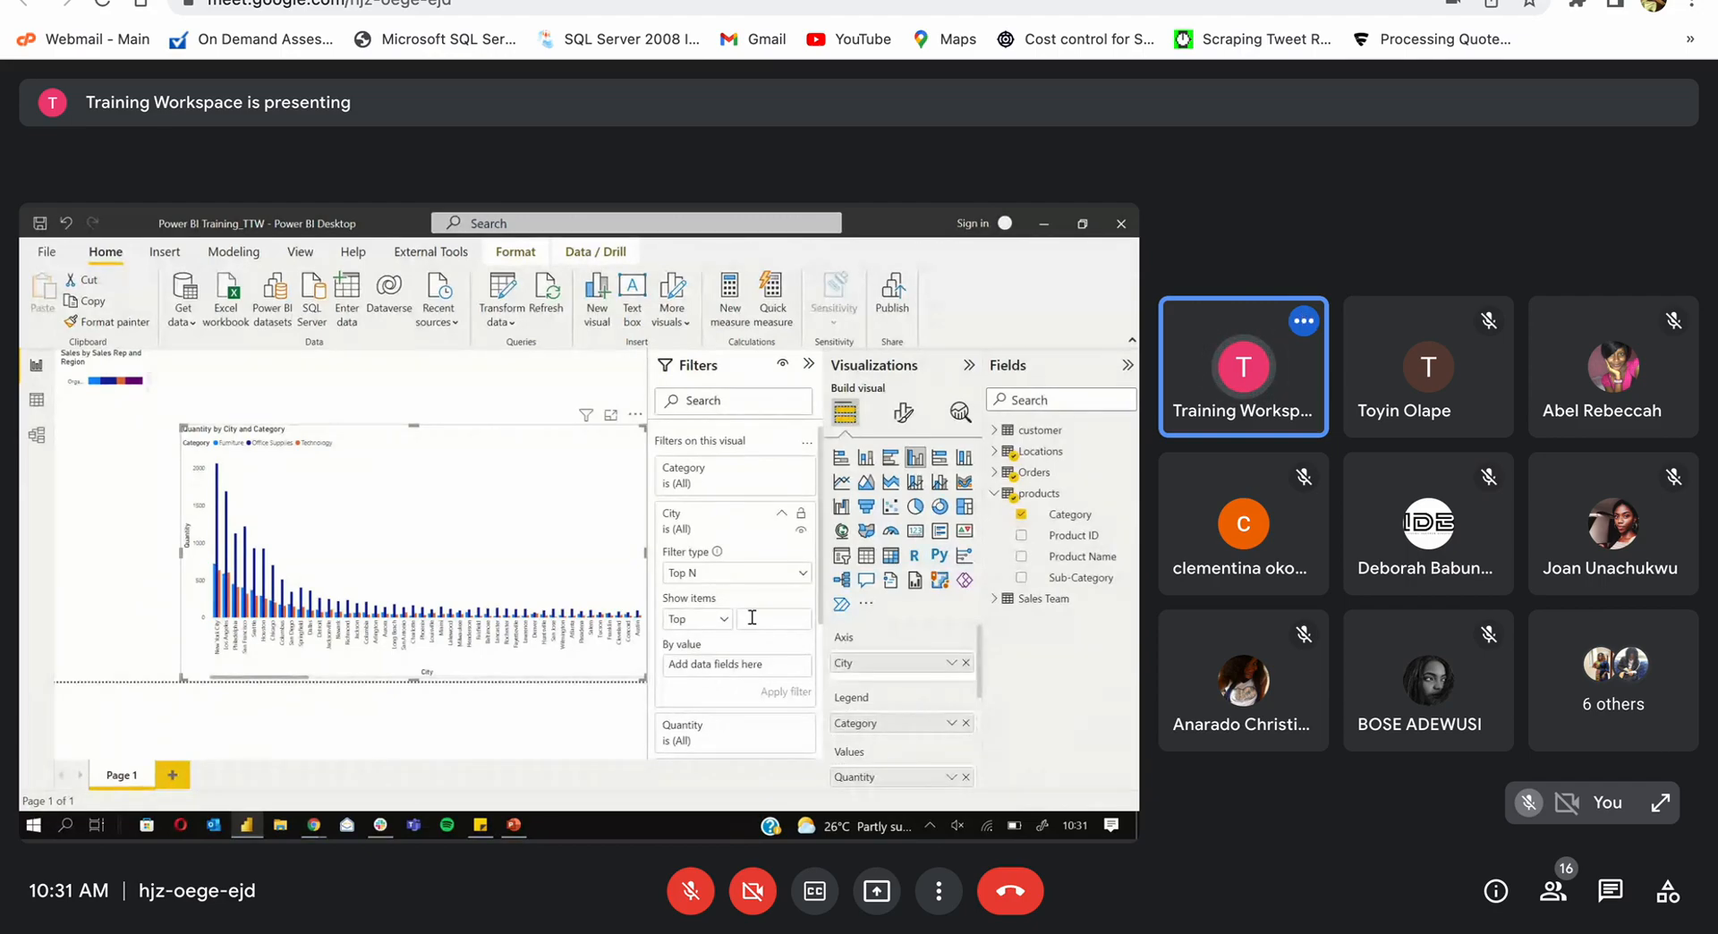
{"action": "left_click", "coordinate": [751, 618]}
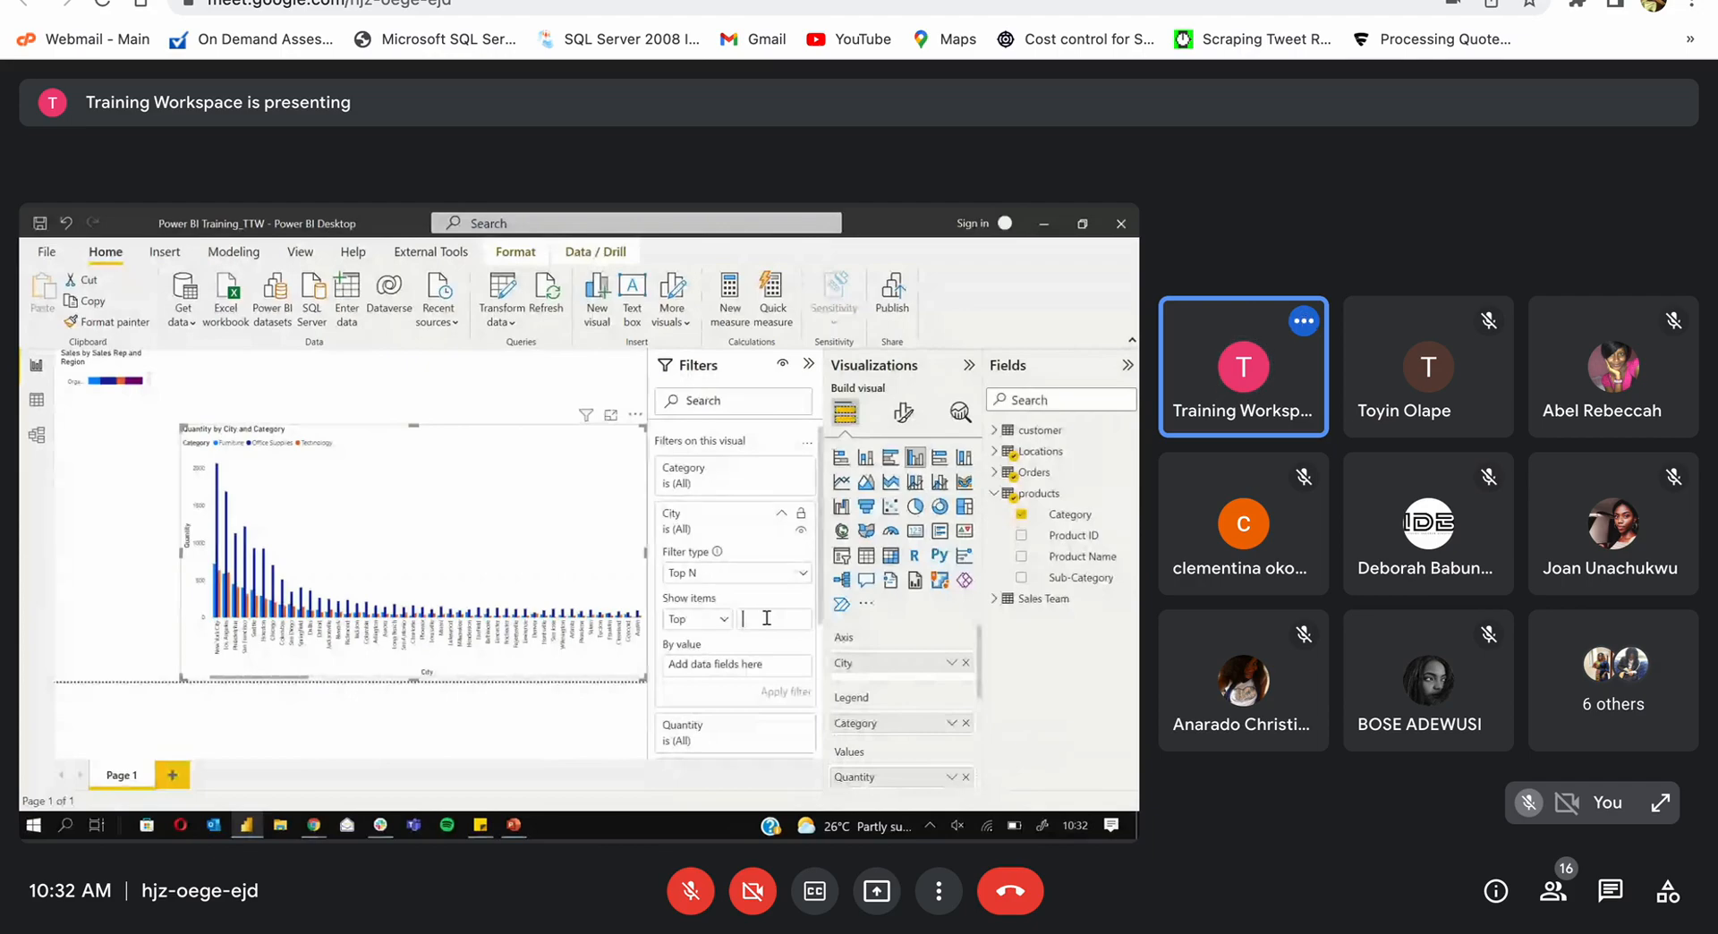
{"action": "type", "text": "10"}
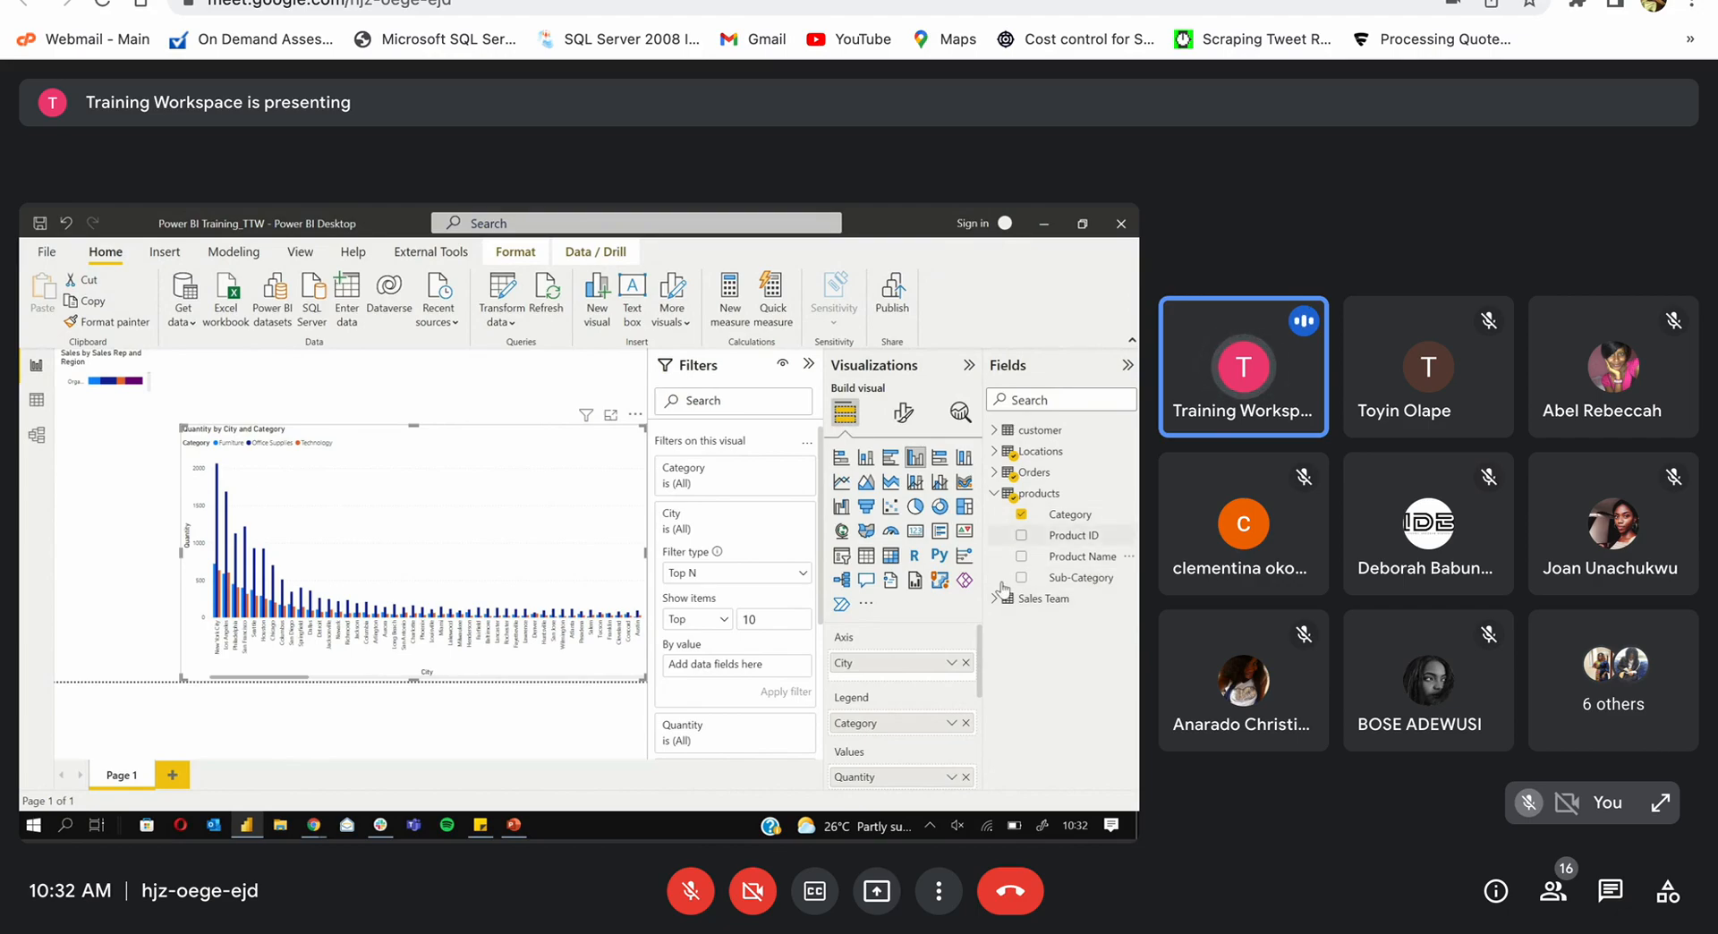
{"action": "left_click", "coordinate": [994, 493]}
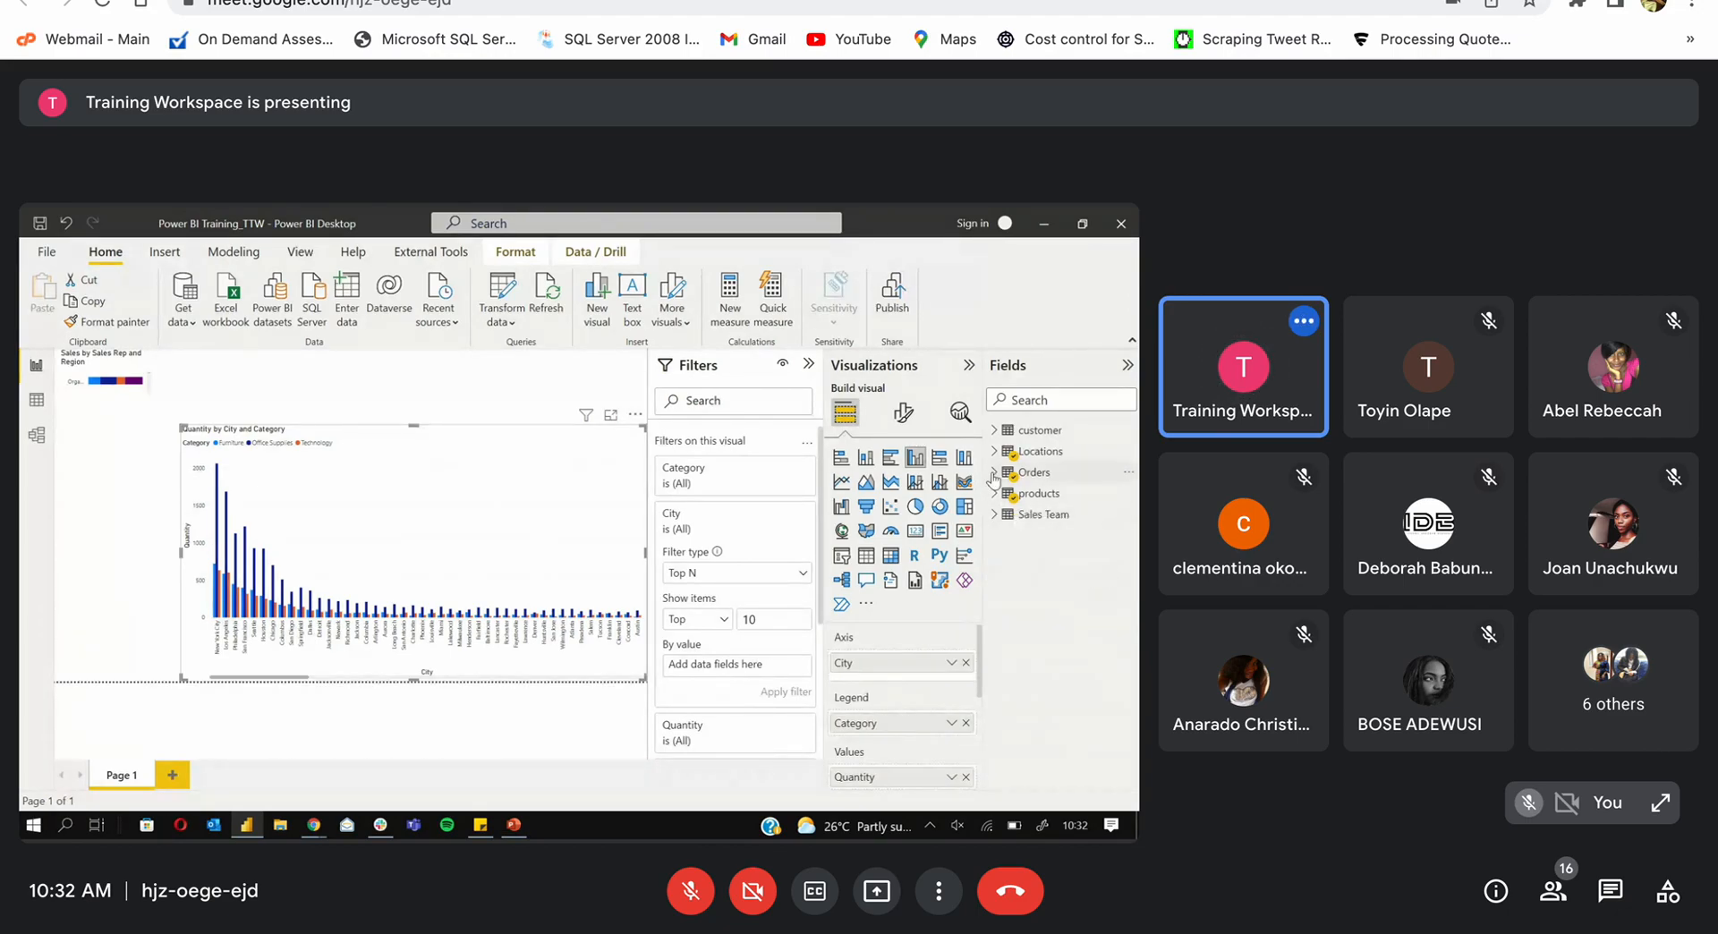
Step: Rank the top 10 cities by Quantity and apply the filter
{"action": "left_click", "coordinate": [993, 473]}
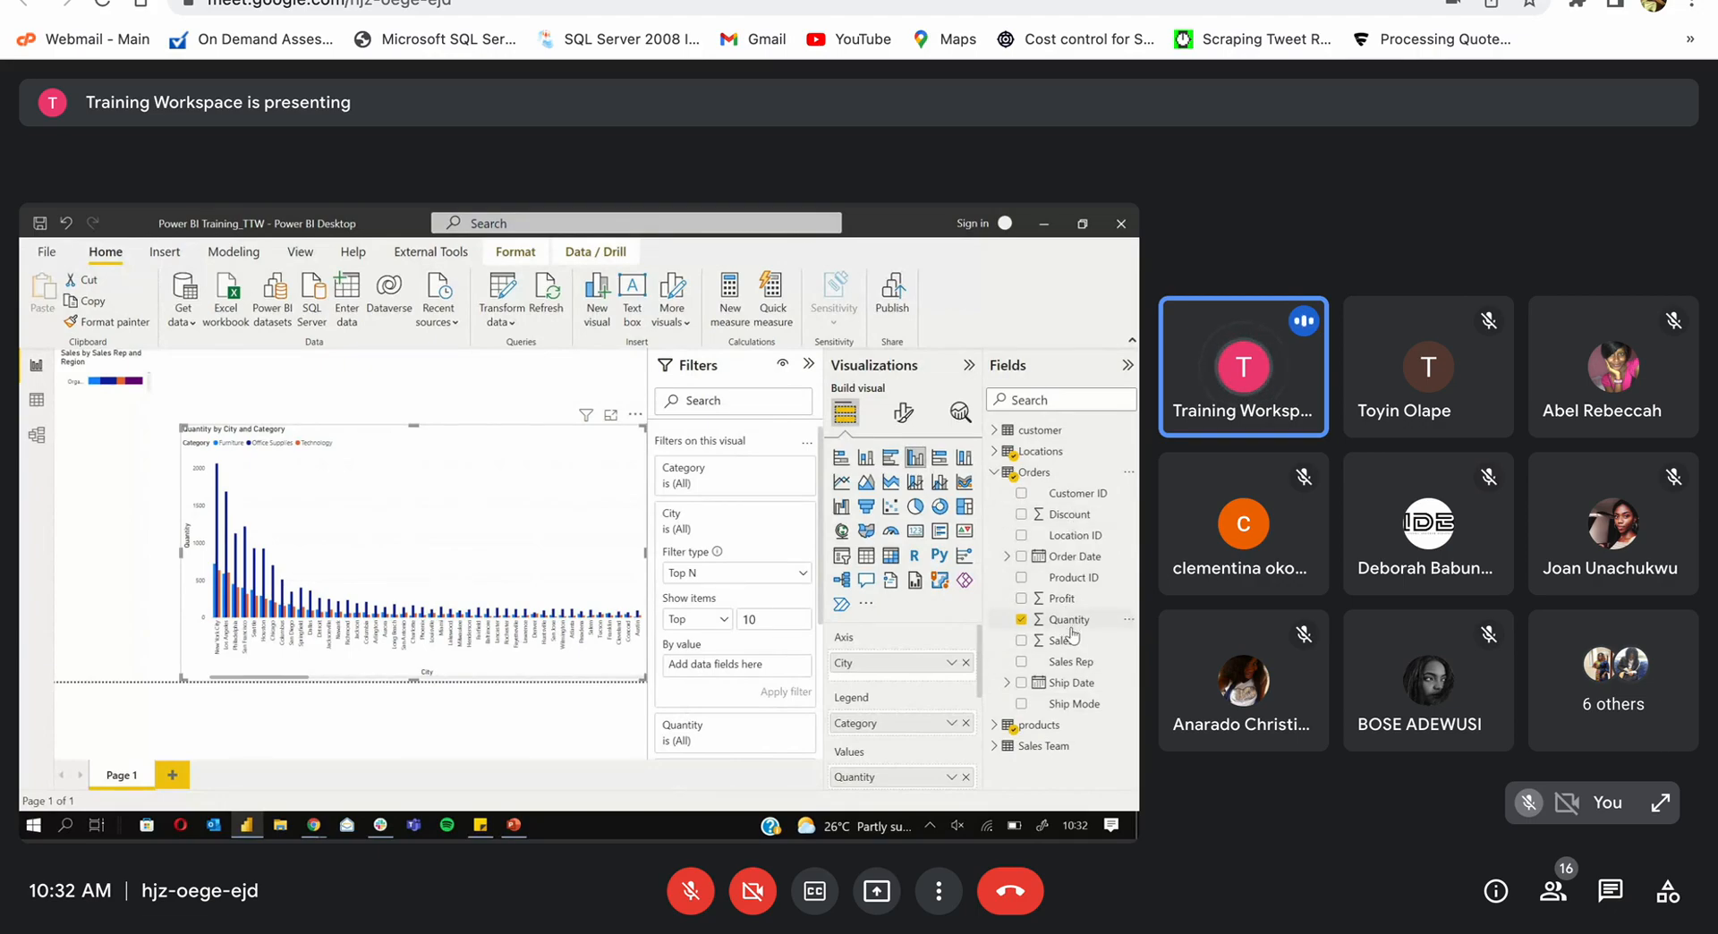
{"action": "left_click_drag", "start_coordinate": [1071, 627], "coordinate": [719, 682]}
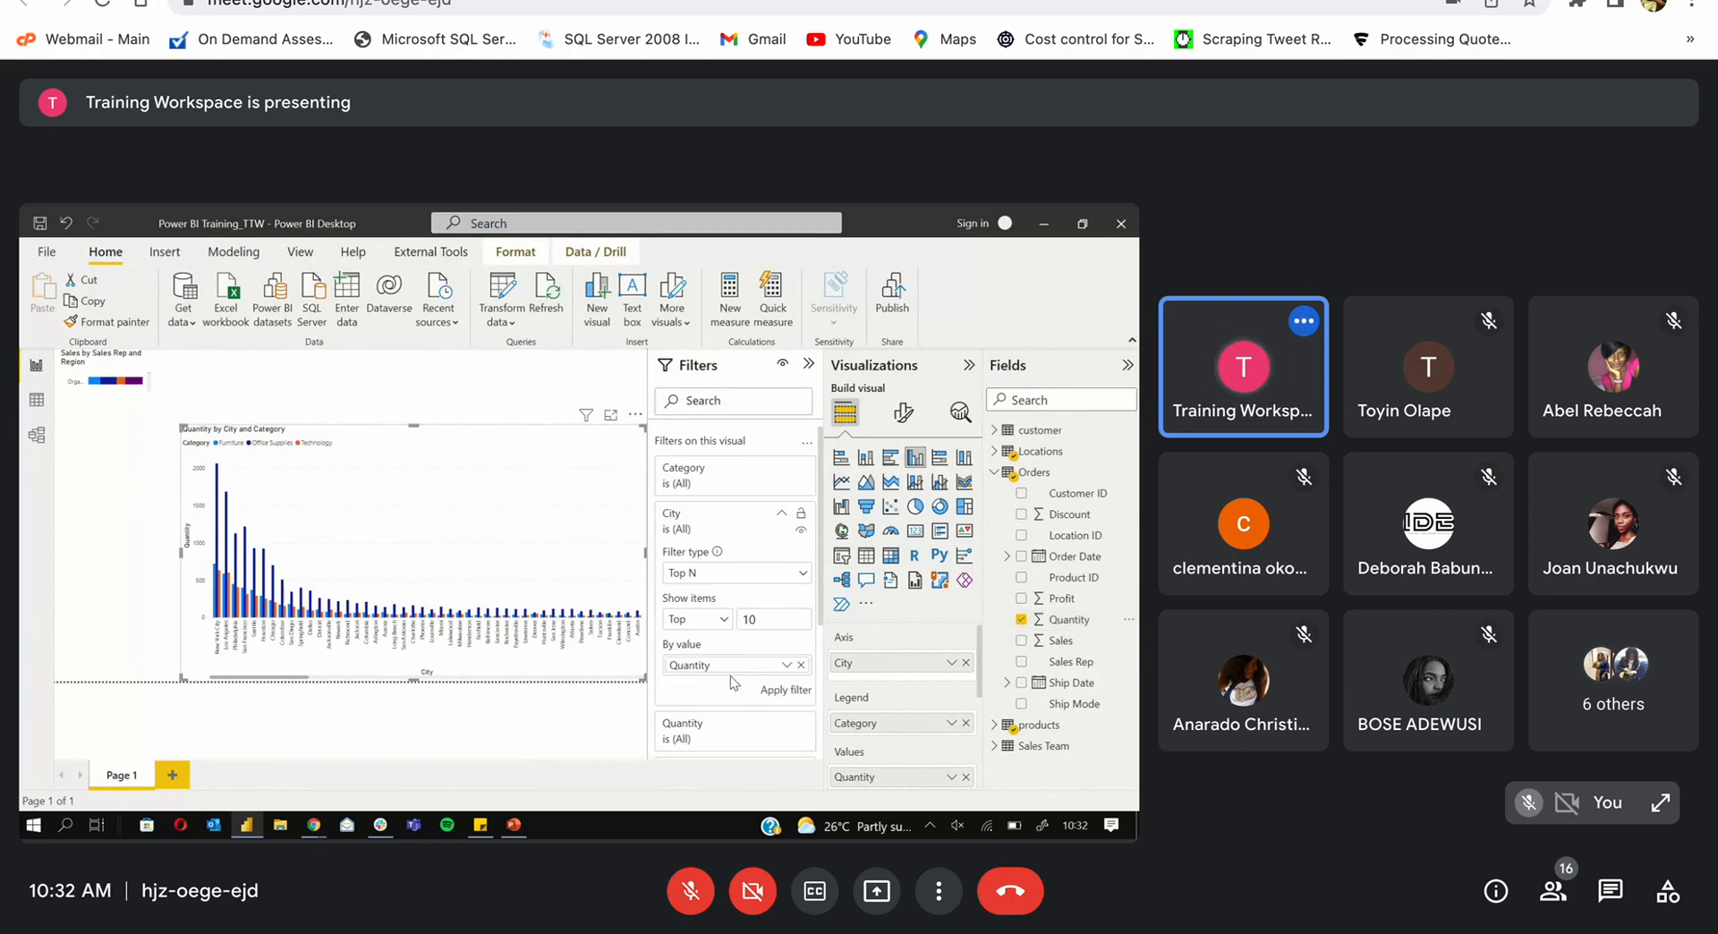
{"action": "left_click", "coordinate": [771, 694]}
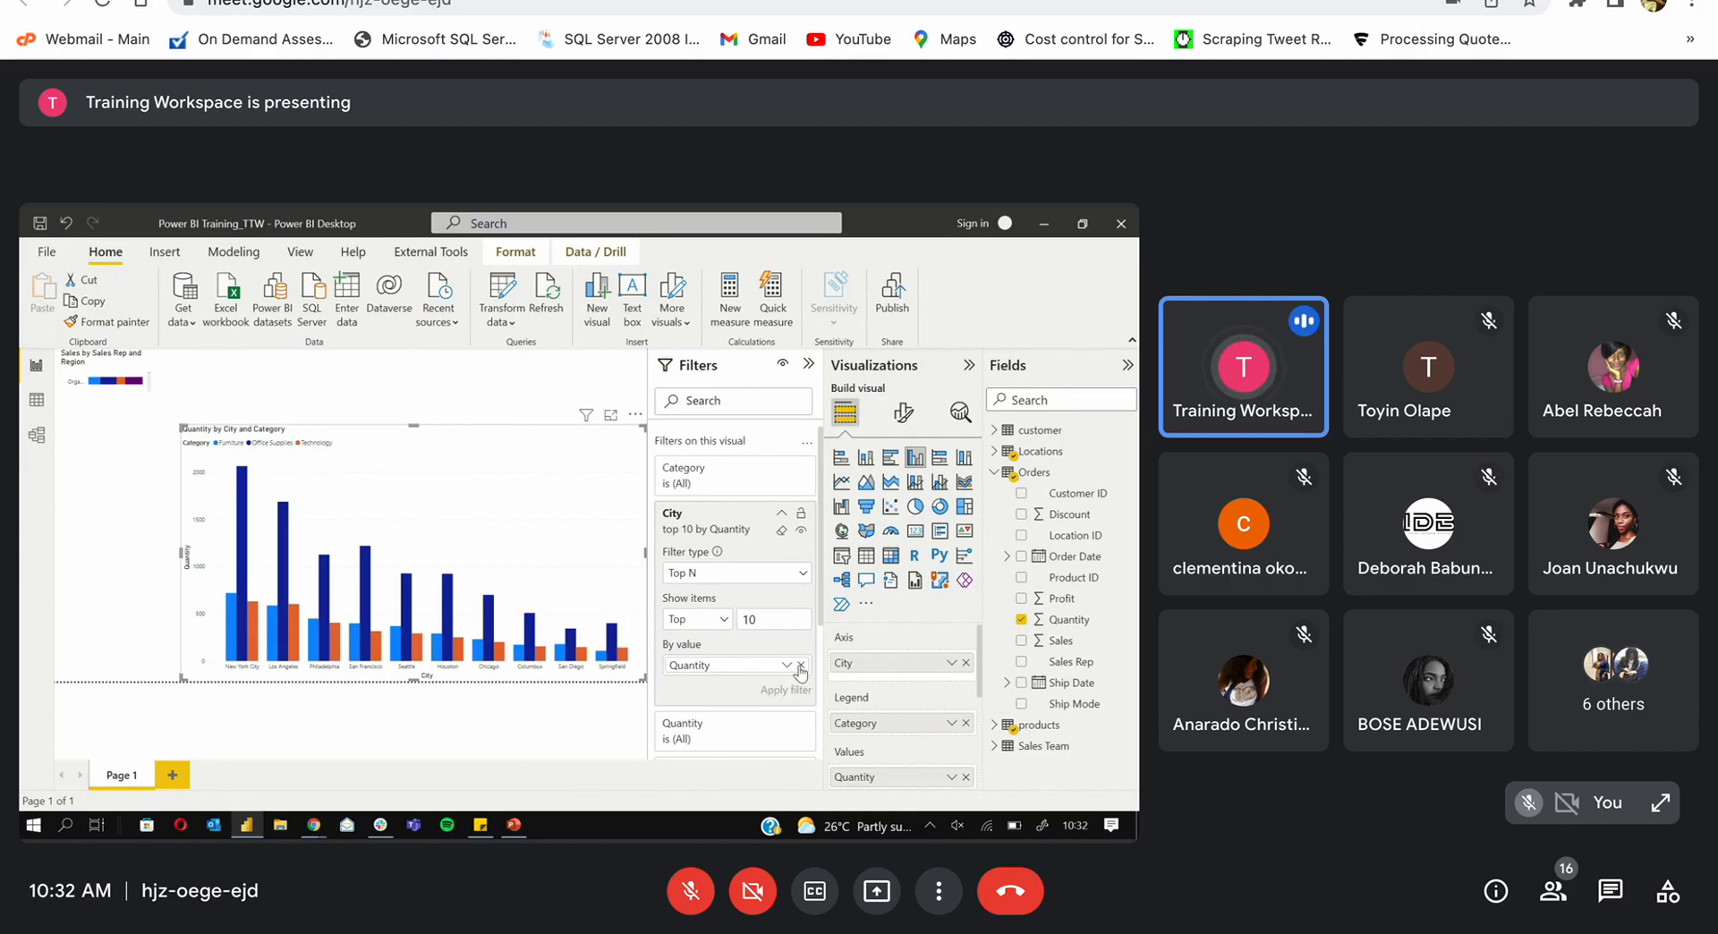
Step: Replace Quantity with Sales as the ranking value and reapply the top 10 filter
{"action": "left_click", "coordinate": [800, 665]}
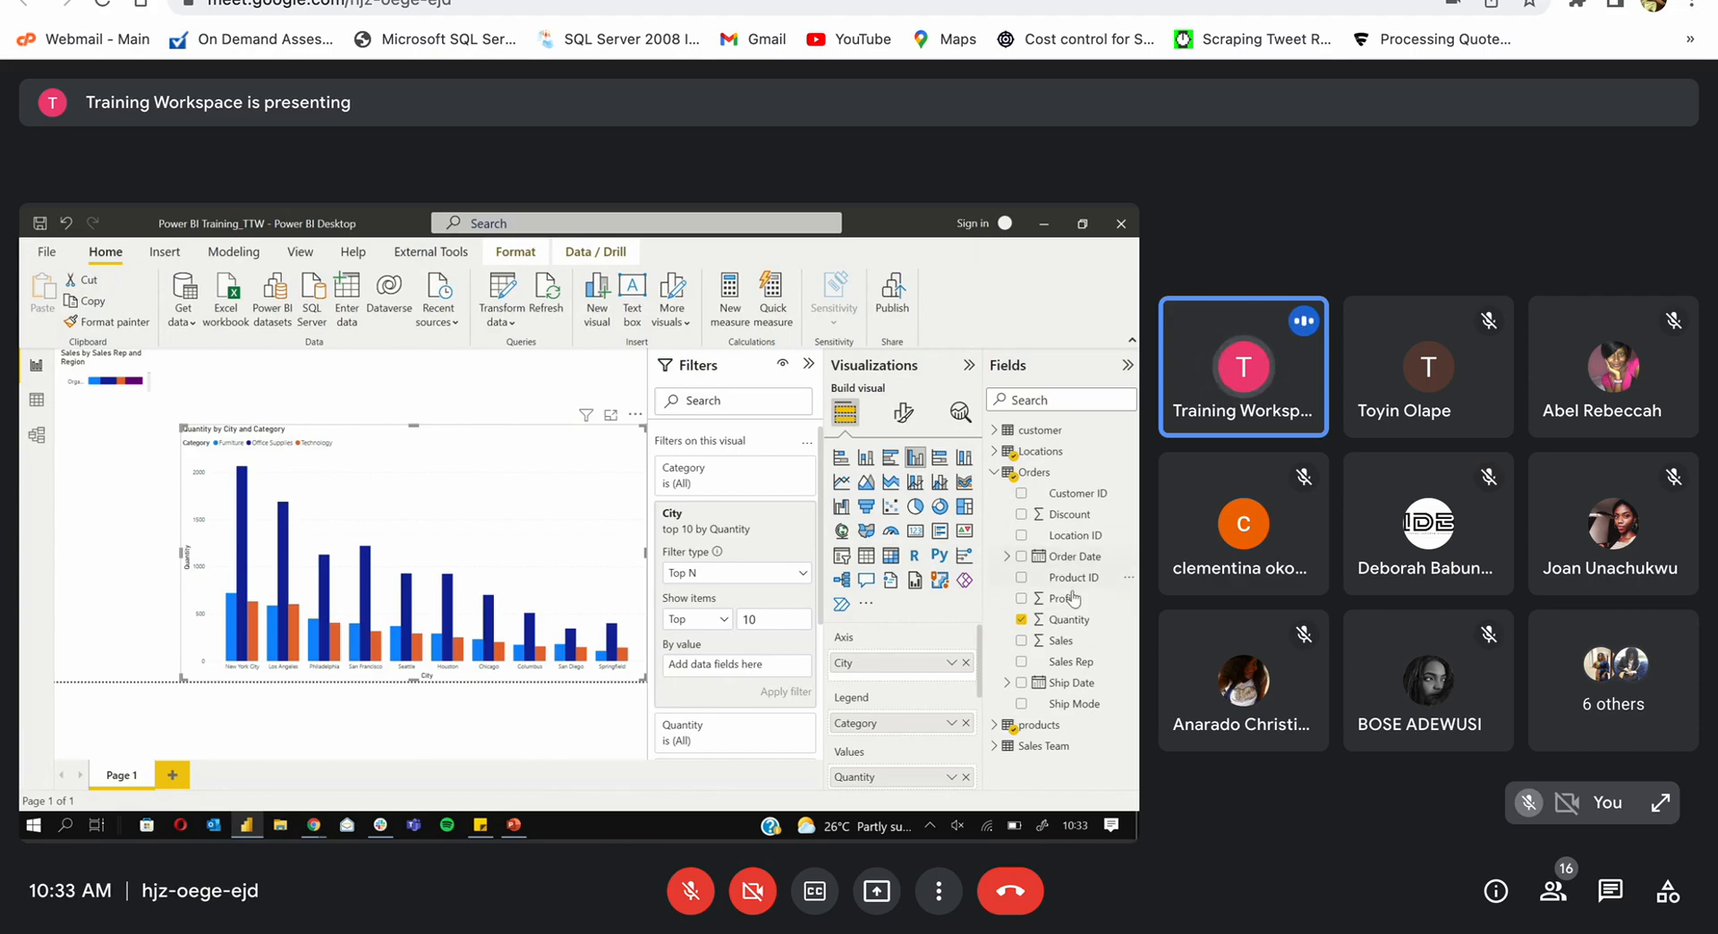
{"action": "left_click_drag", "start_coordinate": [1061, 641], "coordinate": [720, 665]}
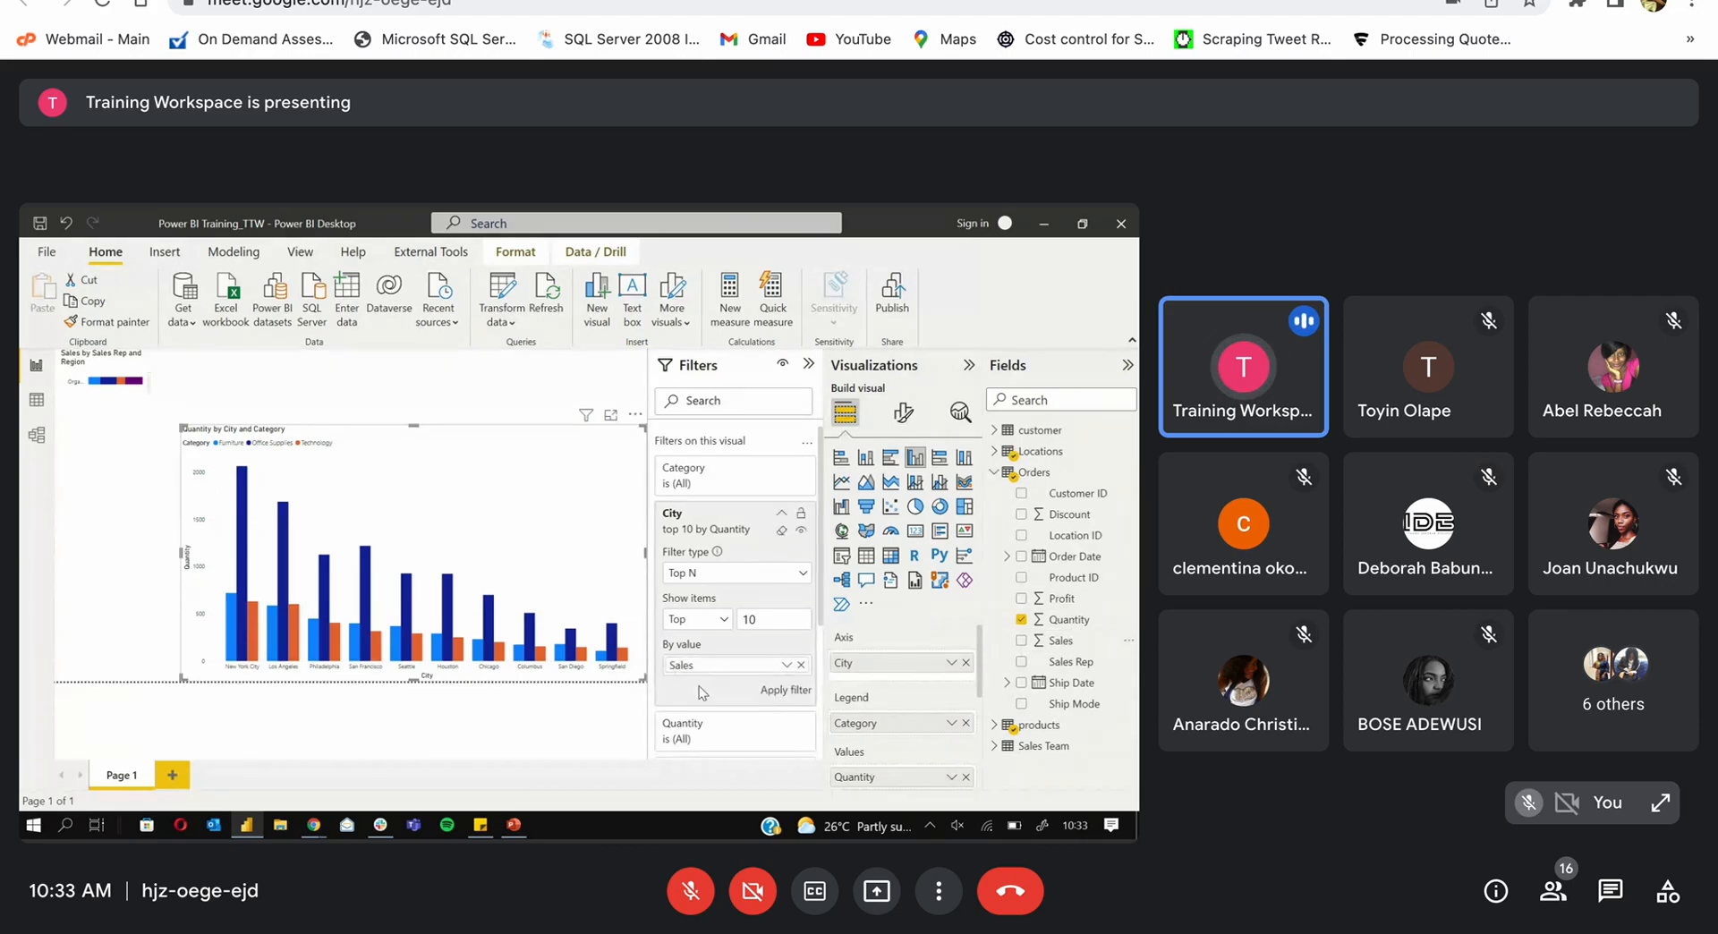
{"action": "left_click", "coordinate": [783, 689]}
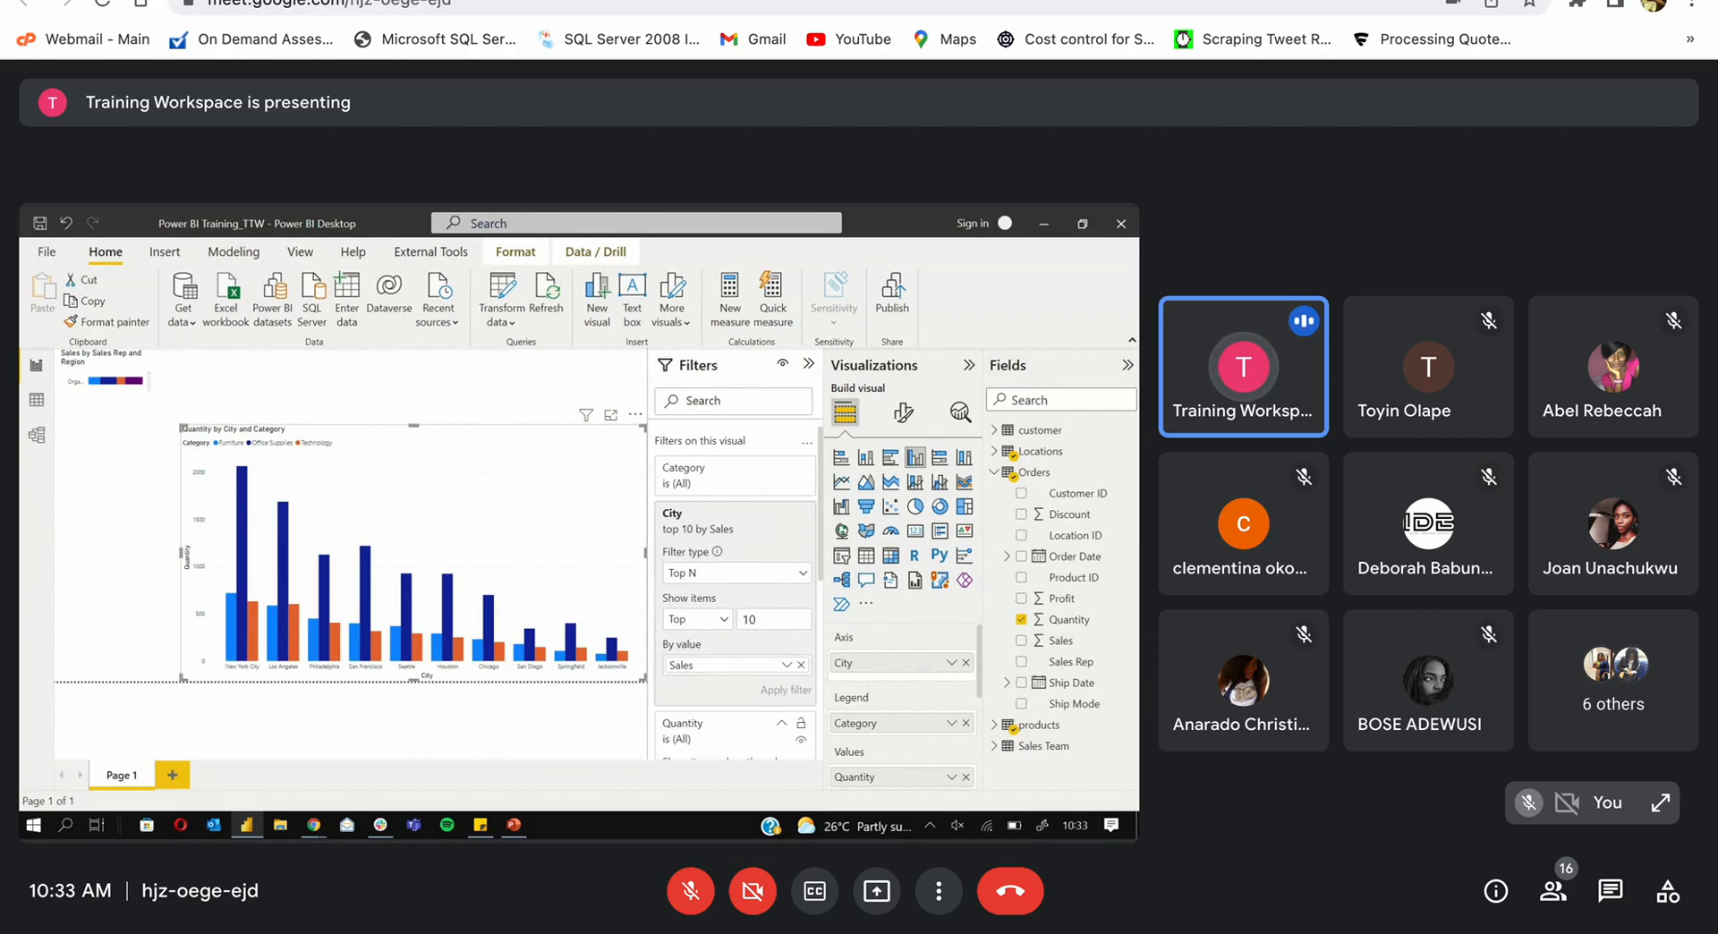
Step: Change the City filter to the bottom 10 cities ranked by Quantity and apply it
{"action": "left_click", "coordinate": [781, 514]}
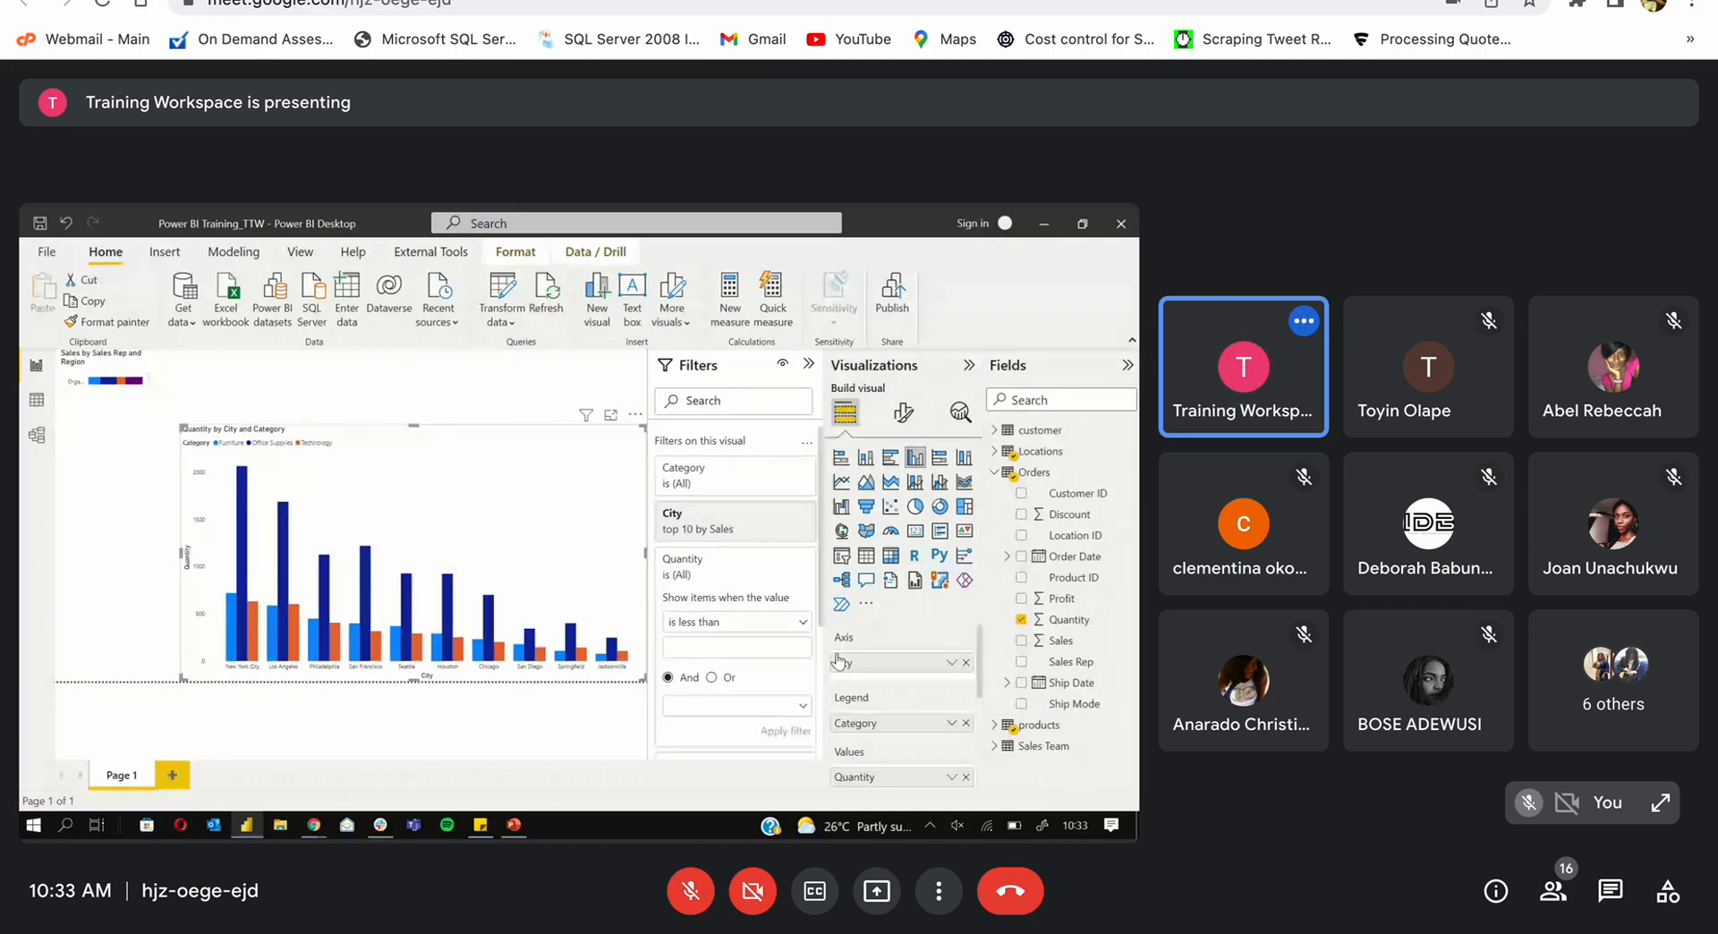
{"action": "left_click", "coordinate": [781, 514]}
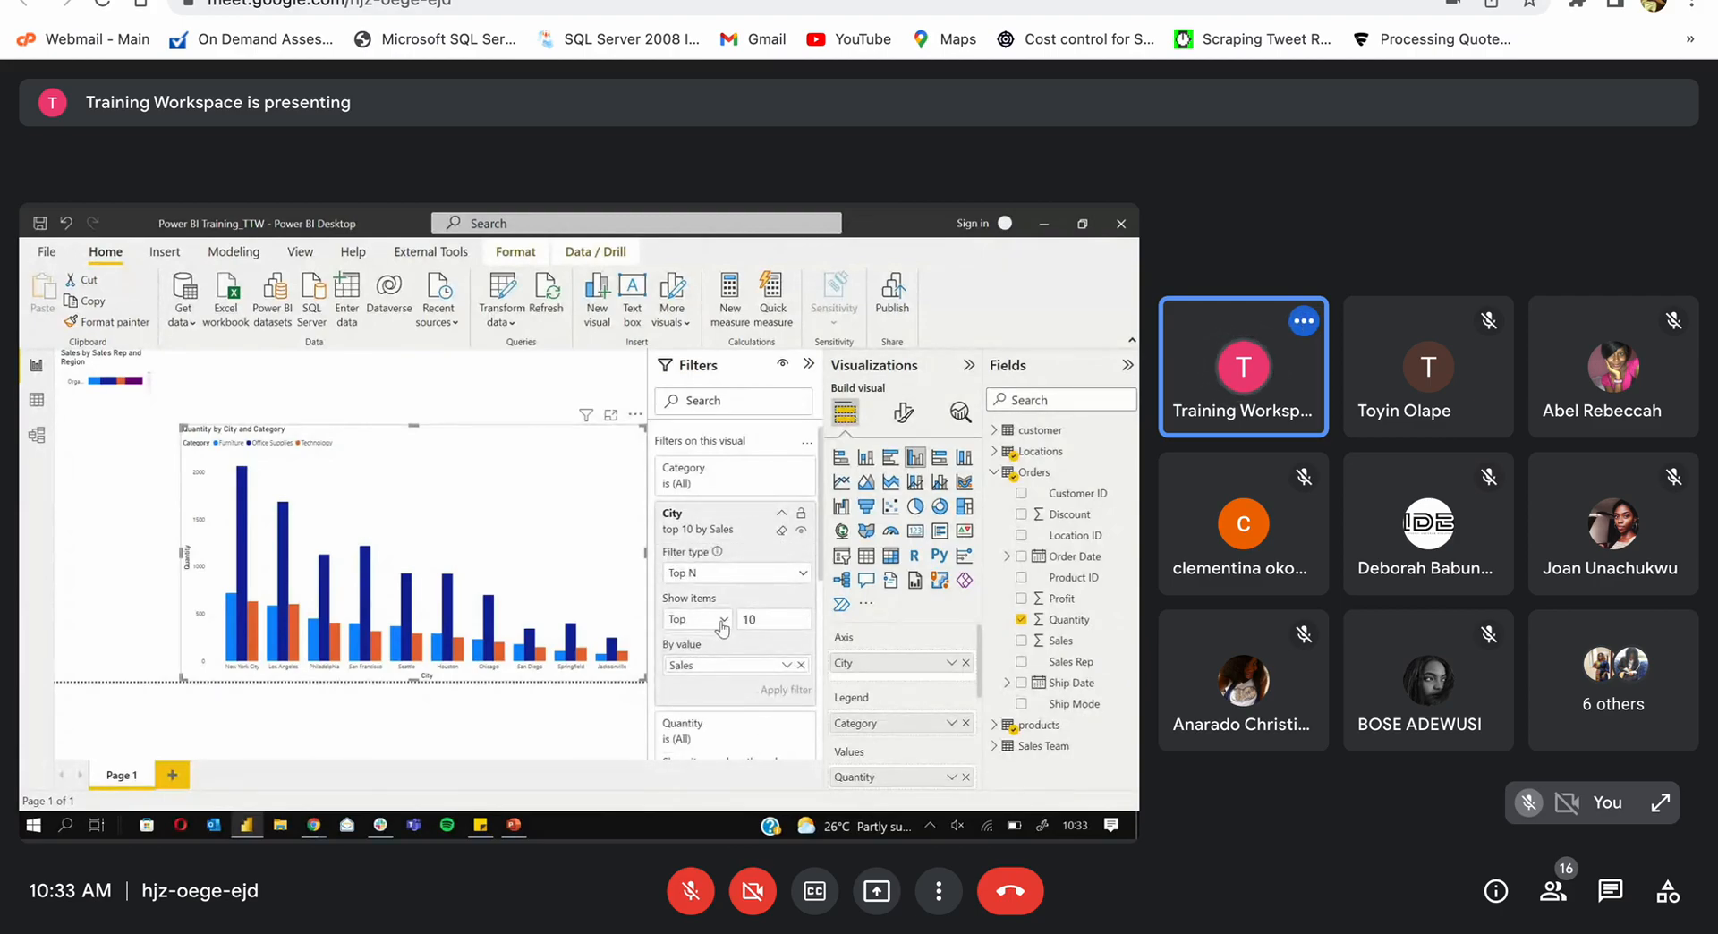
{"action": "left_click", "coordinate": [800, 665]}
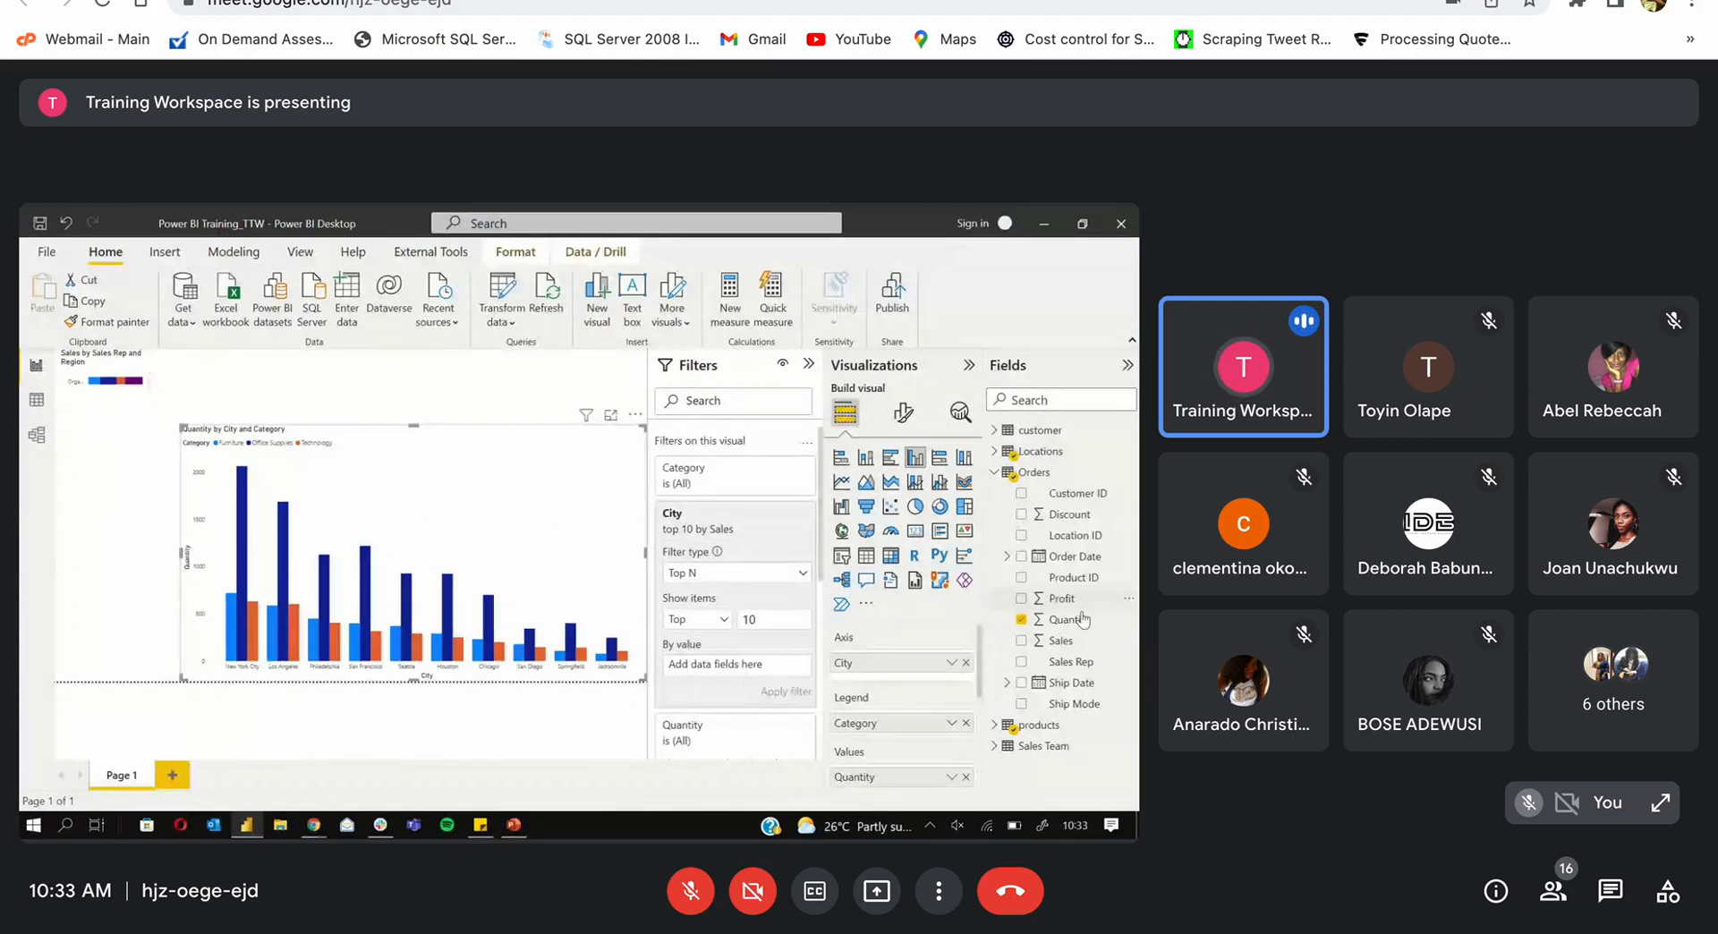
{"action": "left_click_drag", "start_coordinate": [1064, 619], "coordinate": [731, 664]}
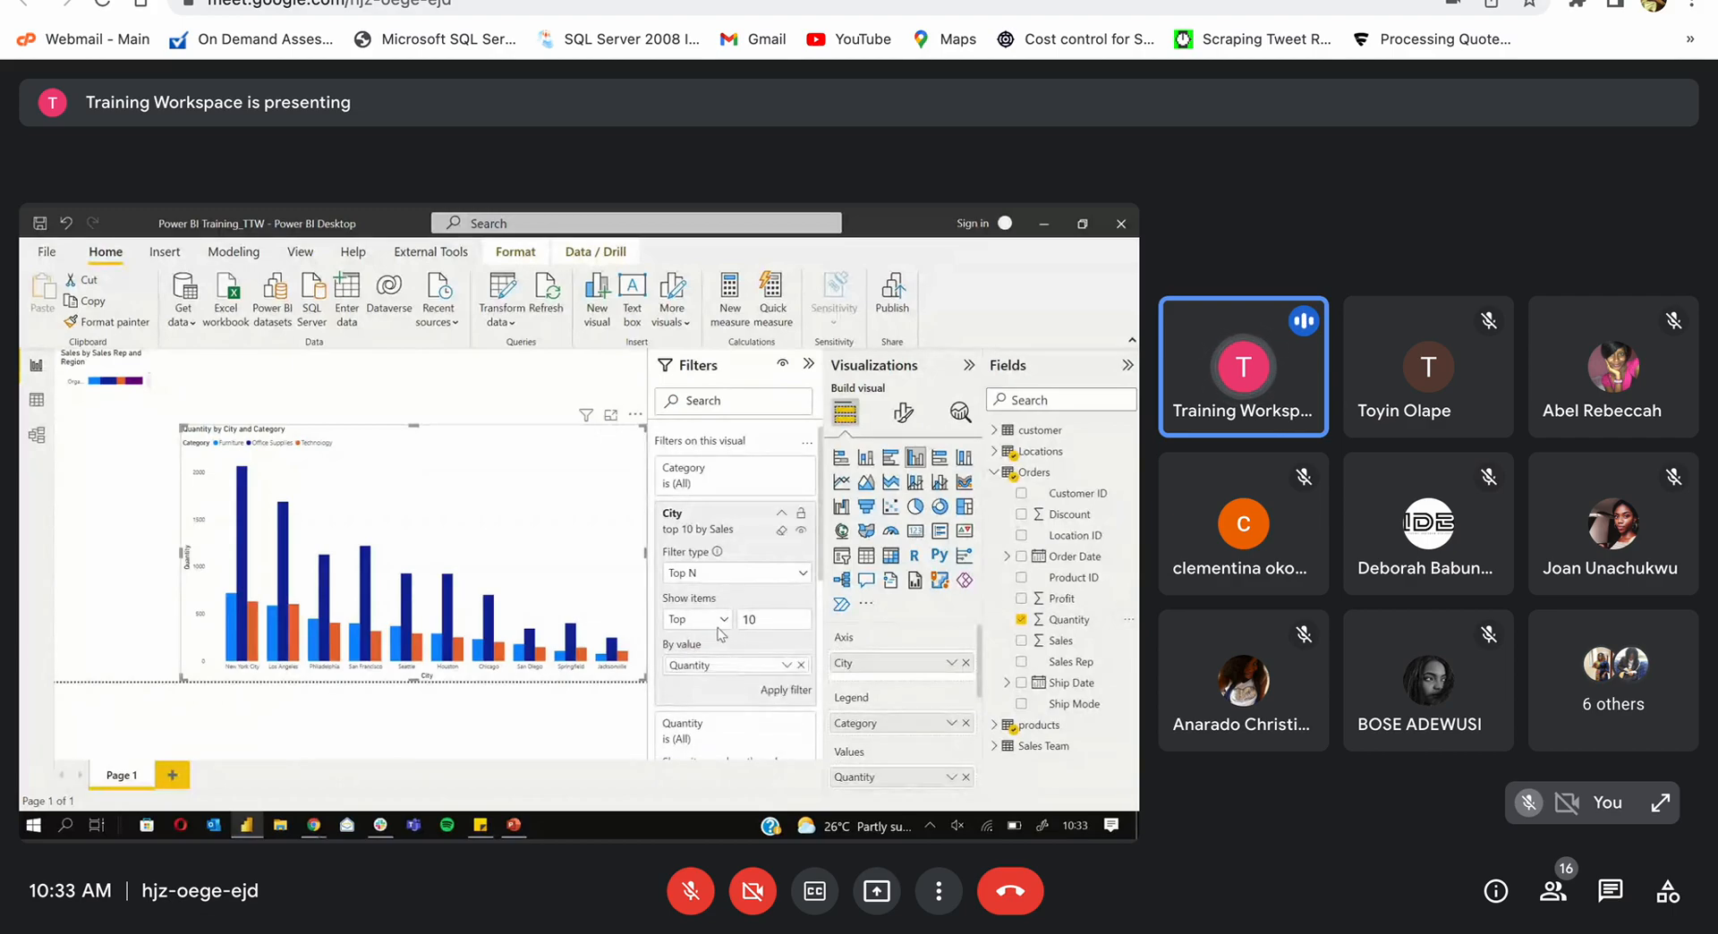
{"action": "left_click", "coordinate": [722, 619]}
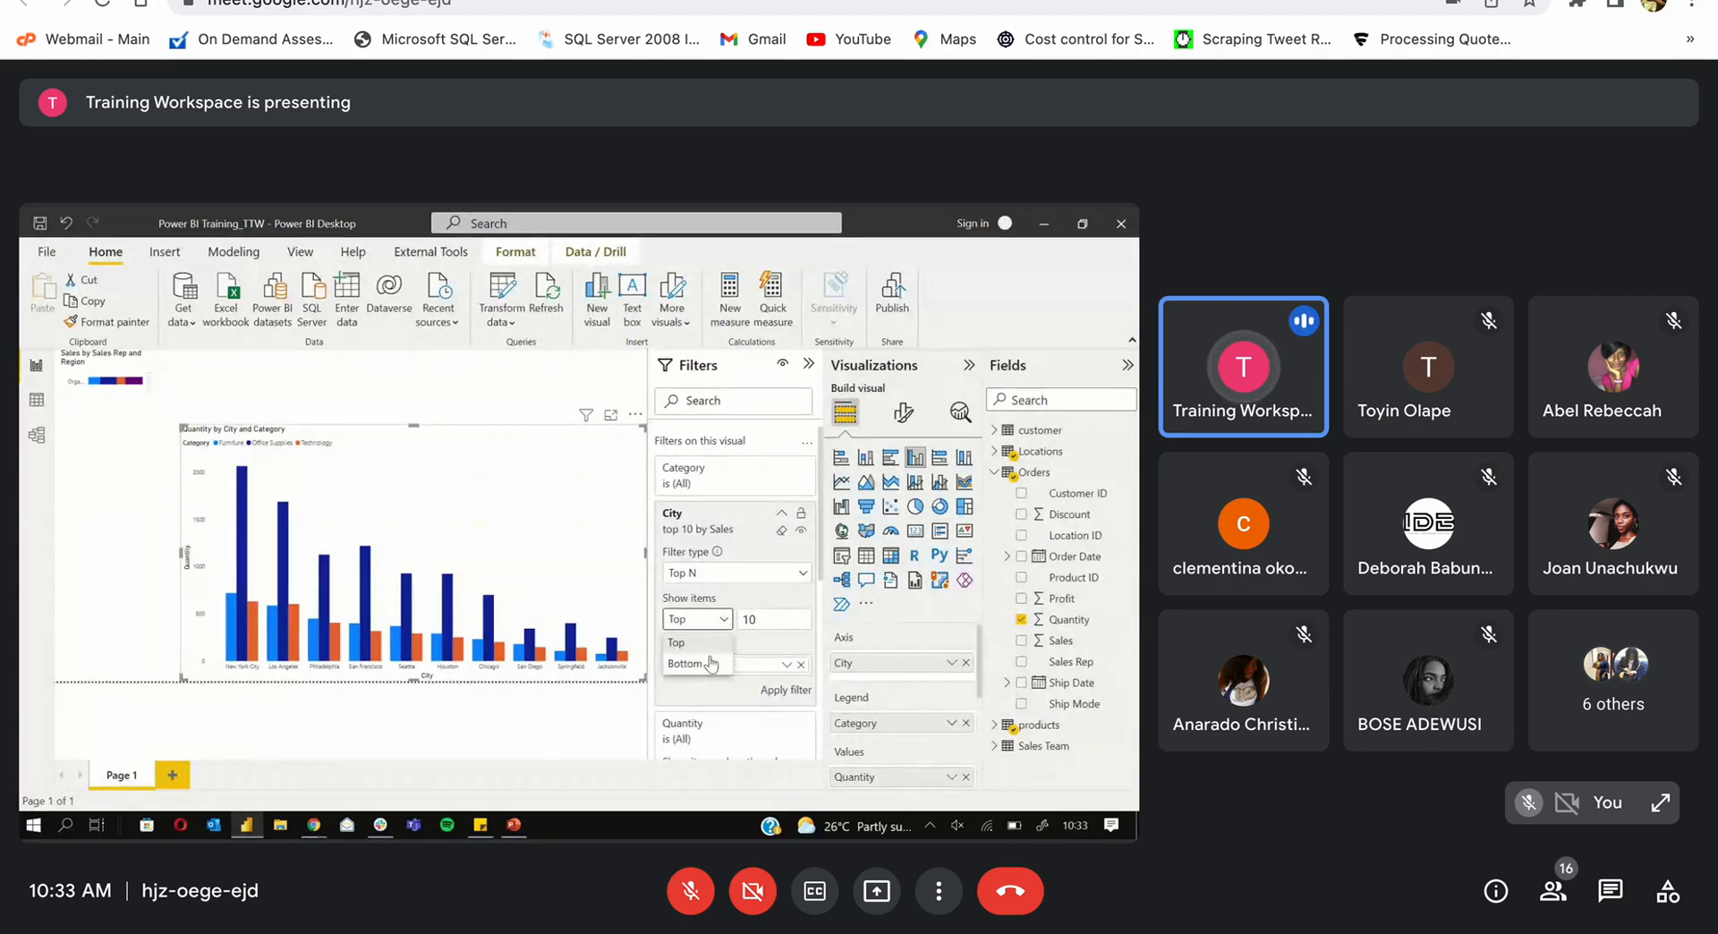
{"action": "left_click", "coordinate": [687, 663]}
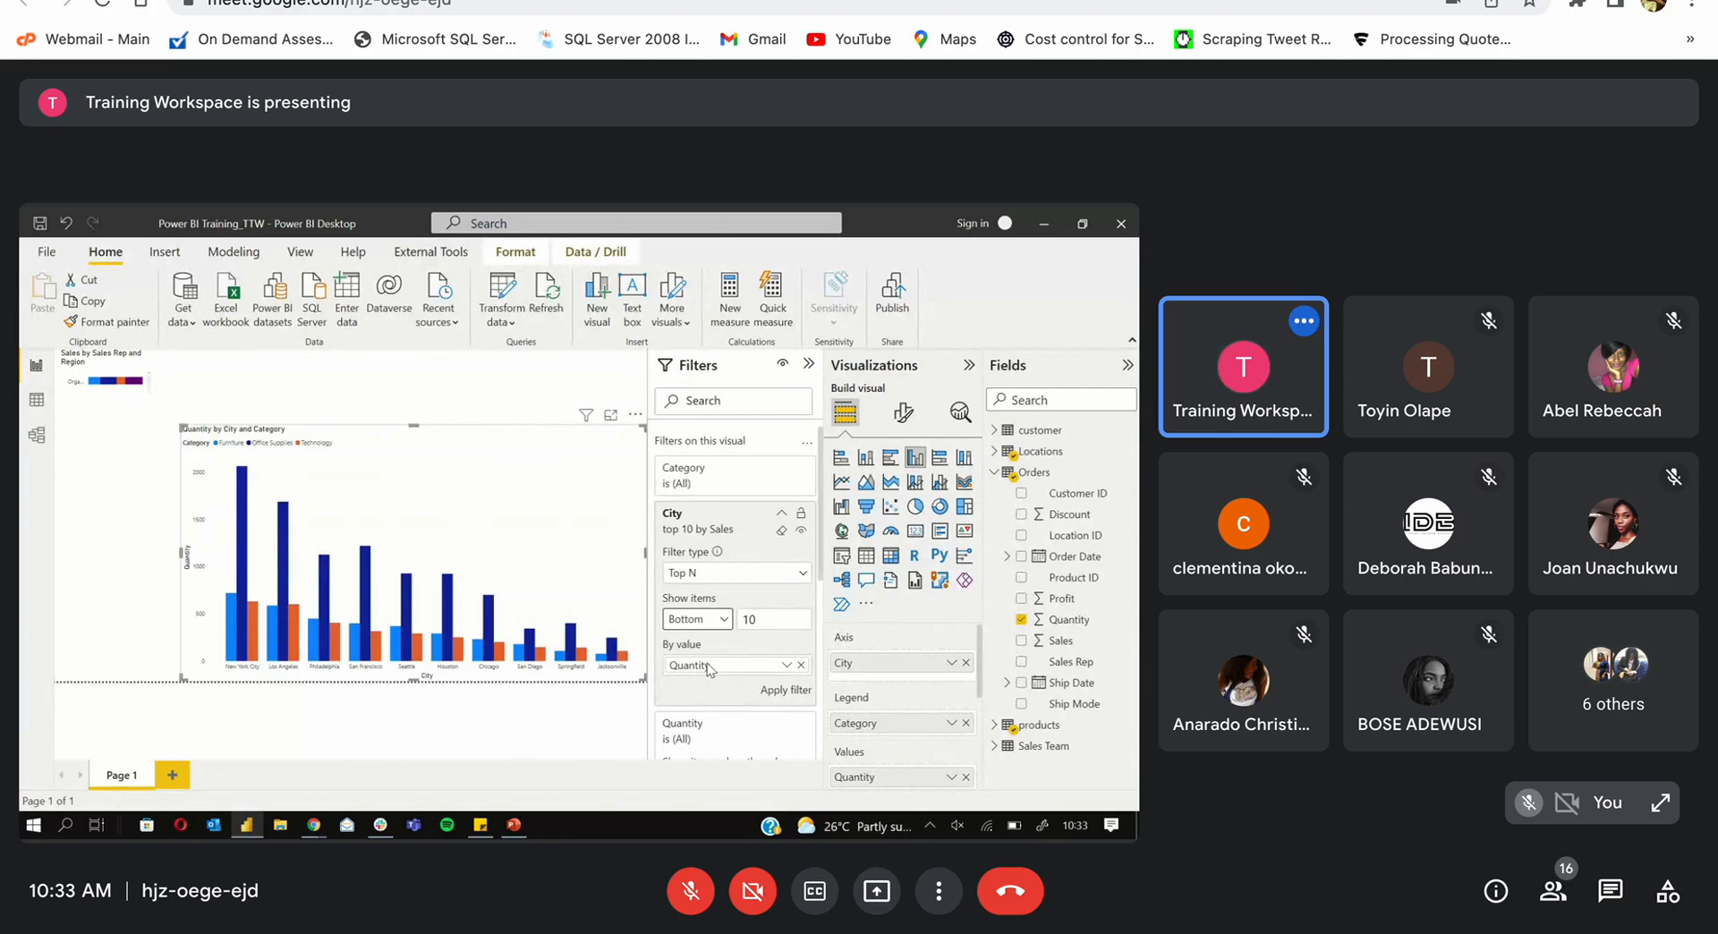
{"action": "left_click", "coordinate": [785, 689]}
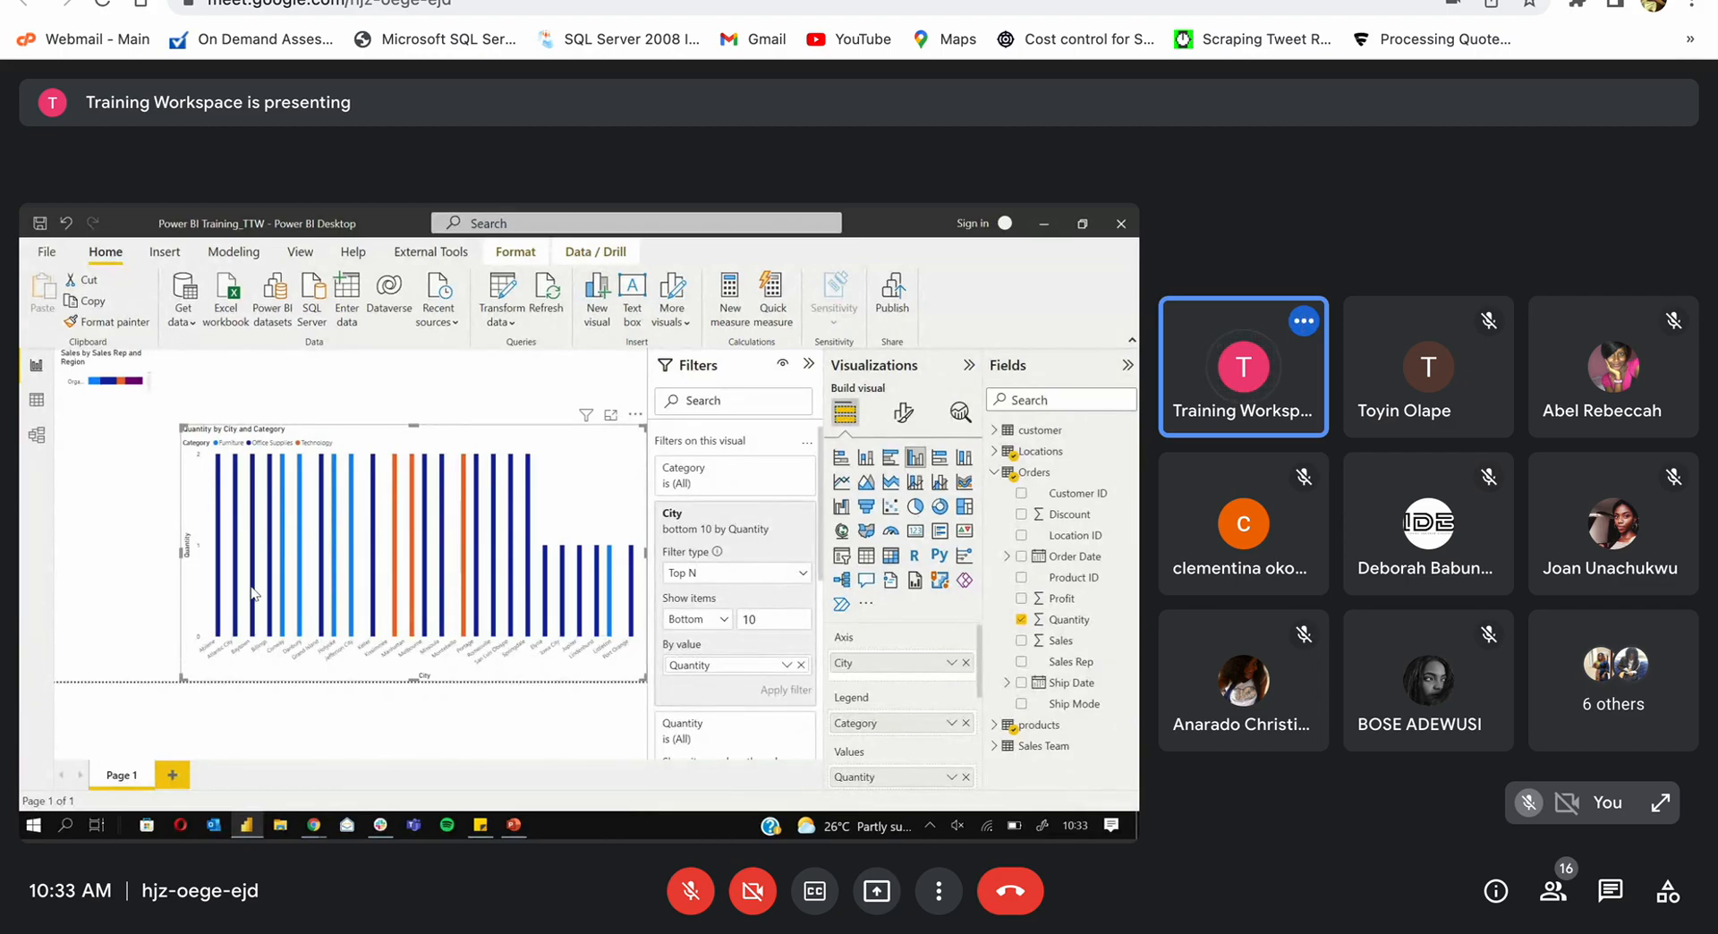
{"action": "mouse_move", "coordinate": [253, 594]}
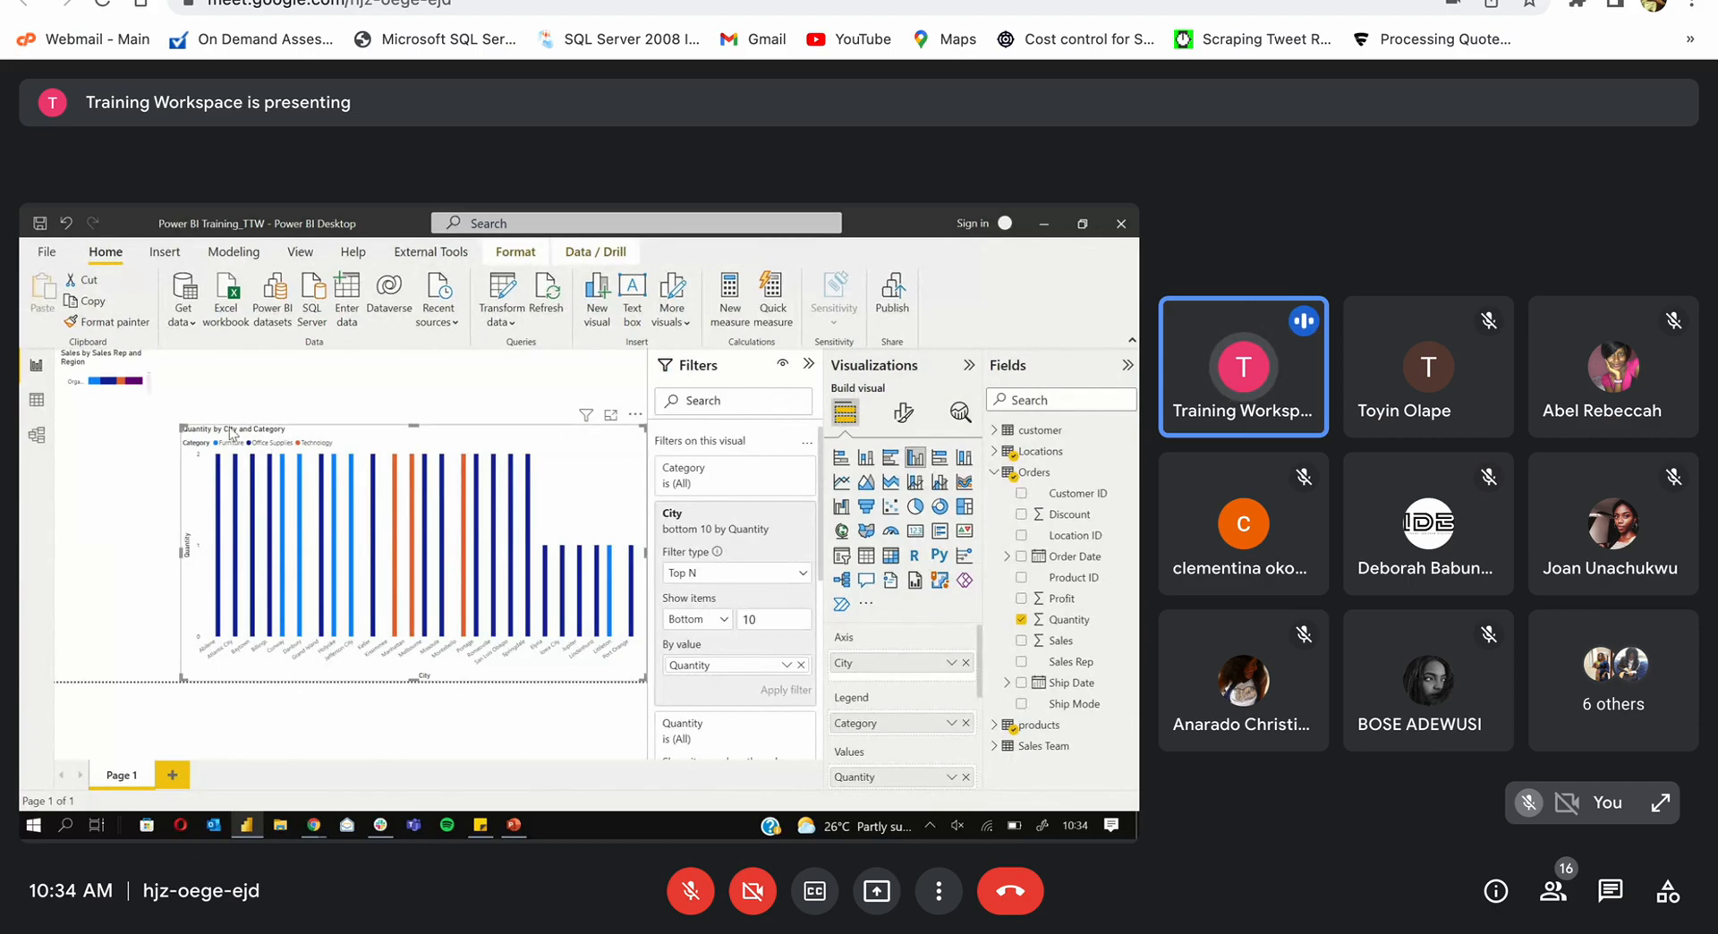
{"action": "mouse_move", "coordinate": [222, 467]}
Step: Switch the Show items filter from Bottom back to Top 10 cities by Quantity and apply it
{"action": "left_click", "coordinate": [718, 619]}
{"action": "left_click", "coordinate": [713, 644]}
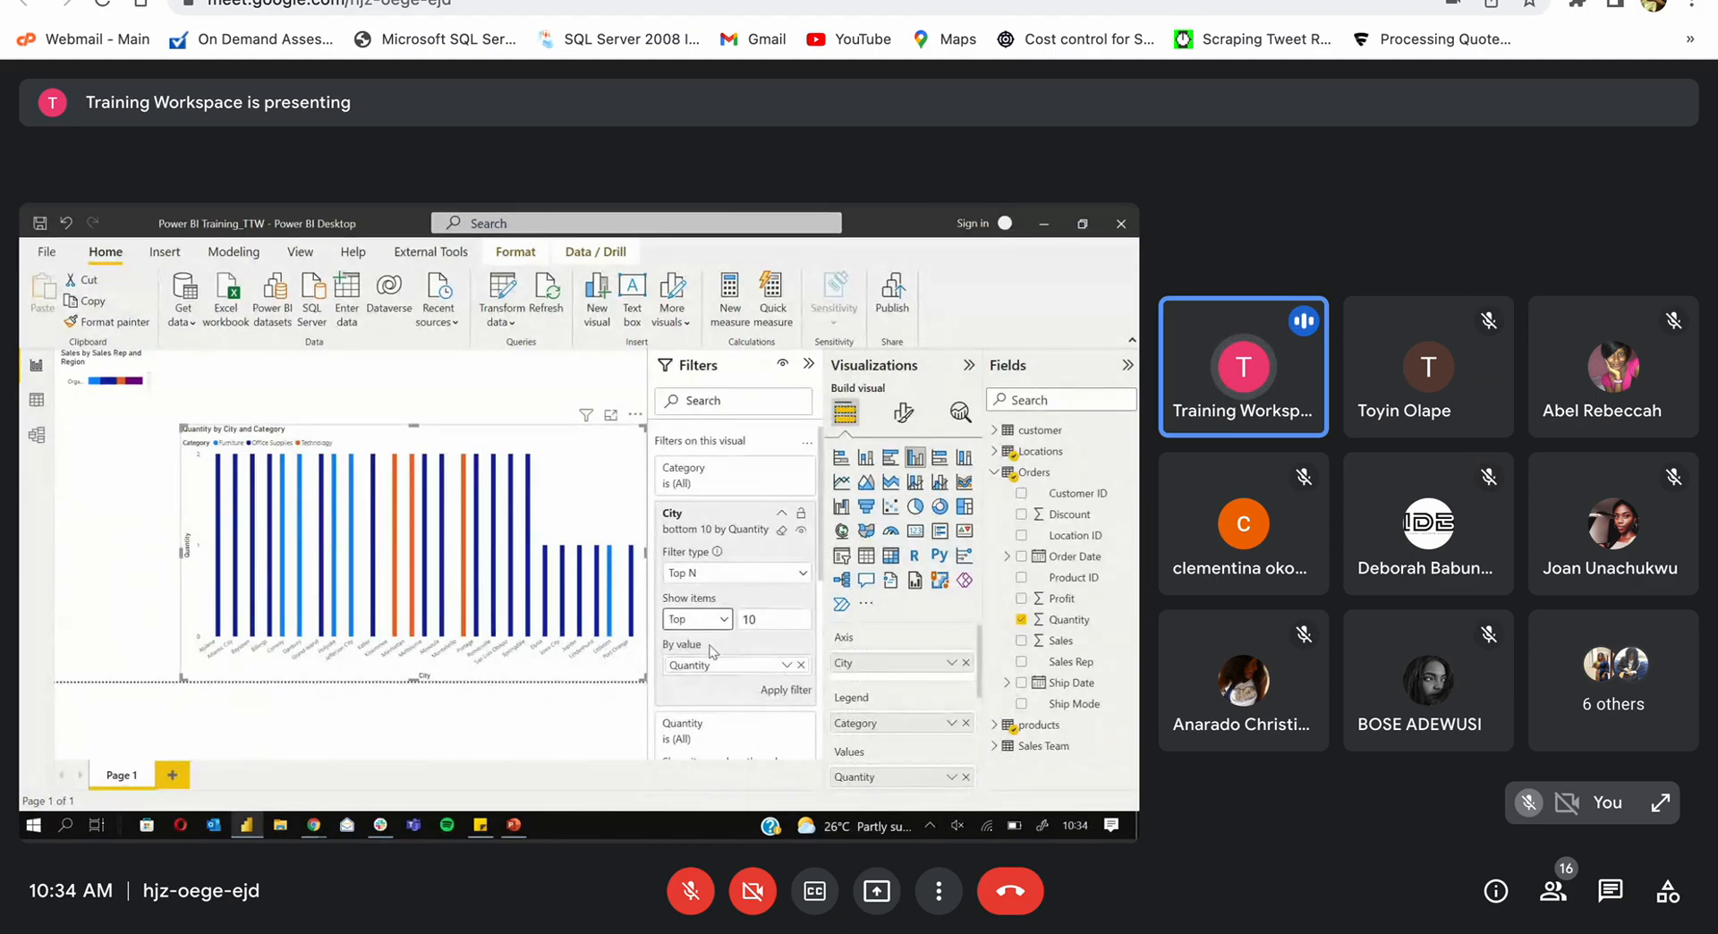
{"action": "left_click", "coordinate": [785, 691]}
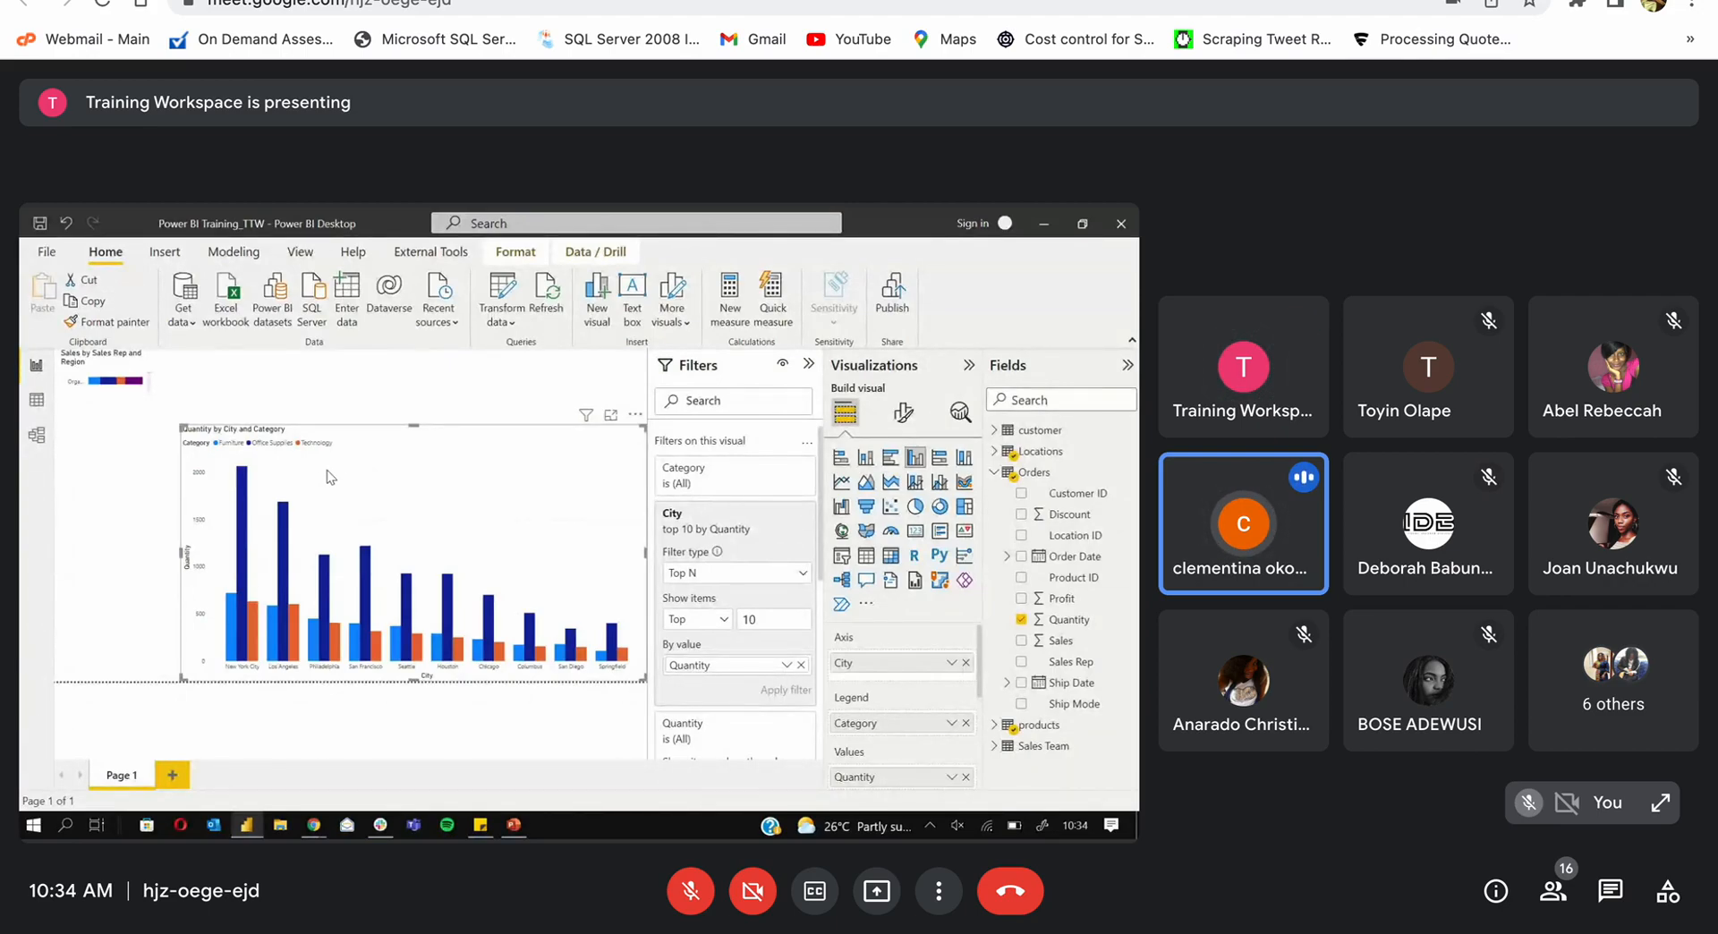
Step: Move the column chart to the page's left edge and narrow it with two right-edge resizes
{"action": "left_click_drag", "start_coordinate": [327, 476], "coordinate": [202, 479]}
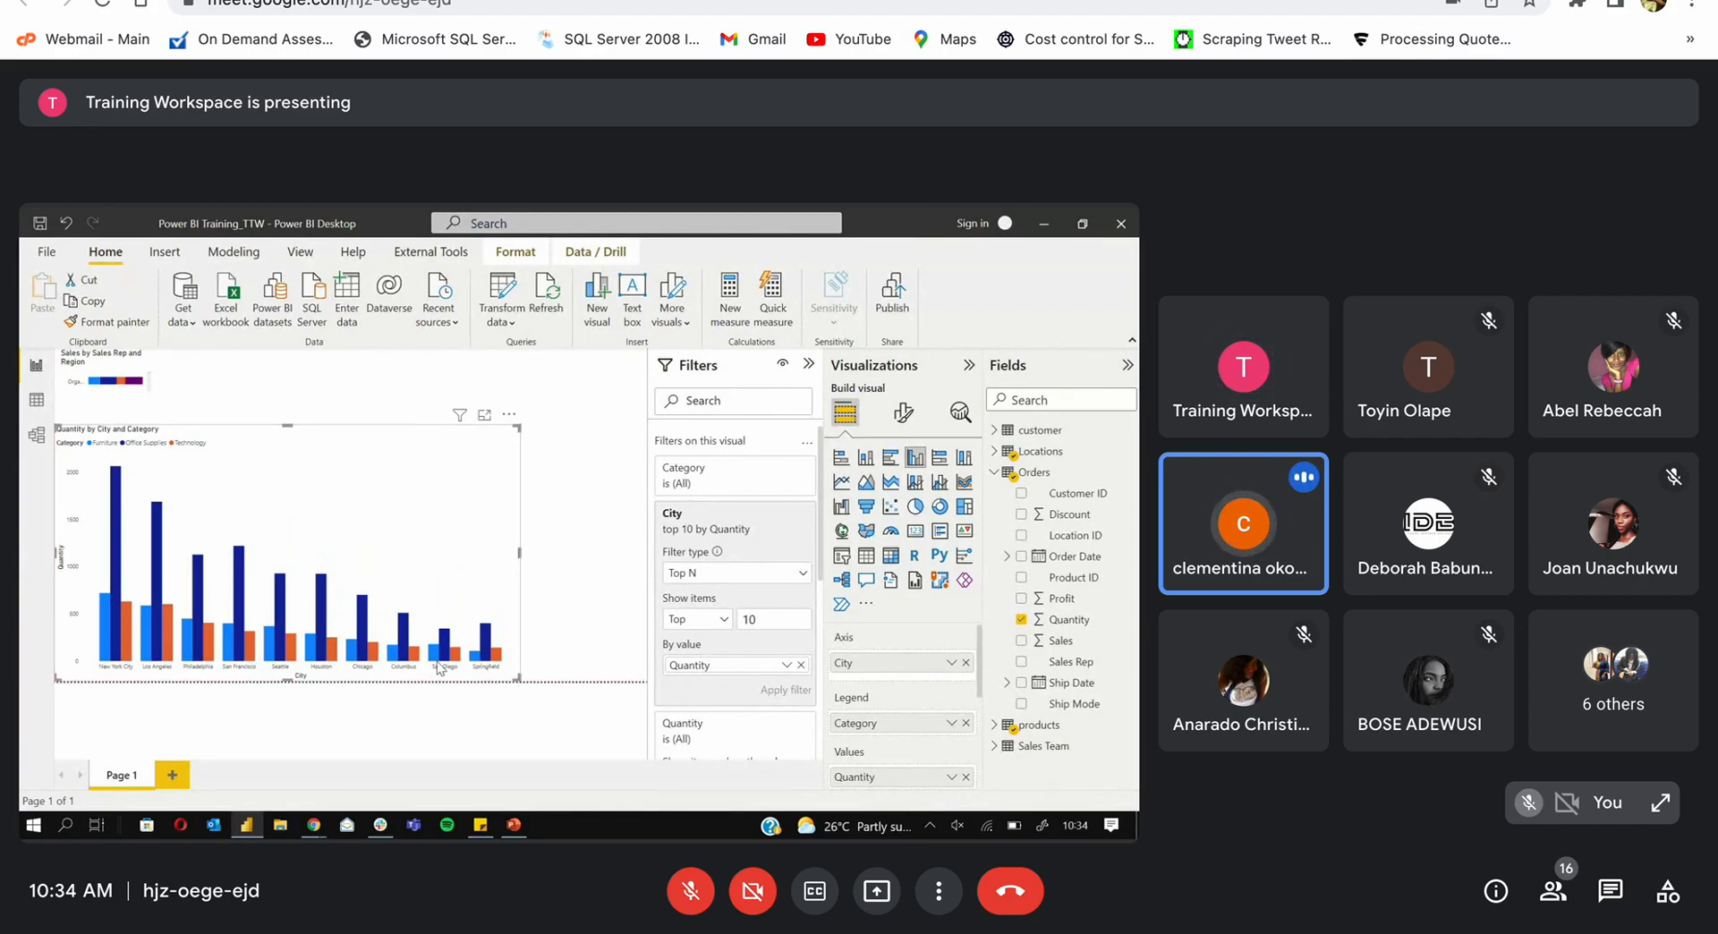
{"action": "left_click_drag", "start_coordinate": [438, 666], "coordinate": [386, 680]}
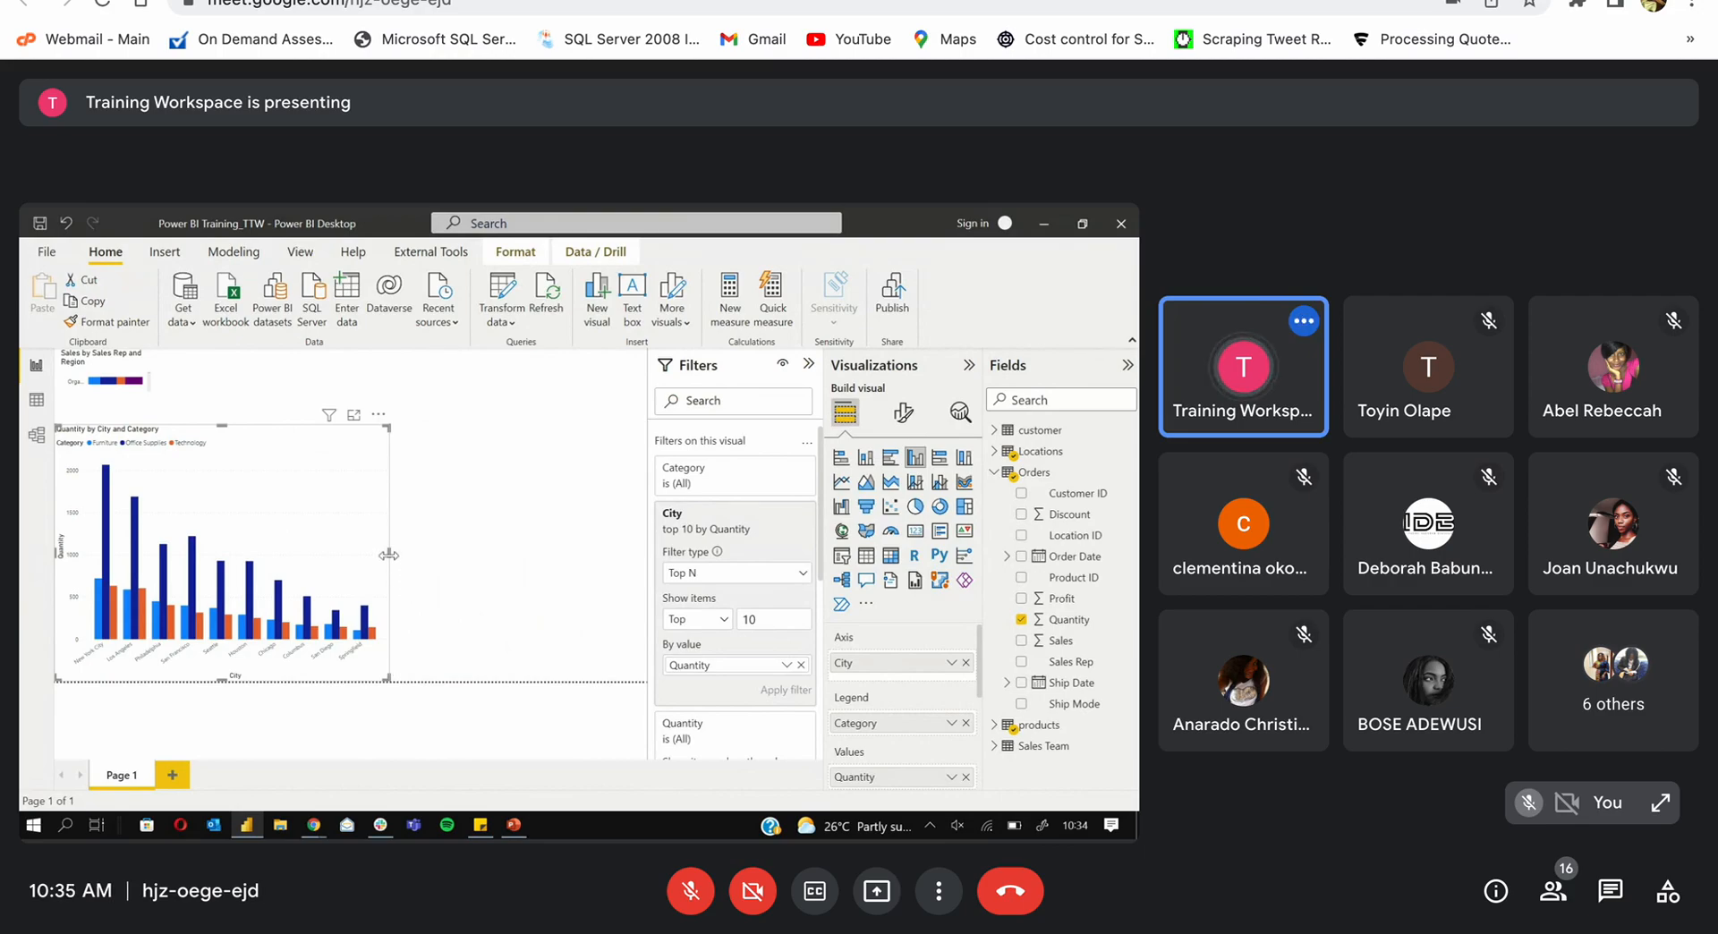
{"action": "left_click_drag", "start_coordinate": [387, 554], "coordinate": [272, 554]}
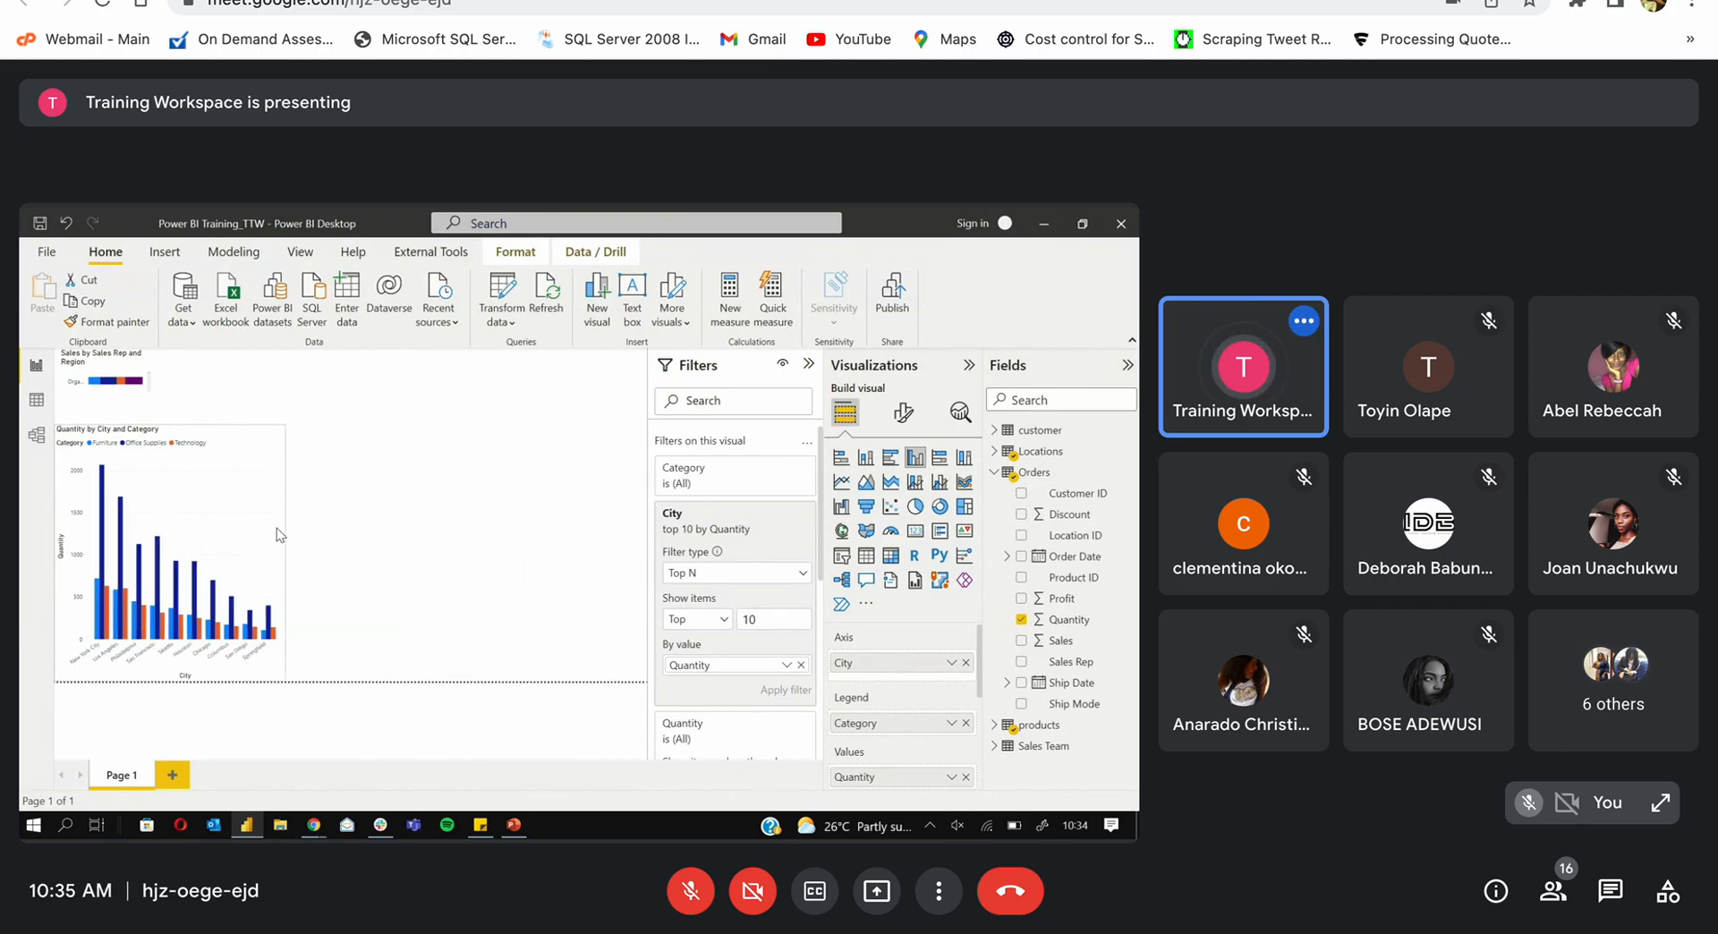
Step: Add a new visual beside the column chart and turn it into an empty donut chart
{"action": "left_click", "coordinate": [365, 536]}
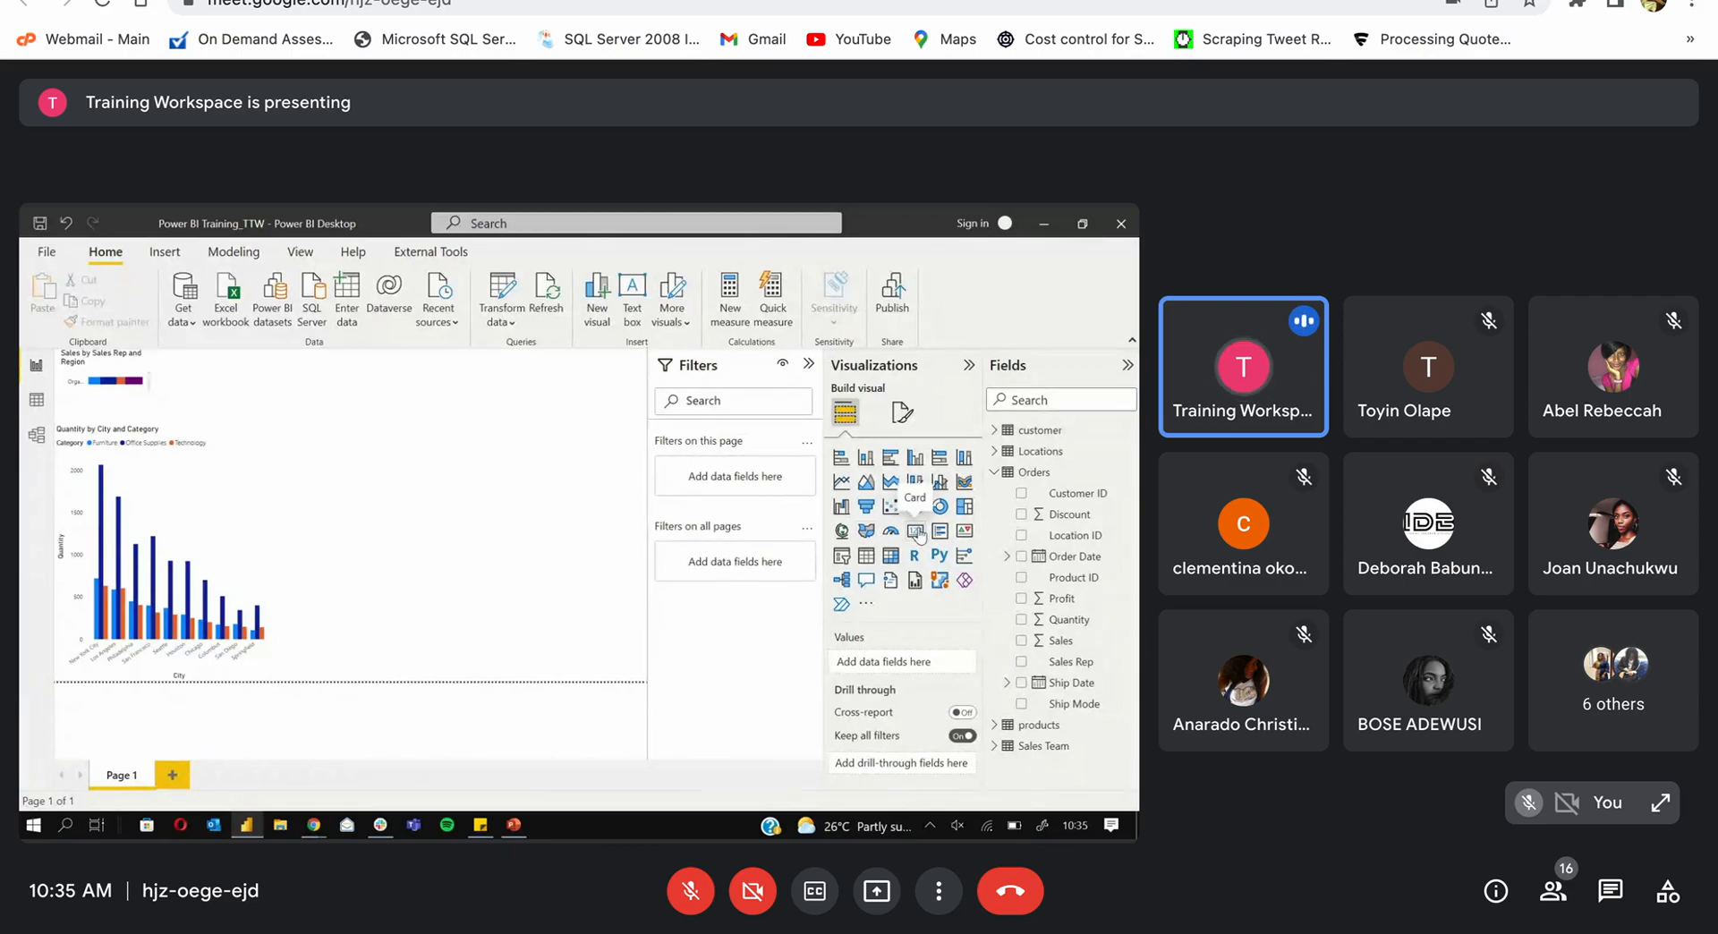
{"action": "left_click", "coordinate": [916, 531]}
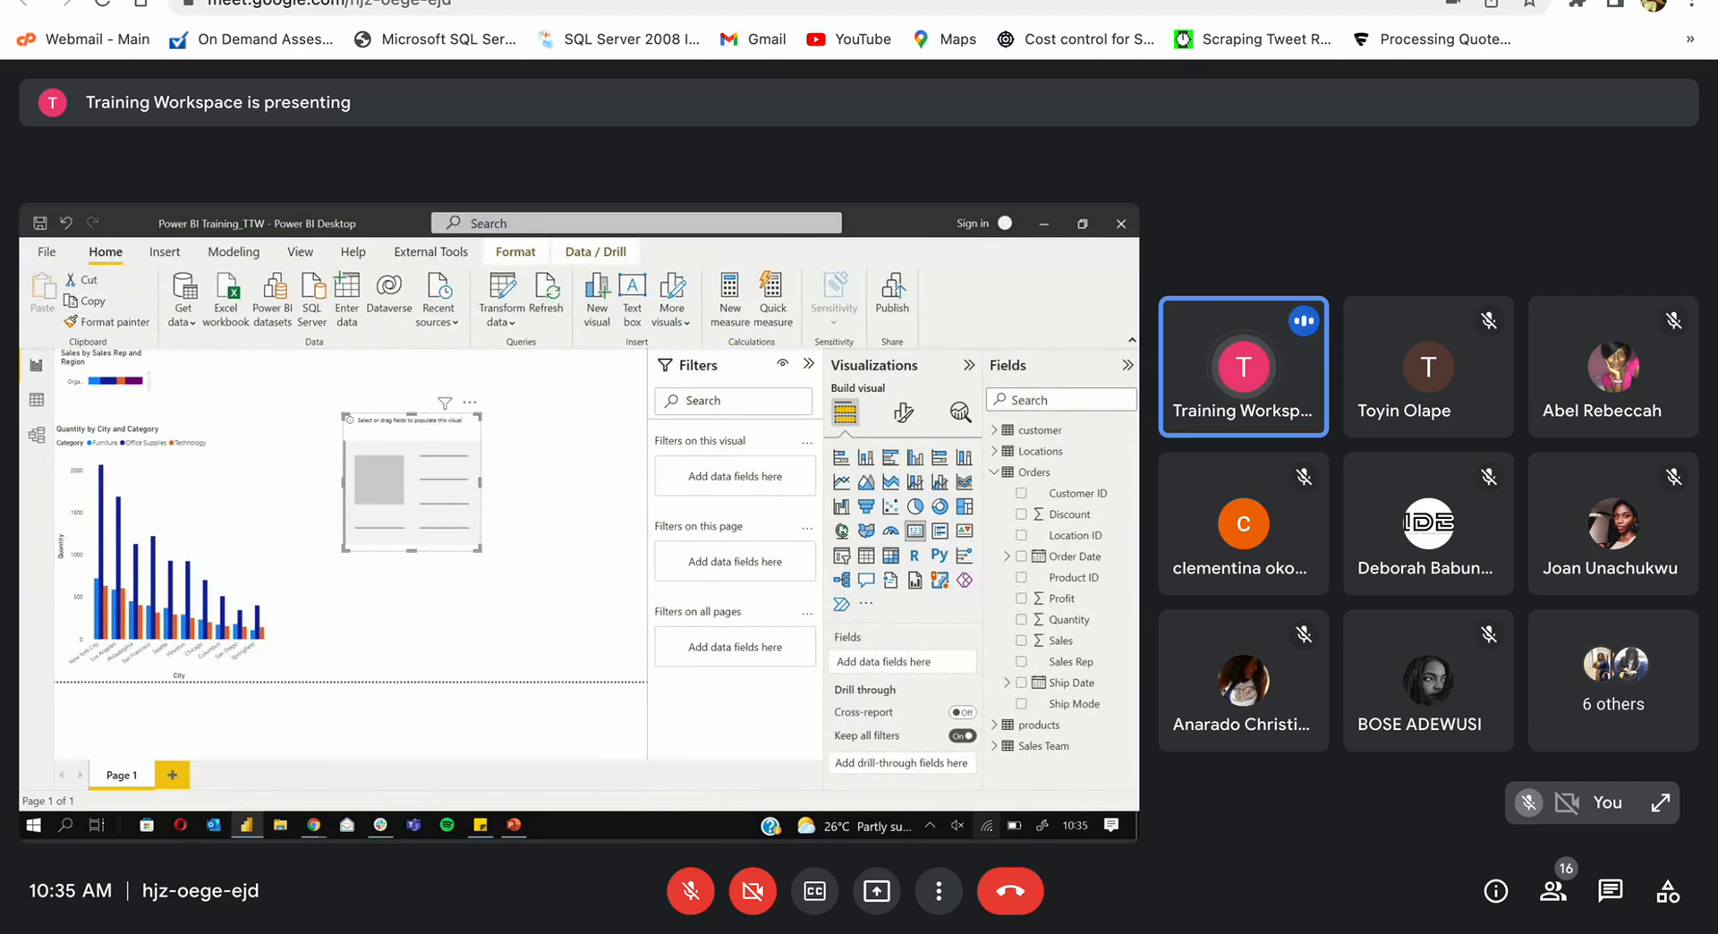
{"action": "left_click", "coordinate": [939, 507]}
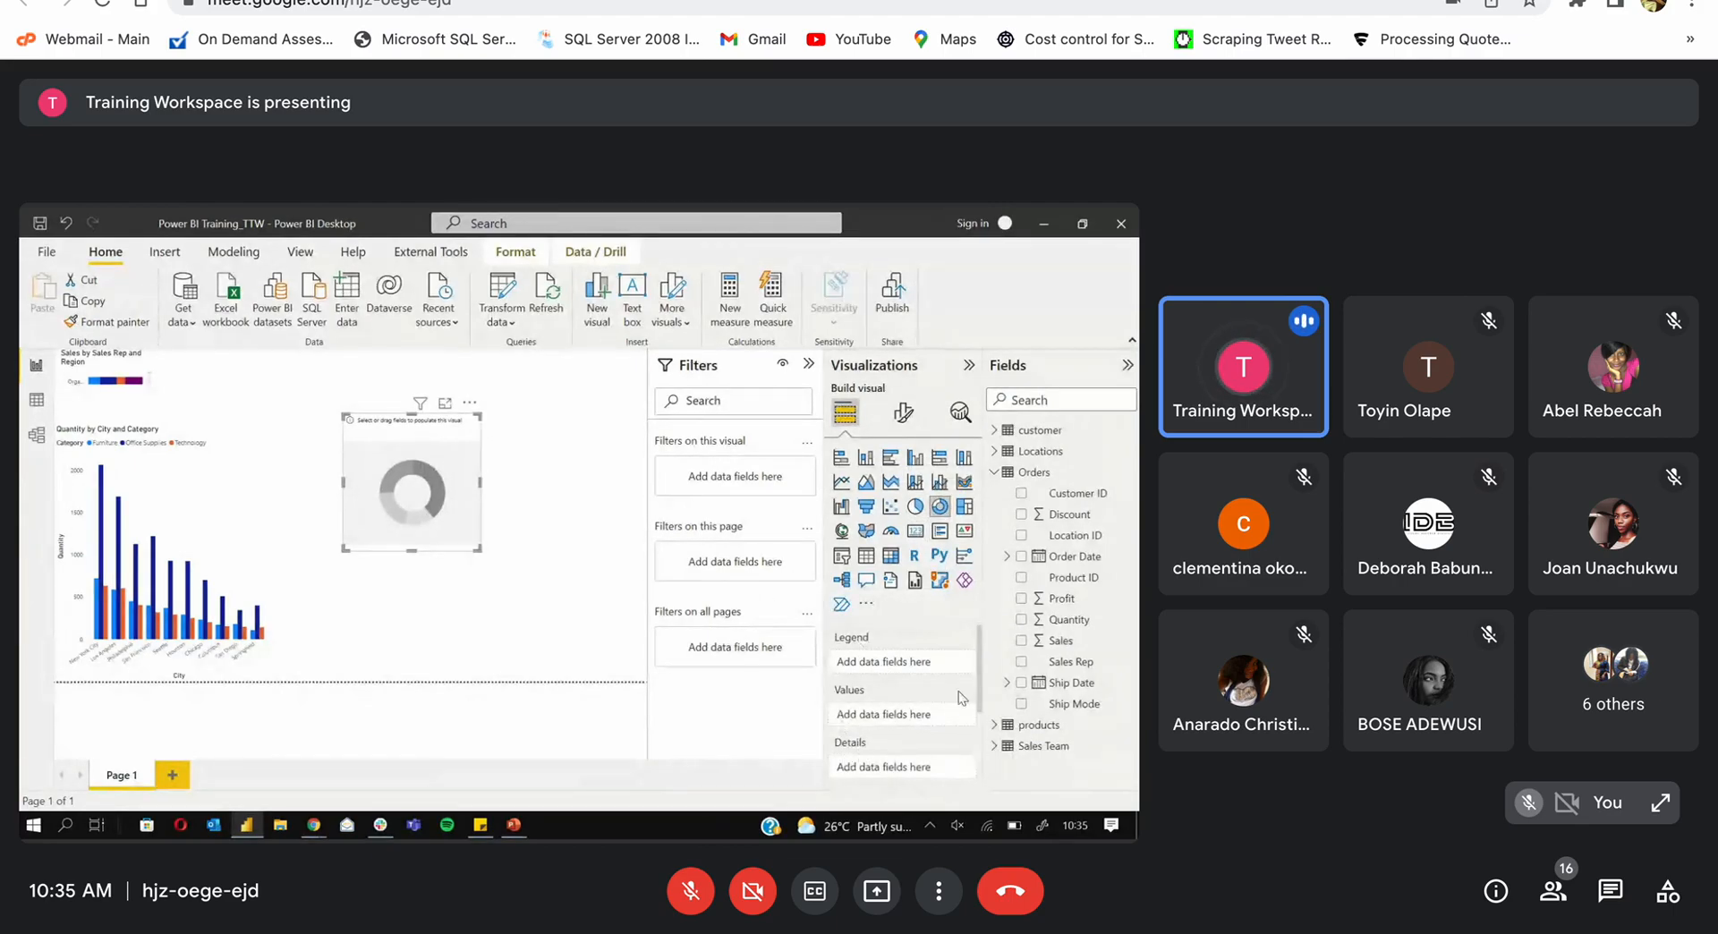
{"action": "scroll", "coordinate": [979, 696], "scroll_direction": "down", "scroll_amount": 2}
{"action": "scroll", "coordinate": [979, 701], "scroll_direction": "down", "scroll_amount": 1}
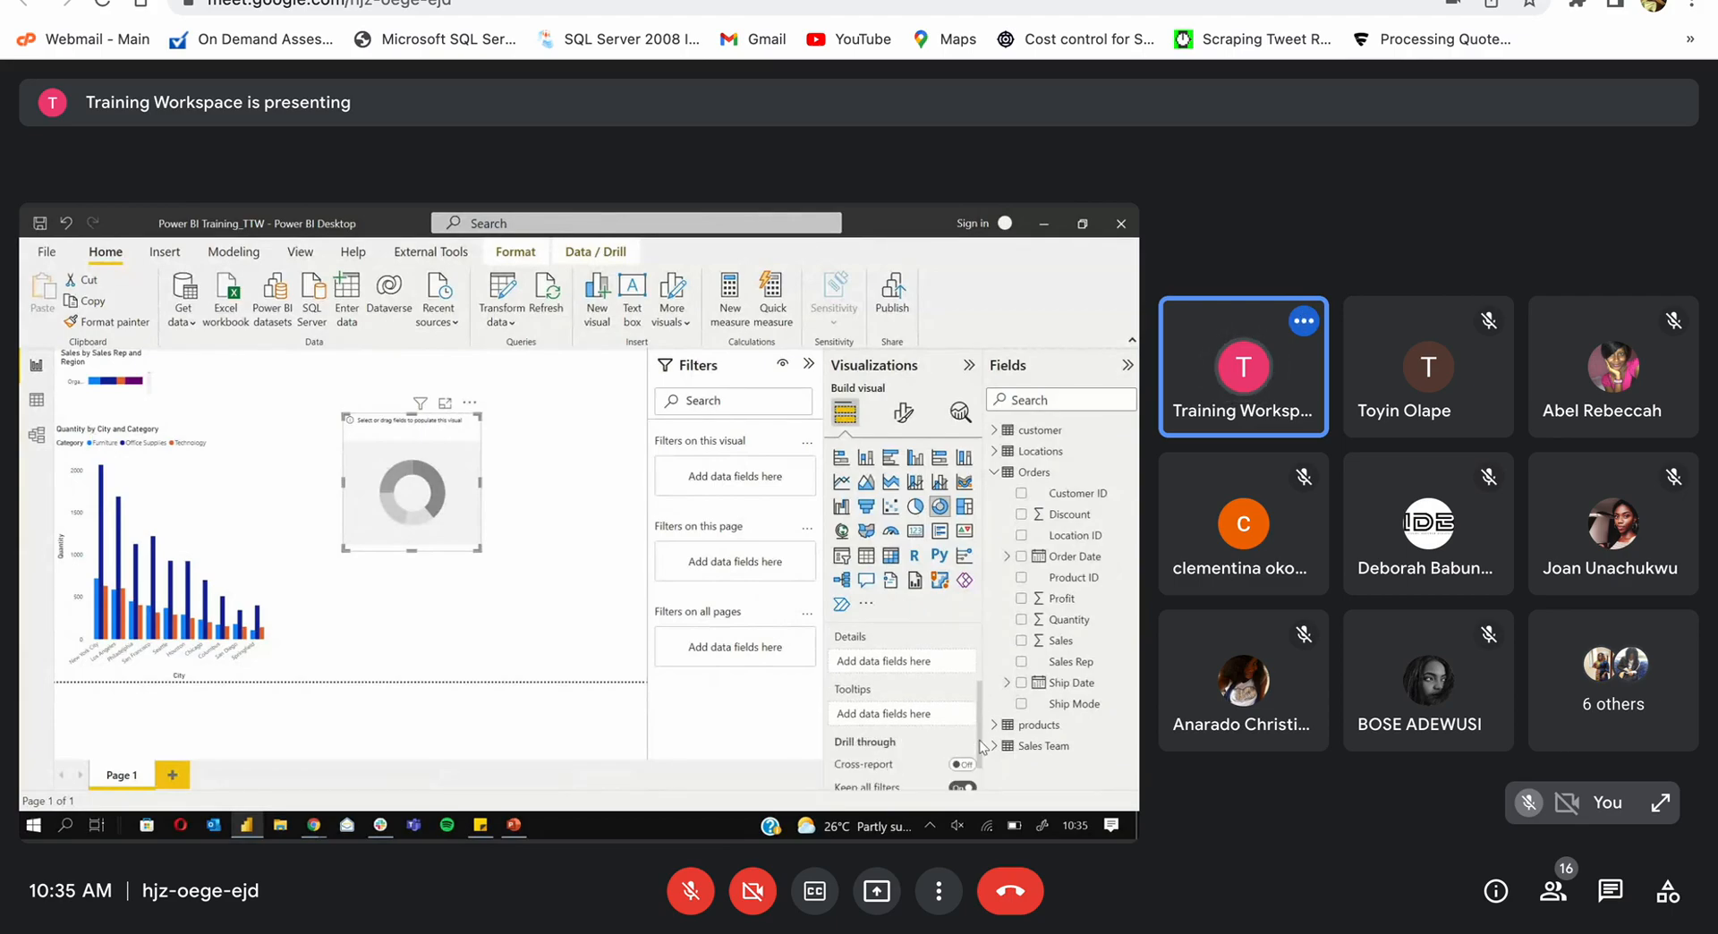
{"action": "scroll", "coordinate": [953, 712], "scroll_direction": "down", "scroll_amount": 1}
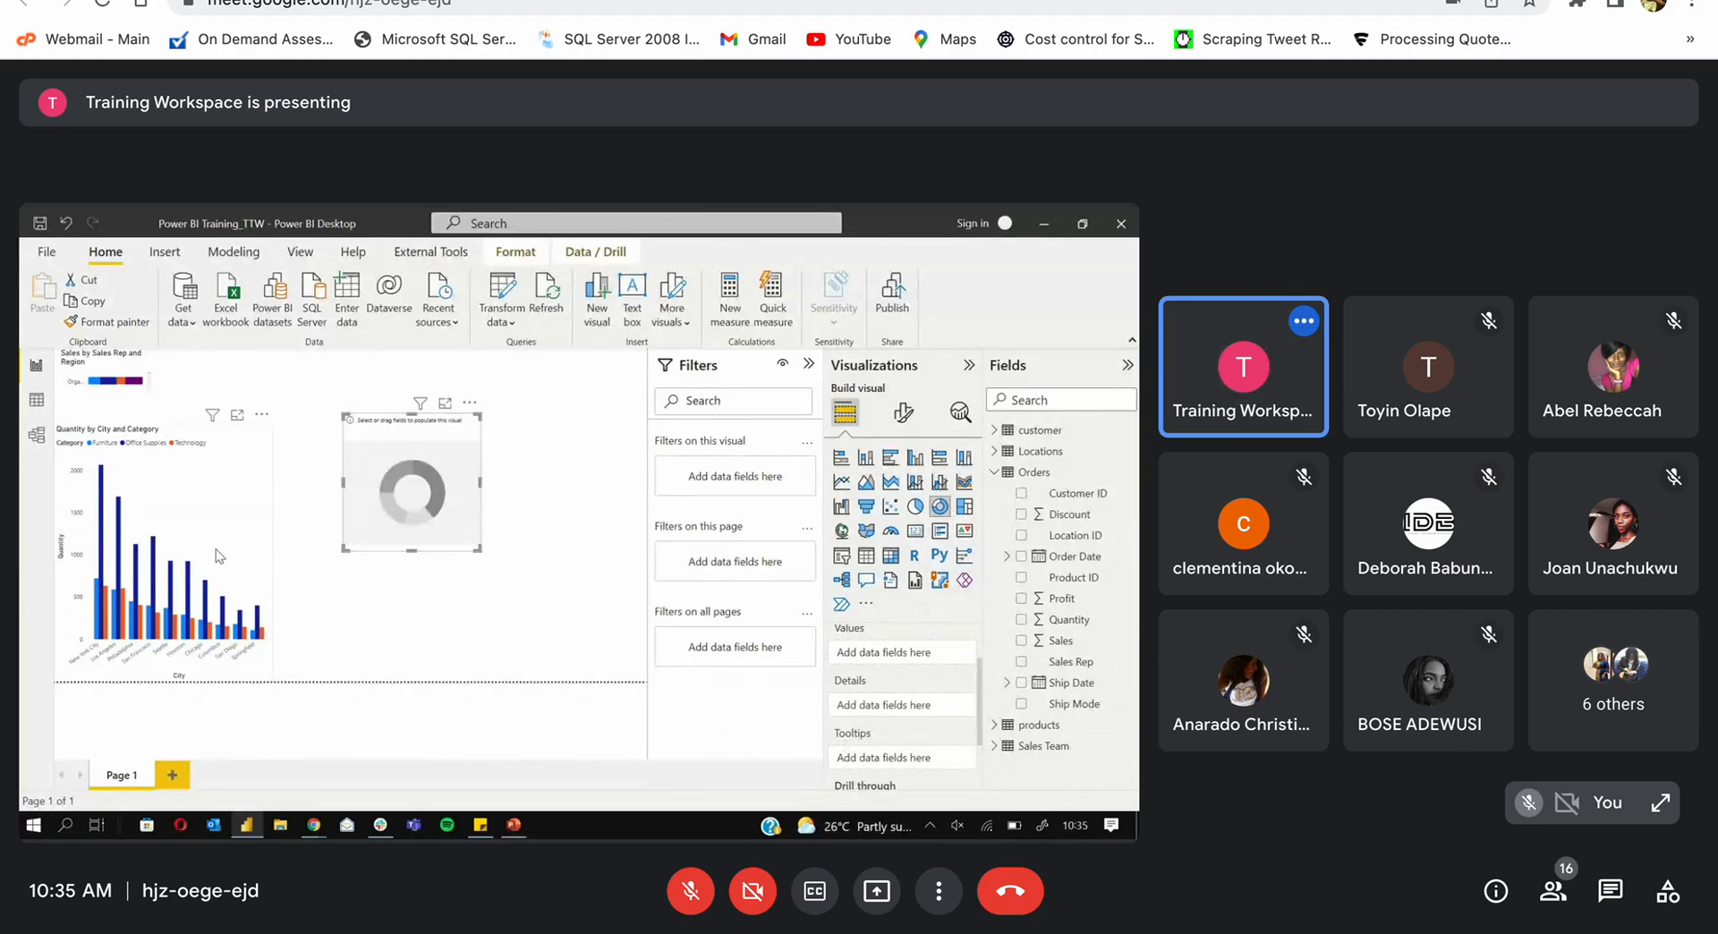
Step: Select the Quantity by City and Category chart and widen it to the right
{"action": "left_click_drag", "start_coordinate": [279, 555], "coordinate": [541, 477]}
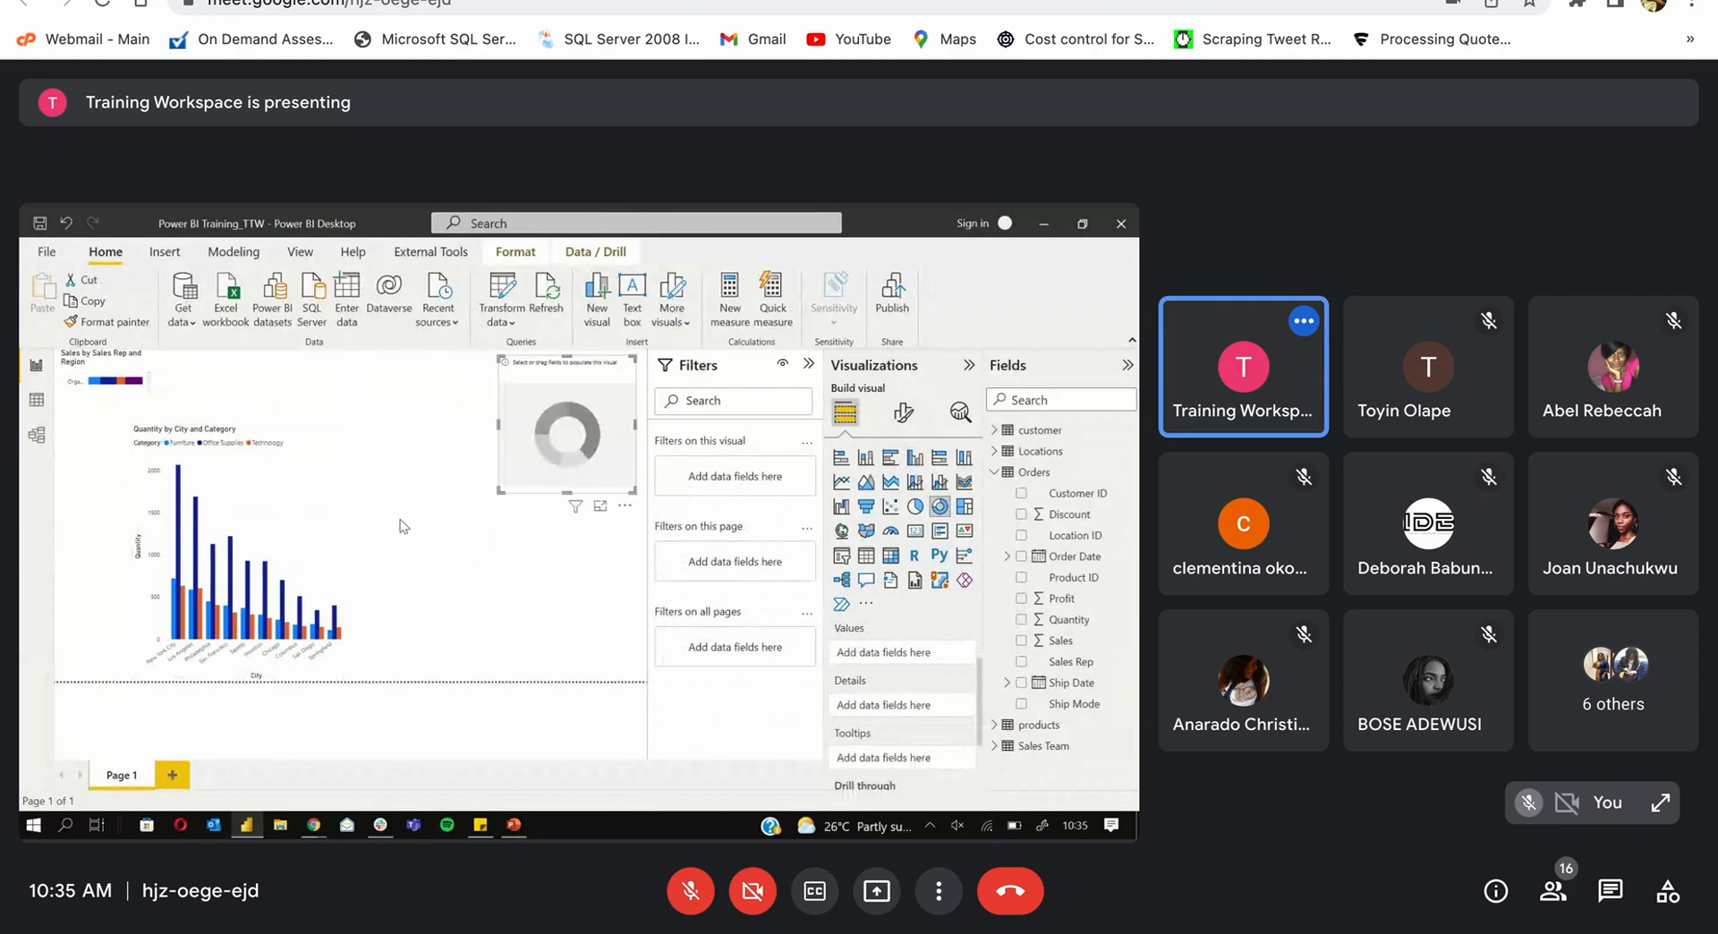
{"action": "left_click", "coordinate": [347, 542]}
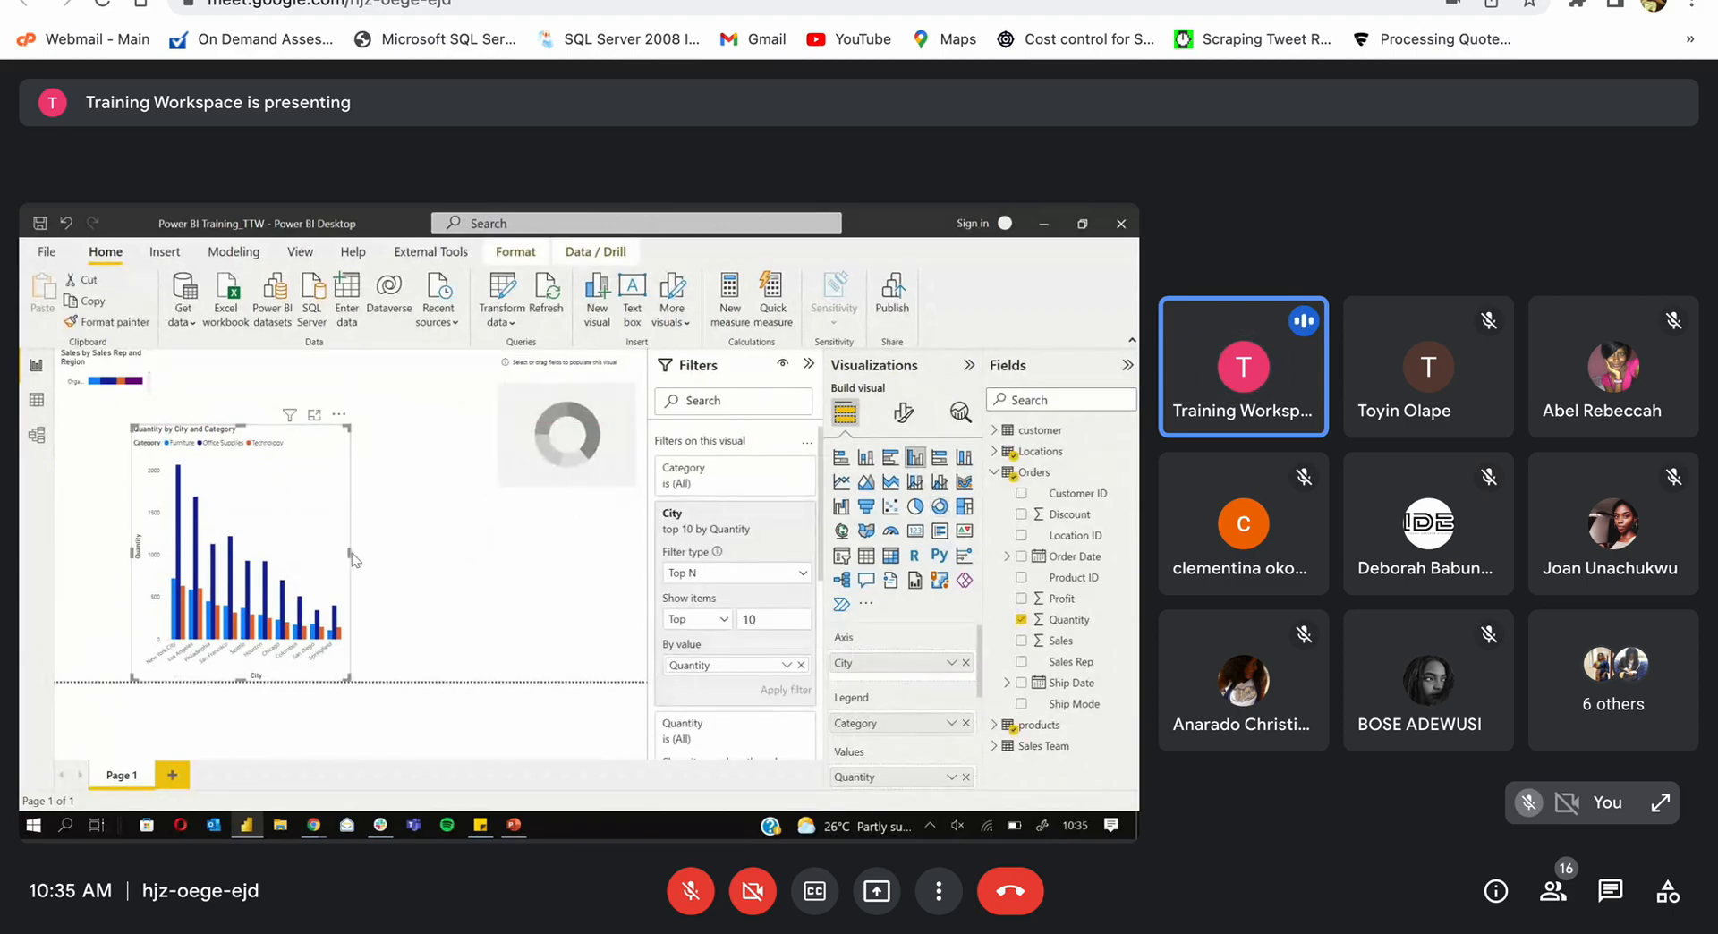
{"action": "left_click", "coordinate": [352, 554]}
{"action": "left_click", "coordinate": [348, 552]}
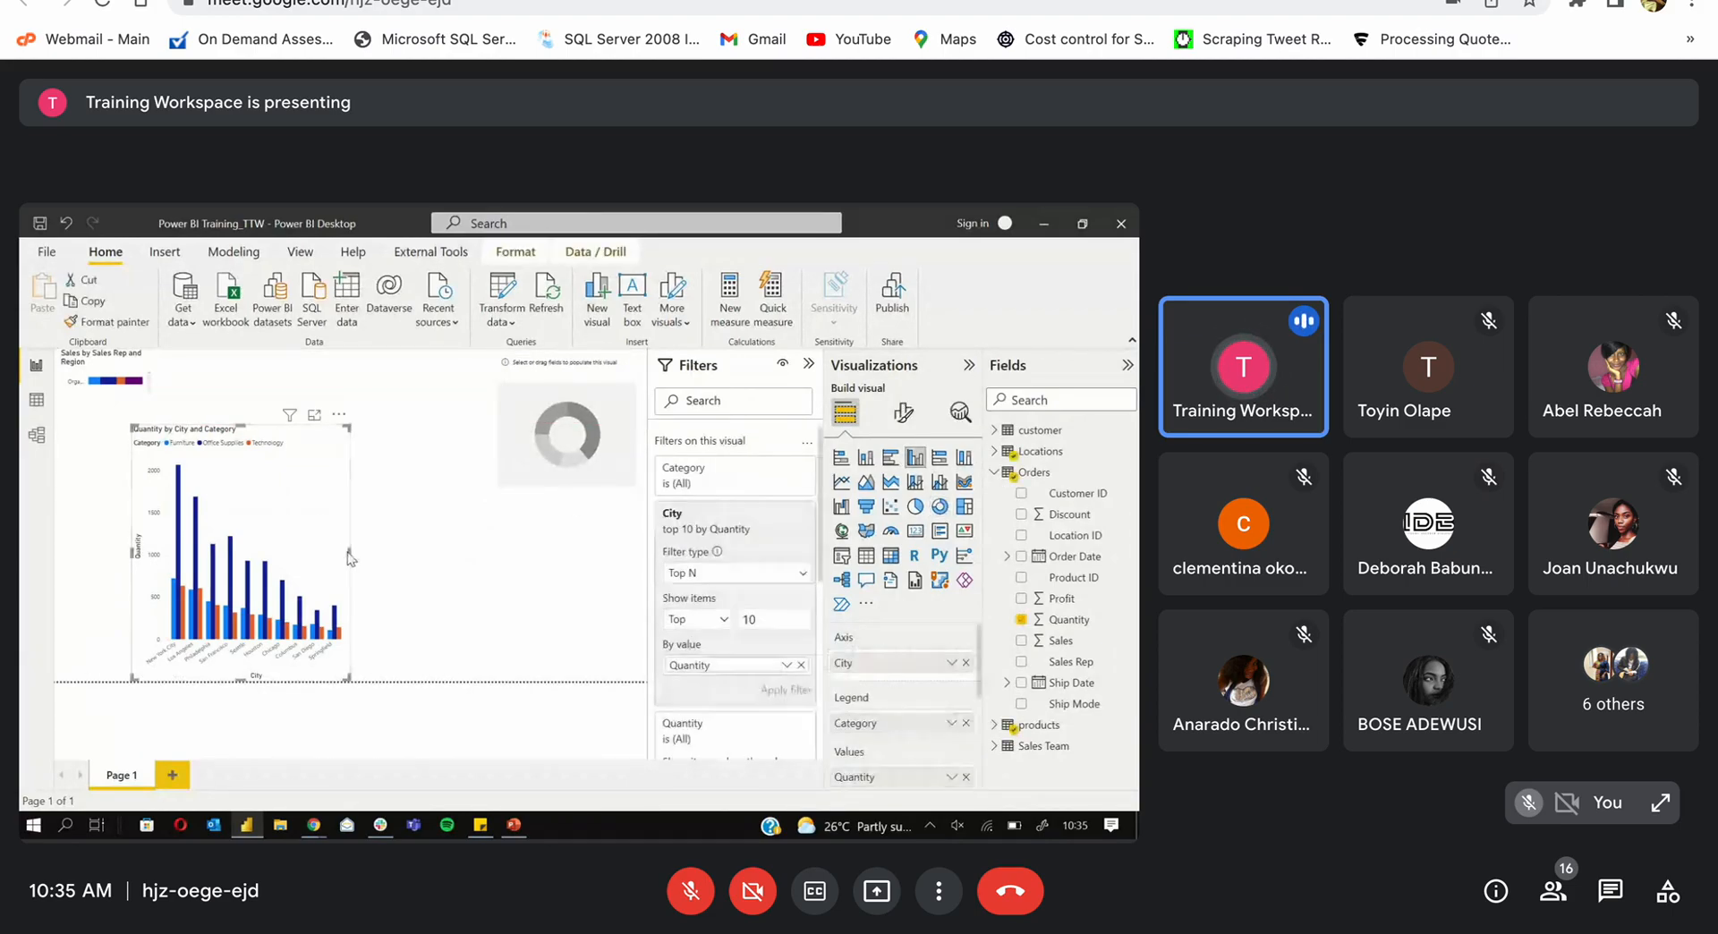
{"action": "left_click", "coordinate": [598, 579]}
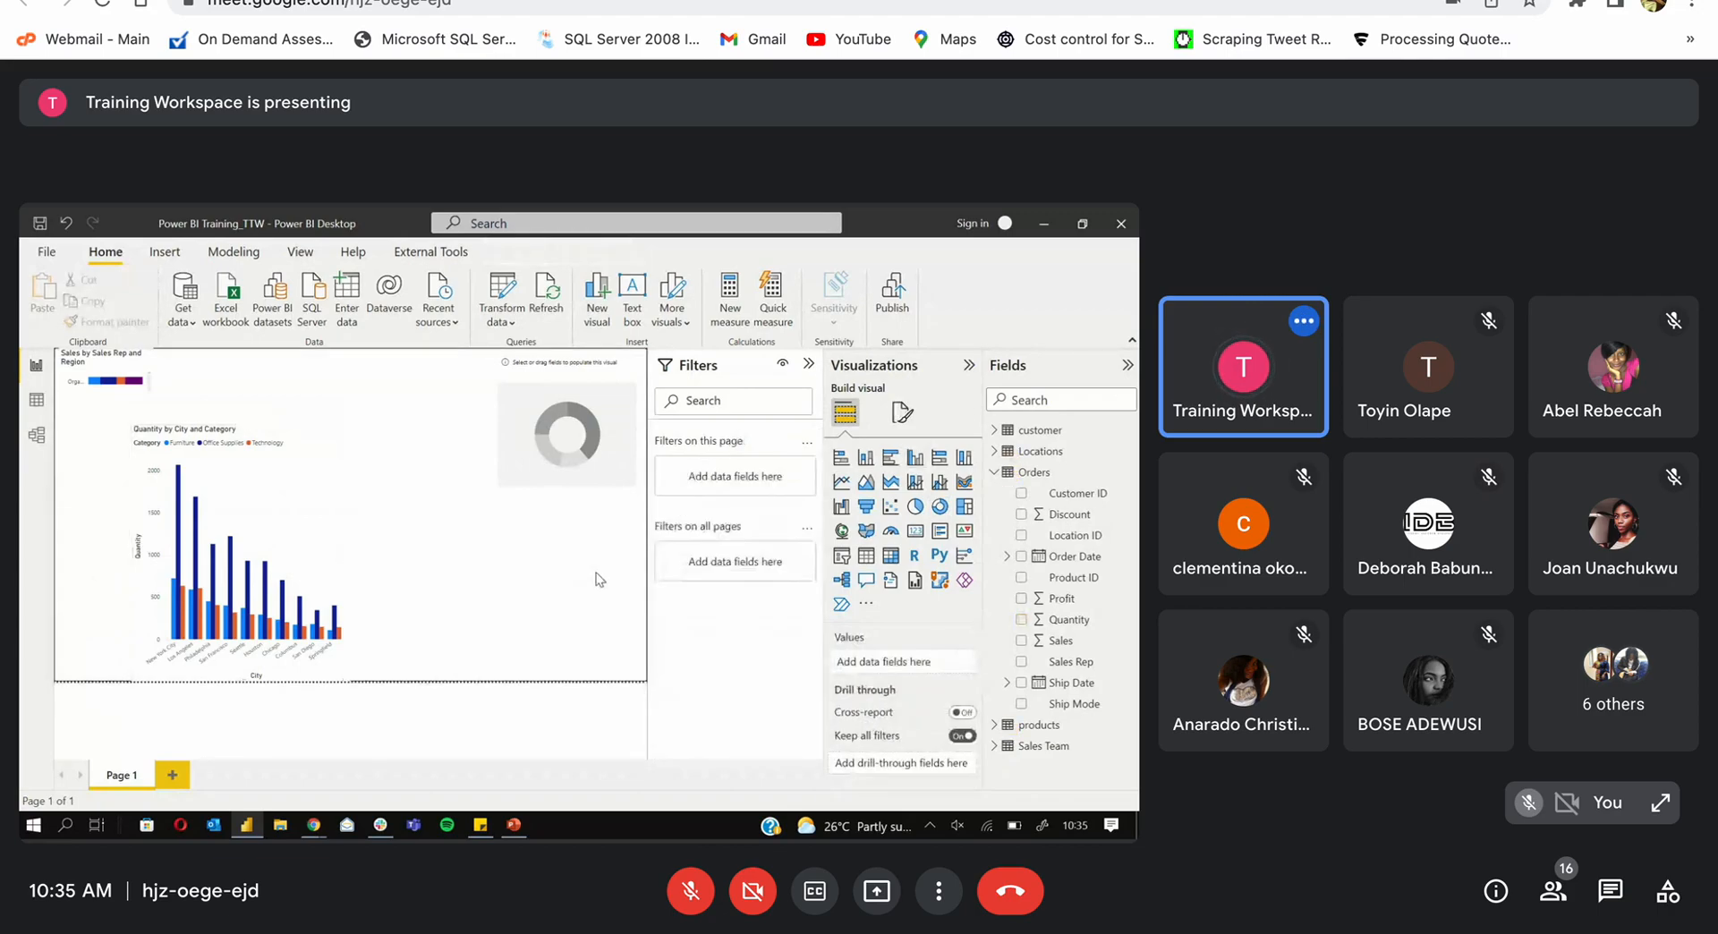
{"action": "left_click", "coordinate": [349, 552]}
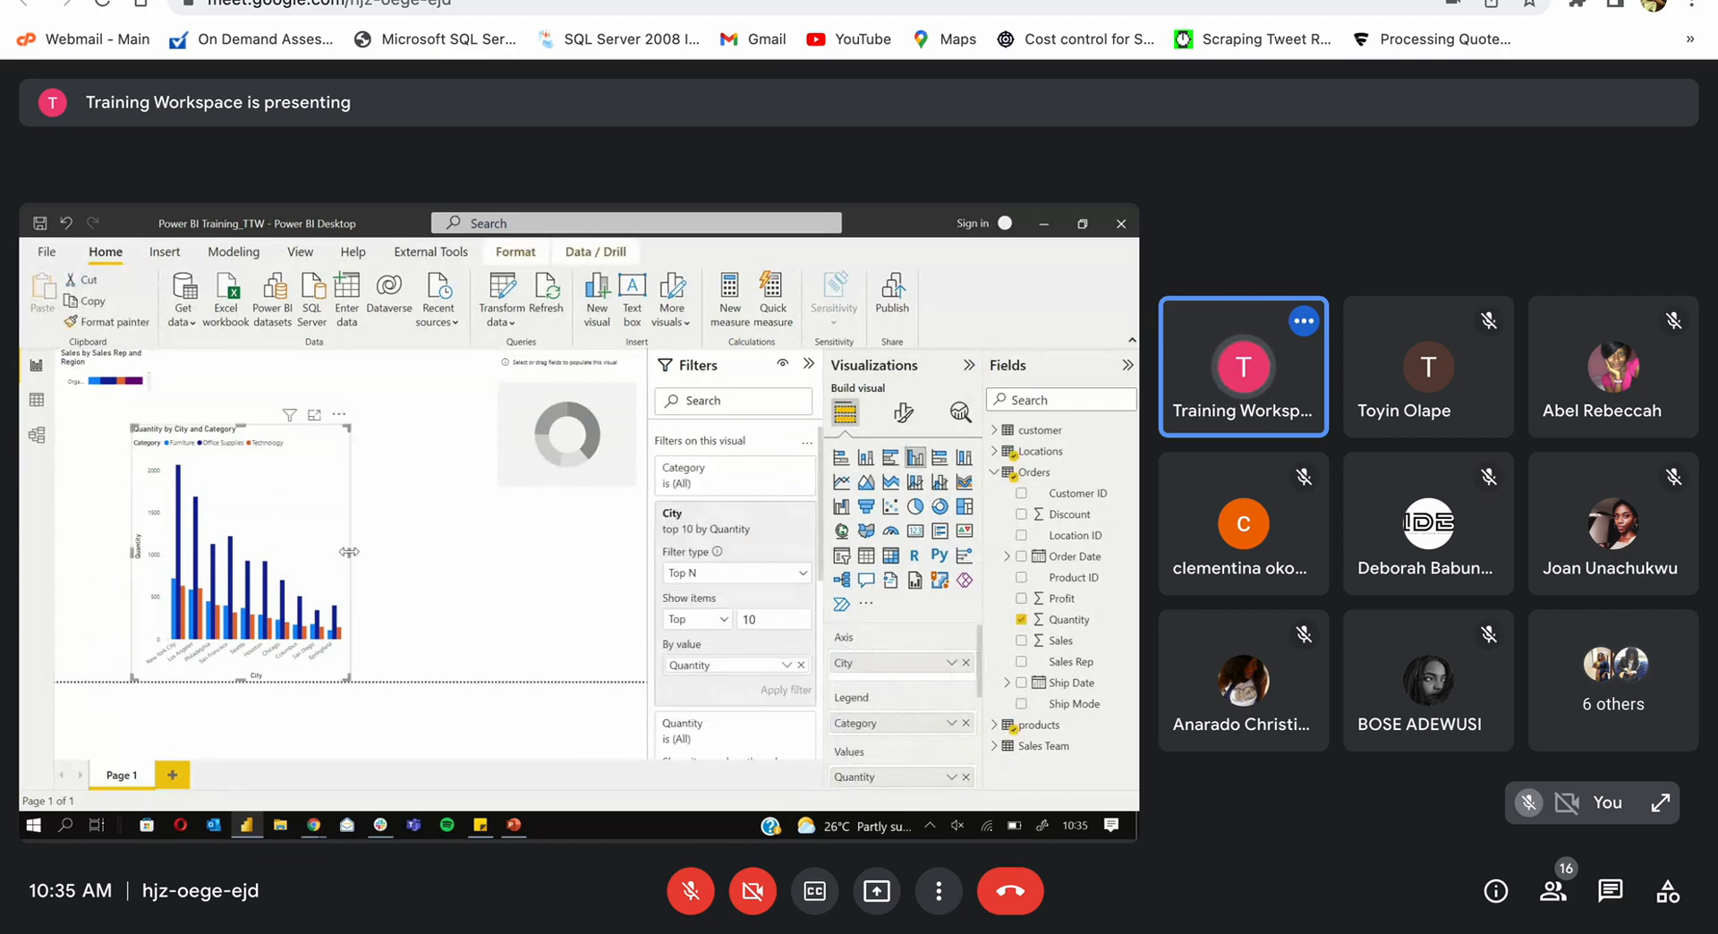
{"action": "left_click_drag", "start_coordinate": [349, 552], "coordinate": [603, 553]}
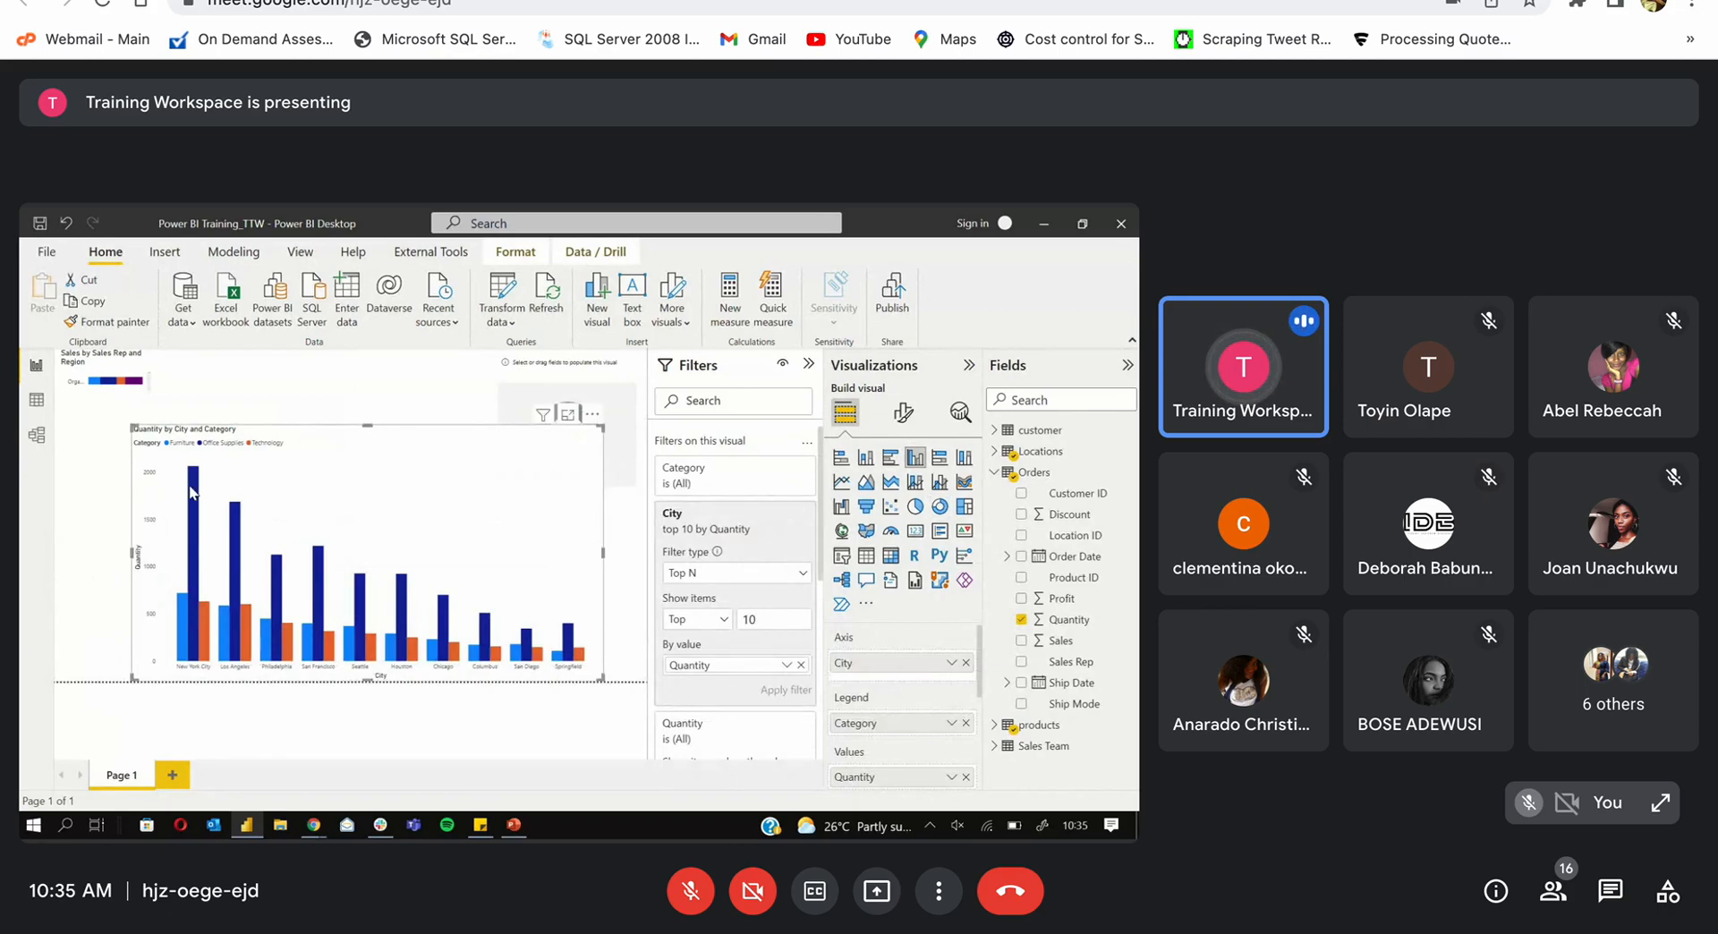
Step: Shift the chart further left on the canvas and trim its width slightly
{"action": "mouse_move", "coordinate": [190, 490]}
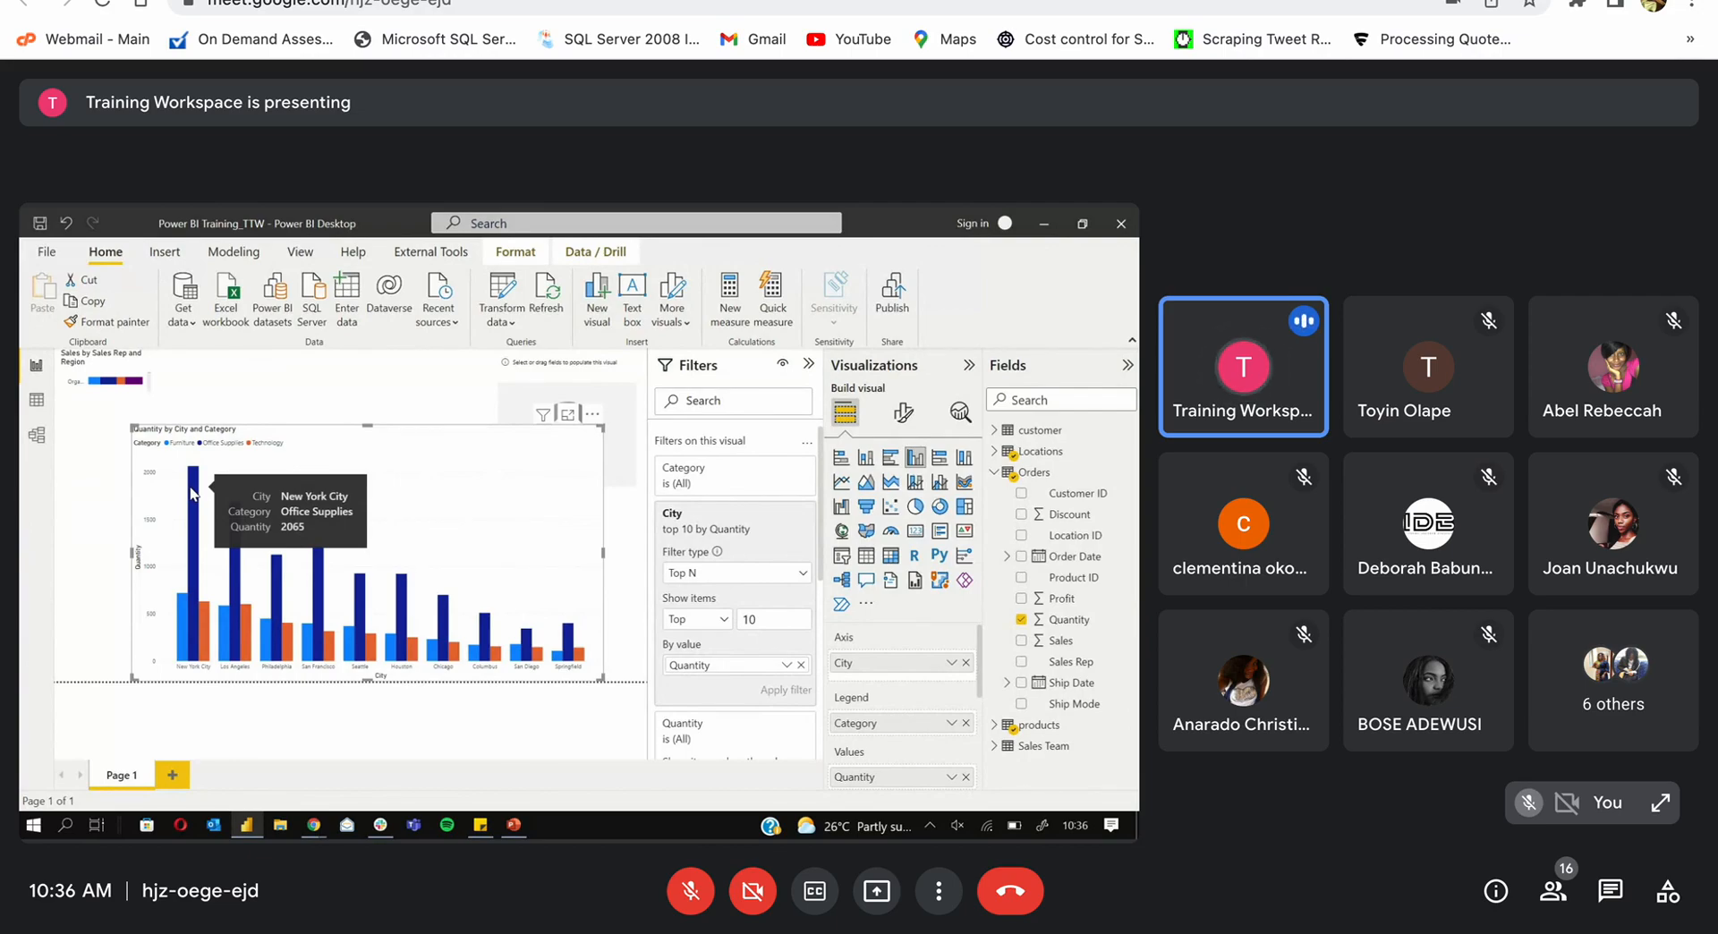
{"action": "left_click_drag", "start_coordinate": [435, 481], "coordinate": [359, 488]}
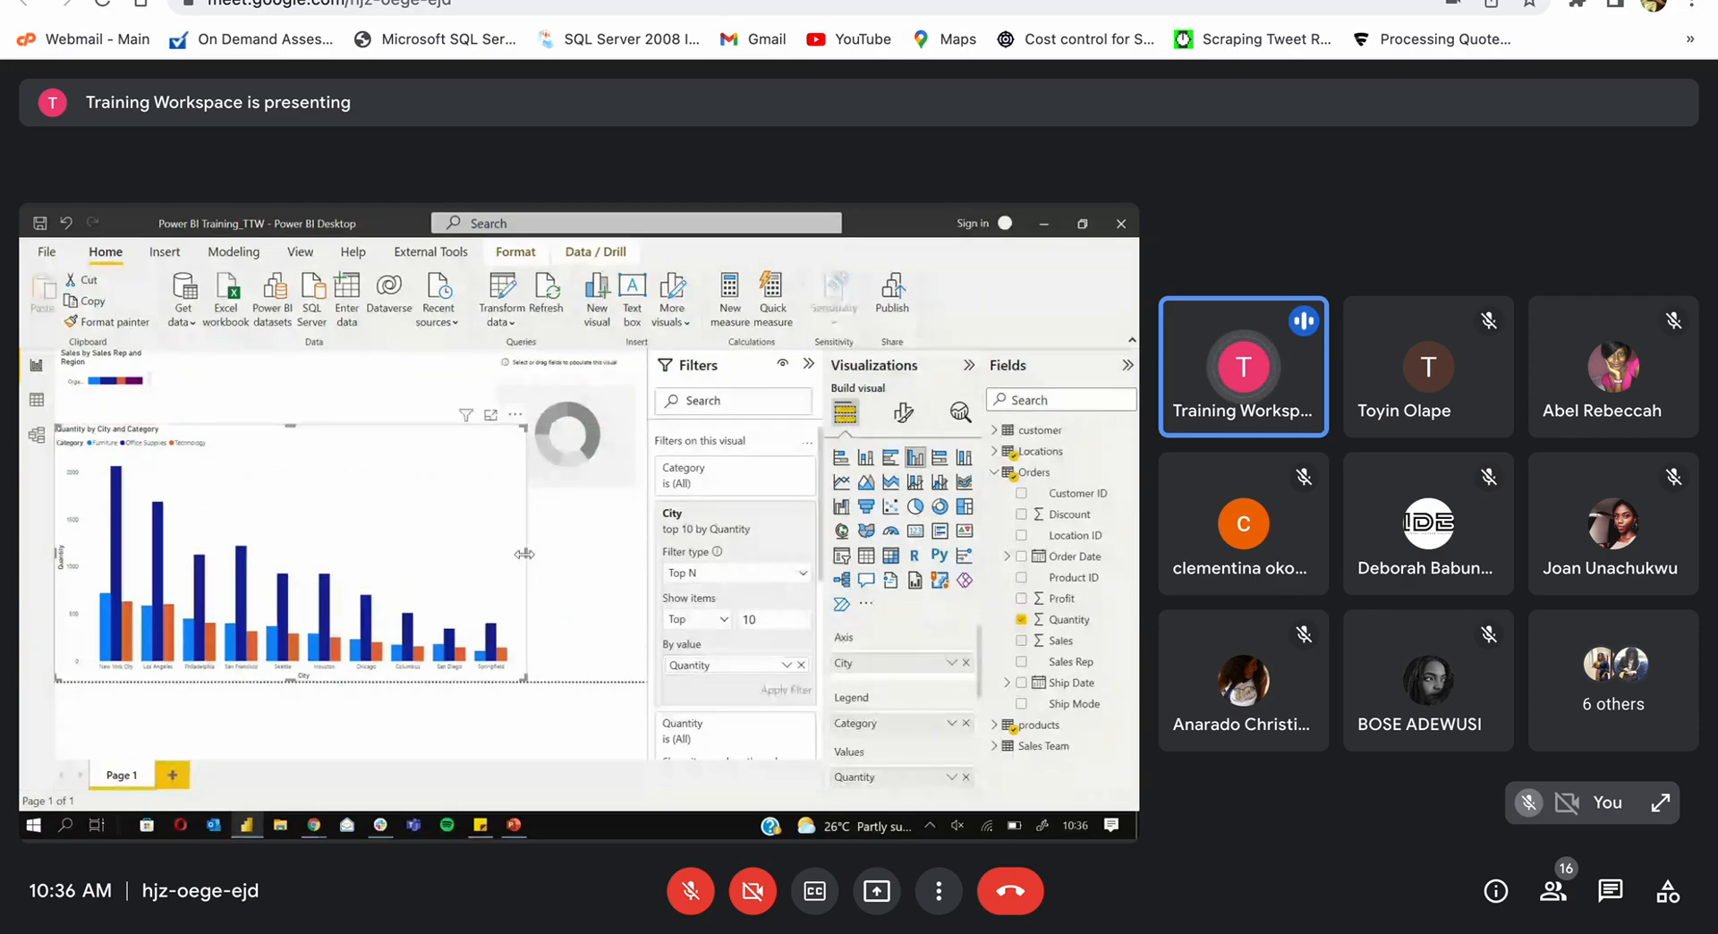
{"action": "left_click_drag", "start_coordinate": [524, 553], "coordinate": [434, 551]}
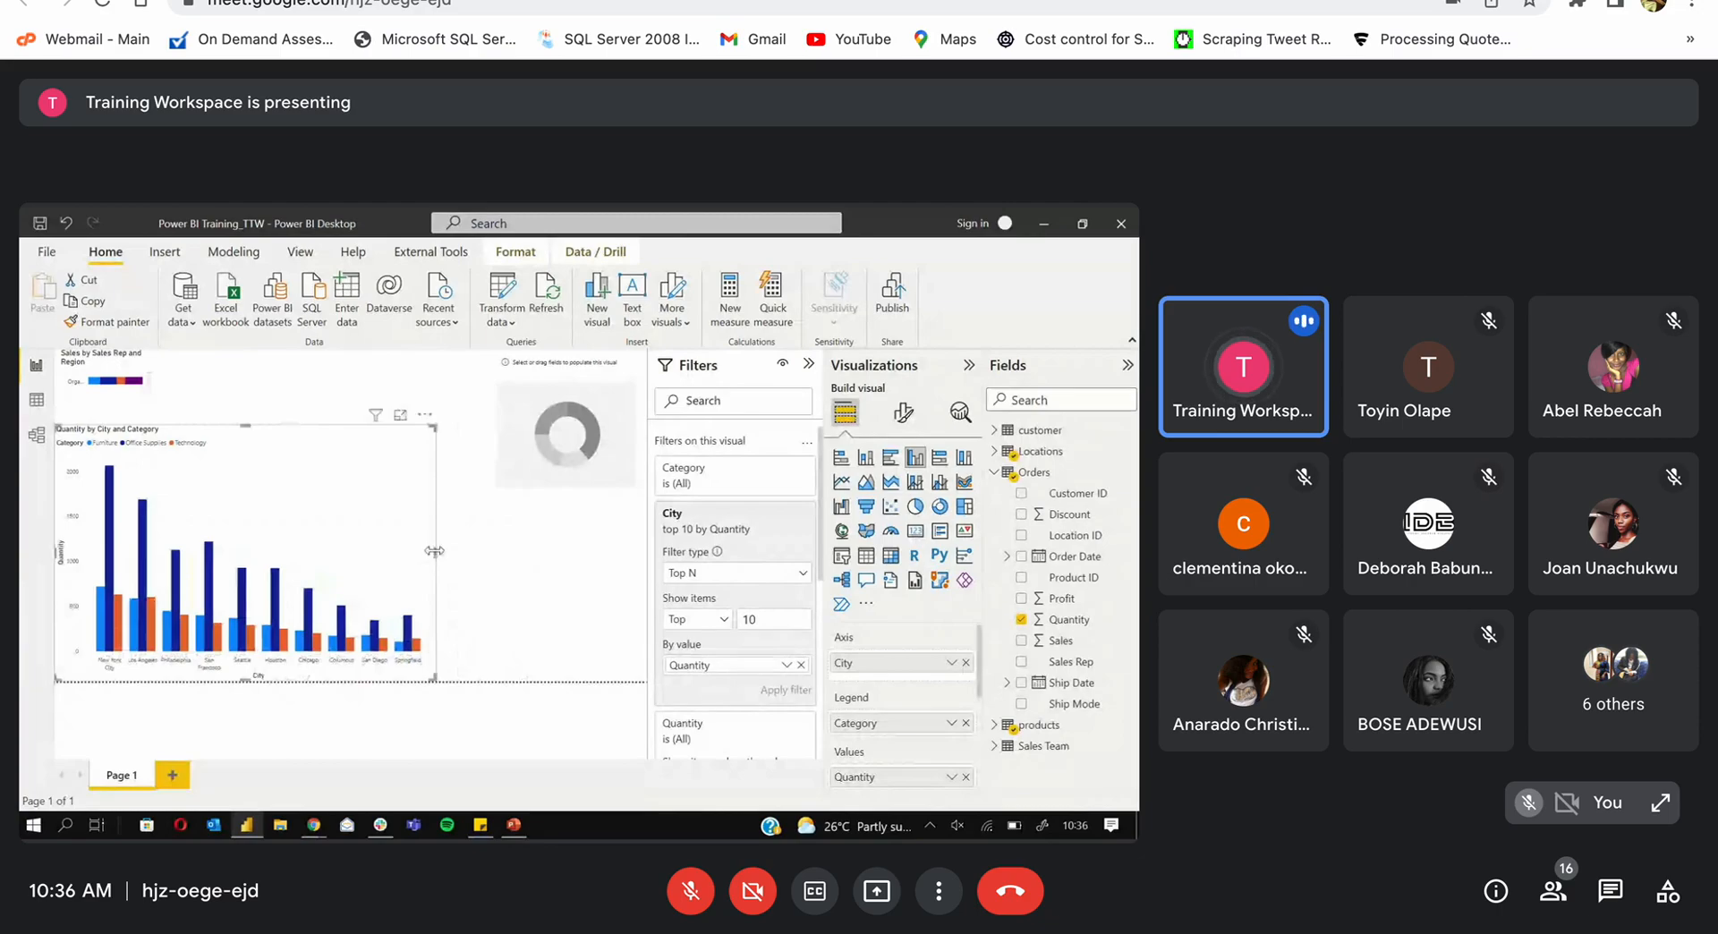
Step: Delete the empty donut and a trial table visual, then reselect the column chart
{"action": "left_click", "coordinate": [537, 436]}
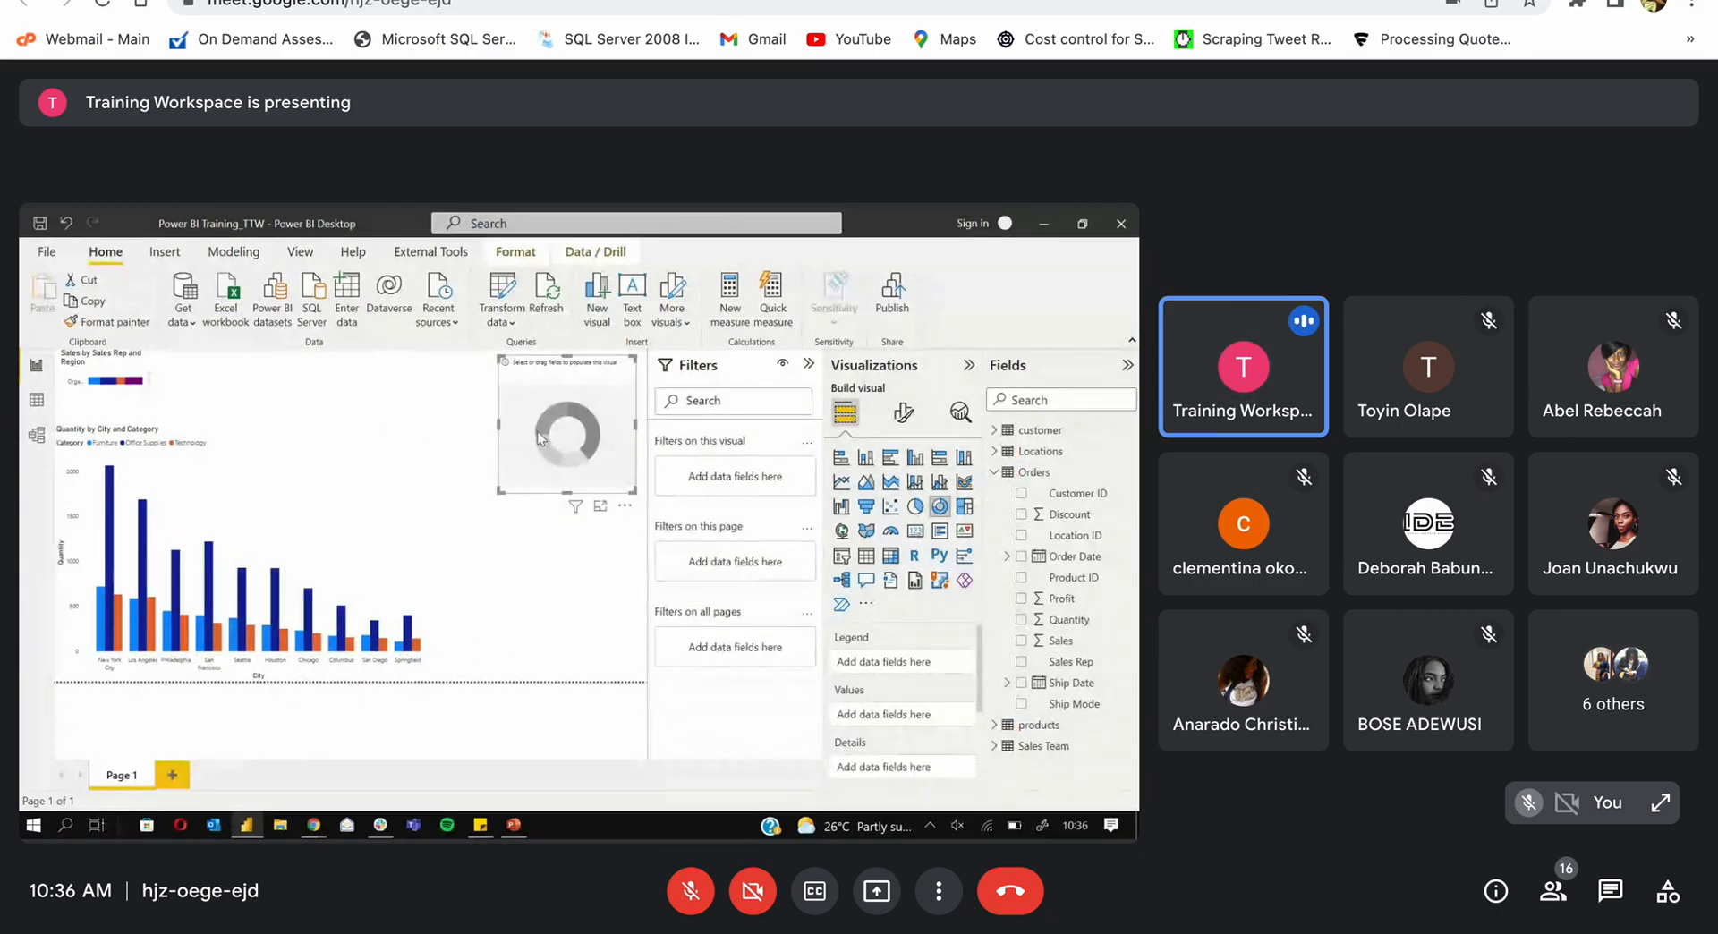
{"action": "key", "text": "Delete"}
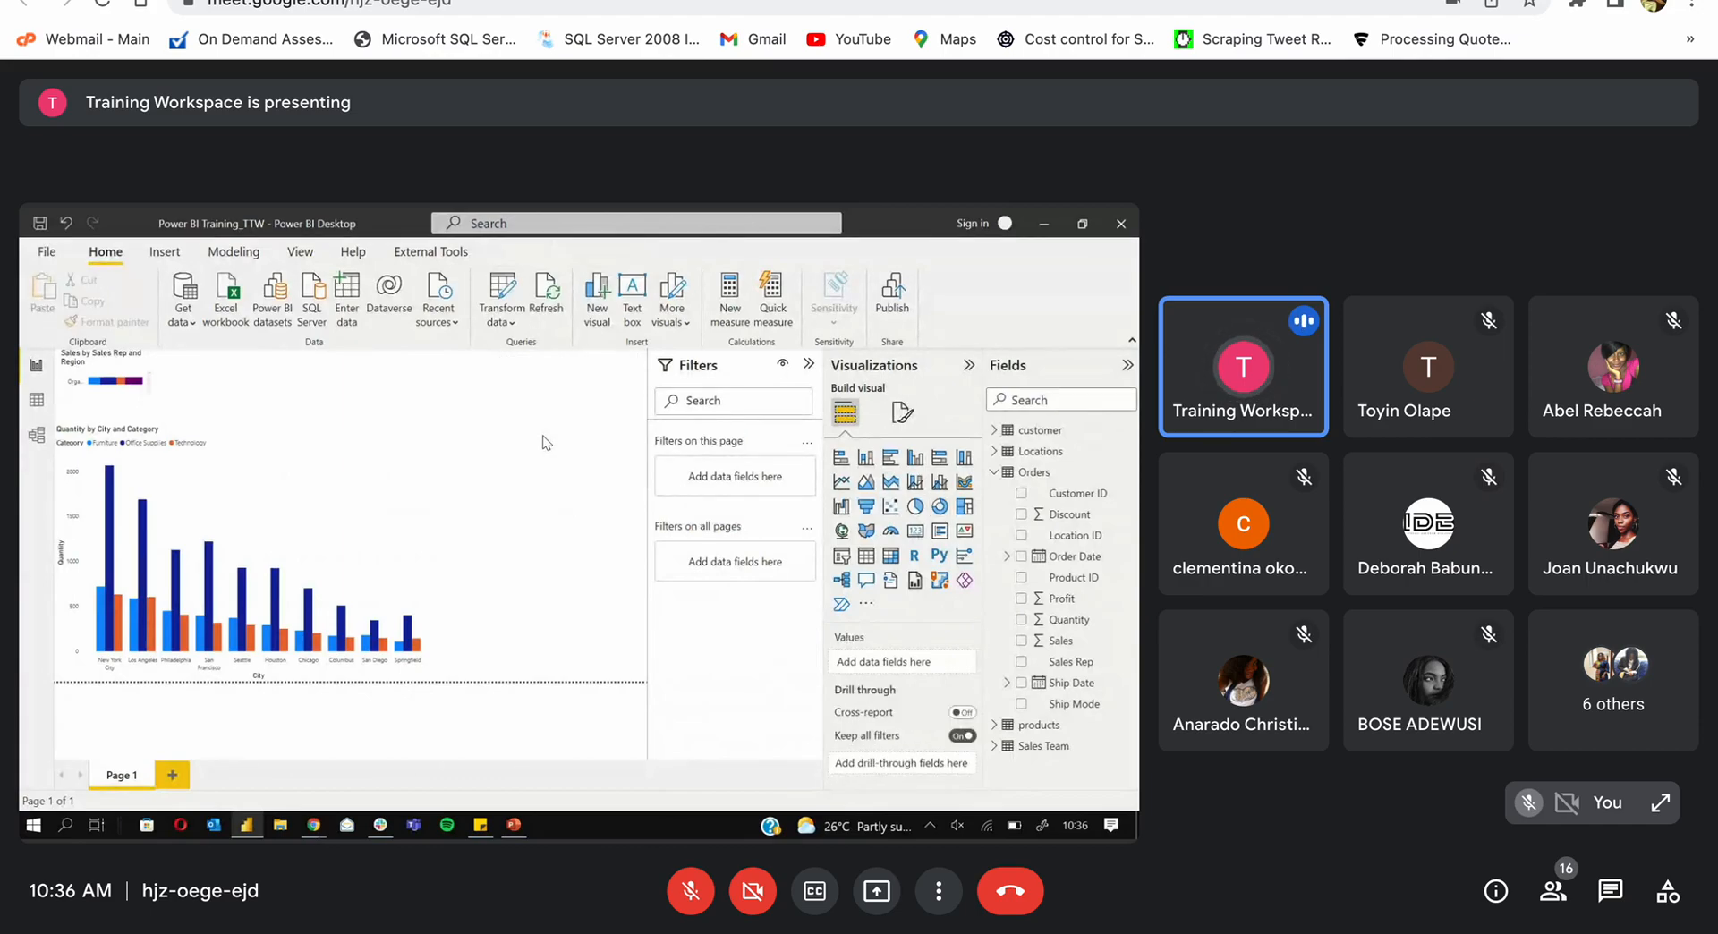
{"action": "left_click", "coordinate": [864, 558]}
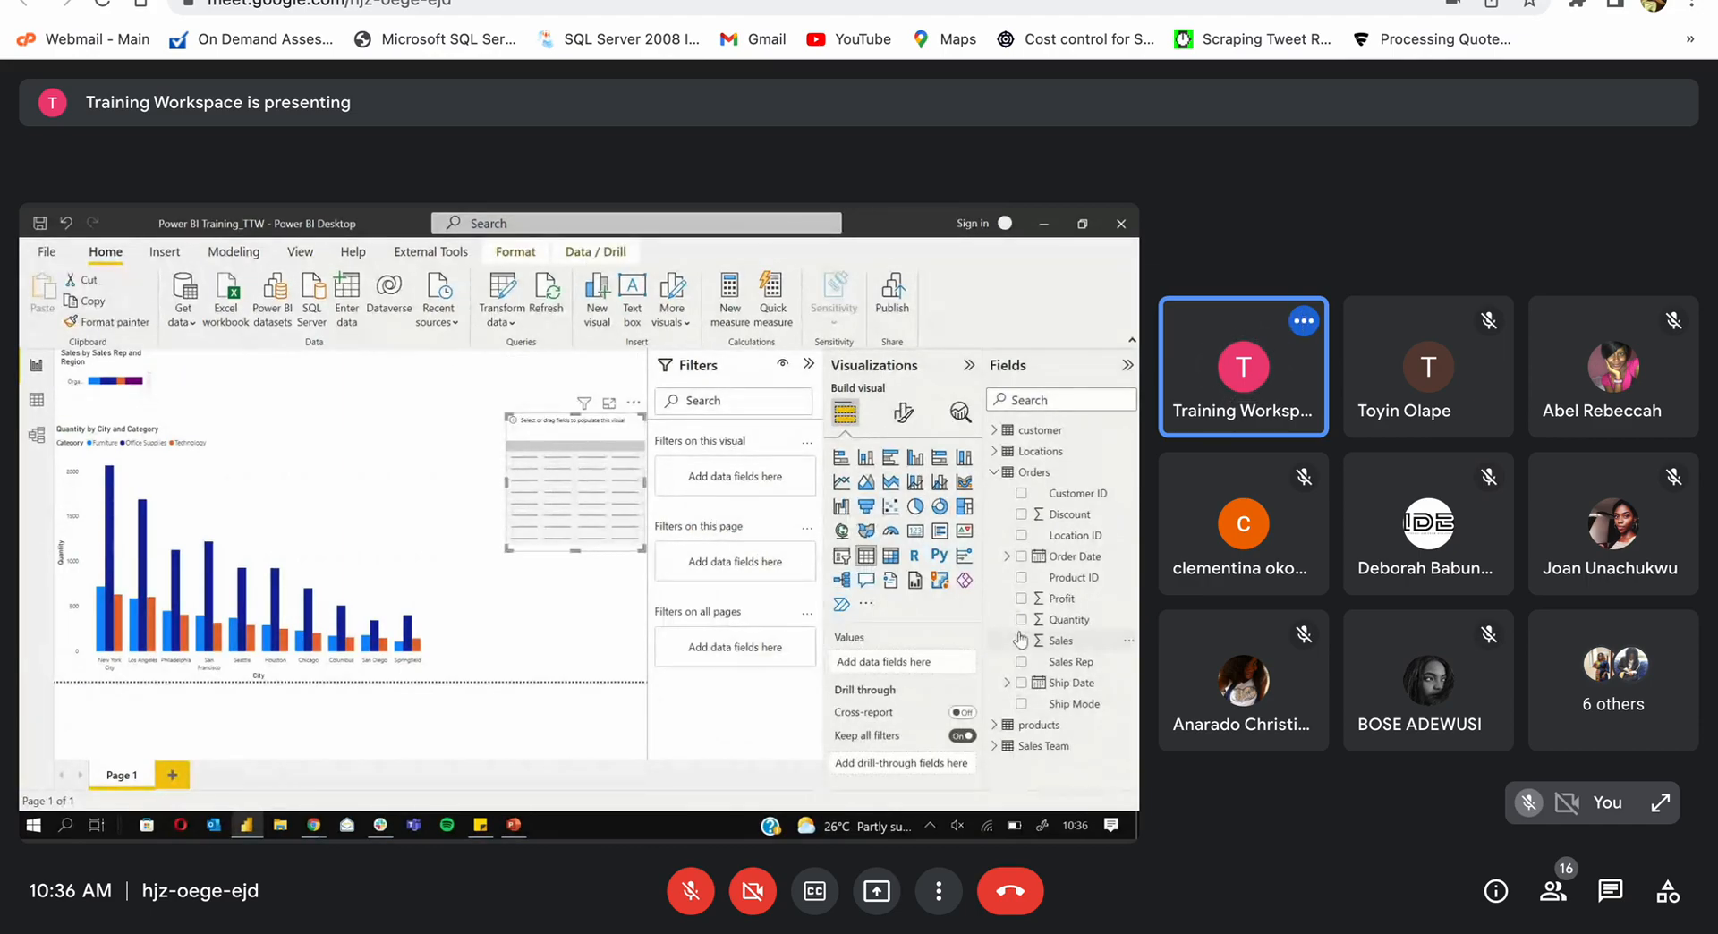
{"action": "key", "text": "Delete"}
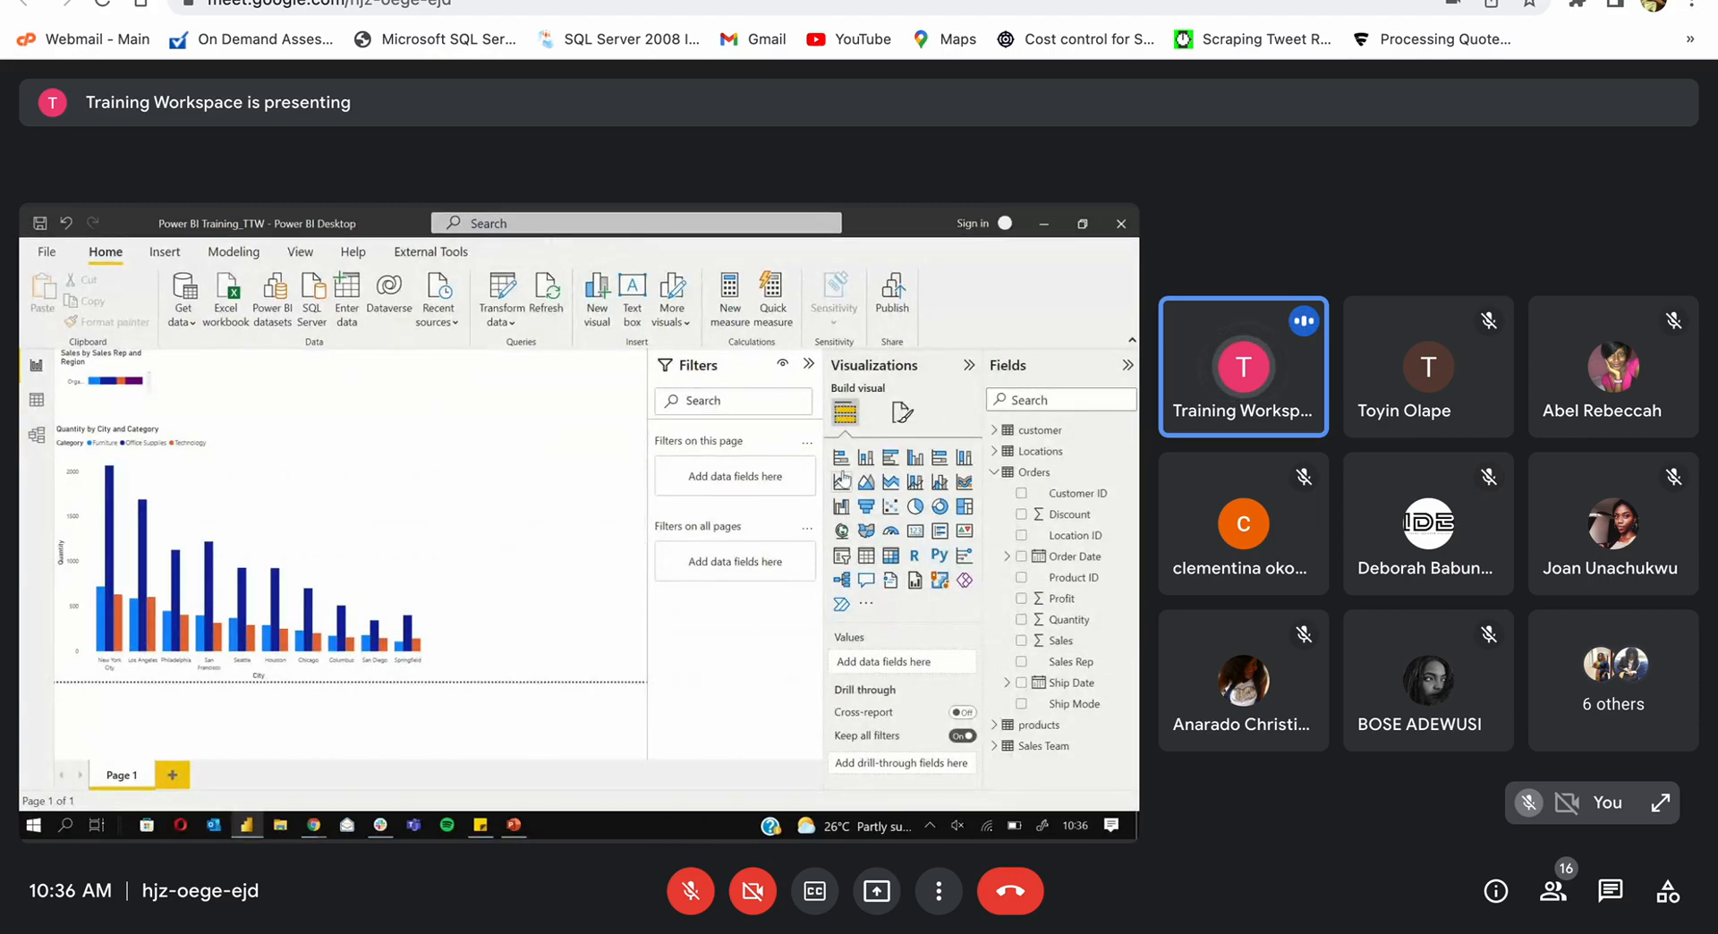
{"action": "left_click", "coordinate": [200, 492]}
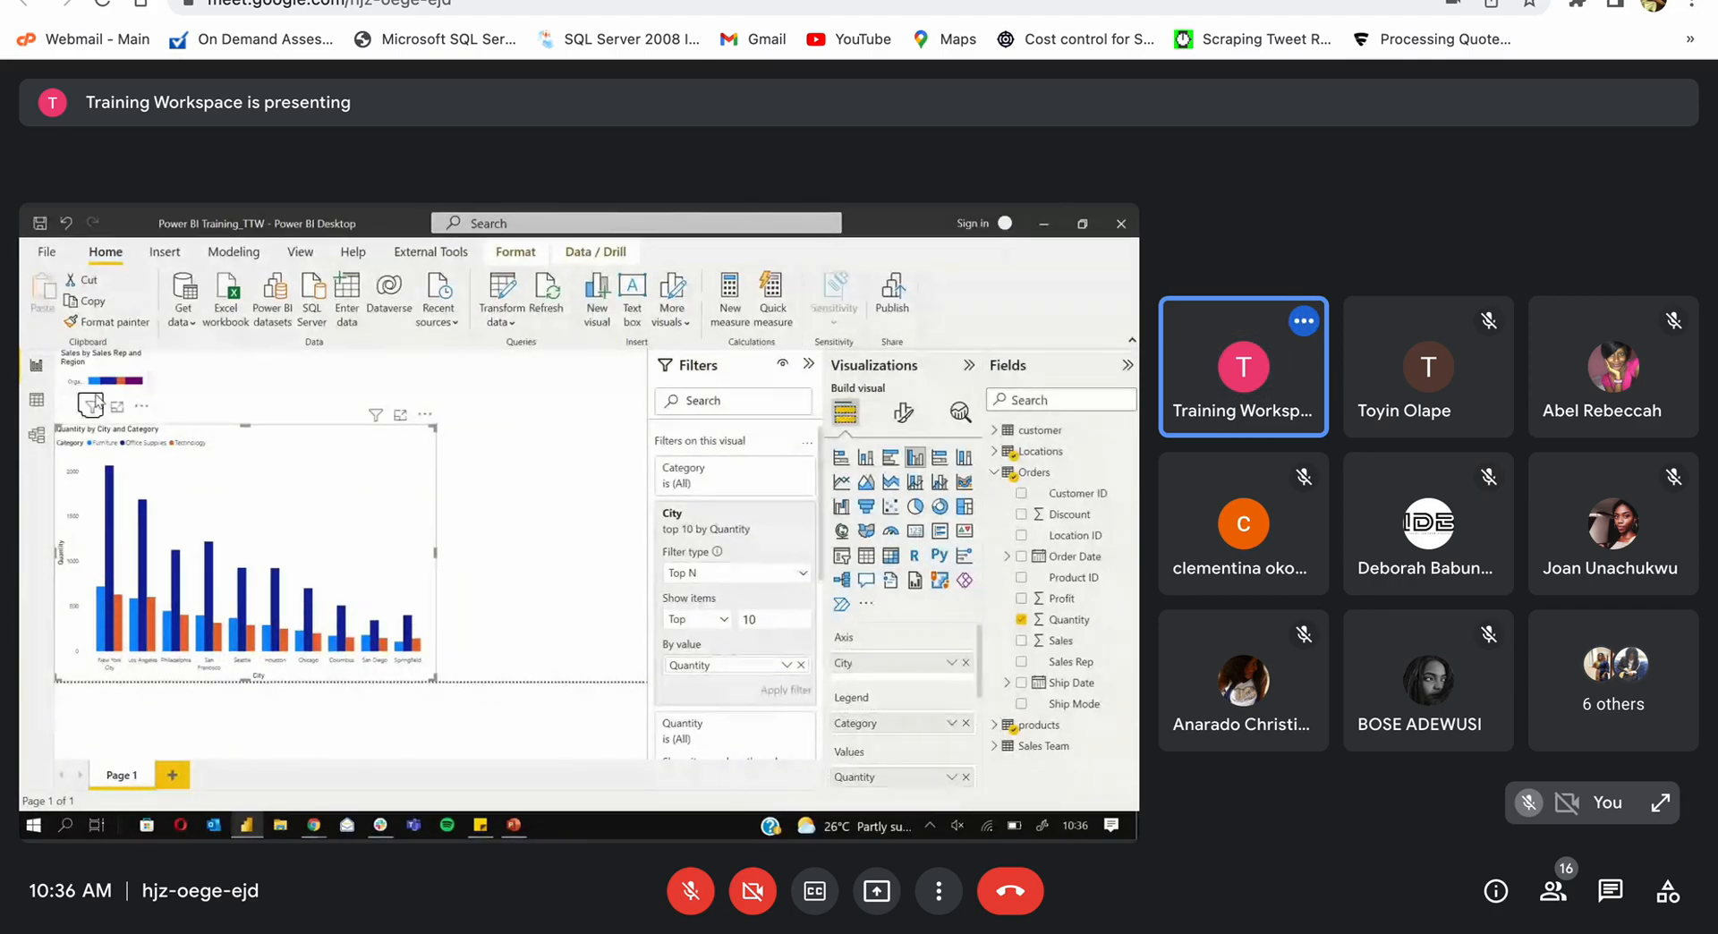
{"action": "left_click", "coordinate": [136, 396]}
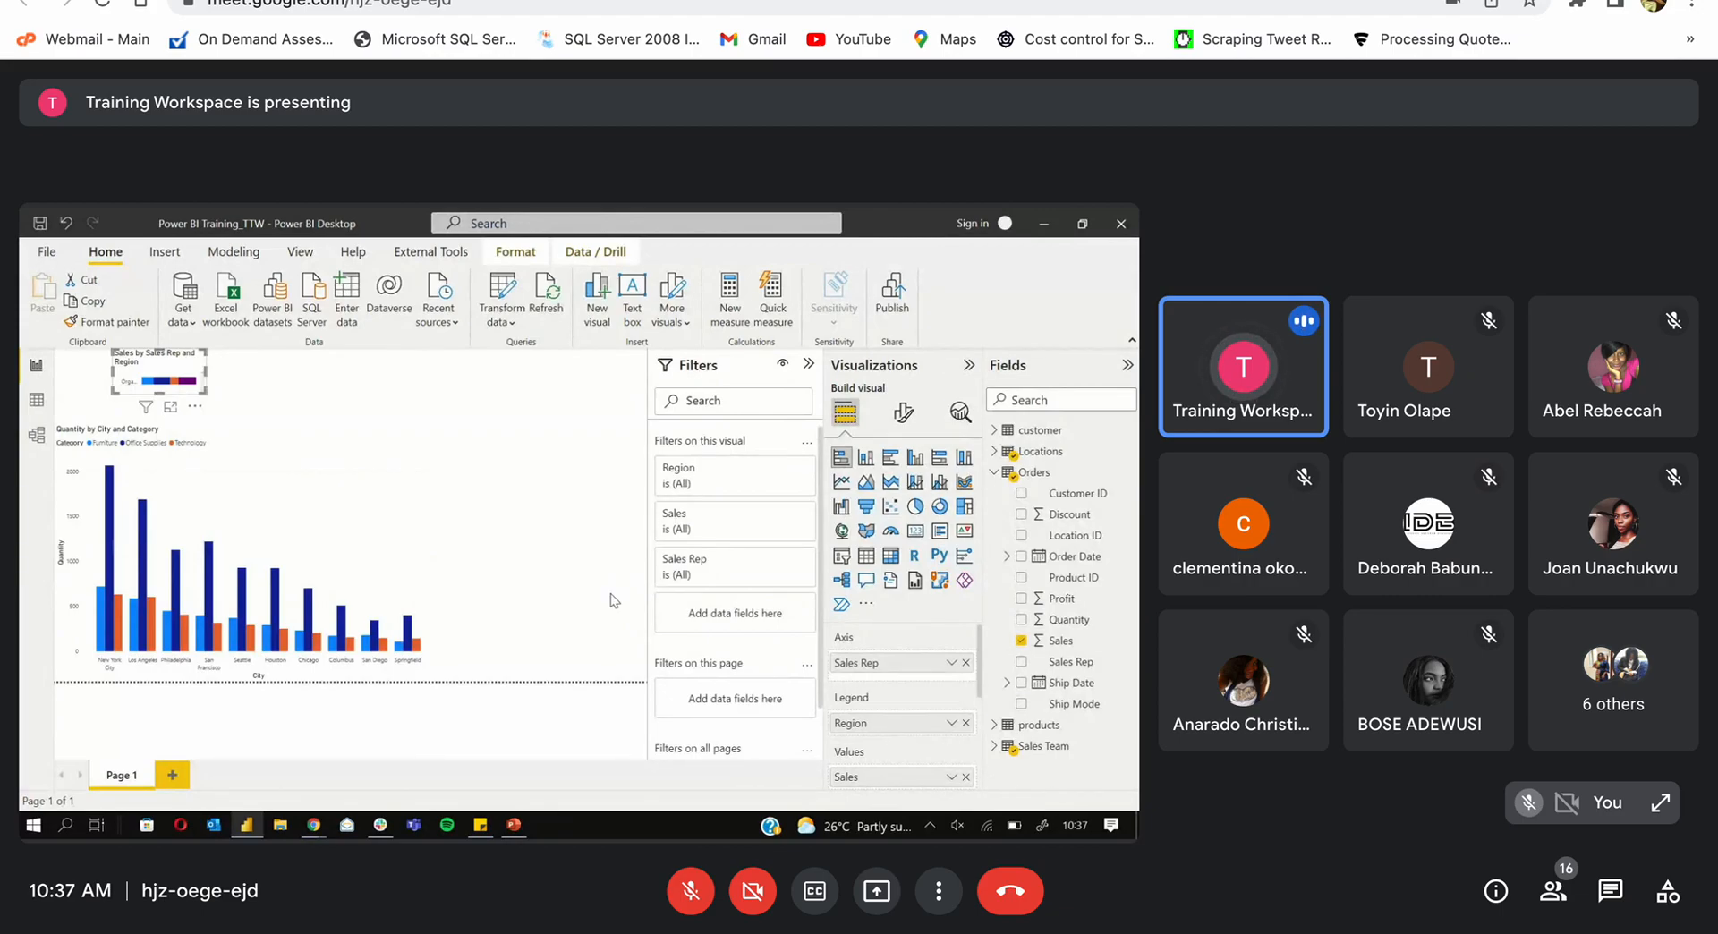
{"action": "left_click", "coordinate": [448, 561]}
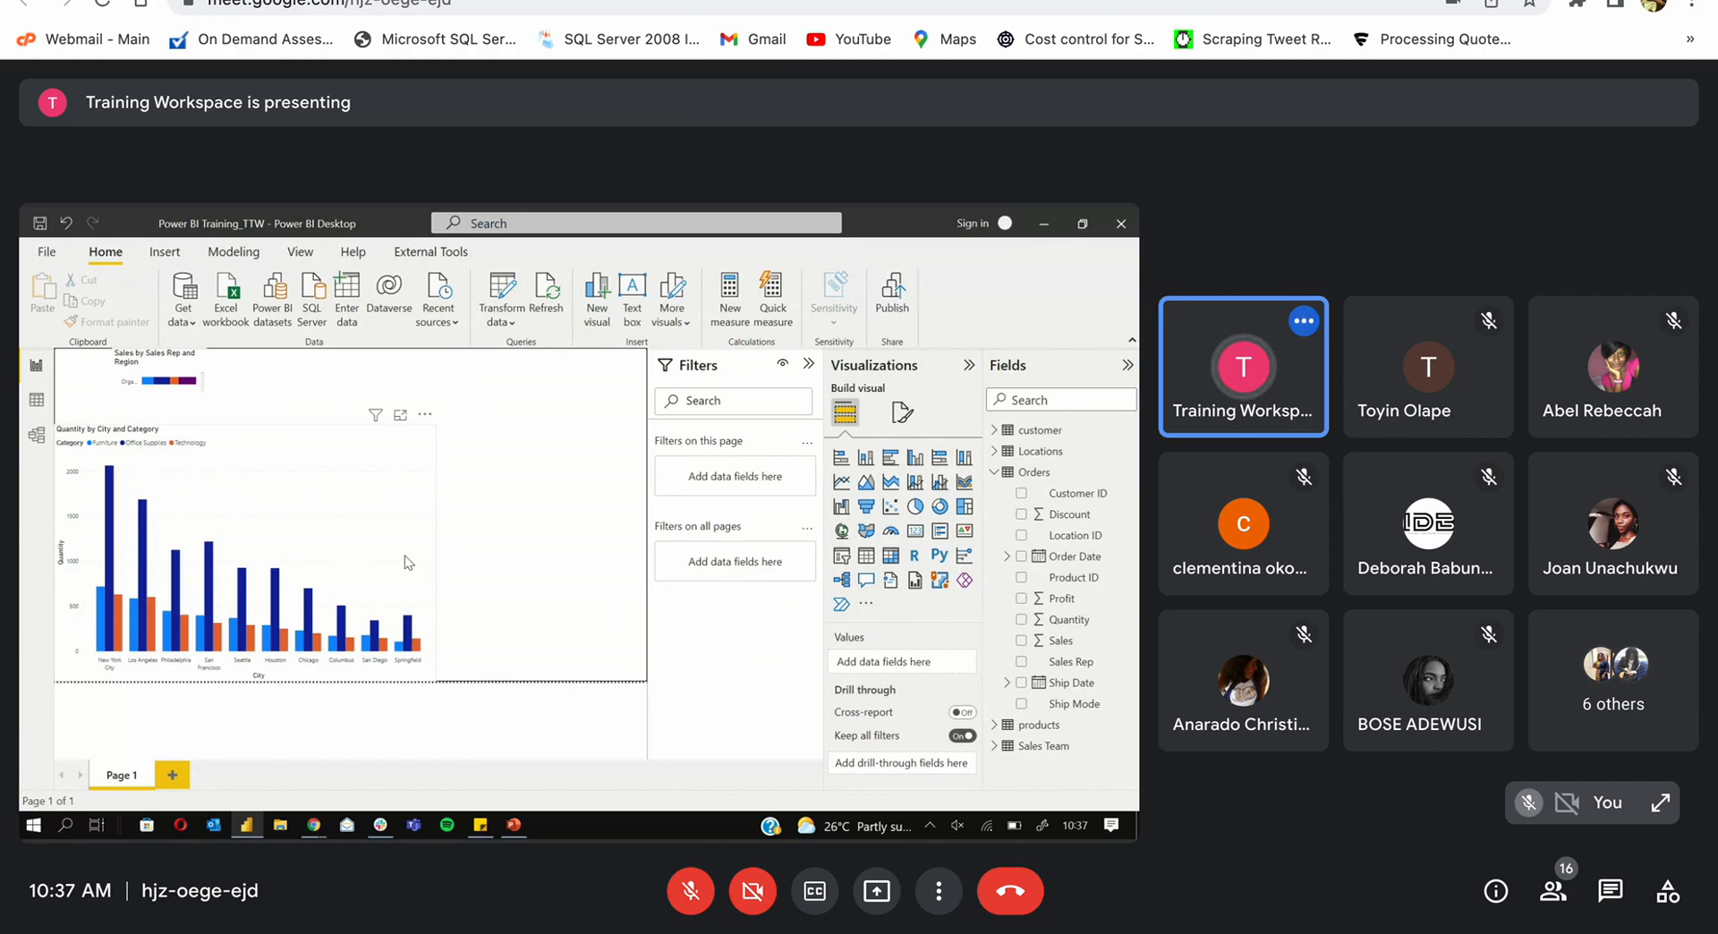
{"action": "left_click", "coordinate": [319, 541]}
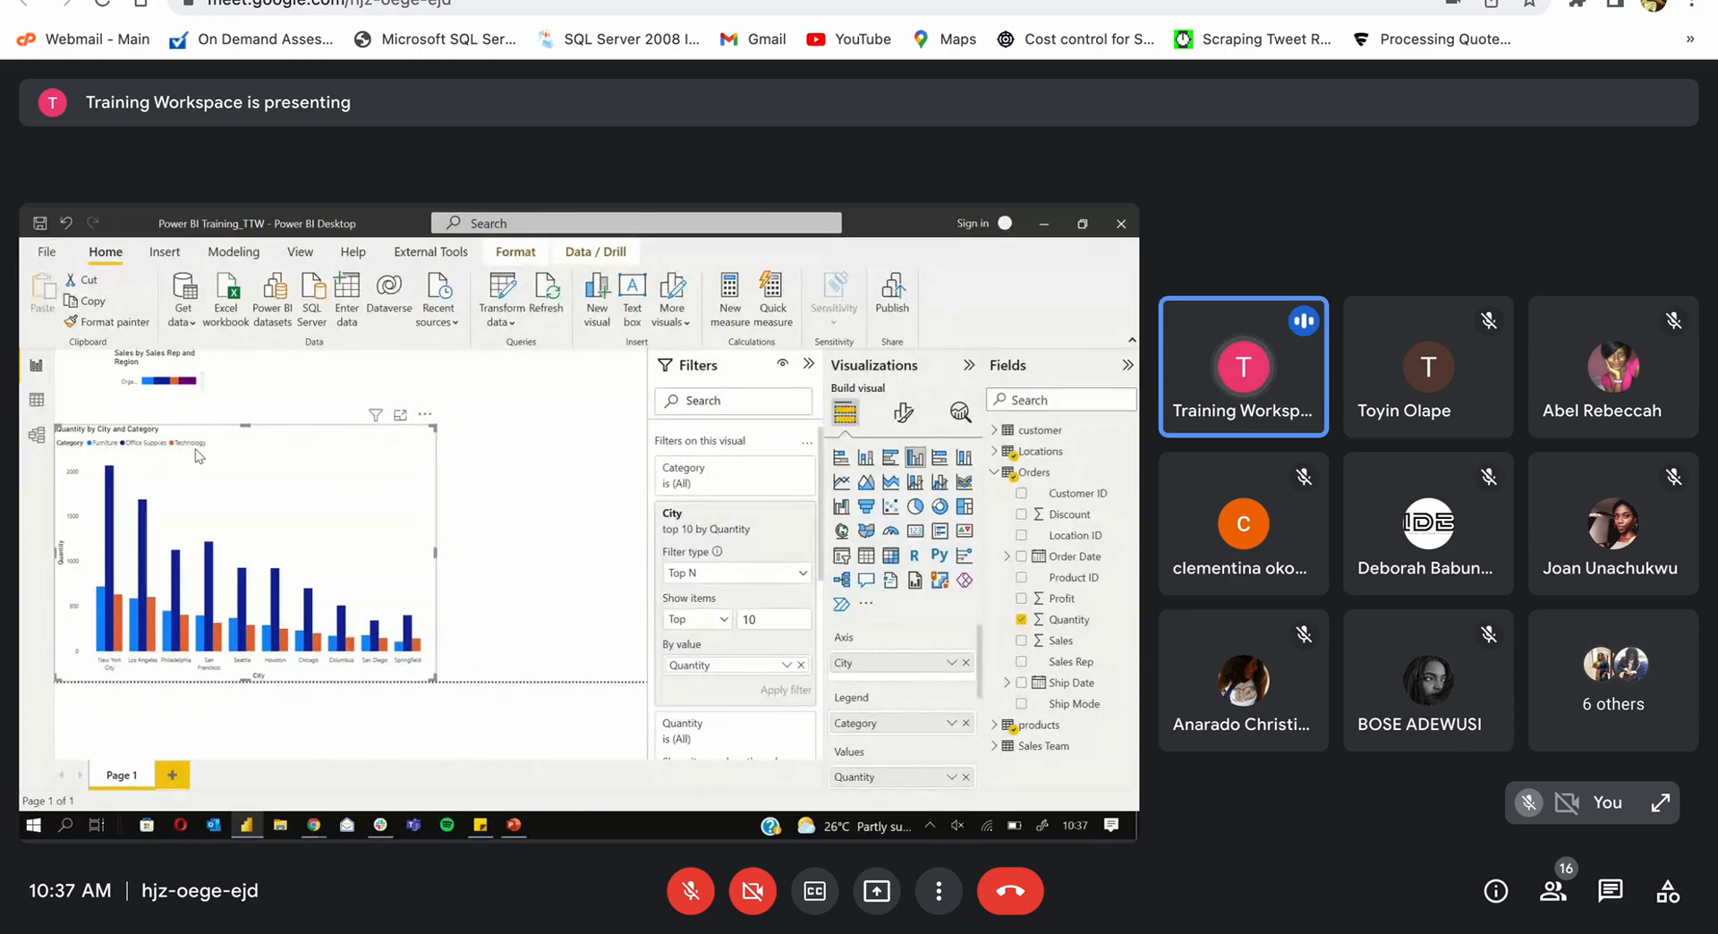
Step: Remove Category from Legend, widen the chart across the canvas, then put products Category back as Legend
{"action": "left_click", "coordinate": [965, 723]}
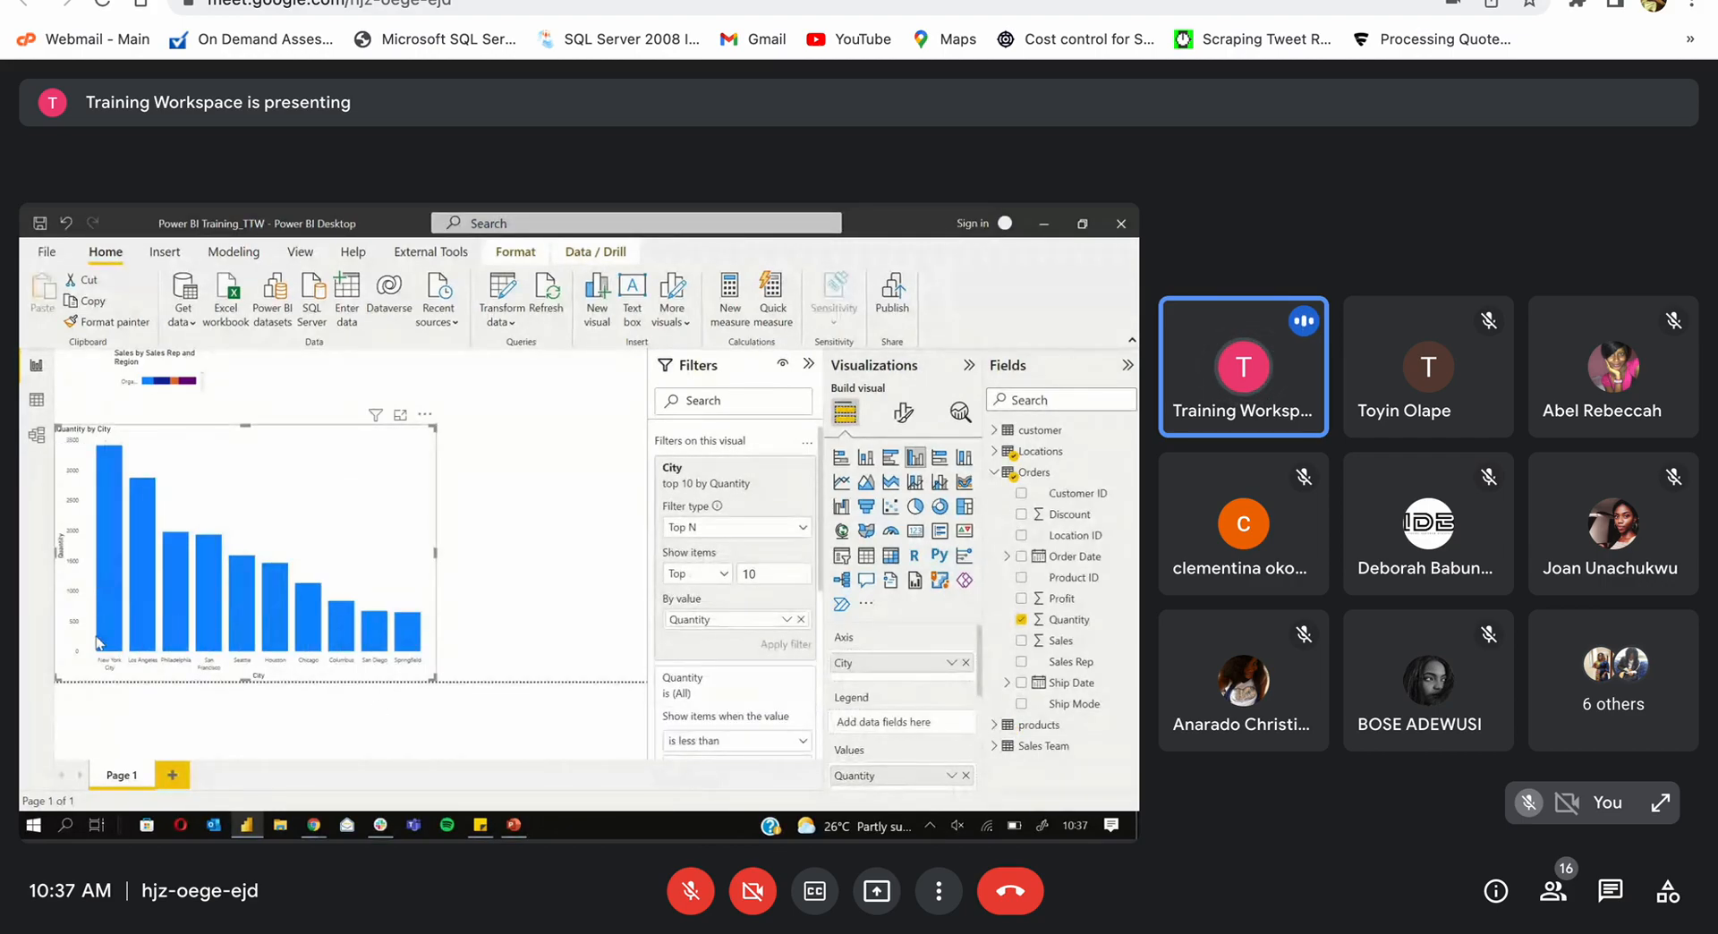
{"action": "left_click_drag", "start_coordinate": [438, 564], "coordinate": [612, 564]}
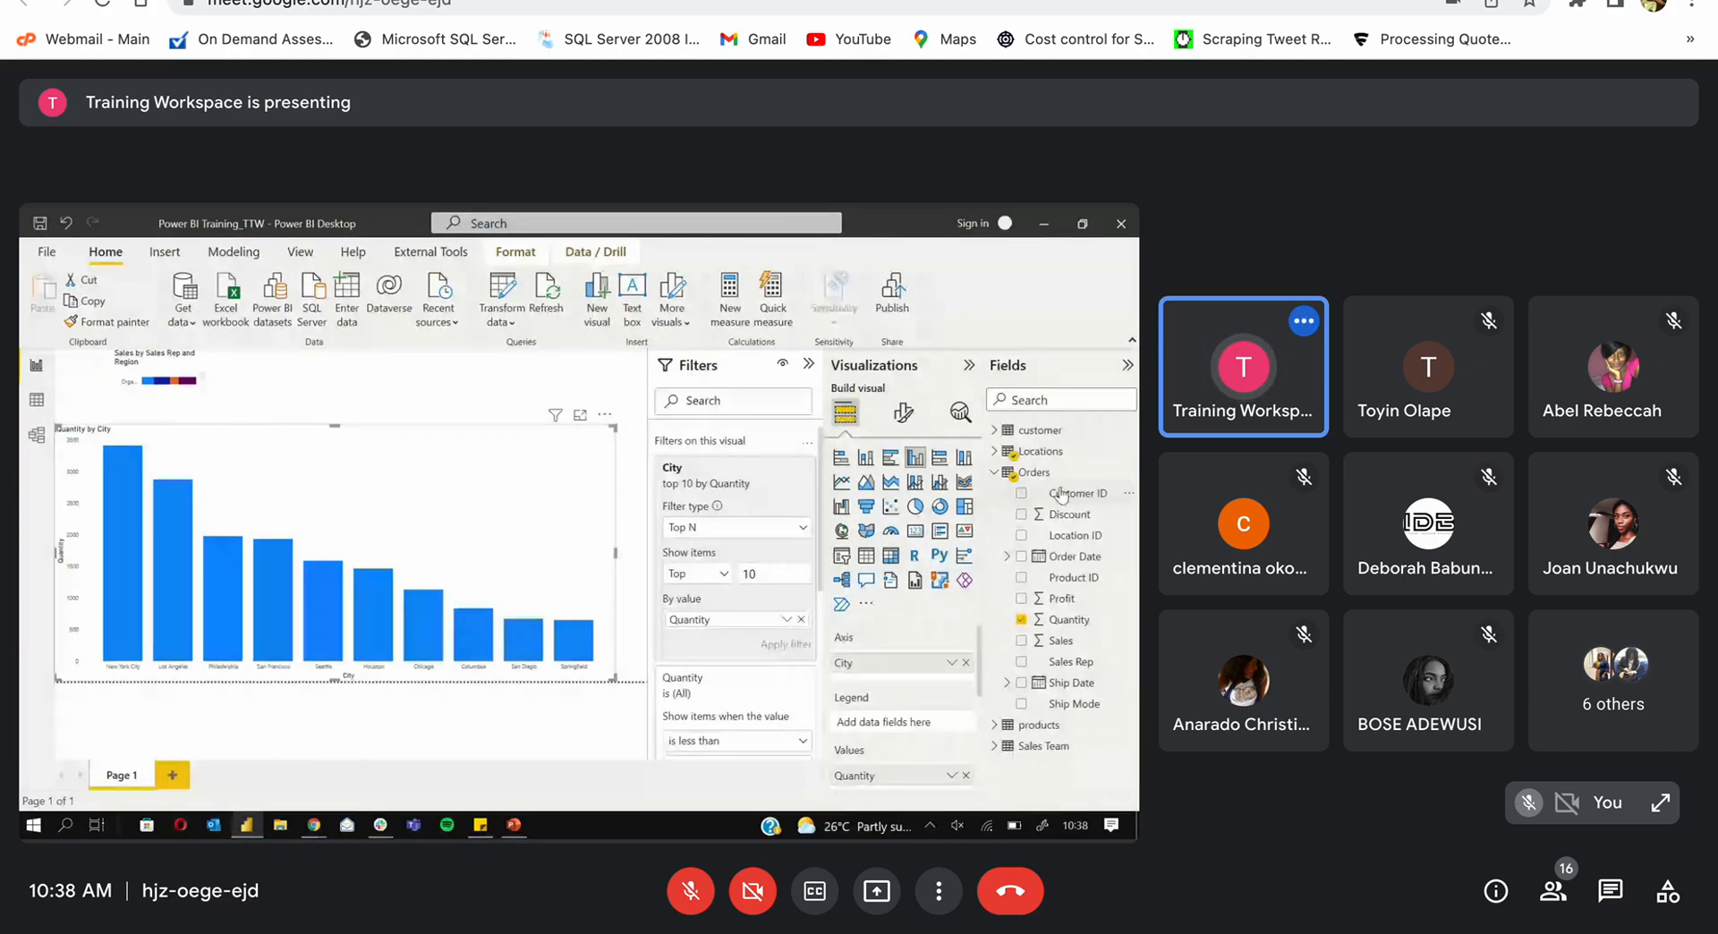
{"action": "left_click", "coordinate": [994, 472]}
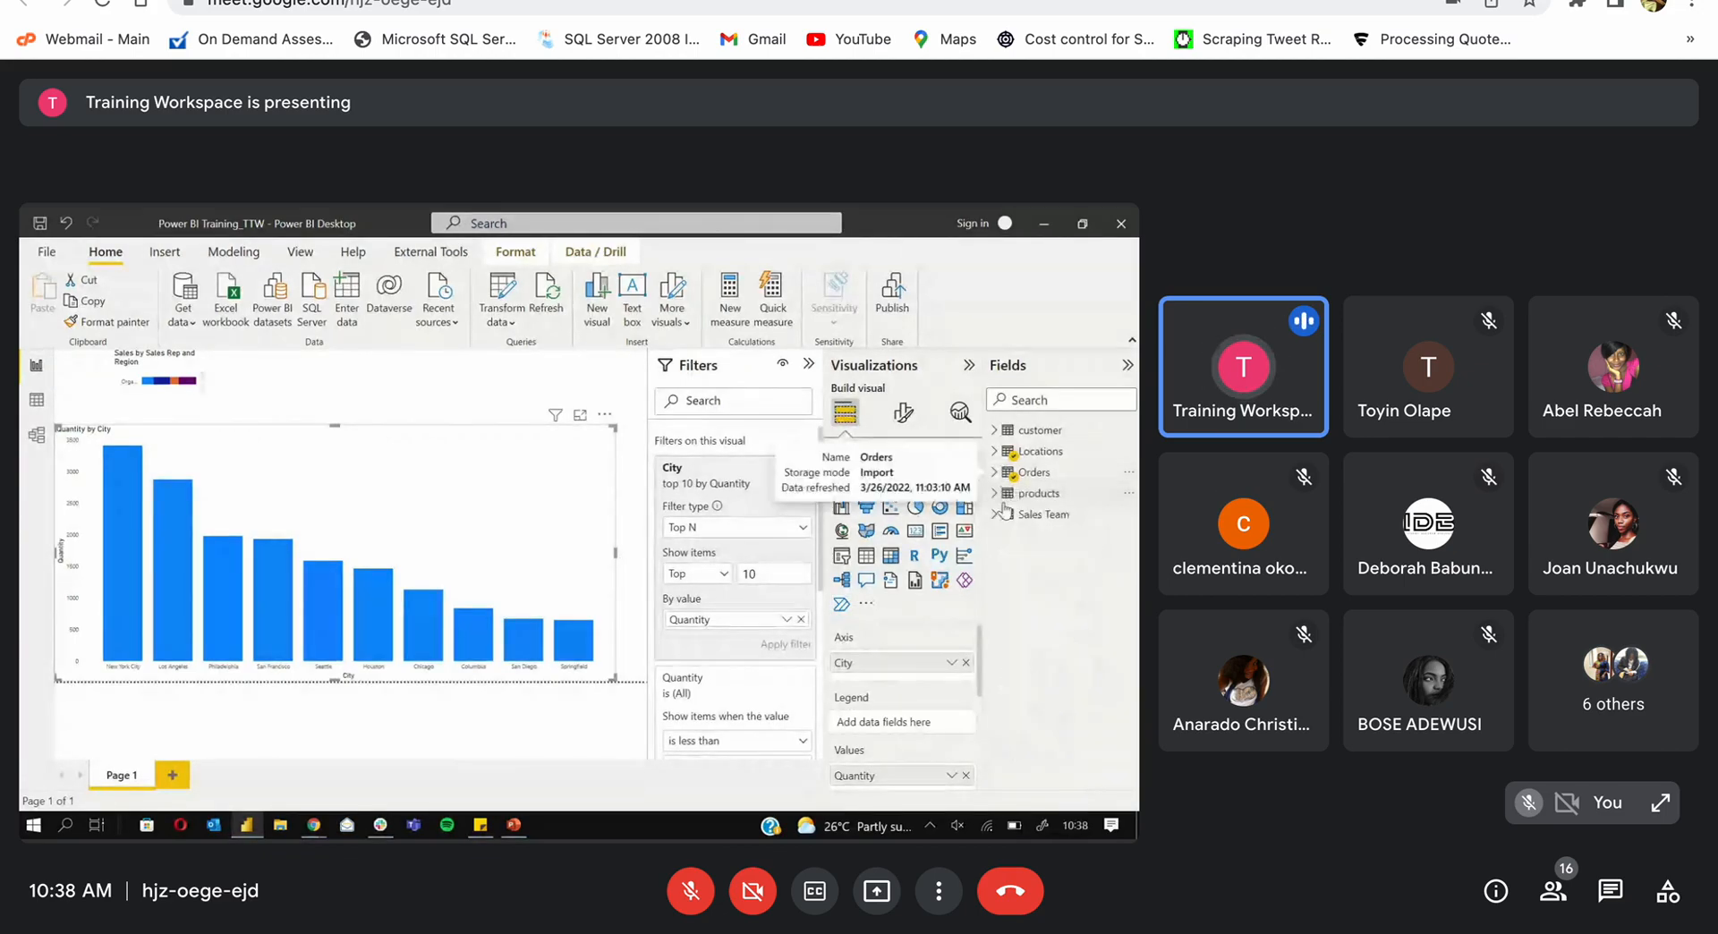
{"action": "left_click", "coordinate": [996, 494]}
{"action": "left_click_drag", "start_coordinate": [1070, 515], "coordinate": [875, 735]}
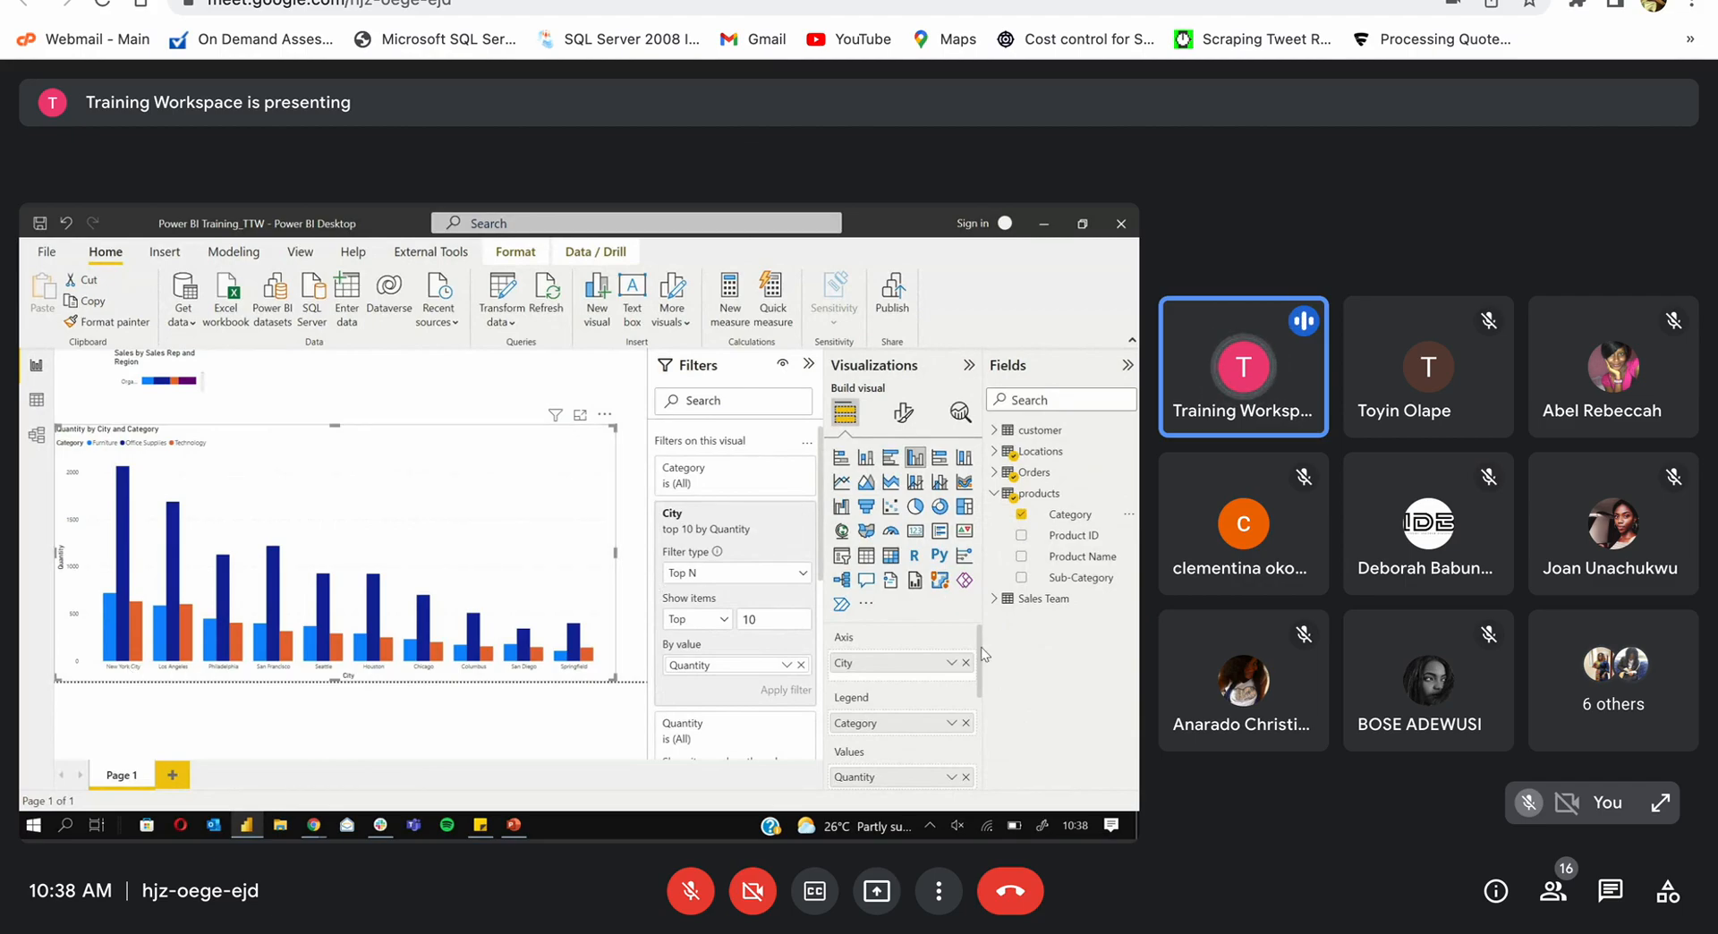
Step: Replace Quantity in Values with products Product ID, plotting Count of Product ID
{"action": "left_click_drag", "start_coordinate": [982, 653], "coordinate": [979, 687]}
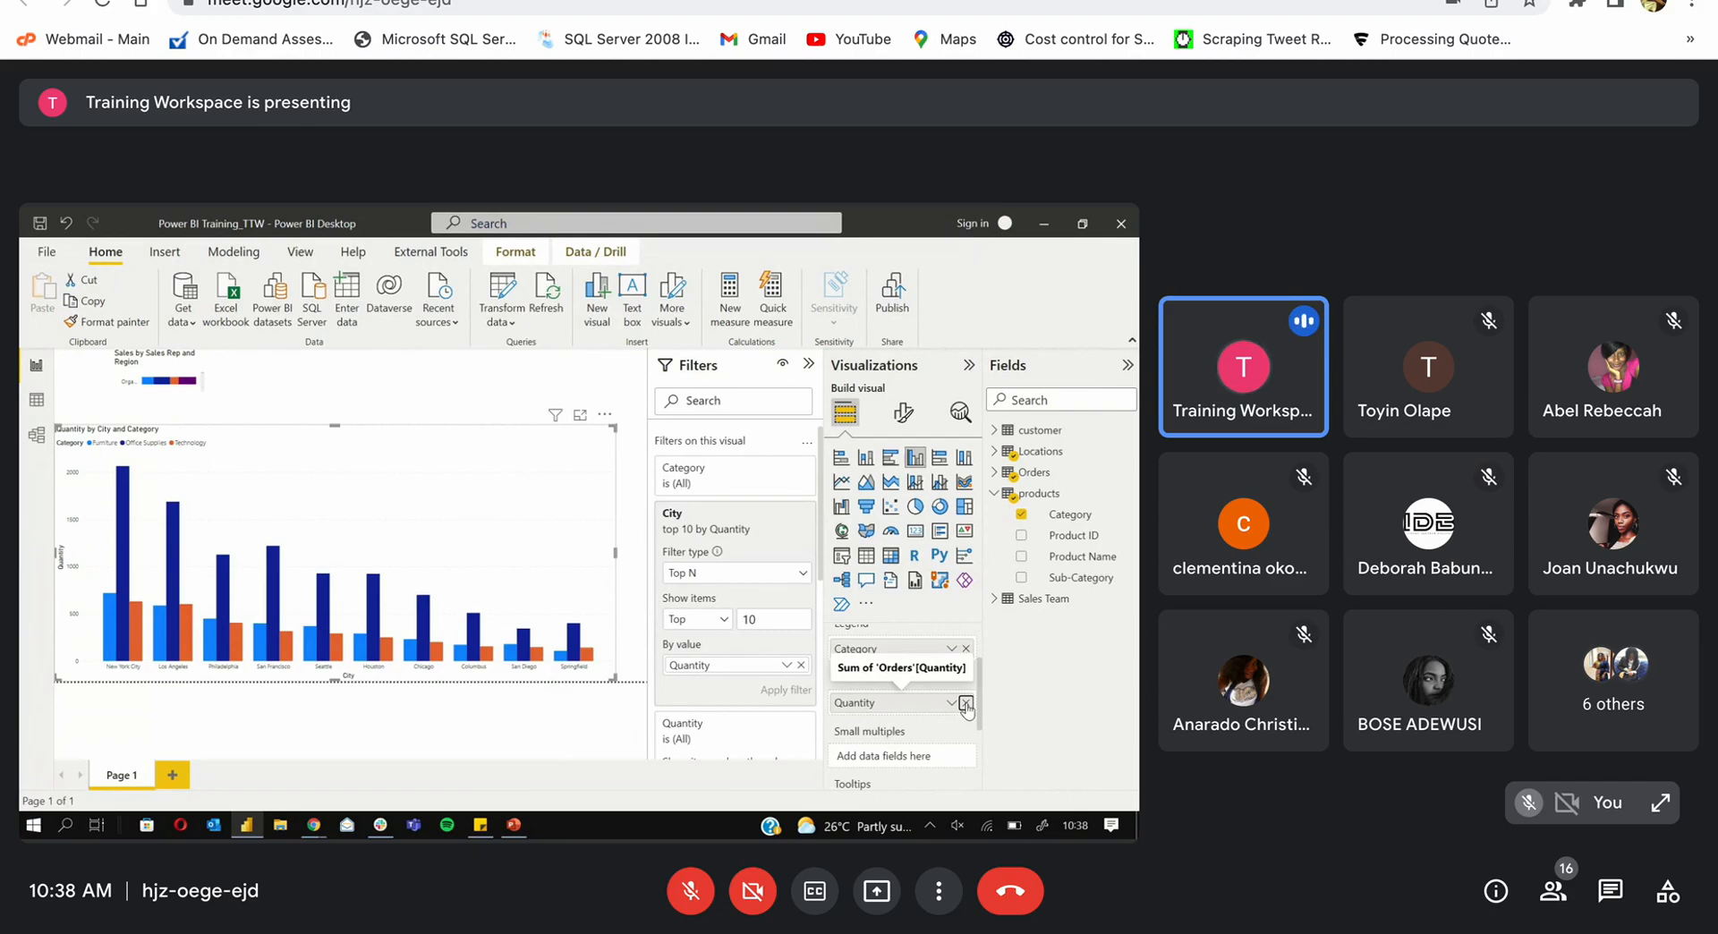
{"action": "left_click", "coordinate": [967, 702]}
{"action": "left_click_drag", "start_coordinate": [1038, 535], "coordinate": [884, 709]}
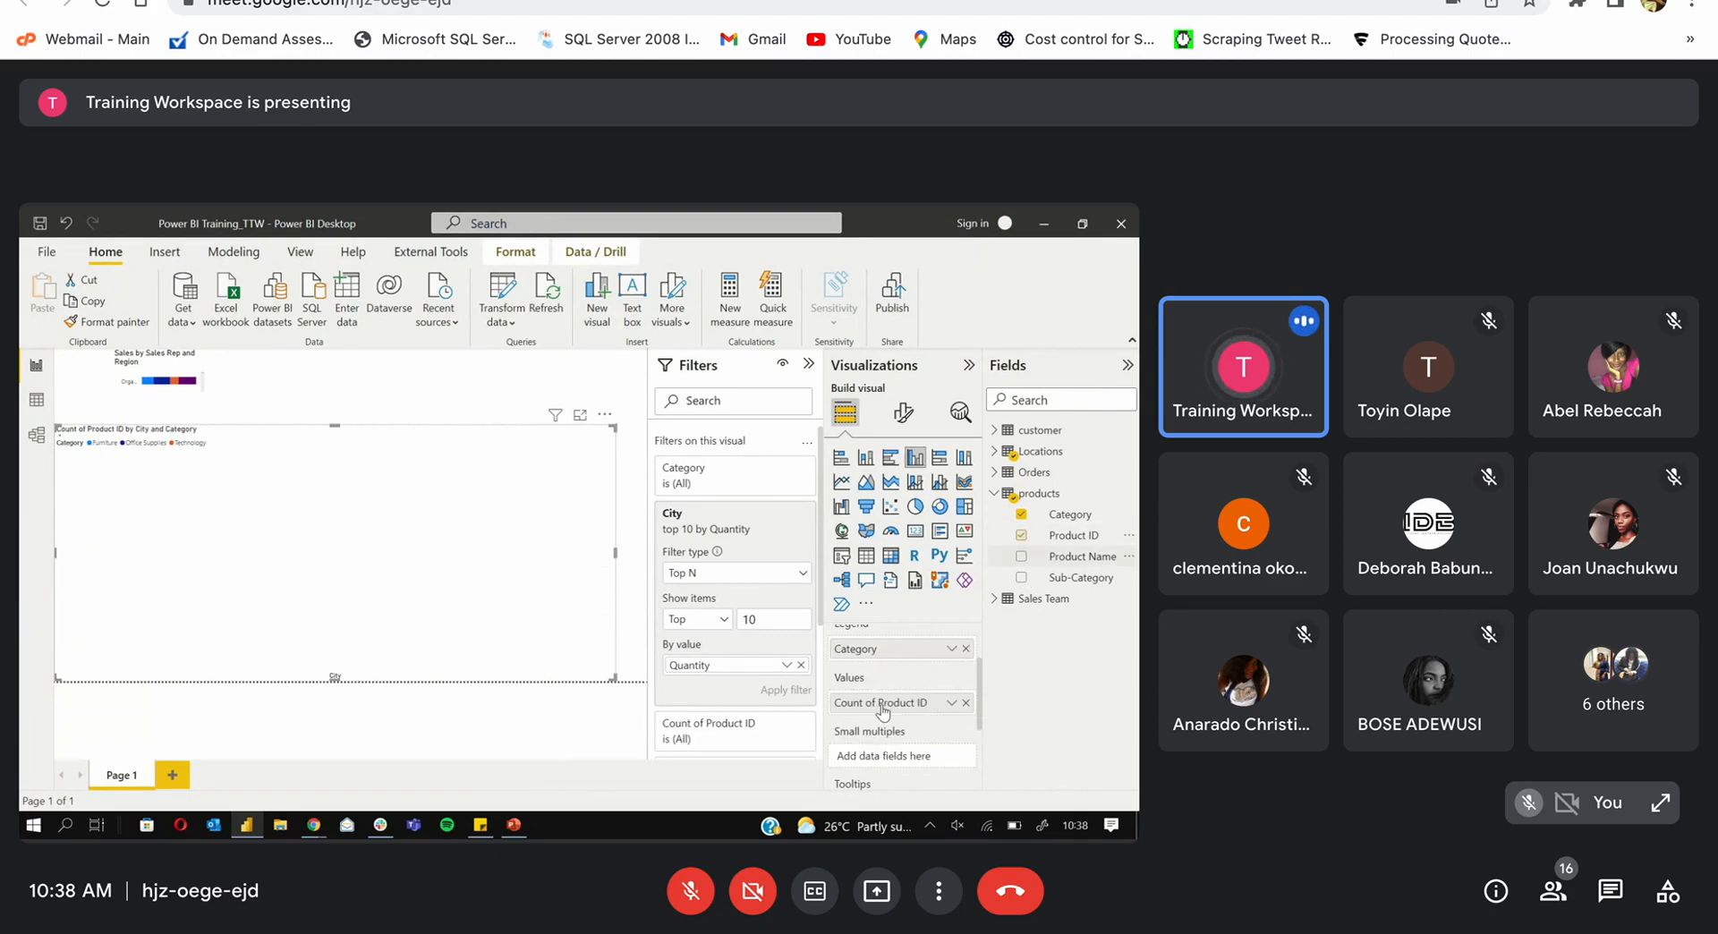
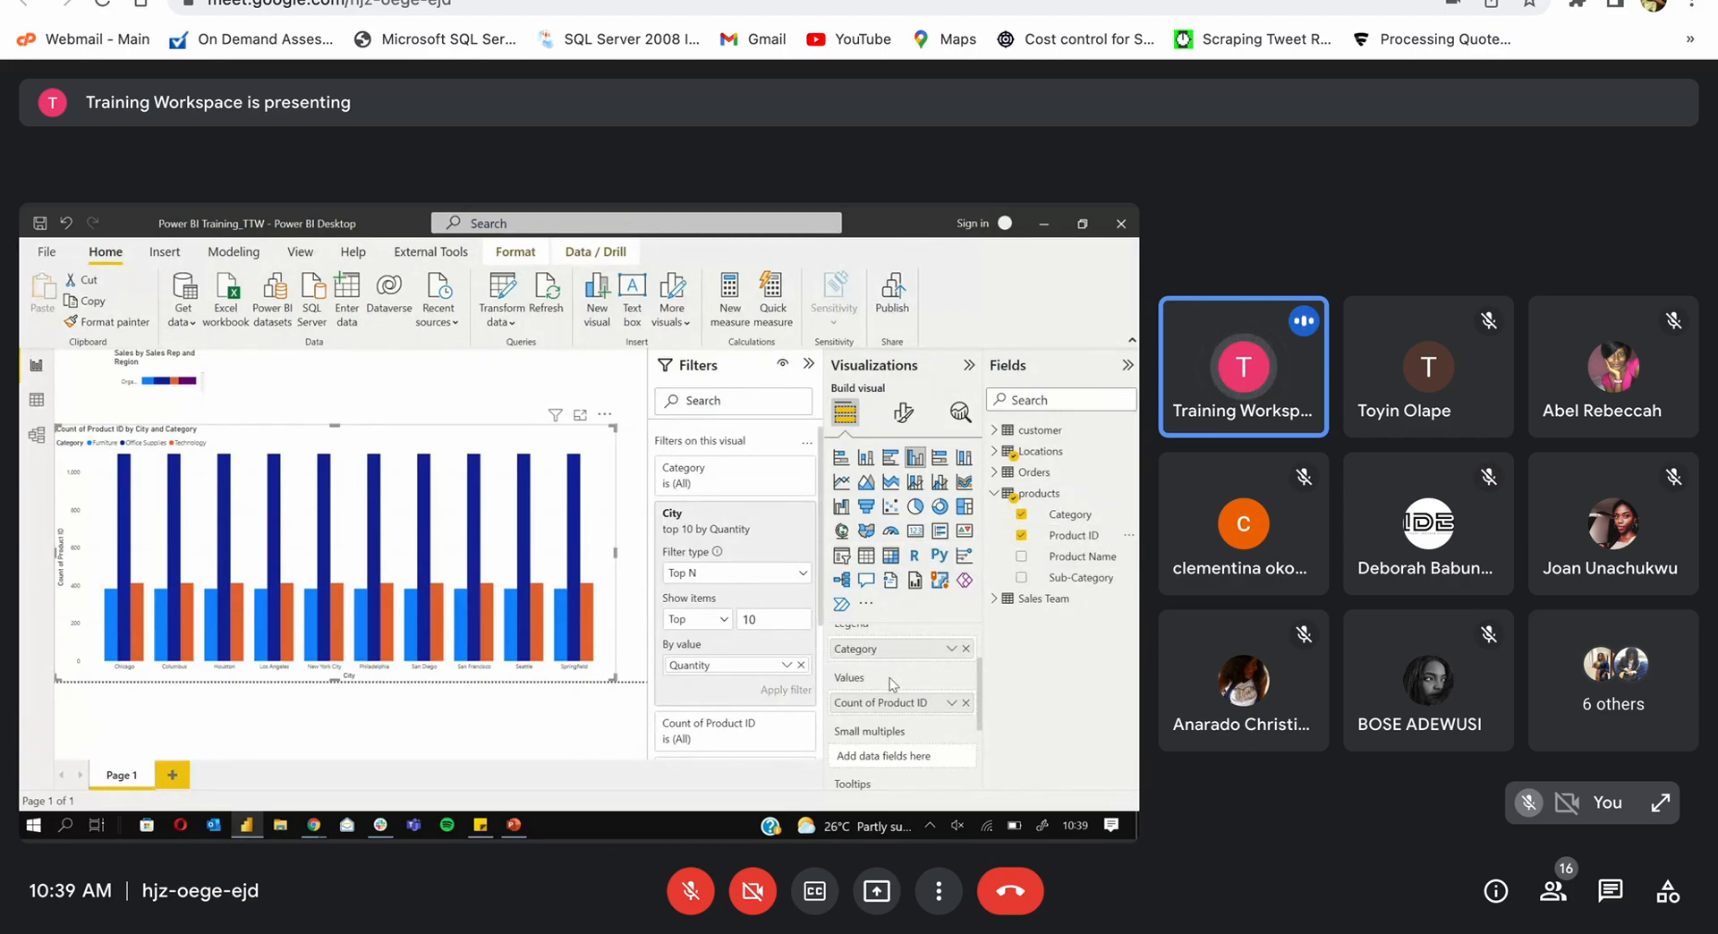
Step: Replace Count of Product ID with Orders Quantity in Values, then narrow the chart and shift it right
{"action": "left_click", "coordinate": [967, 703]}
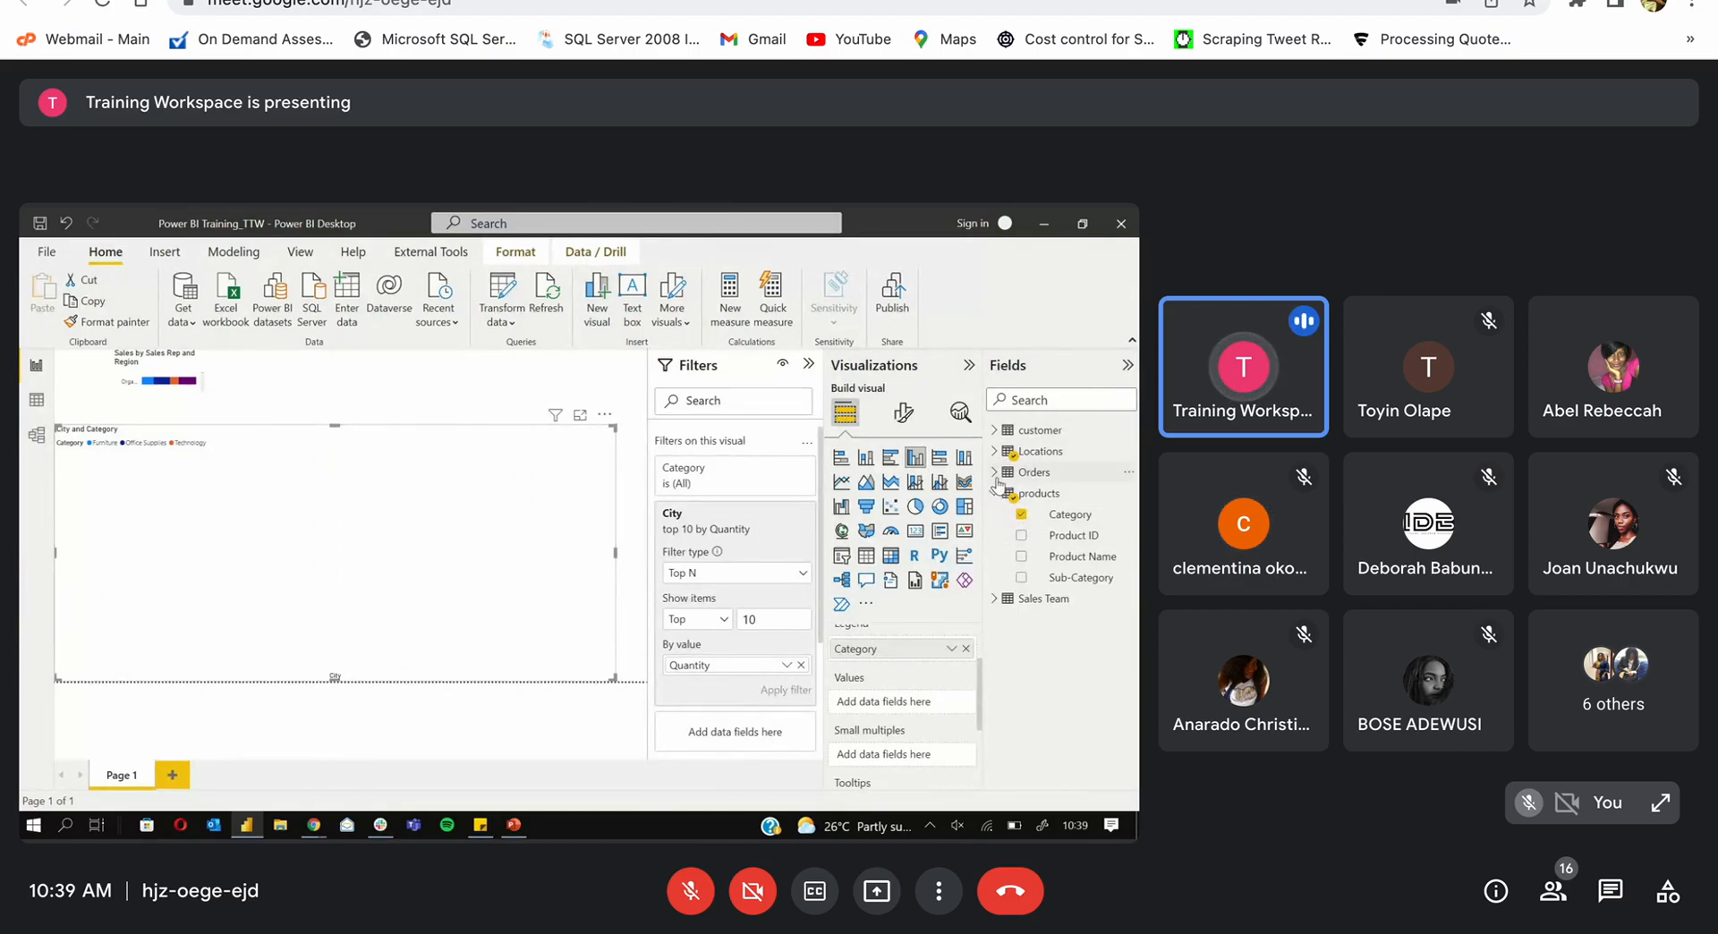
{"action": "left_click", "coordinate": [995, 472]}
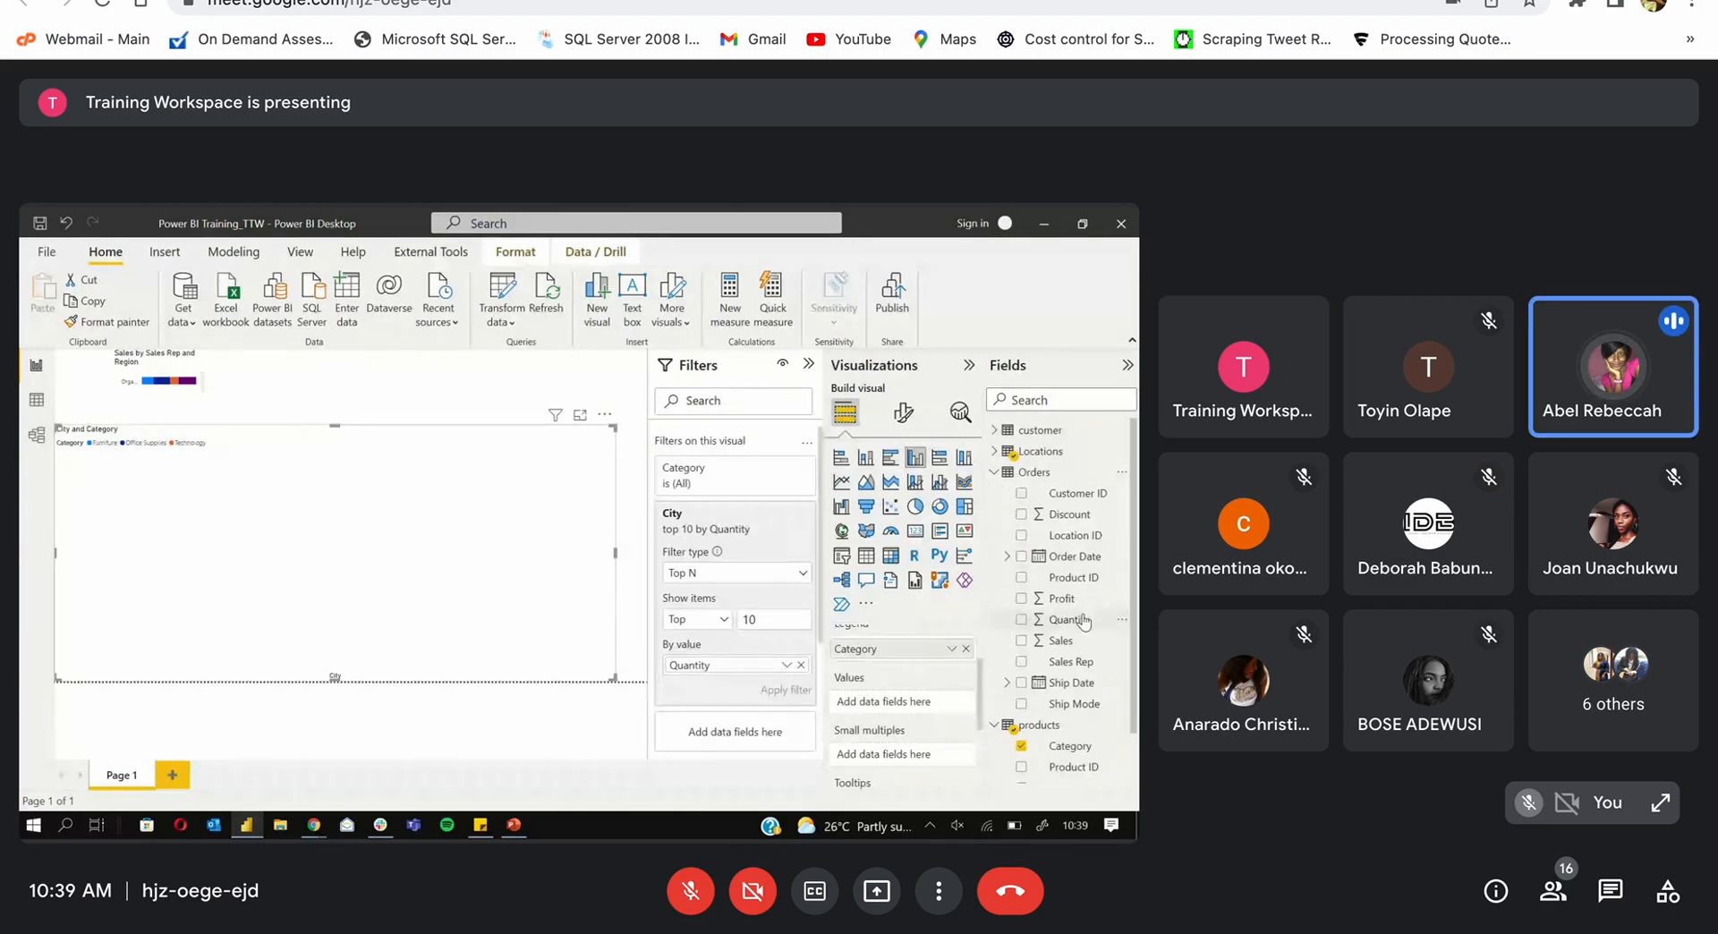
{"action": "left_click_drag", "start_coordinate": [1078, 619], "coordinate": [907, 701]}
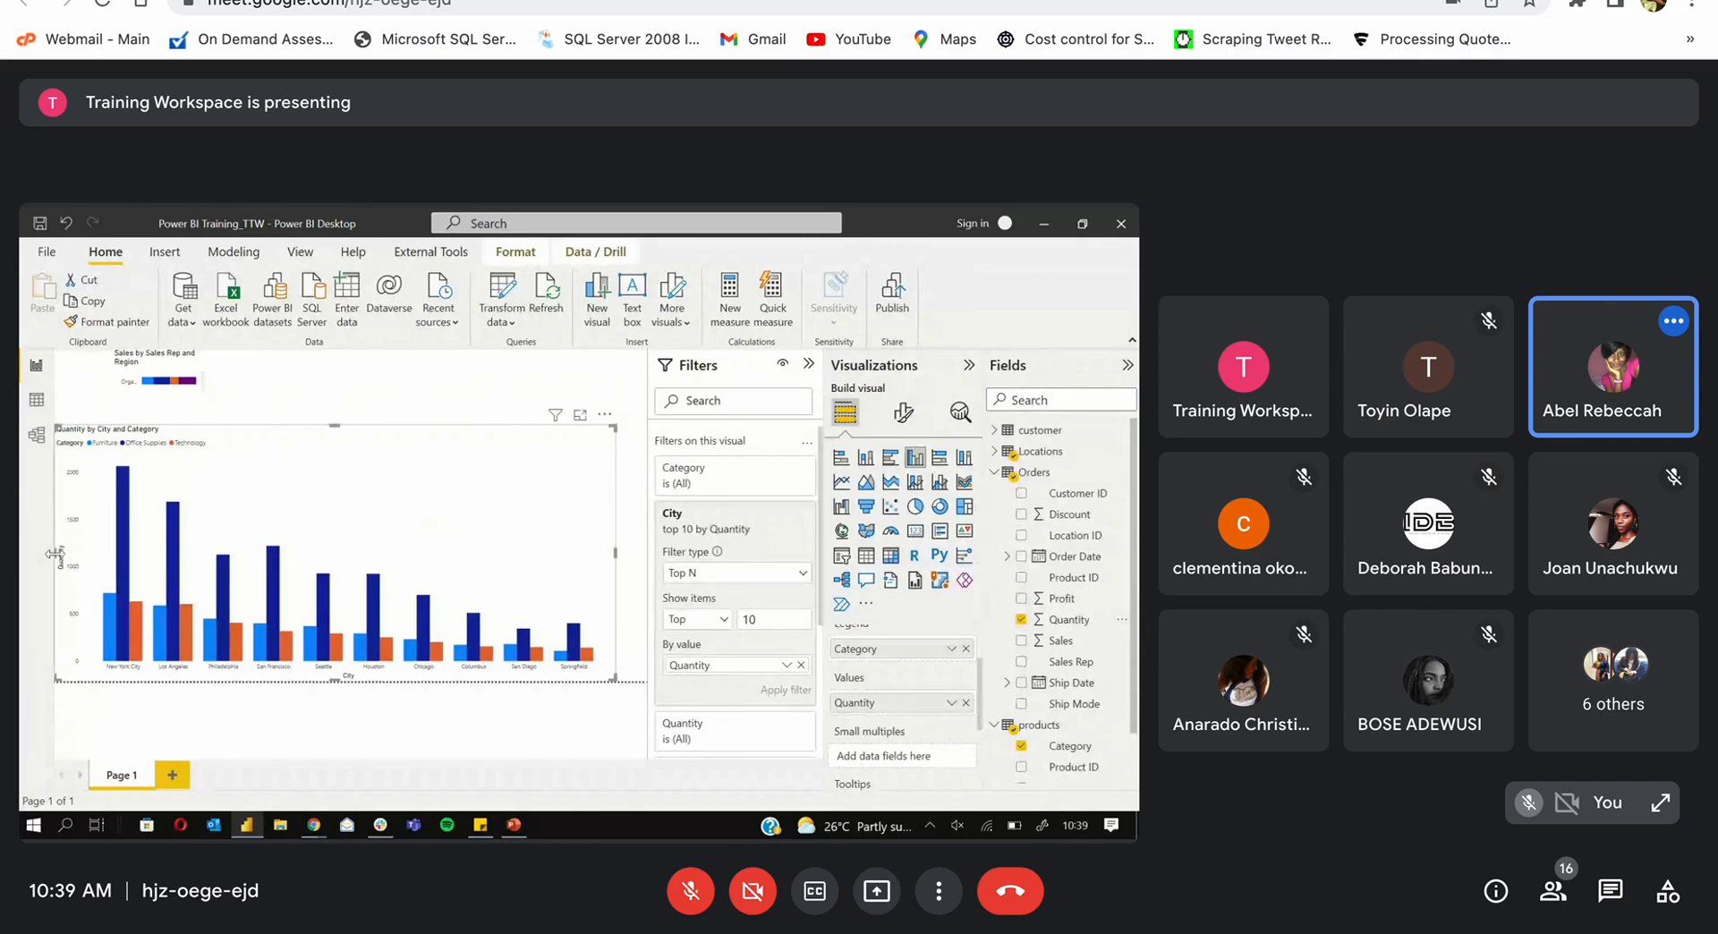
{"action": "left_click_drag", "start_coordinate": [55, 554], "coordinate": [277, 586]}
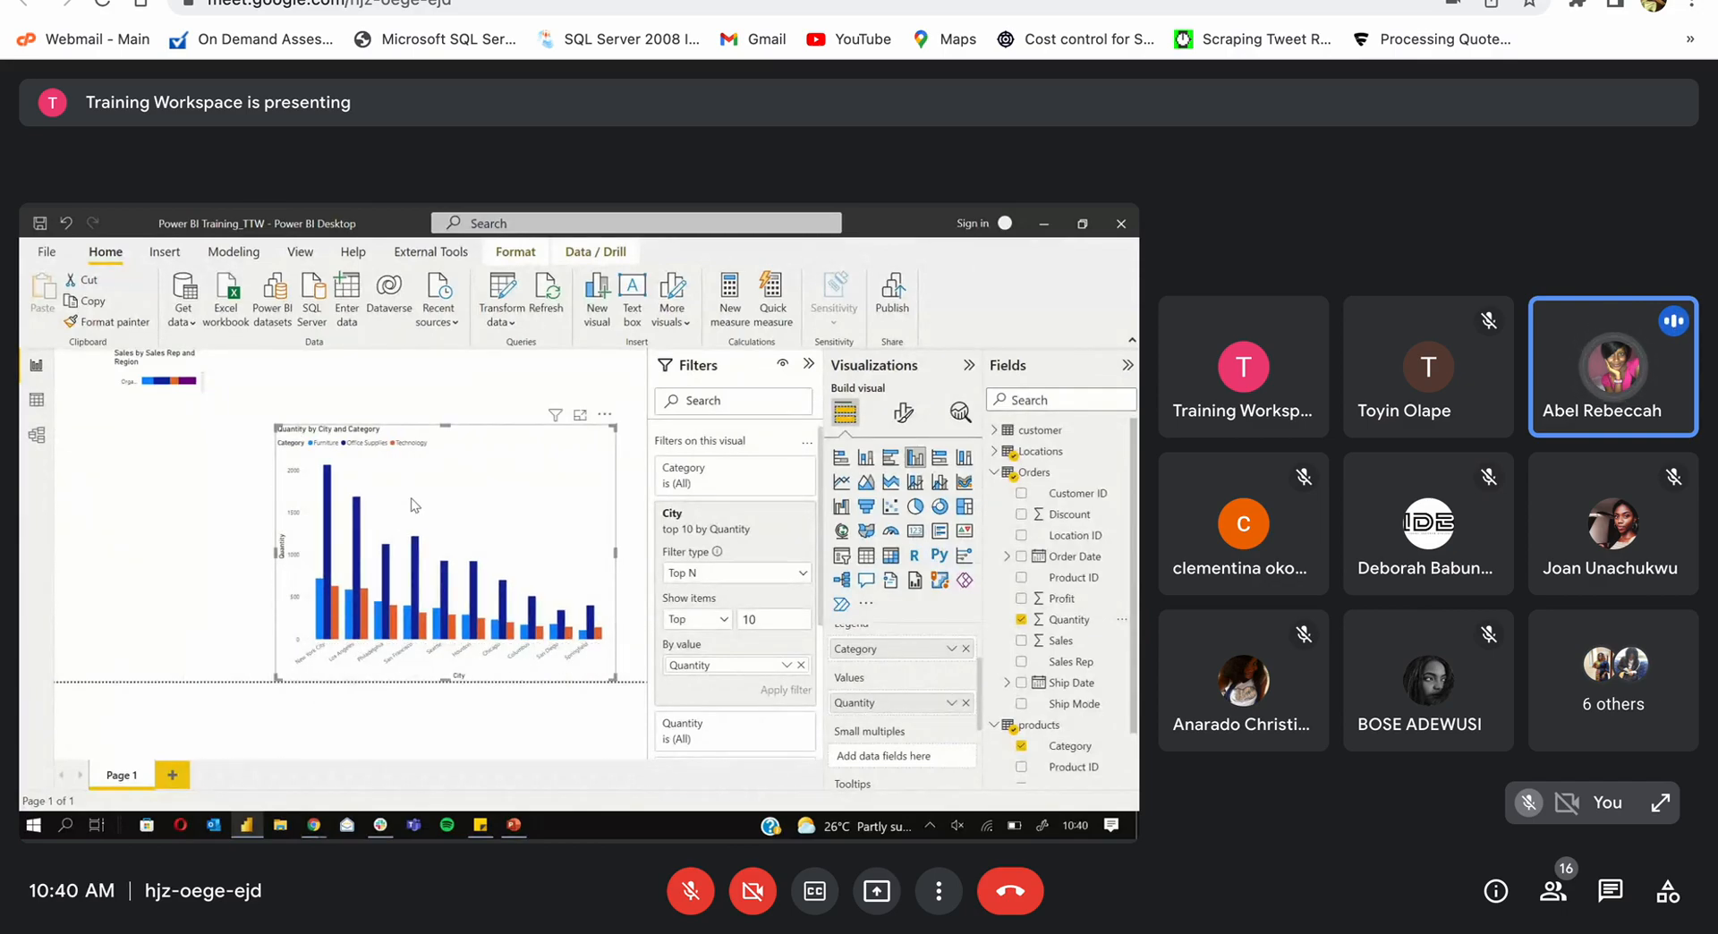
{"action": "left_click_drag", "start_coordinate": [555, 499], "coordinate": [585, 499]}
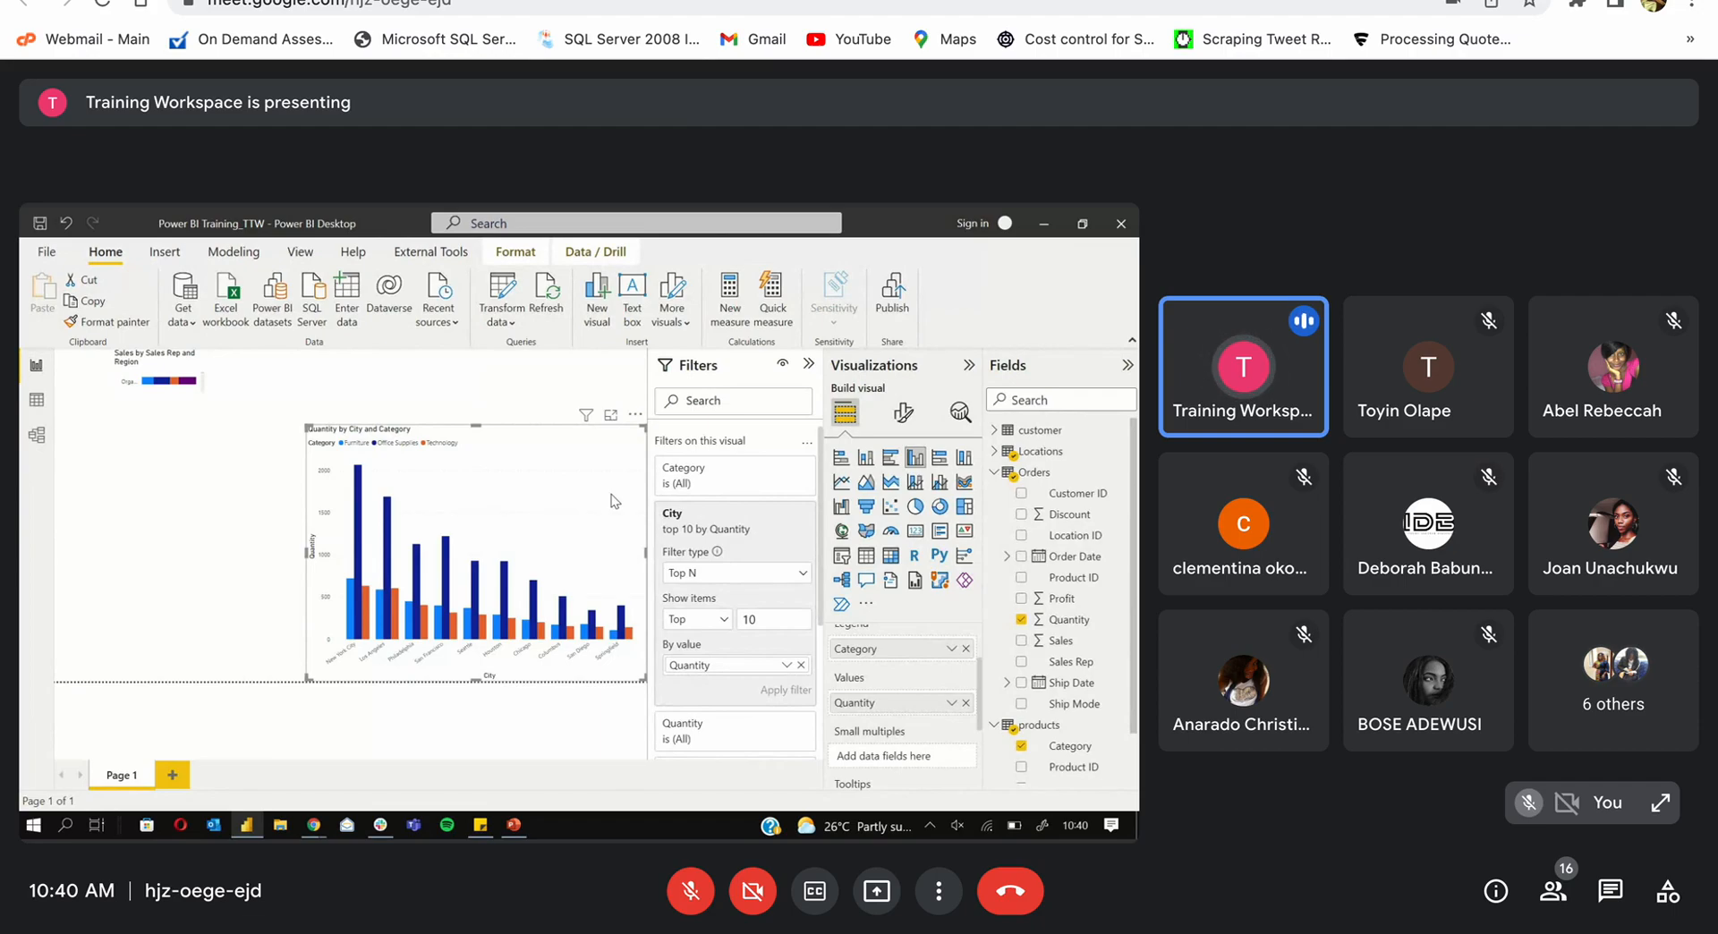
{"action": "scroll", "coordinate": [904, 697], "scroll_direction": "up", "scroll_amount": 2}
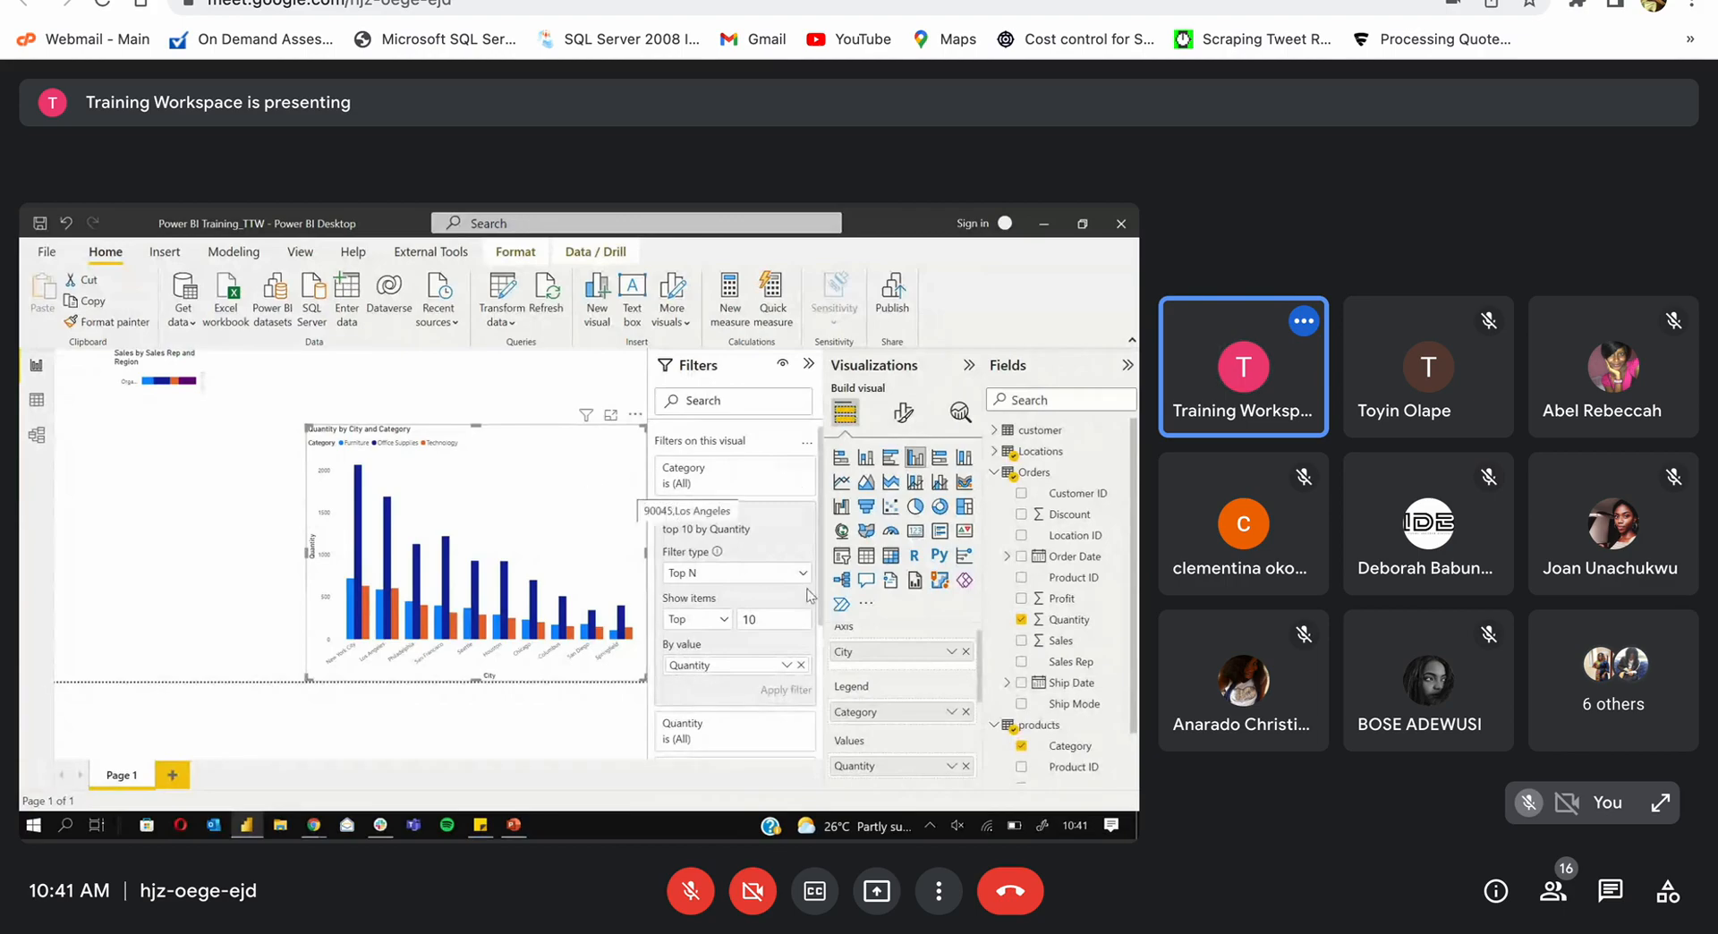
Step: Drop Category from Legend, widen the chart leftward, and put products Category back as Legend
{"action": "left_click", "coordinate": [966, 712]}
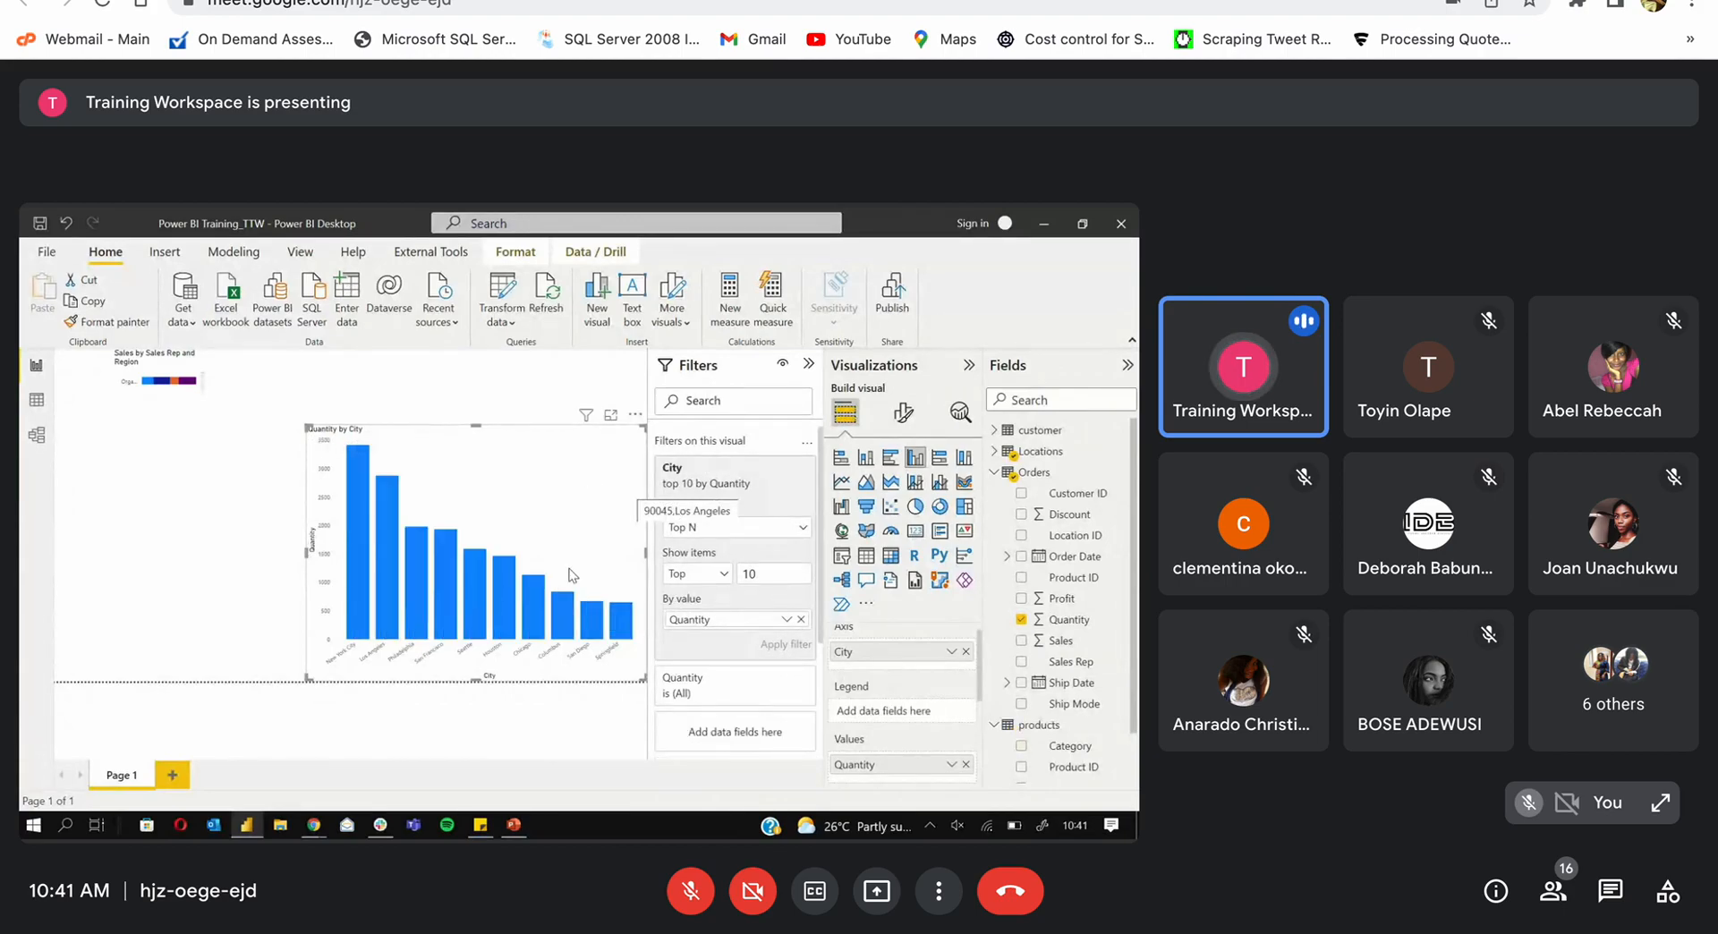
{"action": "left_click_drag", "start_coordinate": [307, 552], "coordinate": [166, 573]}
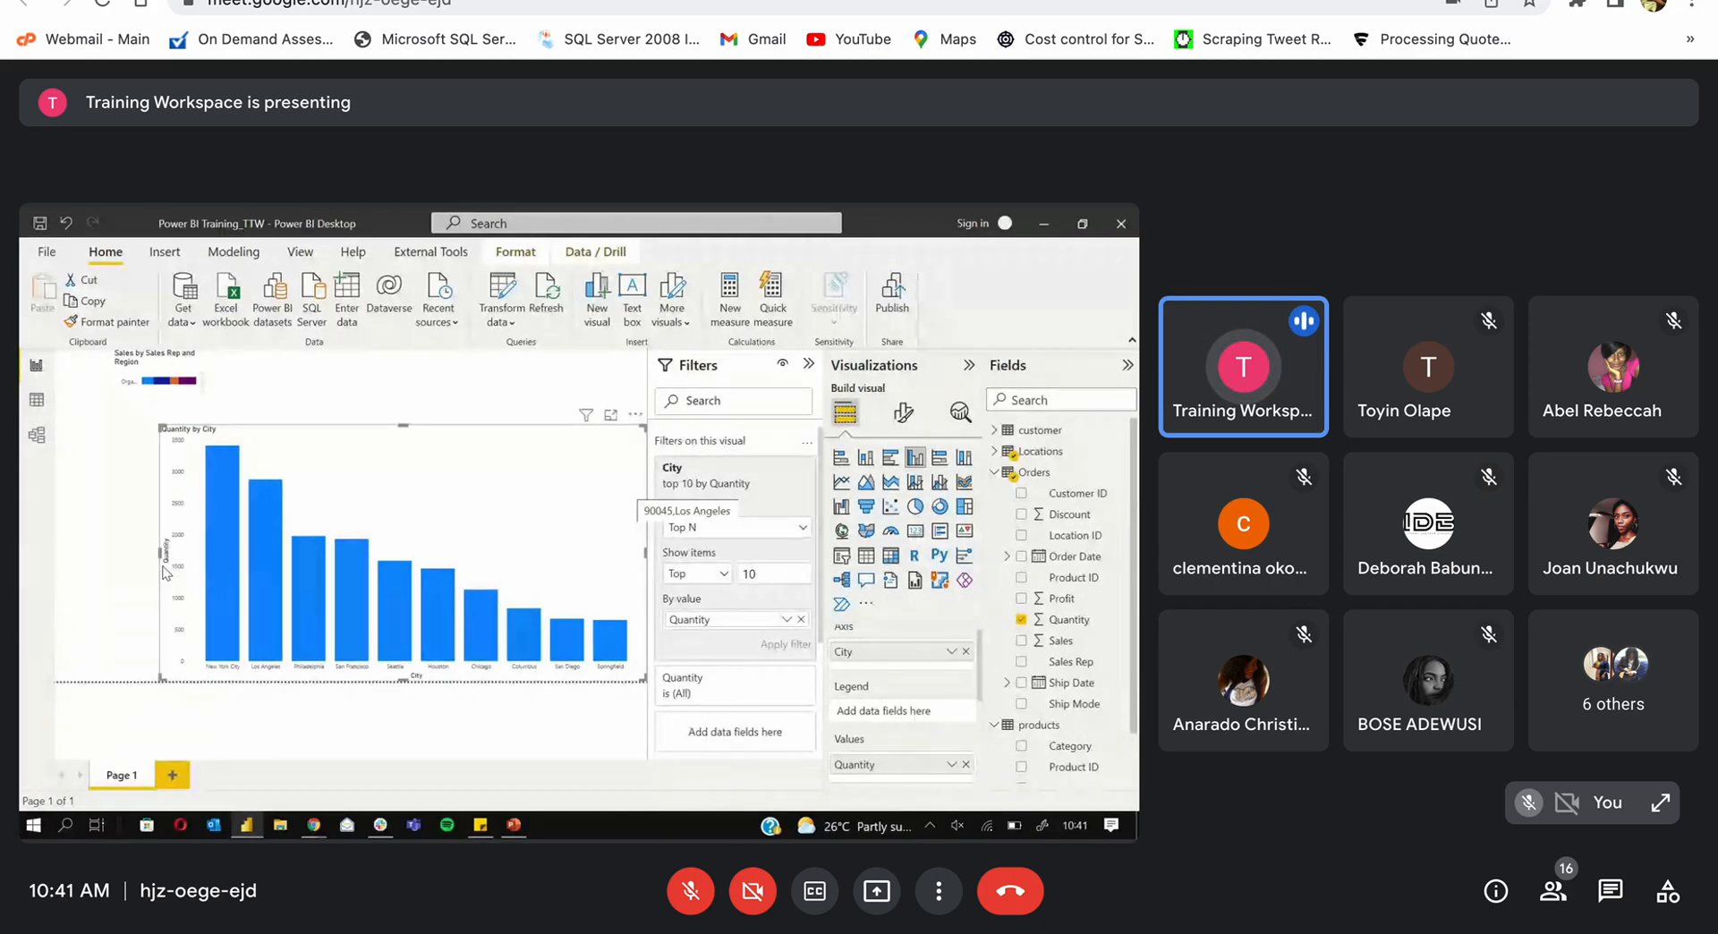
{"action": "mouse_move", "coordinate": [218, 460]}
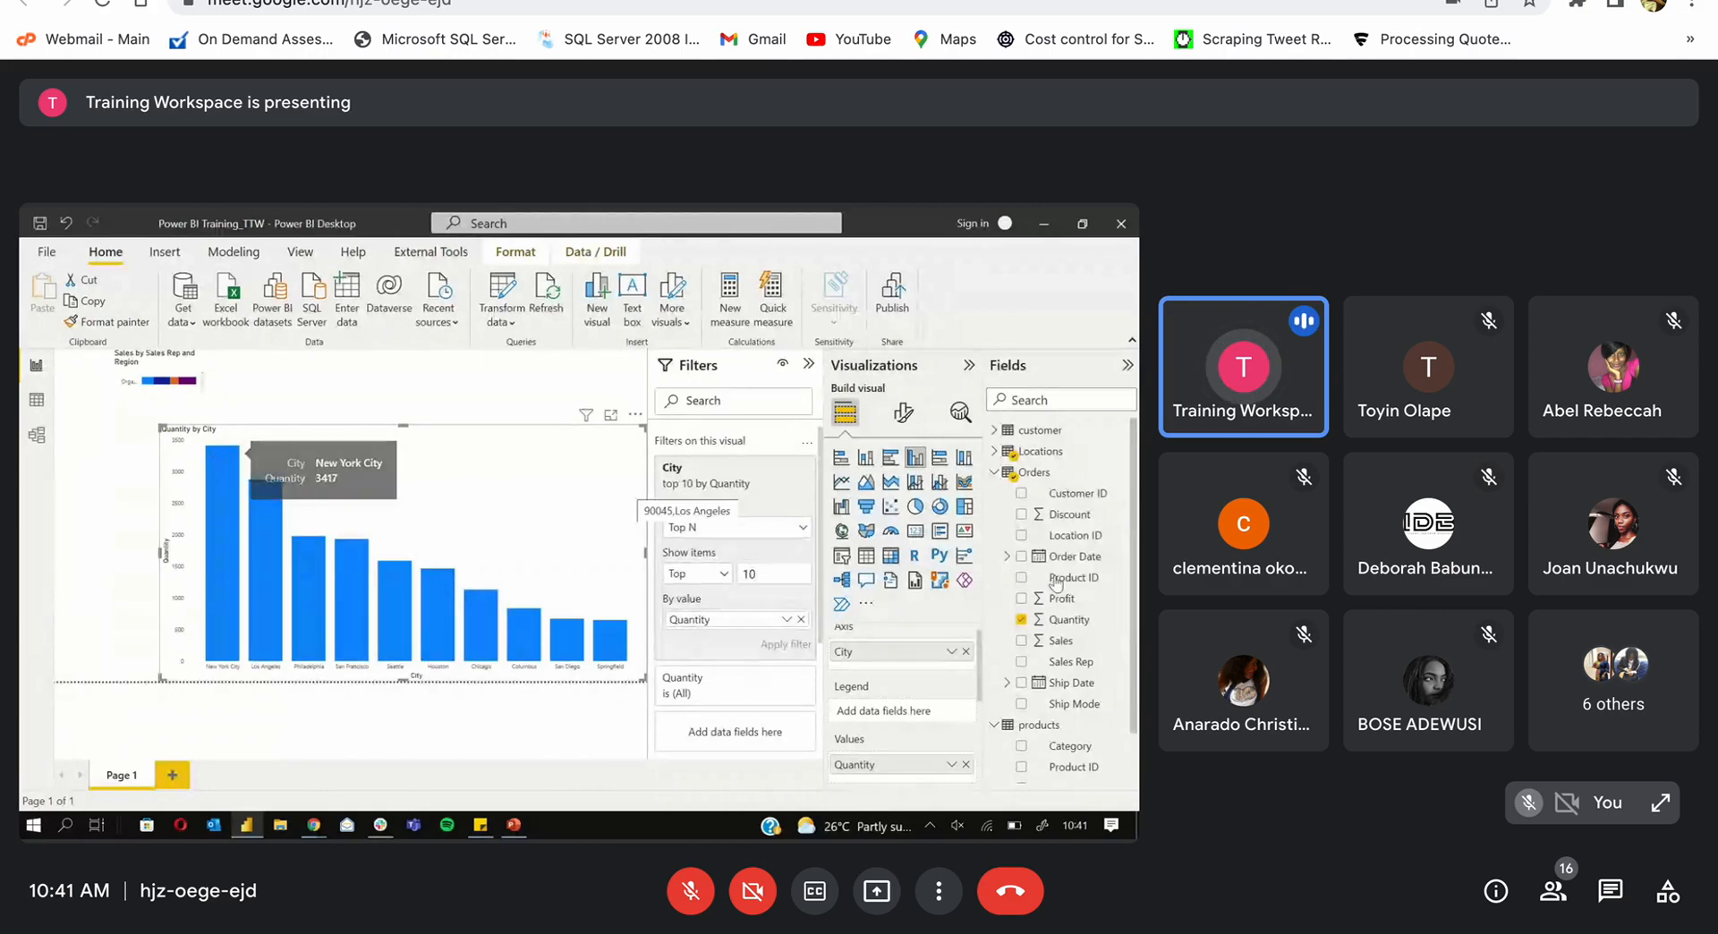
{"action": "left_click", "coordinate": [994, 475]}
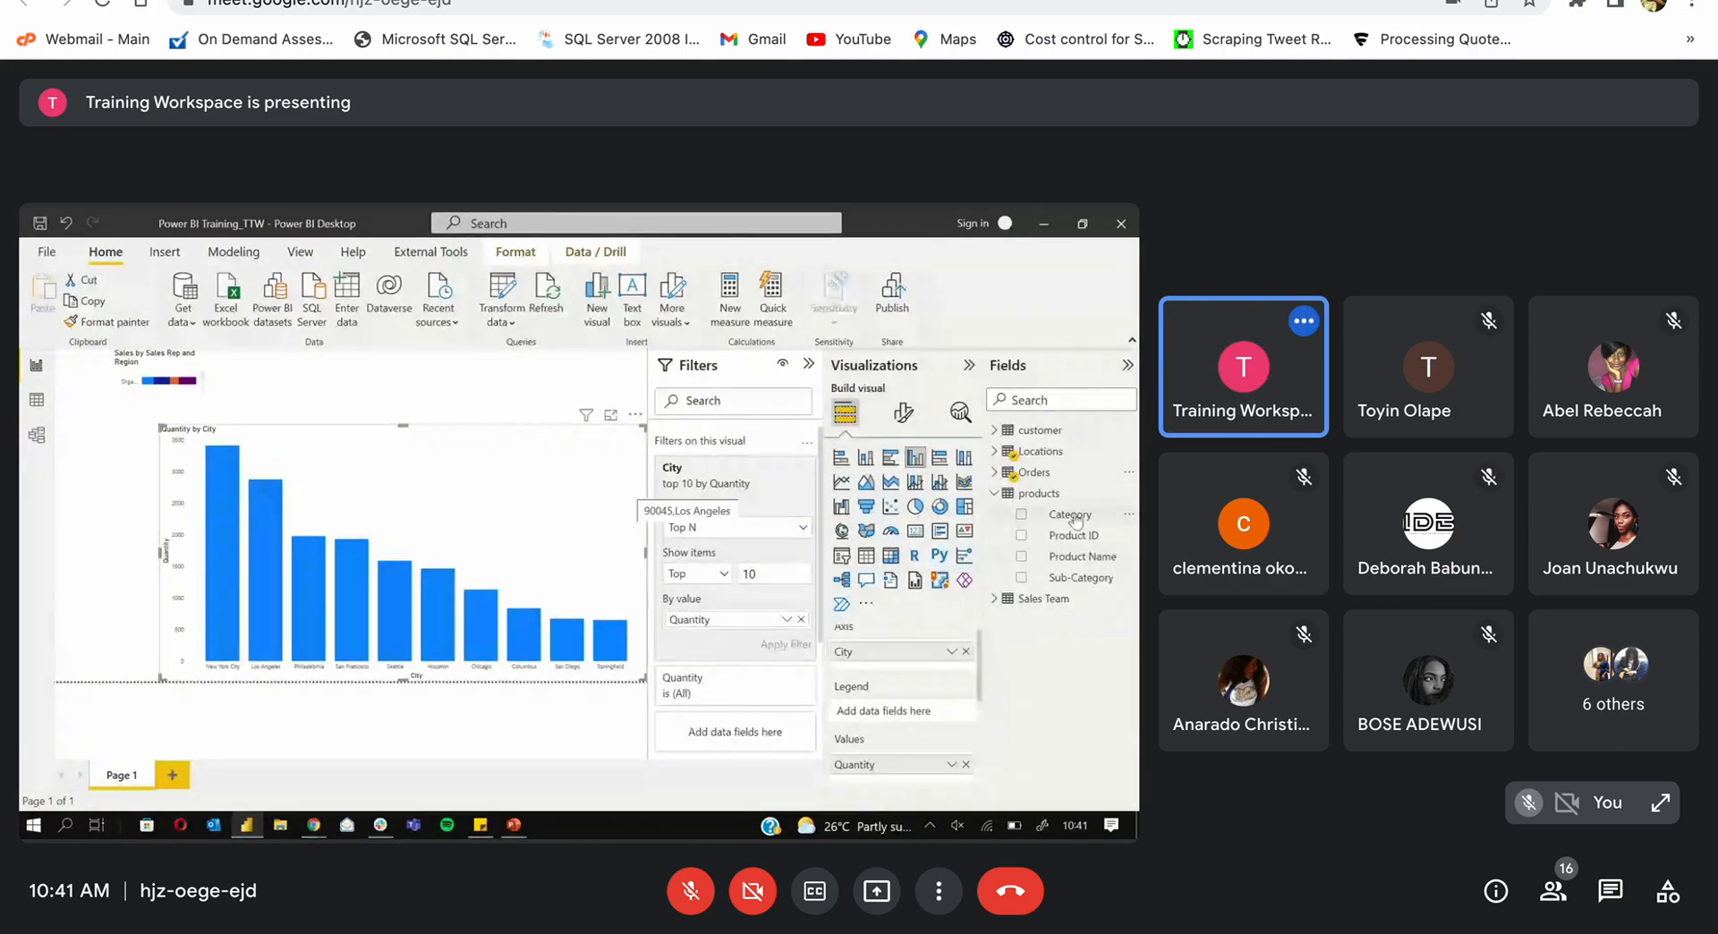
{"action": "left_click_drag", "start_coordinate": [1073, 516], "coordinate": [899, 712]}
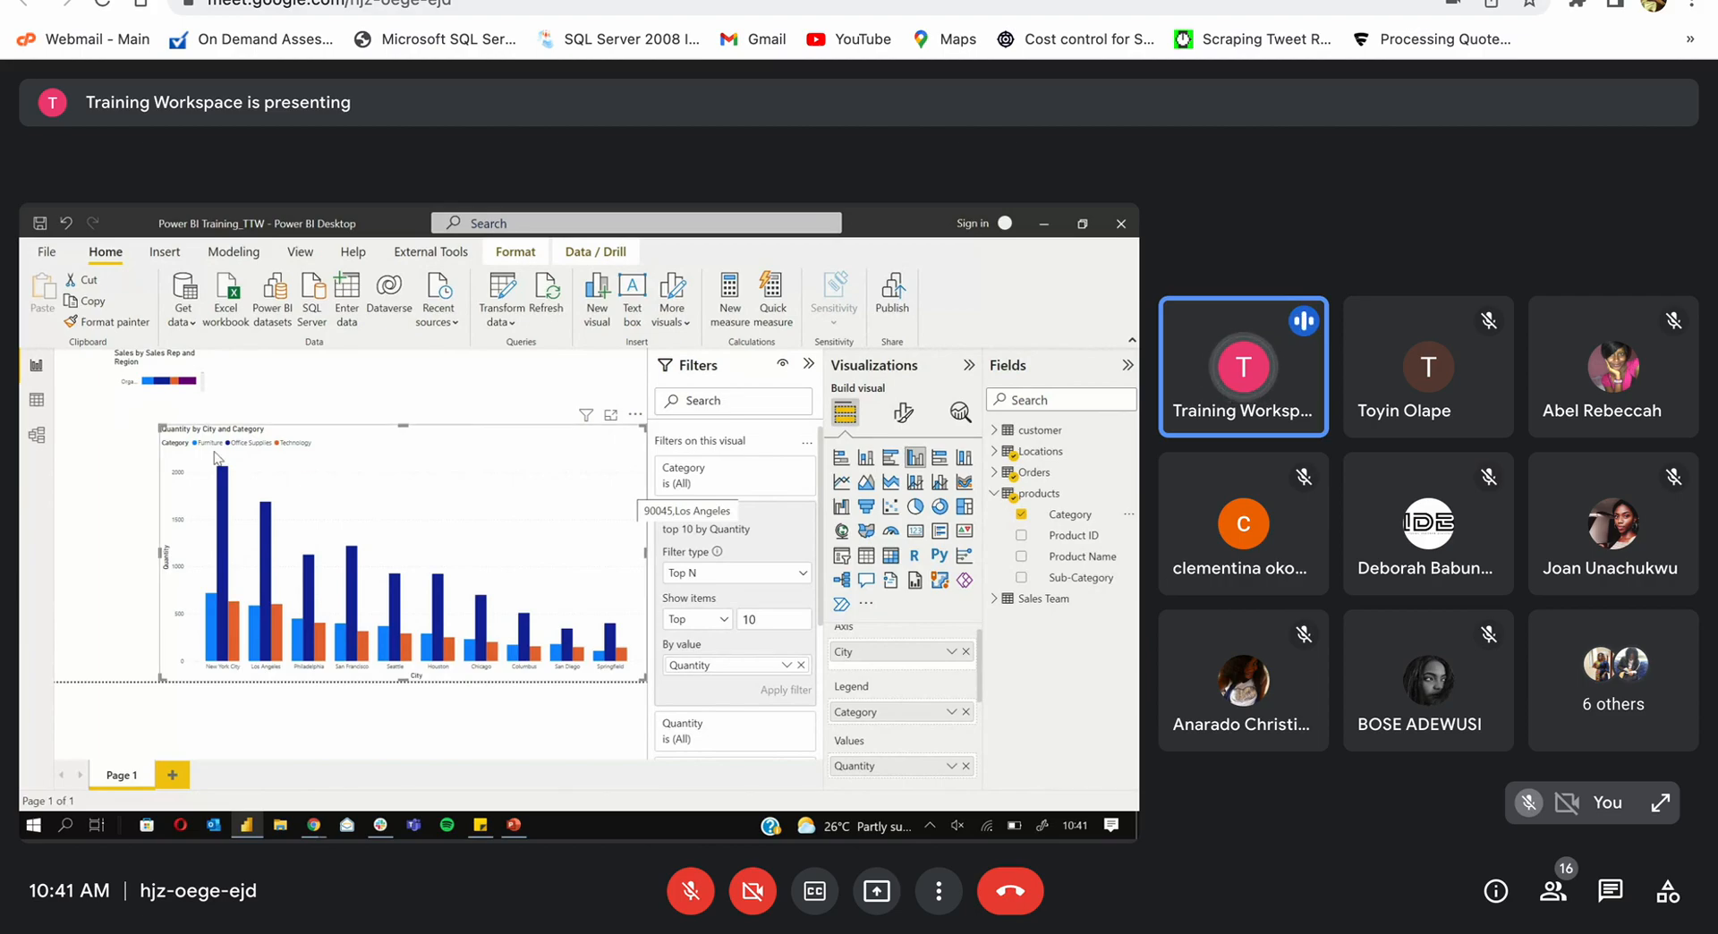
{"action": "mouse_move", "coordinate": [213, 635]}
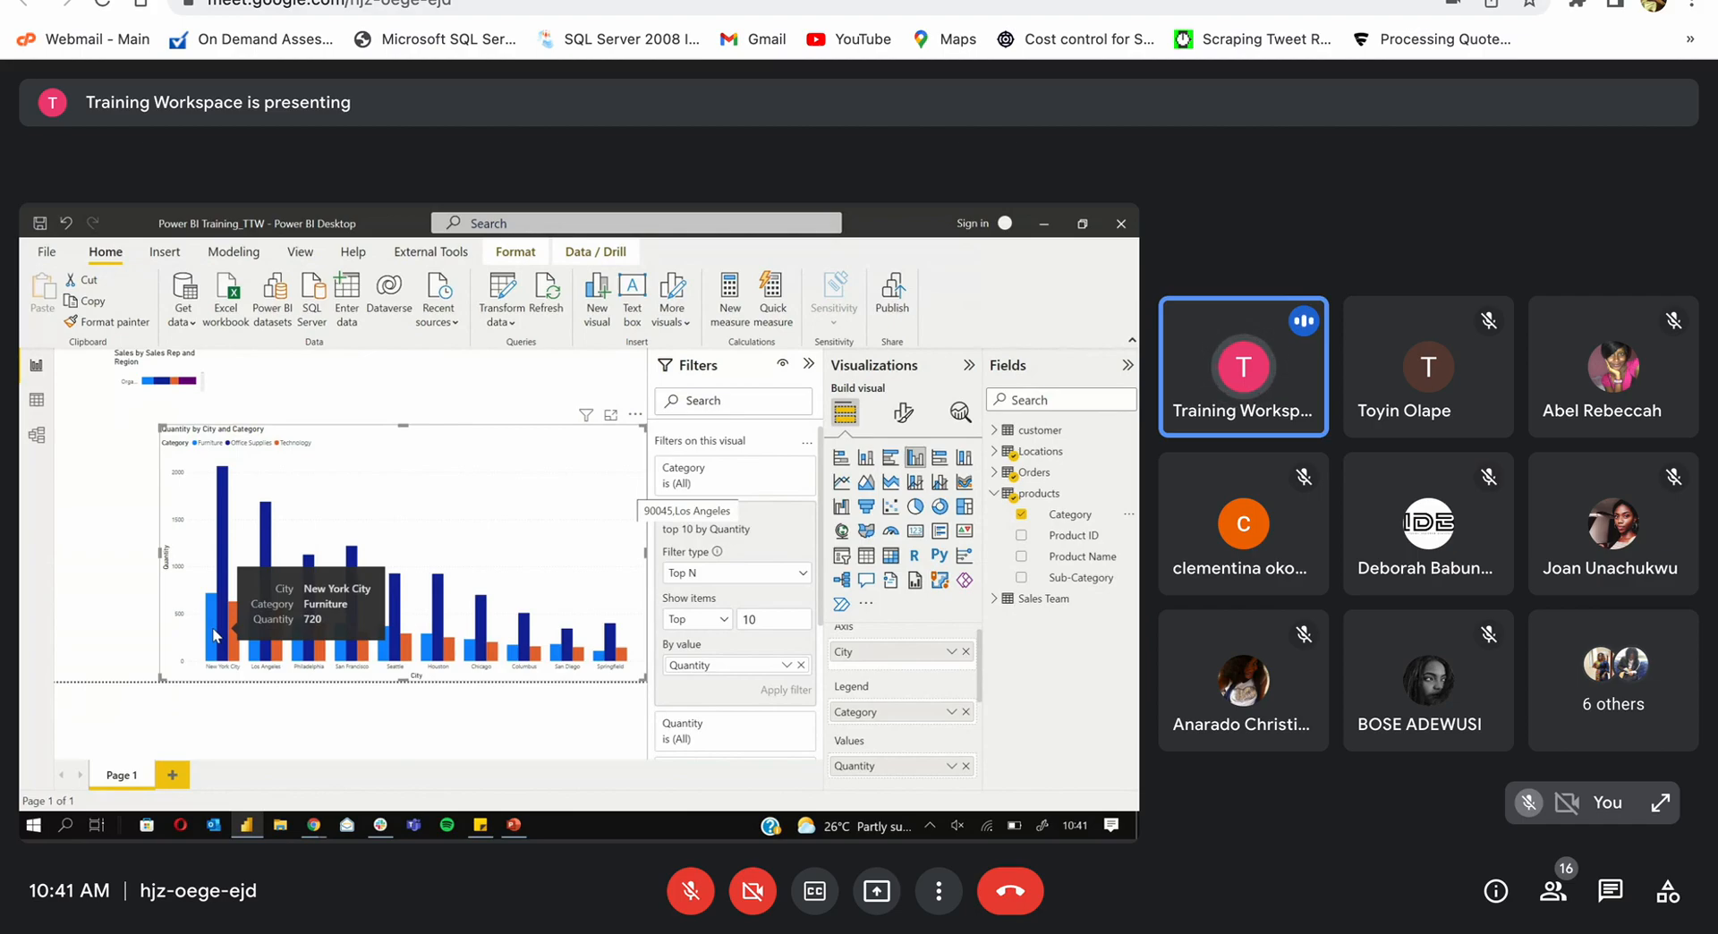
{"action": "mouse_move", "coordinate": [226, 565]}
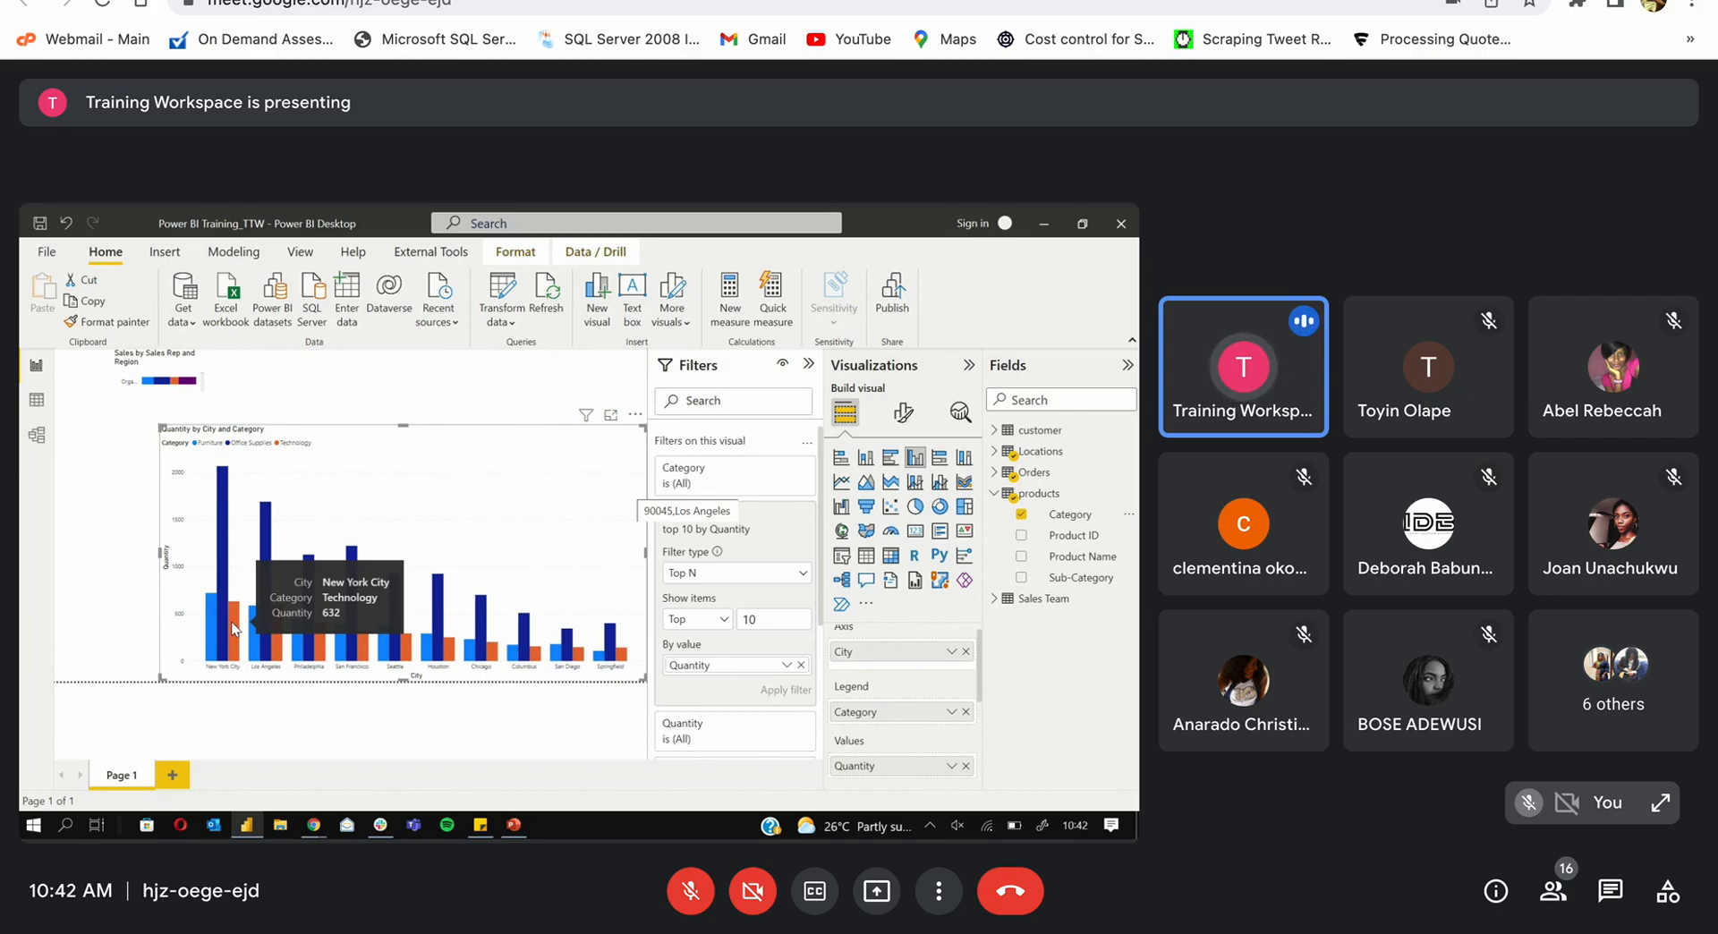
Step: Narrow the Quantity by City and Category chart from its left edge
{"action": "left_click", "coordinate": [159, 559]}
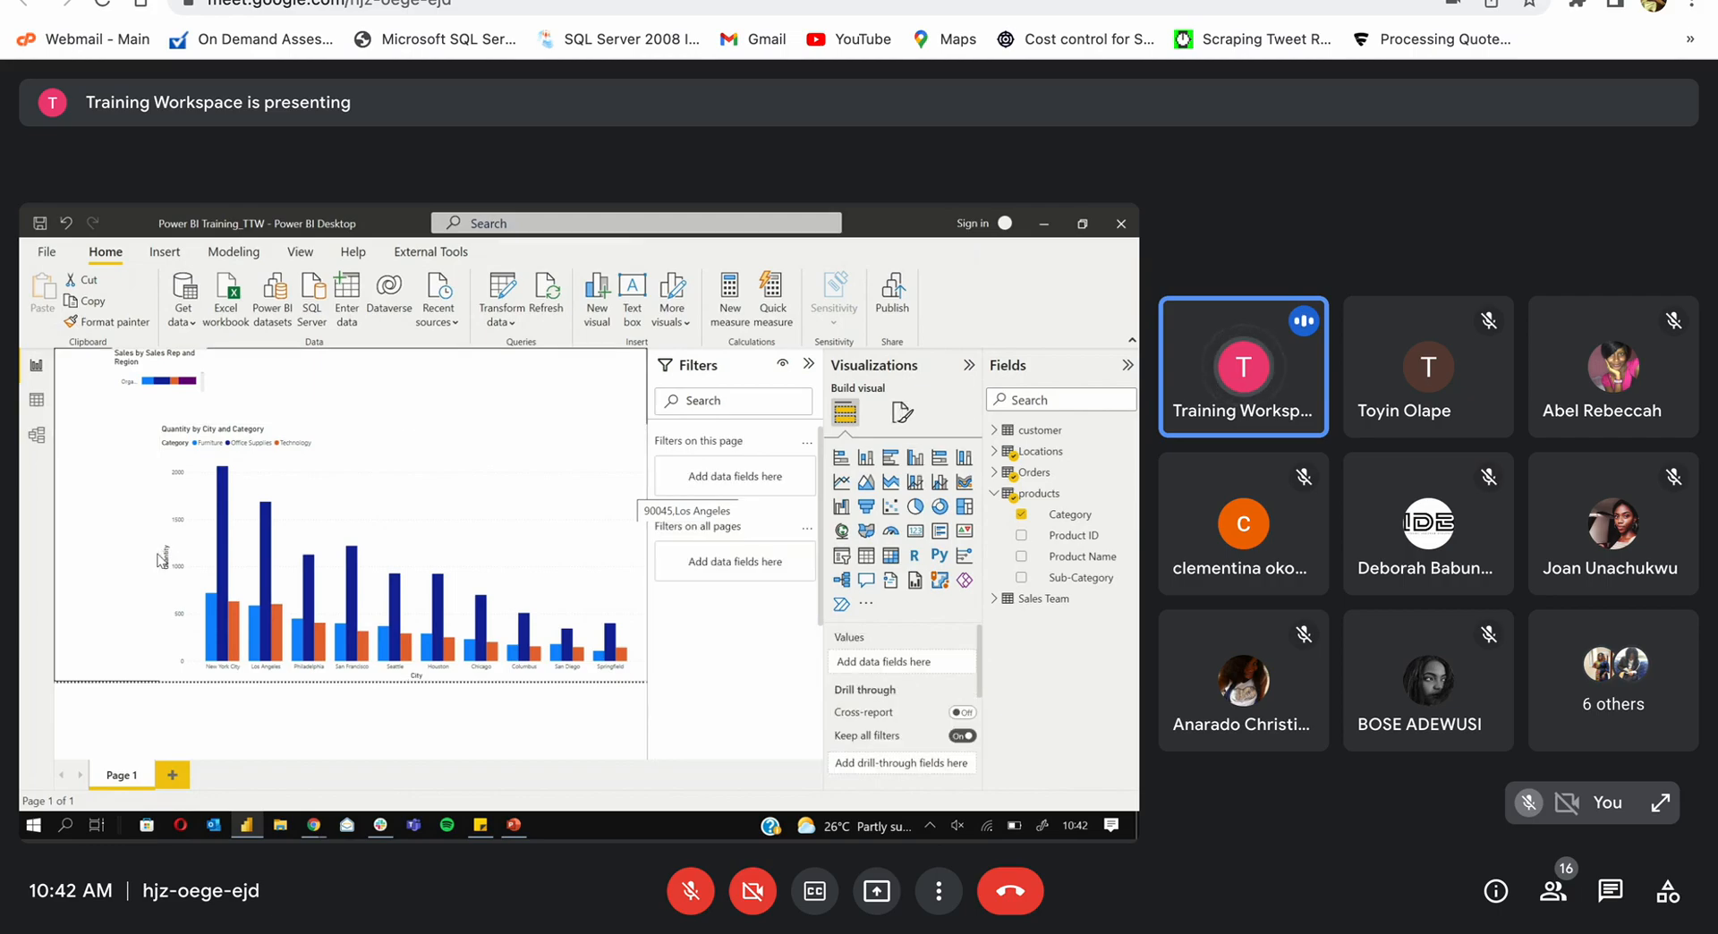
{"action": "left_click_drag", "start_coordinate": [158, 559], "coordinate": [323, 559]}
{"action": "left_click", "coordinate": [254, 550]}
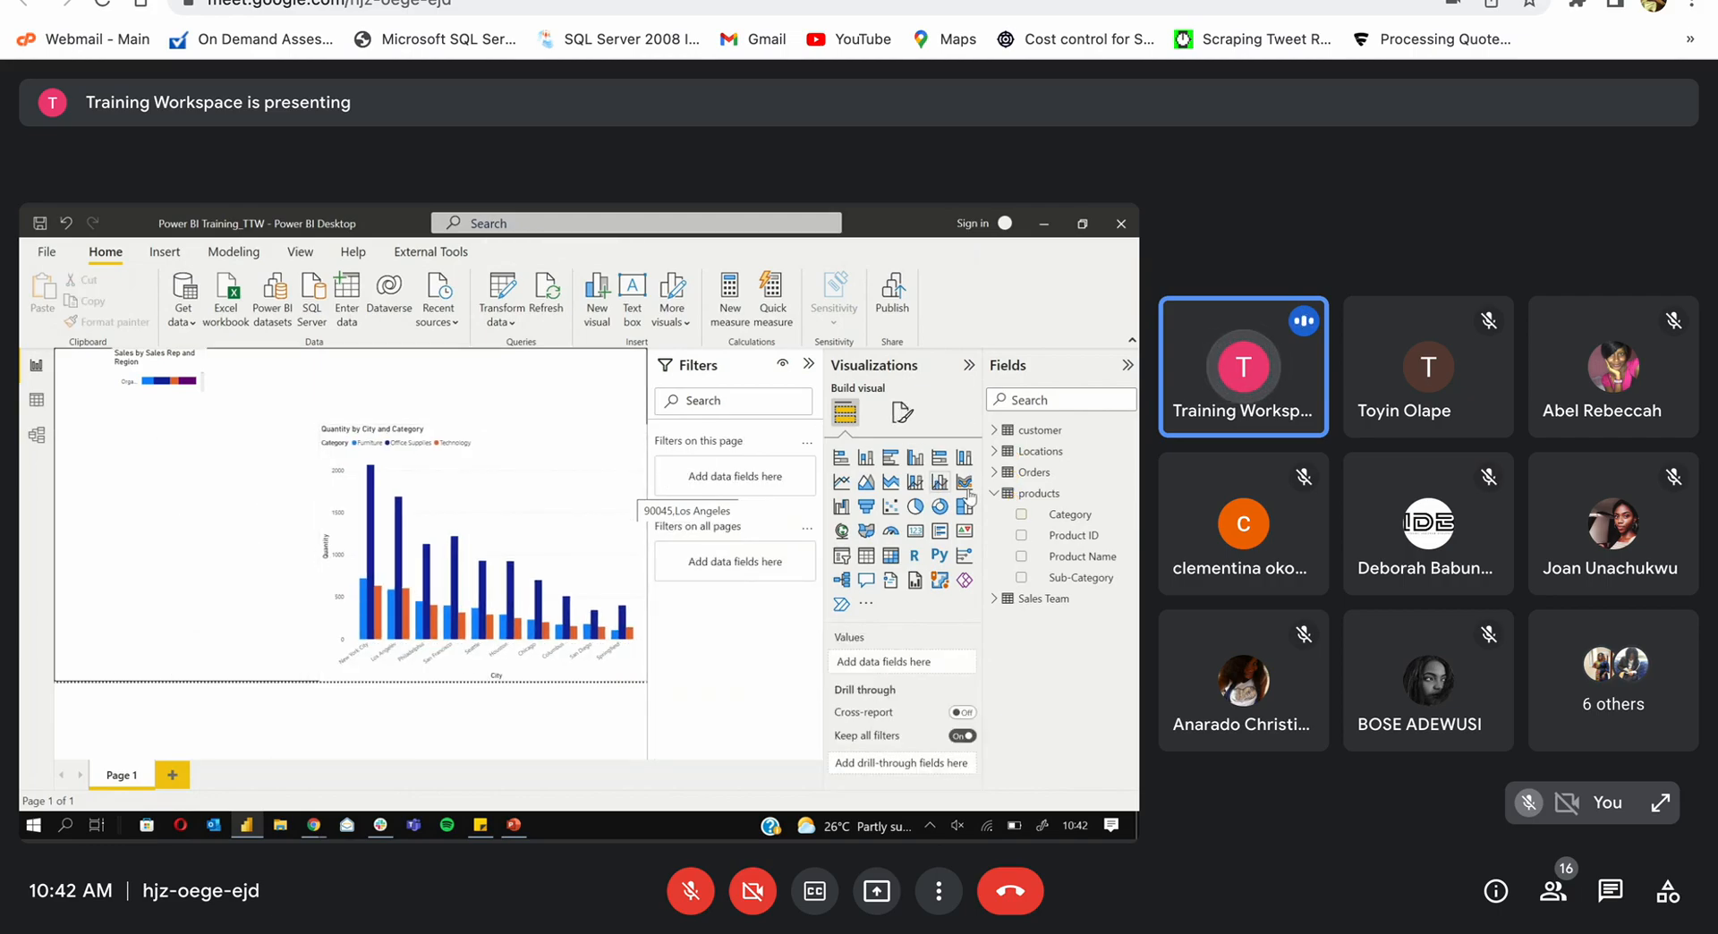
Step: Add a trial Quantity by Category donut chart, then delete it
{"action": "left_click", "coordinate": [939, 506]}
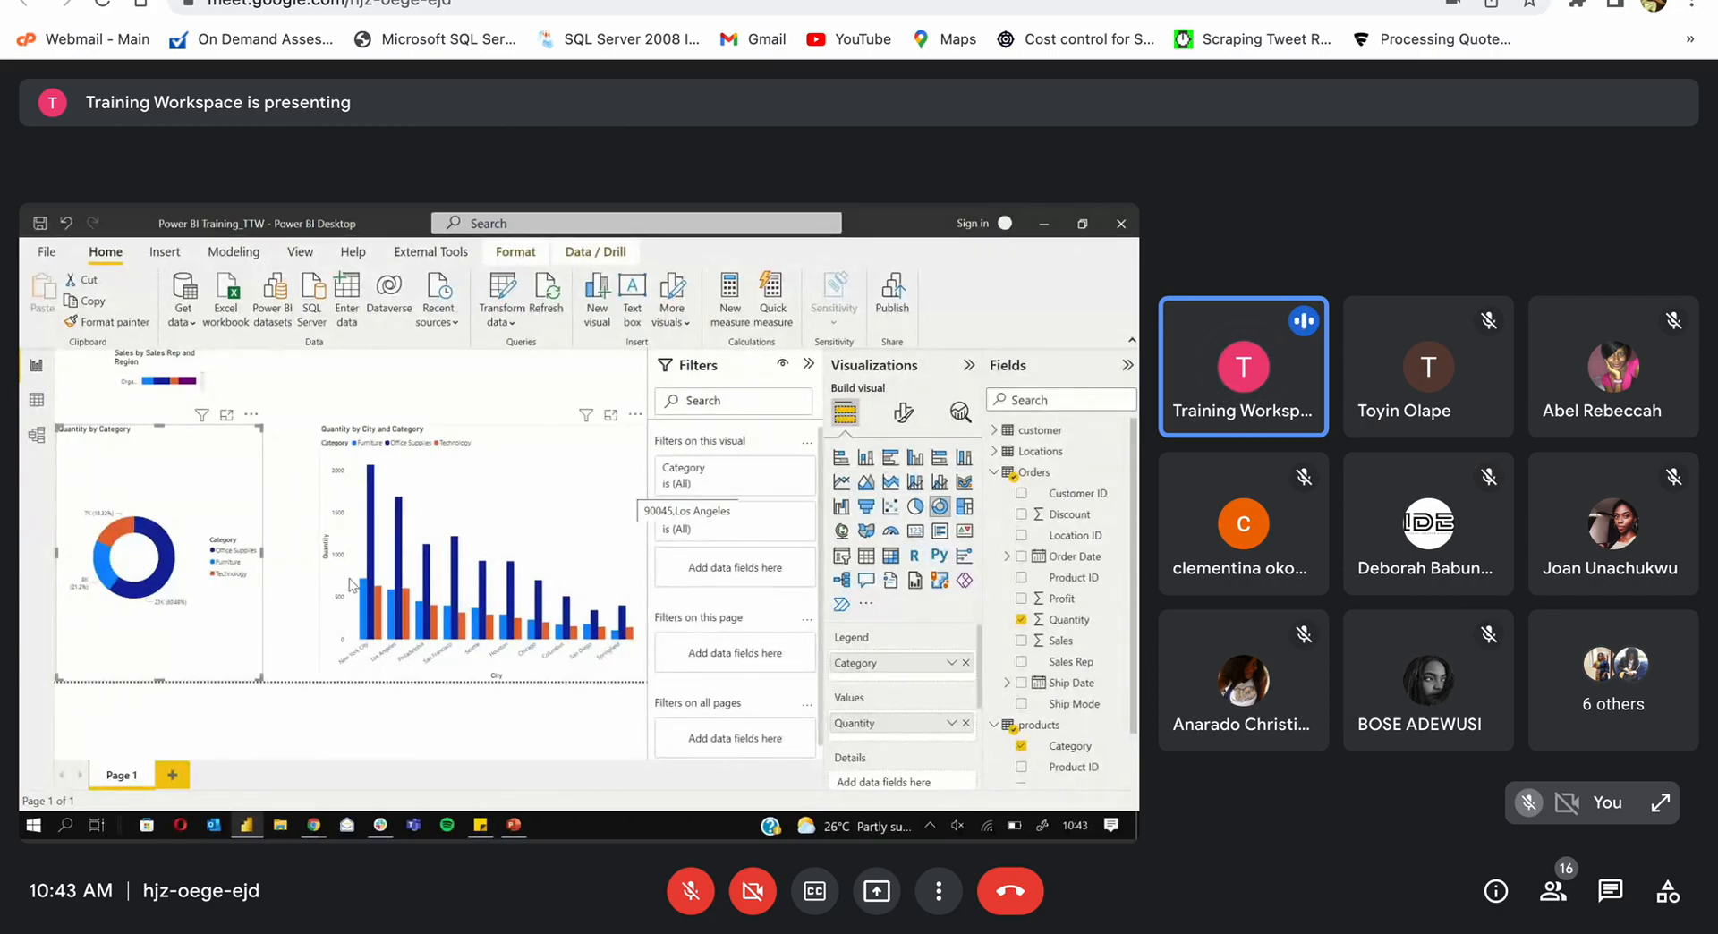
{"action": "mouse_move", "coordinate": [378, 644]}
{"action": "key", "text": "Delete"}
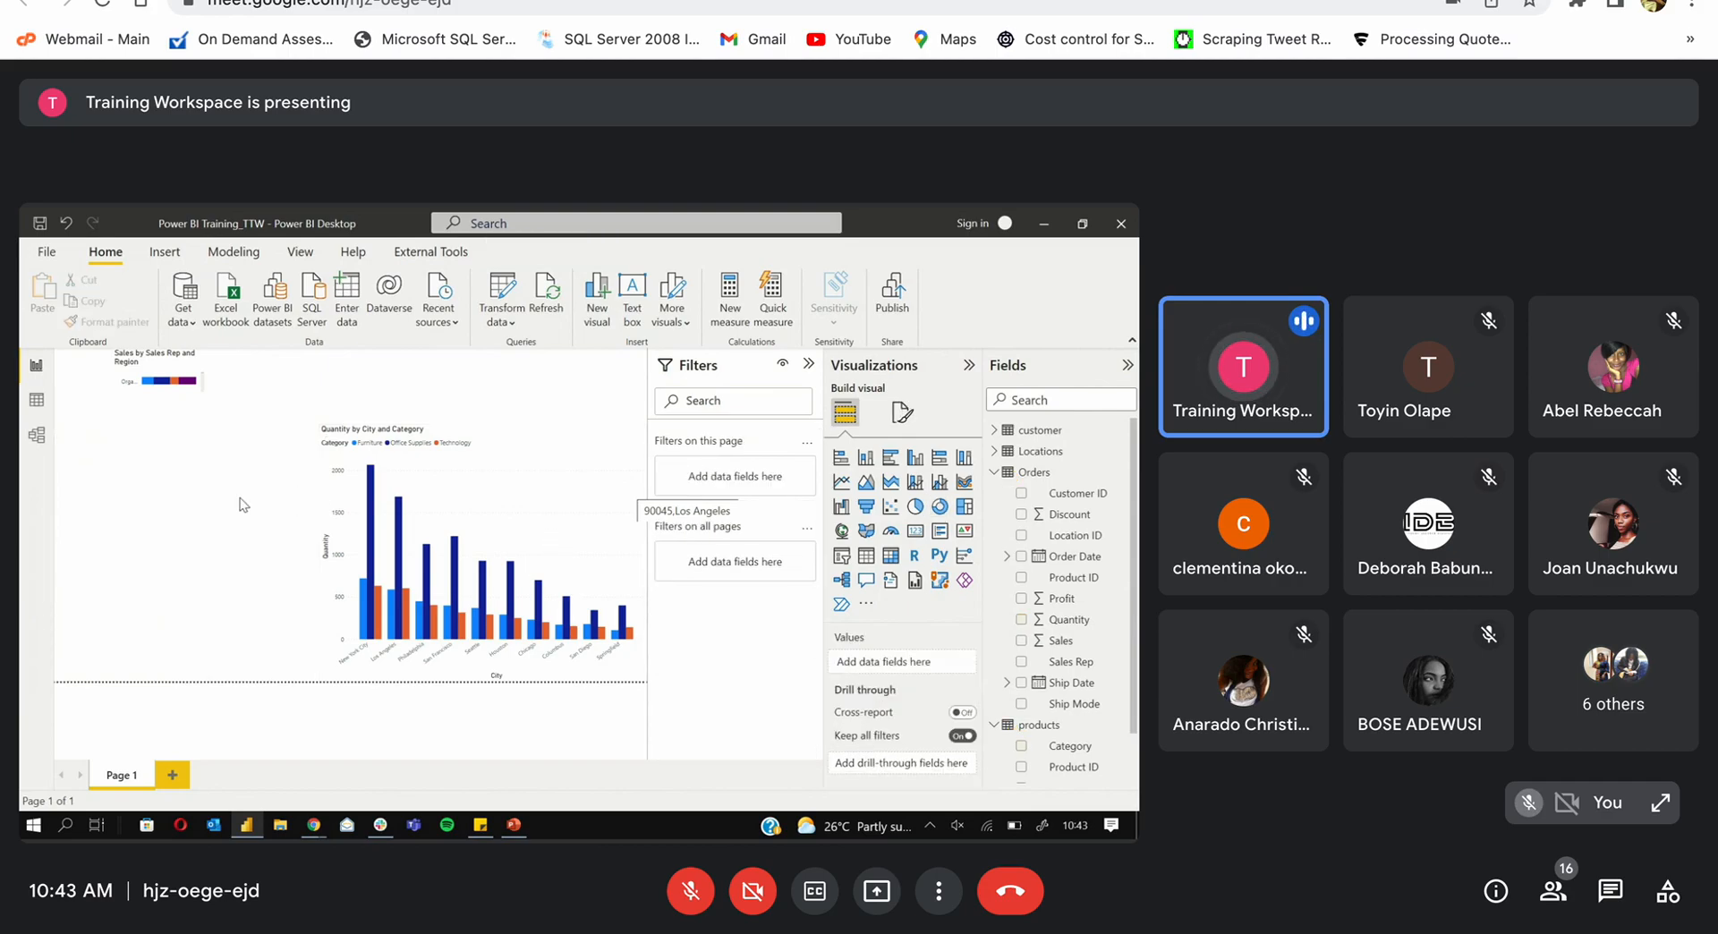
Step: Readjust the Quantity by City and Category chart's width from its left edge
{"action": "left_click", "coordinate": [444, 483]}
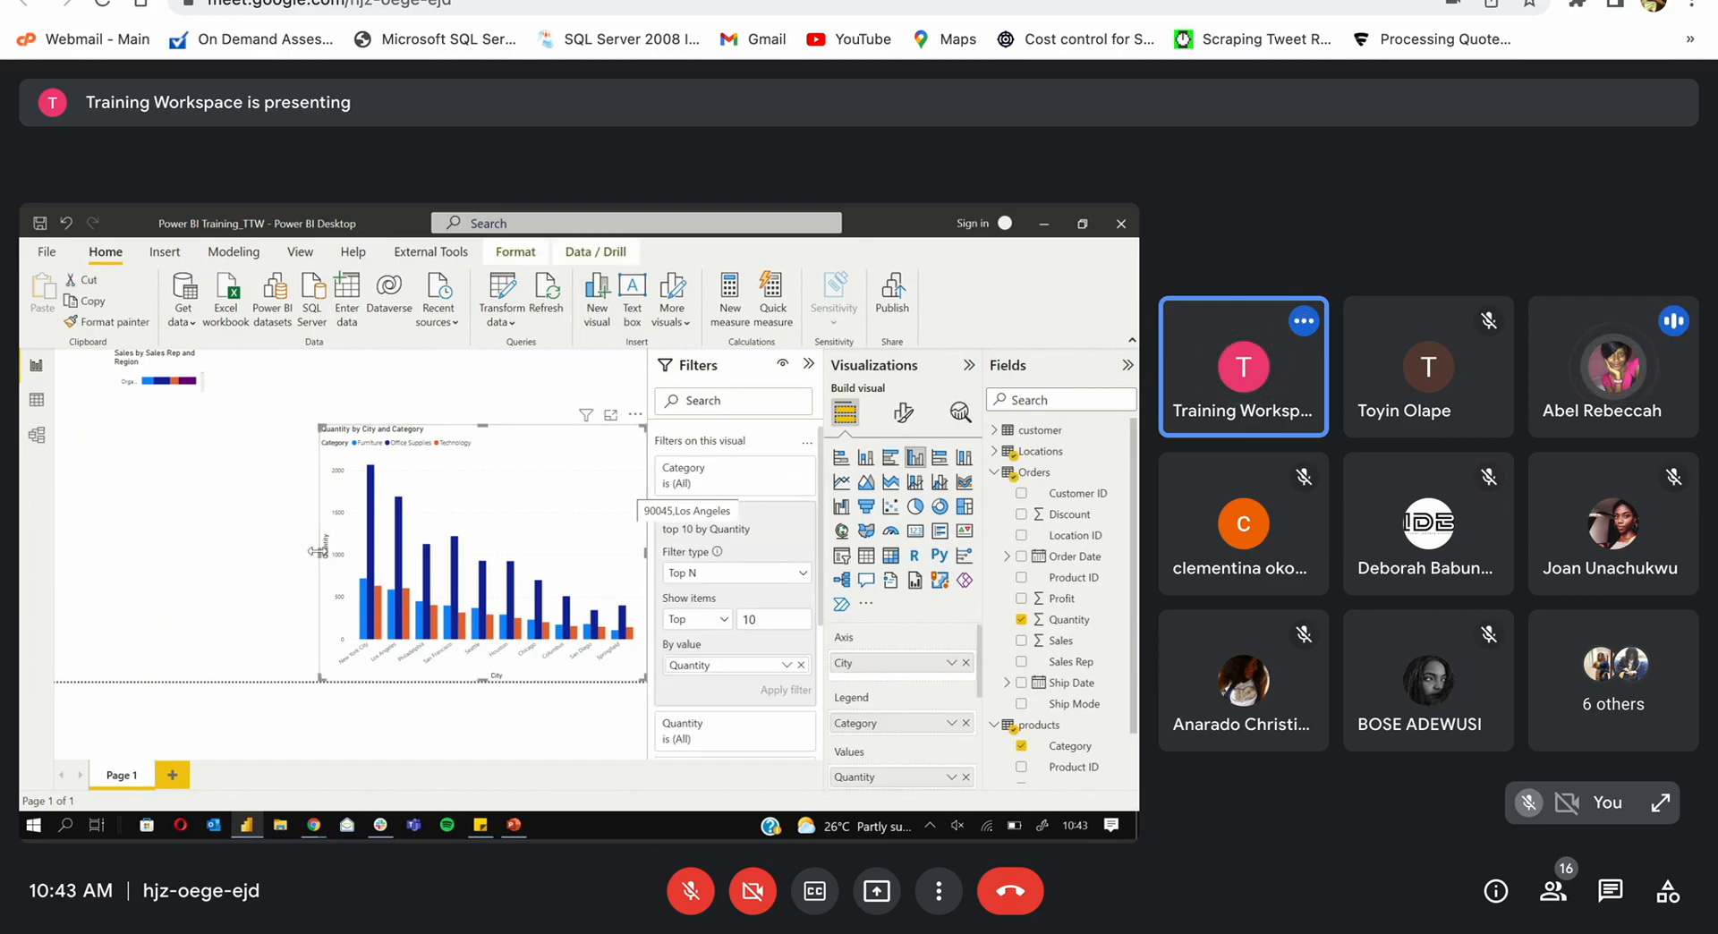
{"action": "left_click_drag", "start_coordinate": [322, 549], "coordinate": [90, 556]}
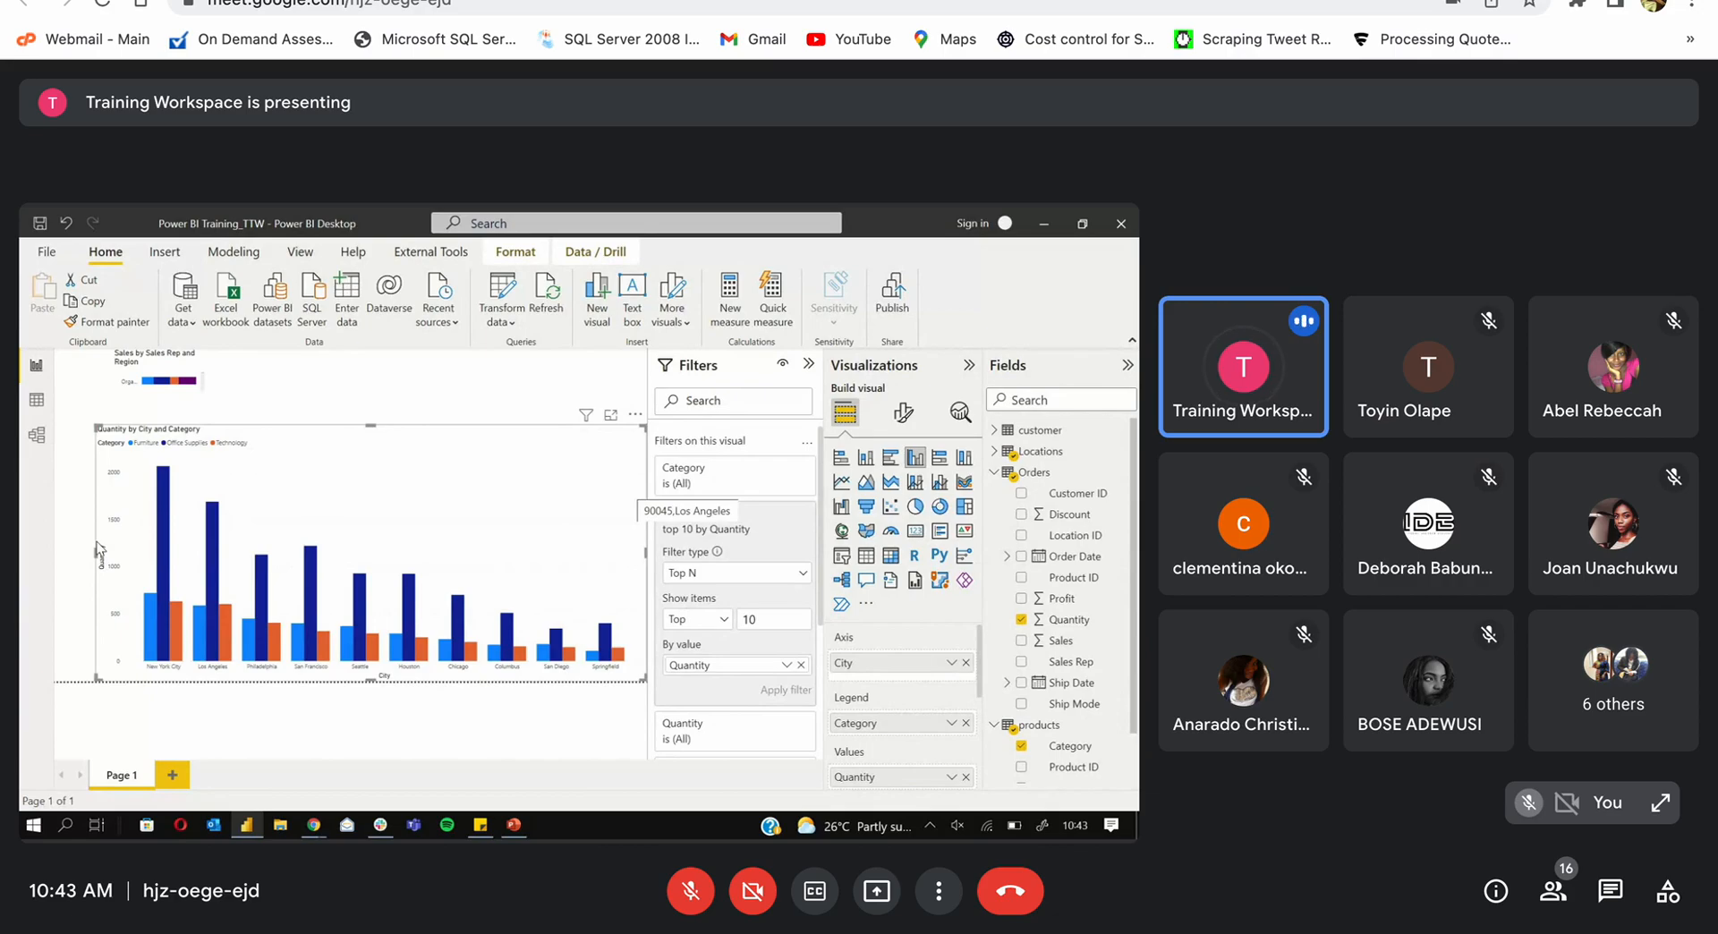
{"action": "left_click_drag", "start_coordinate": [100, 553], "coordinate": [343, 579]}
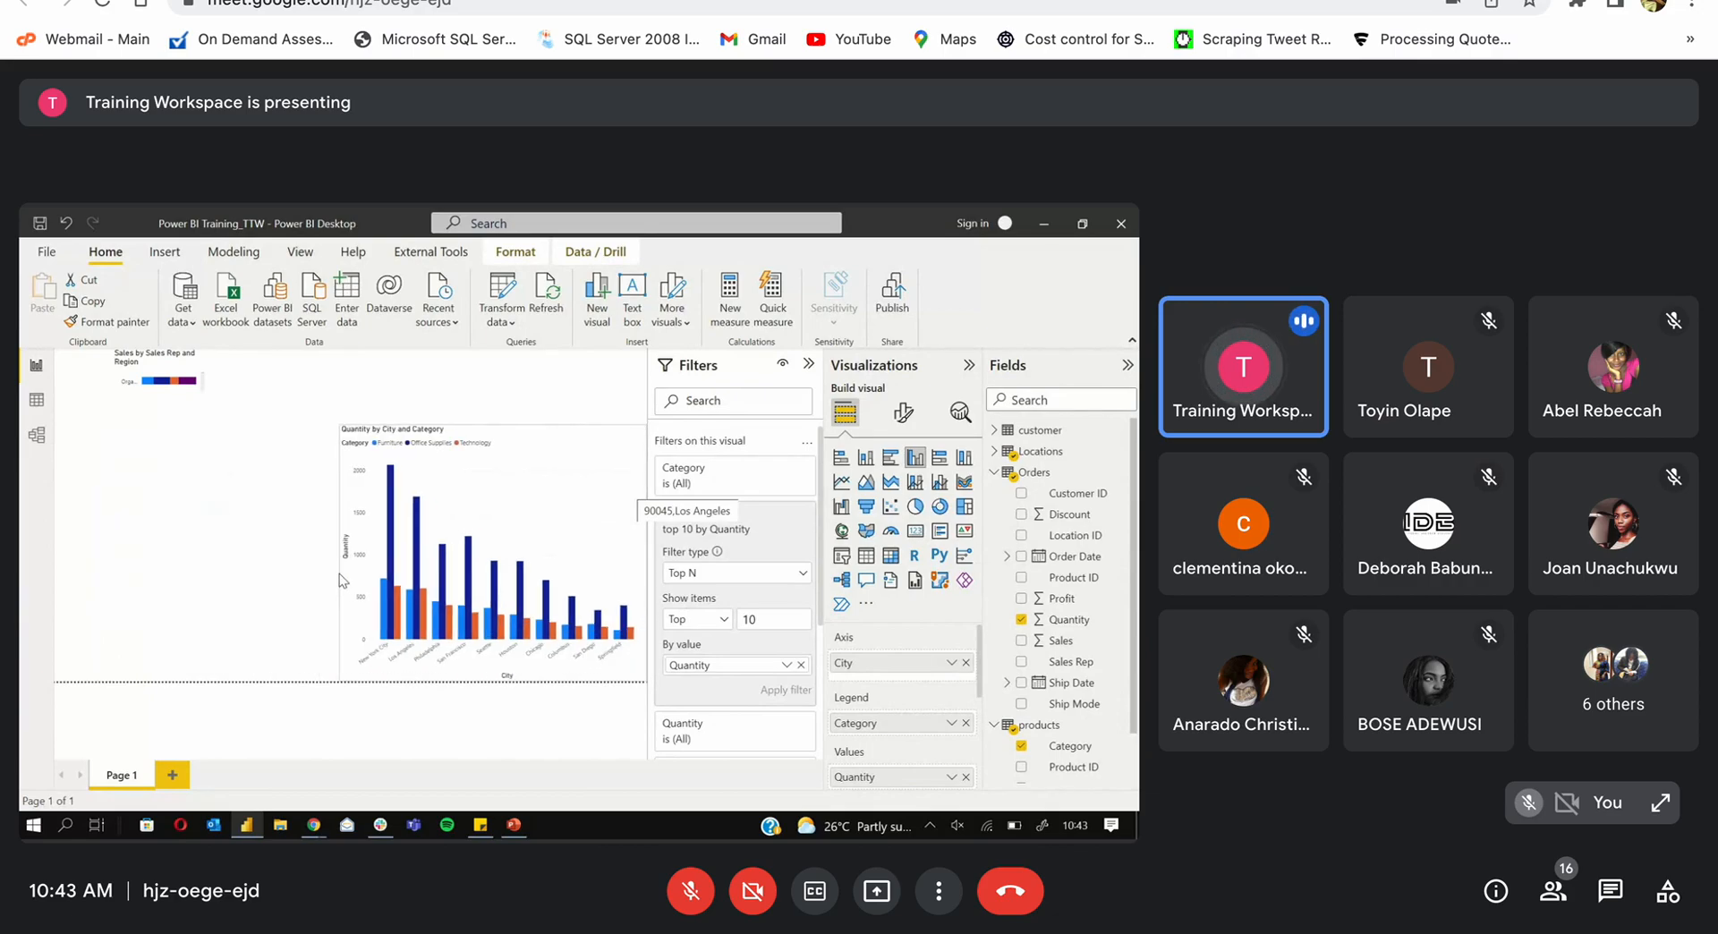
Step: Enlarge the Sales by Sales Rep and Region chart and move it down and left
{"action": "left_click", "coordinate": [193, 389]}
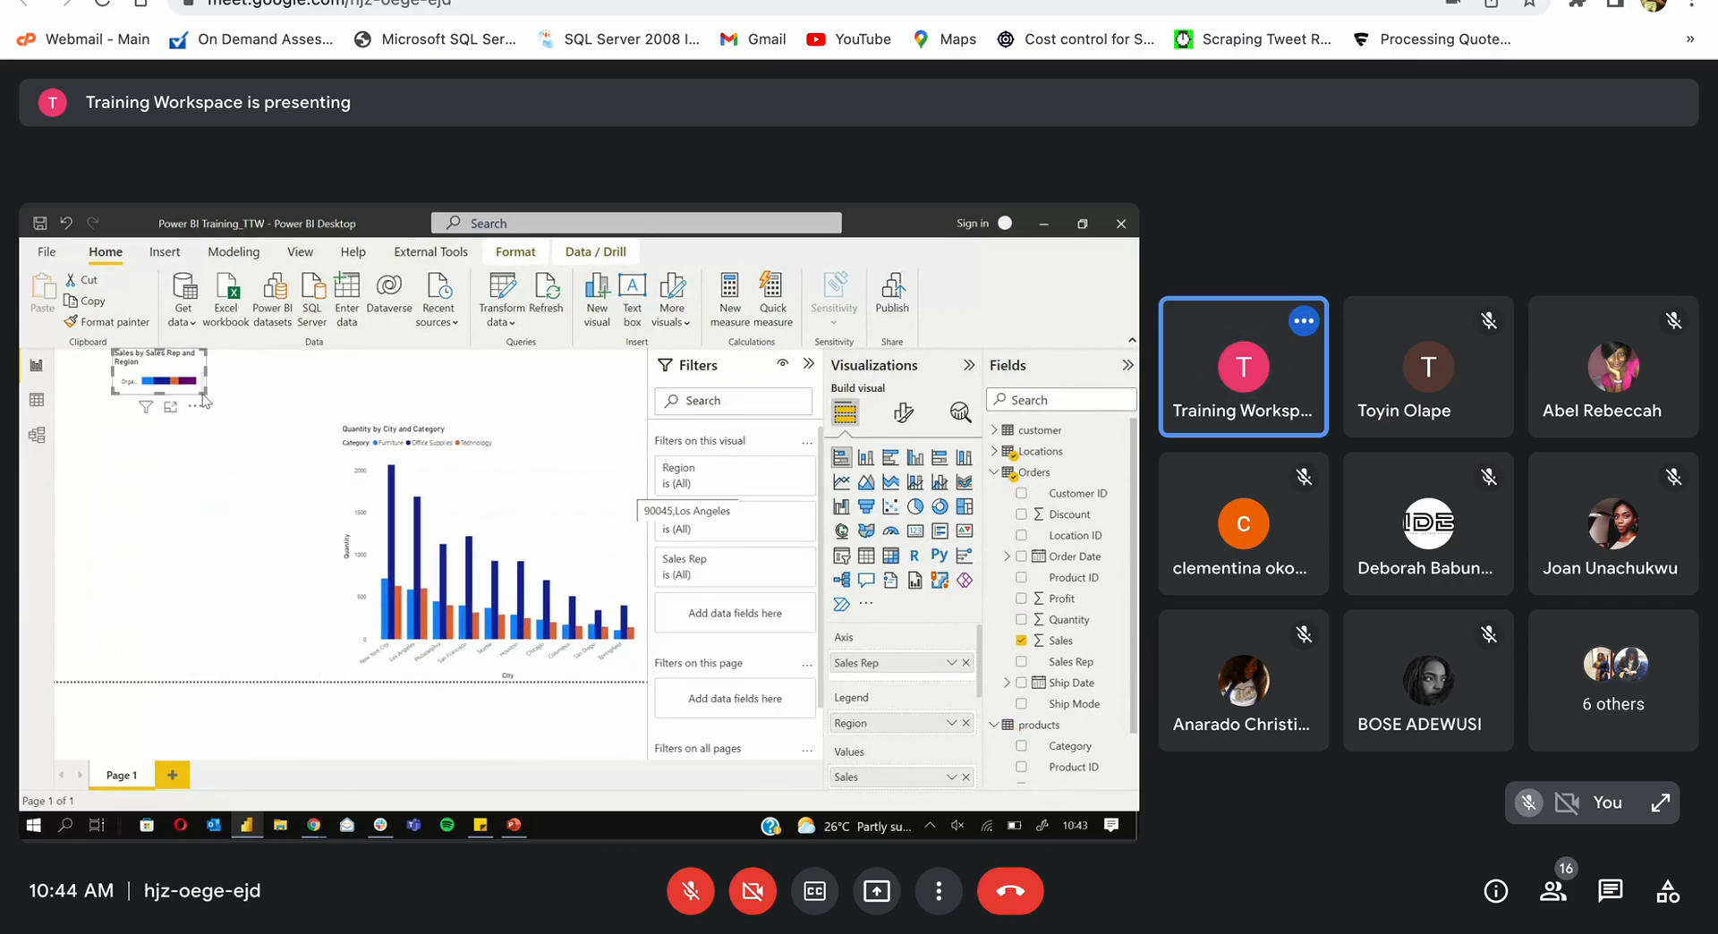
{"action": "left_click_drag", "start_coordinate": [205, 400], "coordinate": [314, 513]}
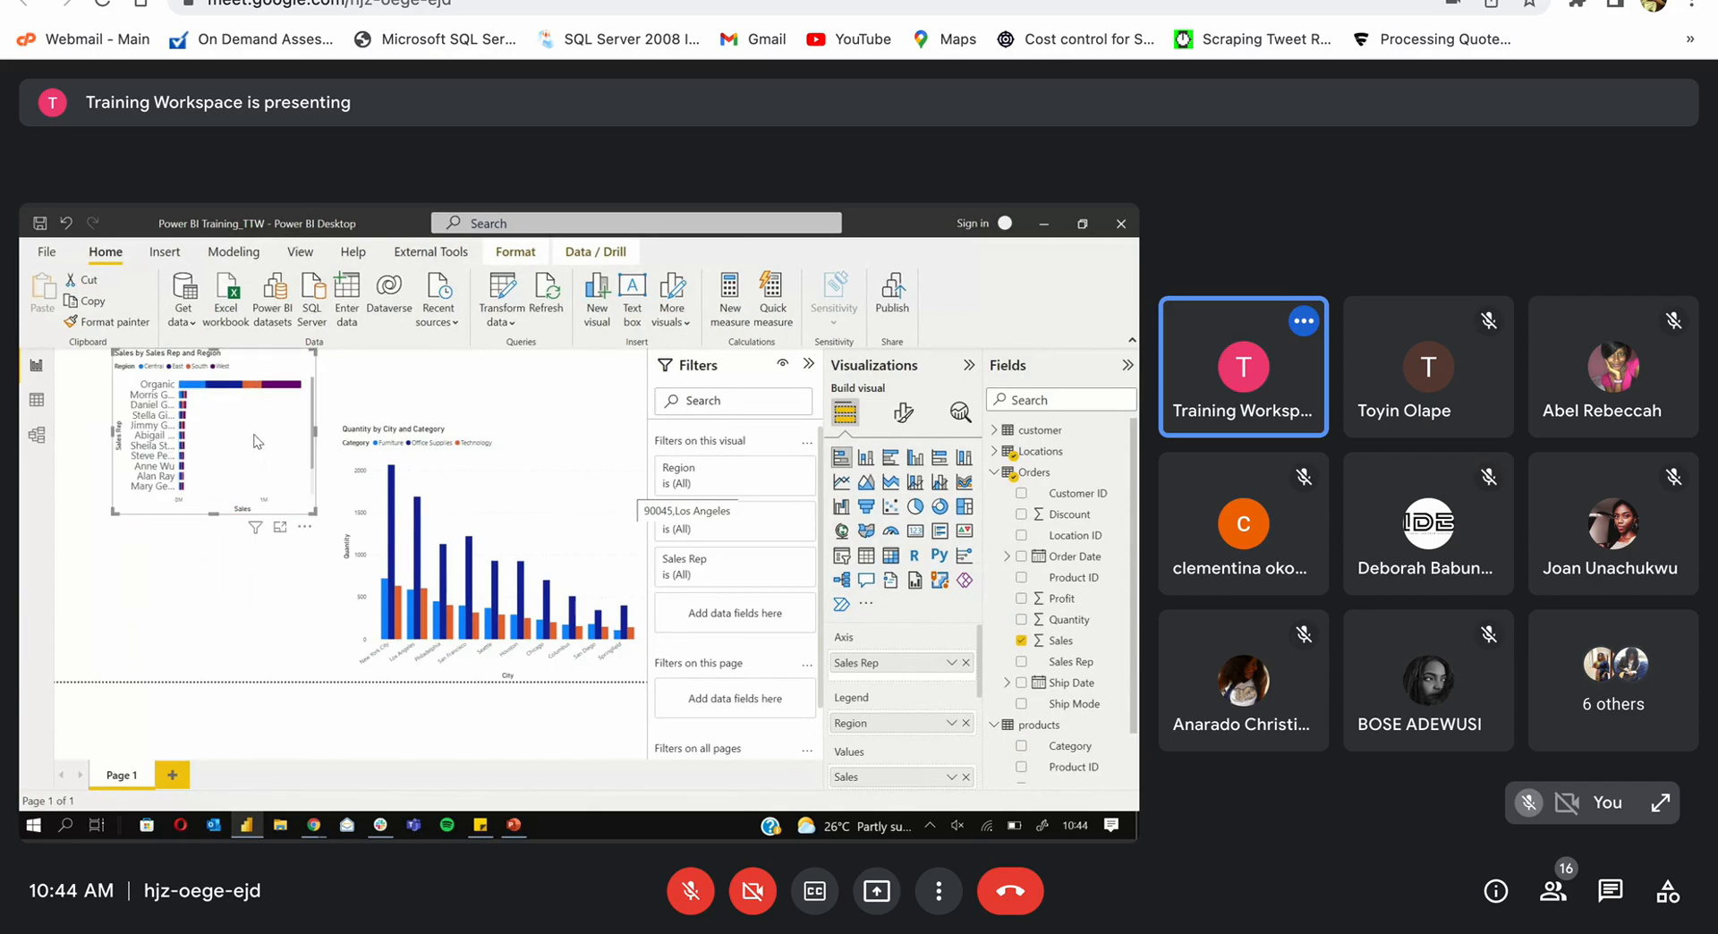
{"action": "left_click_drag", "start_coordinate": [257, 440], "coordinate": [190, 533]}
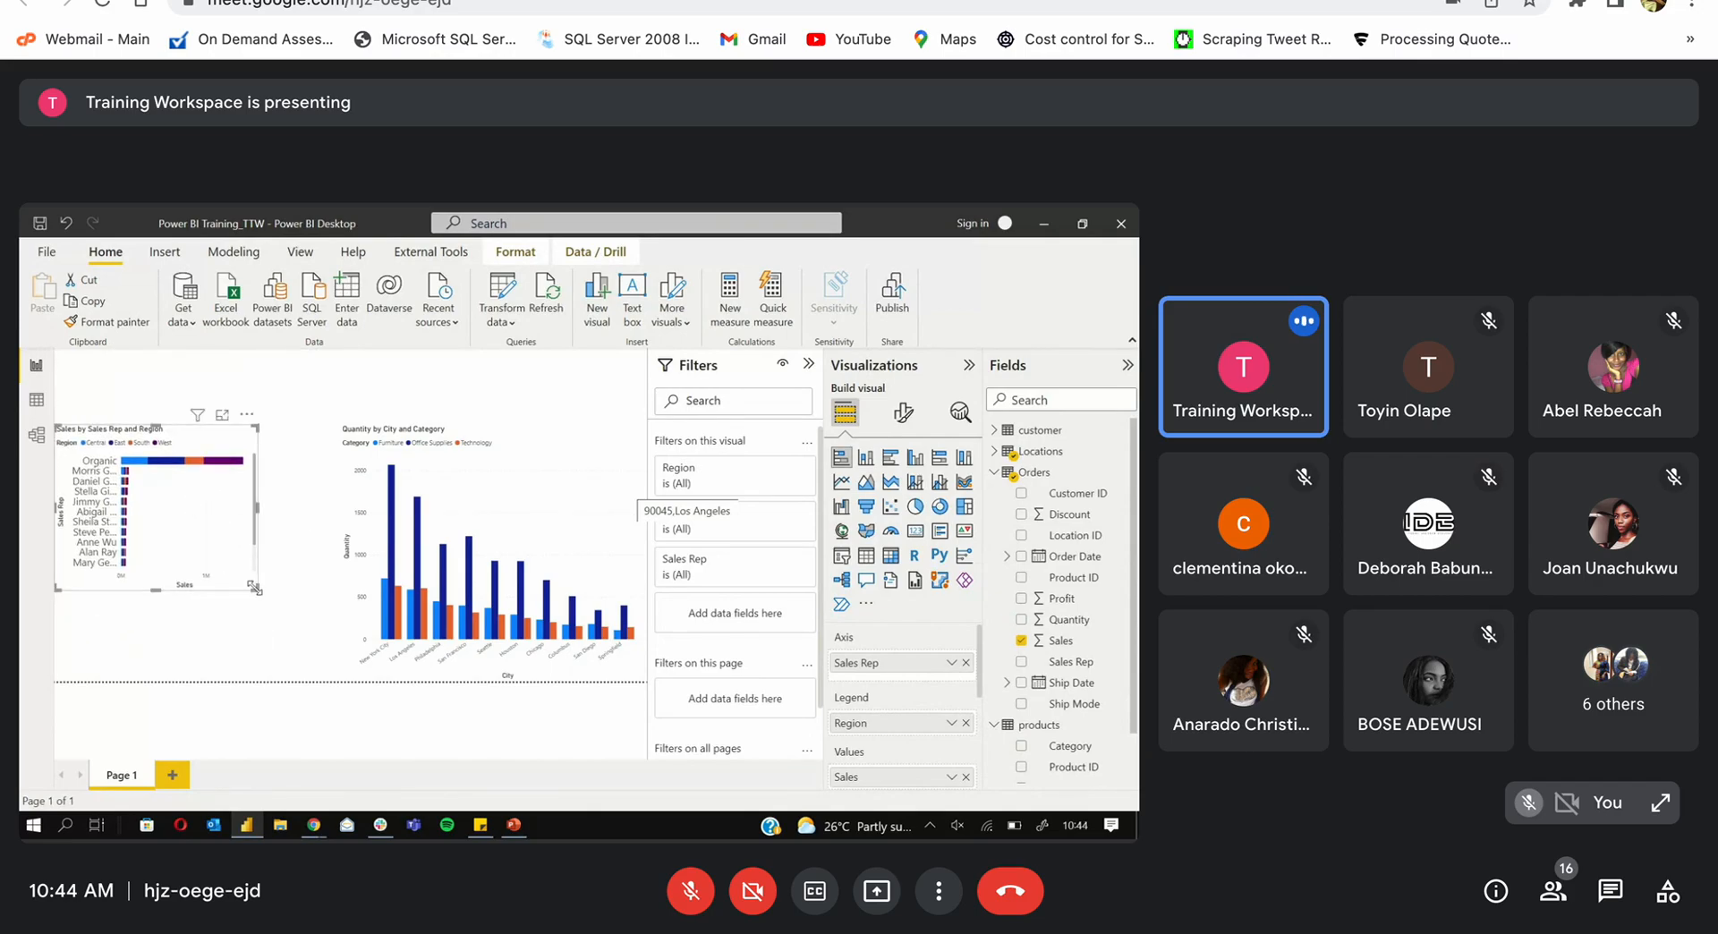
{"action": "left_click_drag", "start_coordinate": [259, 593], "coordinate": [325, 678]}
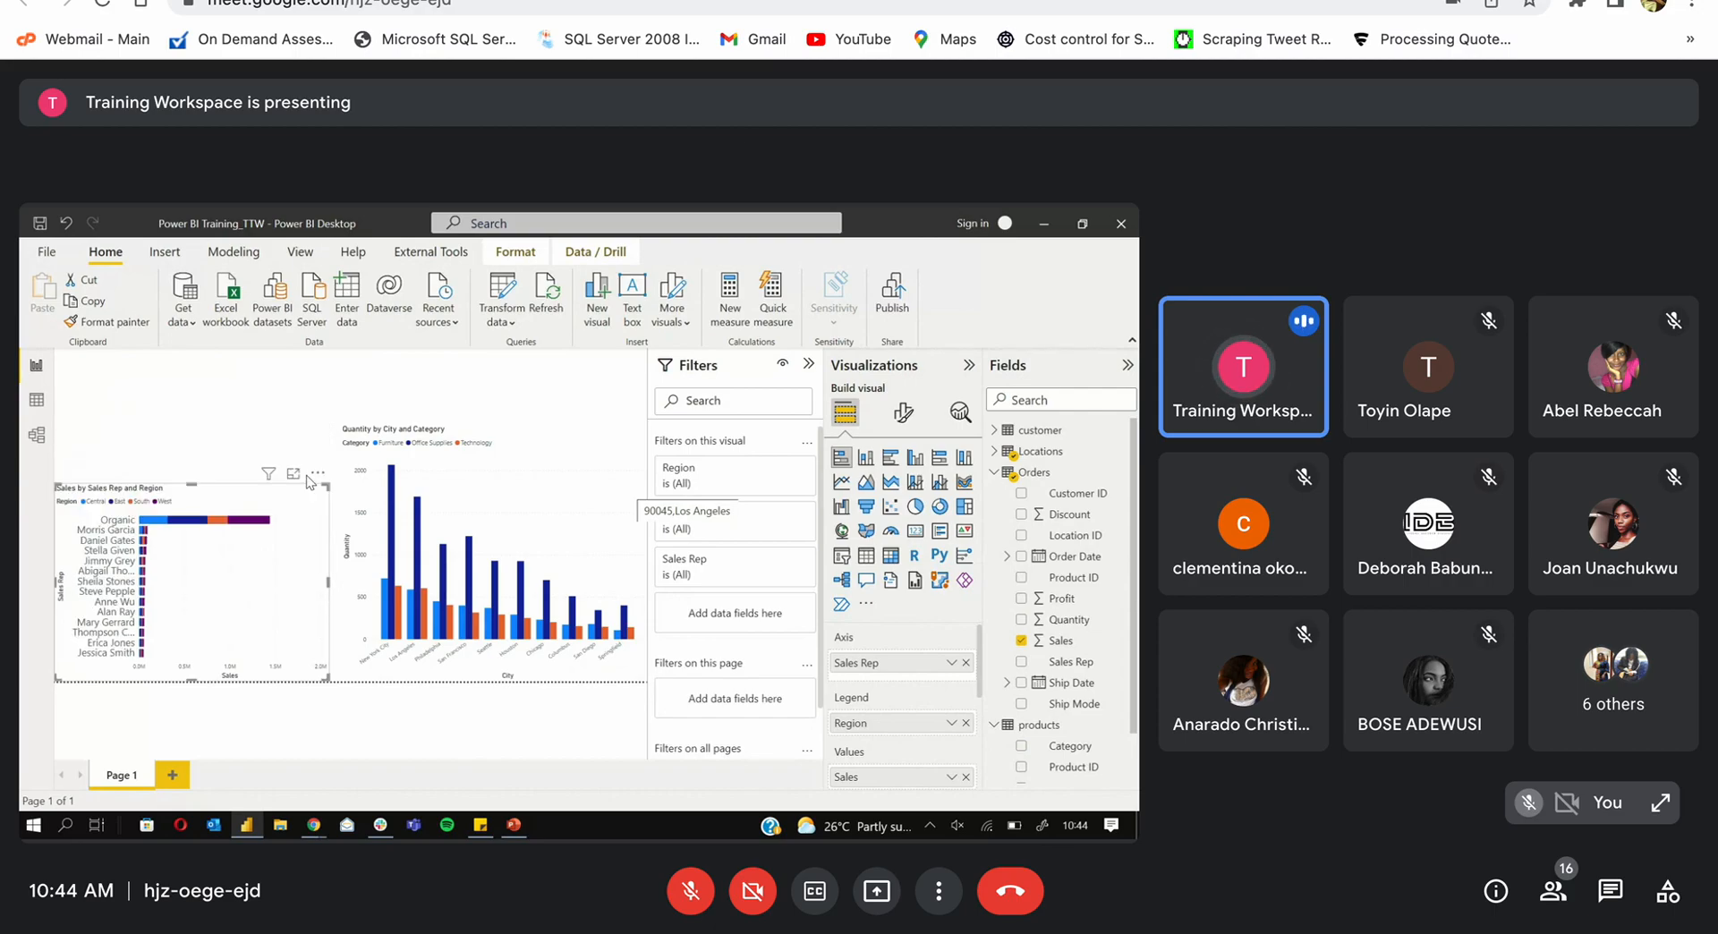
Step: Shorten the Quantity by City and Category chart from its top
{"action": "left_click", "coordinate": [514, 443]}
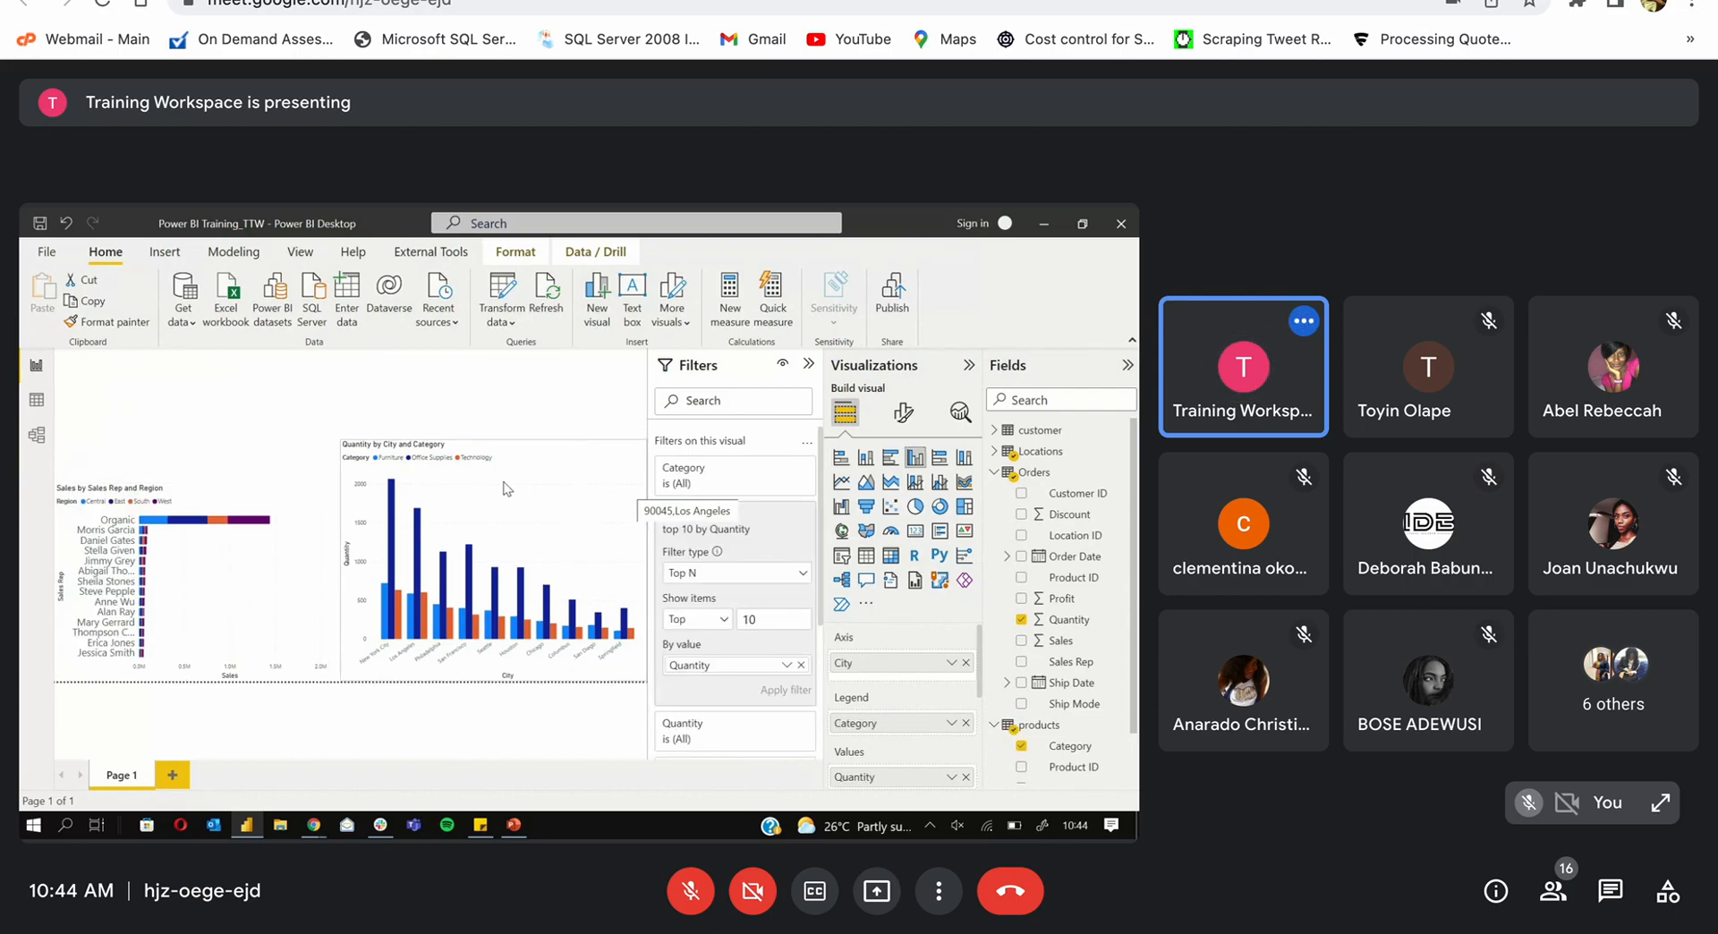
{"action": "left_click_drag", "start_coordinate": [493, 427], "coordinate": [491, 528]}
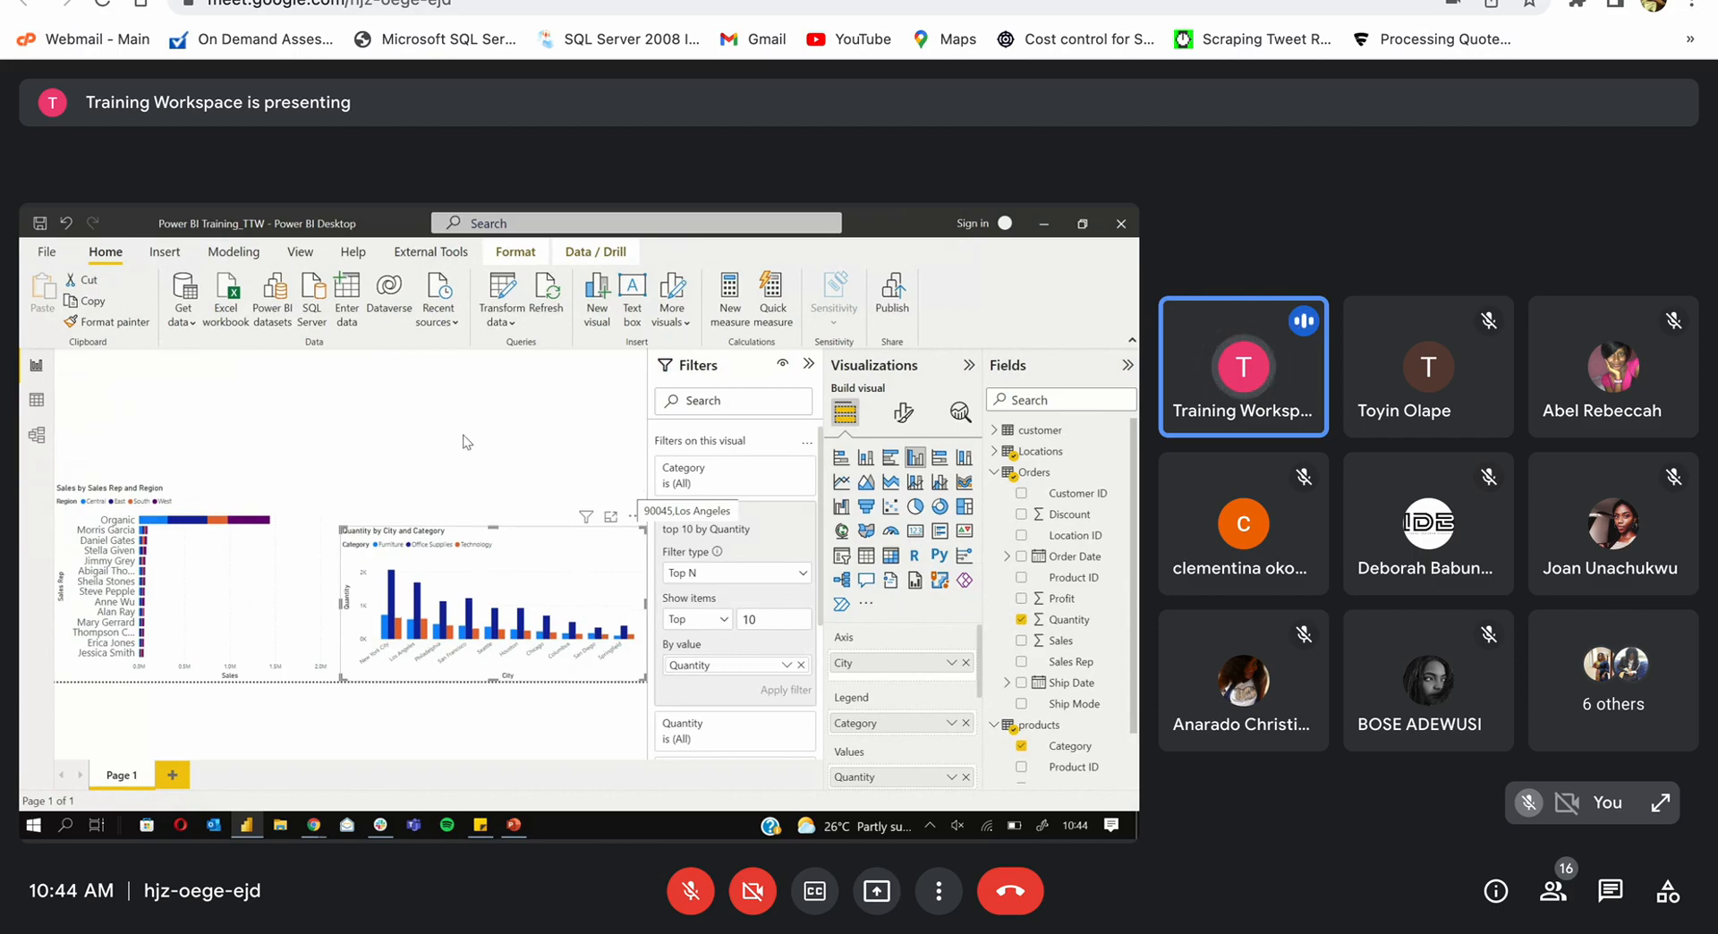
{"action": "left_click", "coordinate": [464, 435]}
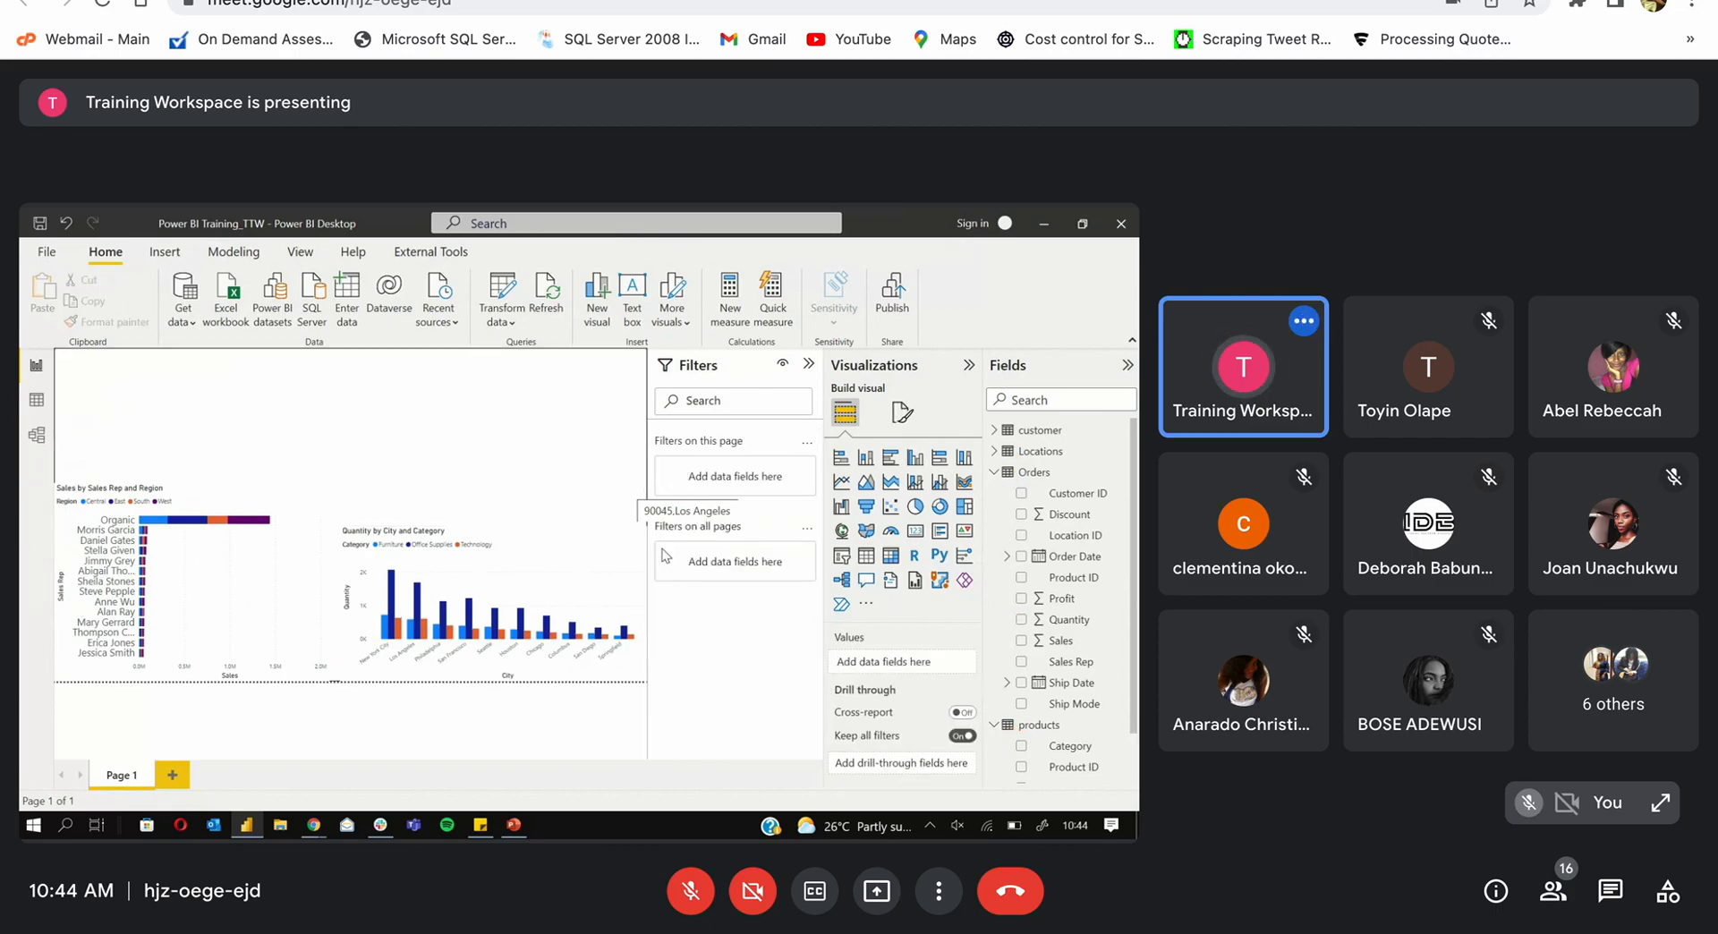
Step: Discard a line and clustered column placeholder and add a shorter empty line chart instead
{"action": "left_click", "coordinate": [914, 483]}
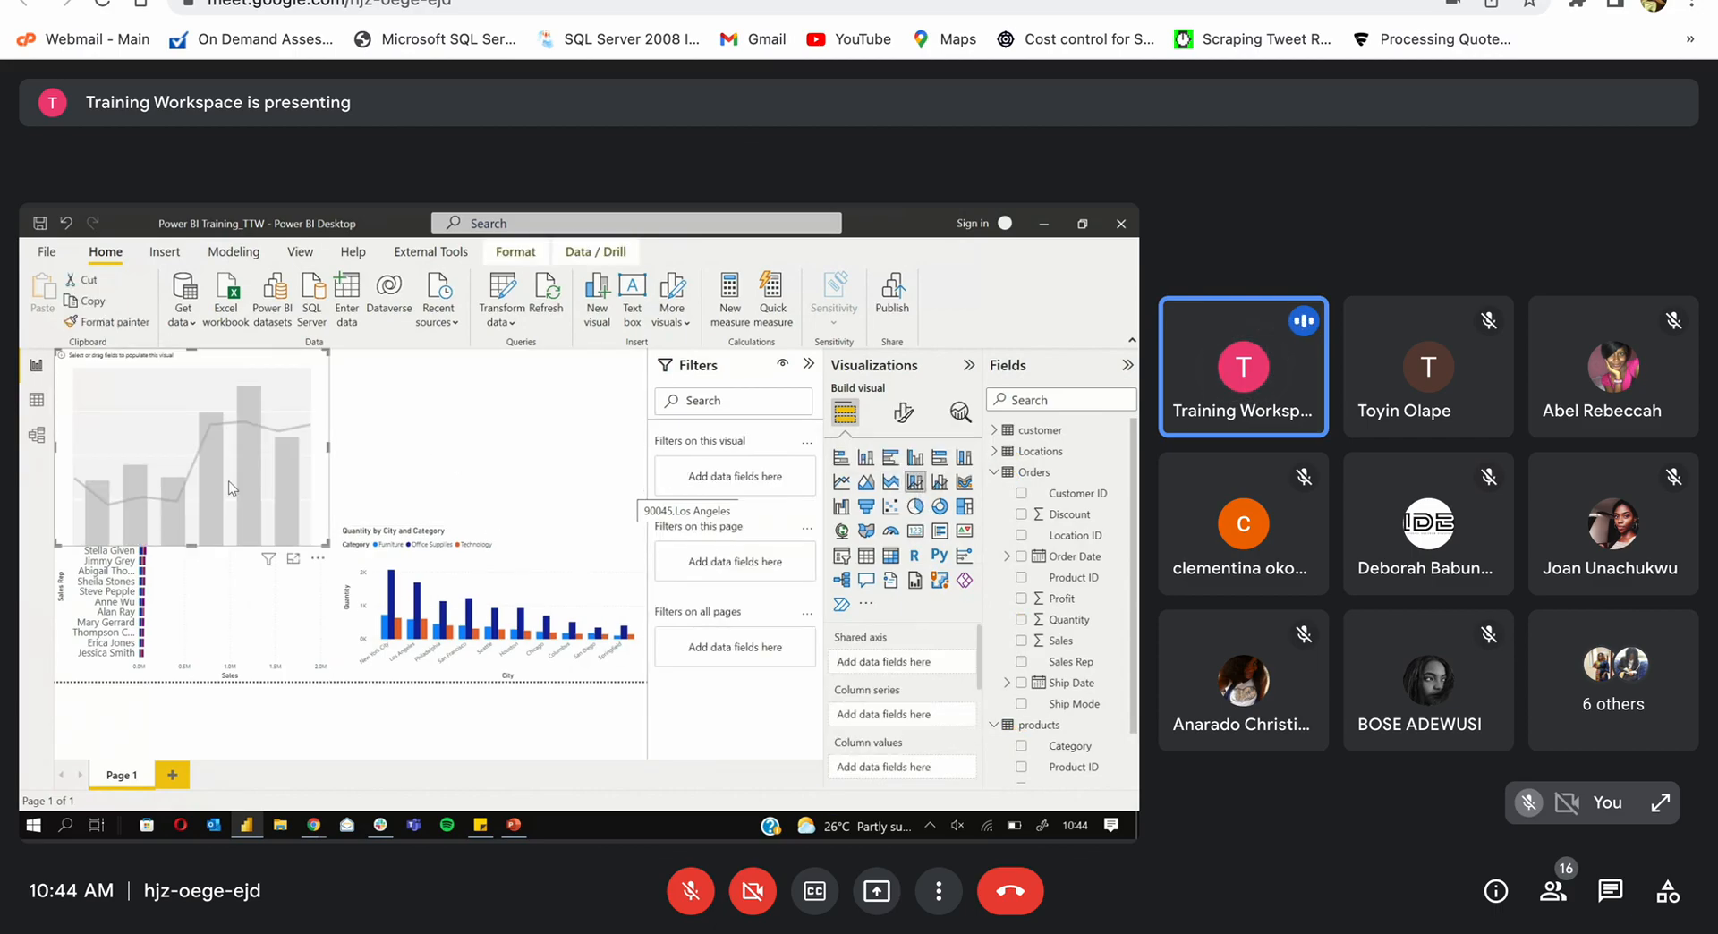
{"action": "key", "text": "Delete"}
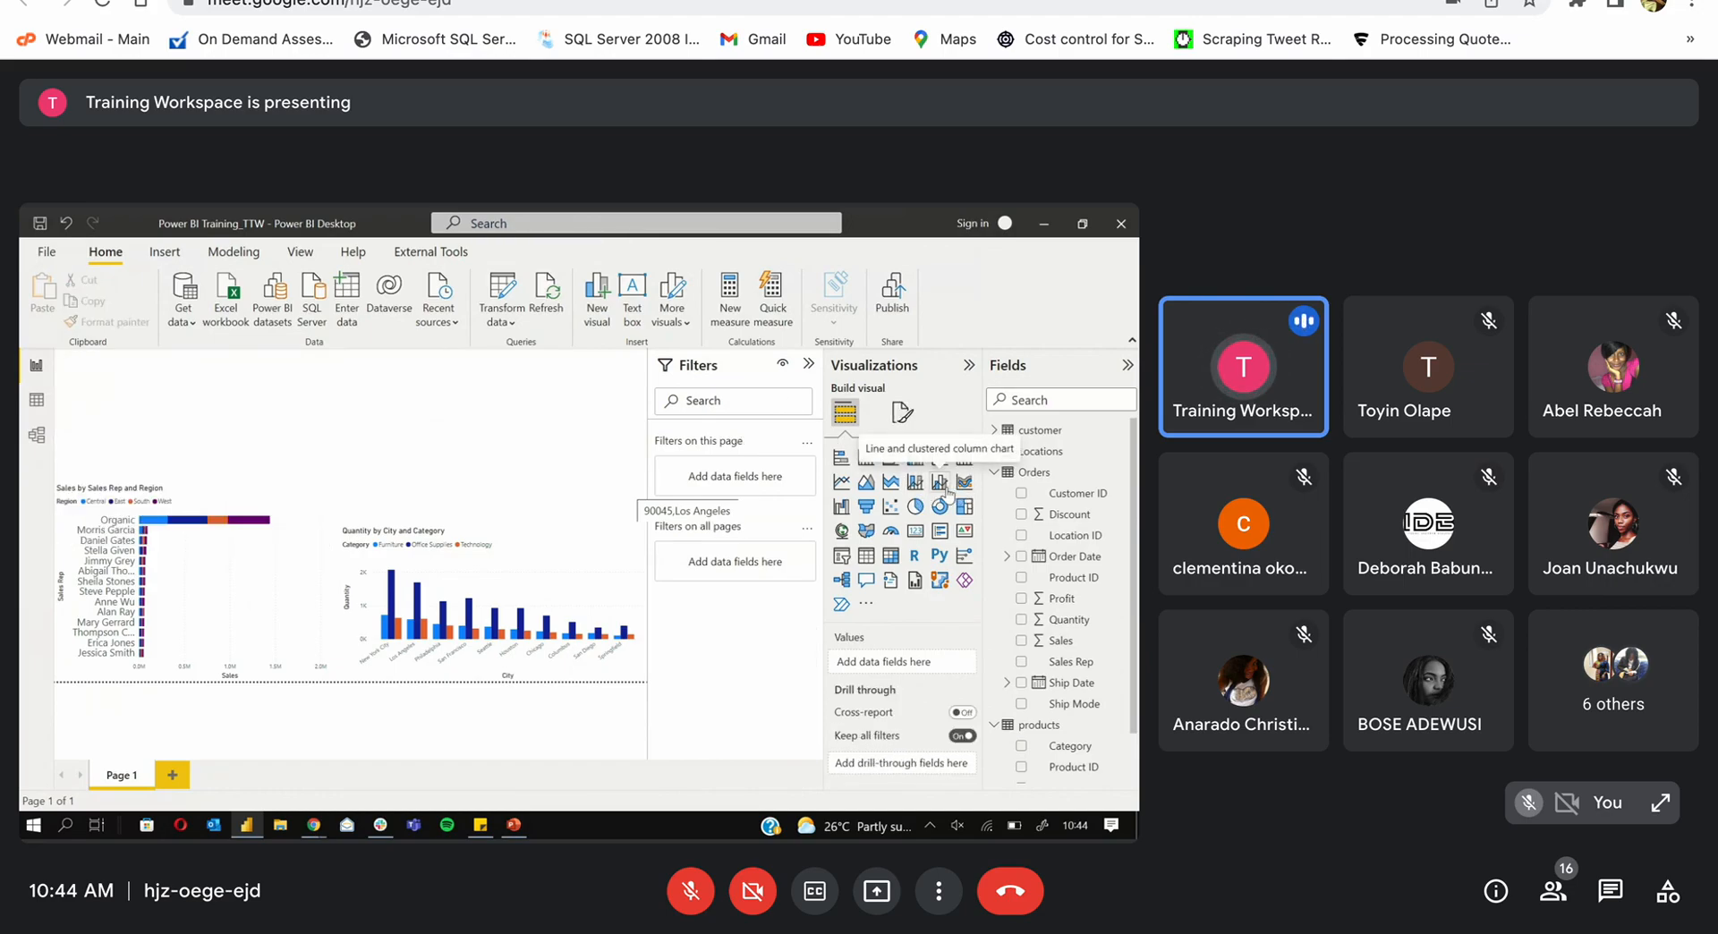
{"action": "left_click", "coordinate": [841, 482]}
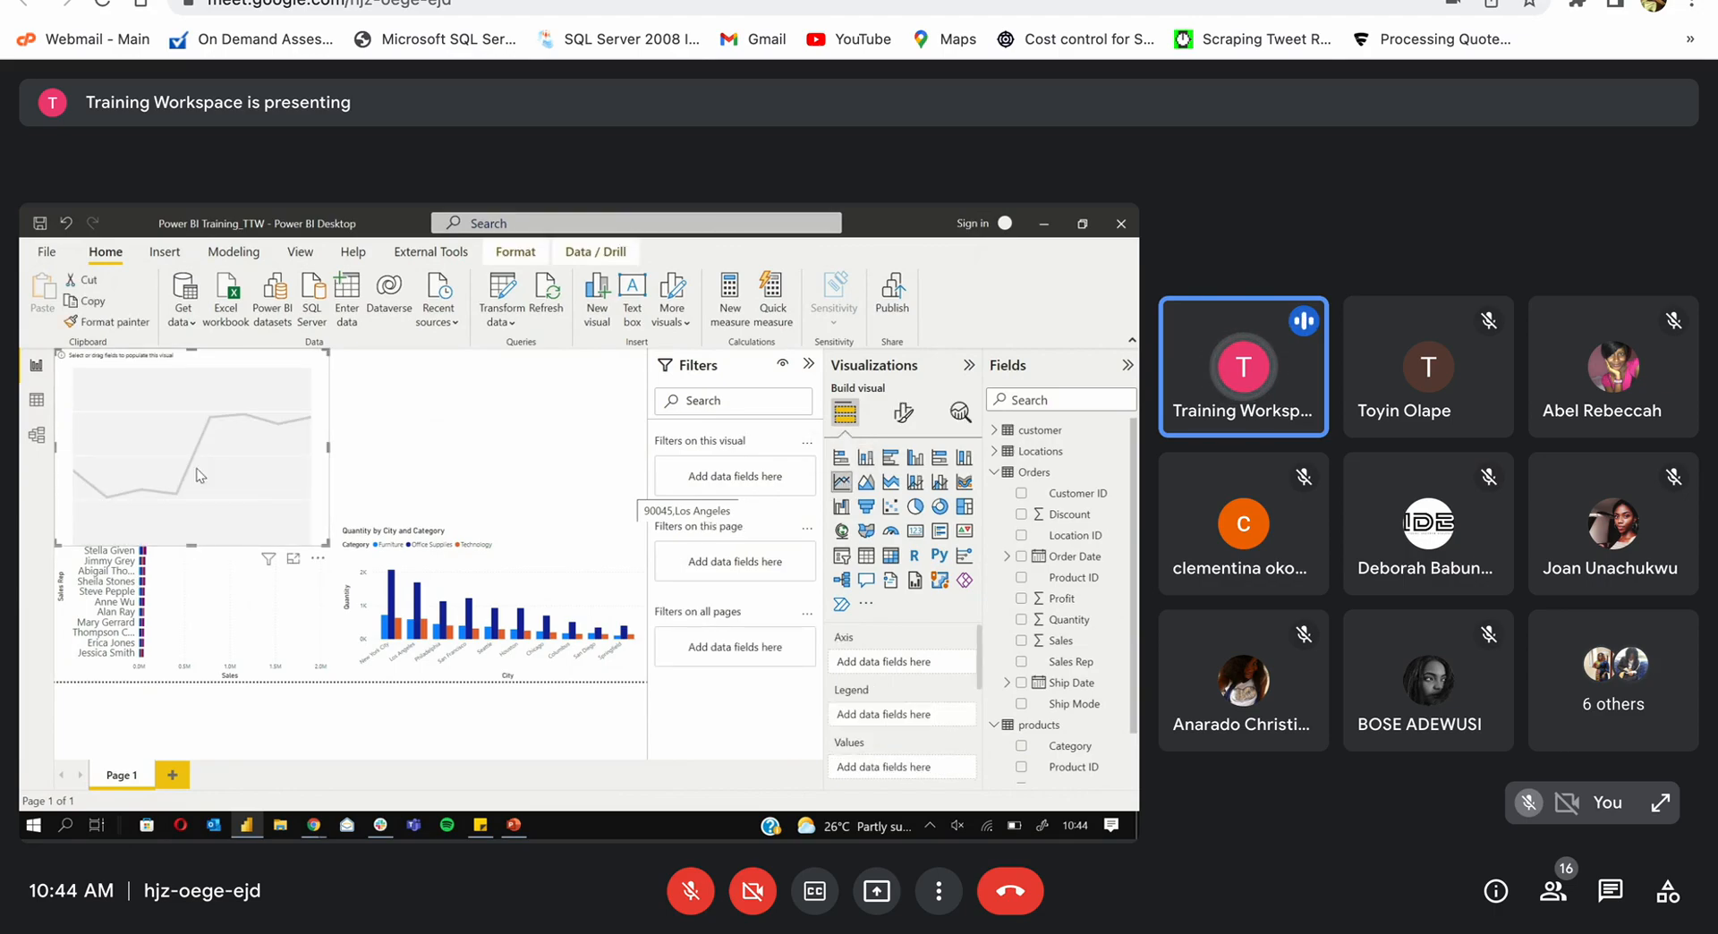
{"action": "left_click_drag", "start_coordinate": [191, 545], "coordinate": [557, 414]}
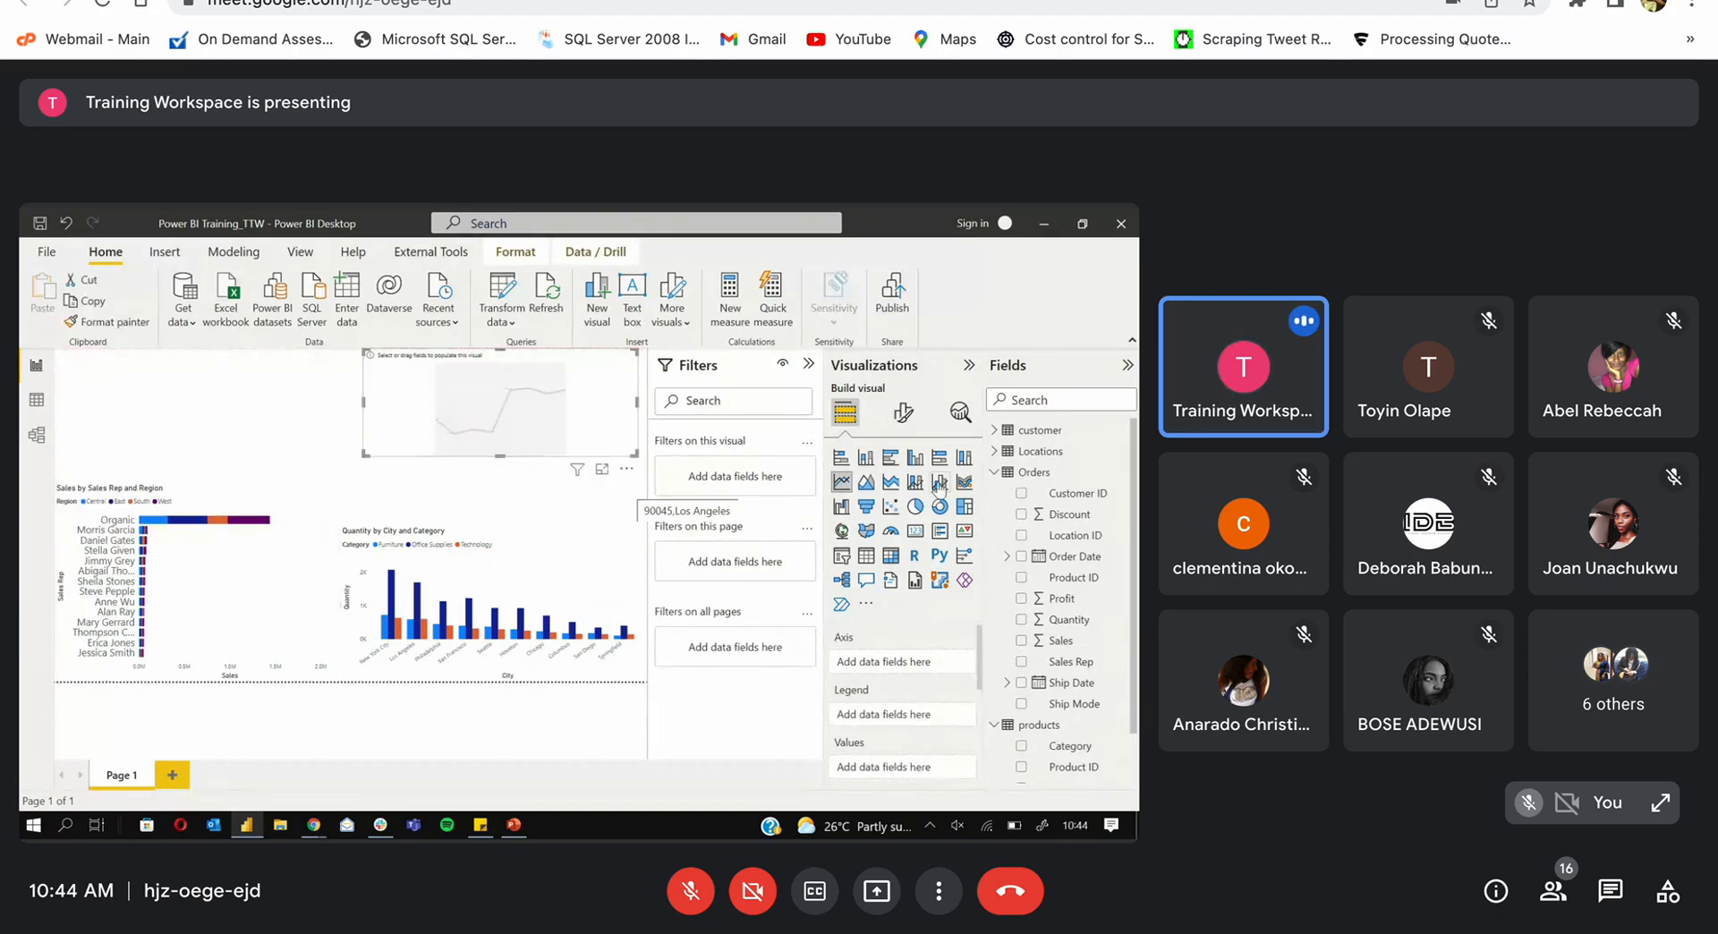
Step: Plot Sales by Order Date Month on the line chart and widen it leftward
{"action": "left_click", "coordinate": [1007, 557]}
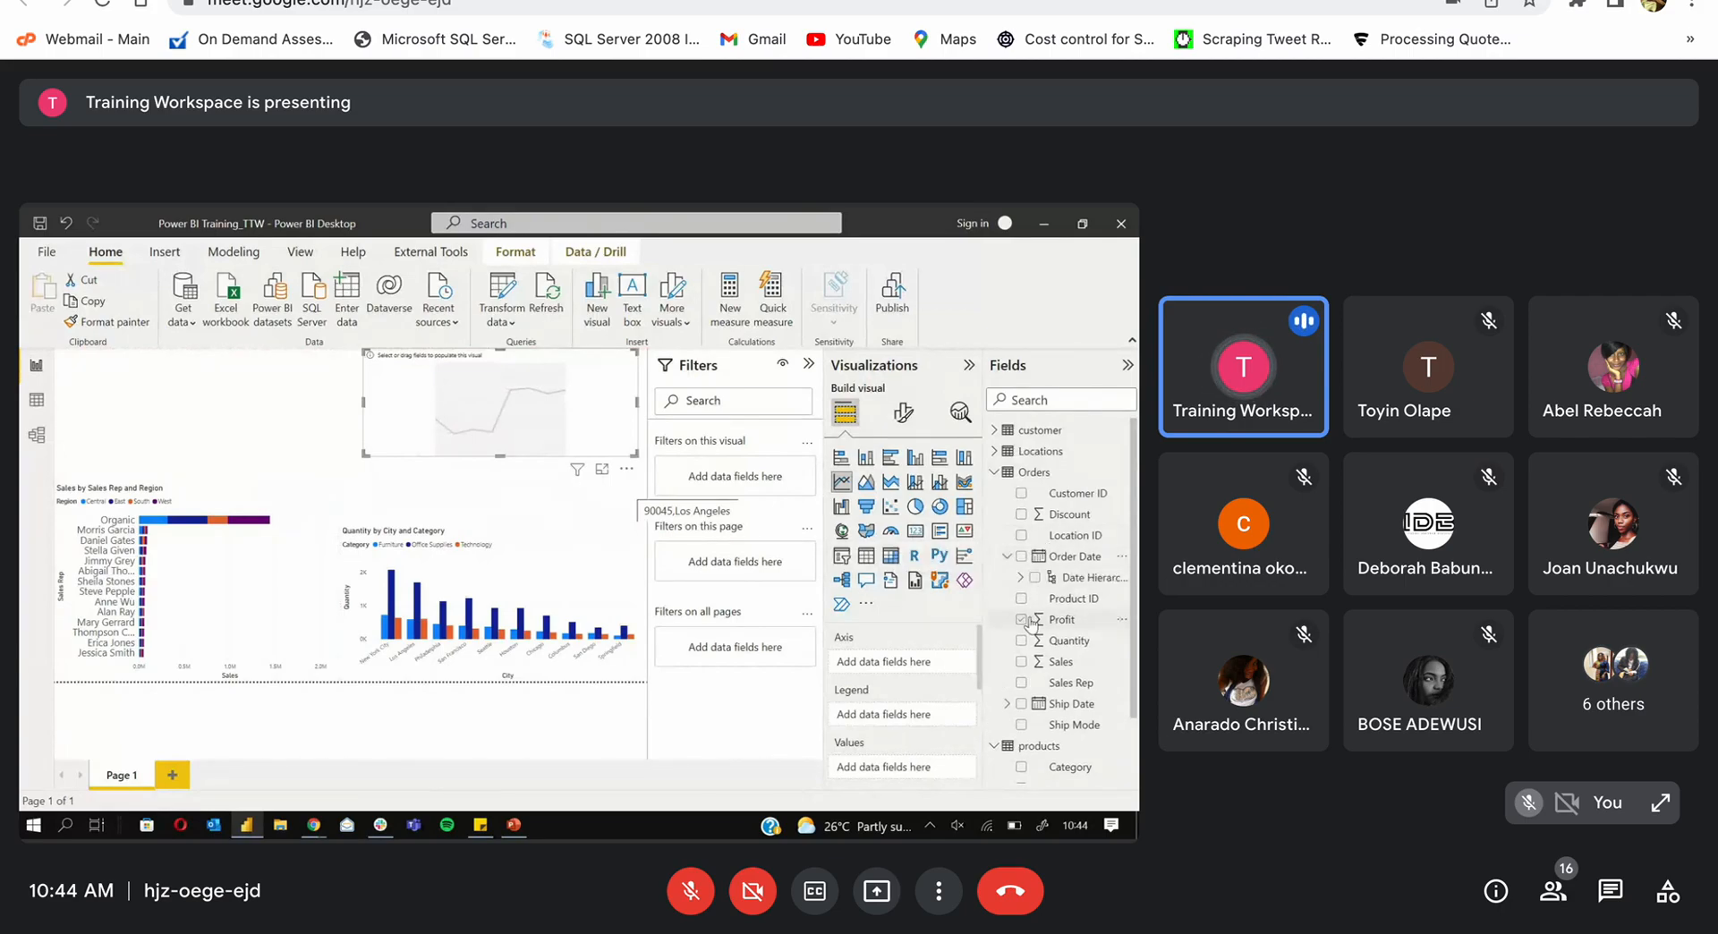
{"action": "left_click", "coordinate": [1020, 578]}
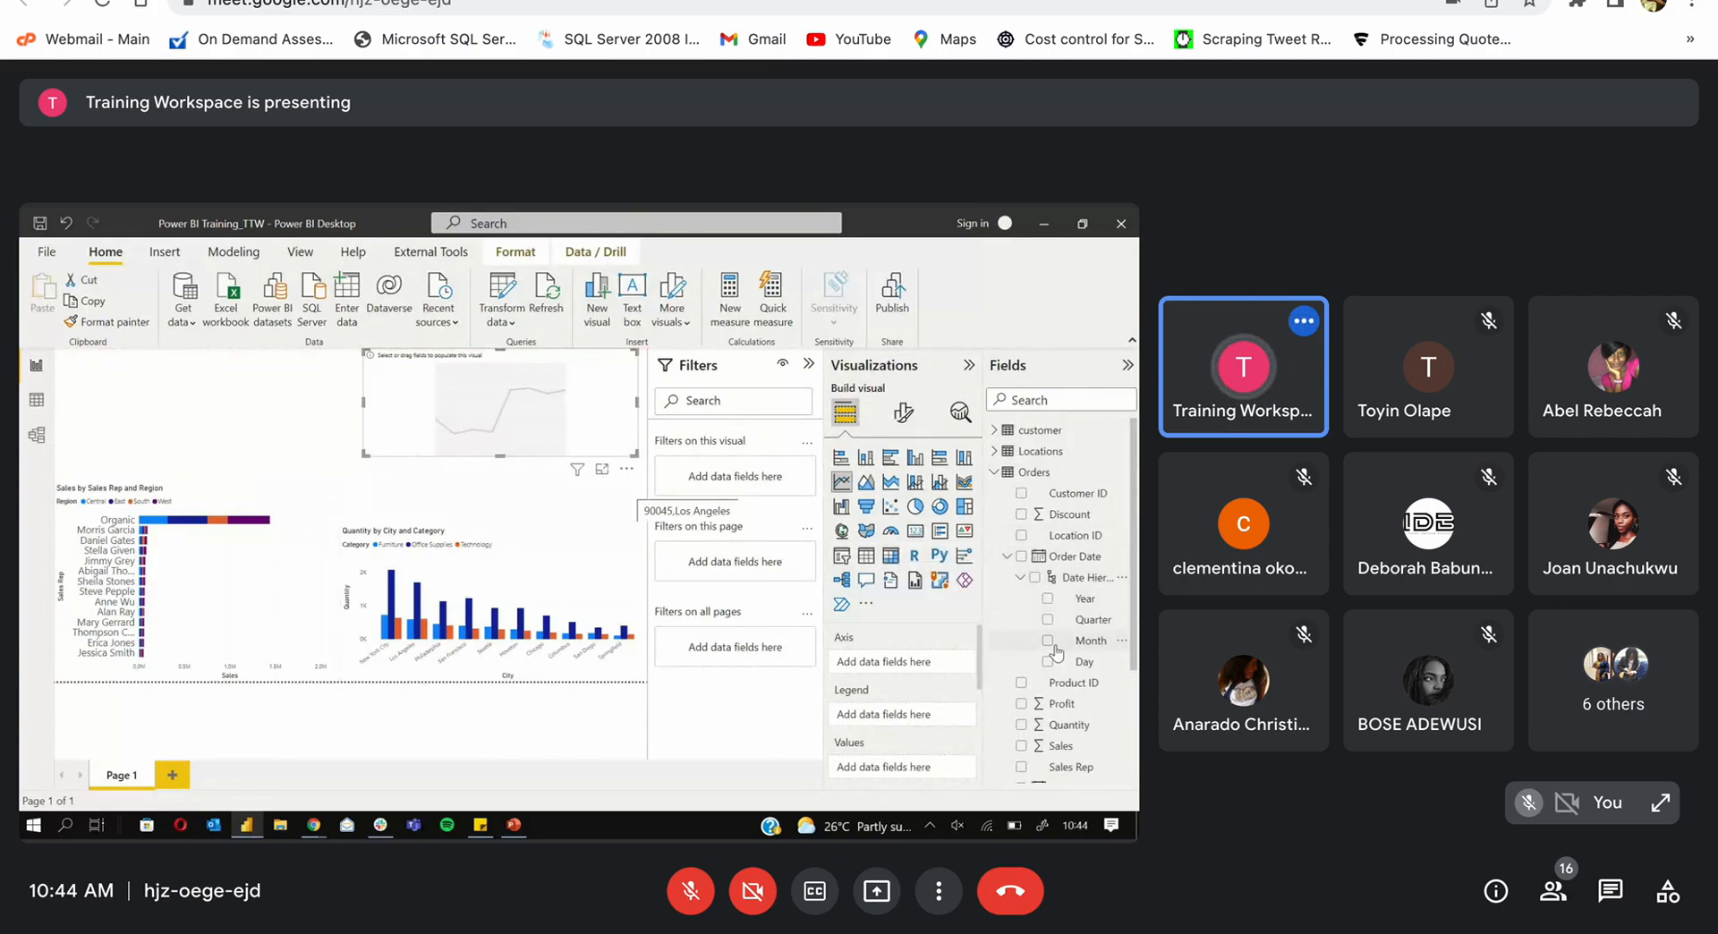
{"action": "left_click", "coordinate": [1048, 641]}
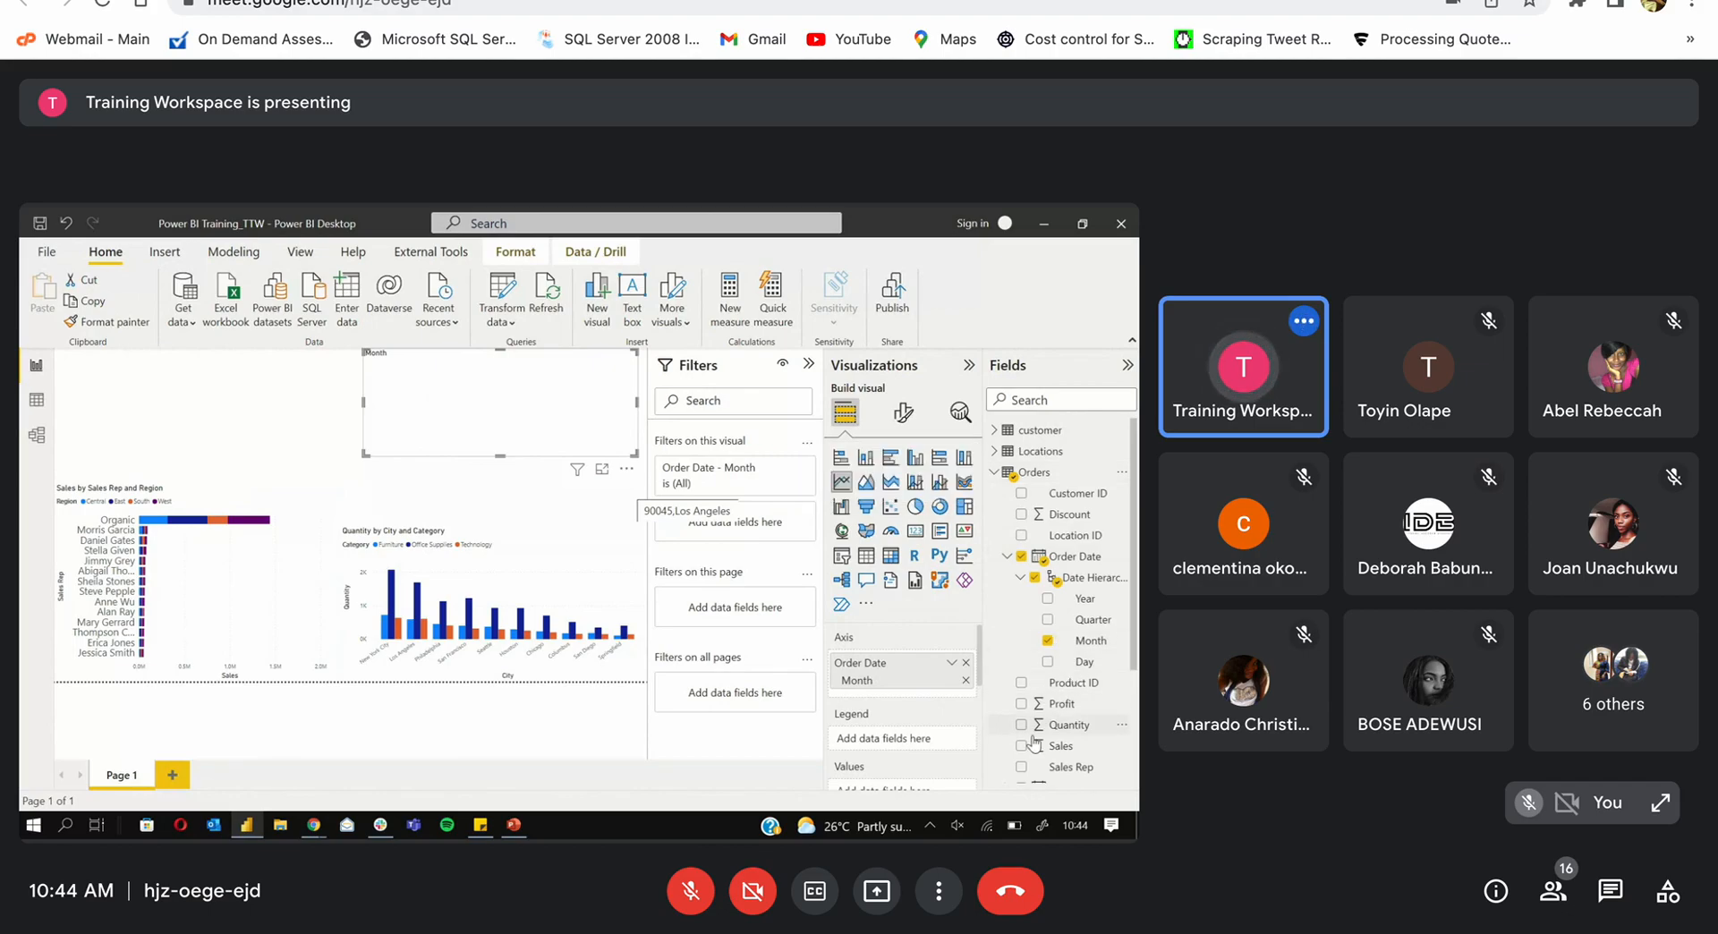
{"action": "left_click", "coordinate": [1035, 742]}
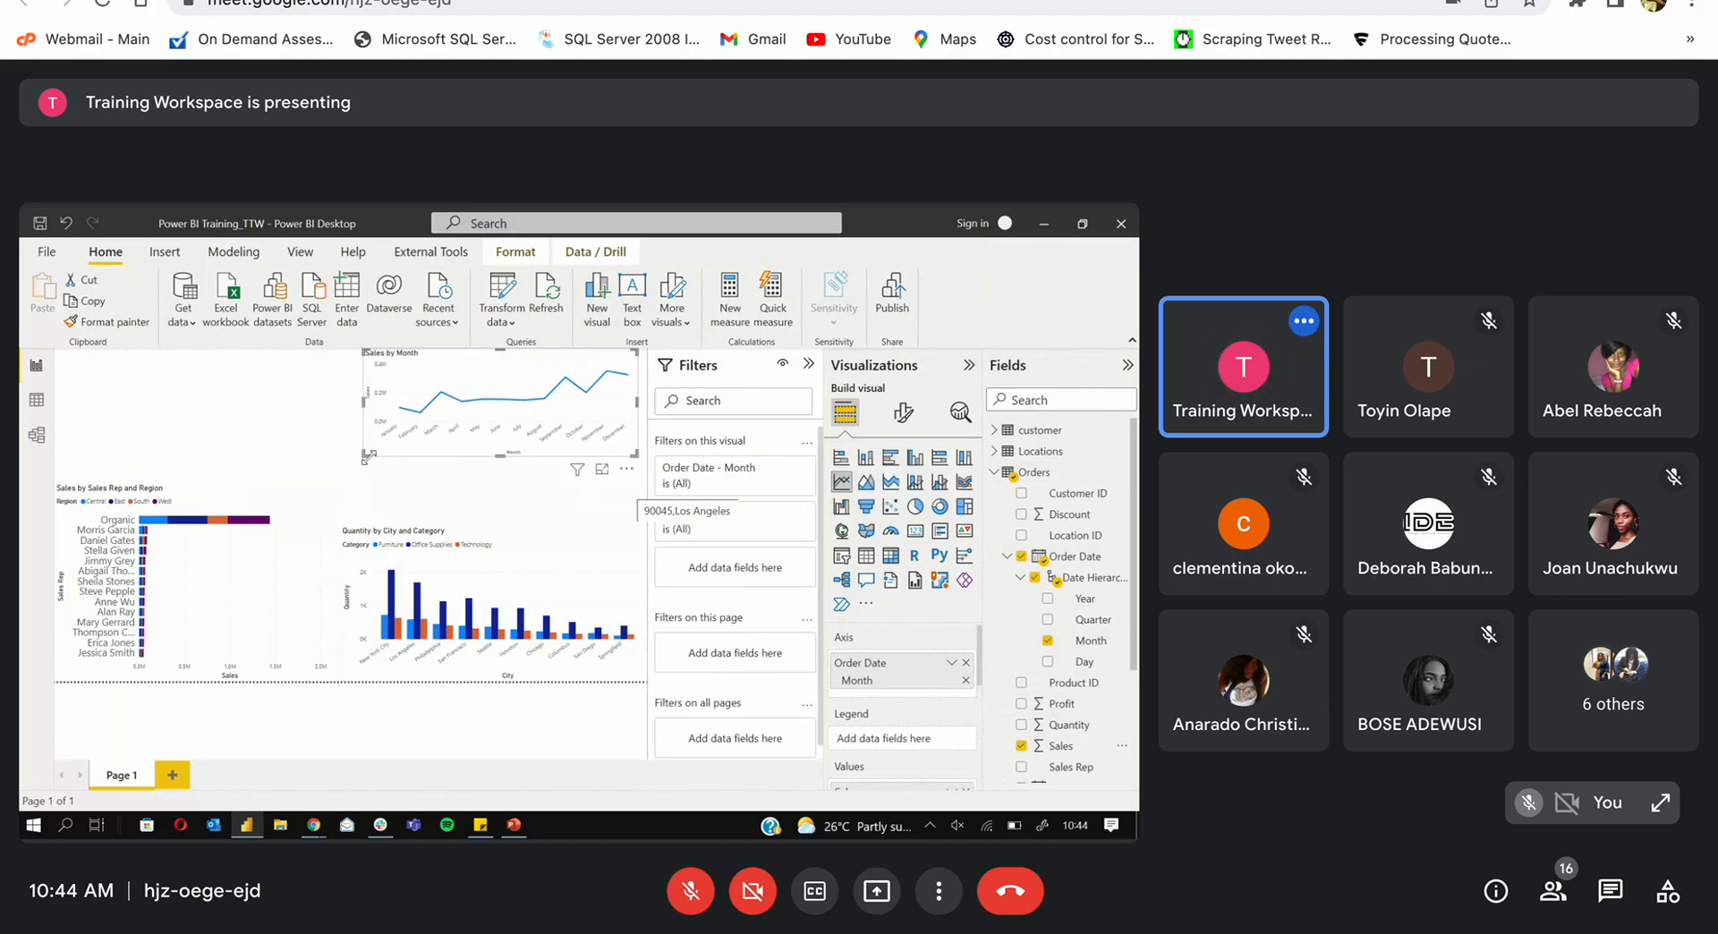
{"action": "left_click_drag", "start_coordinate": [368, 456], "coordinate": [274, 468]}
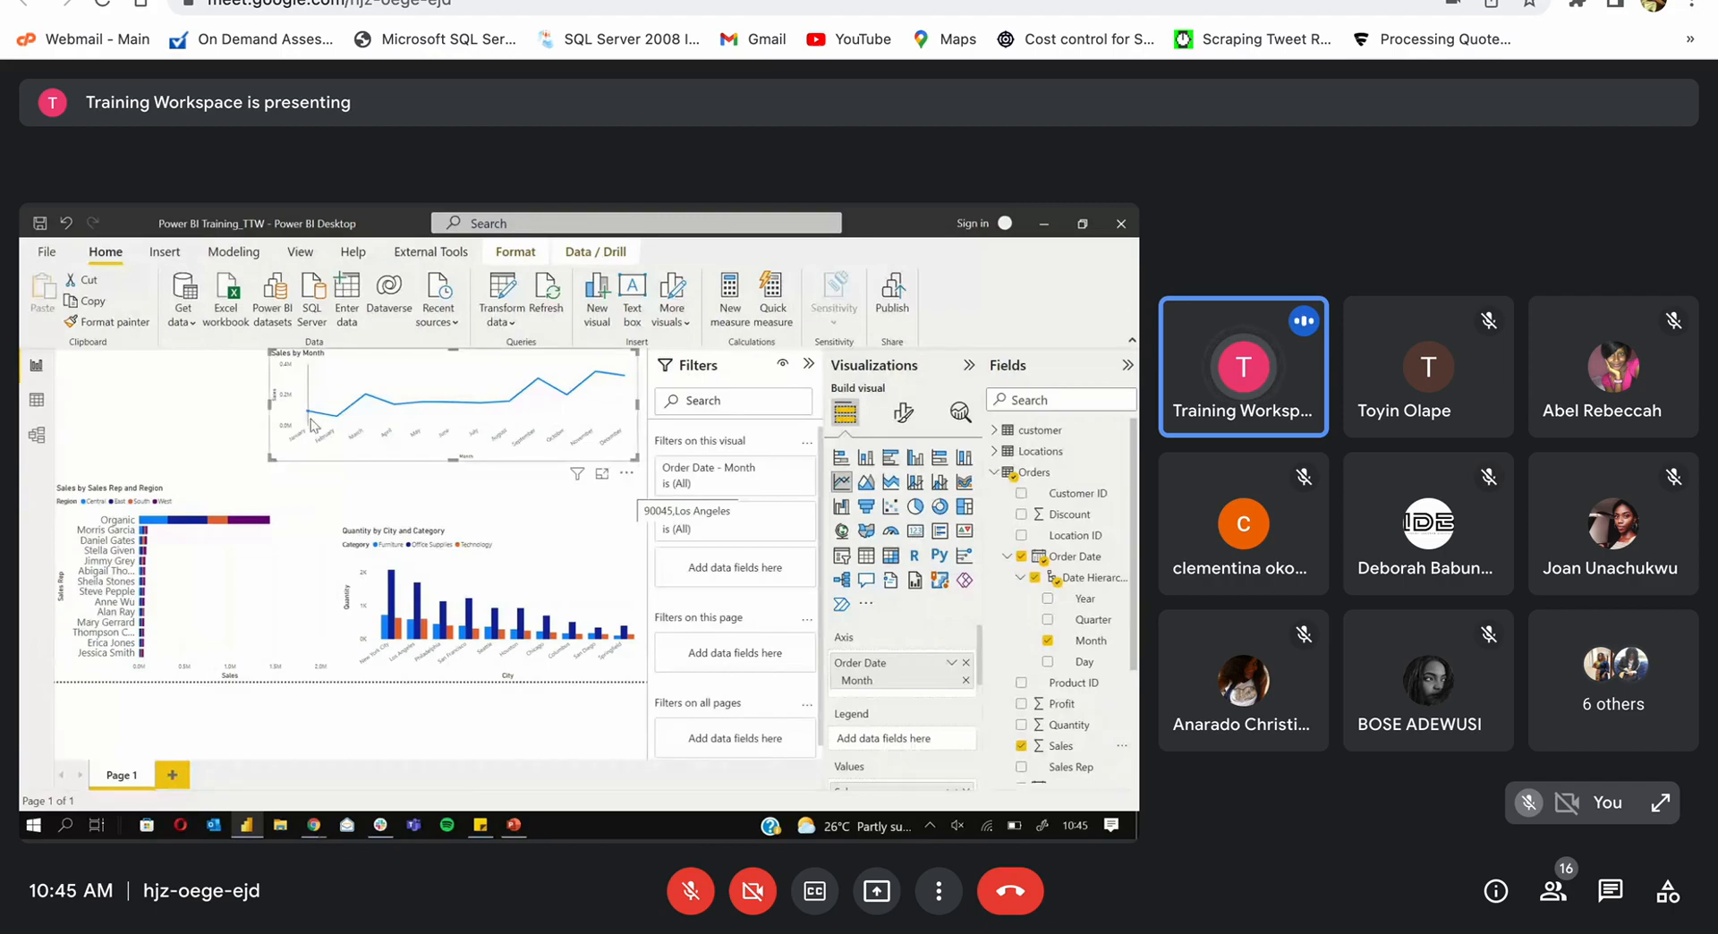
Step: Add Year as the line chart's Legend, then add a new blank Page 2
{"action": "mouse_move", "coordinate": [310, 417]}
{"action": "mouse_move", "coordinate": [392, 374]}
{"action": "left_click_drag", "start_coordinate": [1084, 599], "coordinate": [895, 741]}
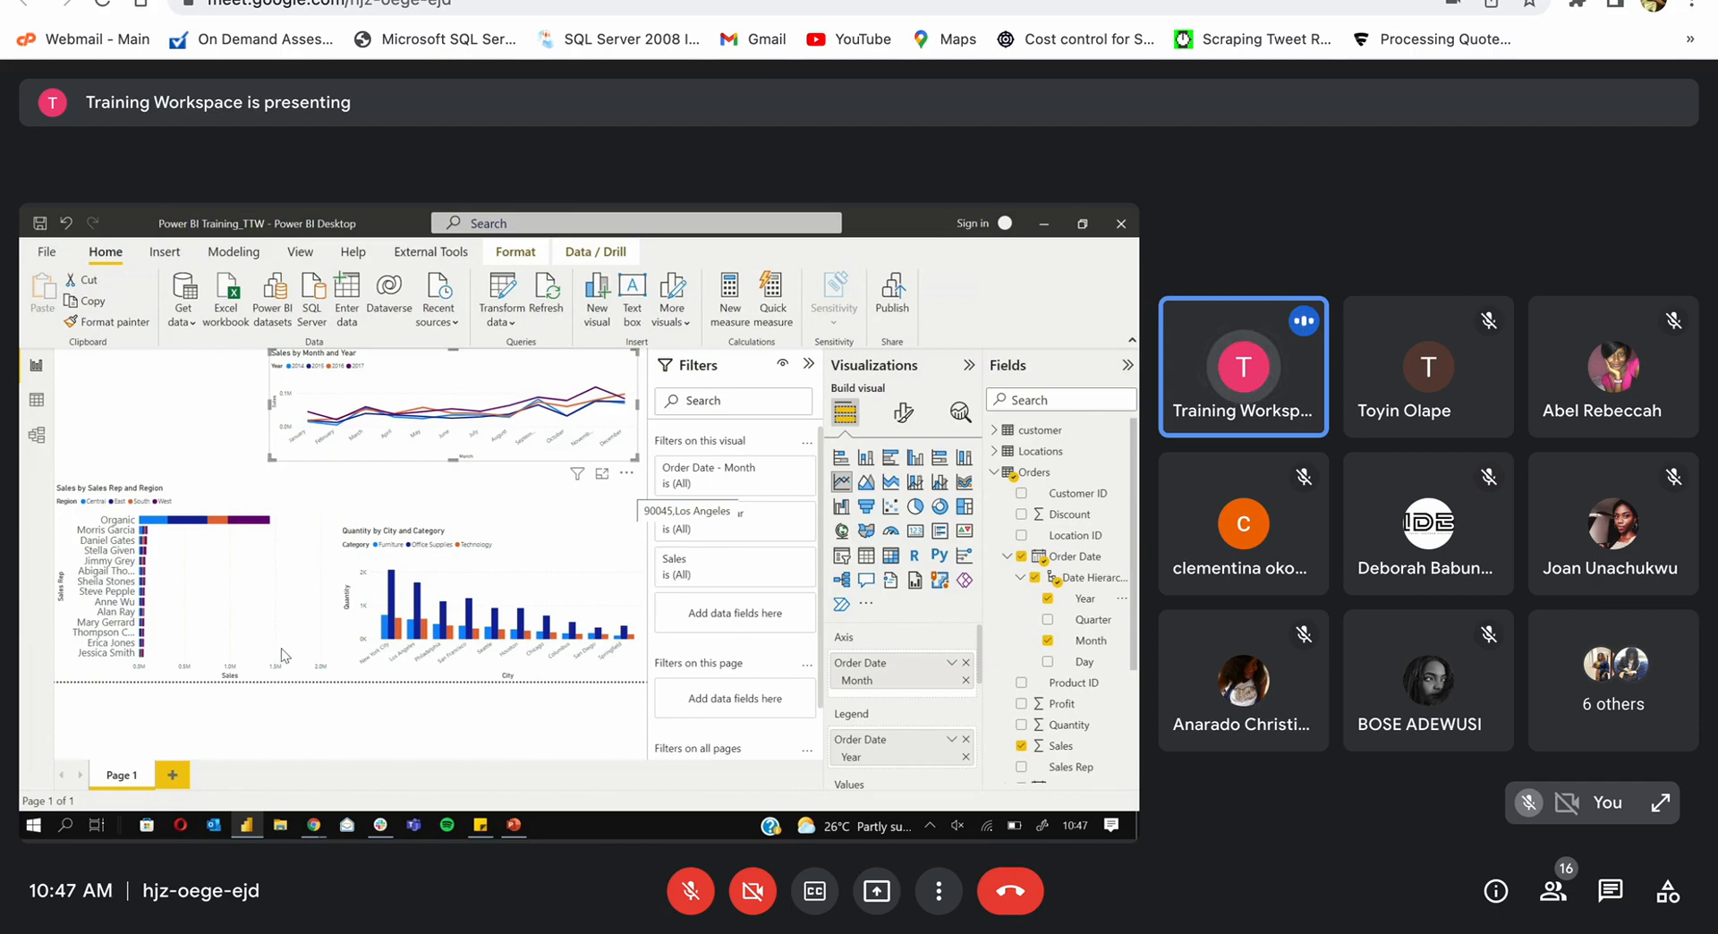
{"action": "left_click", "coordinate": [173, 774]}
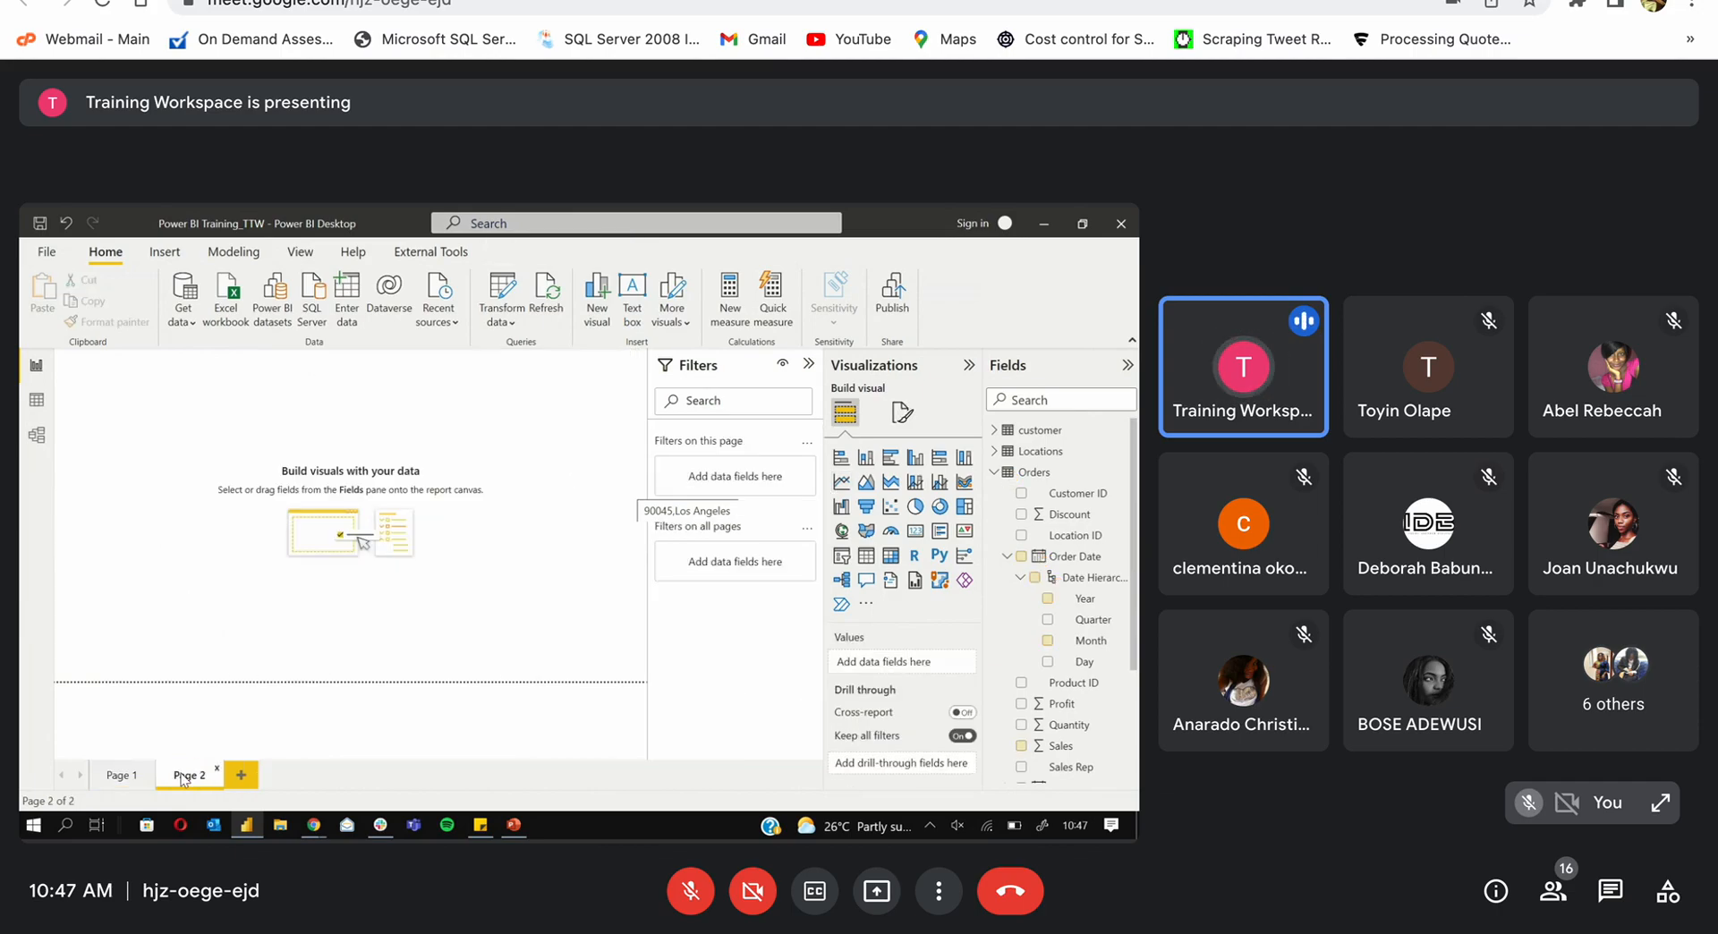
Step: Add a card visual on Page 2 showing total Sales, enlarging then shrinking it
{"action": "left_click", "coordinate": [914, 530]}
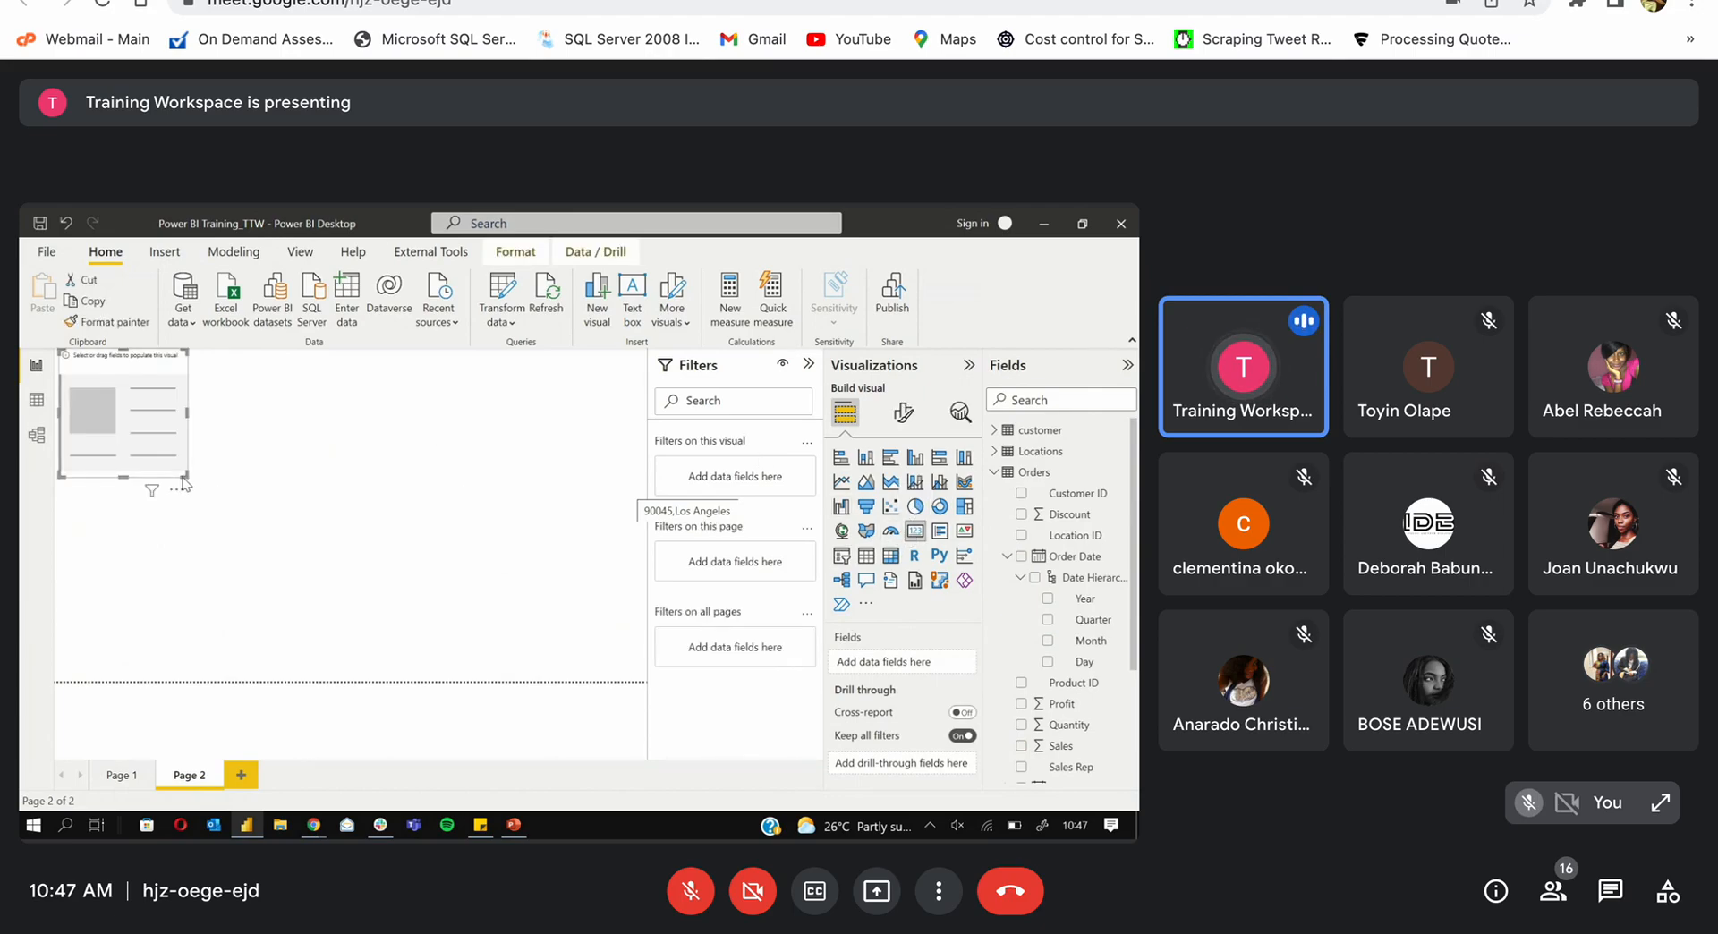
{"action": "left_click_drag", "start_coordinate": [183, 484], "coordinate": [190, 484]}
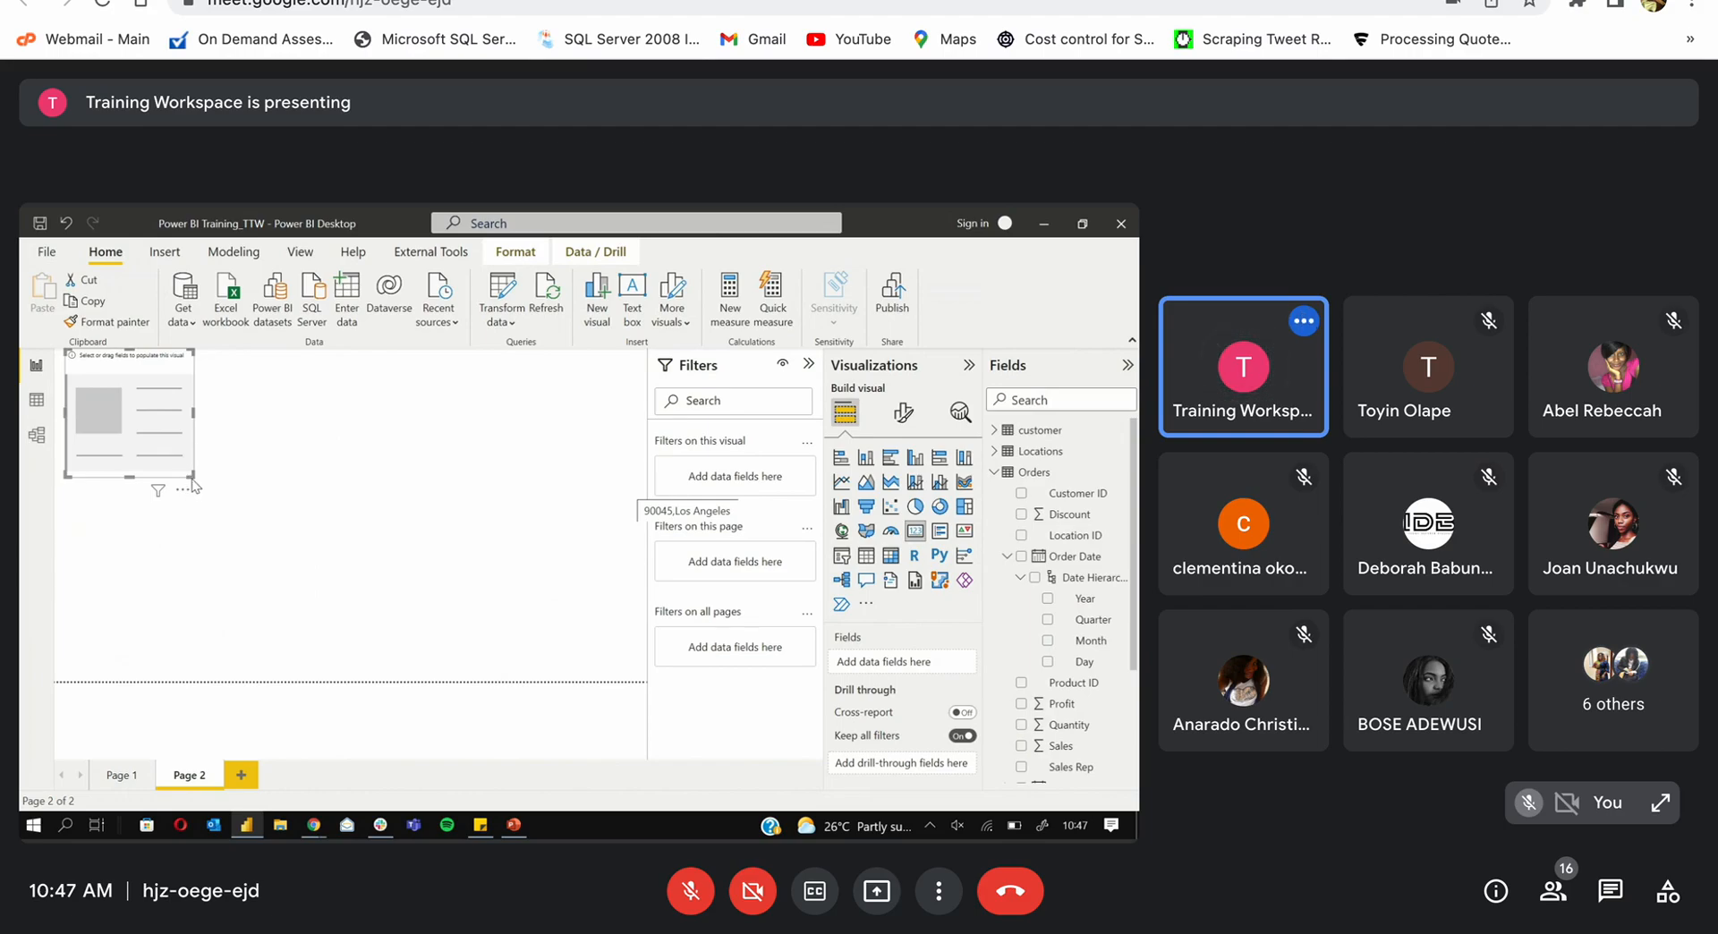
{"action": "left_click_drag", "start_coordinate": [194, 477], "coordinate": [636, 561]}
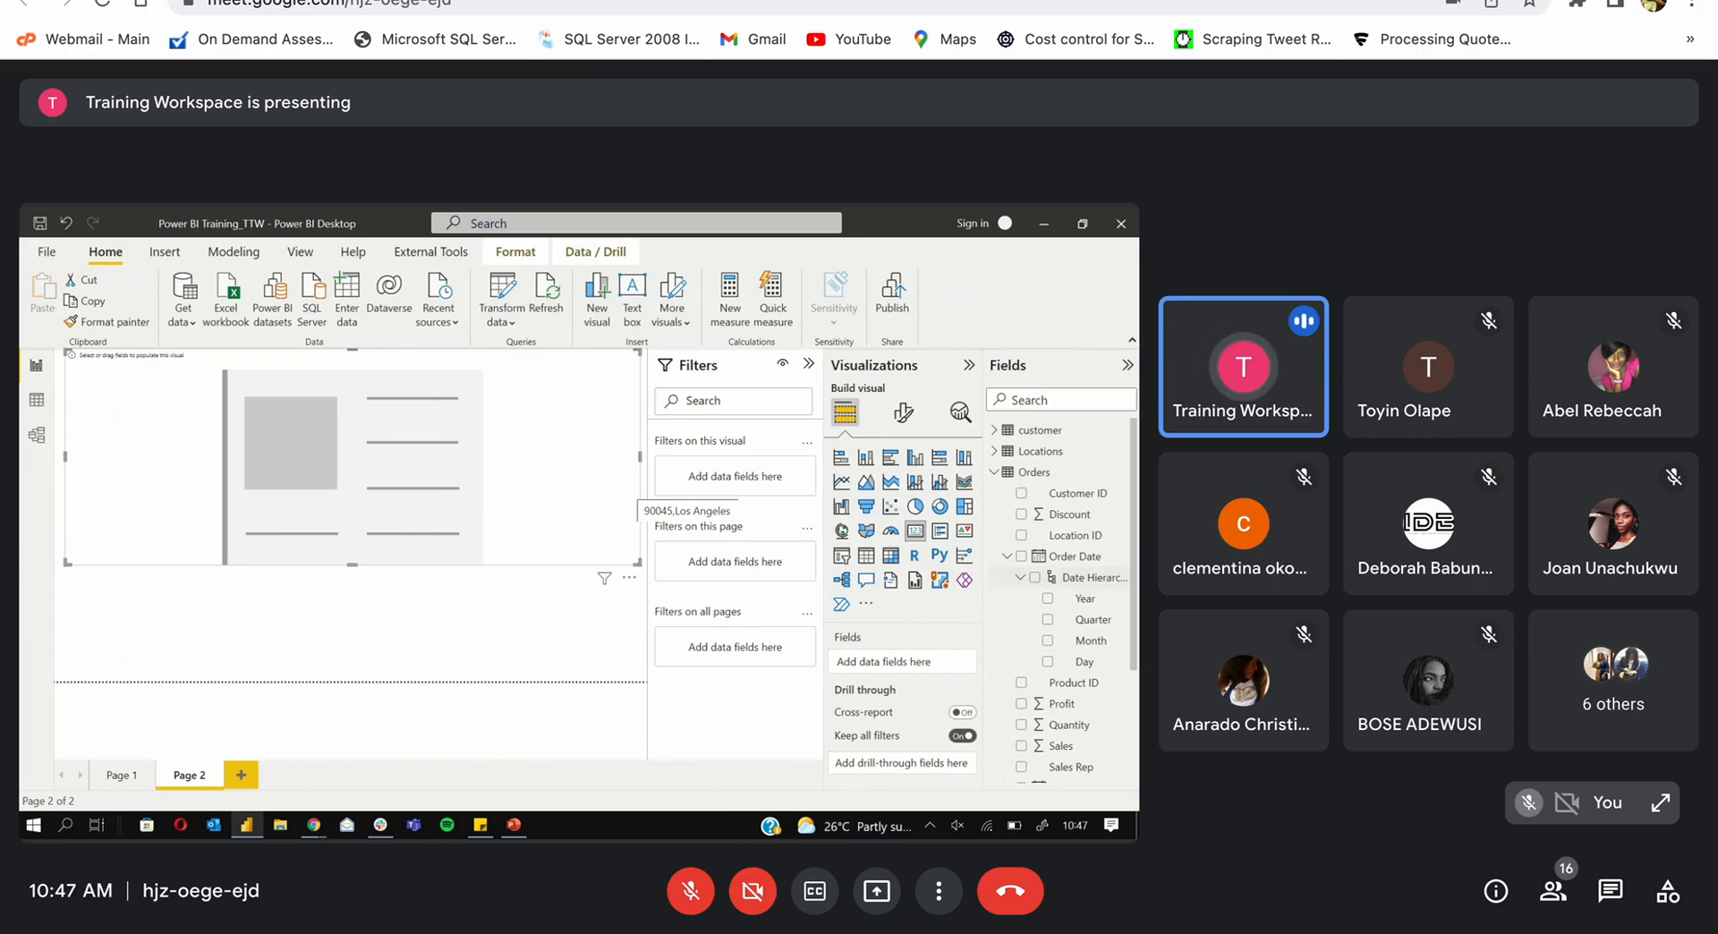
{"action": "left_click", "coordinate": [1020, 745]}
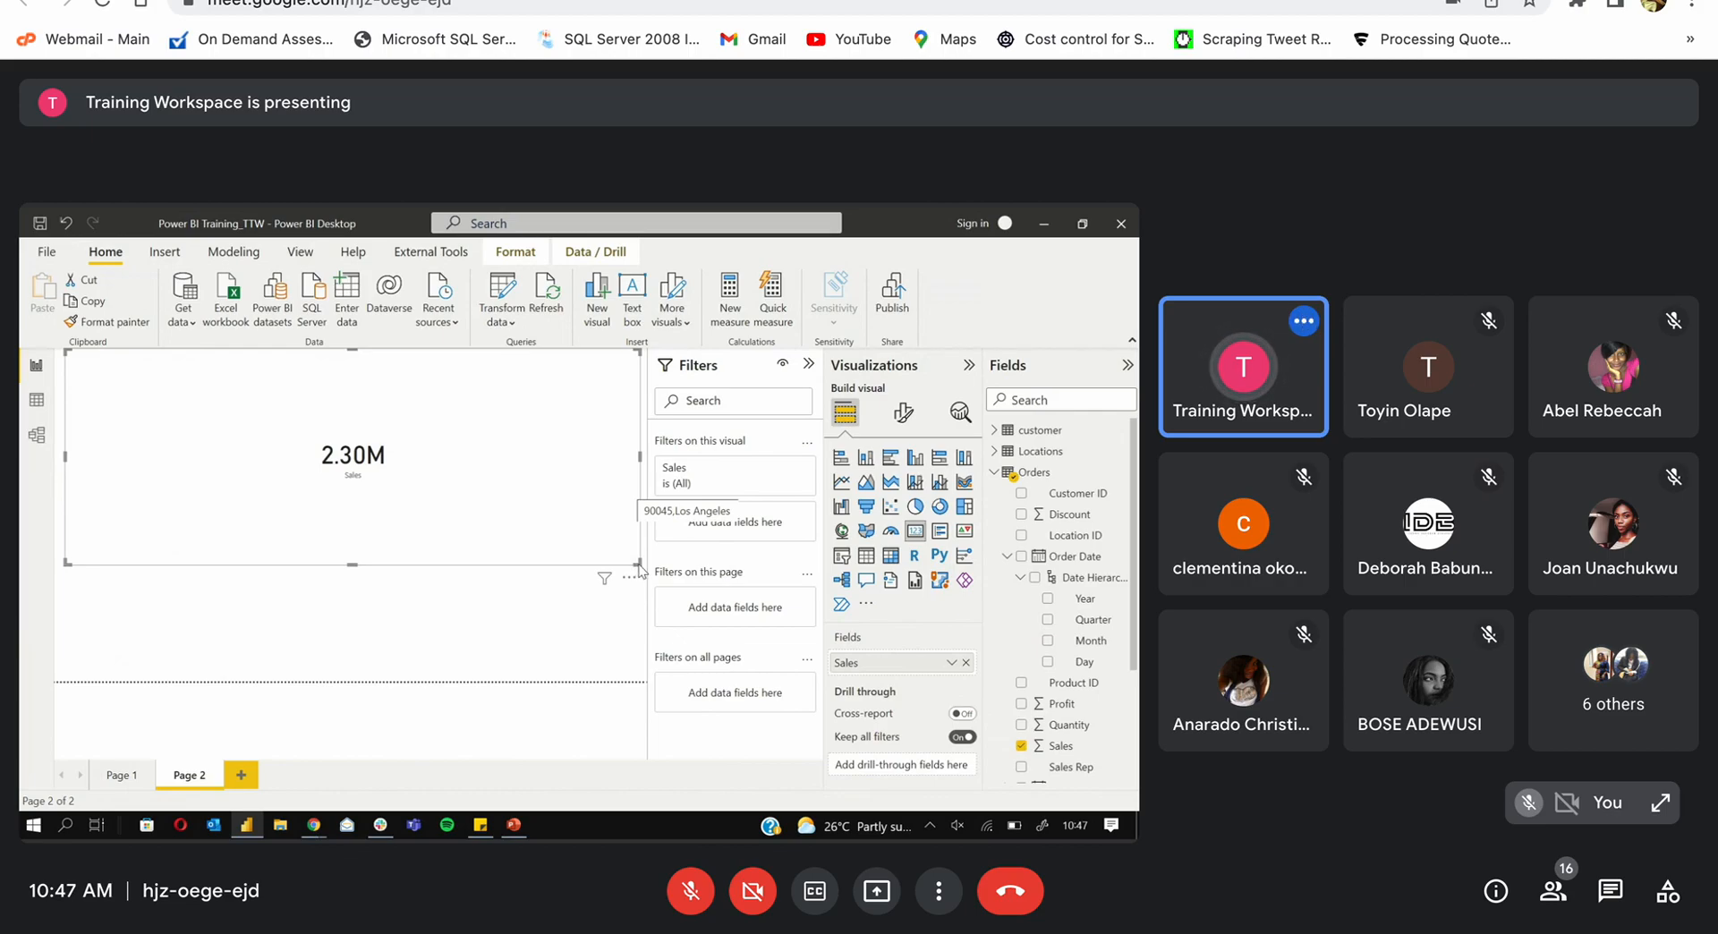
{"action": "left_click_drag", "start_coordinate": [639, 566], "coordinate": [375, 476]}
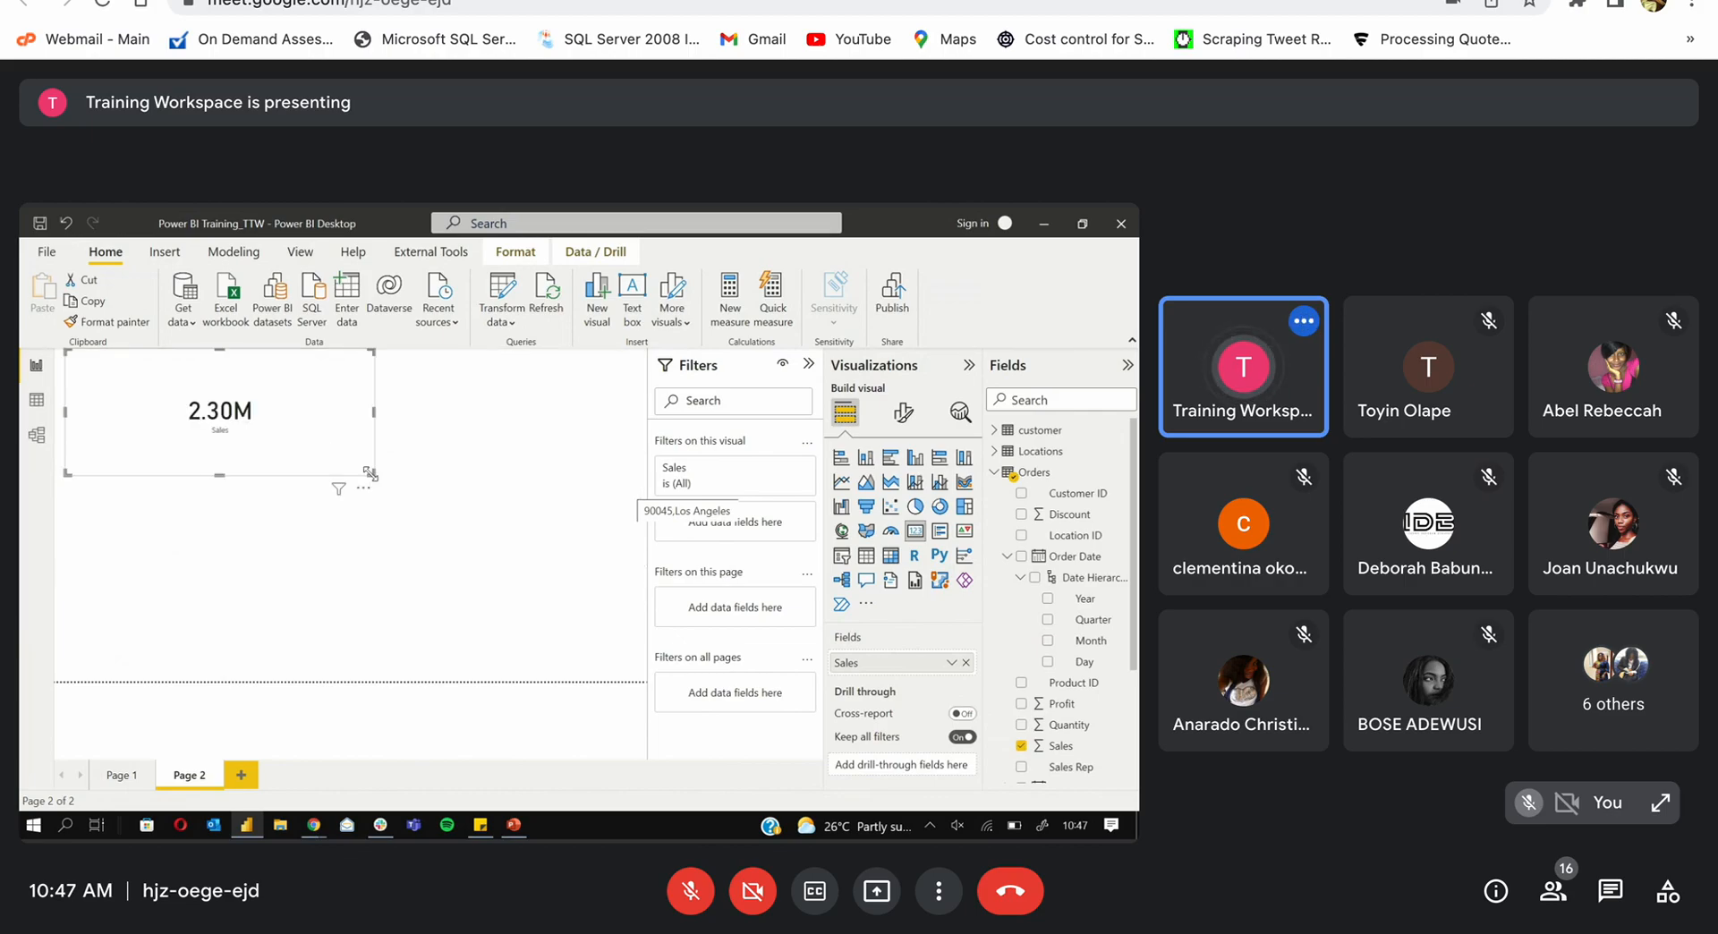
Step: Swap the card's field from Sales to Quantity, showing 38K, and shrink it
{"action": "double_click", "coordinate": [1021, 731]}
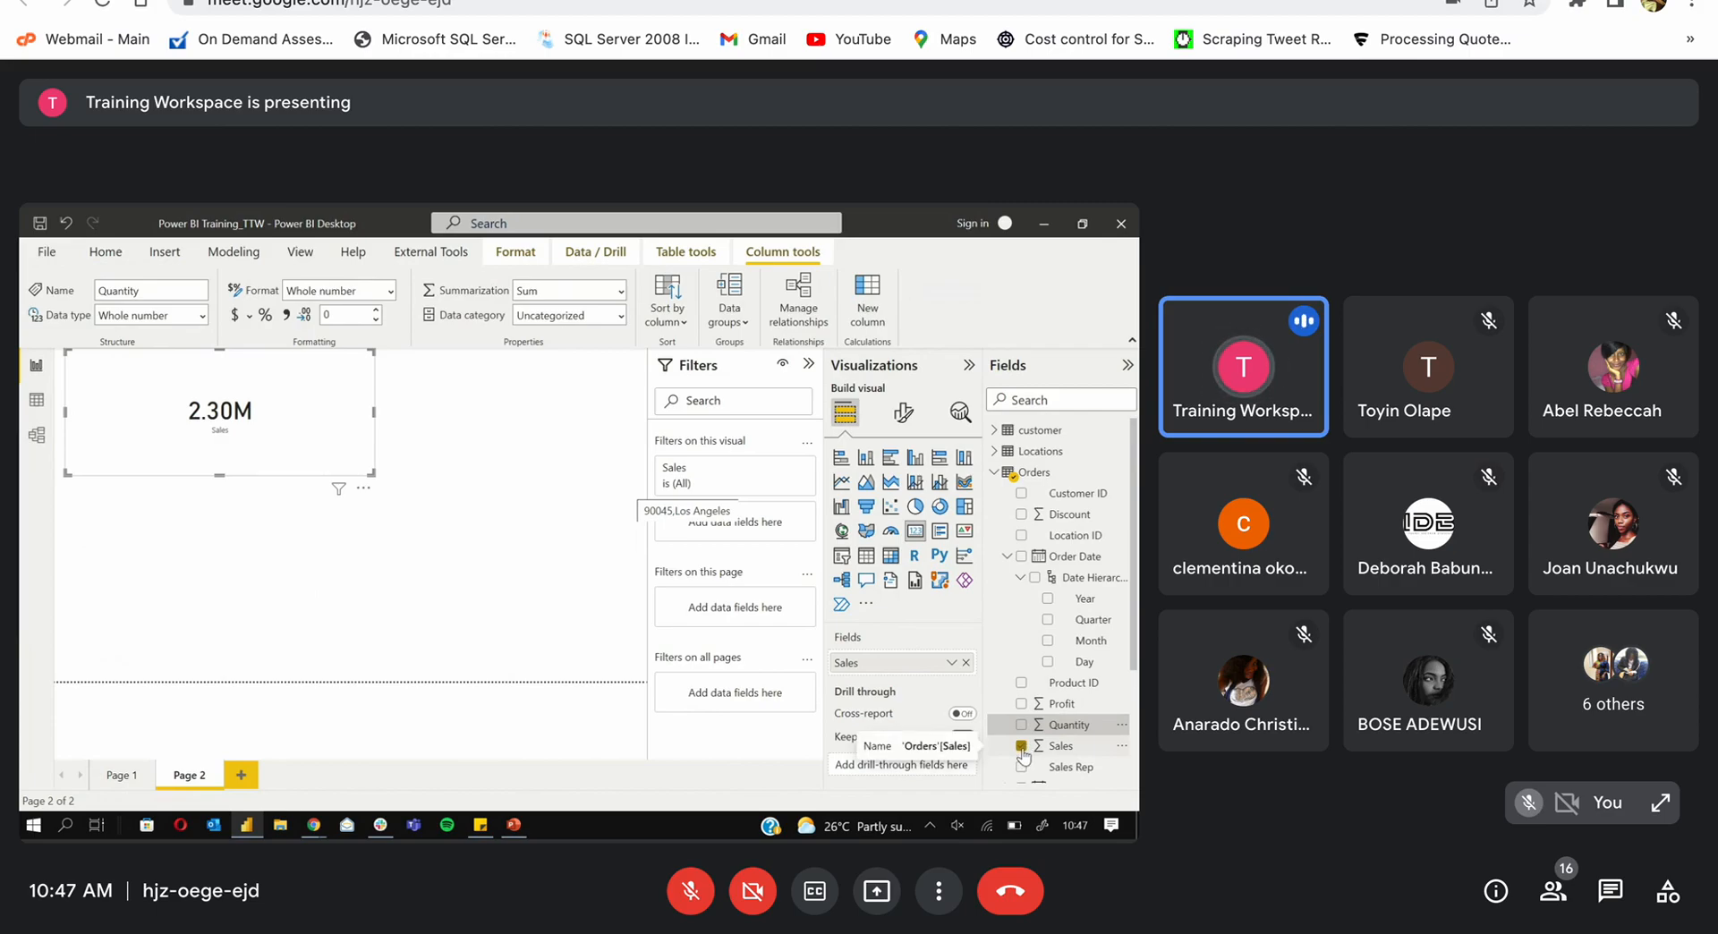
{"action": "left_click", "coordinate": [1021, 746]}
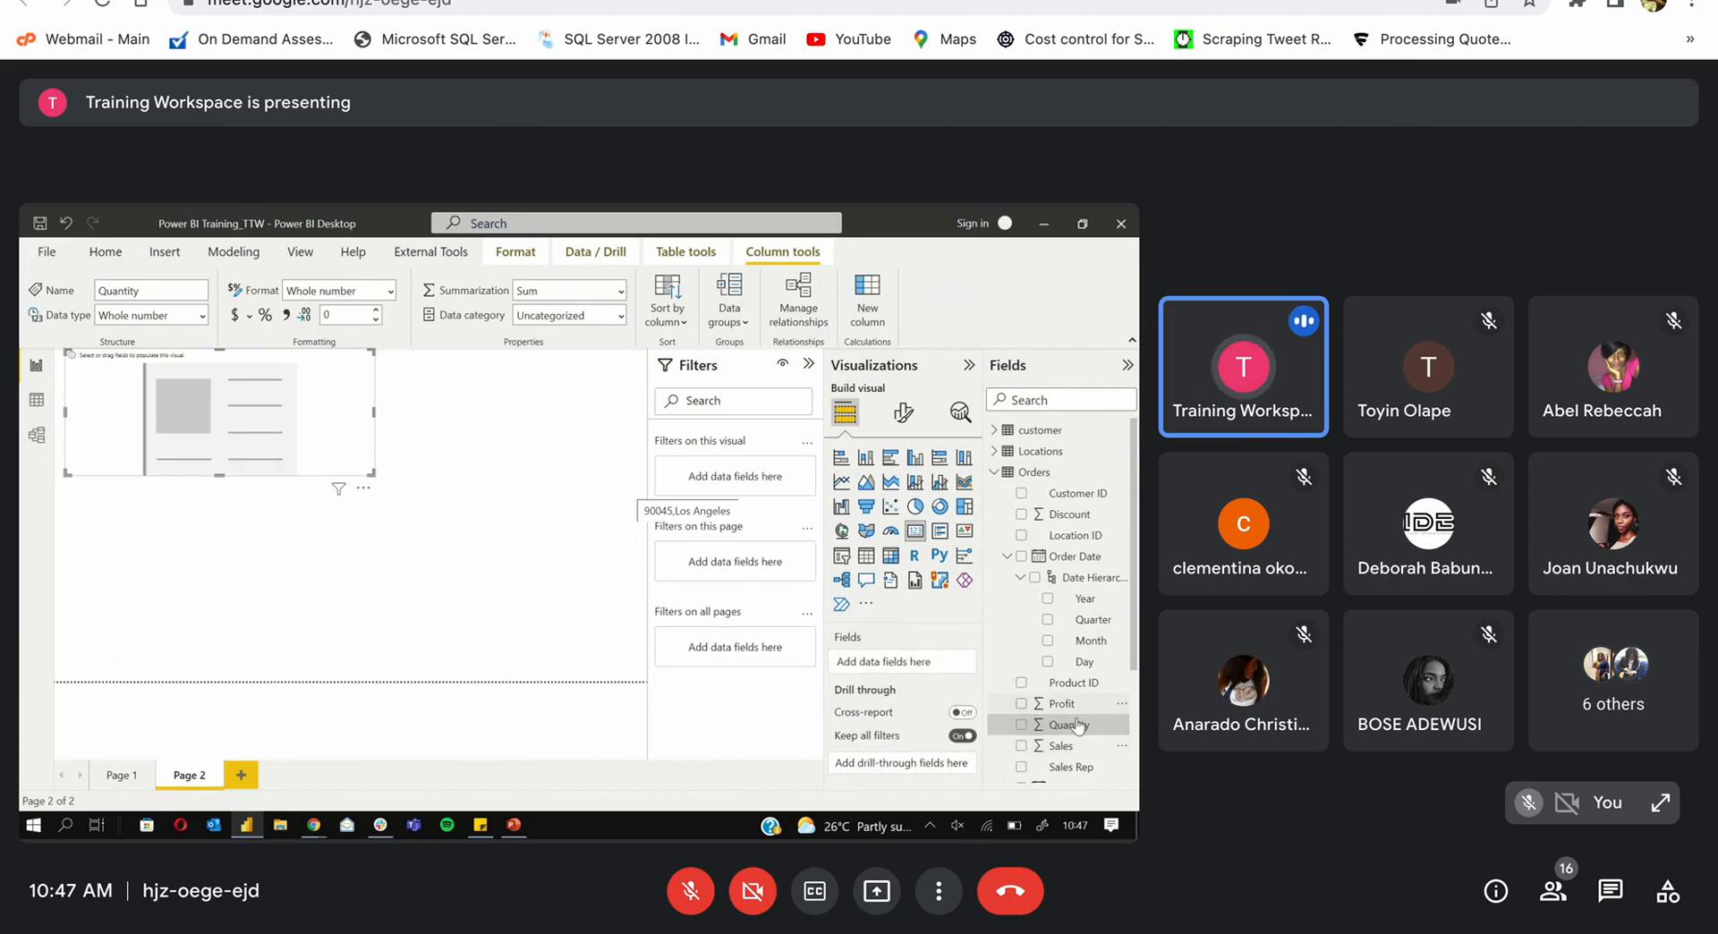
{"action": "left_click_drag", "start_coordinate": [1077, 729], "coordinate": [885, 664]}
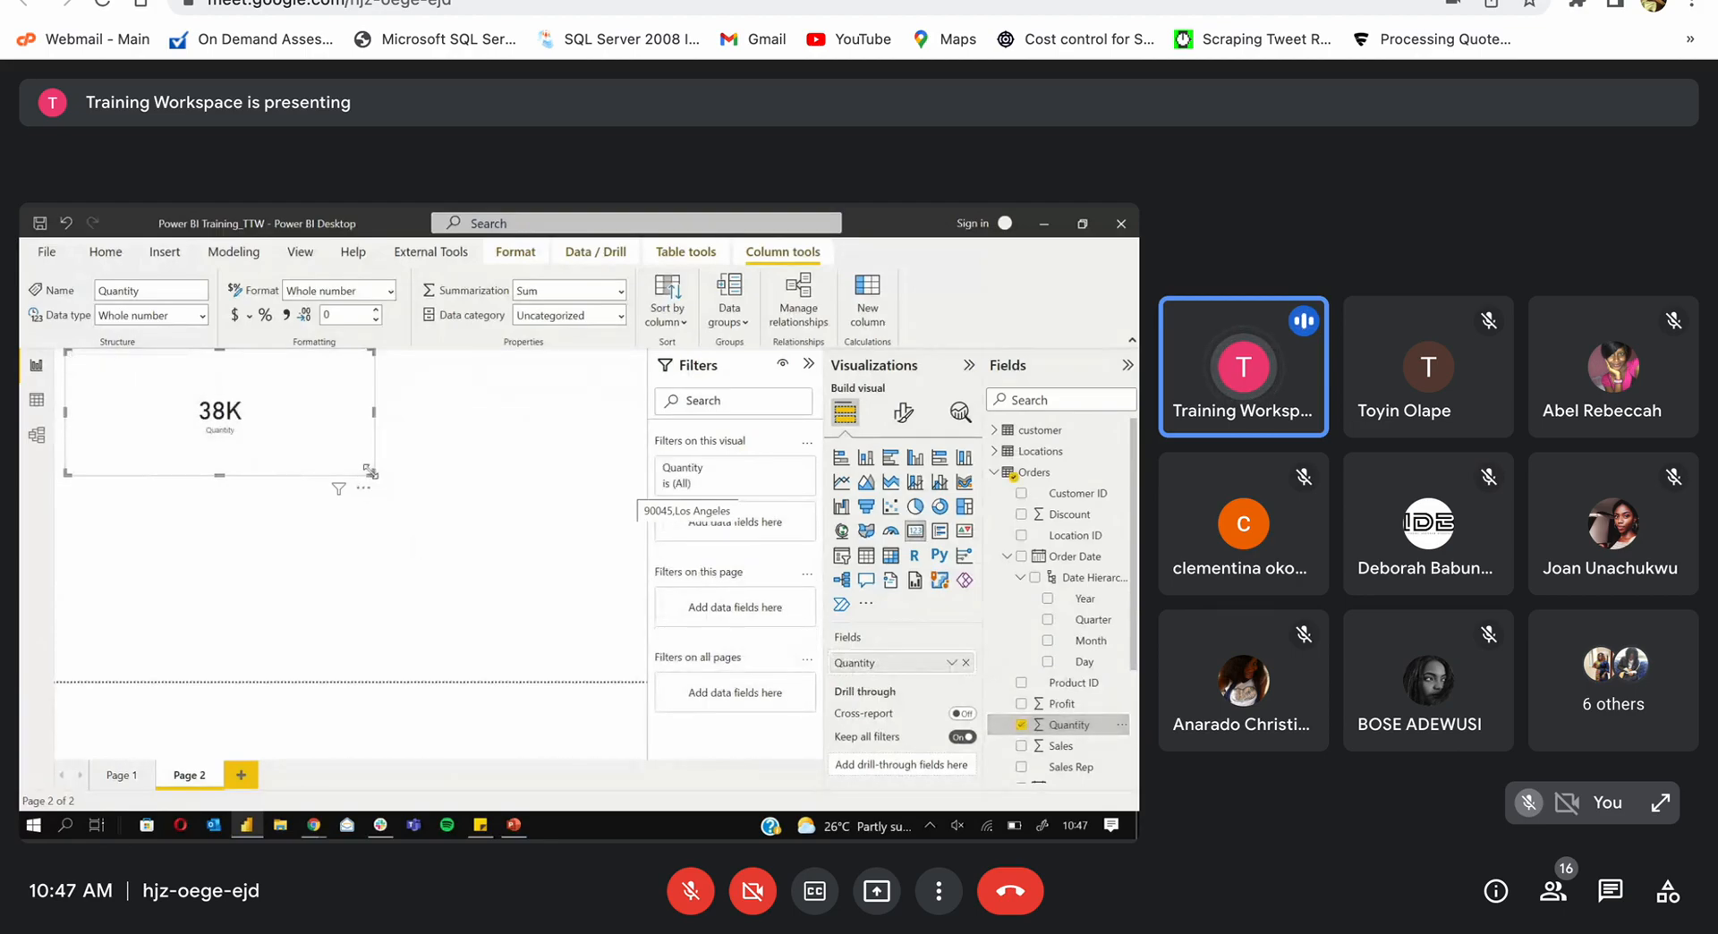
{"action": "left_click_drag", "start_coordinate": [370, 471], "coordinate": [278, 446]}
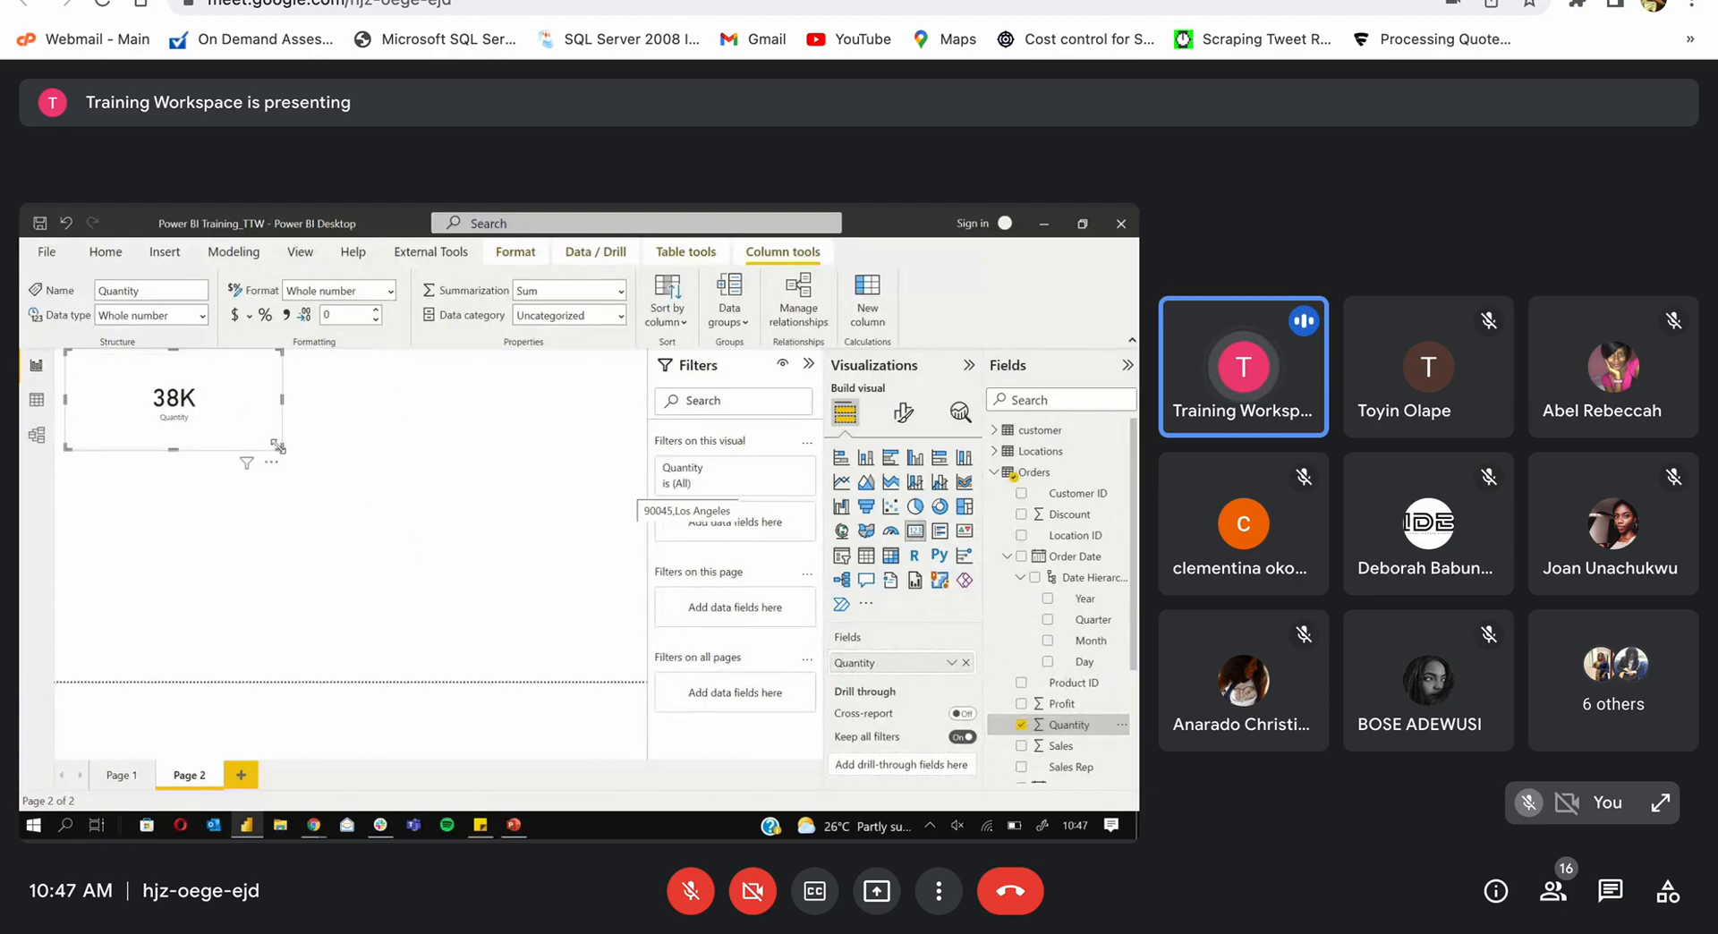
{"action": "left_click", "coordinate": [446, 452]}
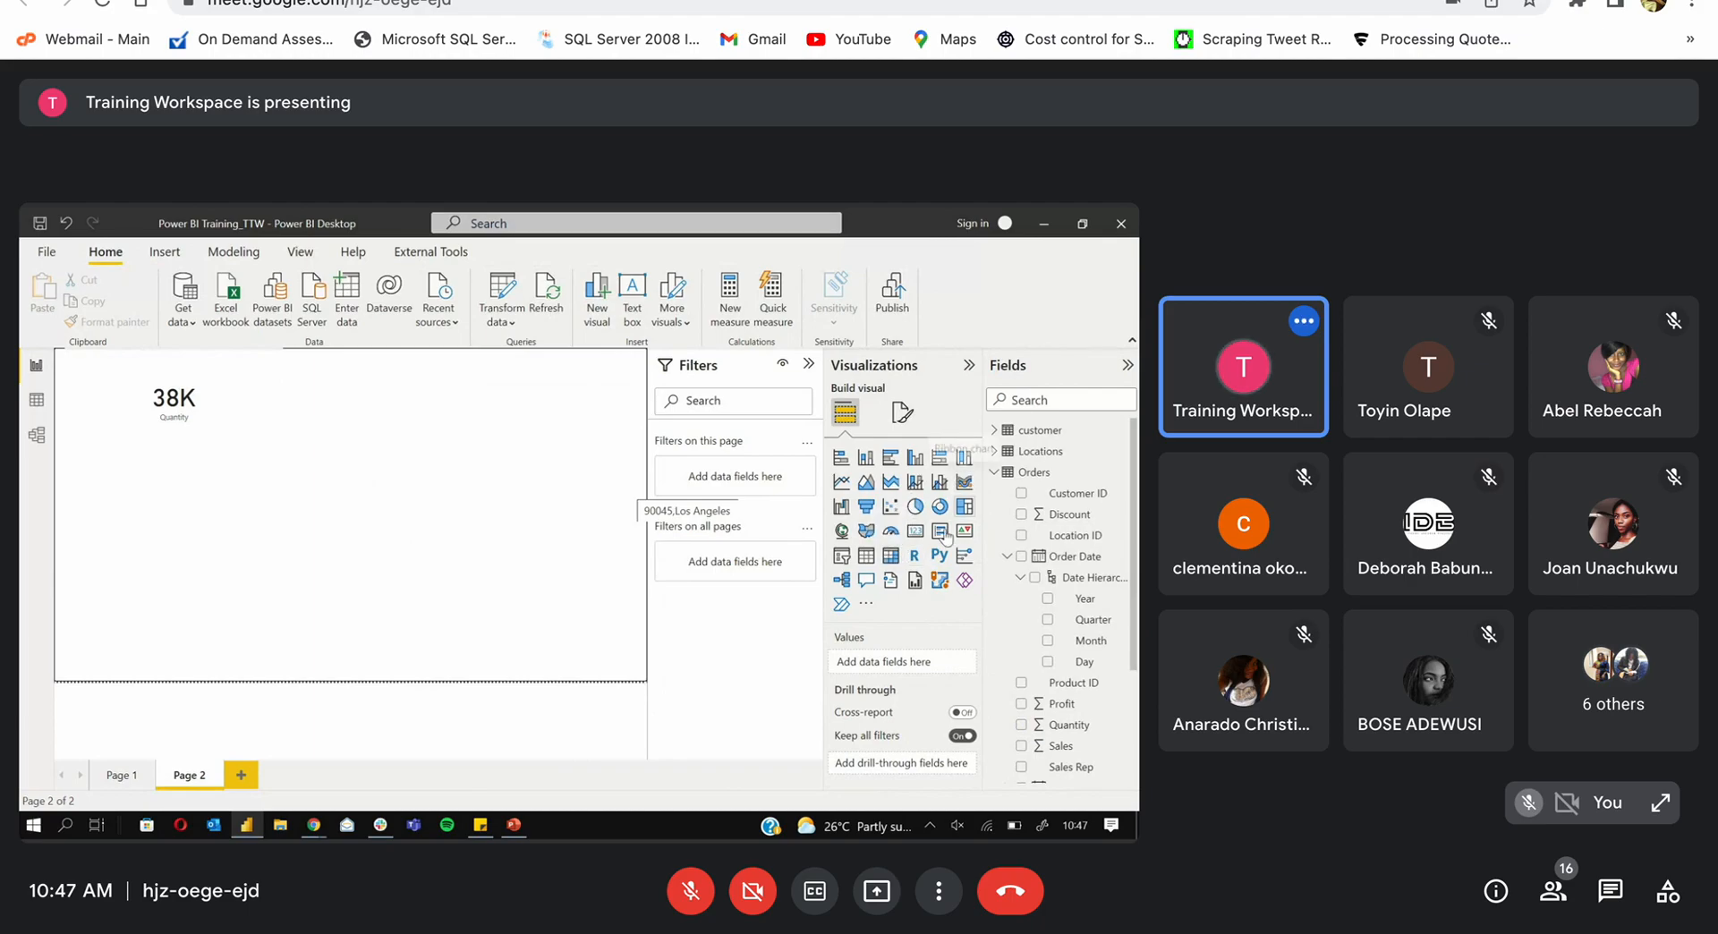
Step: Add a table below the card with Year, Profit, Quantity and Sales columns, and widen it
{"action": "left_click", "coordinate": [867, 557]}
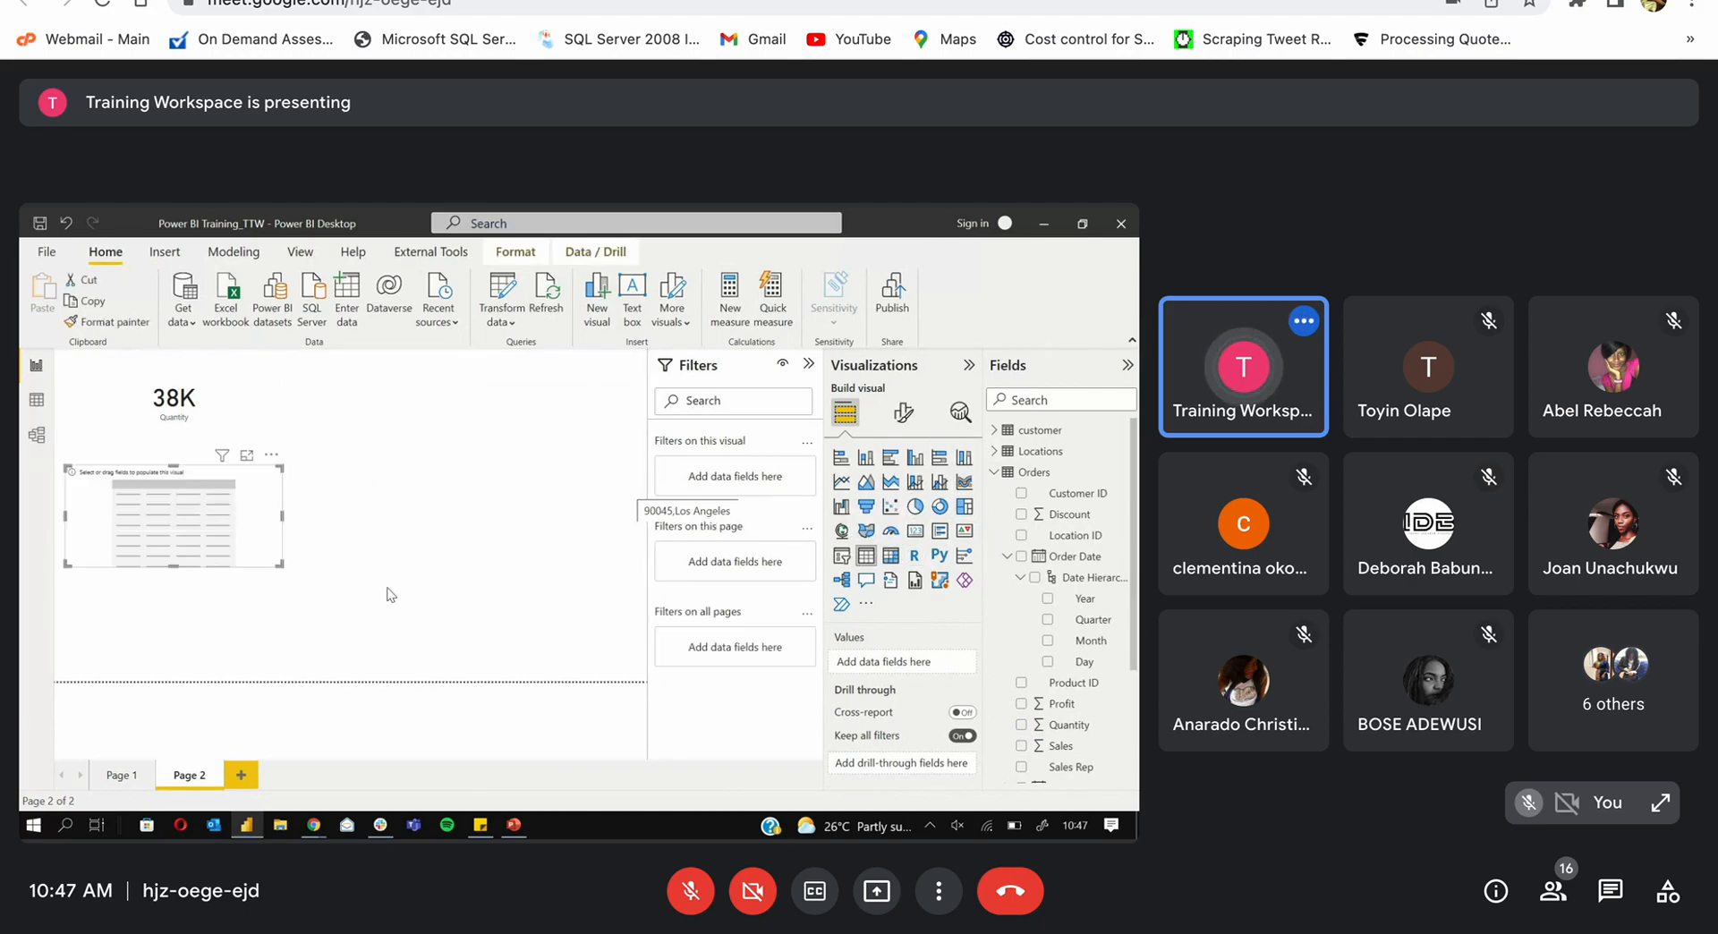
{"action": "left_click_drag", "start_coordinate": [282, 567], "coordinate": [590, 672]}
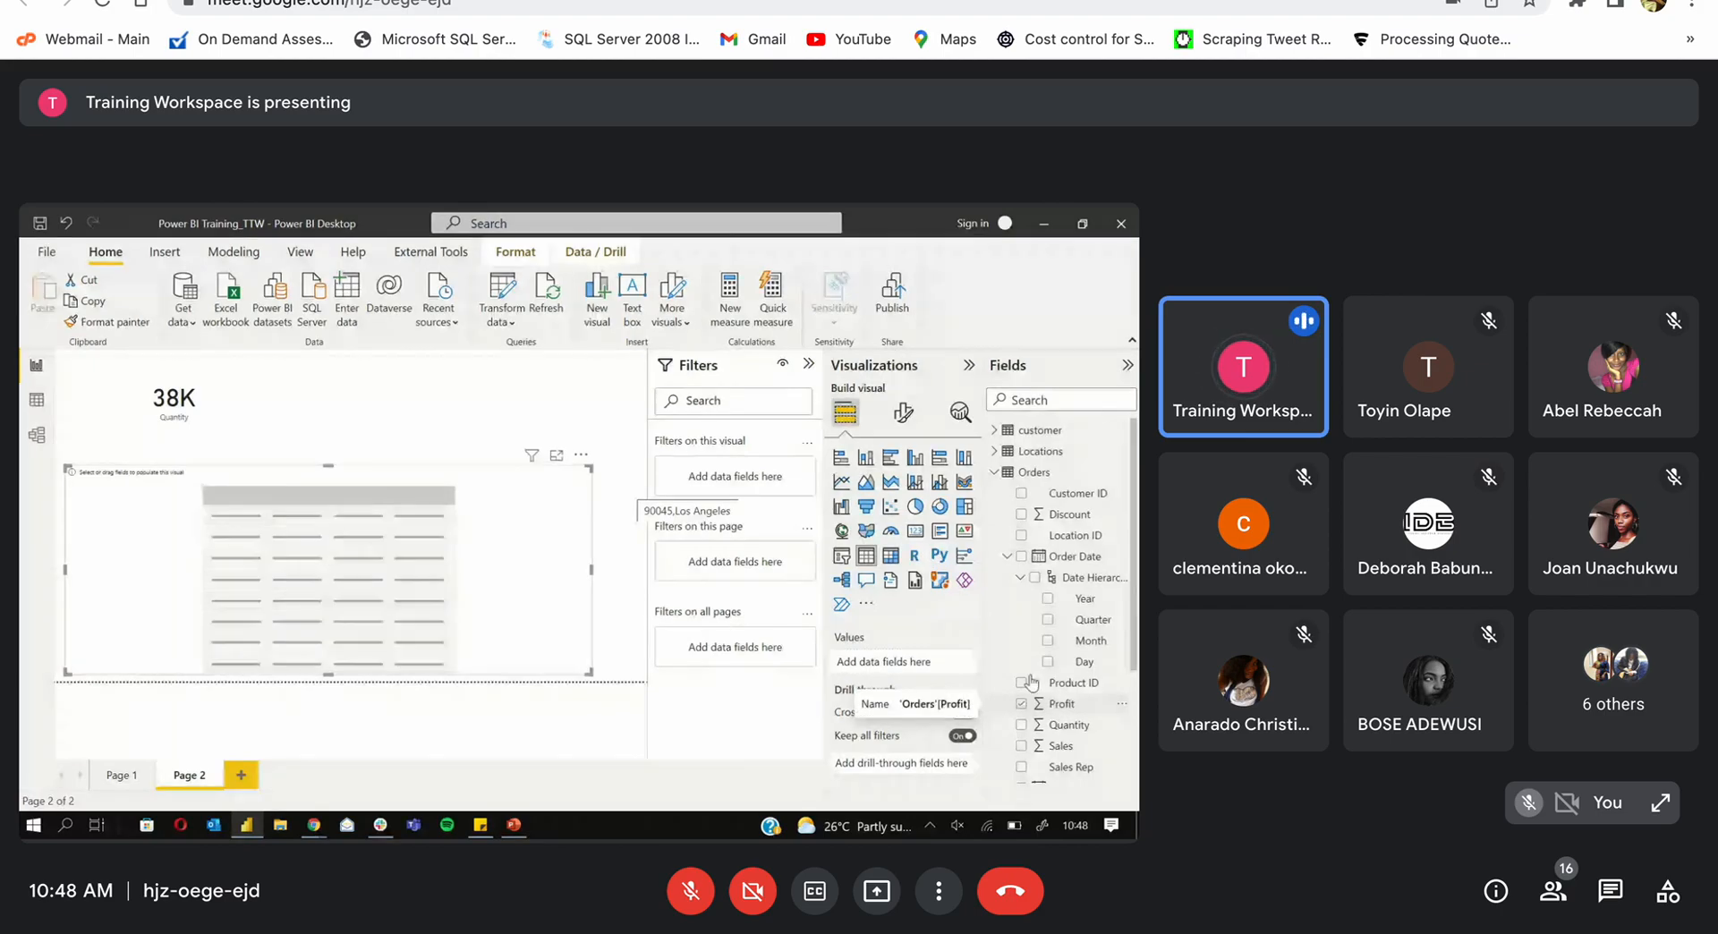
{"action": "left_click", "coordinate": [1048, 598]}
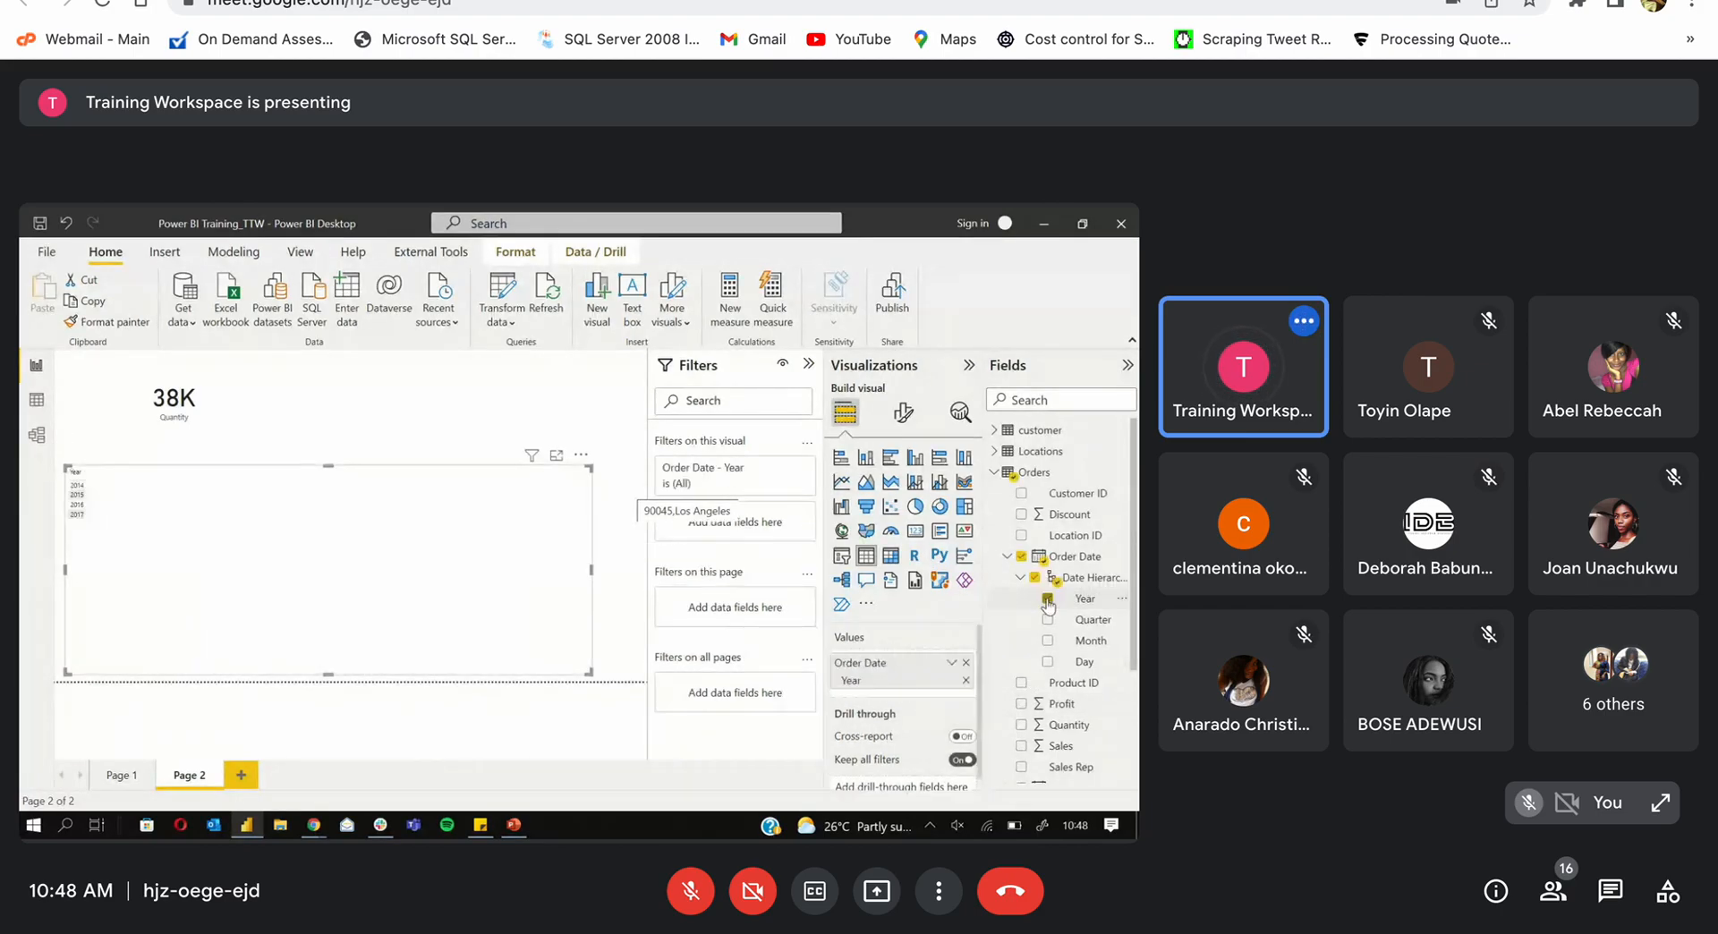
{"action": "left_click", "coordinate": [1021, 703]}
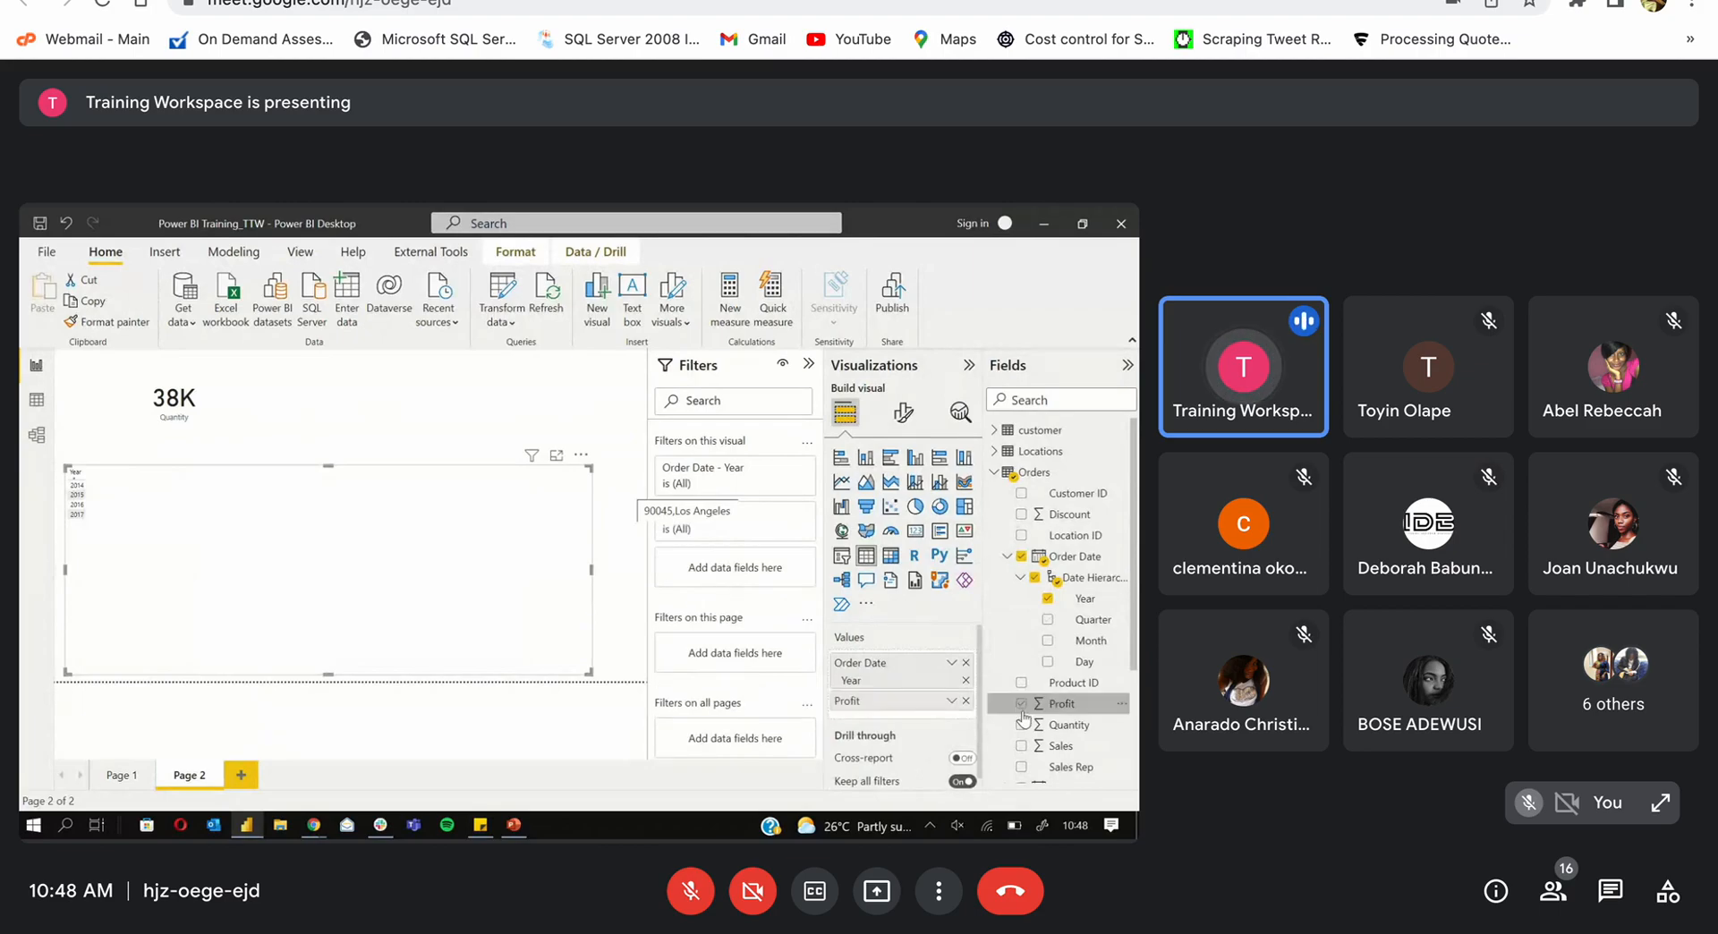
{"action": "left_click", "coordinate": [1021, 726]}
{"action": "left_click", "coordinate": [1021, 746]}
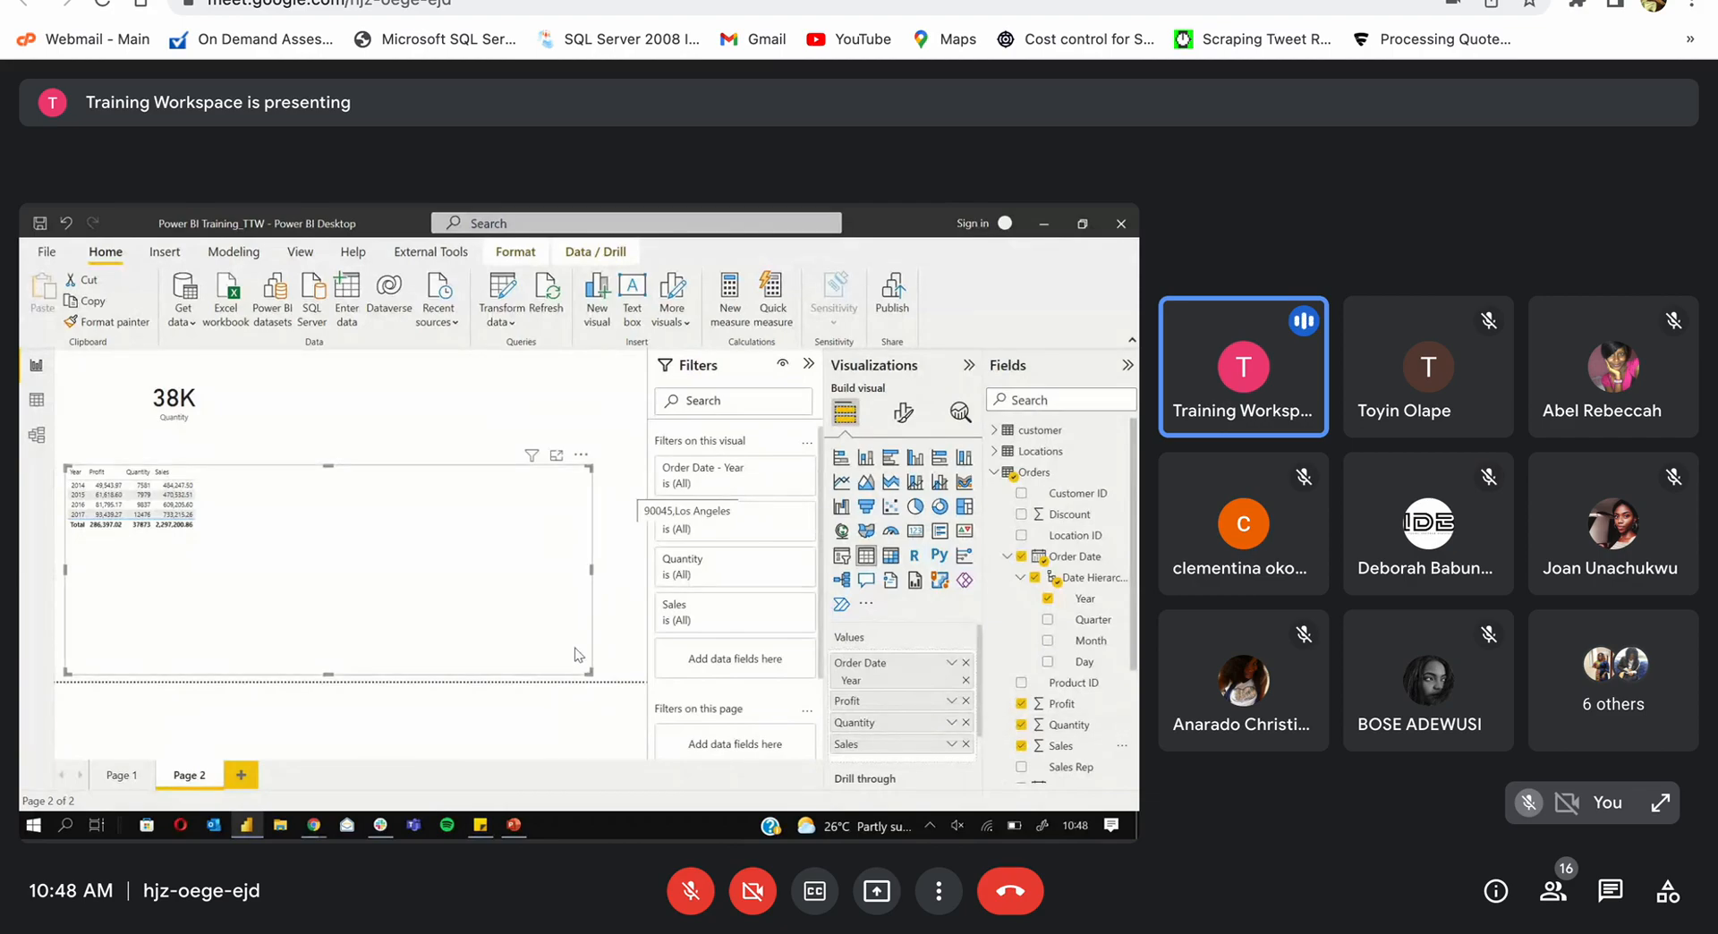
{"action": "left_click_drag", "start_coordinate": [589, 672], "coordinate": [610, 671]}
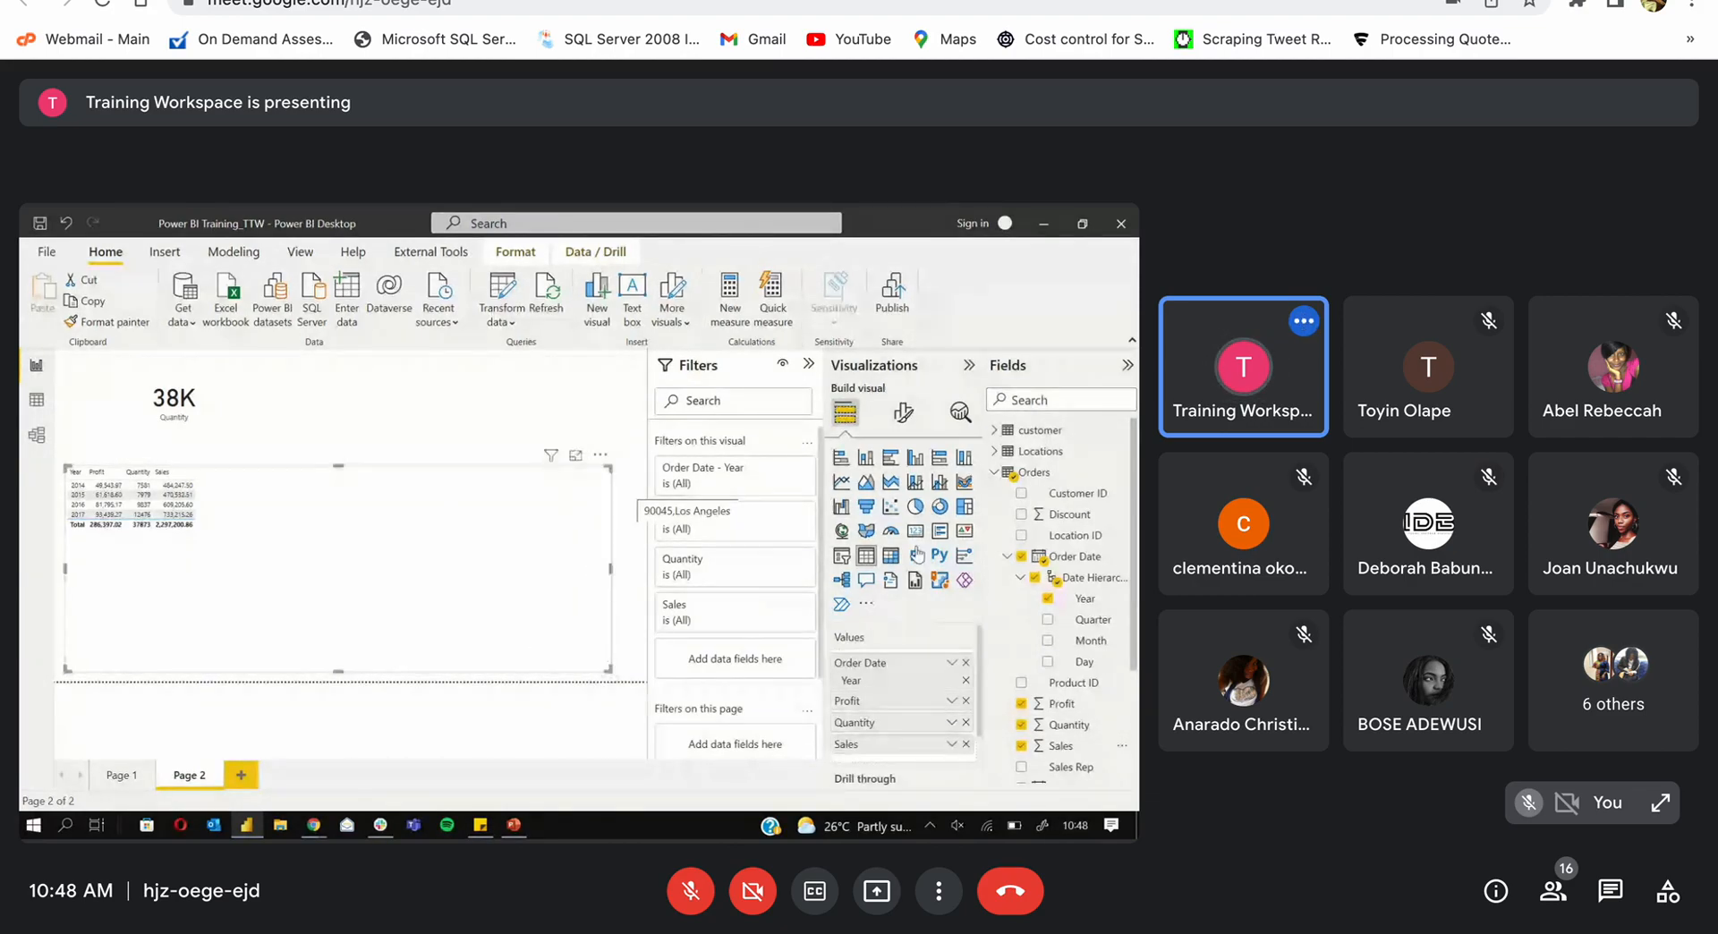
Step: Add Discount and products Category columns to the table, discarding a trial Location ID column
{"action": "left_click", "coordinate": [1020, 515]}
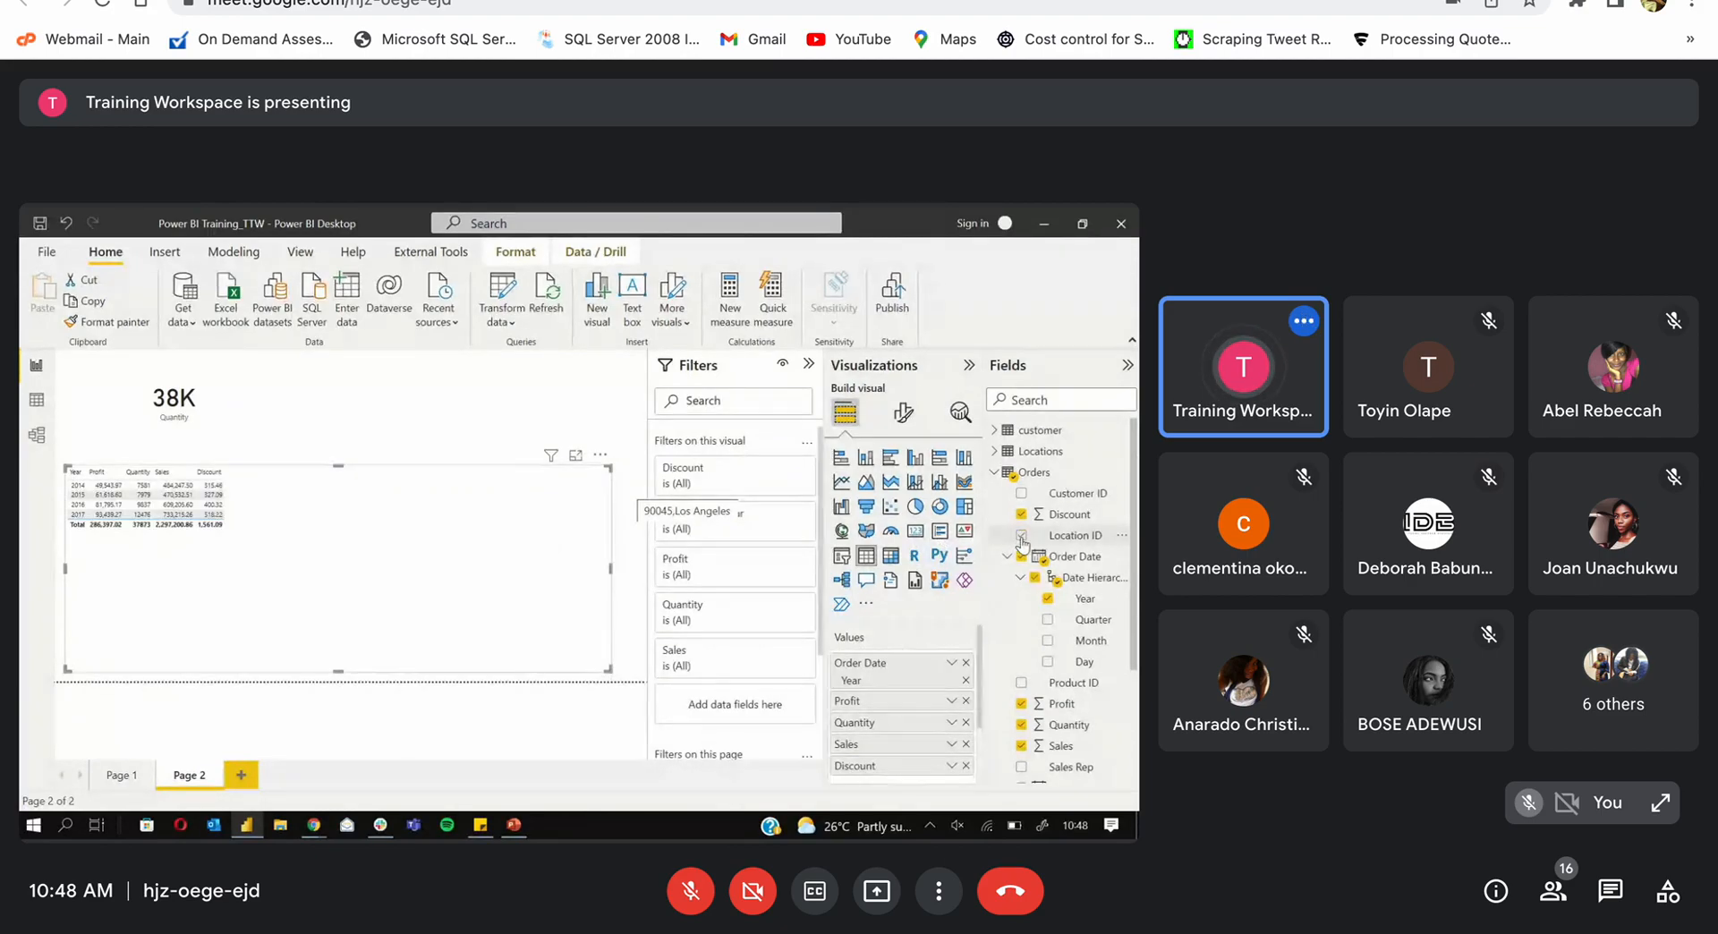
{"action": "left_click", "coordinate": [1021, 536]}
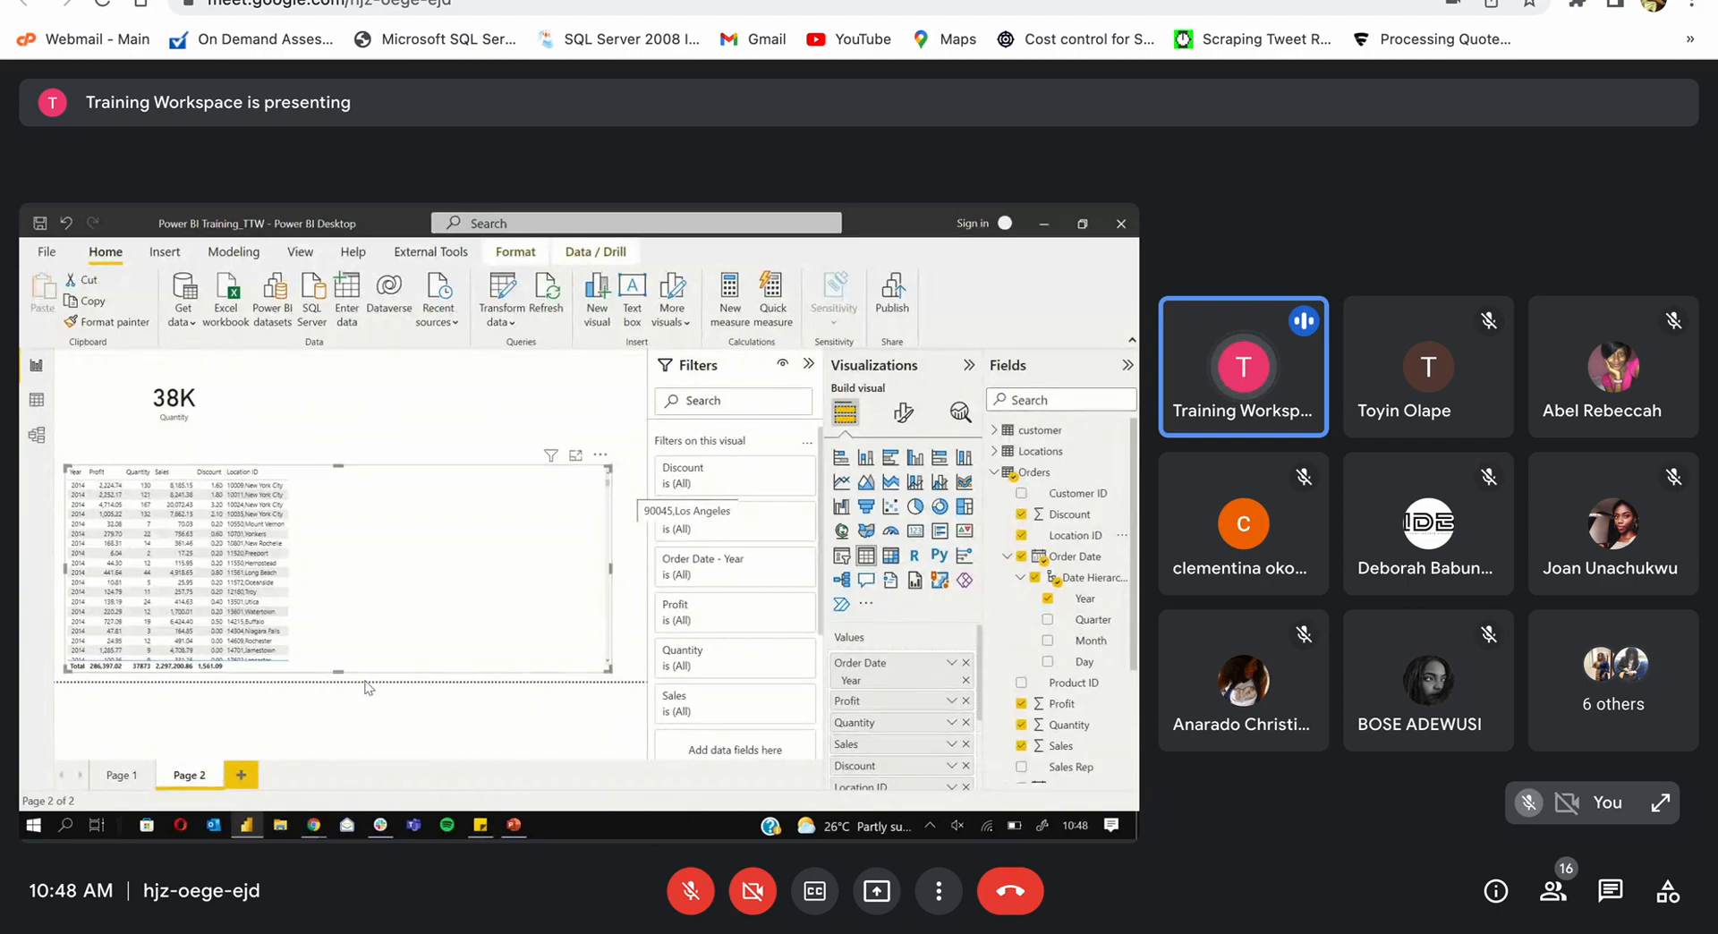
{"action": "left_click", "coordinate": [1021, 536]}
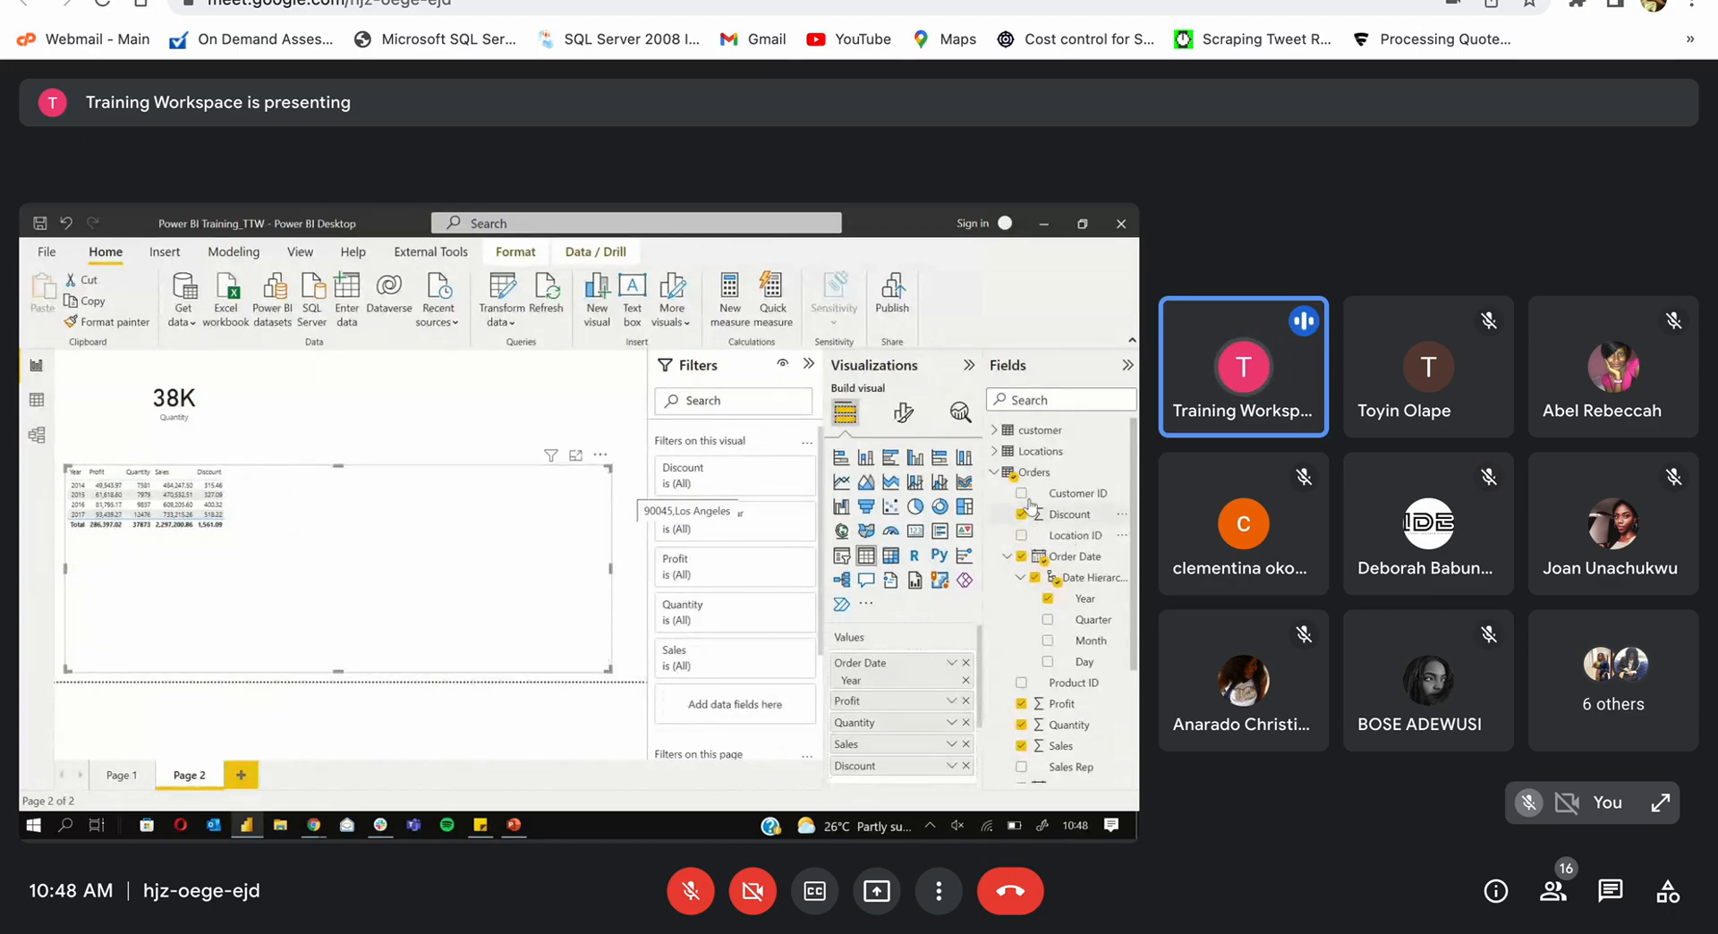
{"action": "left_click", "coordinate": [993, 471]}
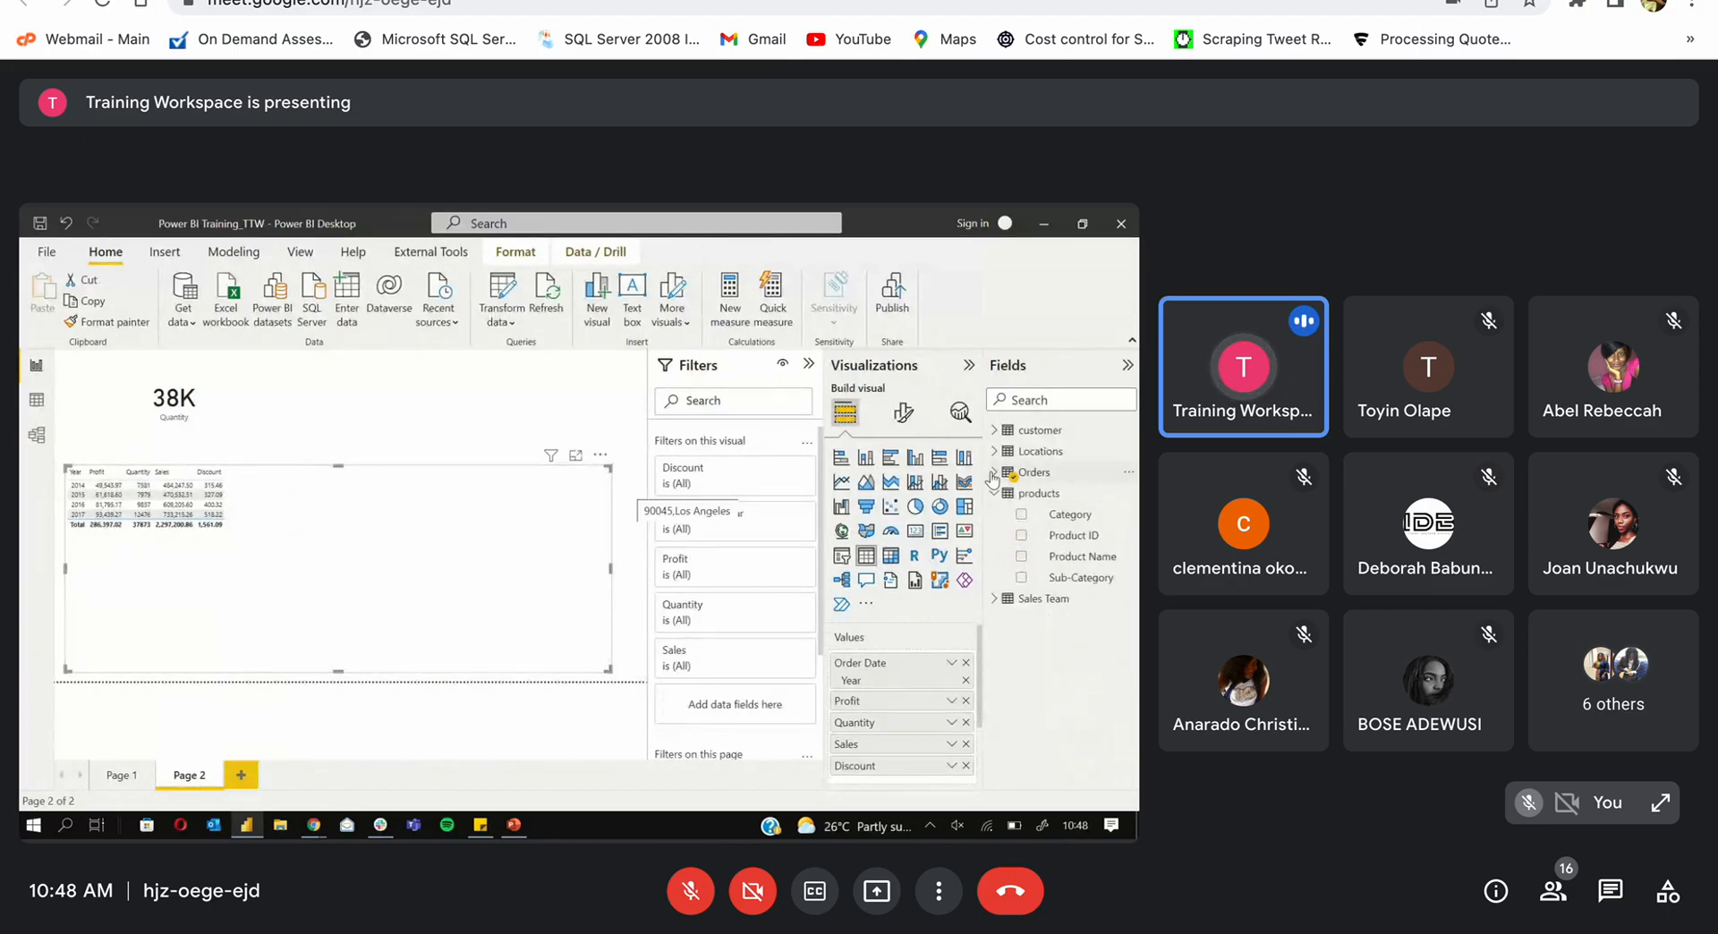
{"action": "left_click", "coordinate": [1020, 515]}
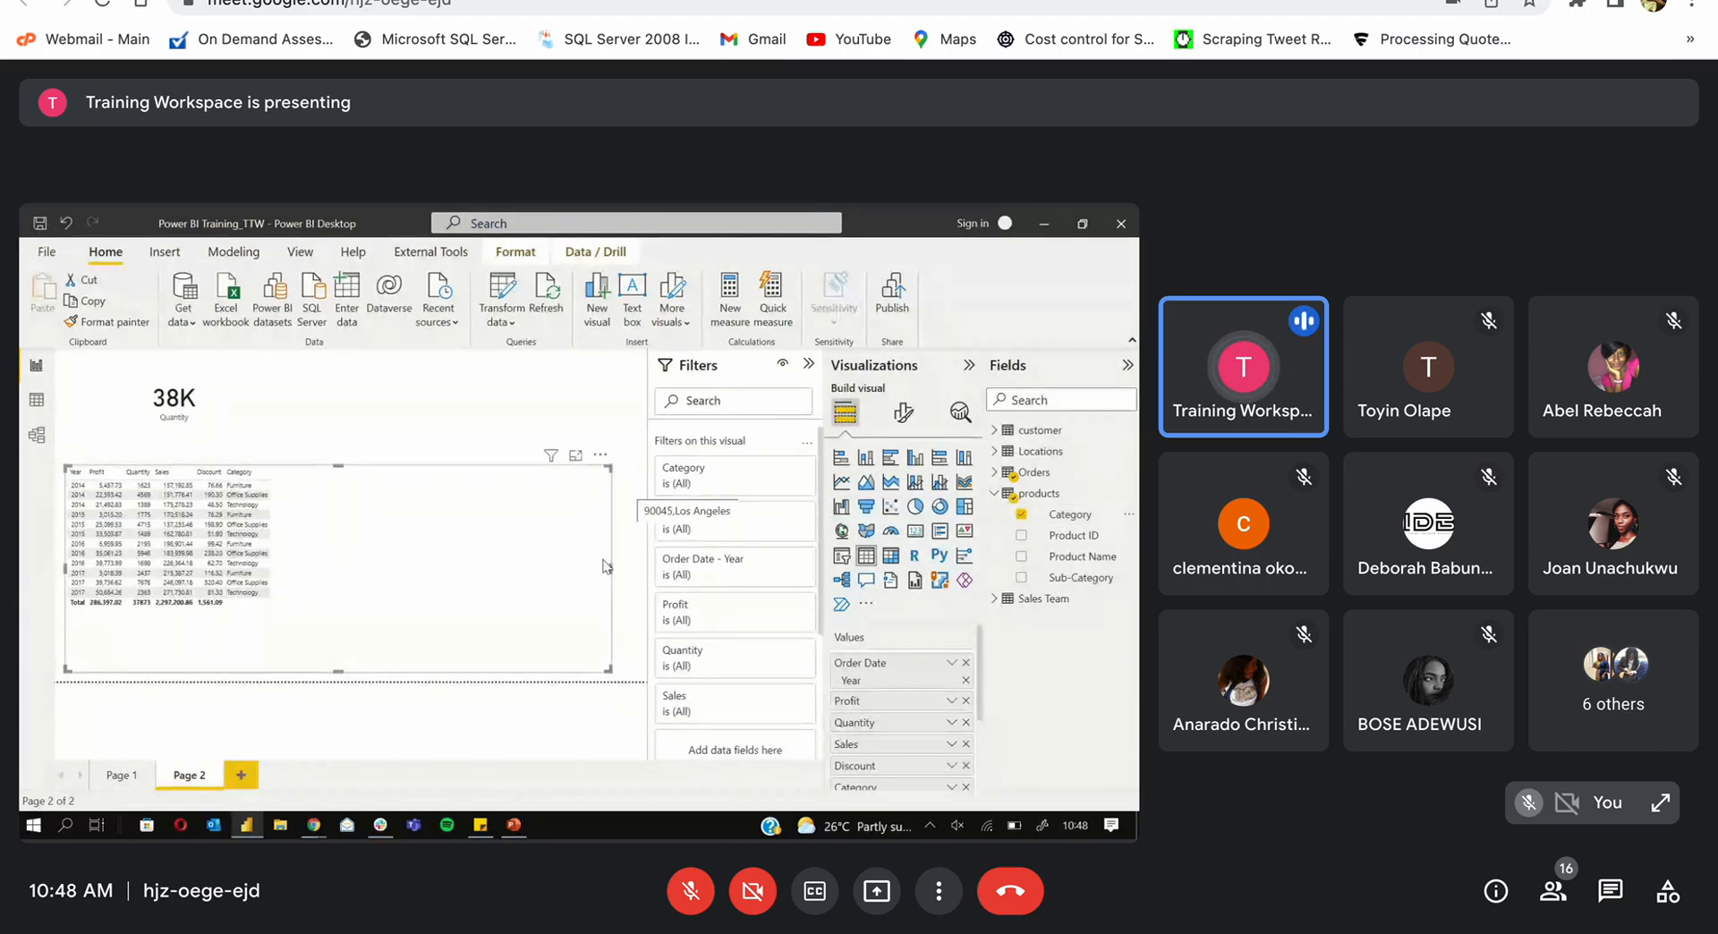
Step: Set the table's Values font size to 16
{"action": "left_click", "coordinate": [903, 414]}
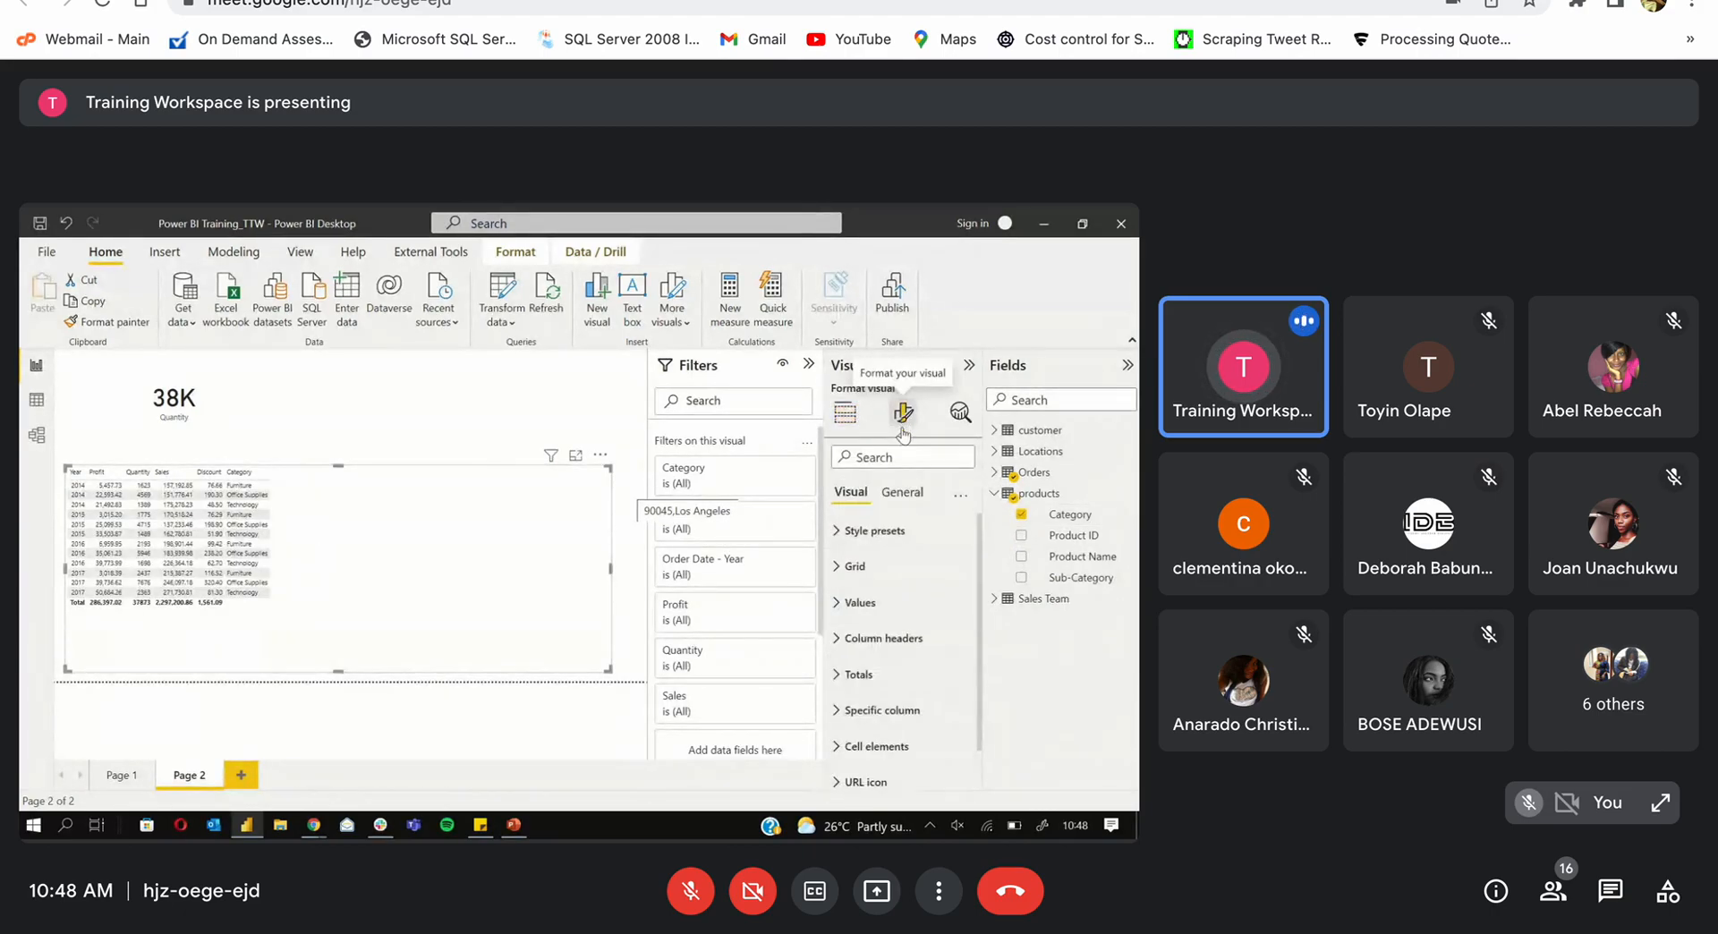
{"action": "left_click", "coordinate": [874, 618]}
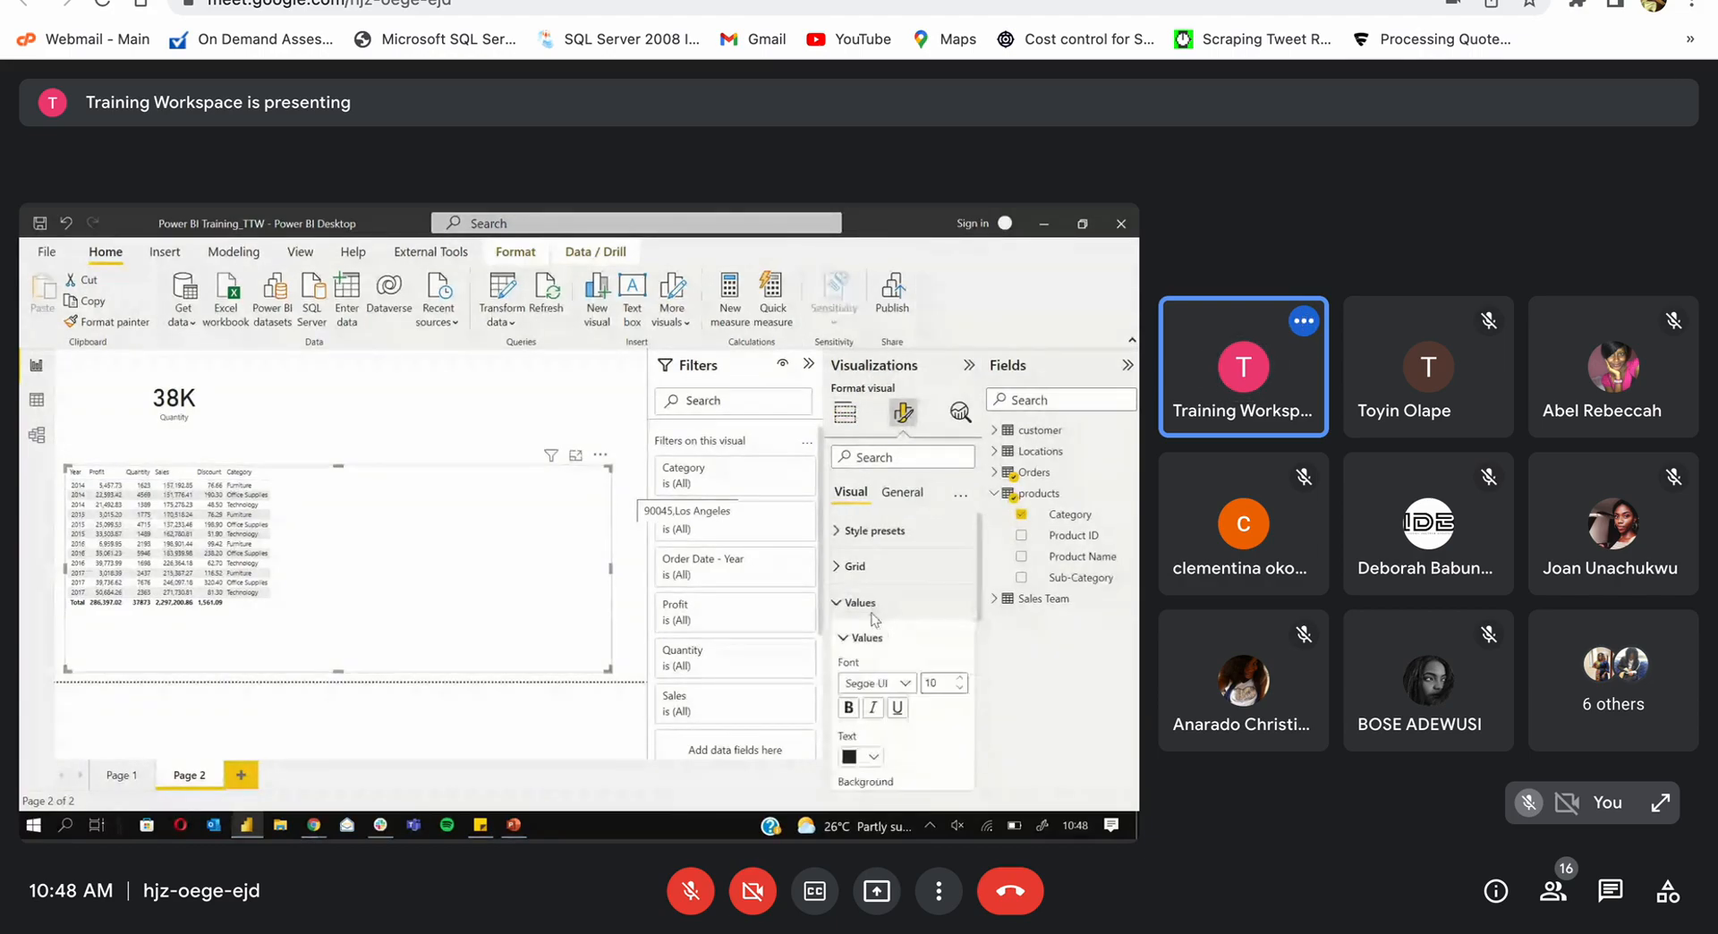
{"action": "left_click", "coordinate": [958, 679]}
{"action": "left_click", "coordinate": [958, 679]}
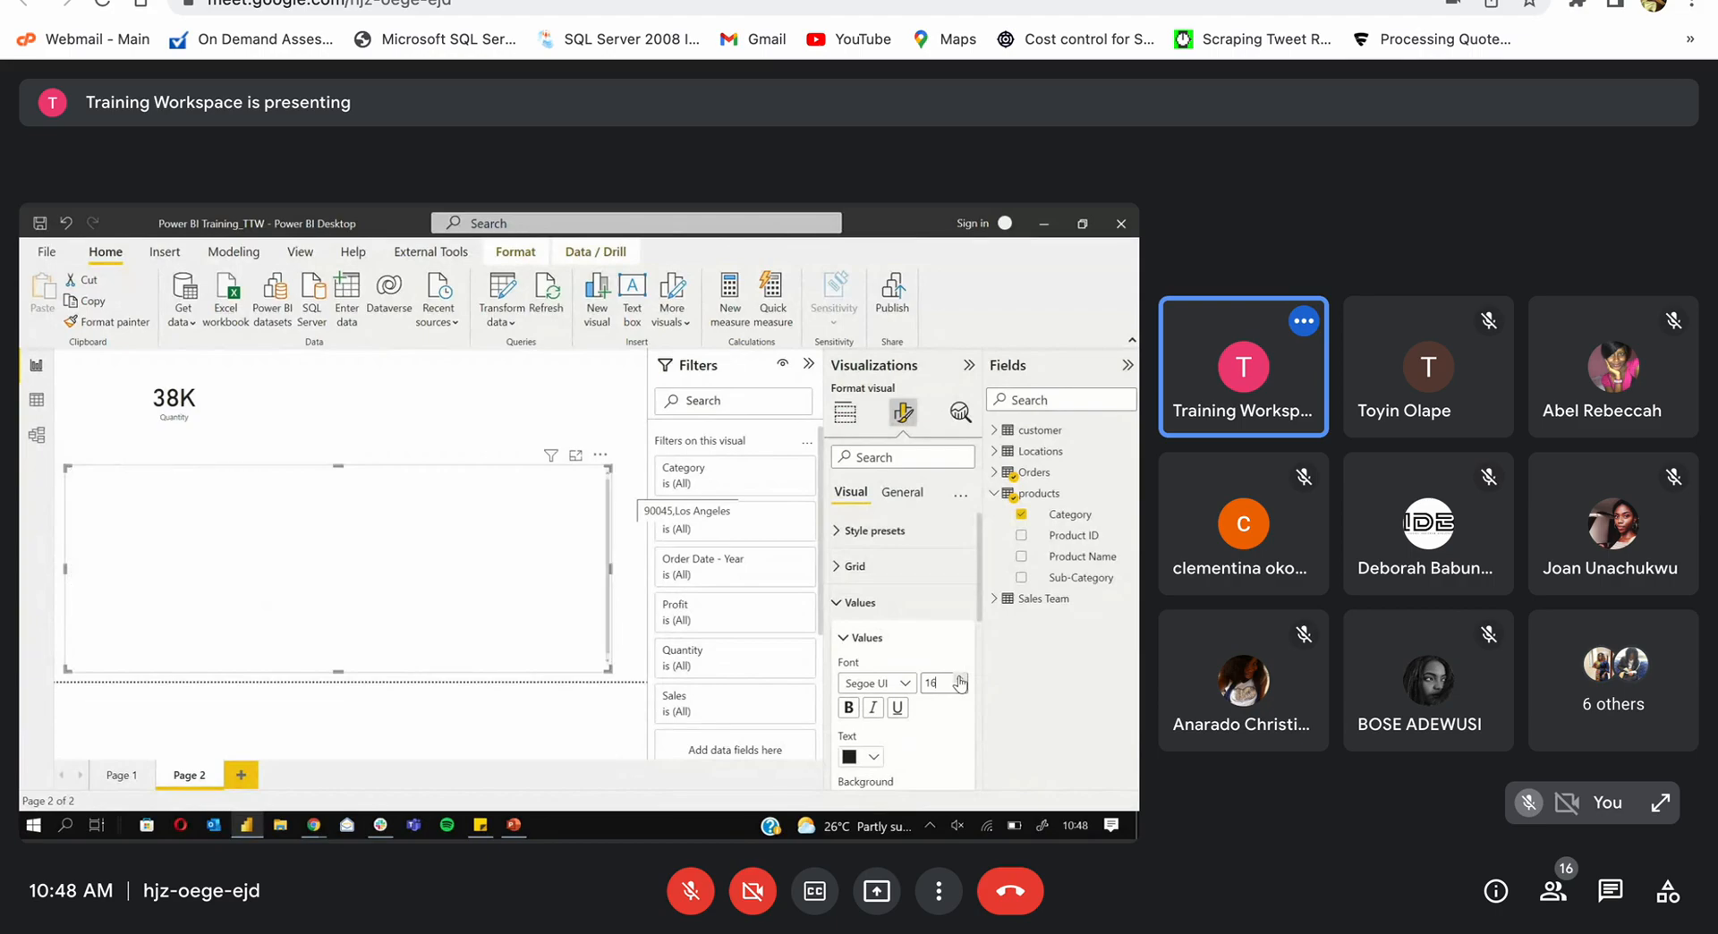
{"action": "left_click", "coordinate": [958, 679]}
{"action": "left_click", "coordinate": [958, 679]}
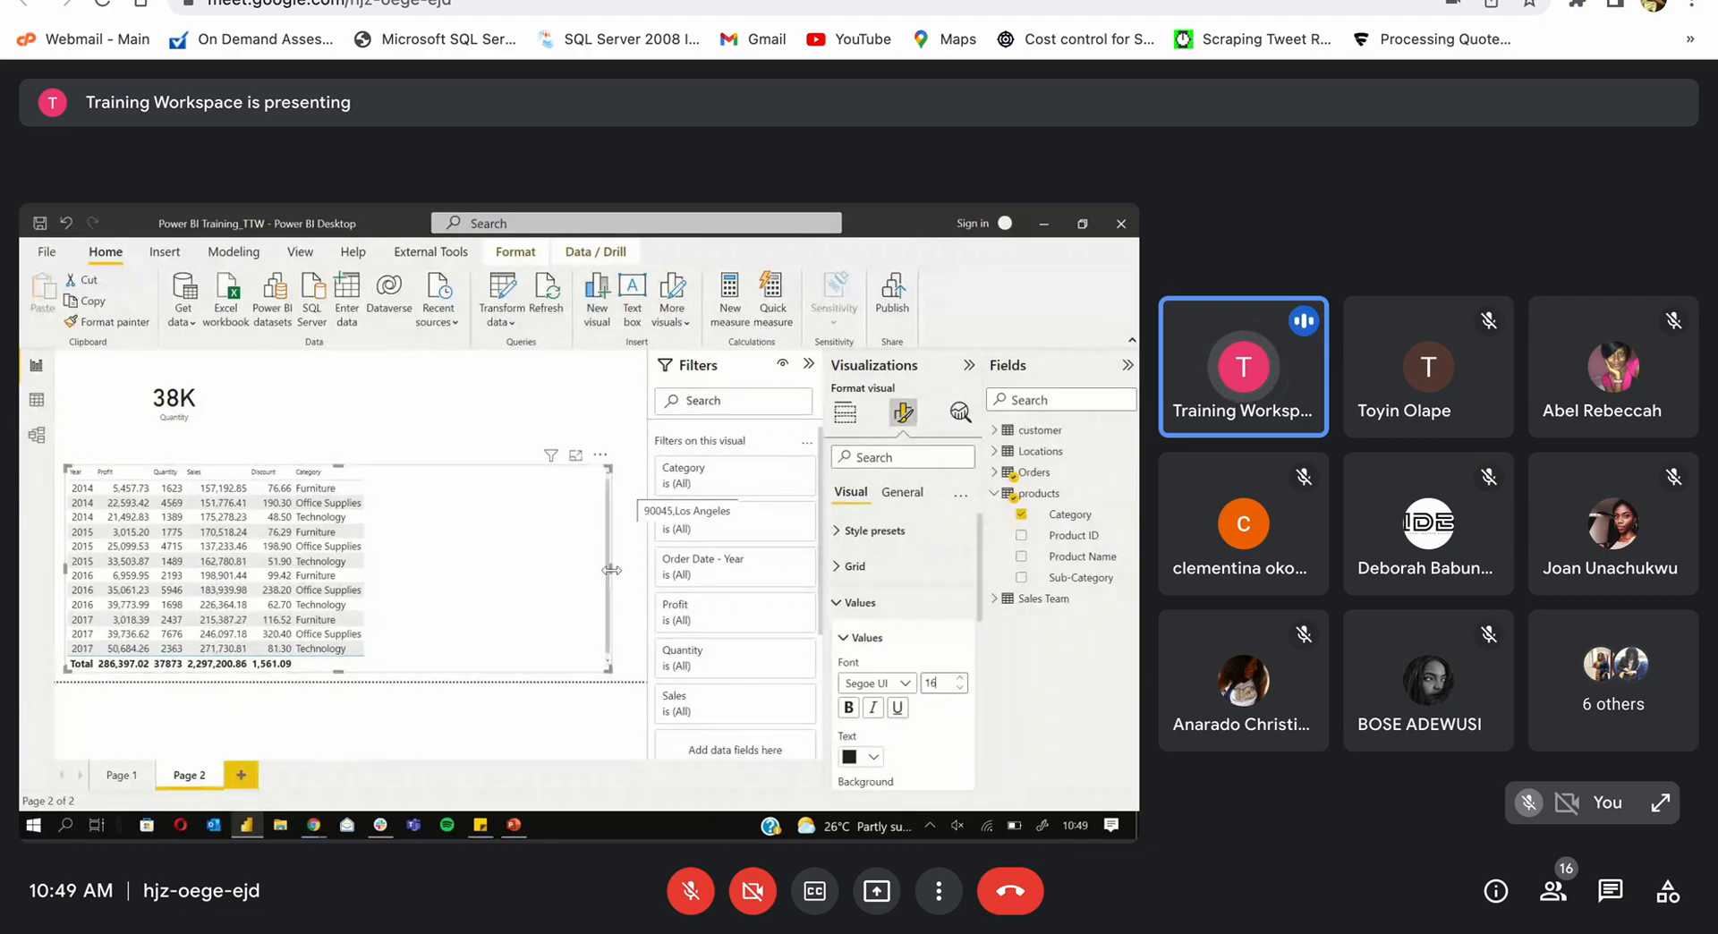
Step: Narrow the yearly table and move it to the right side of Page 2
{"action": "left_click_drag", "start_coordinate": [608, 578], "coordinate": [424, 547]}
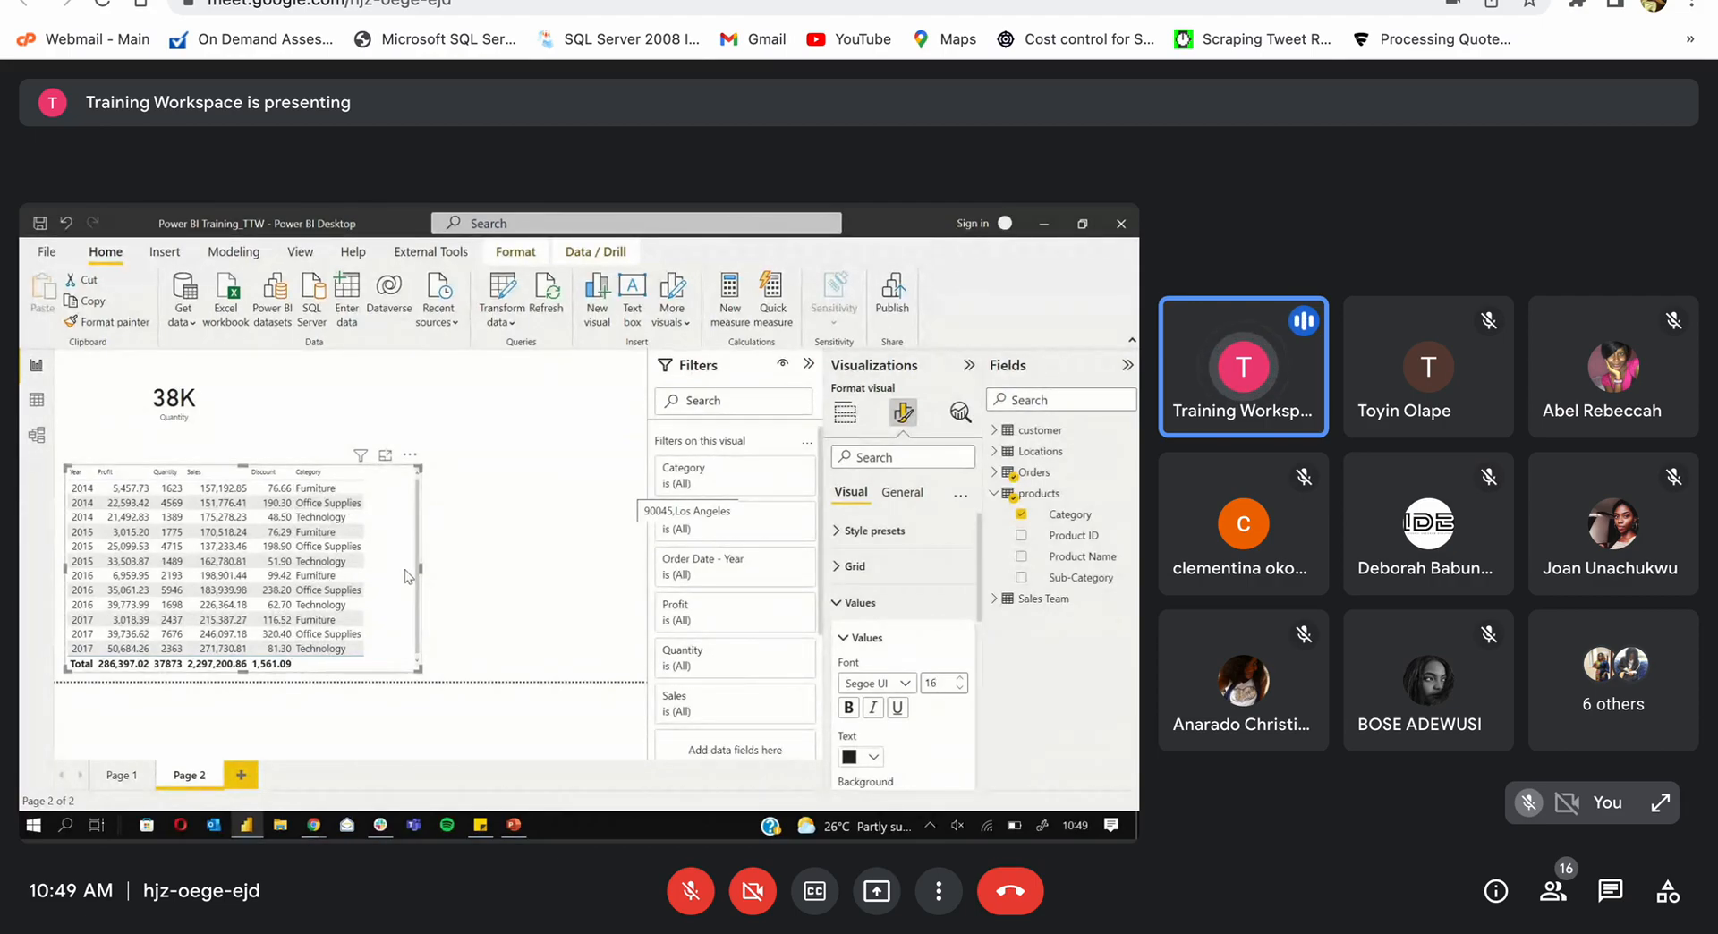
{"action": "left_click_drag", "start_coordinate": [418, 568], "coordinate": [377, 567]}
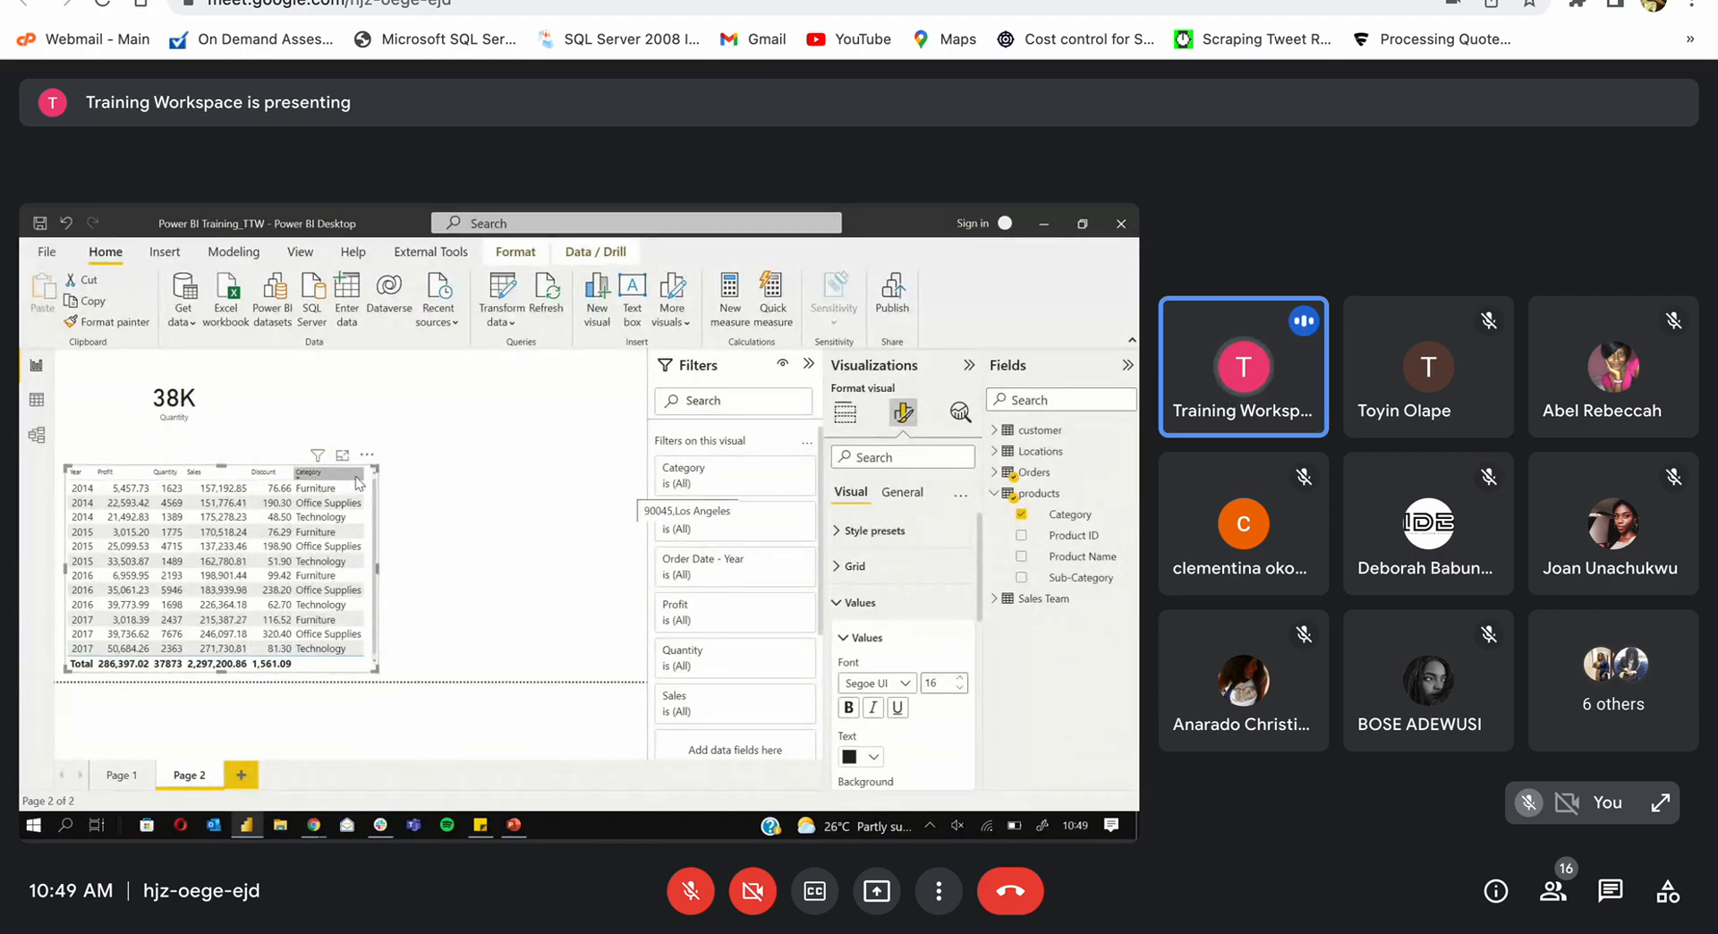
{"action": "left_click_drag", "start_coordinate": [362, 503], "coordinate": [629, 482]}
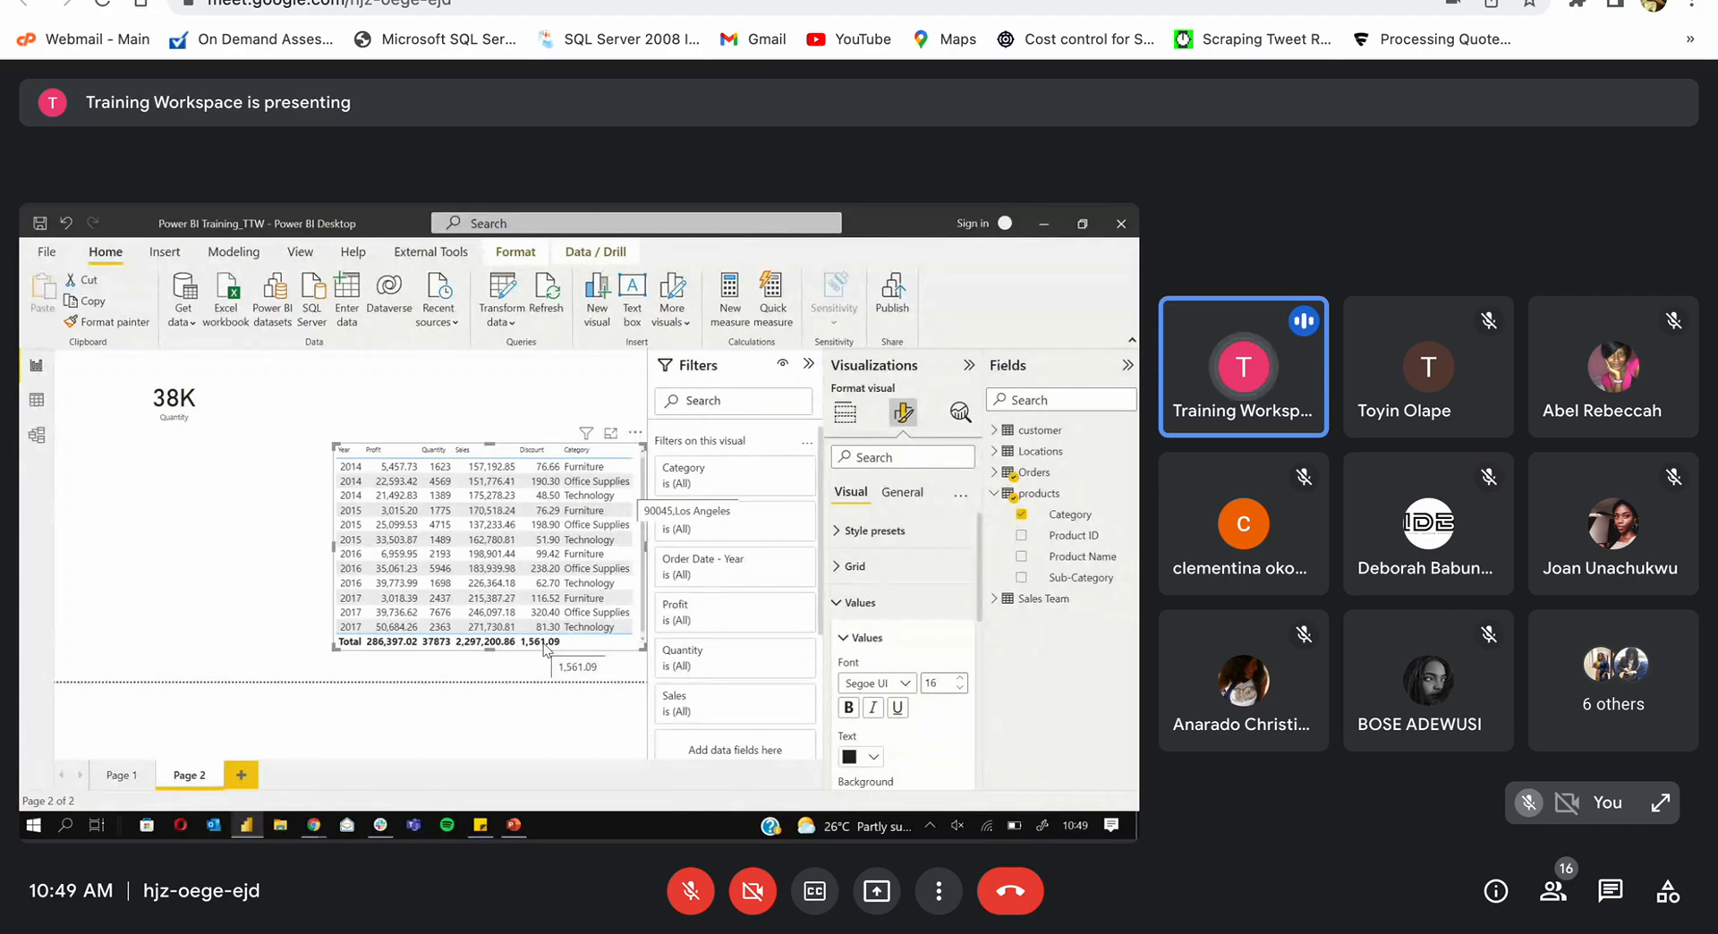
Step: Shrink the 38K Quantity card
{"action": "left_click", "coordinate": [208, 387]}
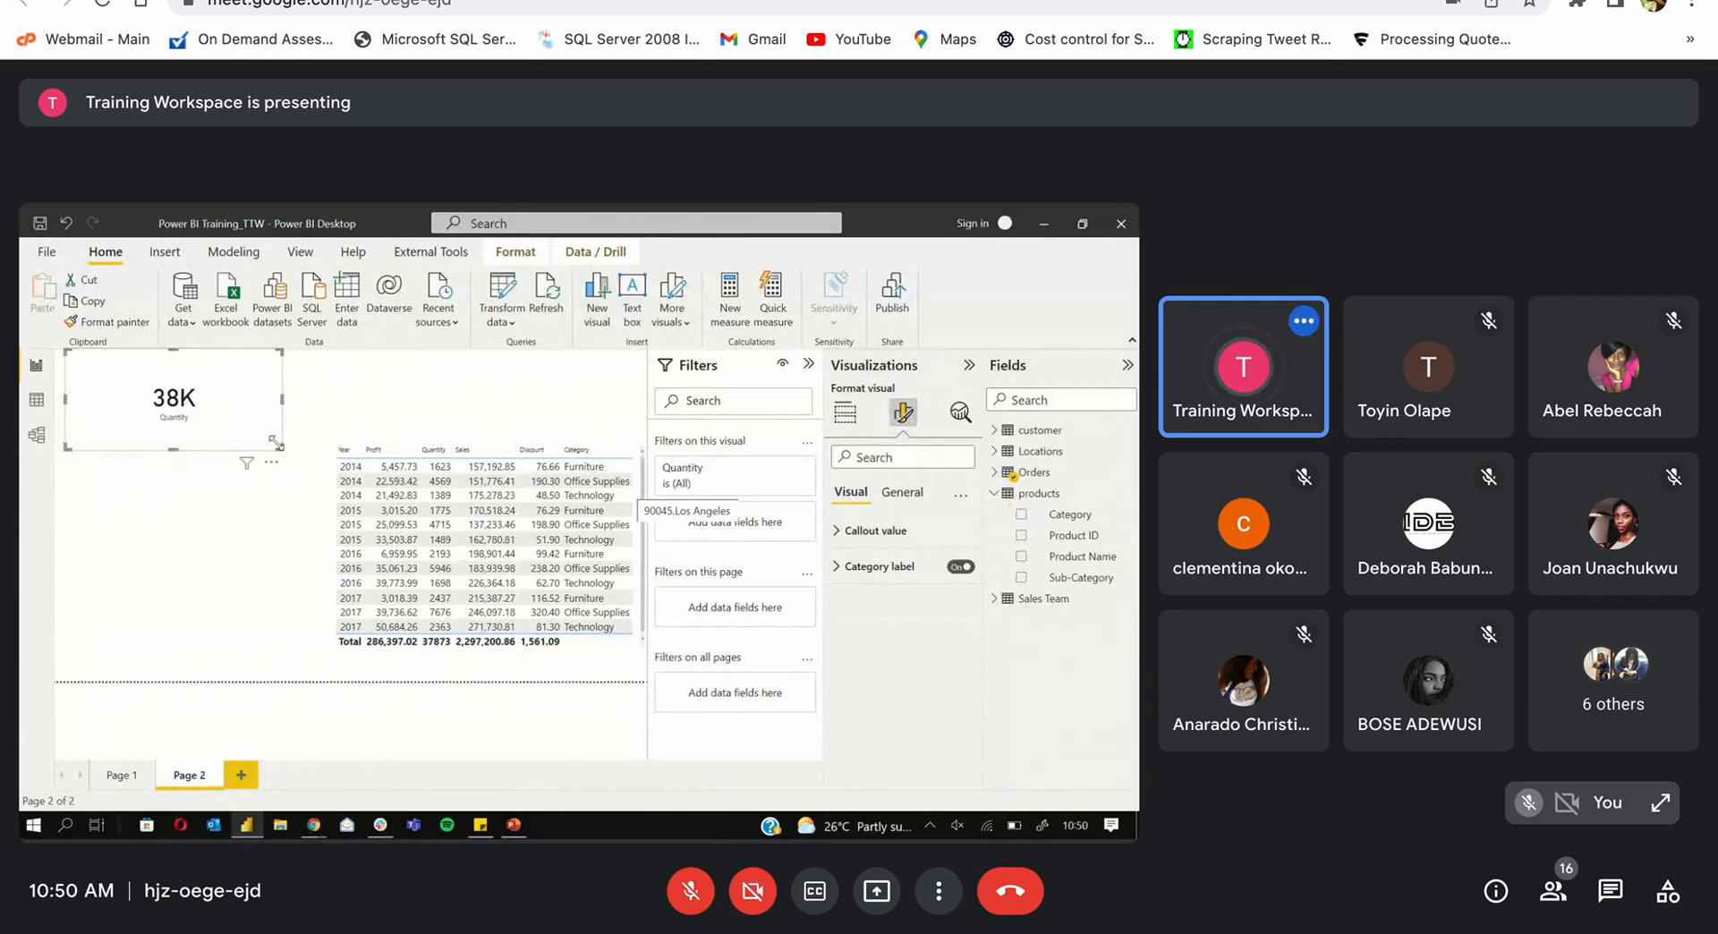
{"action": "left_click_drag", "start_coordinate": [273, 445], "coordinate": [195, 422]}
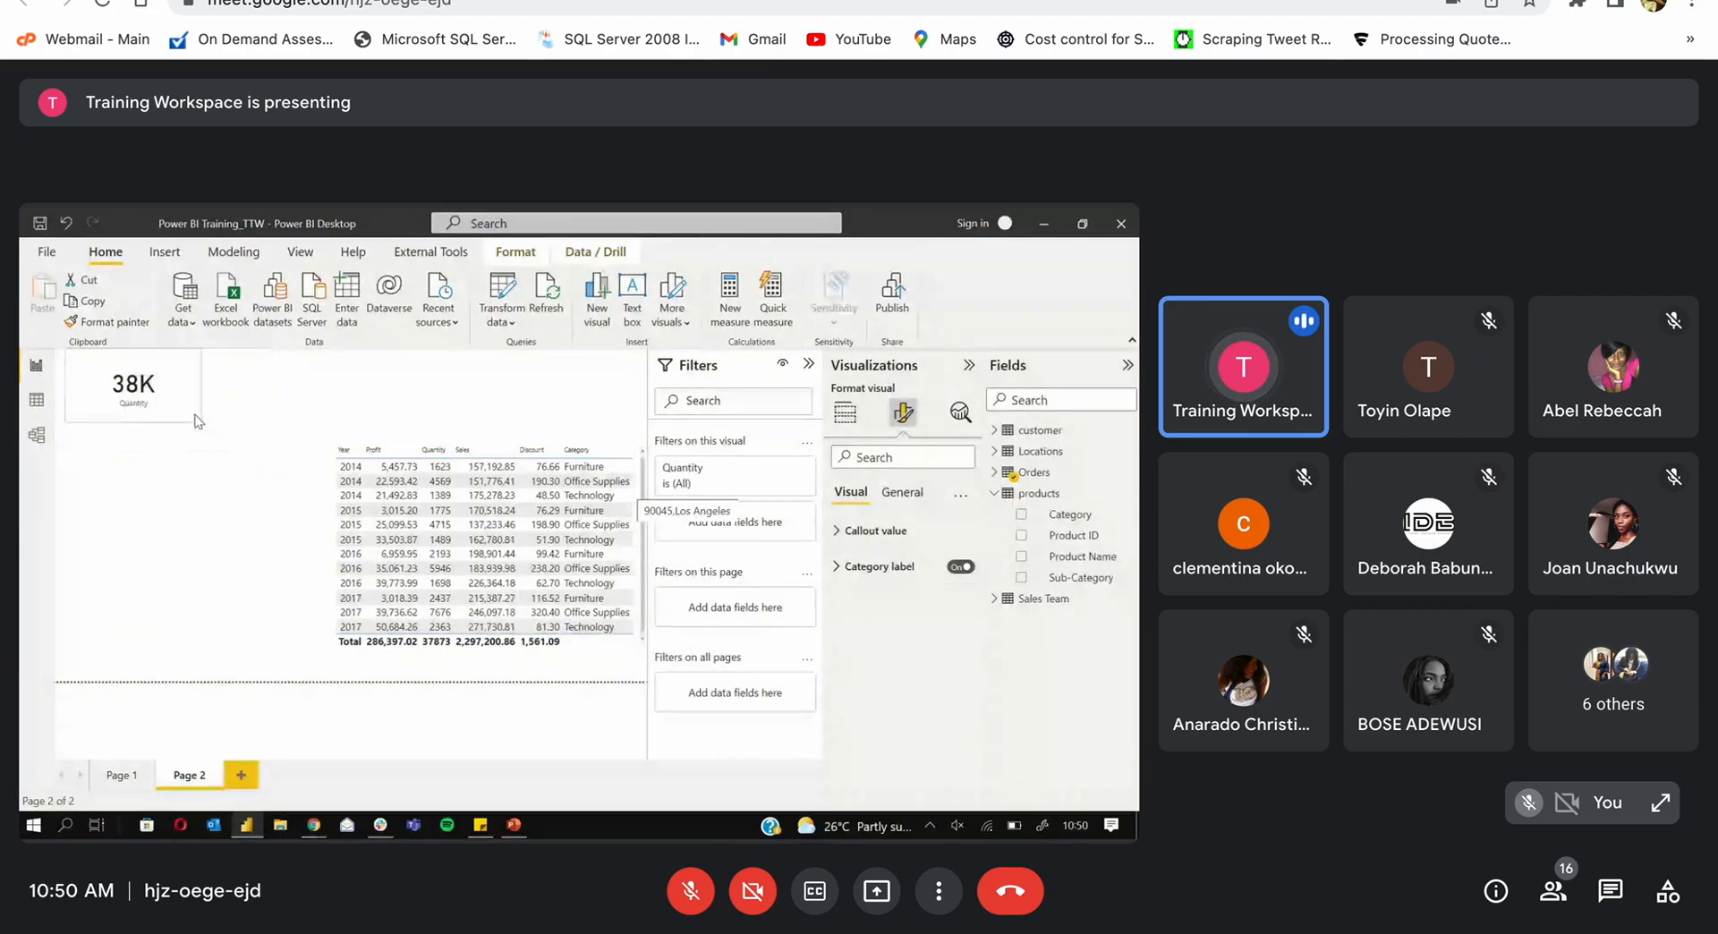
{"action": "left_click", "coordinate": [188, 471]}
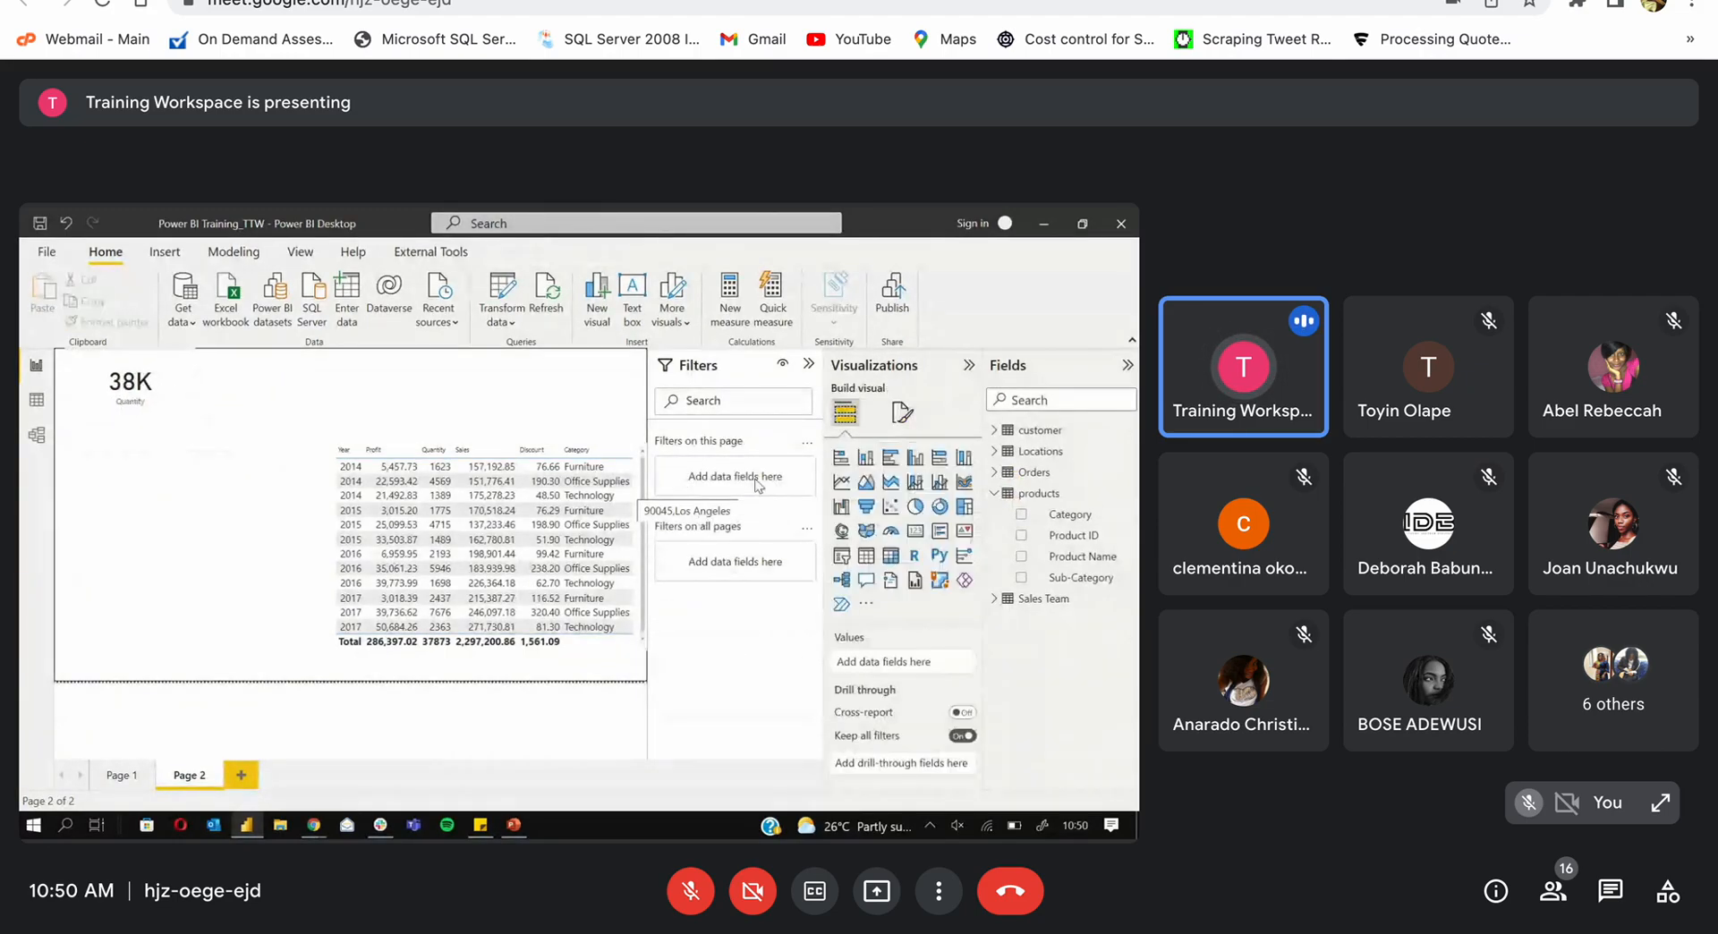
Step: Add a card showing total Orders Profit (286.40K) and size it beside the Quantity card
{"action": "left_click", "coordinate": [915, 531]}
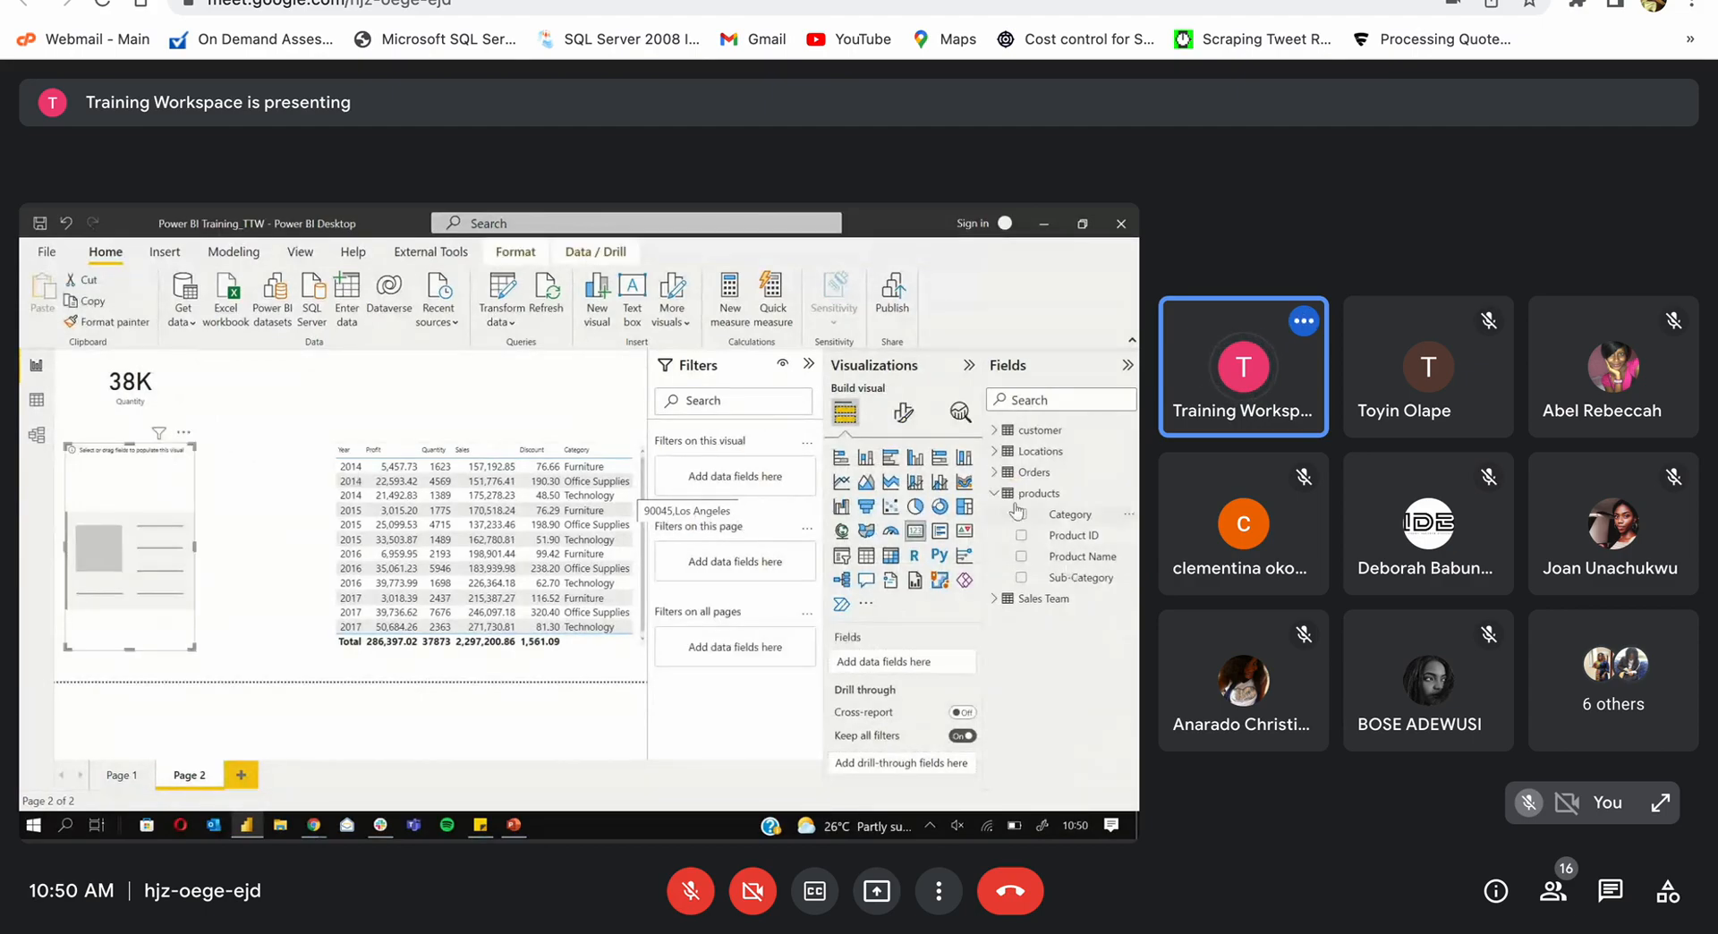
{"action": "left_click", "coordinate": [994, 472]}
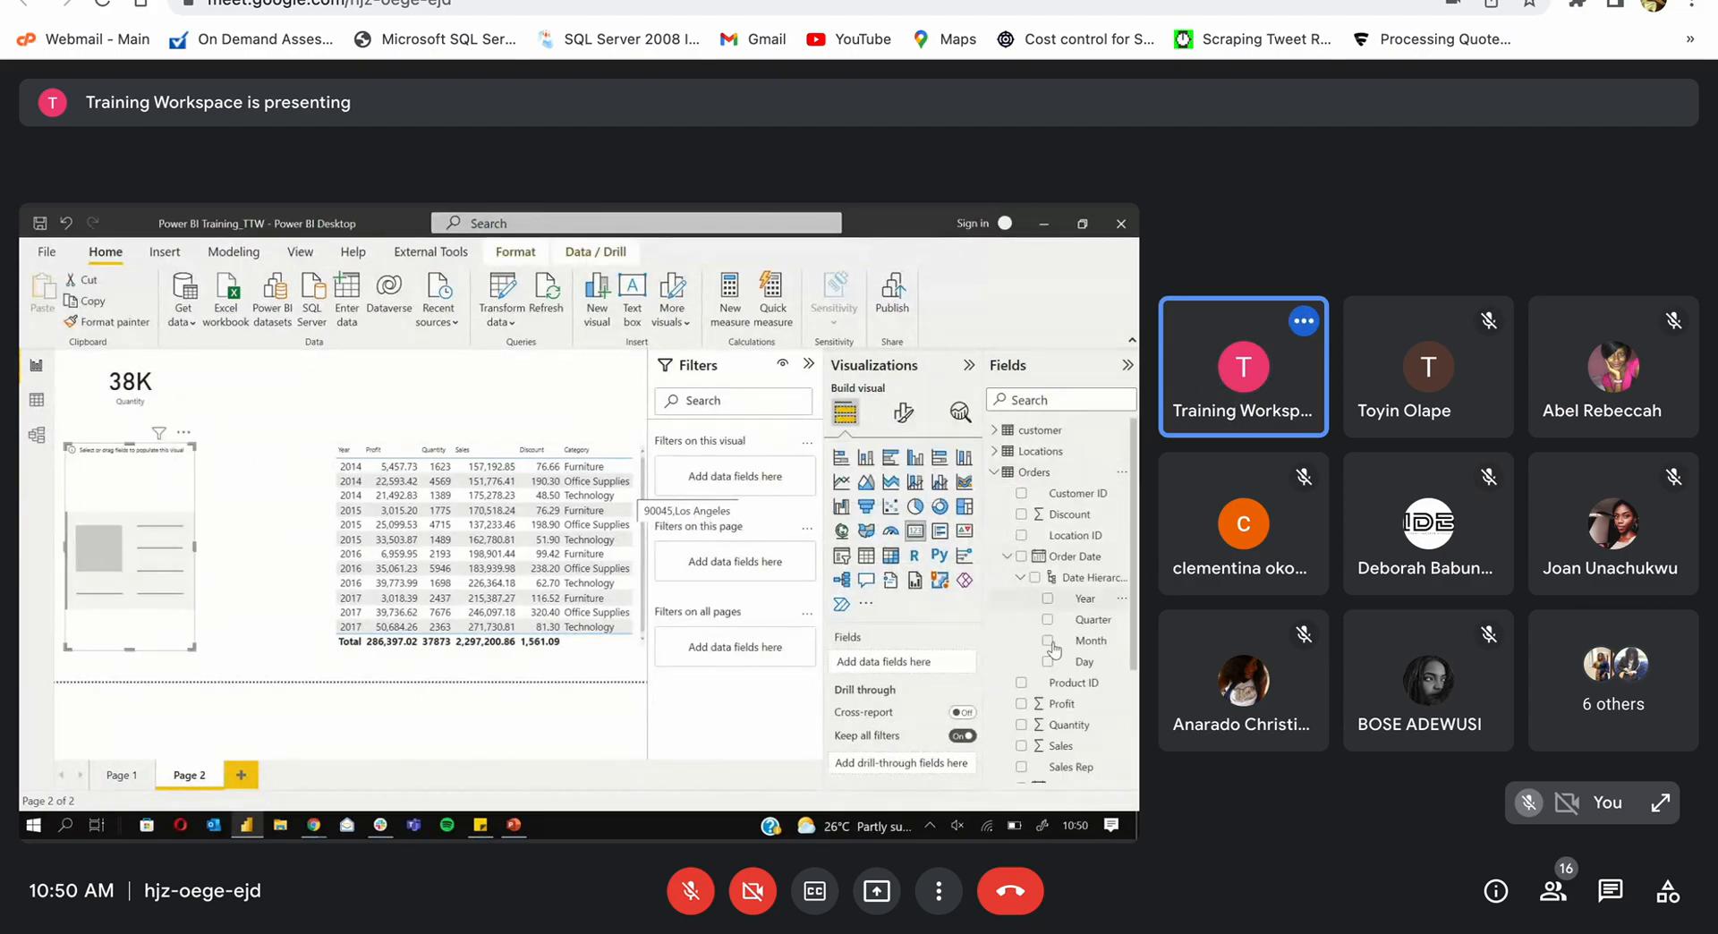
{"action": "left_click", "coordinate": [1020, 705]}
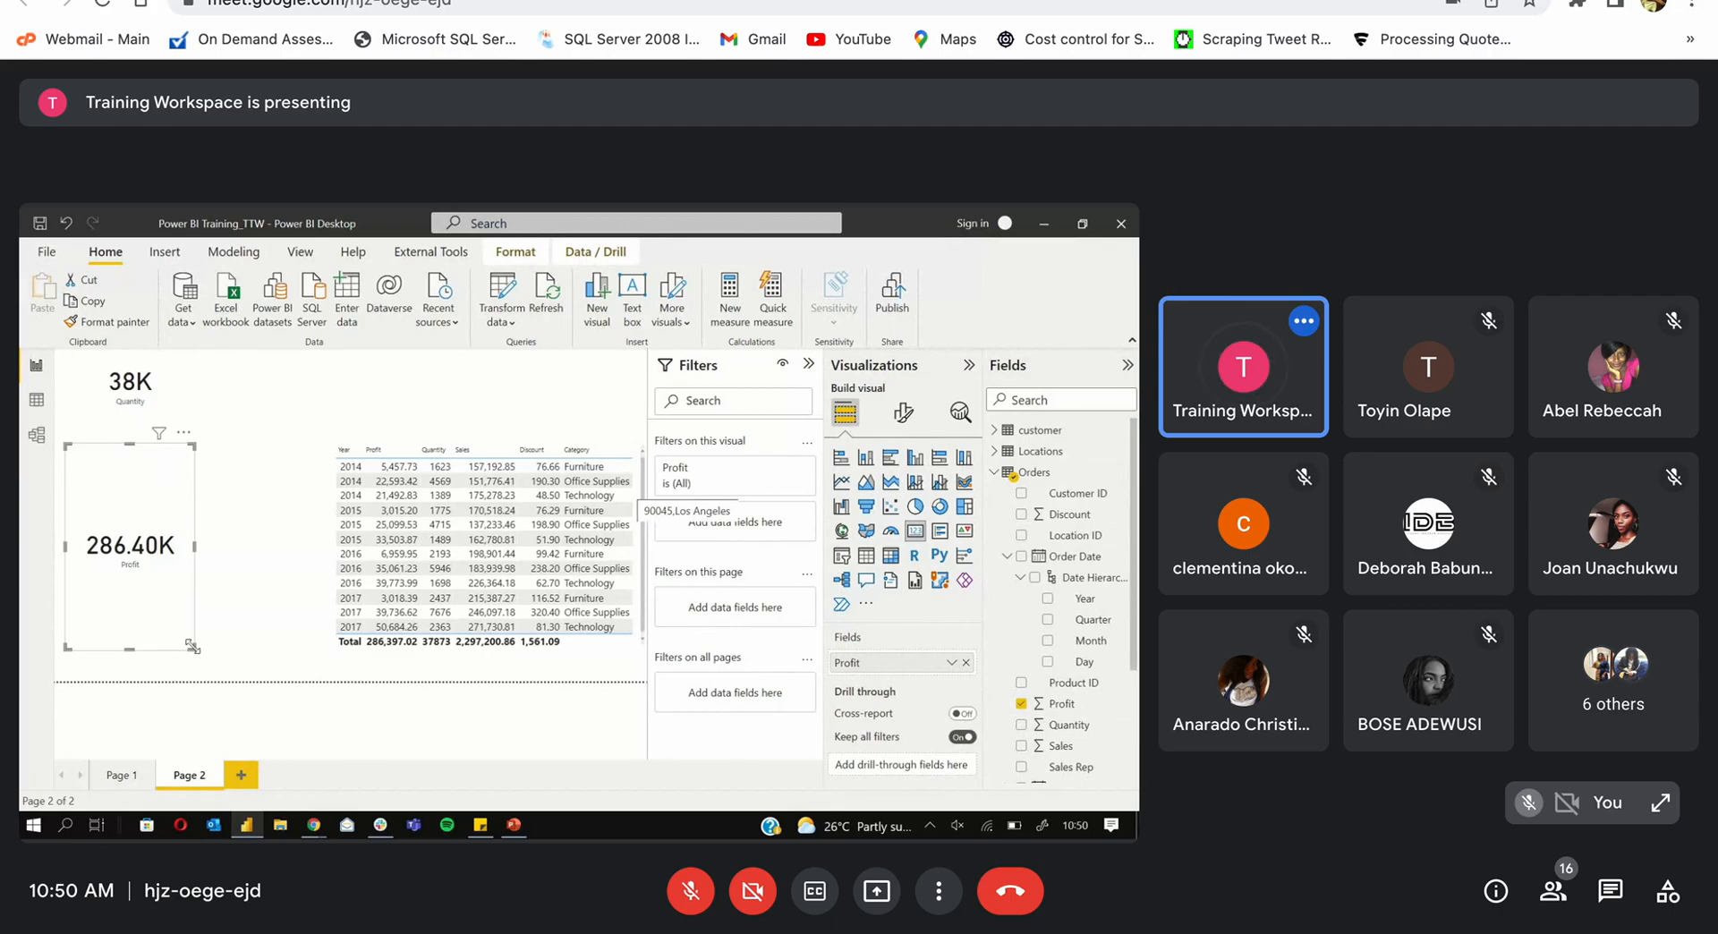
{"action": "left_click_drag", "start_coordinate": [191, 646], "coordinate": [306, 408]}
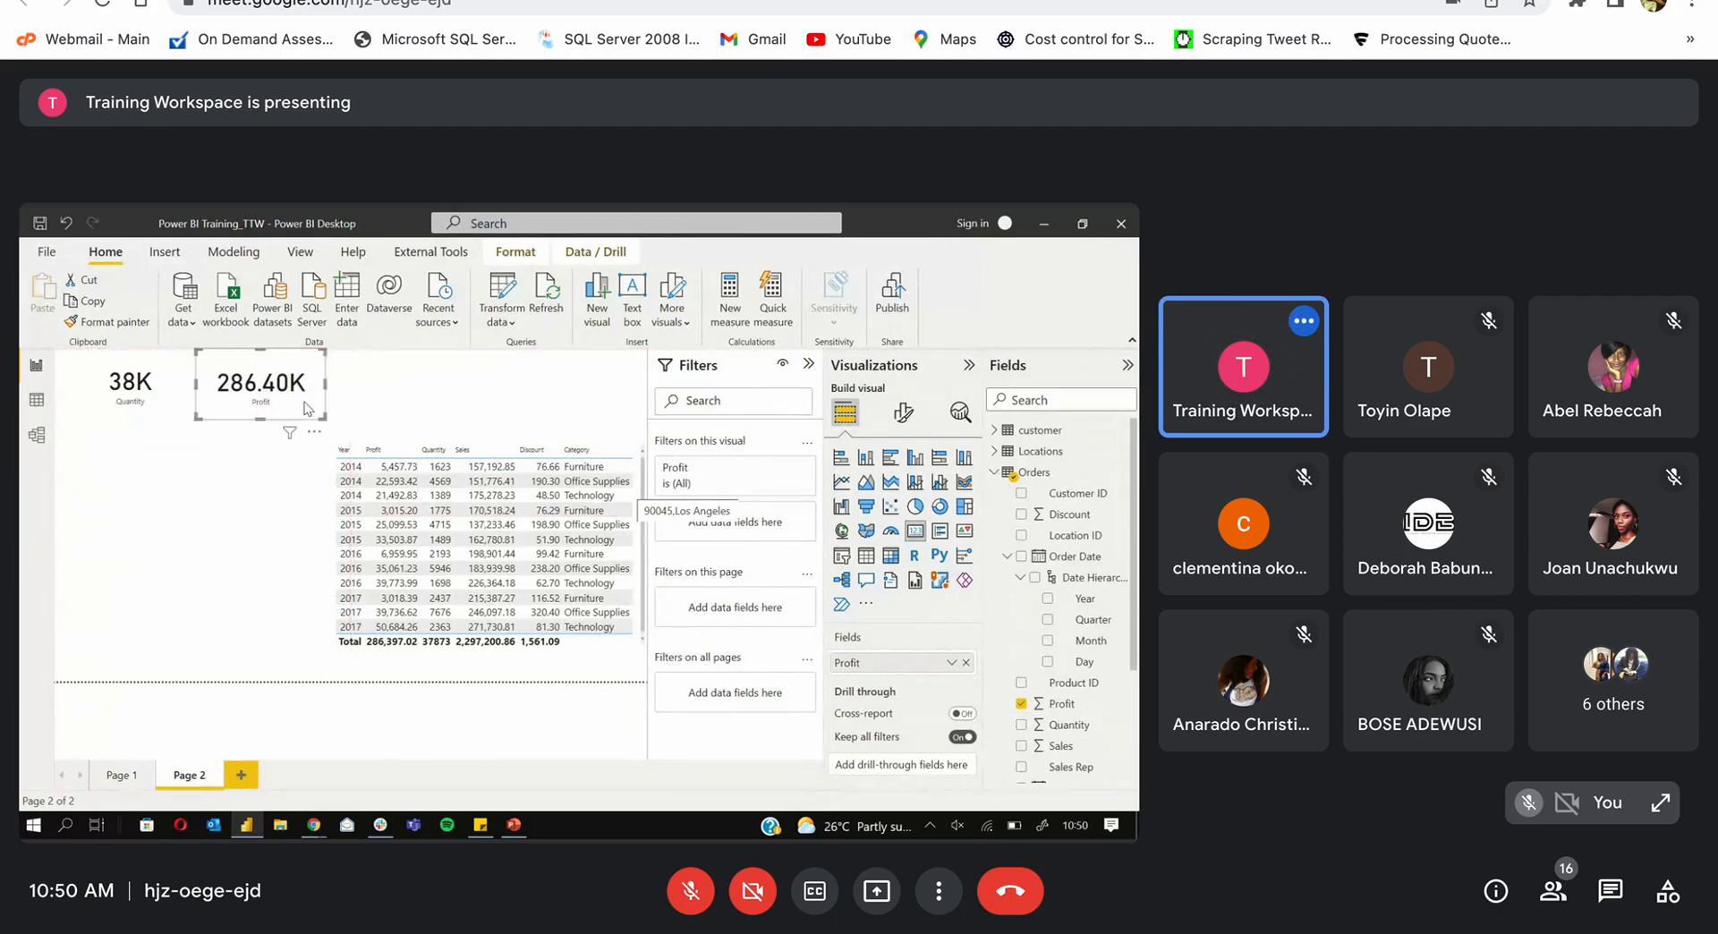
{"action": "left_click", "coordinate": [244, 543]}
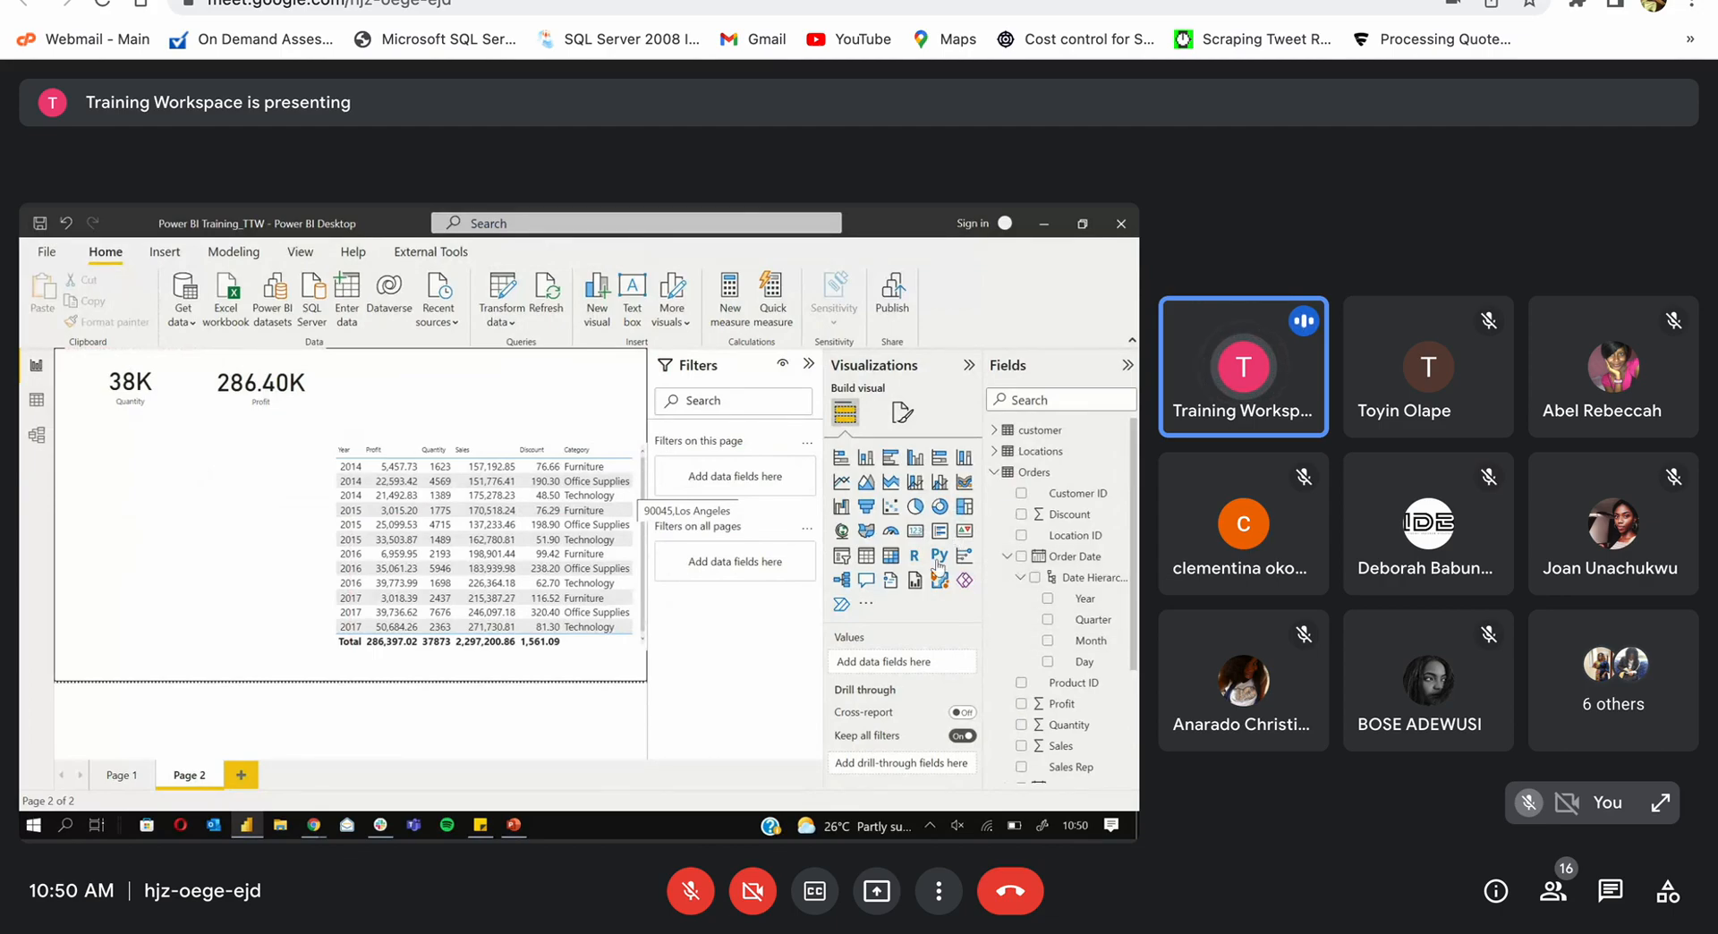
Step: Add a card showing total Sales (2.30M) and make it shorter
{"action": "left_click", "coordinate": [915, 530]}
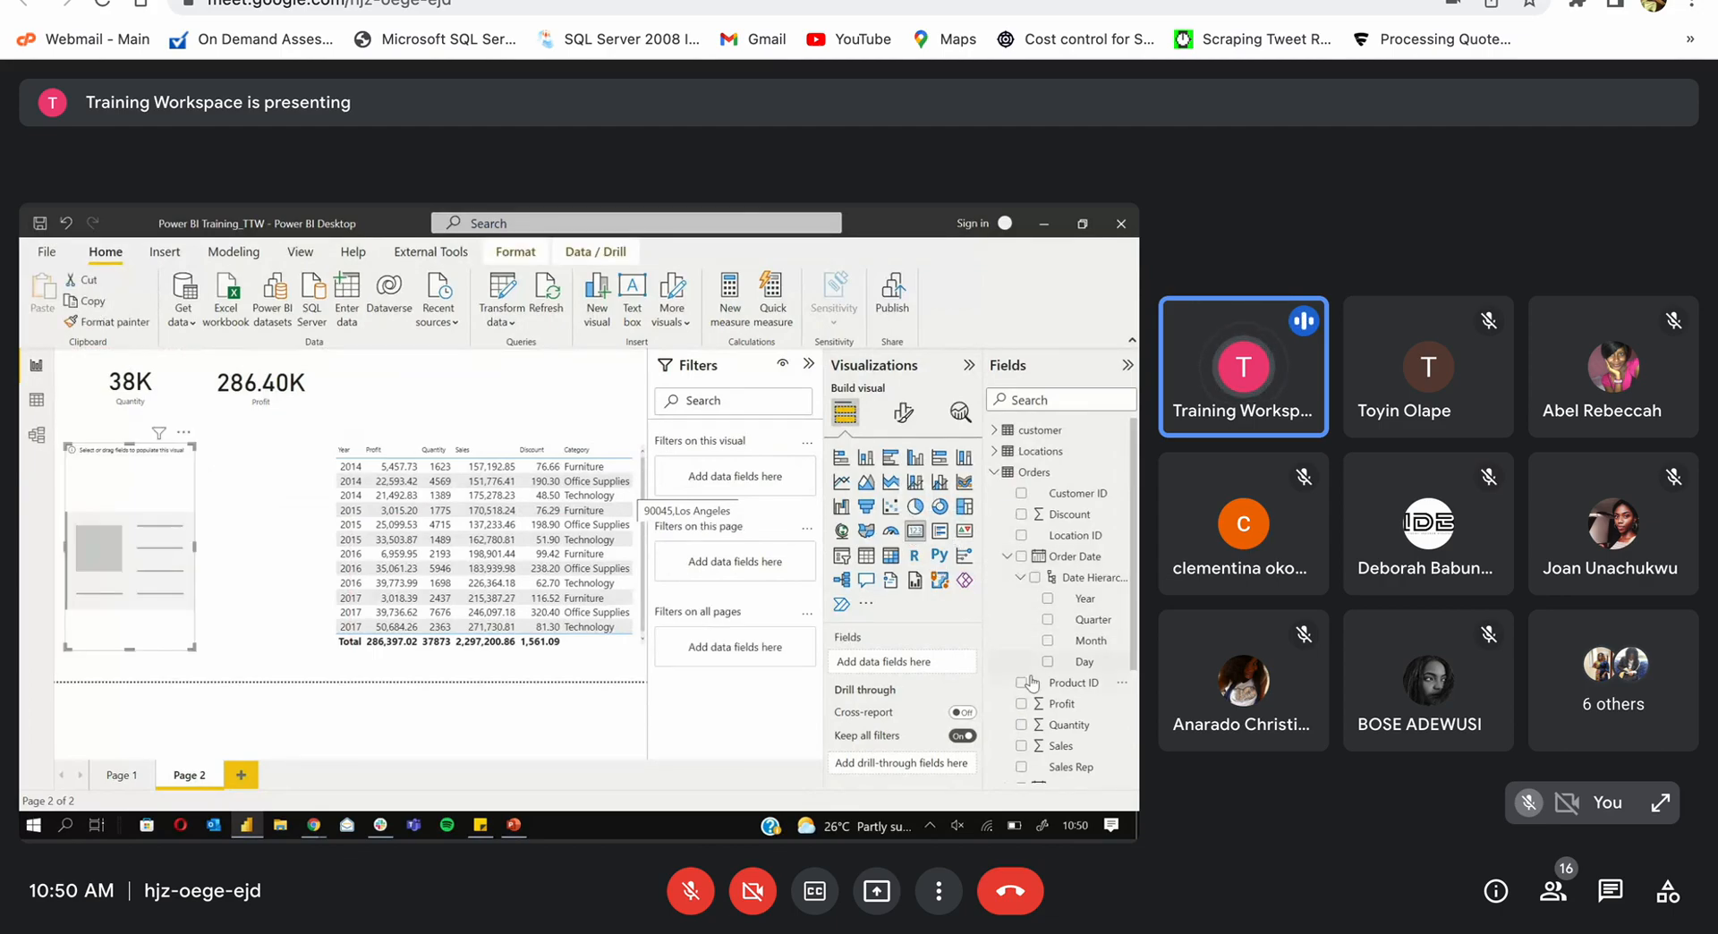
{"action": "left_click", "coordinate": [1021, 746]}
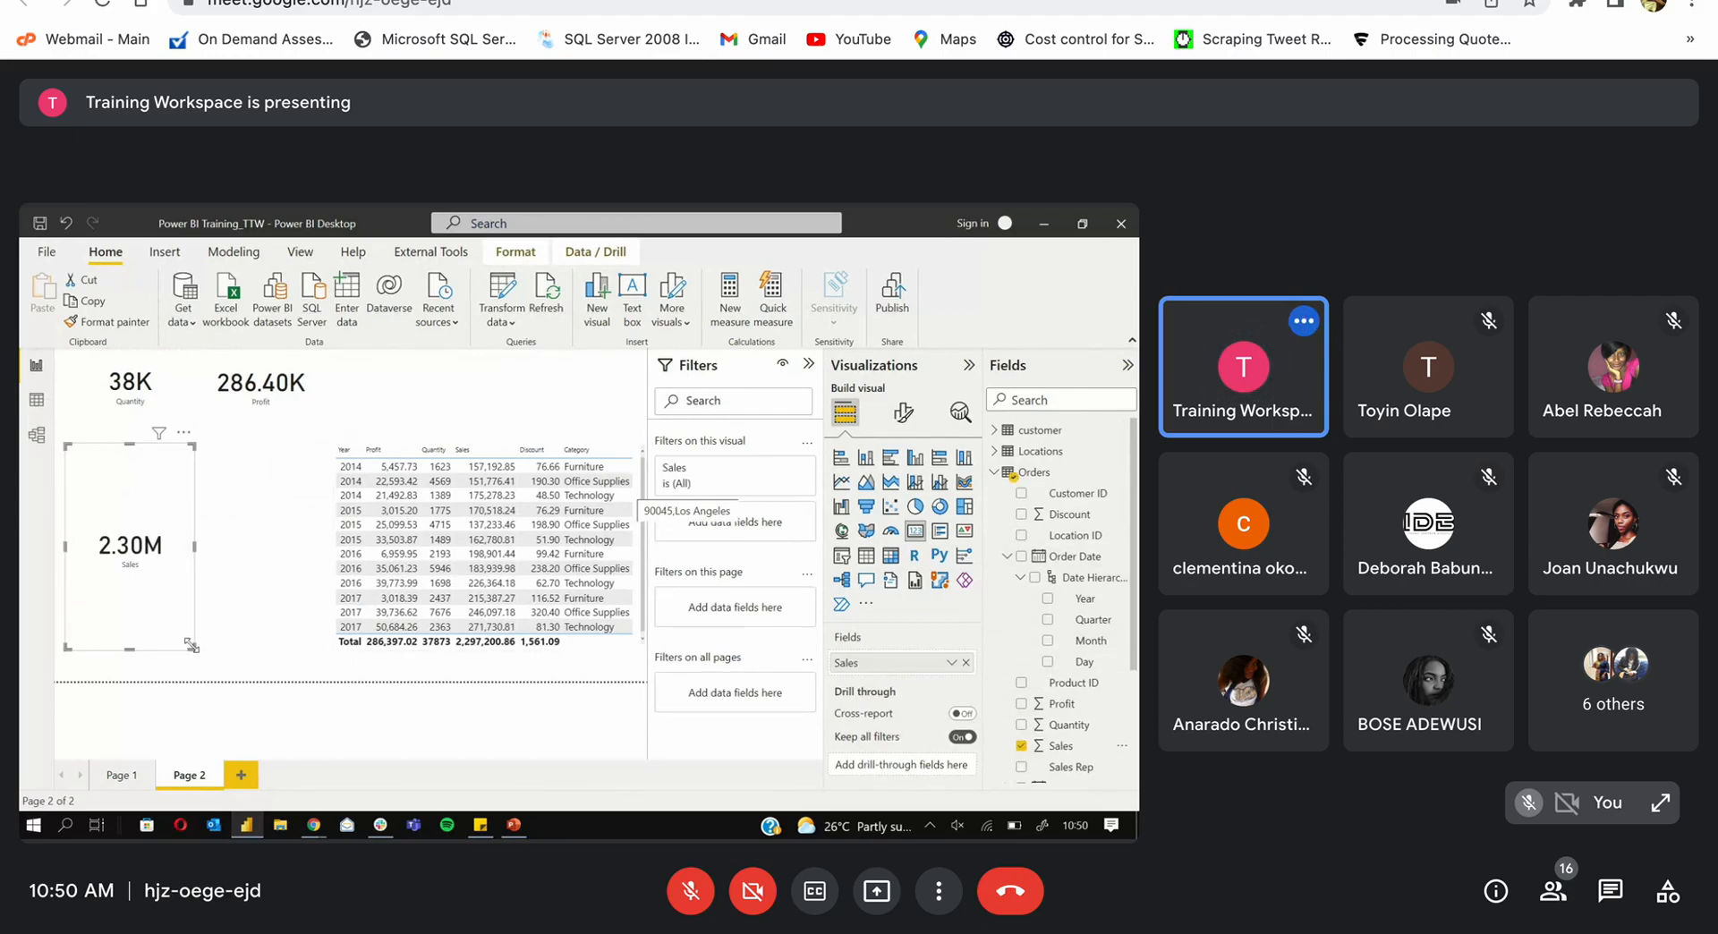
{"action": "left_click_drag", "start_coordinate": [191, 645], "coordinate": [623, 420]}
Step: Duplicate the Sales card into a 1.56K Discount card, resize it, and open the yearly table's format options
{"action": "key", "text": "ctrl+c"}
{"action": "key", "text": "ctrl+v"}
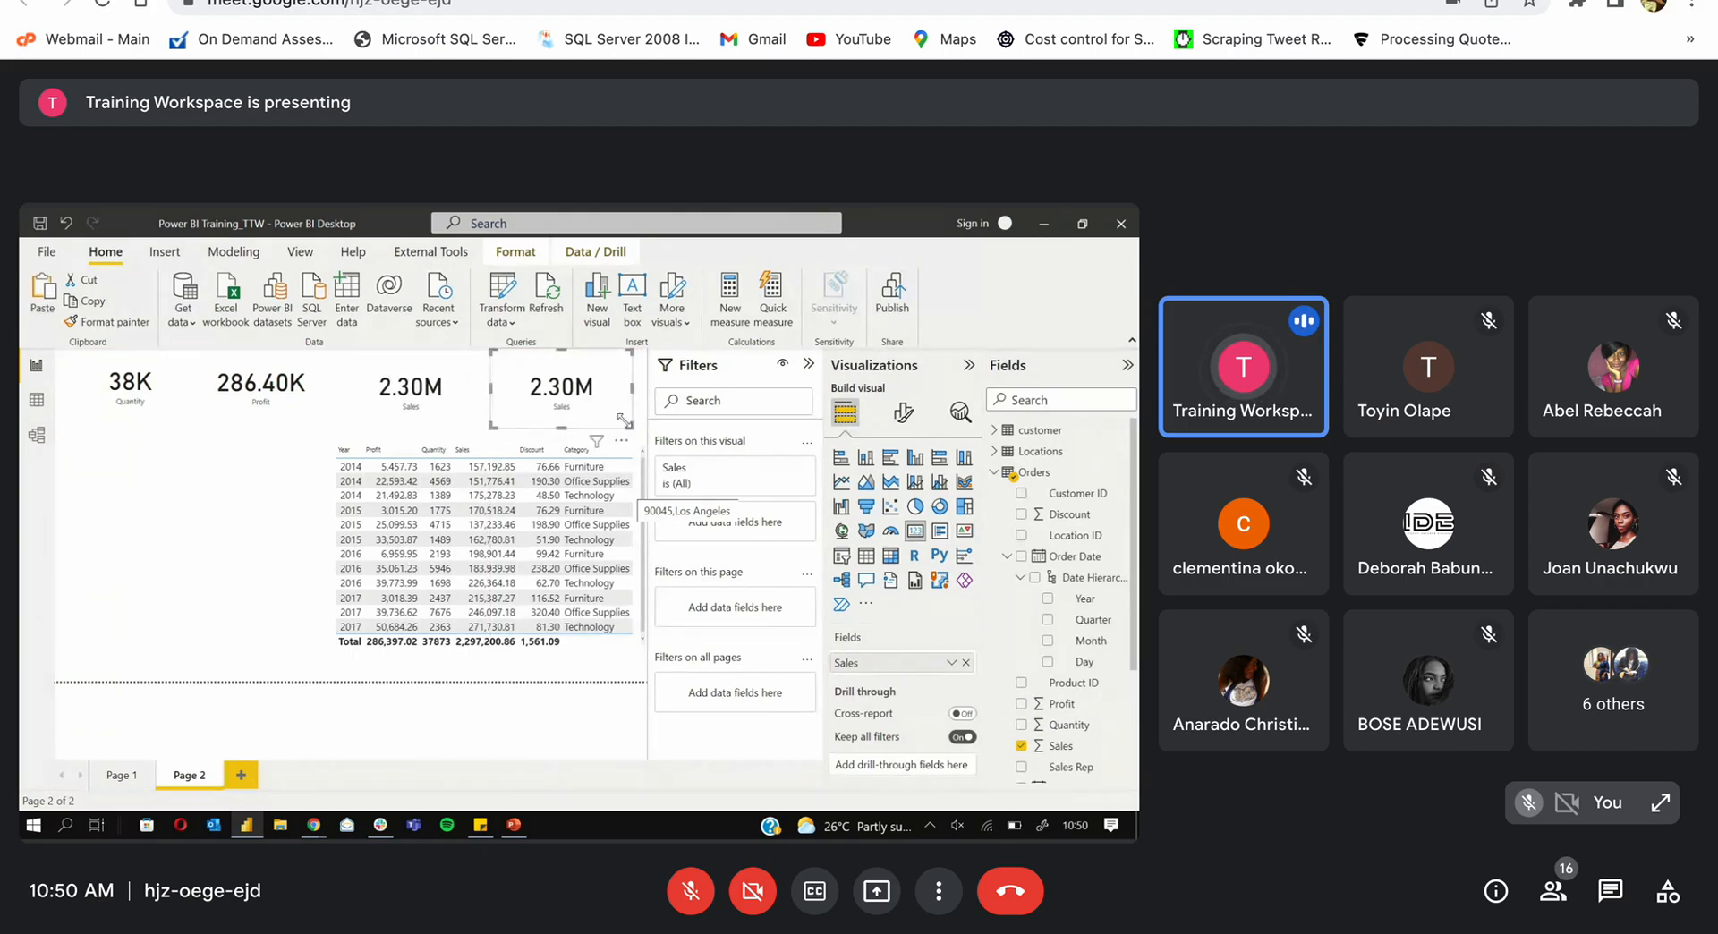
{"action": "left_click", "coordinate": [965, 663]}
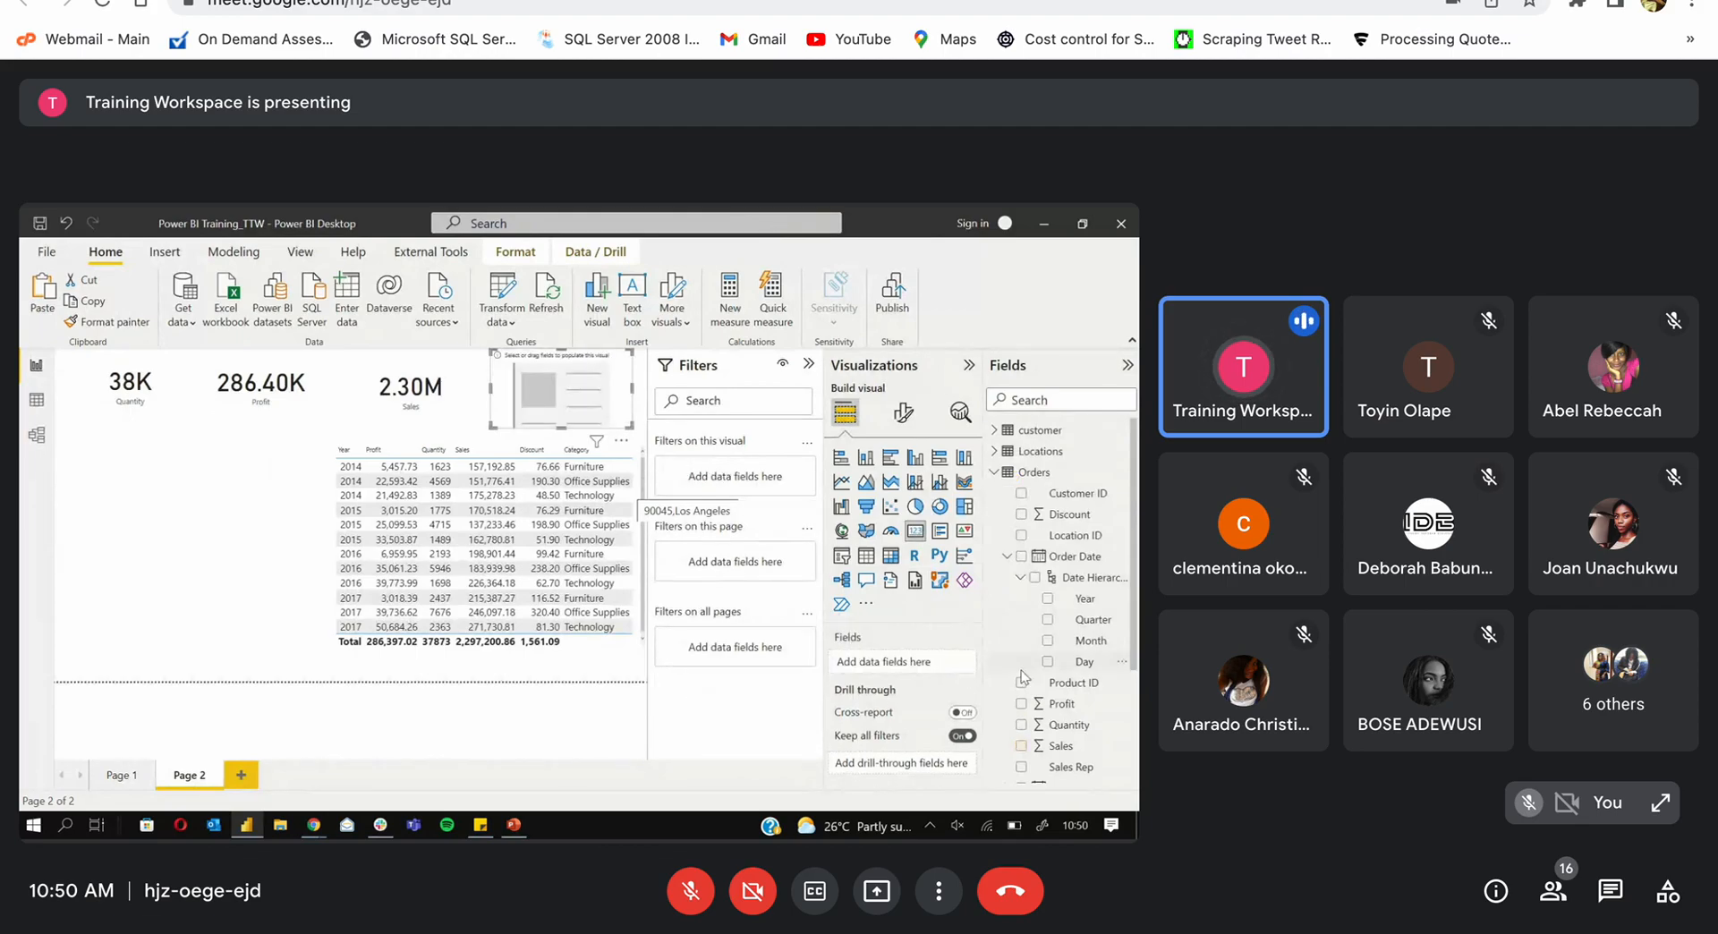
{"action": "left_click", "coordinate": [1019, 517]}
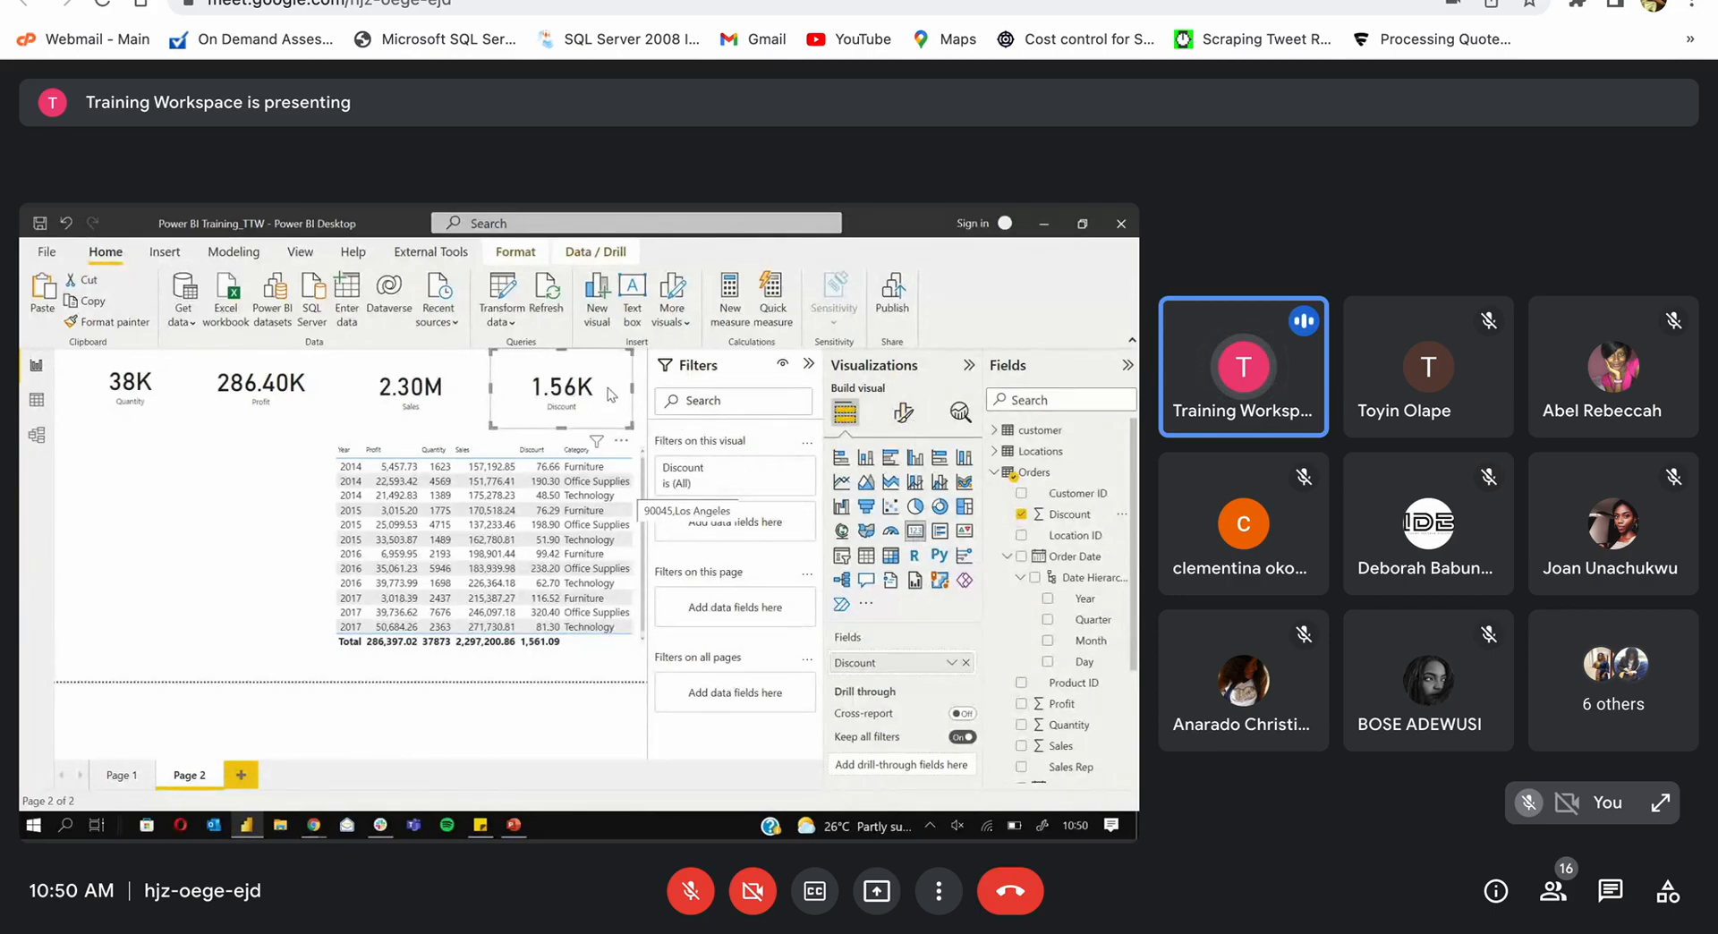
{"action": "left_click_drag", "start_coordinate": [629, 424], "coordinate": [624, 400]}
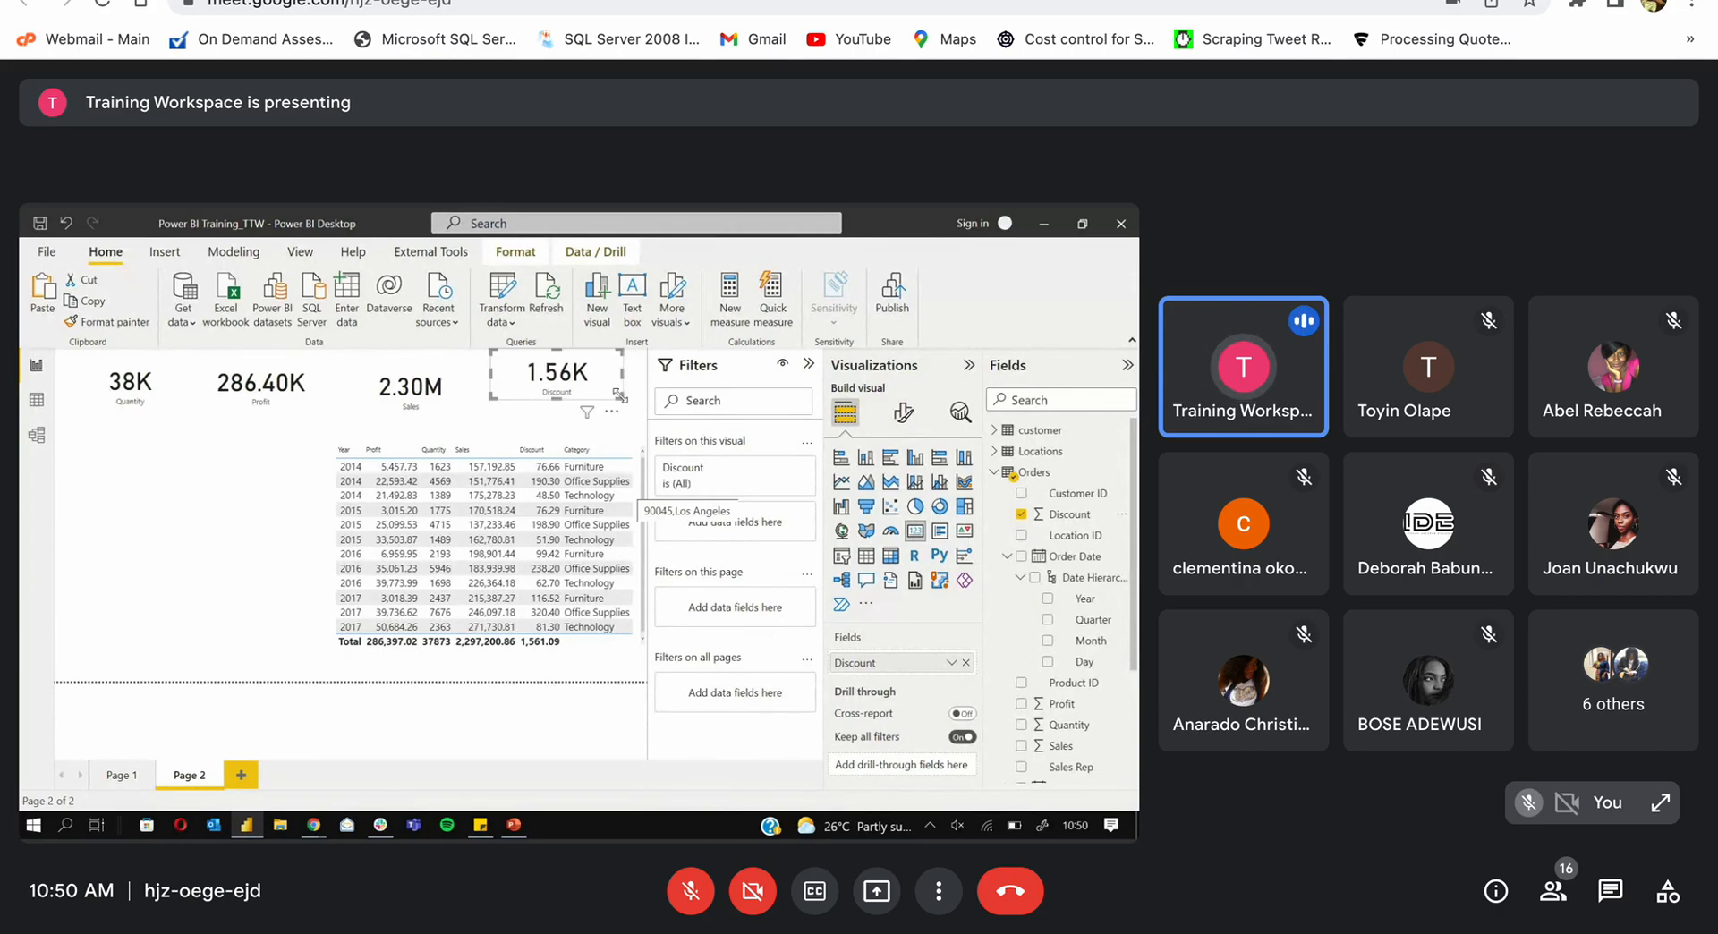
{"action": "left_click", "coordinate": [598, 650]}
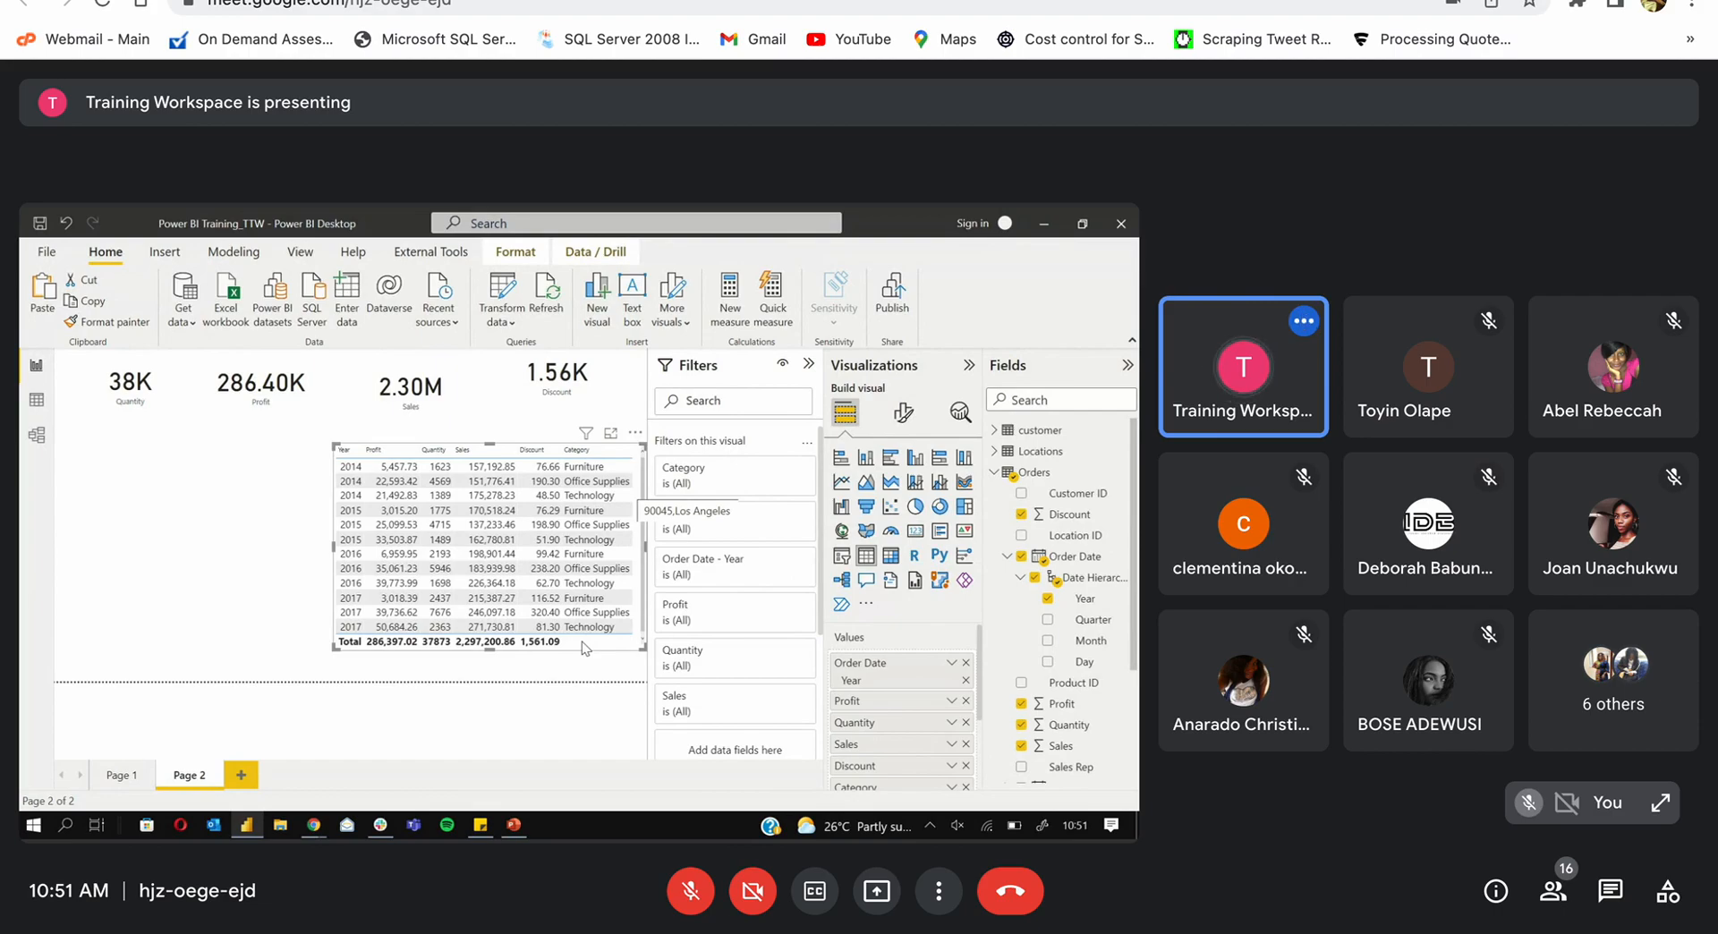
{"action": "left_click", "coordinate": [902, 421]}
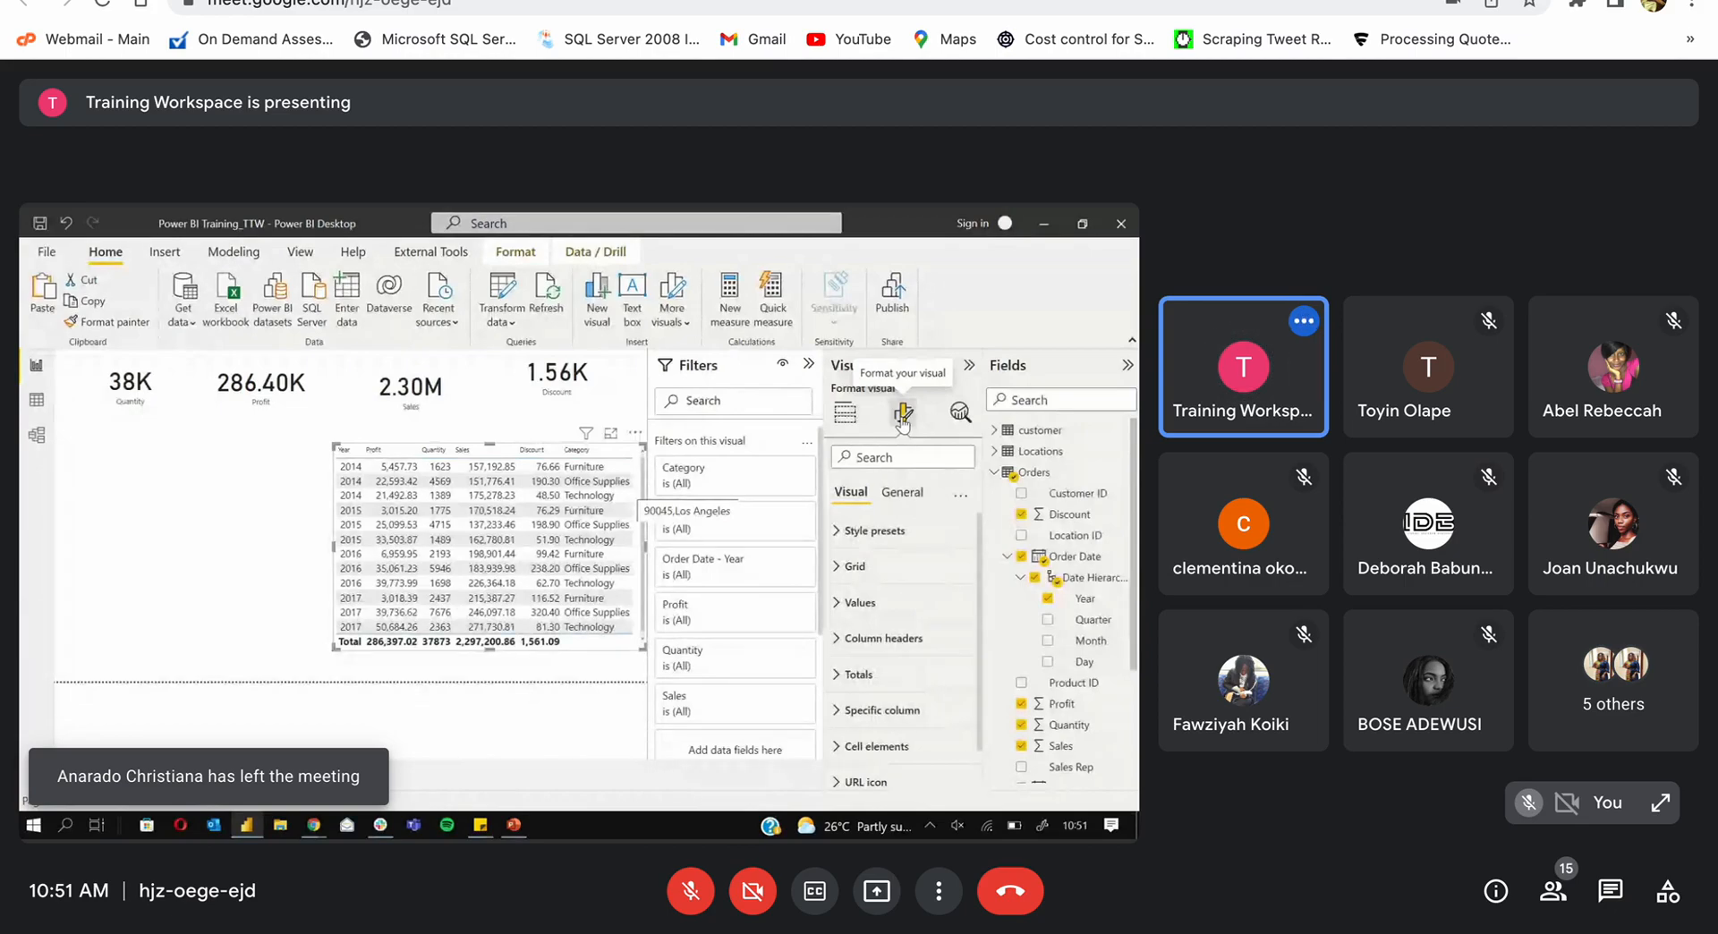
Step: Color the table's horizontal gridlines purple and thicken them to width 5
{"action": "left_click", "coordinate": [834, 575]}
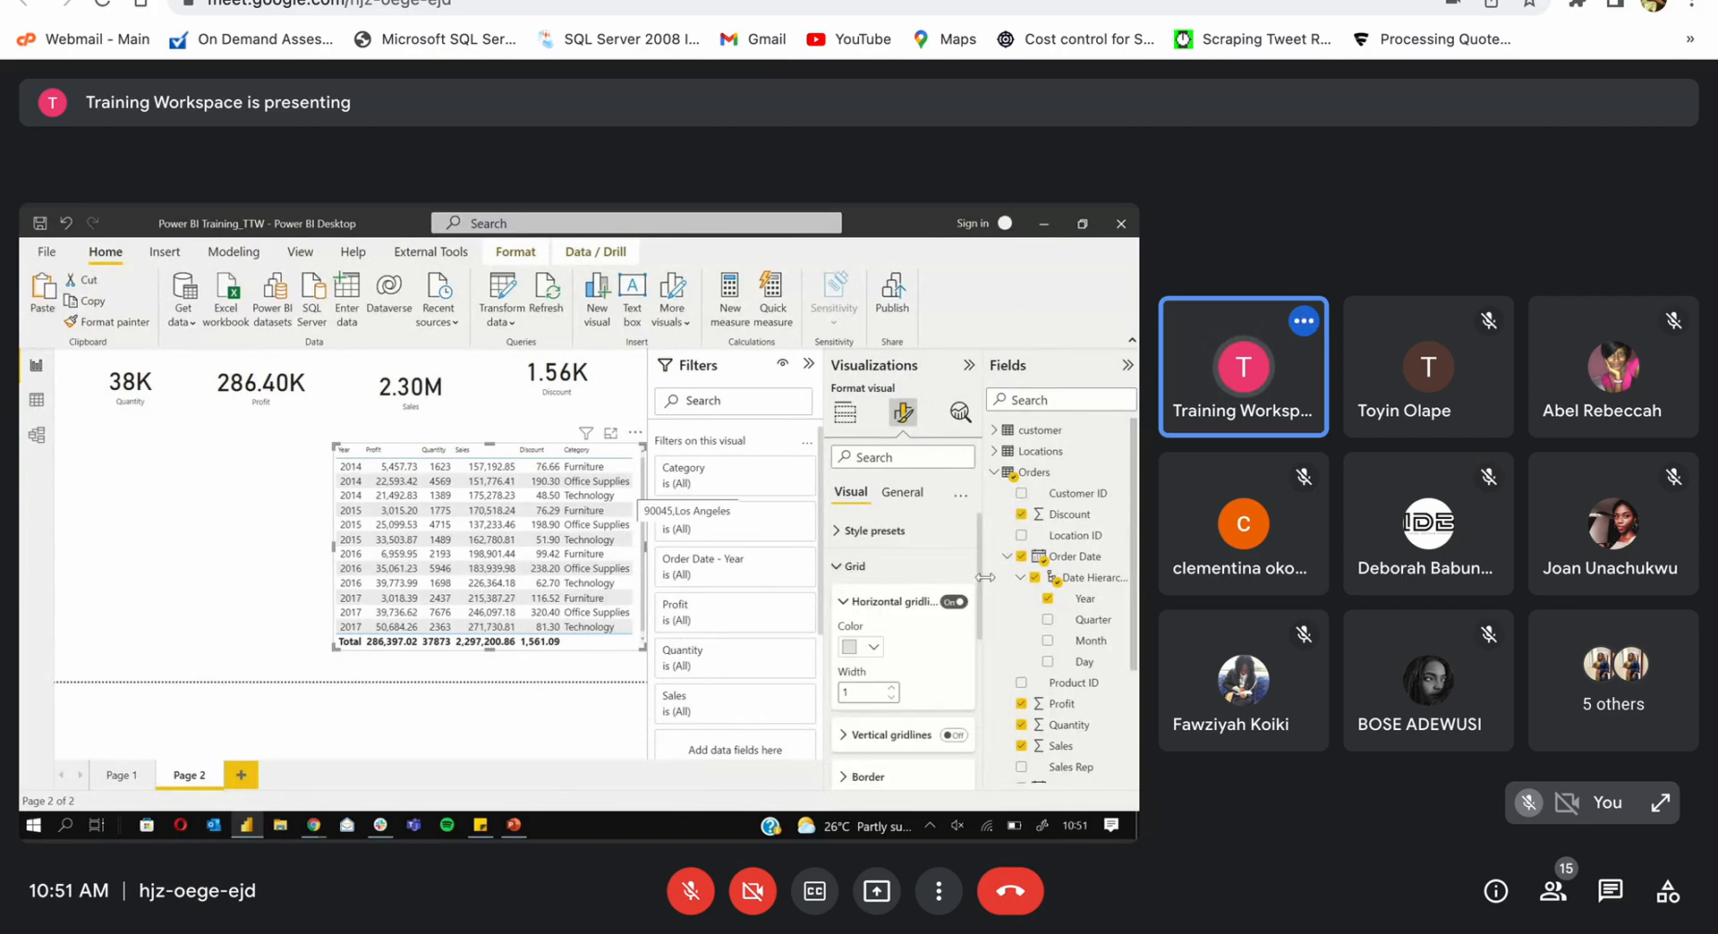
{"action": "left_click", "coordinate": [874, 647]}
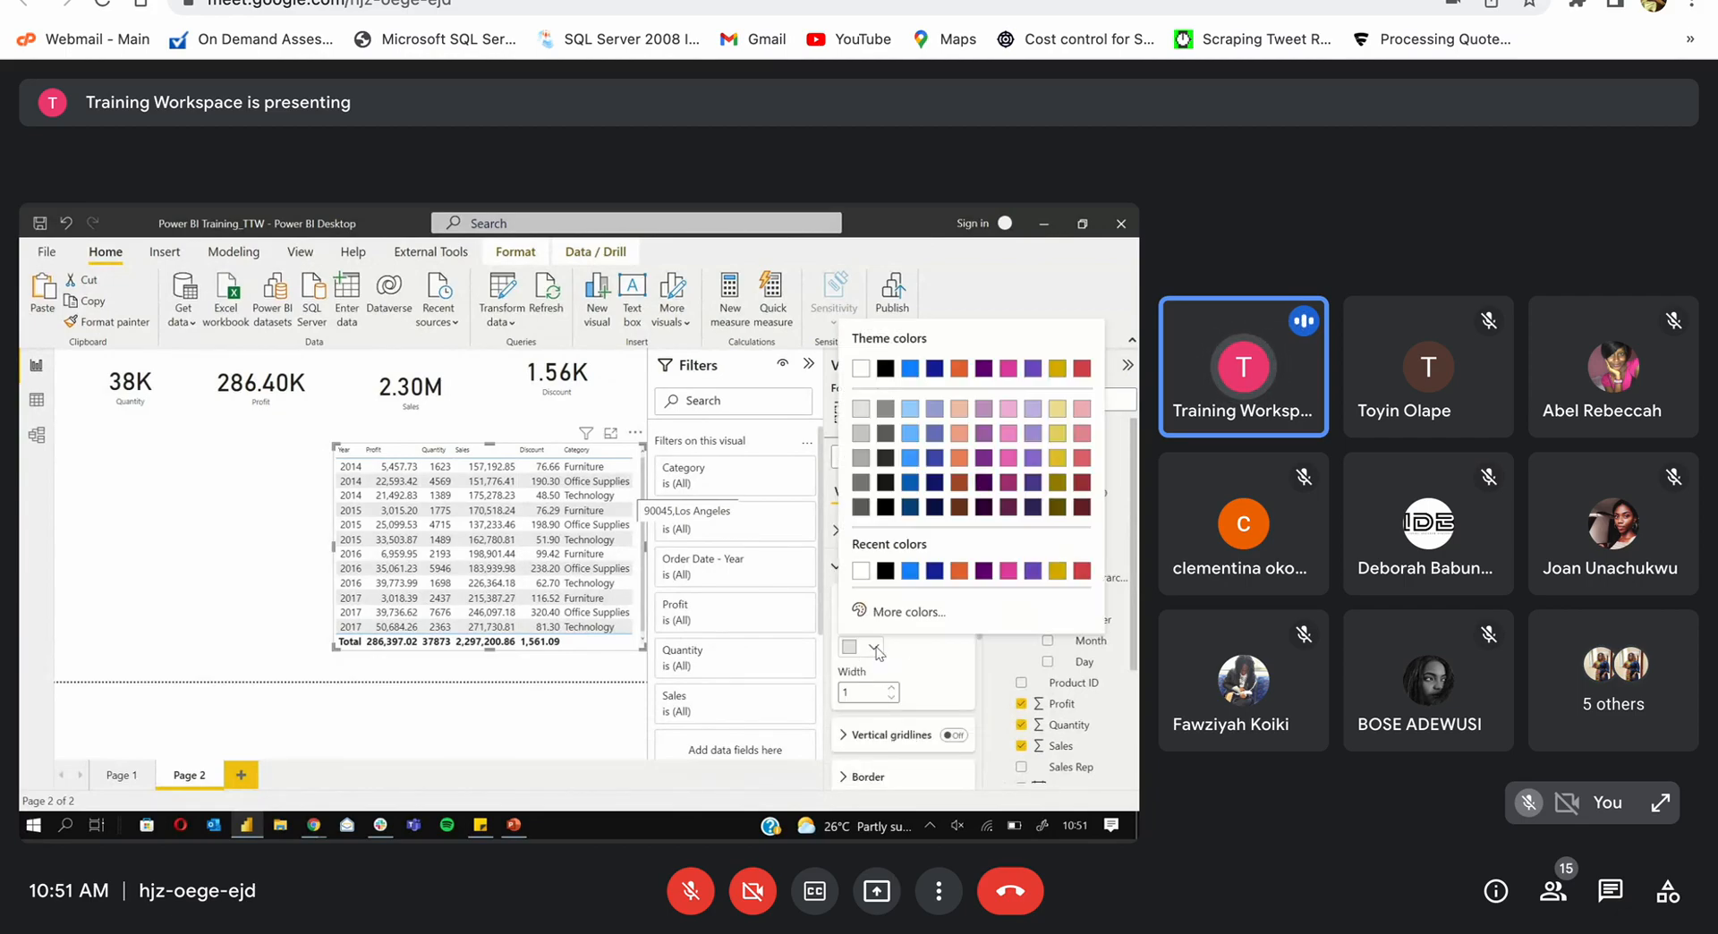
{"action": "left_click", "coordinate": [910, 573]}
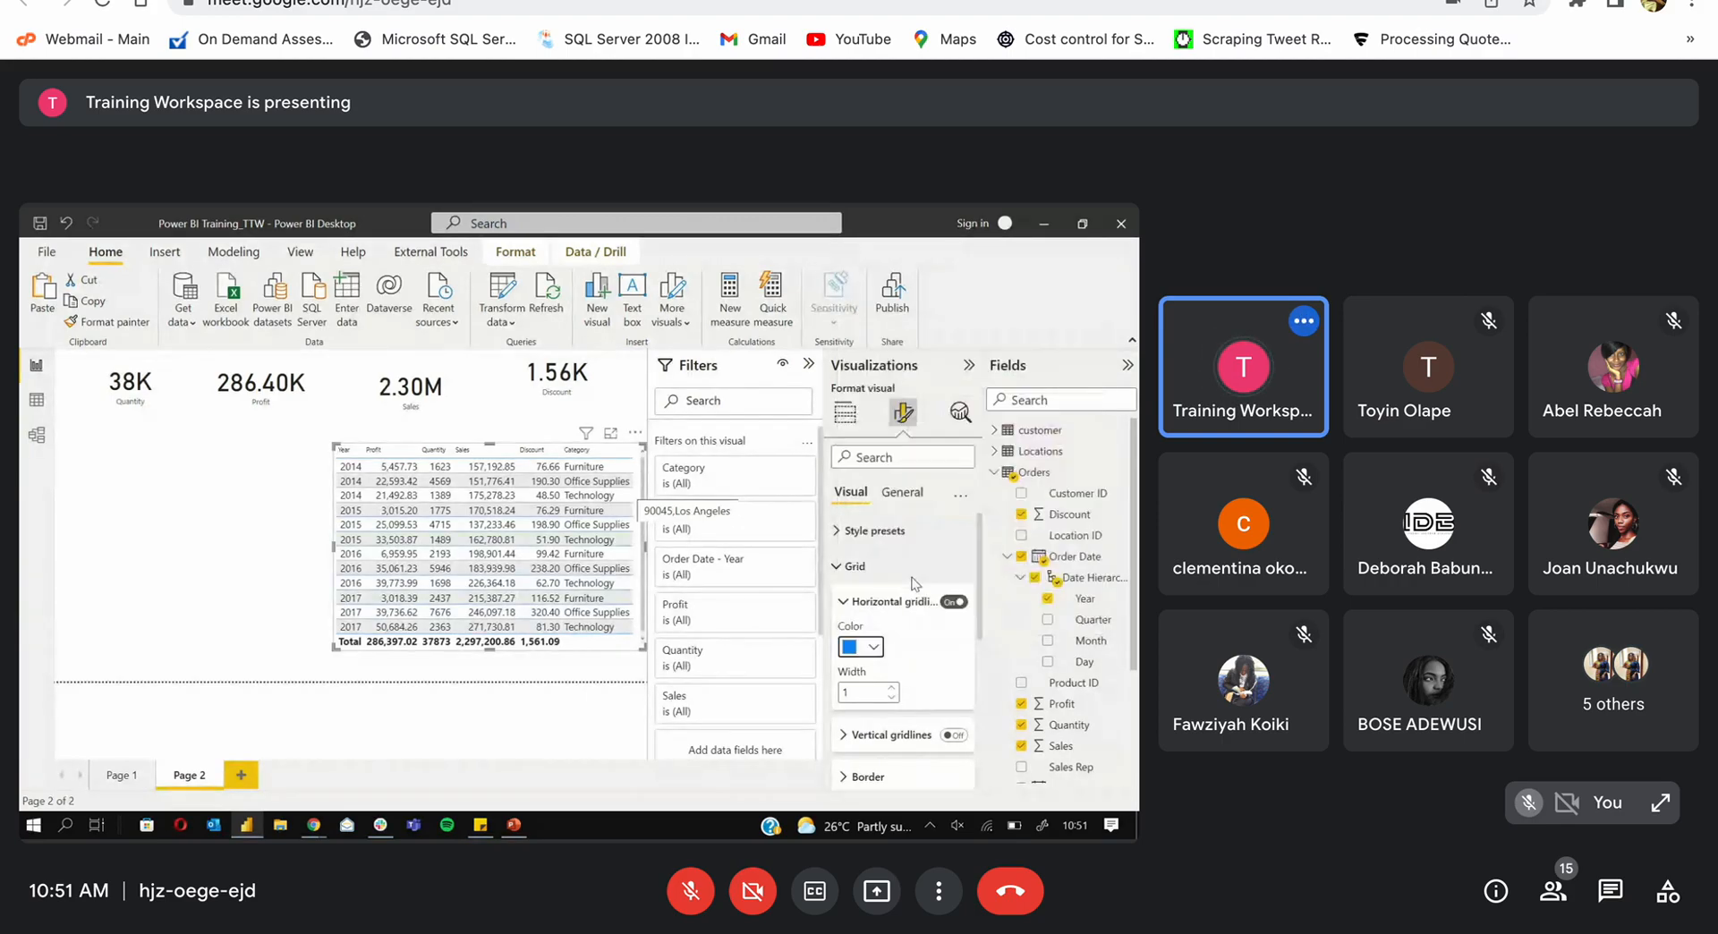
{"action": "left_click", "coordinate": [874, 648]}
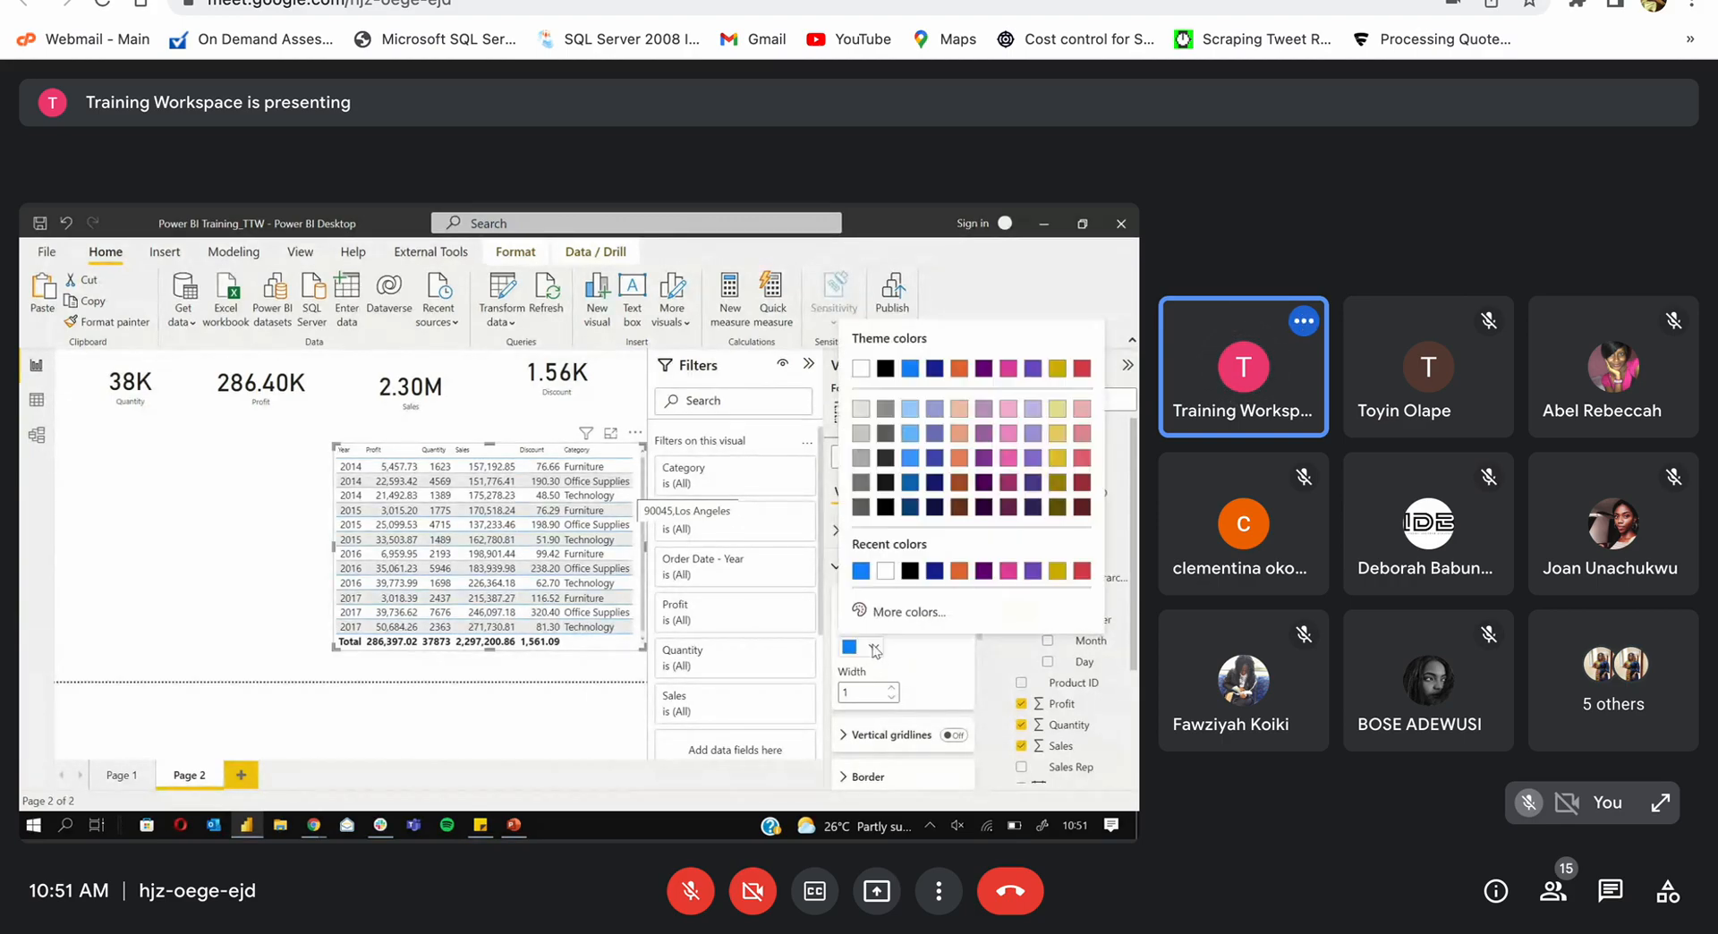
{"action": "left_click", "coordinate": [982, 580]}
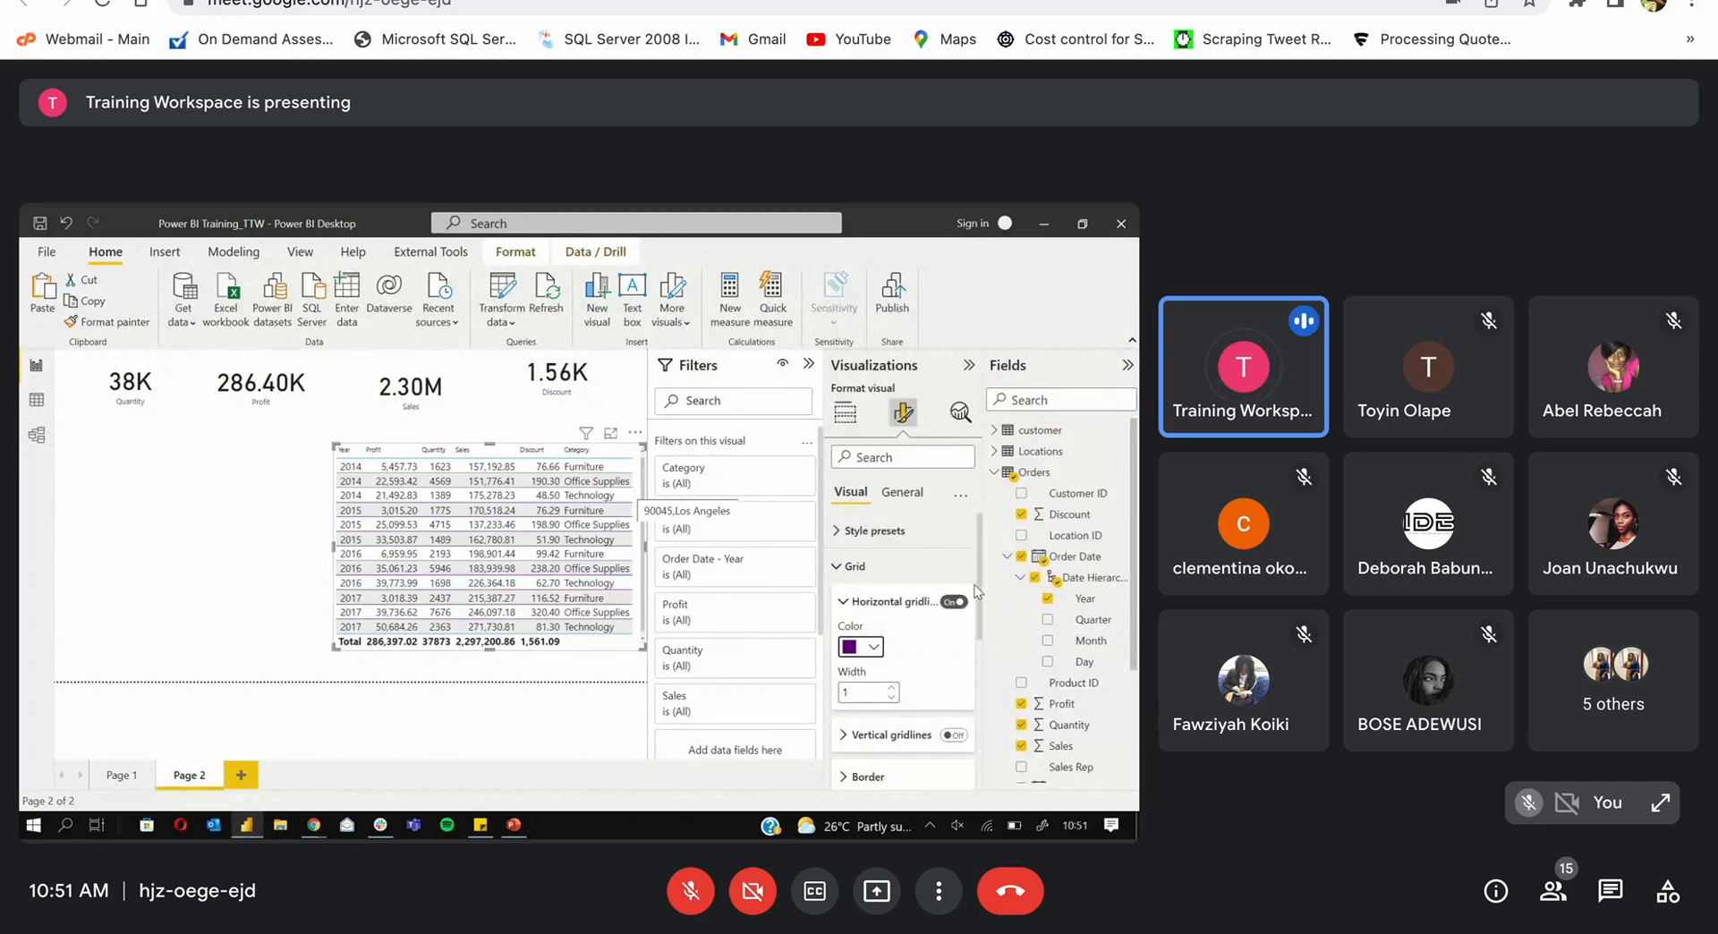
{"action": "left_click", "coordinate": [891, 688]}
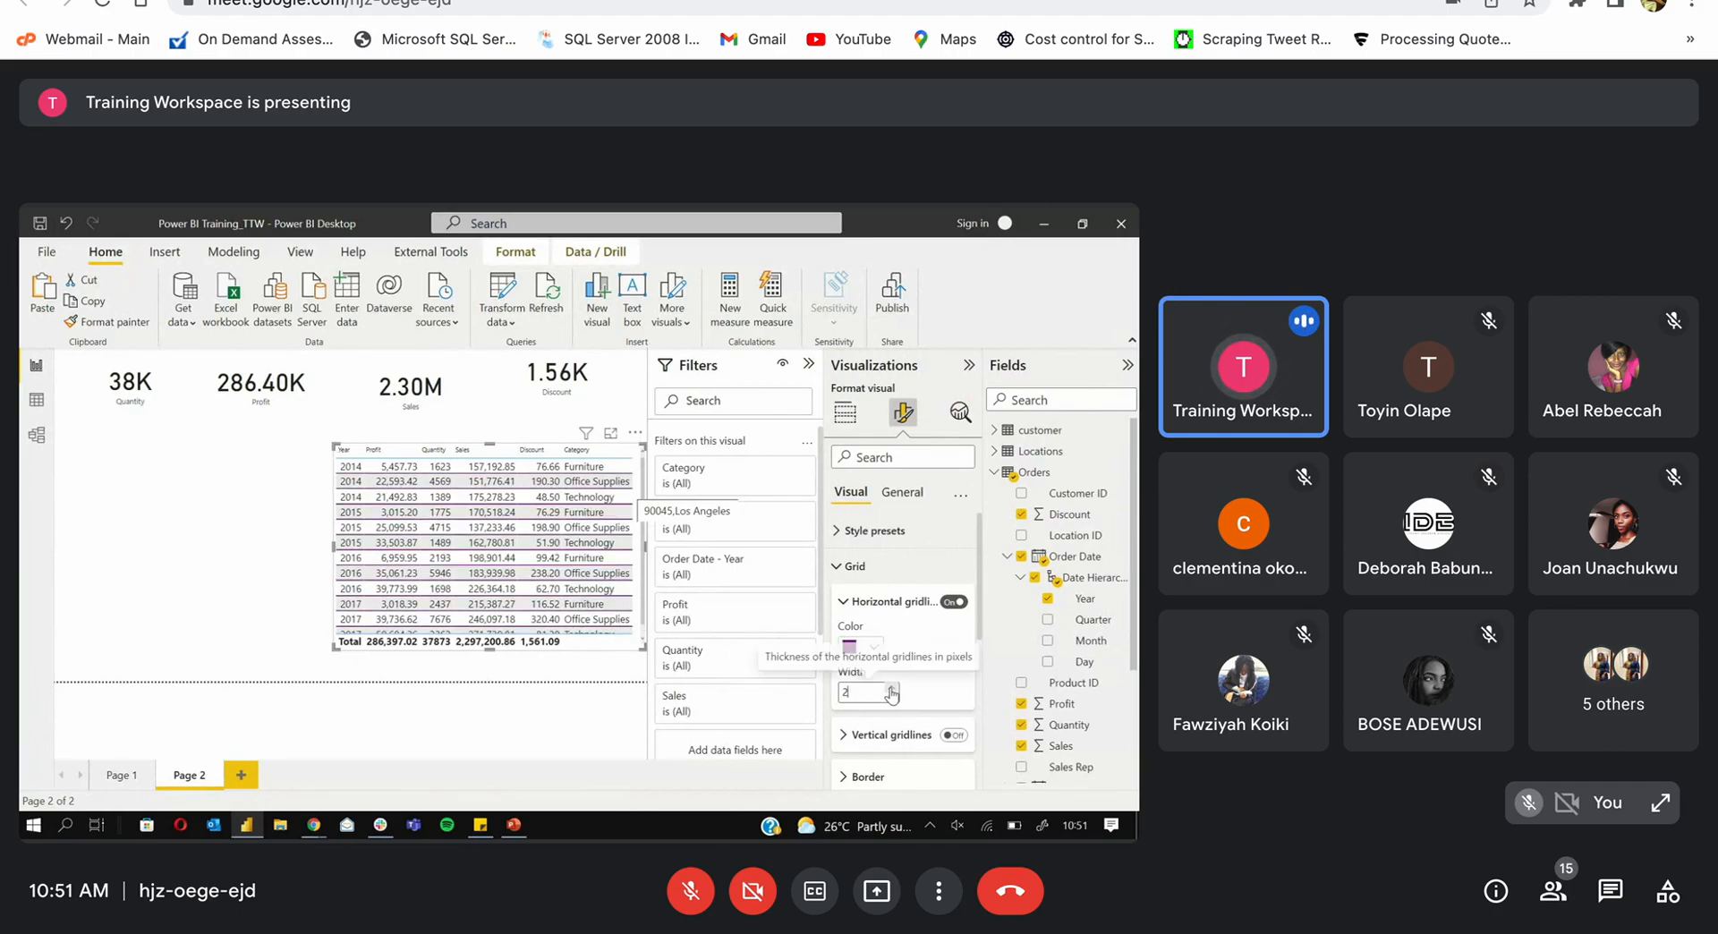
{"action": "left_click", "coordinate": [891, 689]}
{"action": "left_click", "coordinate": [891, 689]}
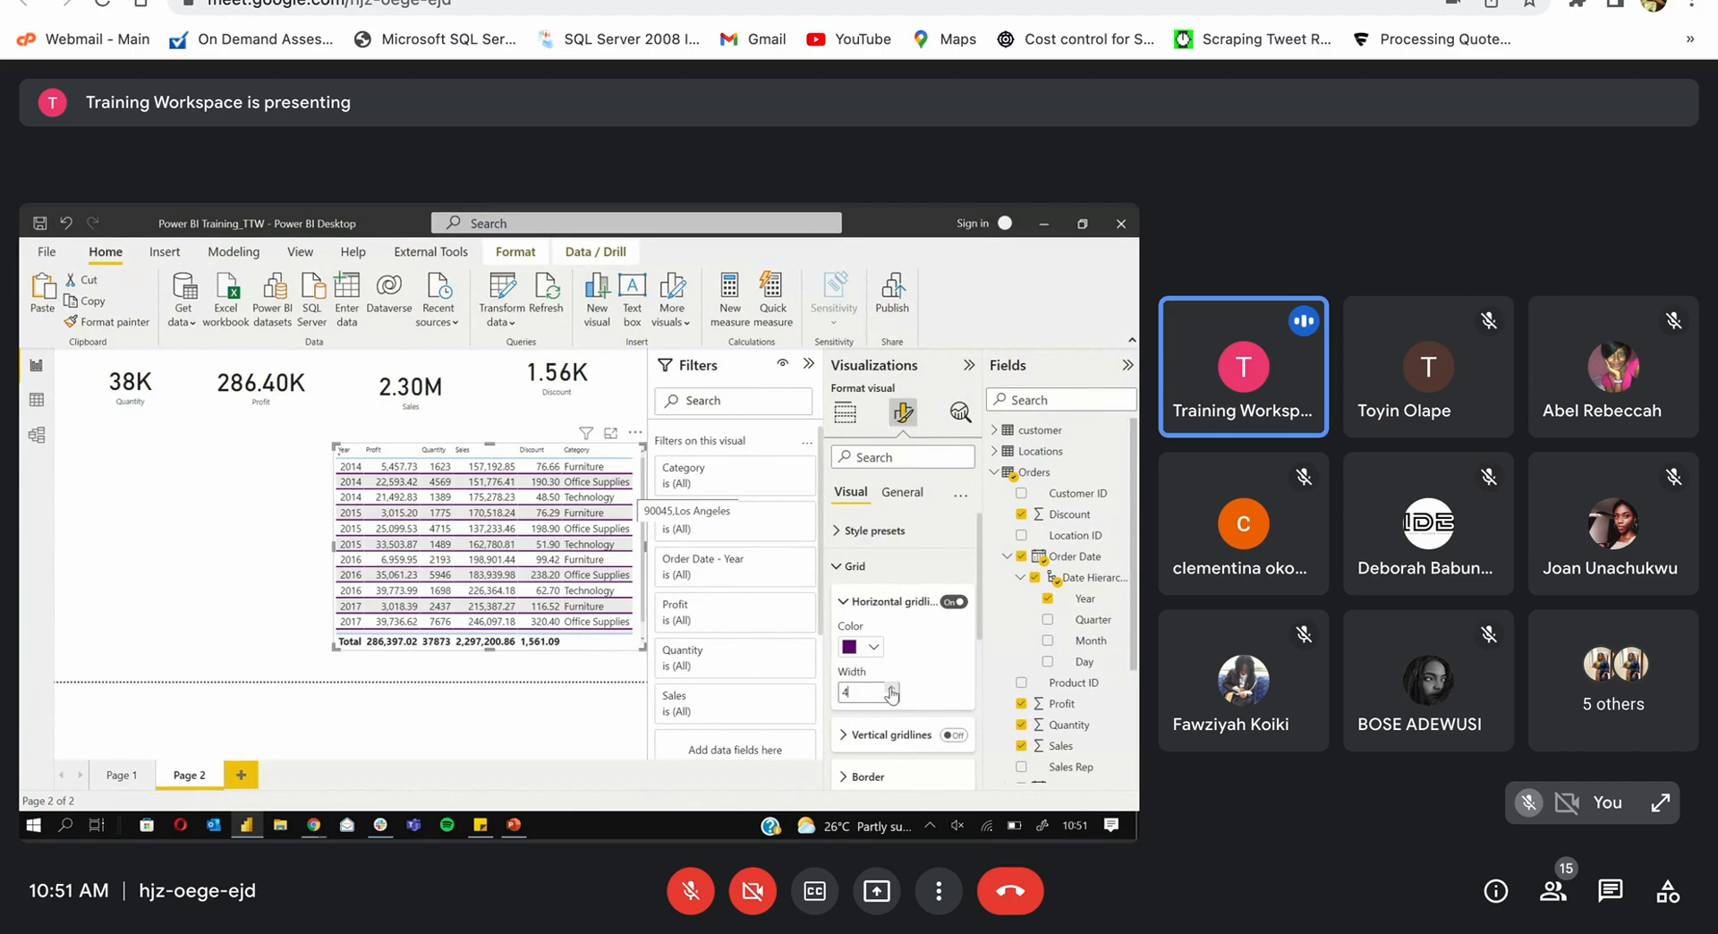
{"action": "left_click", "coordinate": [891, 689]}
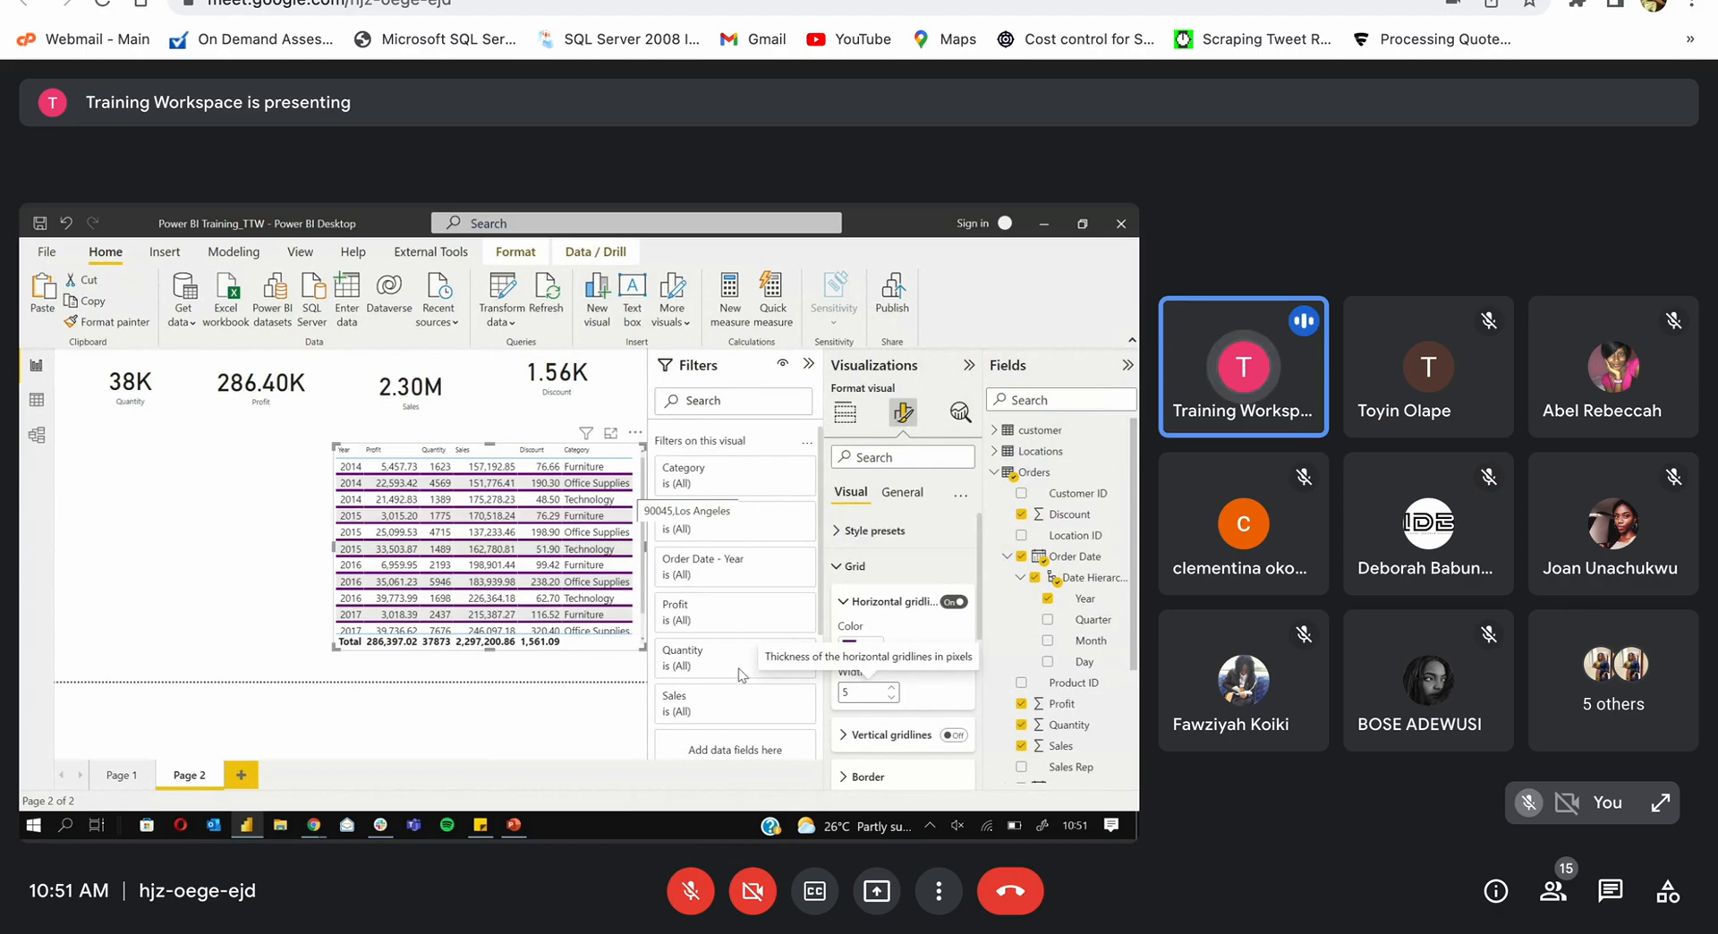
Step: Enlarge the table, then set the horizontal gridline width to 0 to remove them
{"action": "left_click_drag", "start_coordinate": [335, 648], "coordinate": [229, 680]}
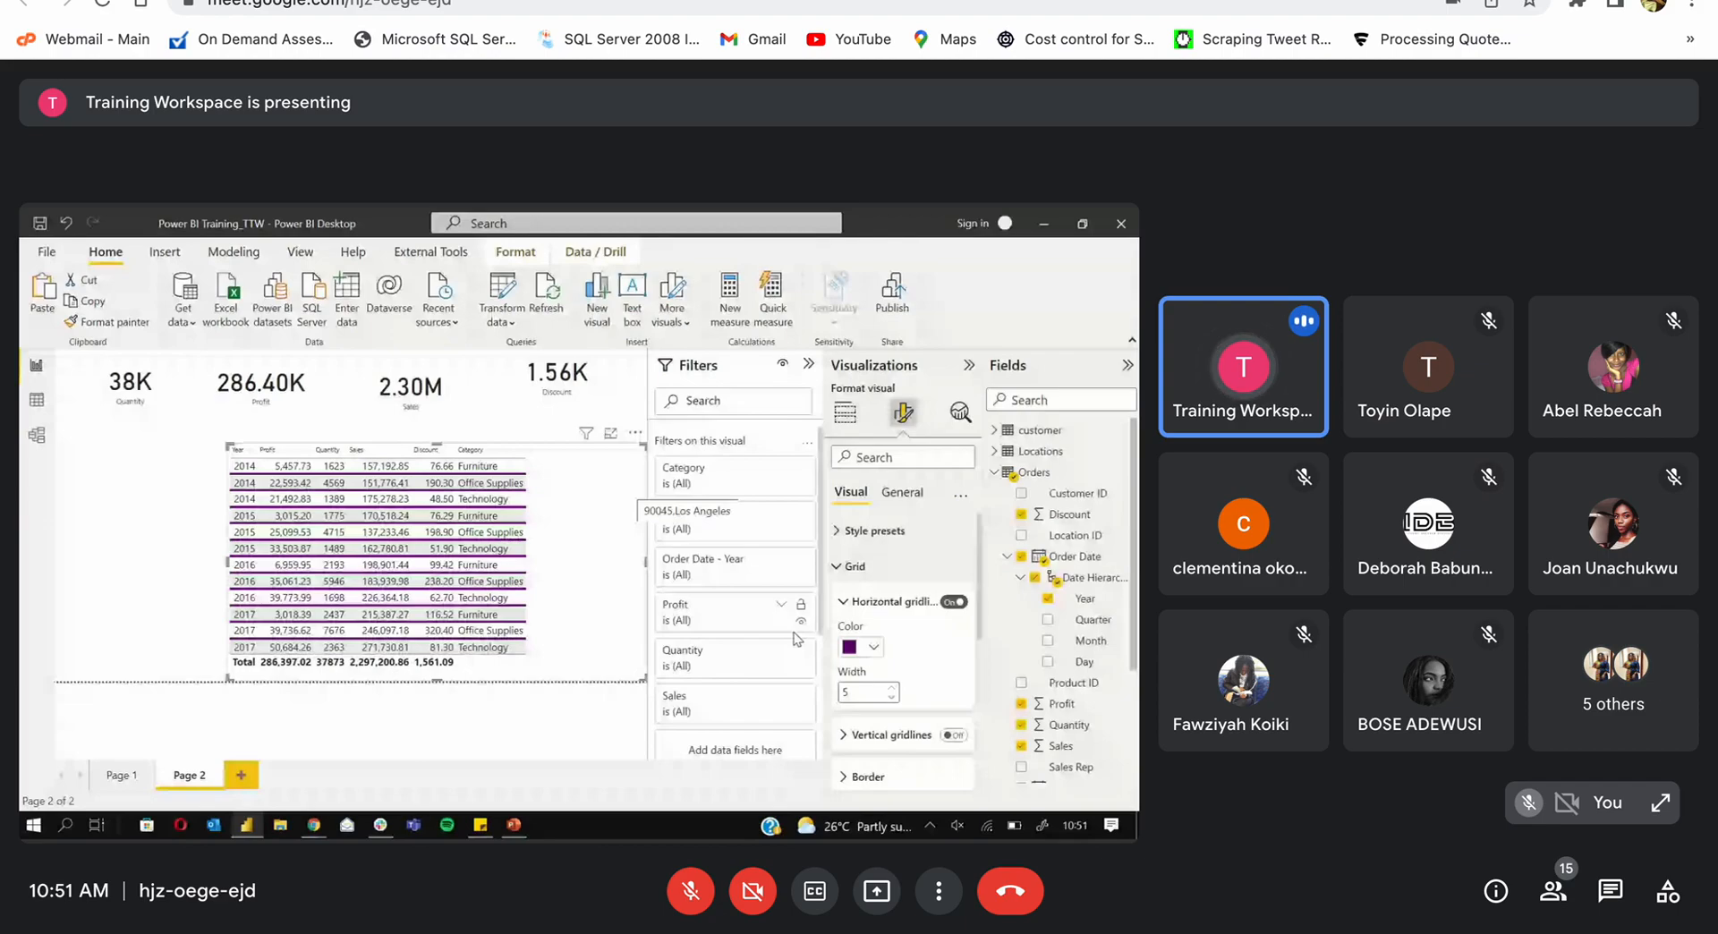
{"action": "left_click", "coordinate": [892, 688]}
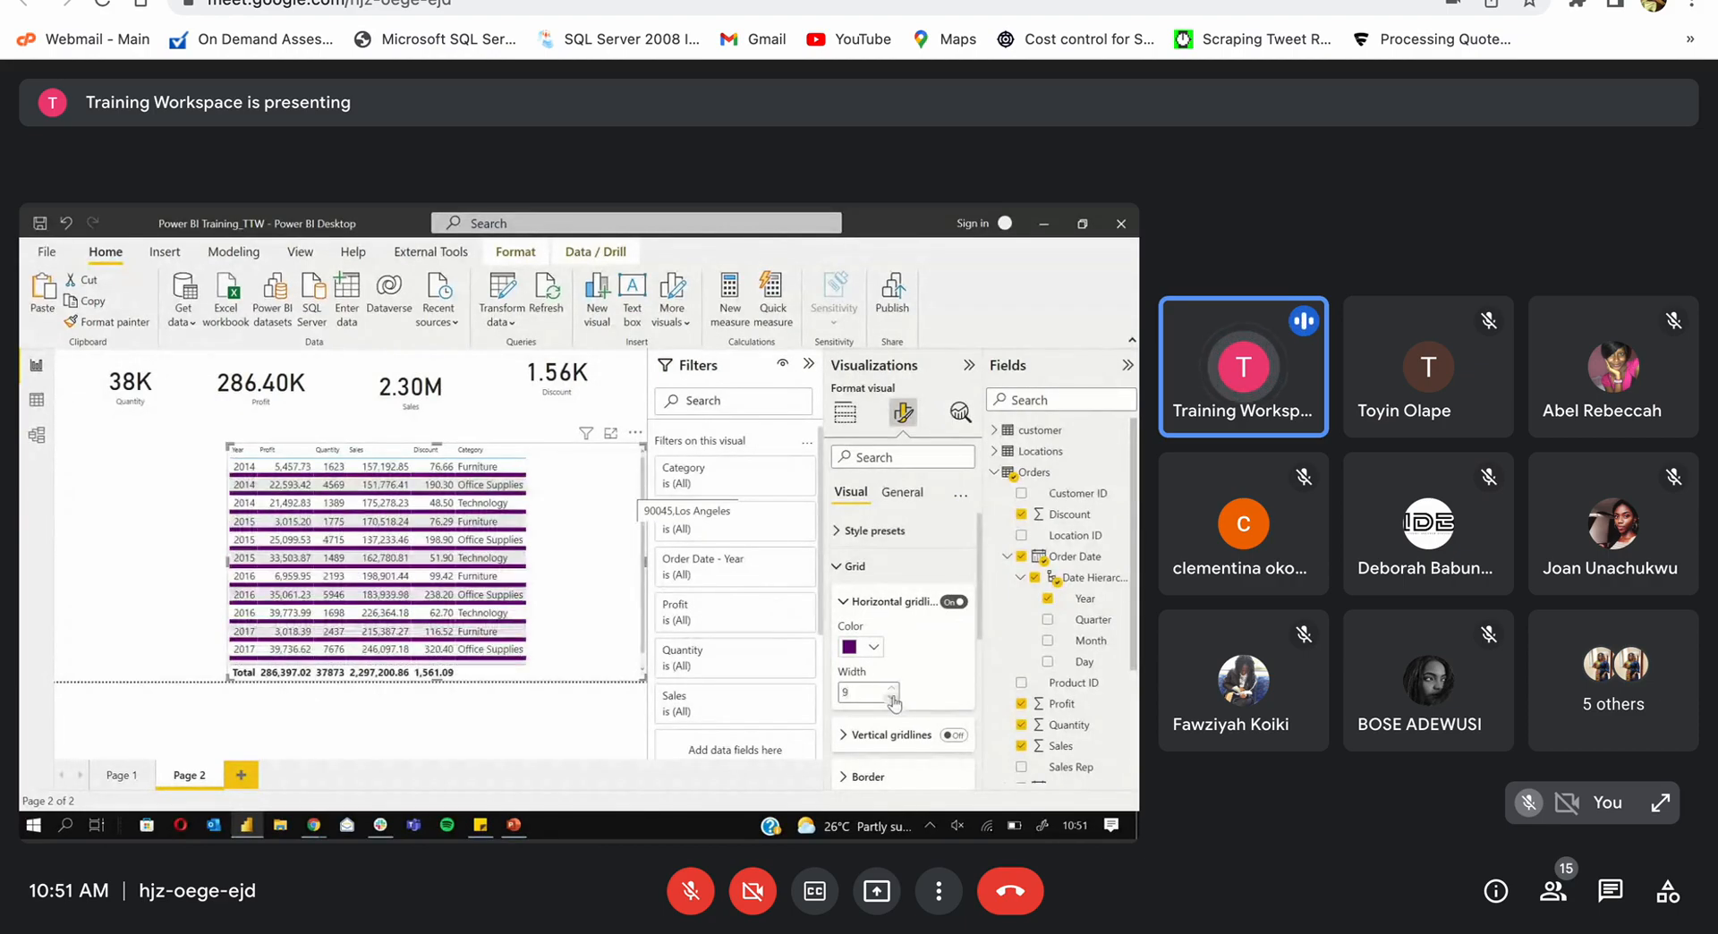
{"action": "left_click", "coordinate": [892, 700]}
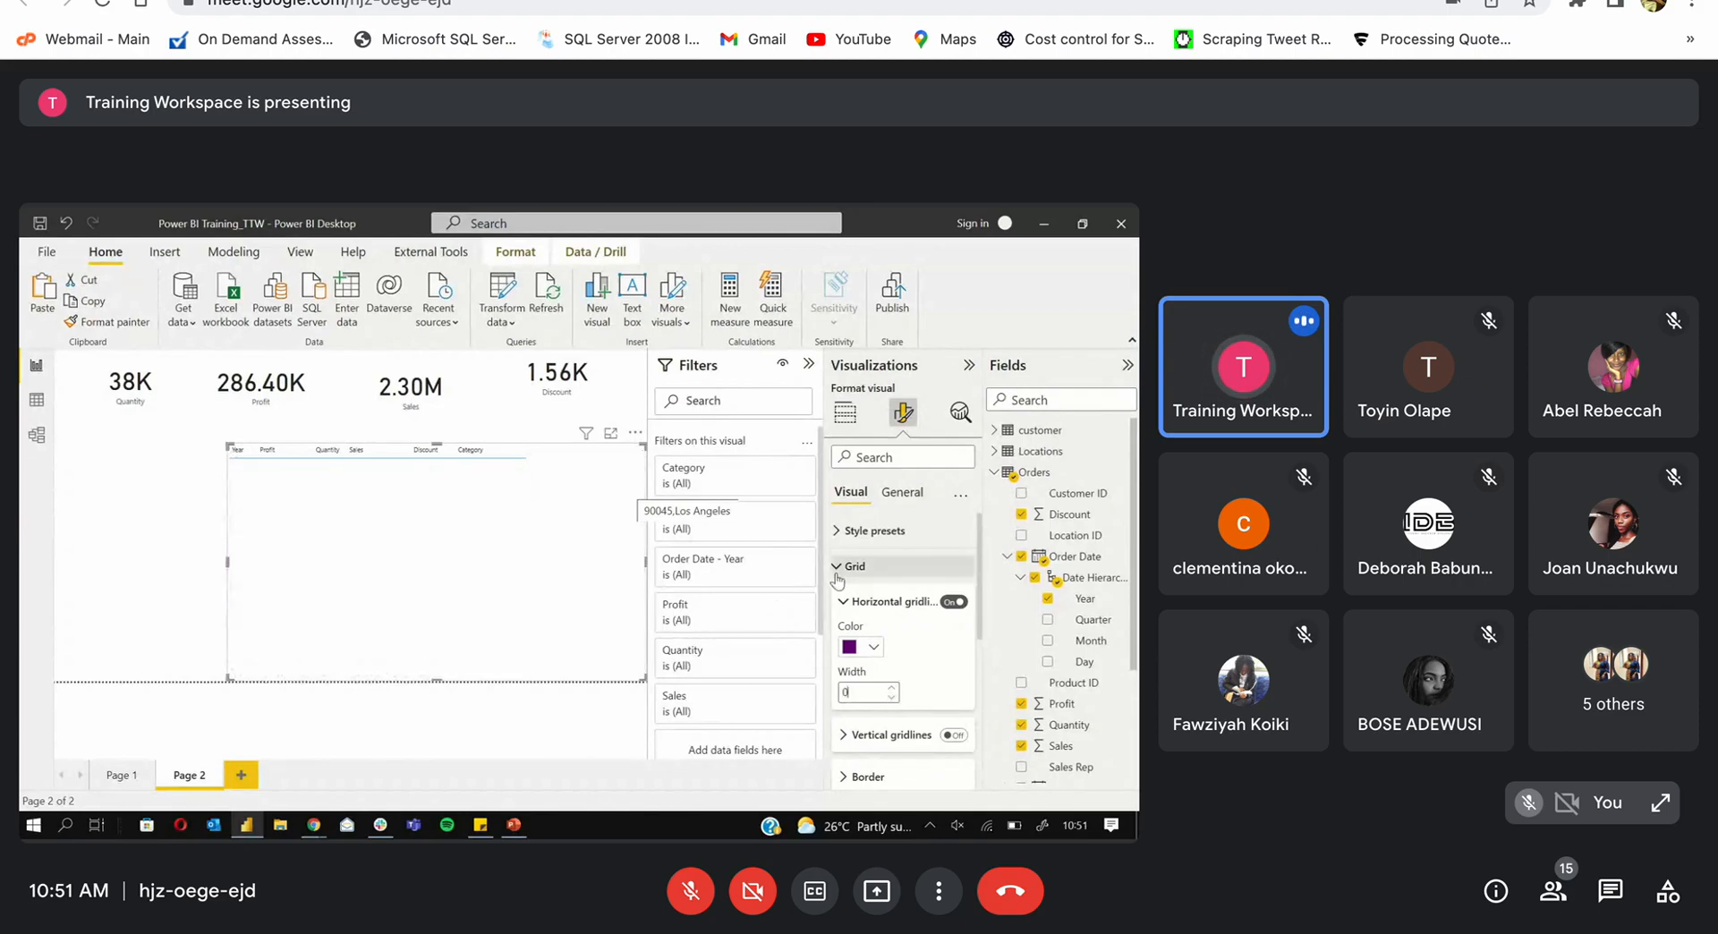
{"action": "left_click", "coordinate": [837, 573]}
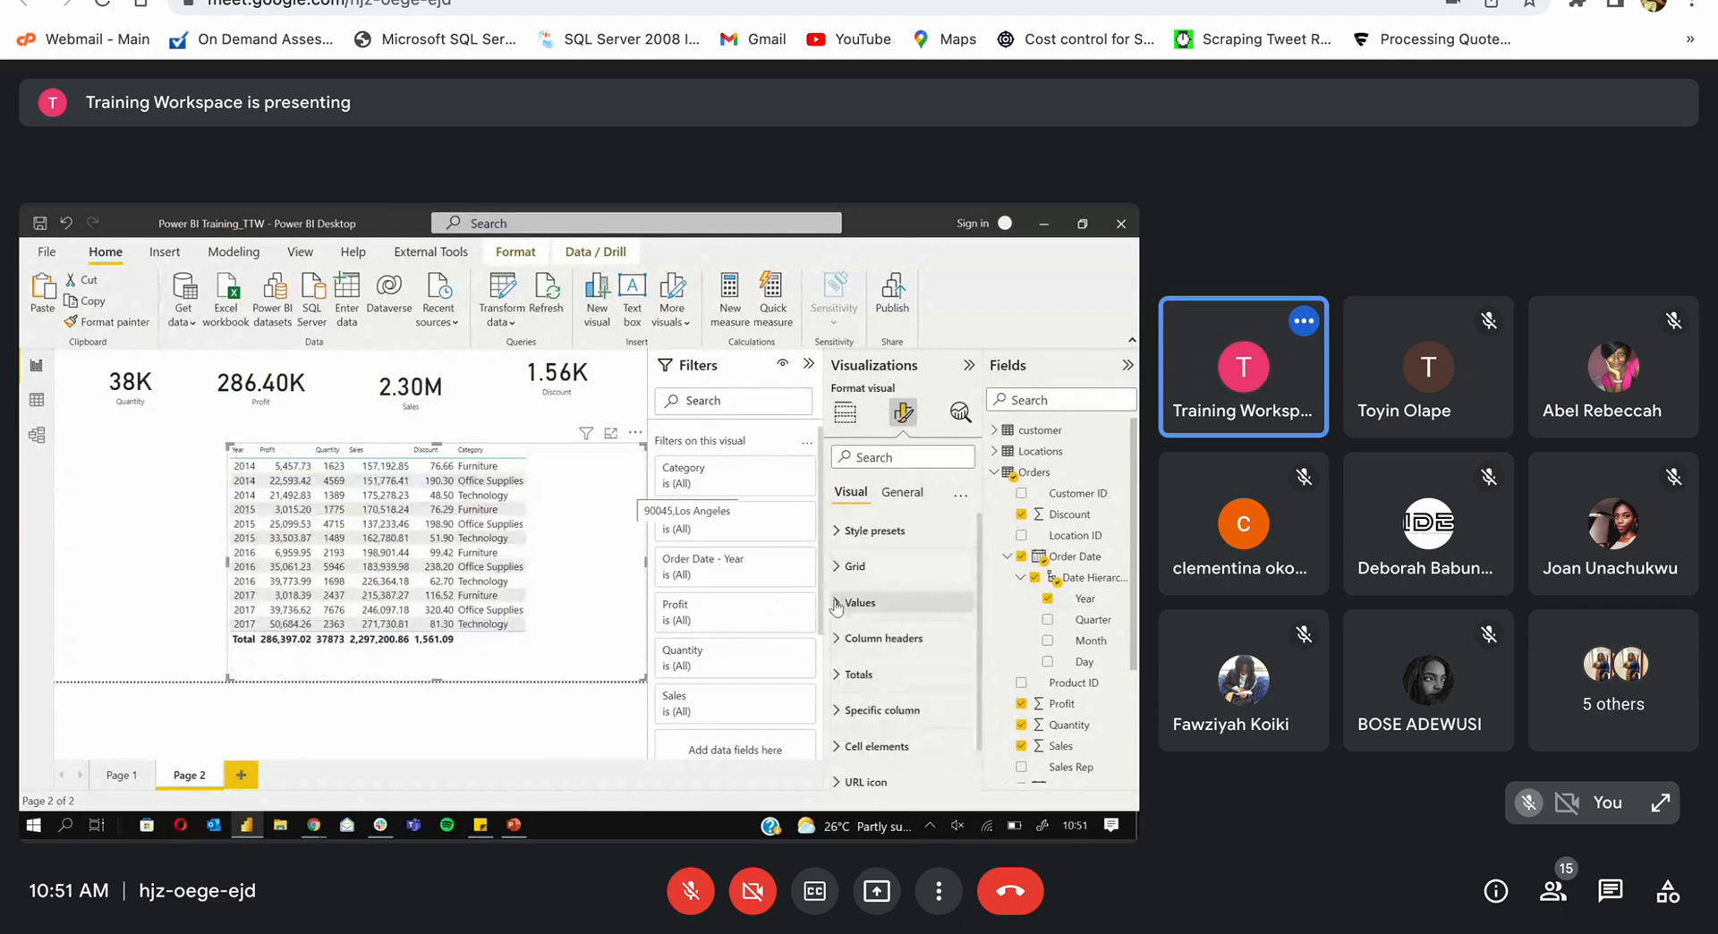
Step: Format the table values in Segoe UI Bold with dark blue text on an orange background
{"action": "left_click", "coordinate": [836, 606]}
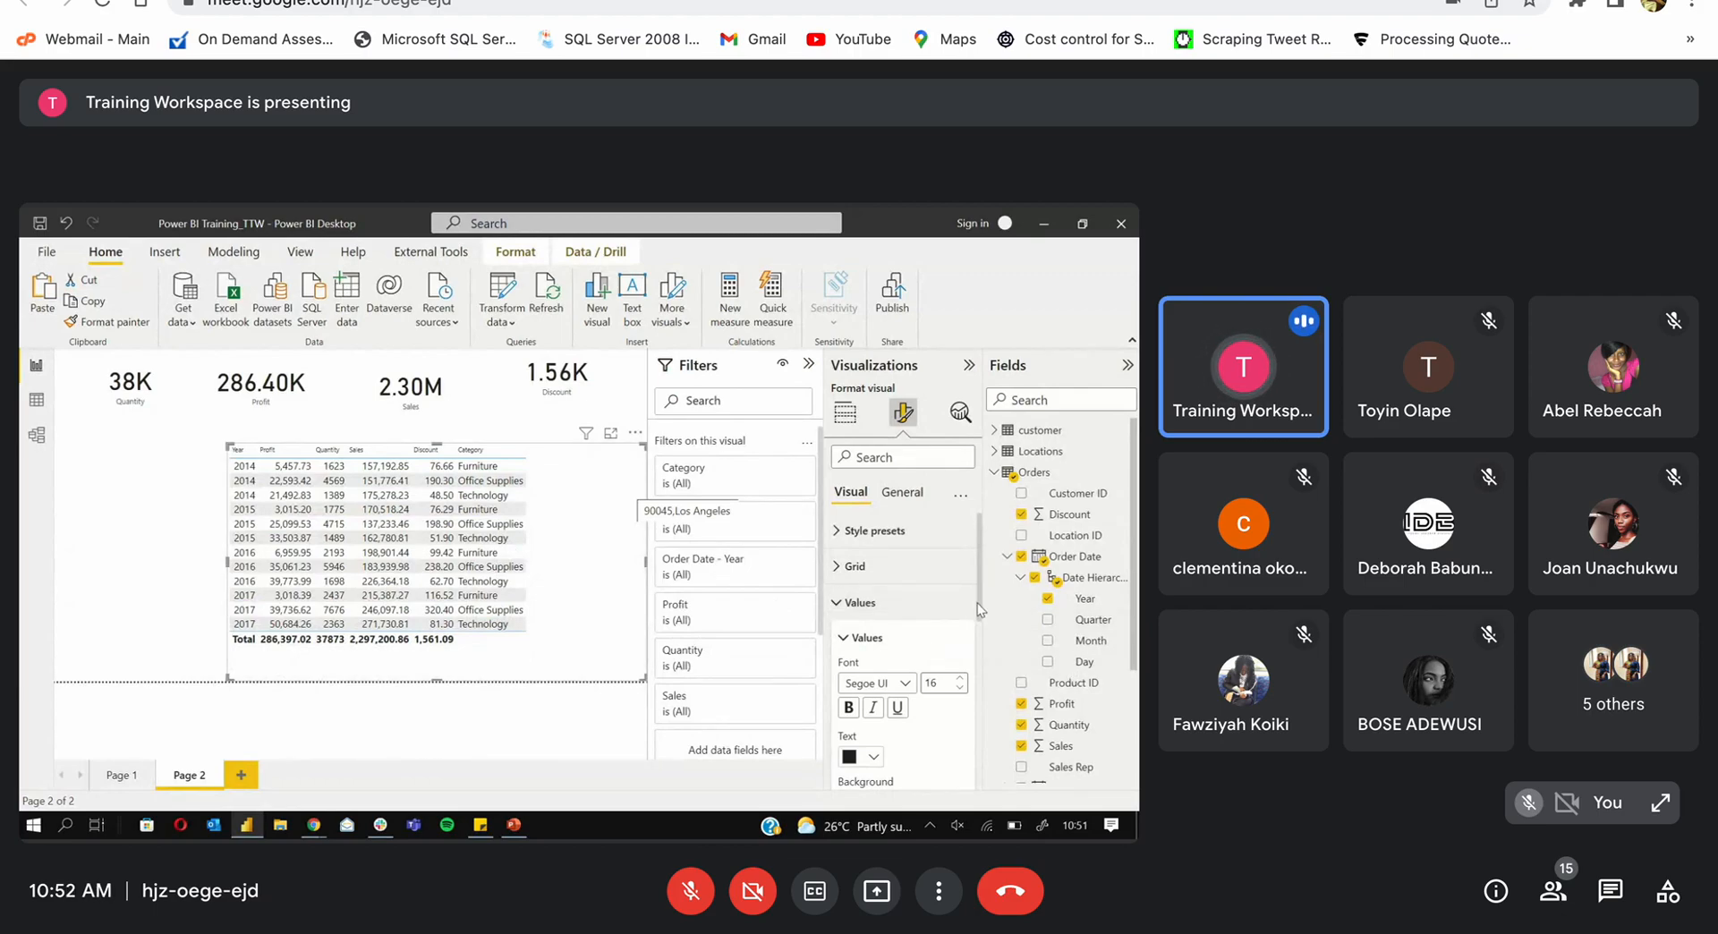
{"action": "scroll", "coordinate": [979, 608], "scroll_direction": "down", "scroll_amount": 2}
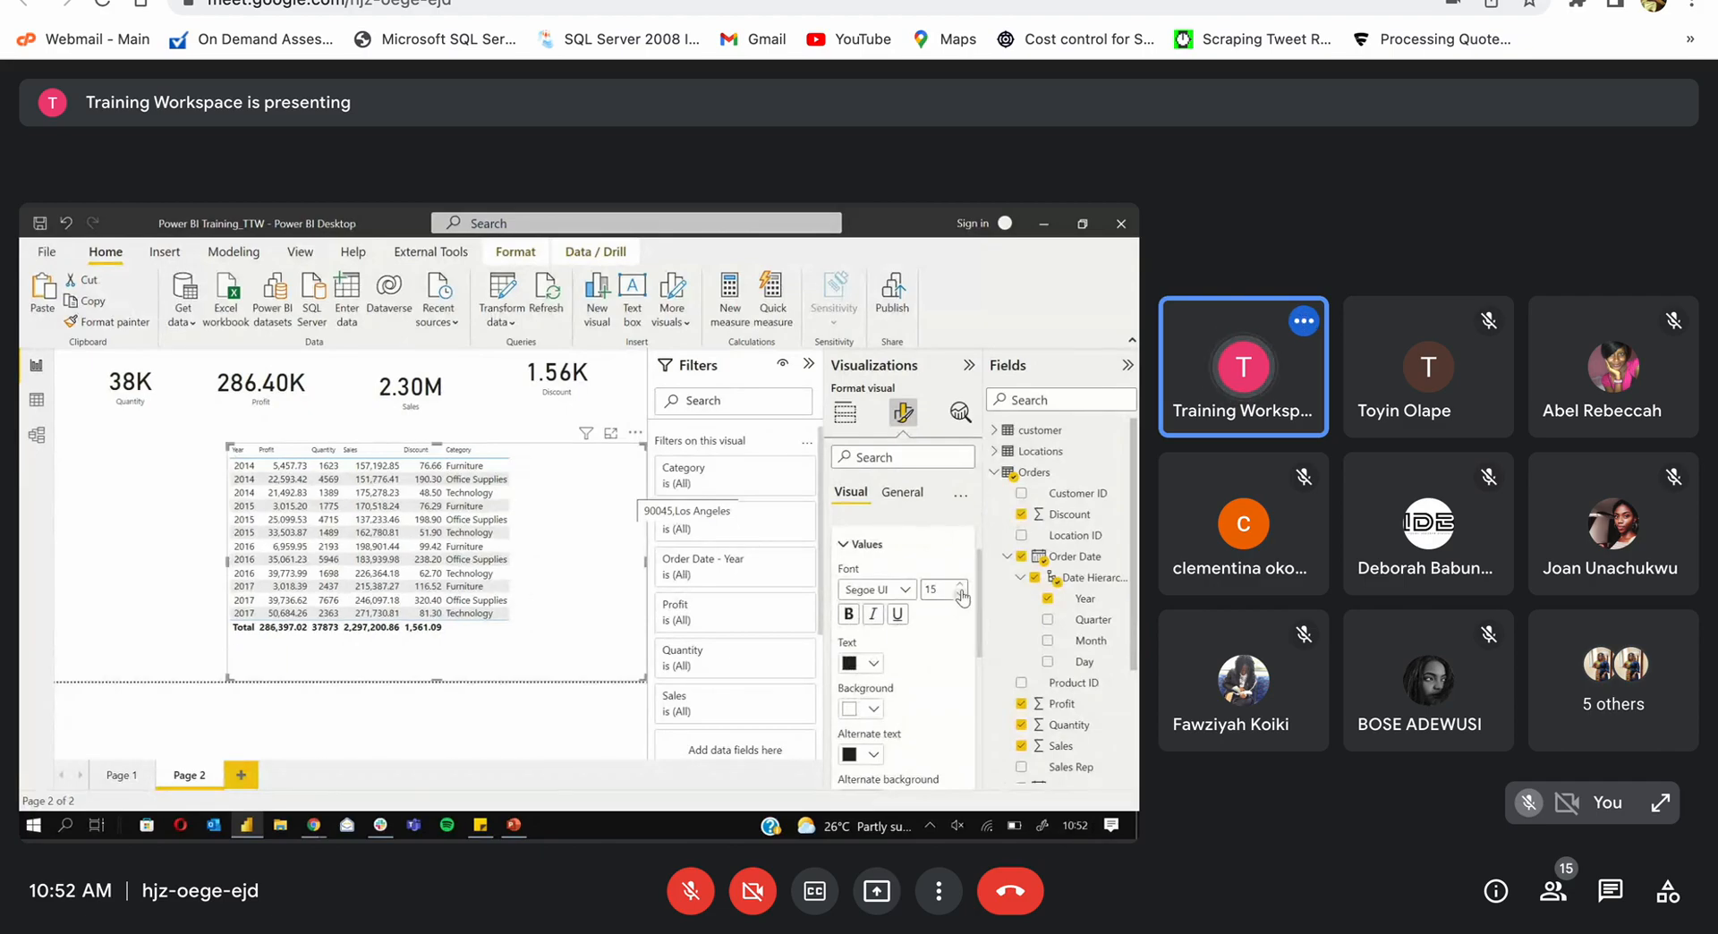
{"action": "left_click", "coordinate": [907, 589]}
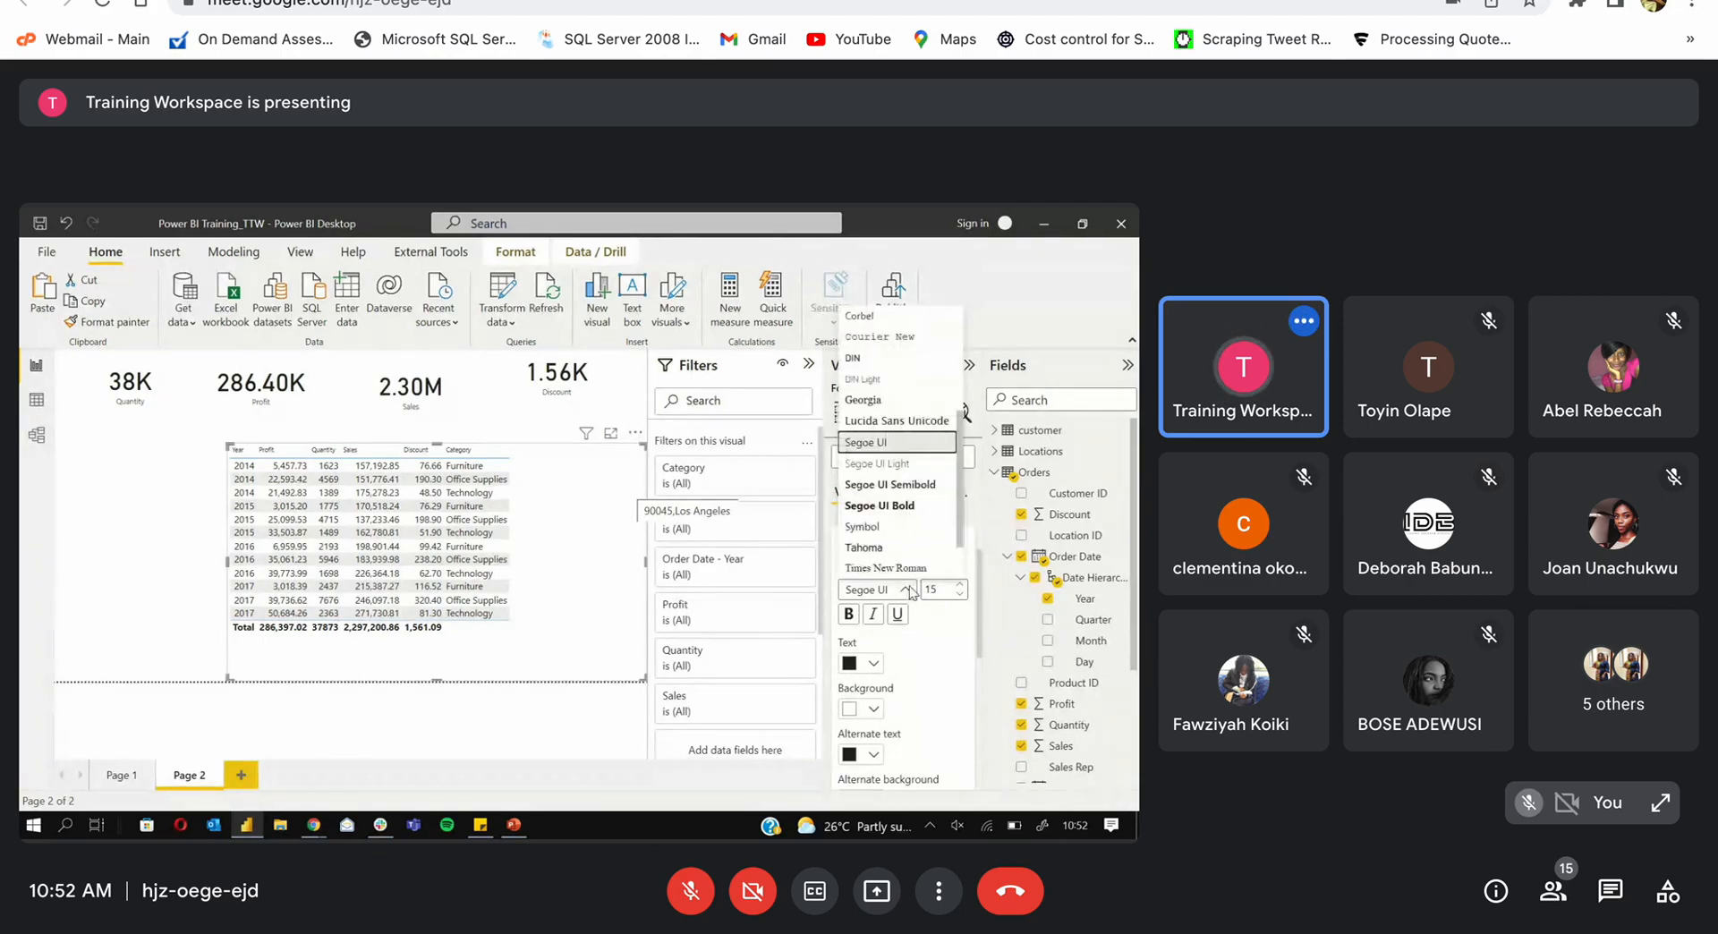
{"action": "left_click", "coordinate": [910, 508]}
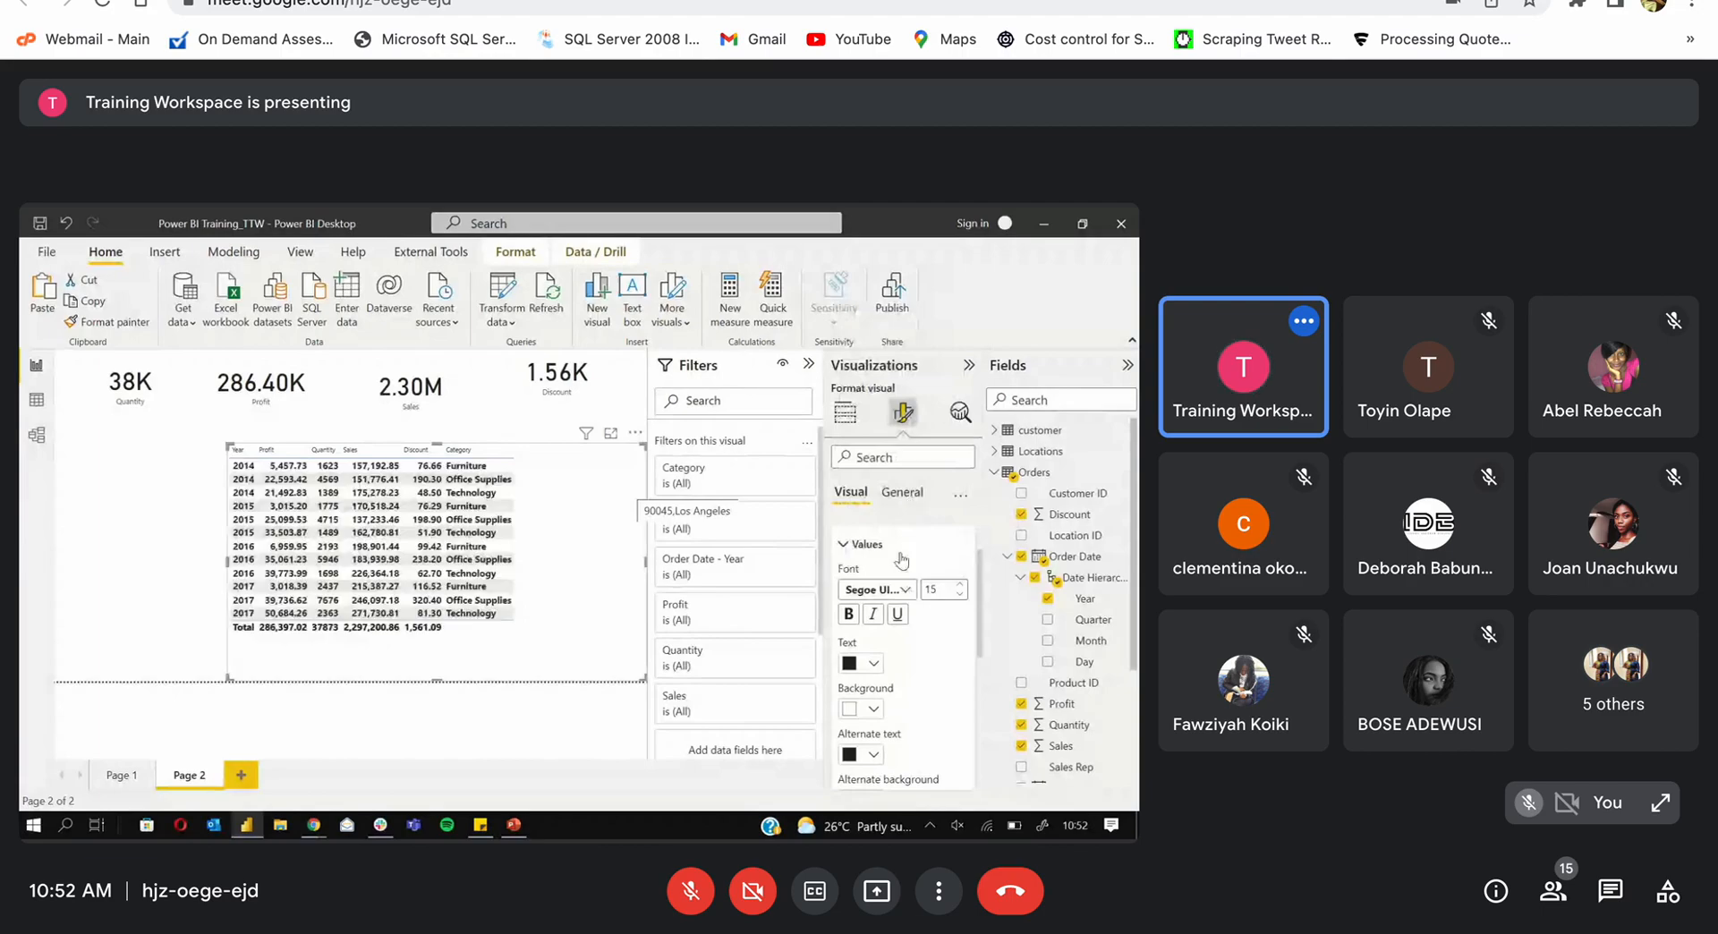
{"action": "left_click", "coordinate": [874, 664]}
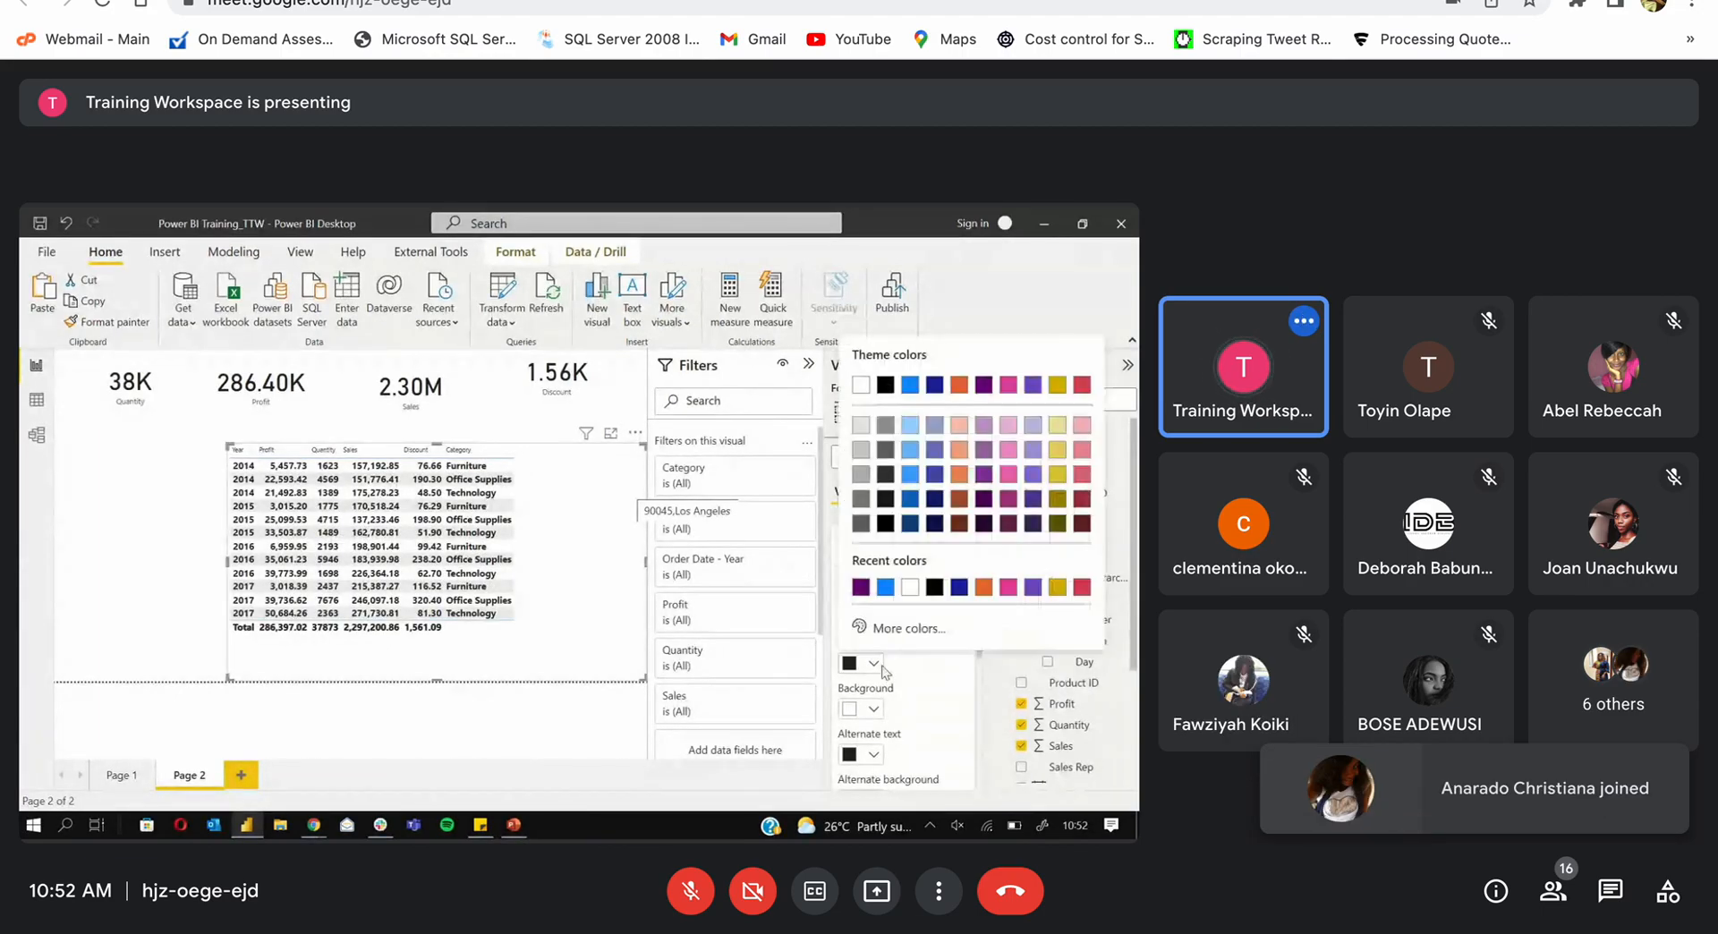
{"action": "left_click", "coordinate": [908, 501]}
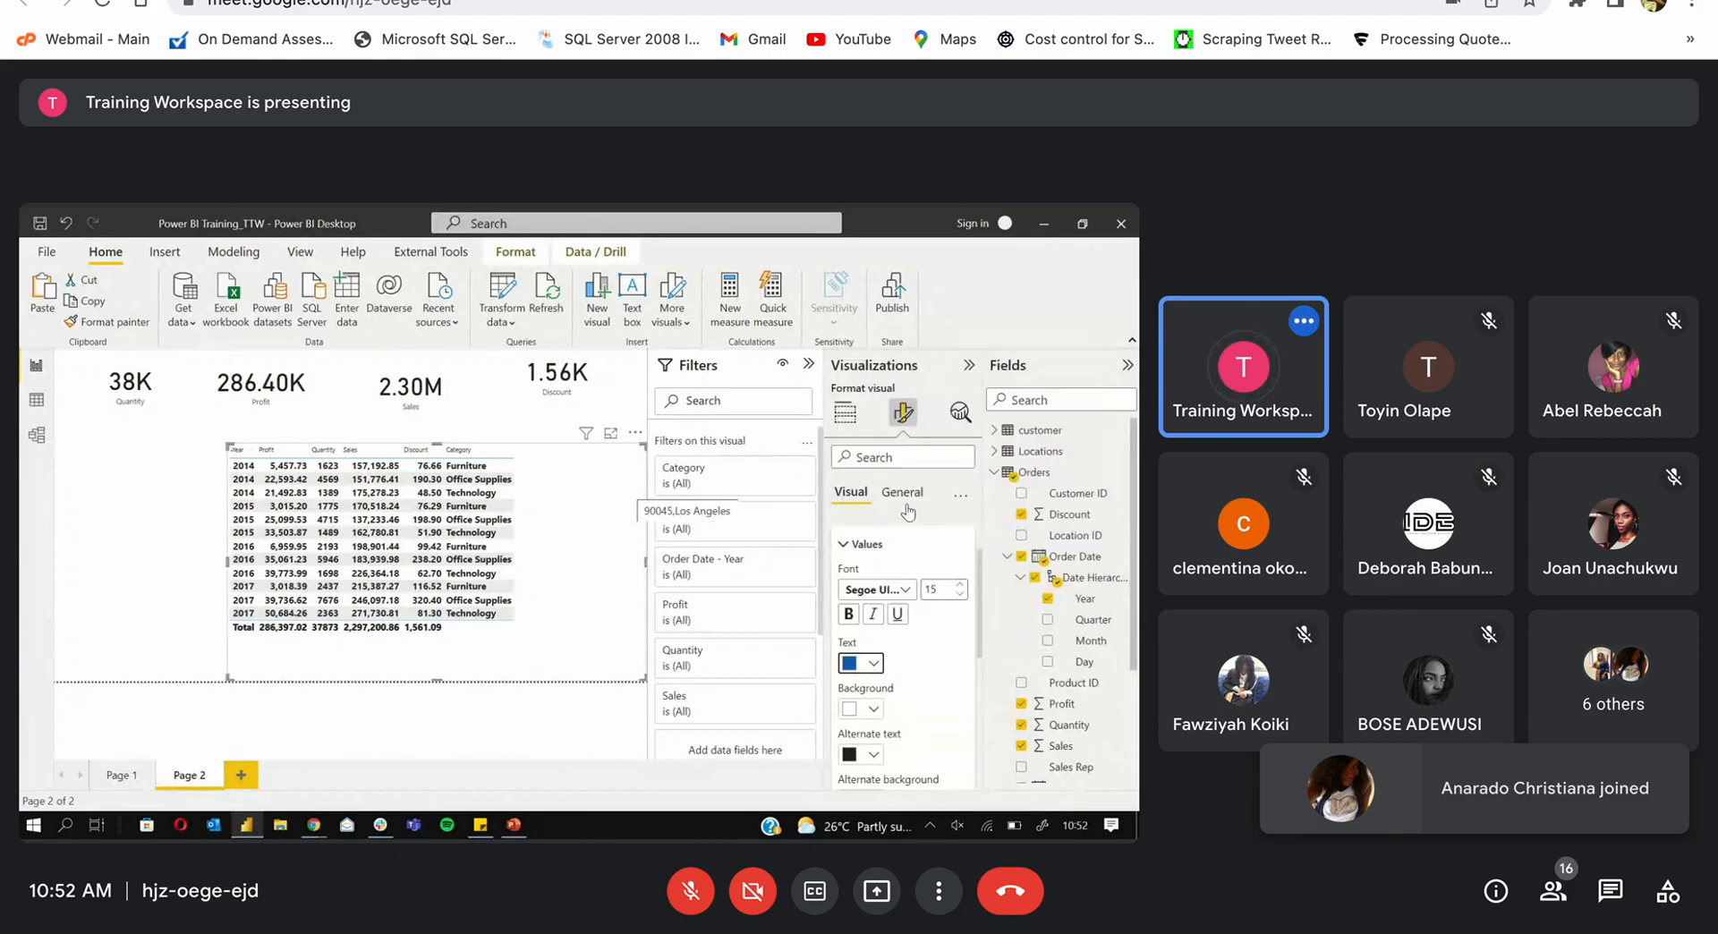
{"action": "left_click", "coordinate": [874, 709]}
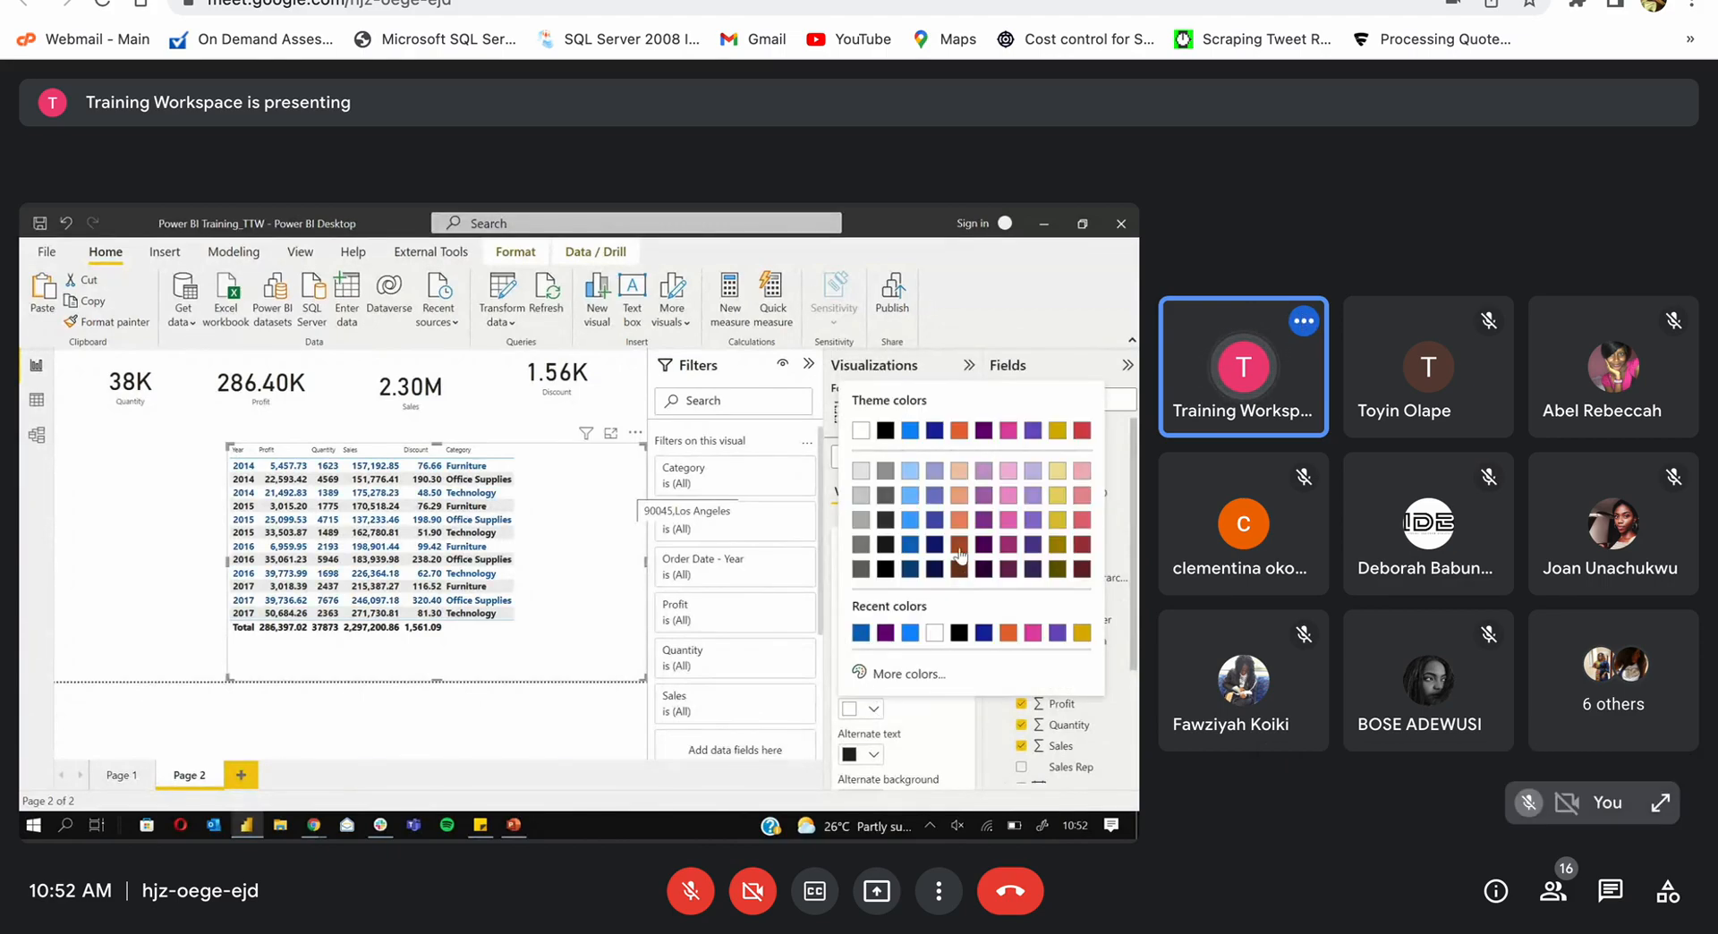
{"action": "left_click", "coordinate": [957, 519]}
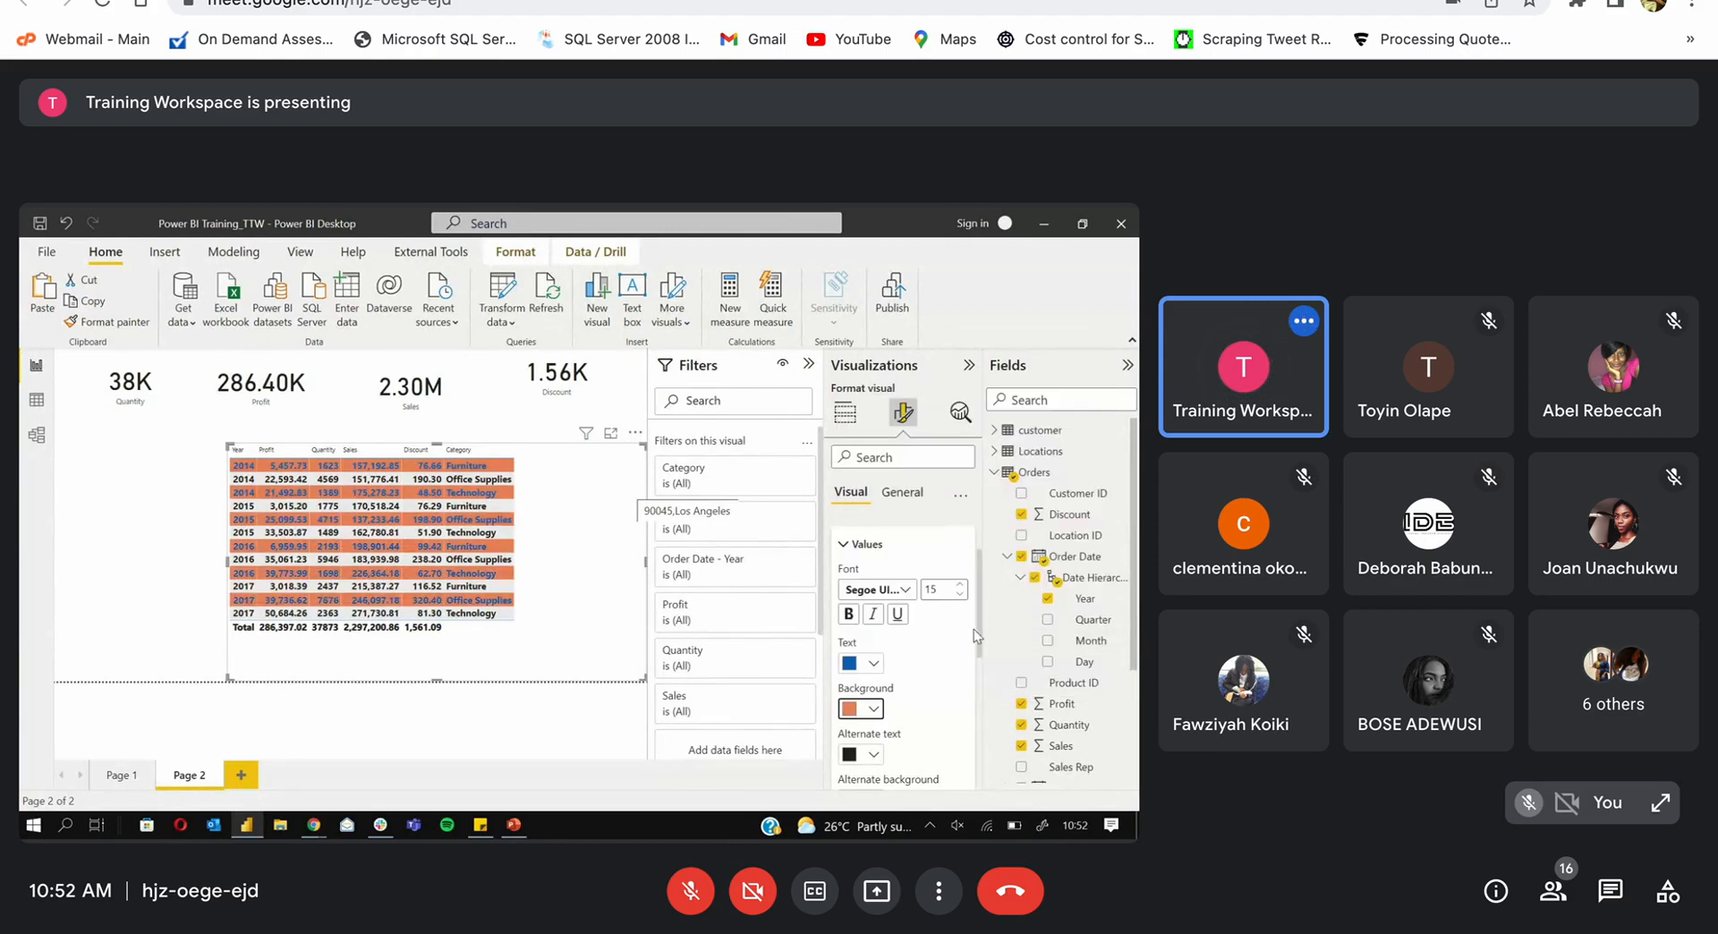
Step: Set the alternate row text to dark blue and the alternate row background to orange
{"action": "scroll", "coordinate": [980, 637], "scroll_direction": "down", "scroll_amount": 2}
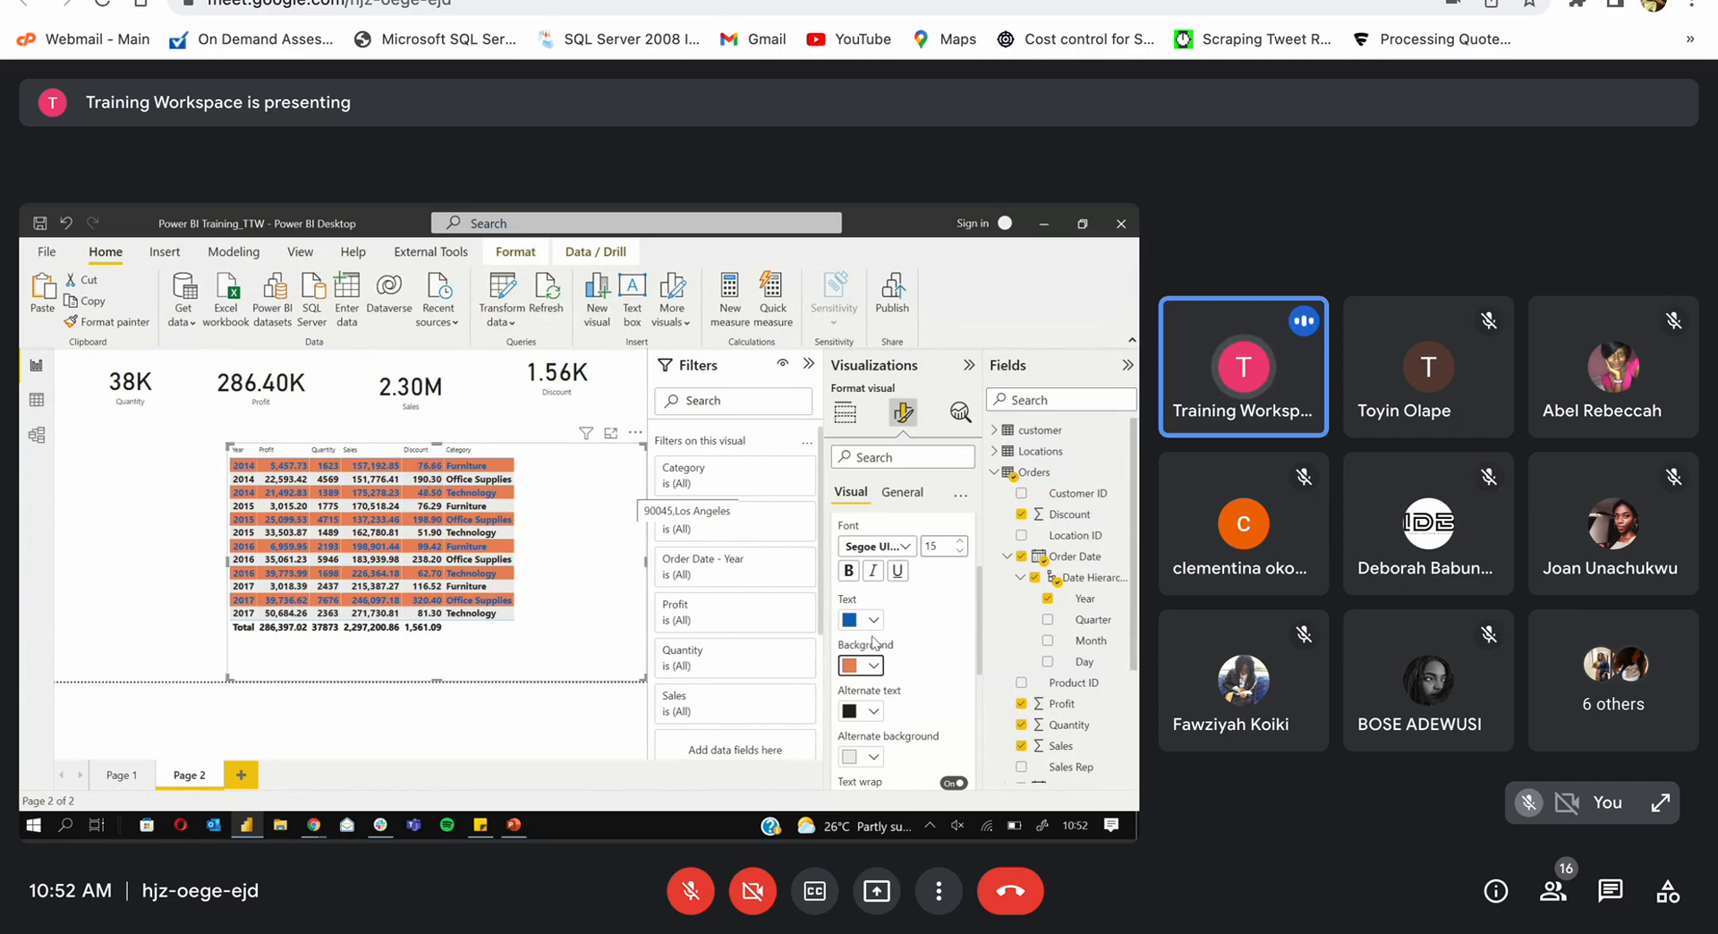
{"action": "left_click", "coordinate": [876, 714]}
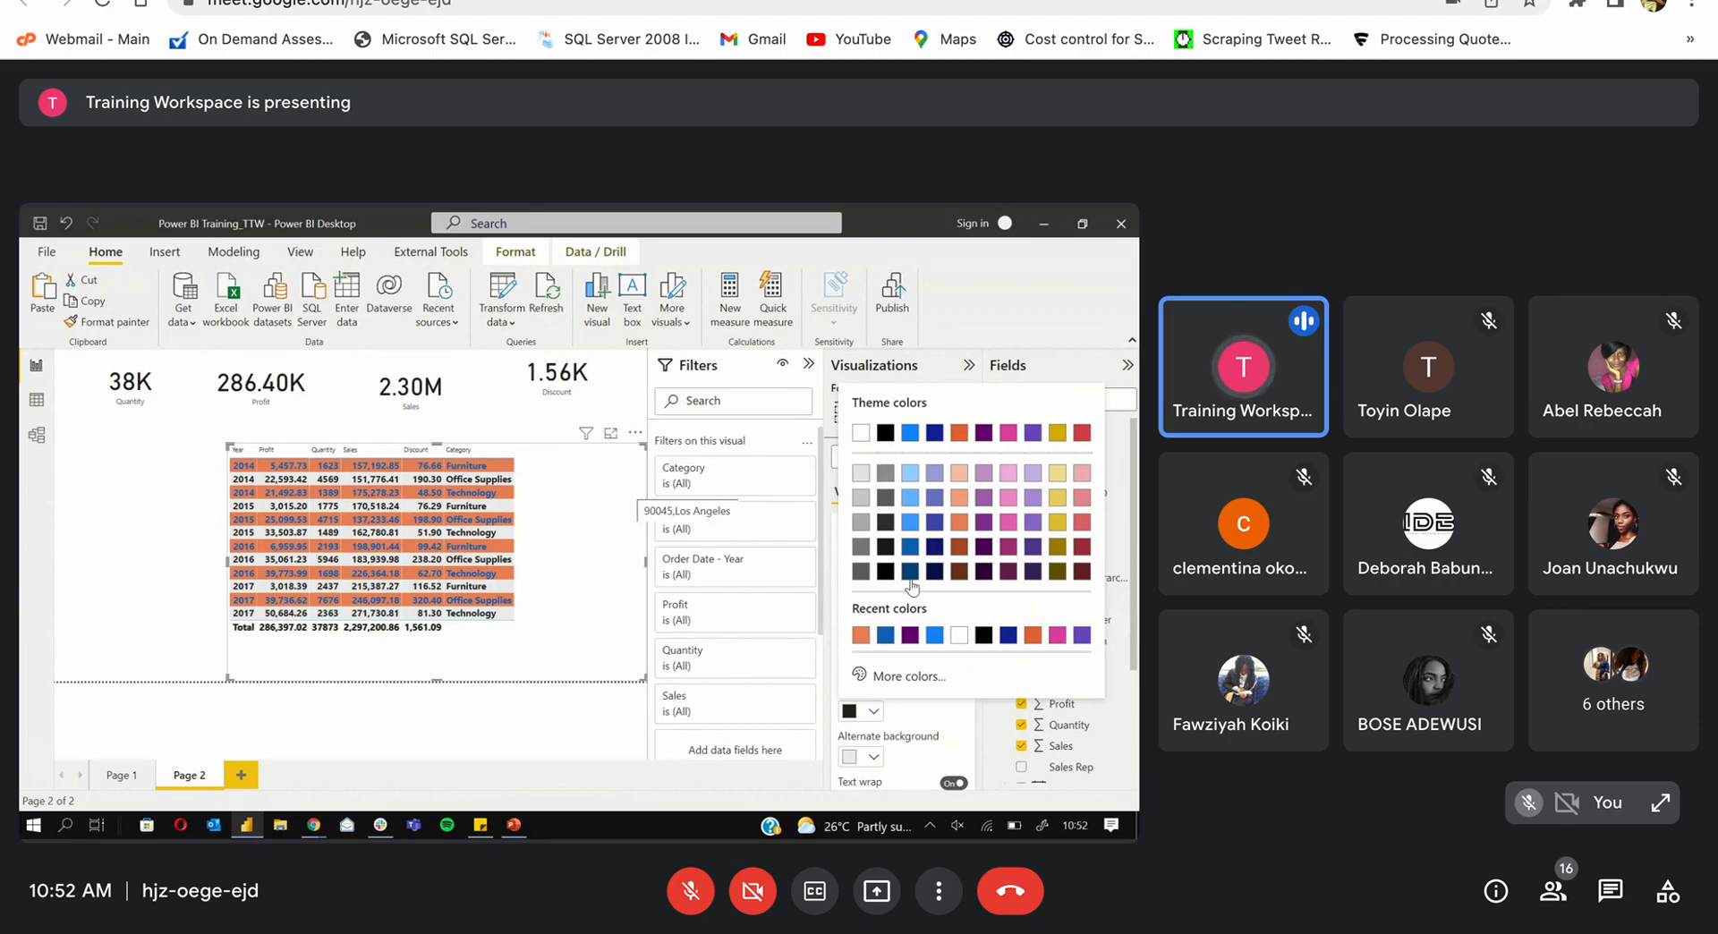
{"action": "left_click", "coordinate": [885, 635]}
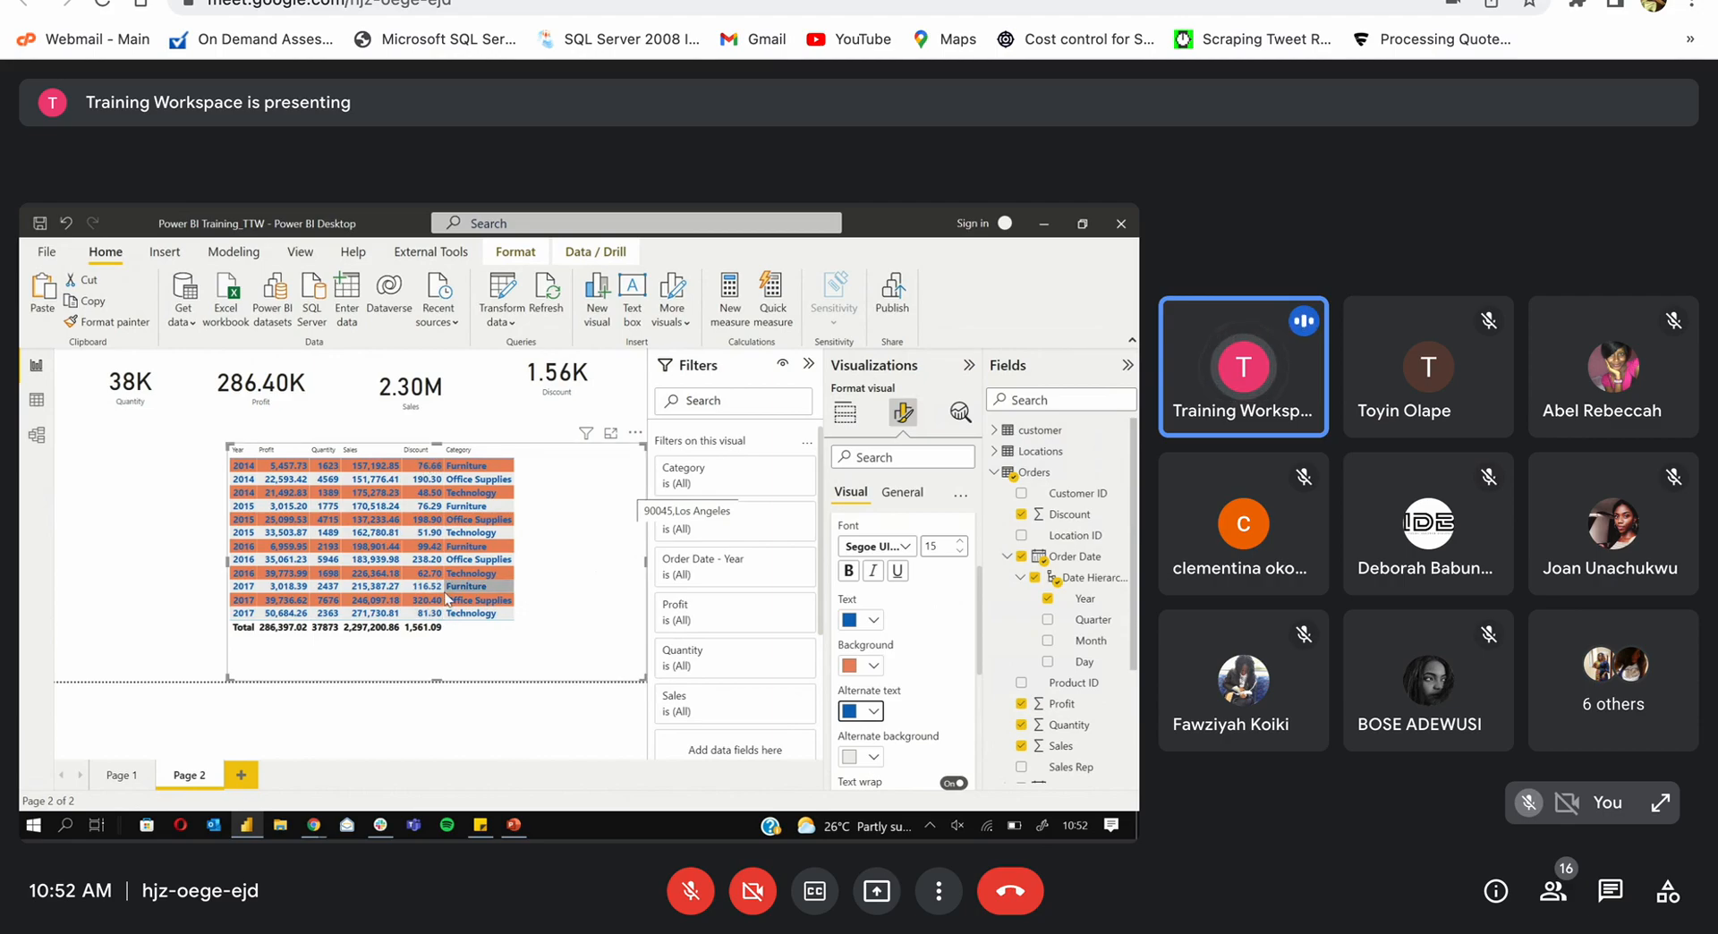
{"action": "left_click", "coordinate": [878, 762]}
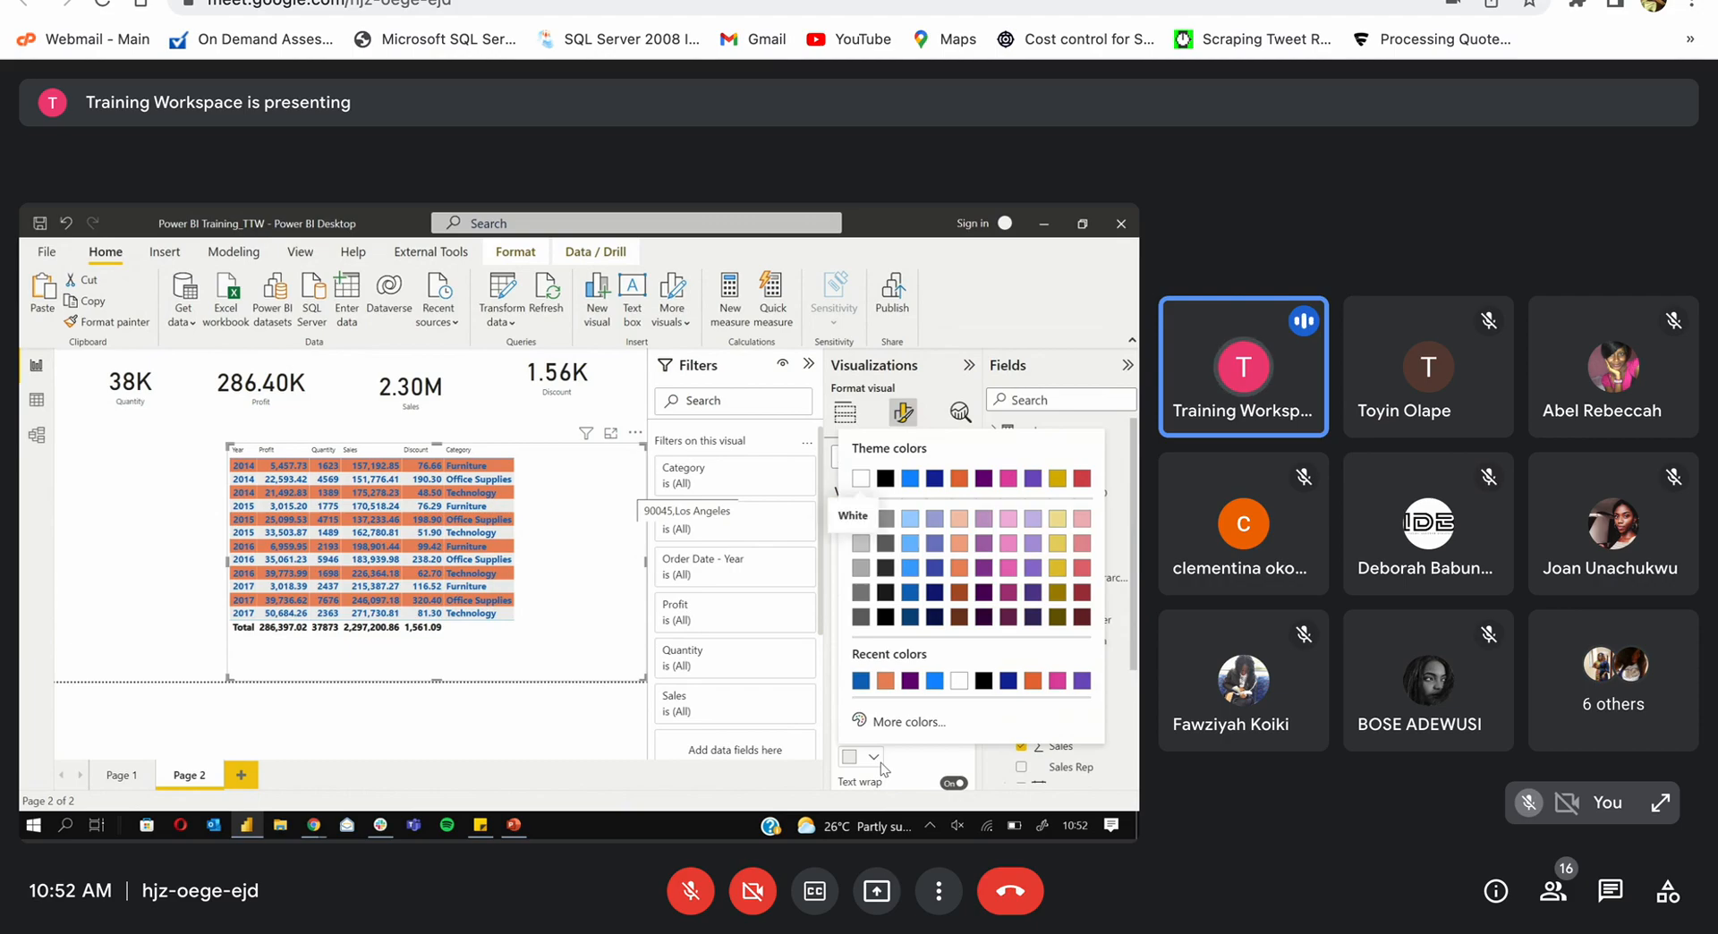
{"action": "left_click", "coordinate": [885, 681]}
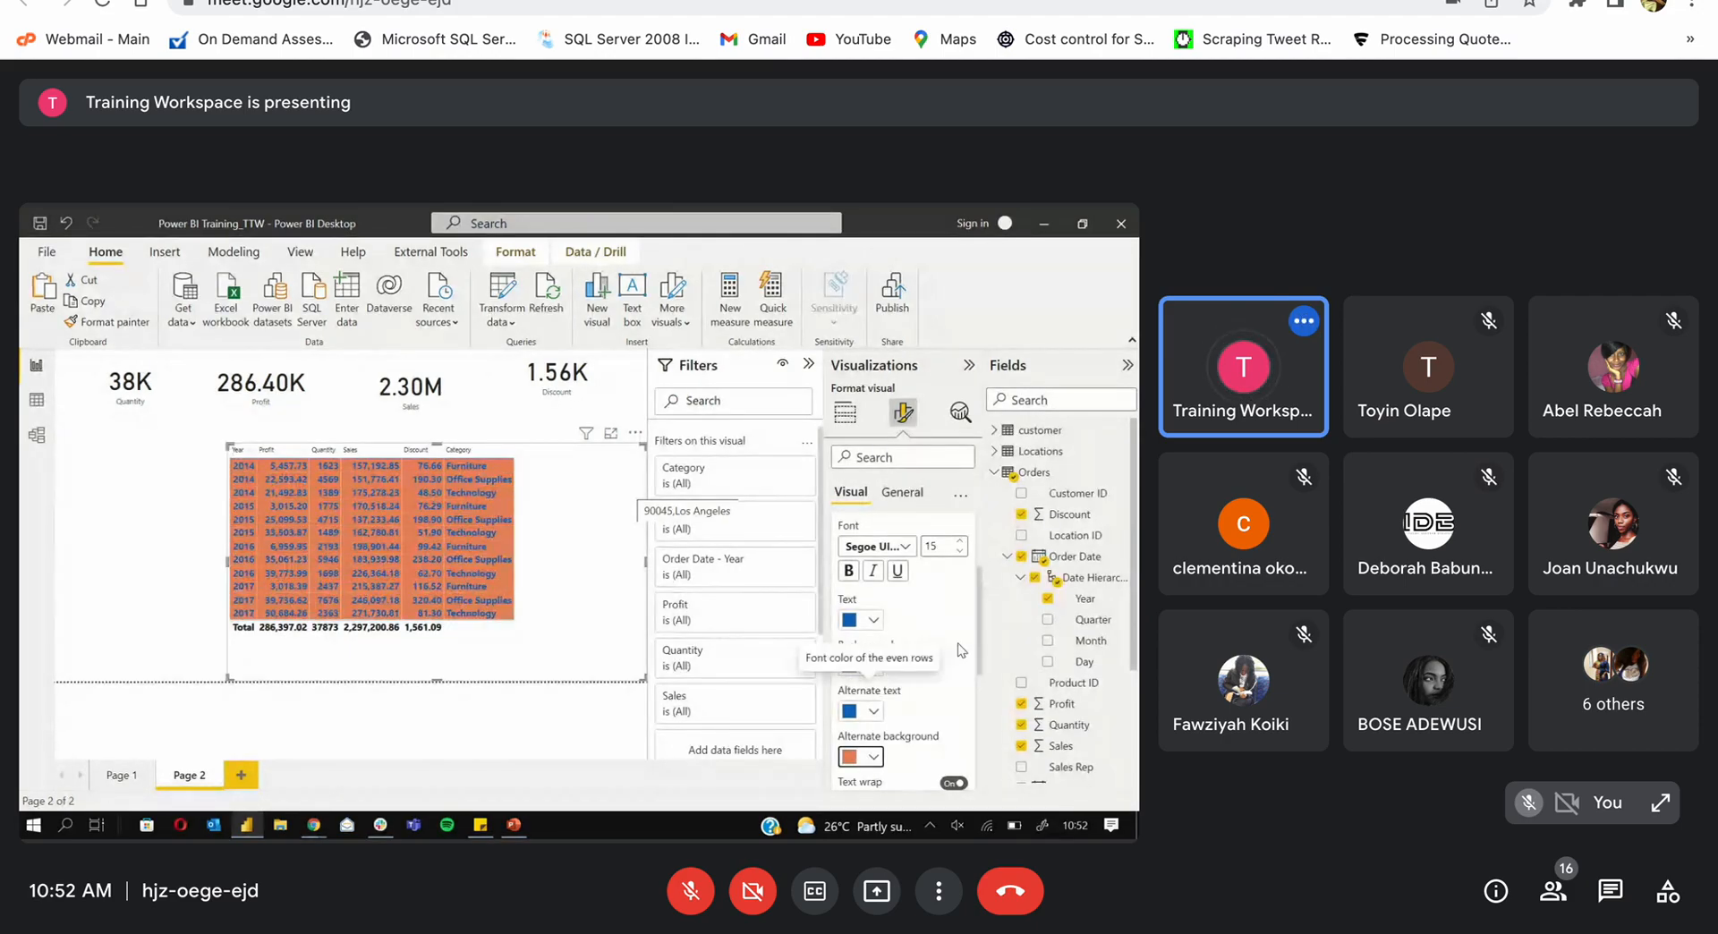
{"action": "scroll", "coordinate": [974, 613], "scroll_direction": "up", "scroll_amount": 3}
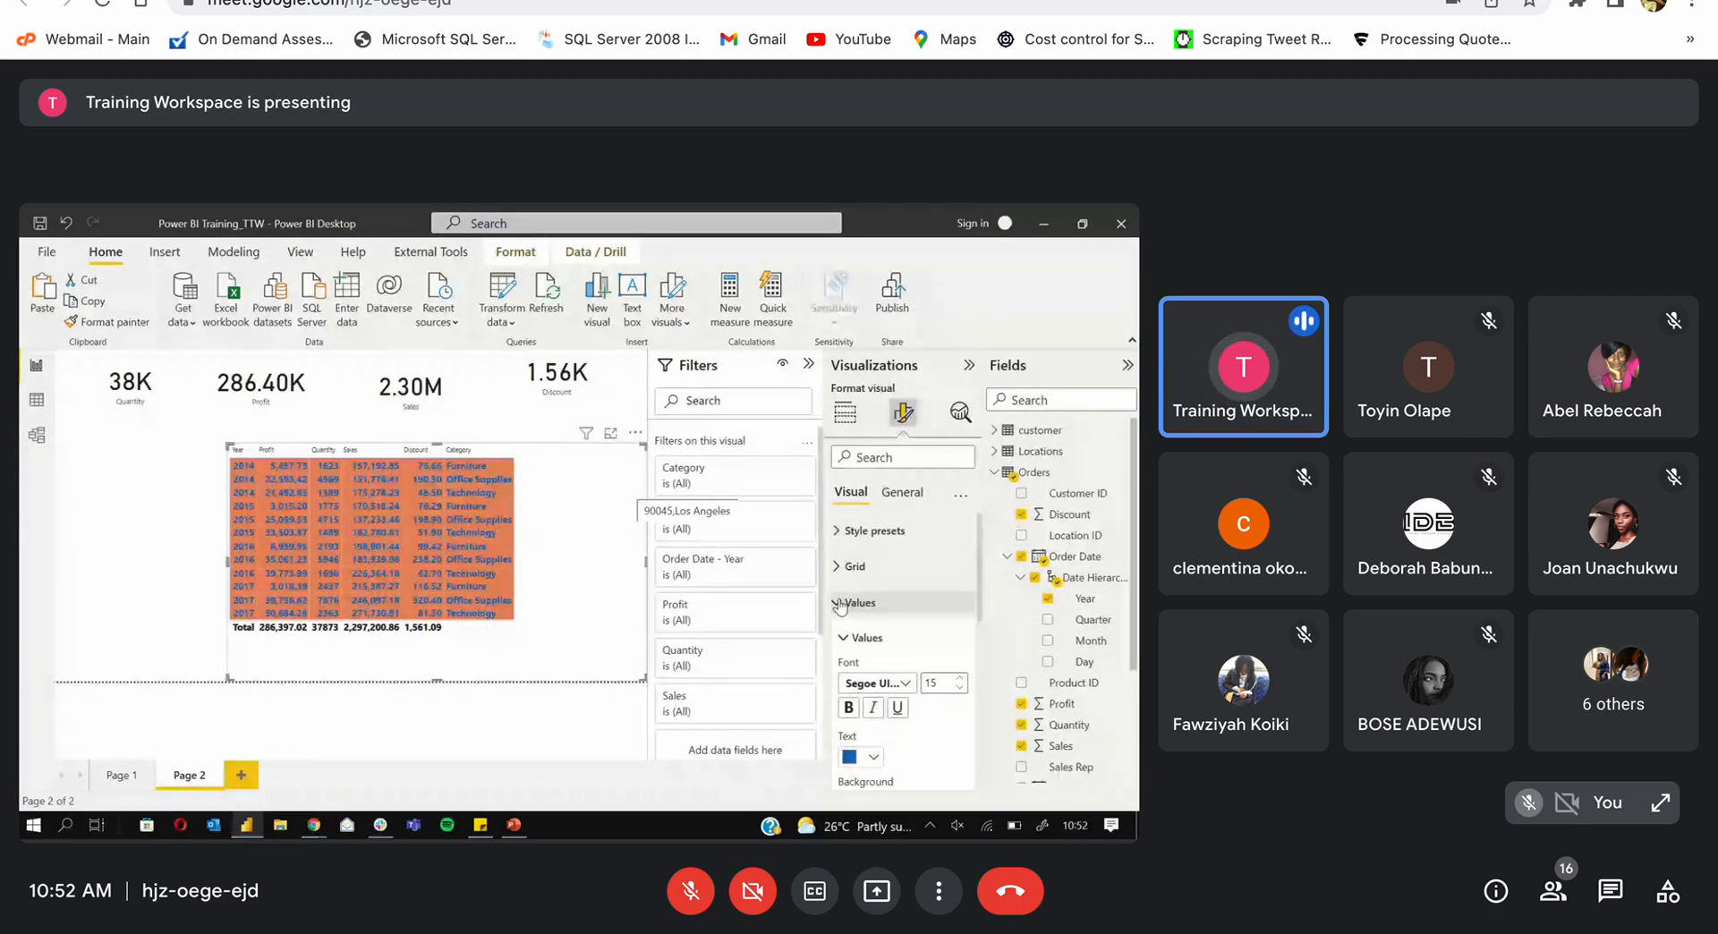
Step: Turn off the Total row in the table's Totals settings
{"action": "left_click", "coordinate": [846, 602]}
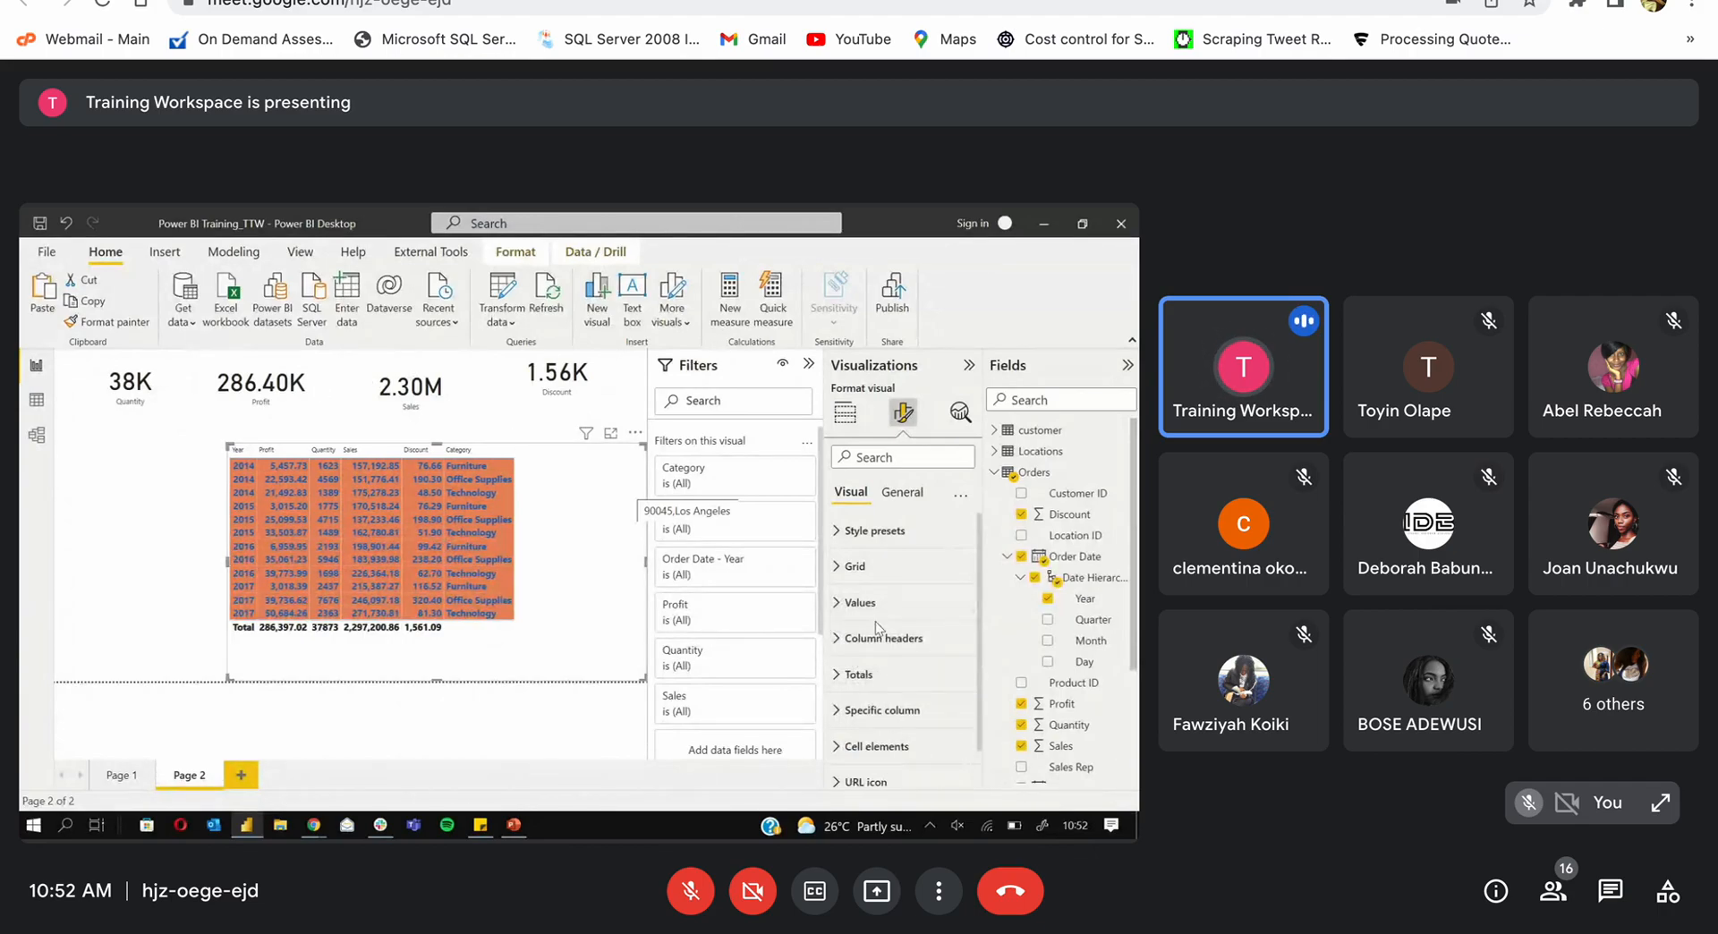
{"action": "left_click", "coordinate": [841, 678]}
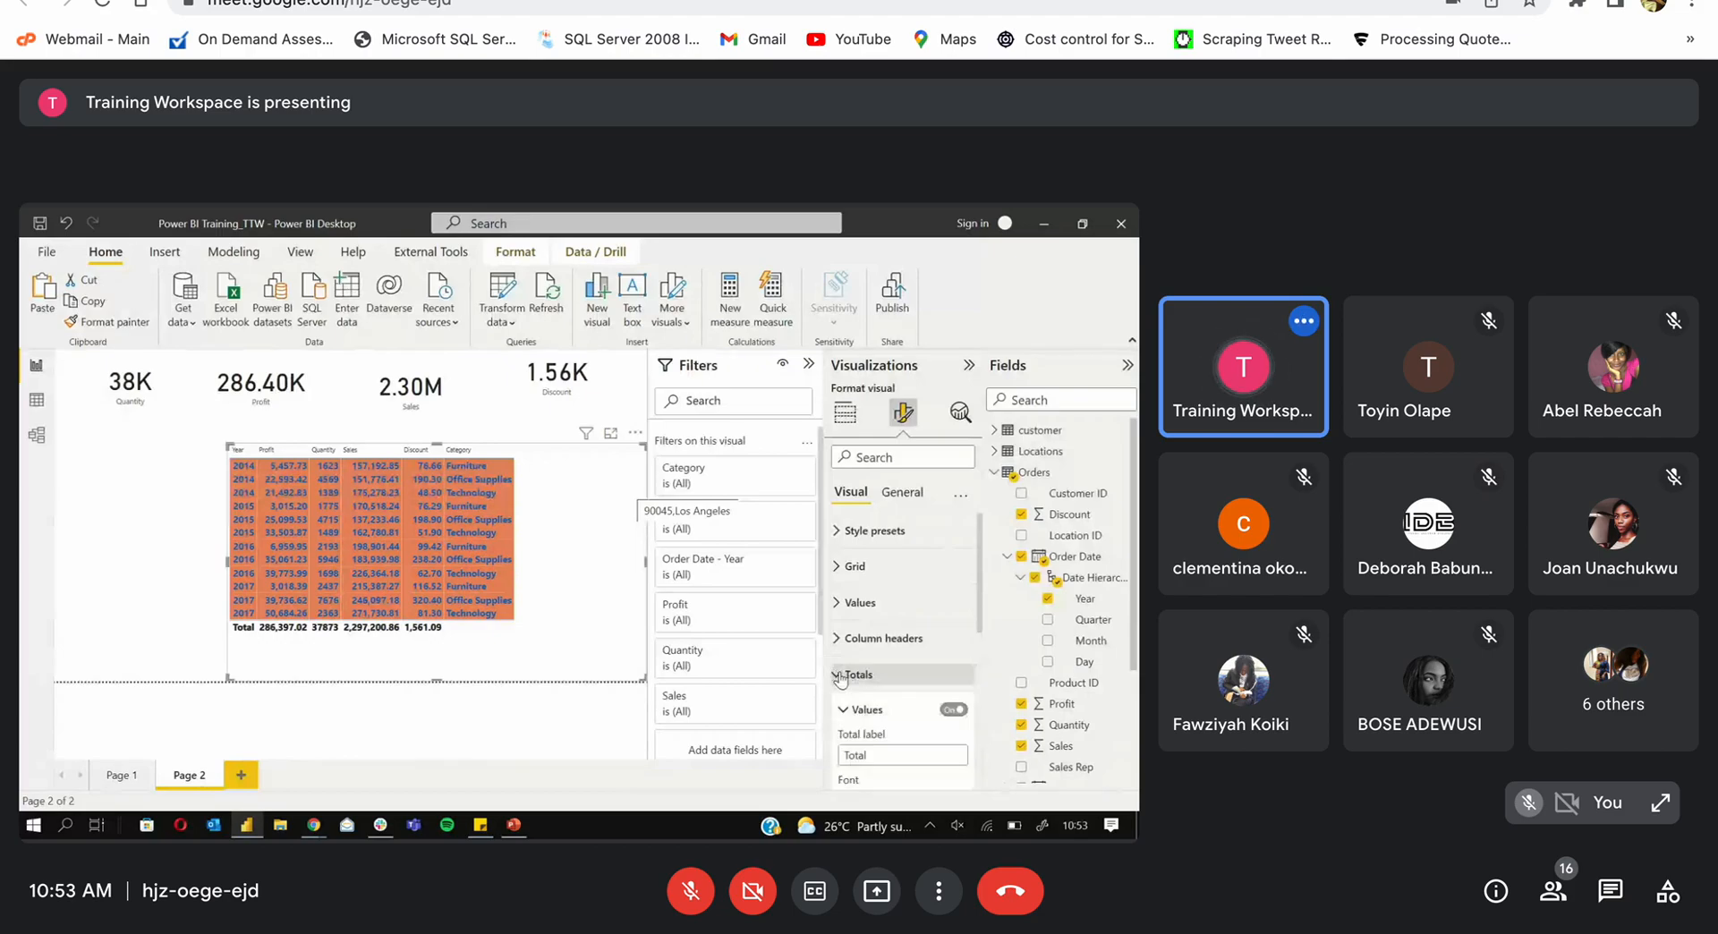
{"action": "left_click", "coordinate": [952, 710]}
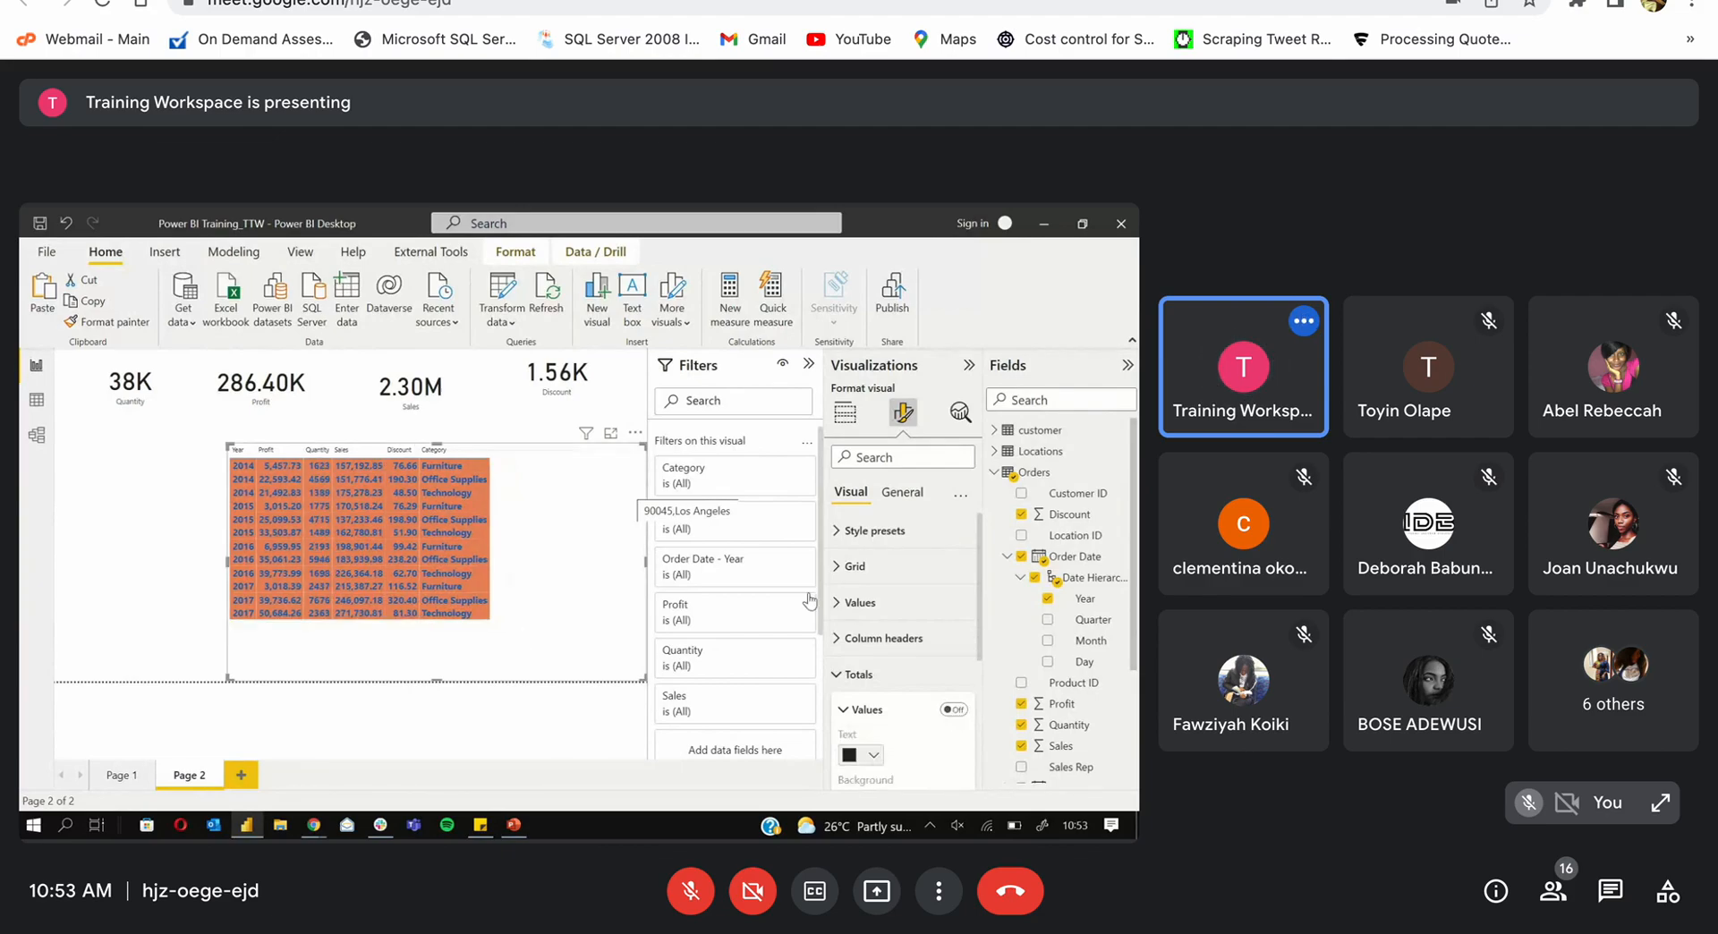
{"action": "scroll", "coordinate": [981, 587], "scroll_direction": "down", "scroll_amount": 1}
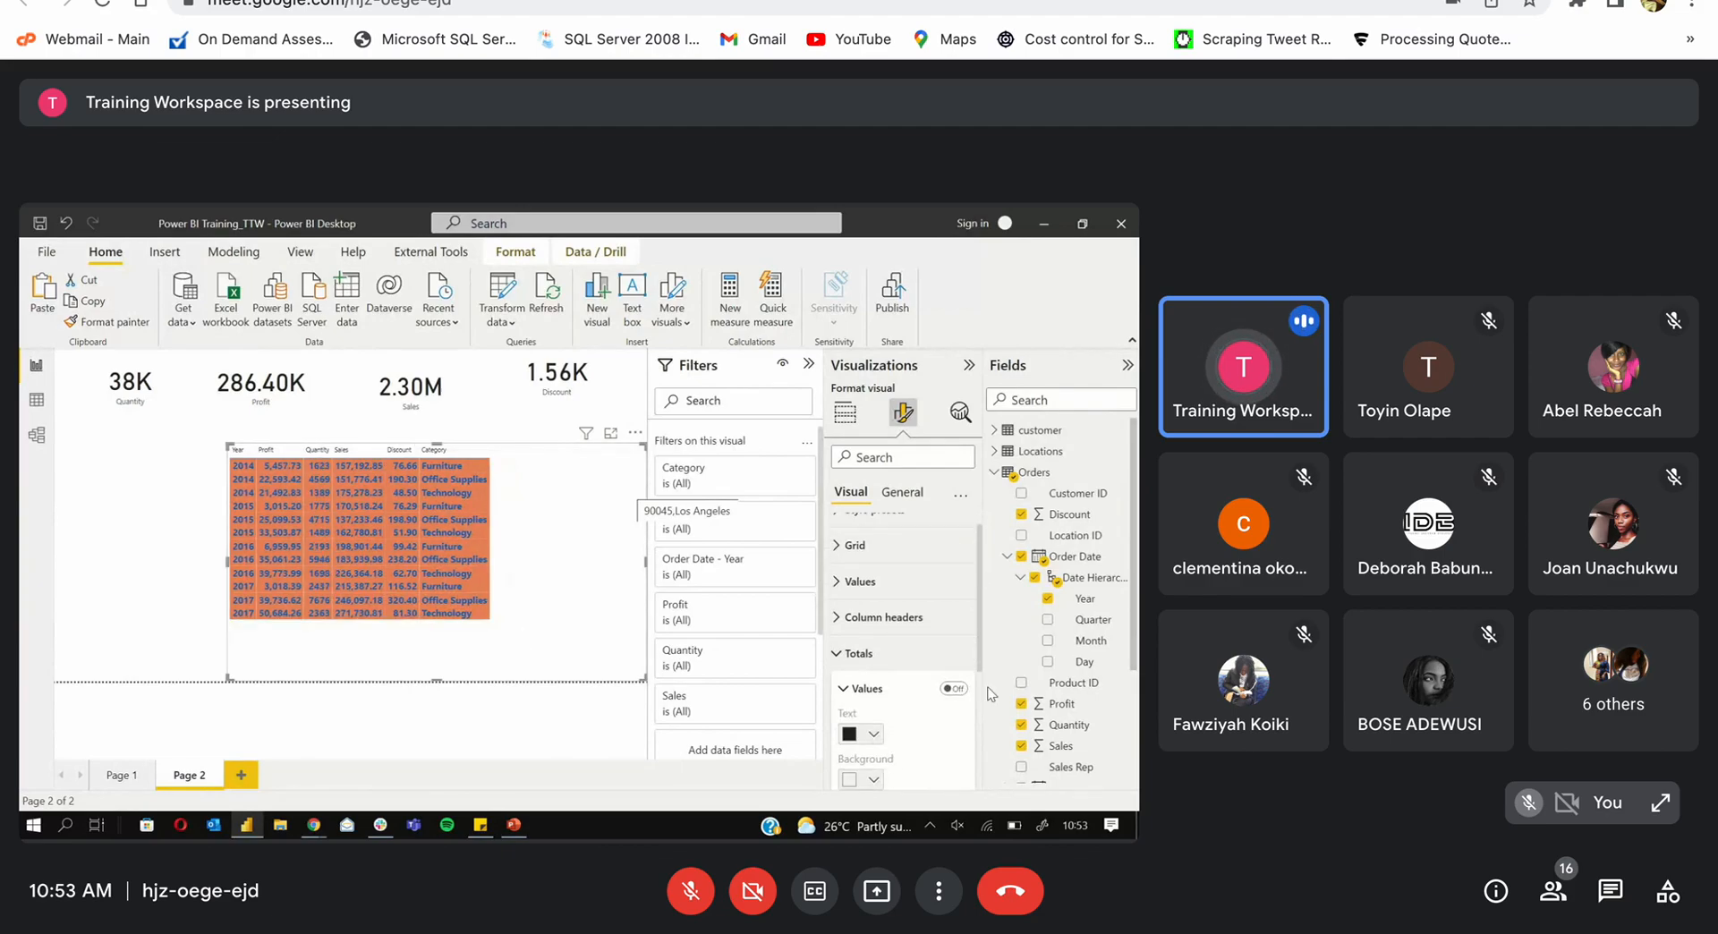
{"action": "scroll", "coordinate": [970, 689], "scroll_direction": "down", "scroll_amount": 4}
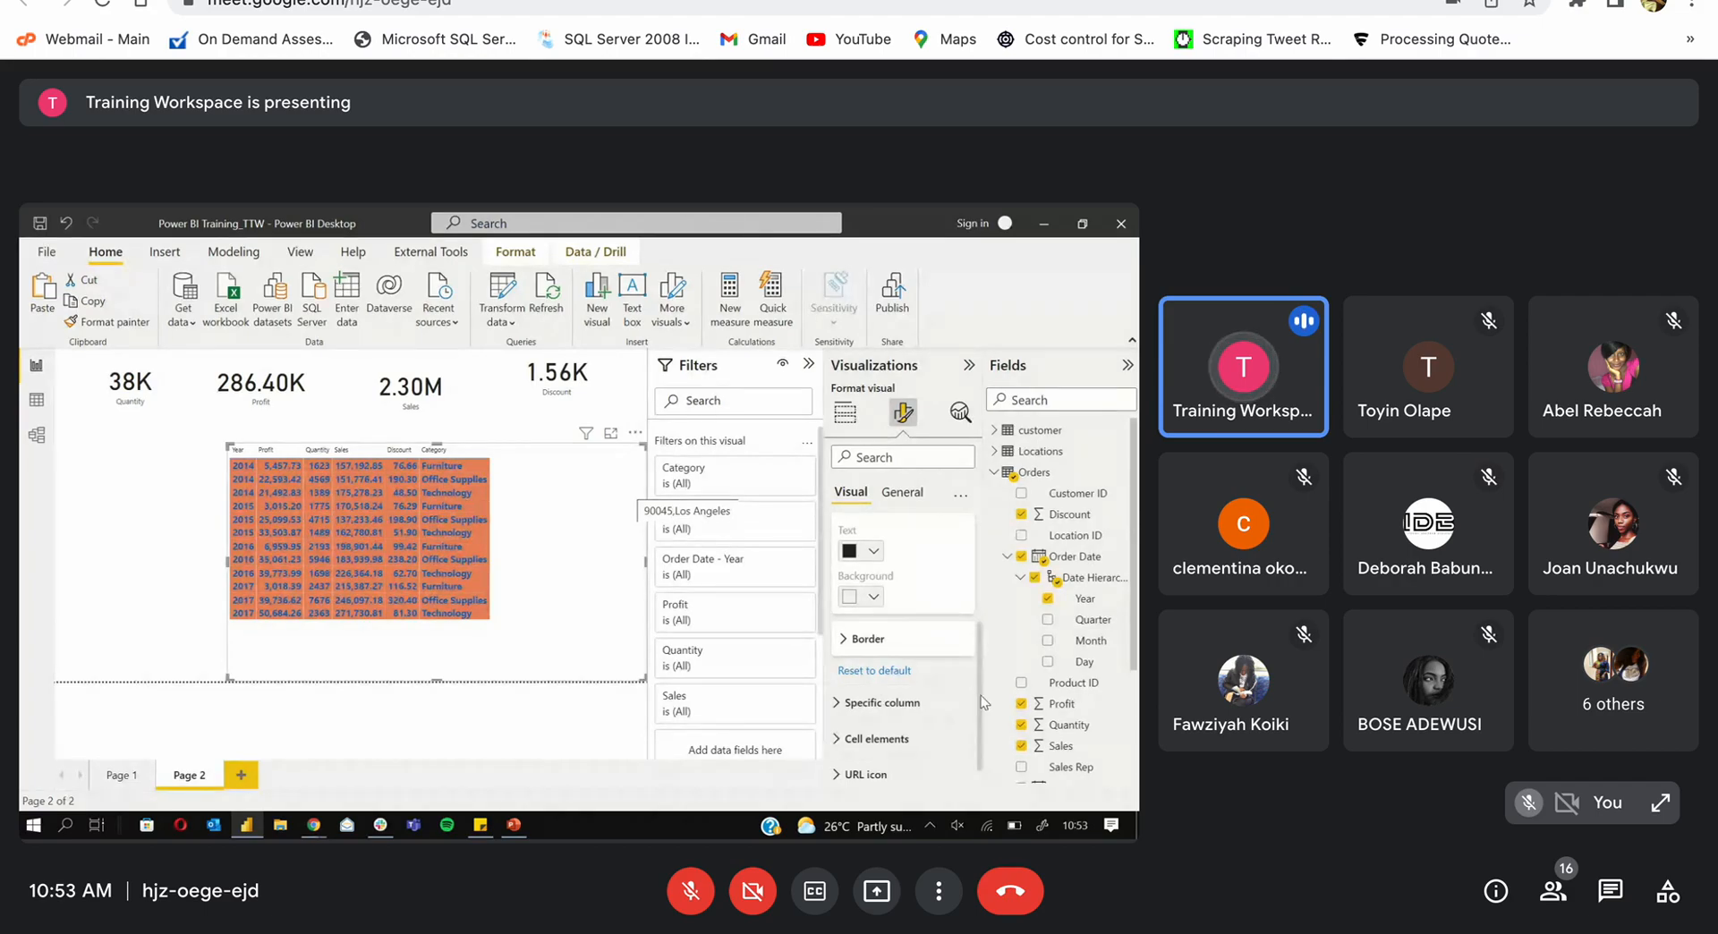
{"action": "scroll", "coordinate": [970, 690], "scroll_direction": "up", "scroll_amount": 3}
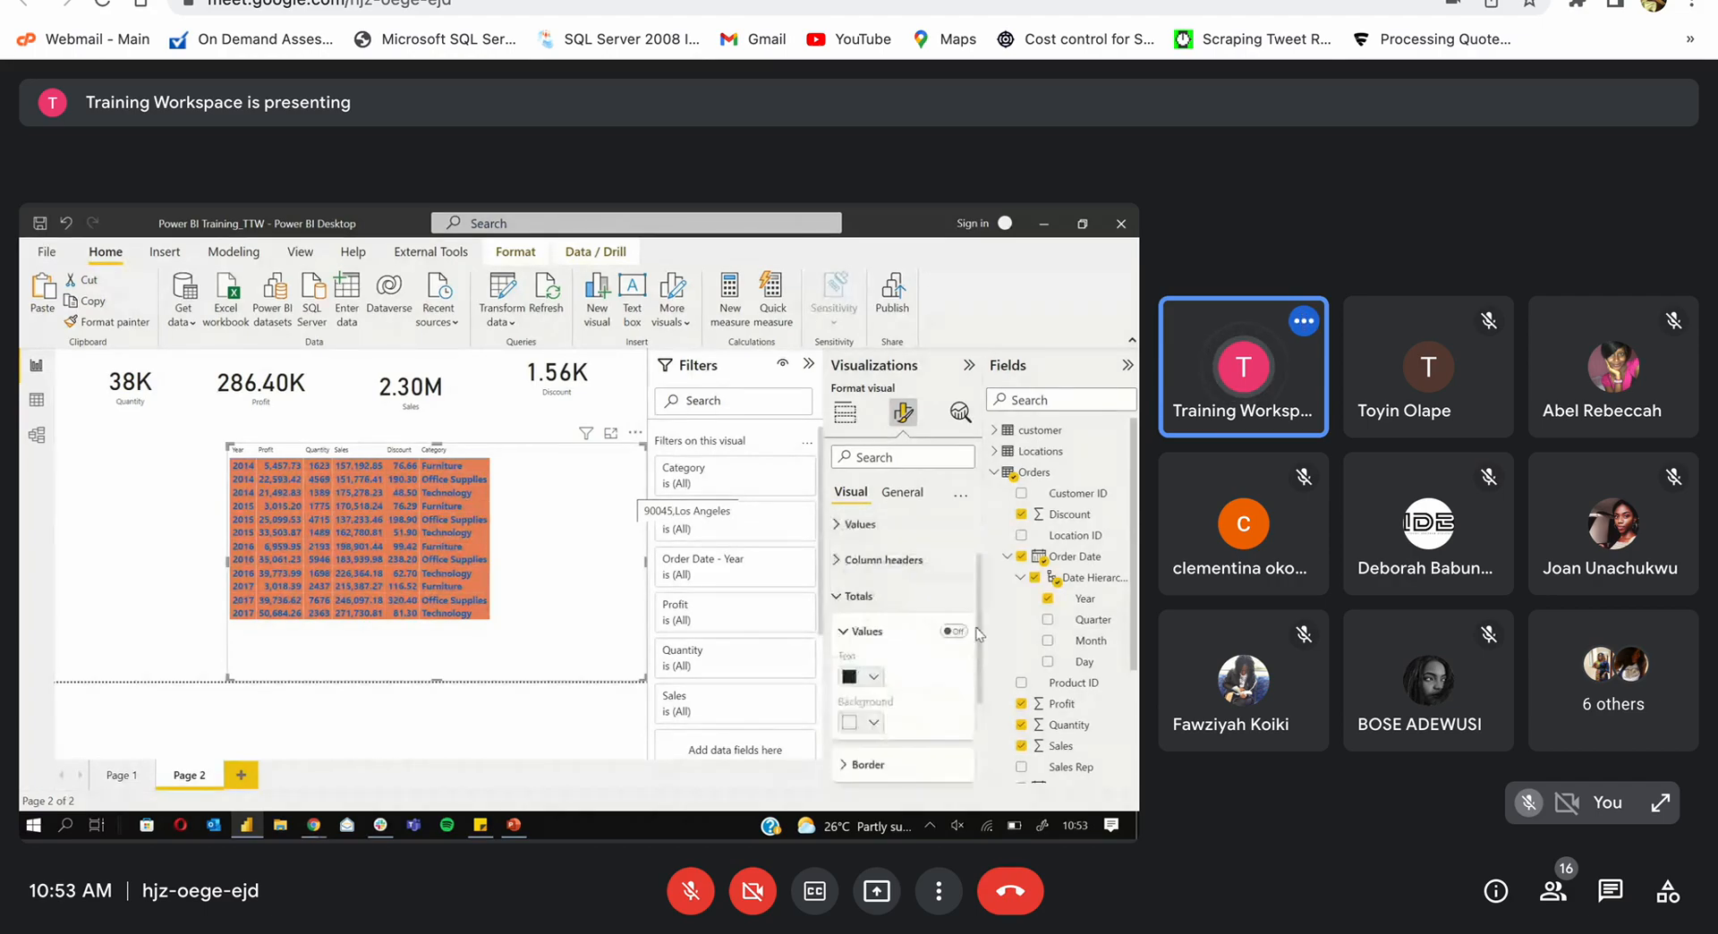
{"action": "left_click", "coordinate": [846, 598]}
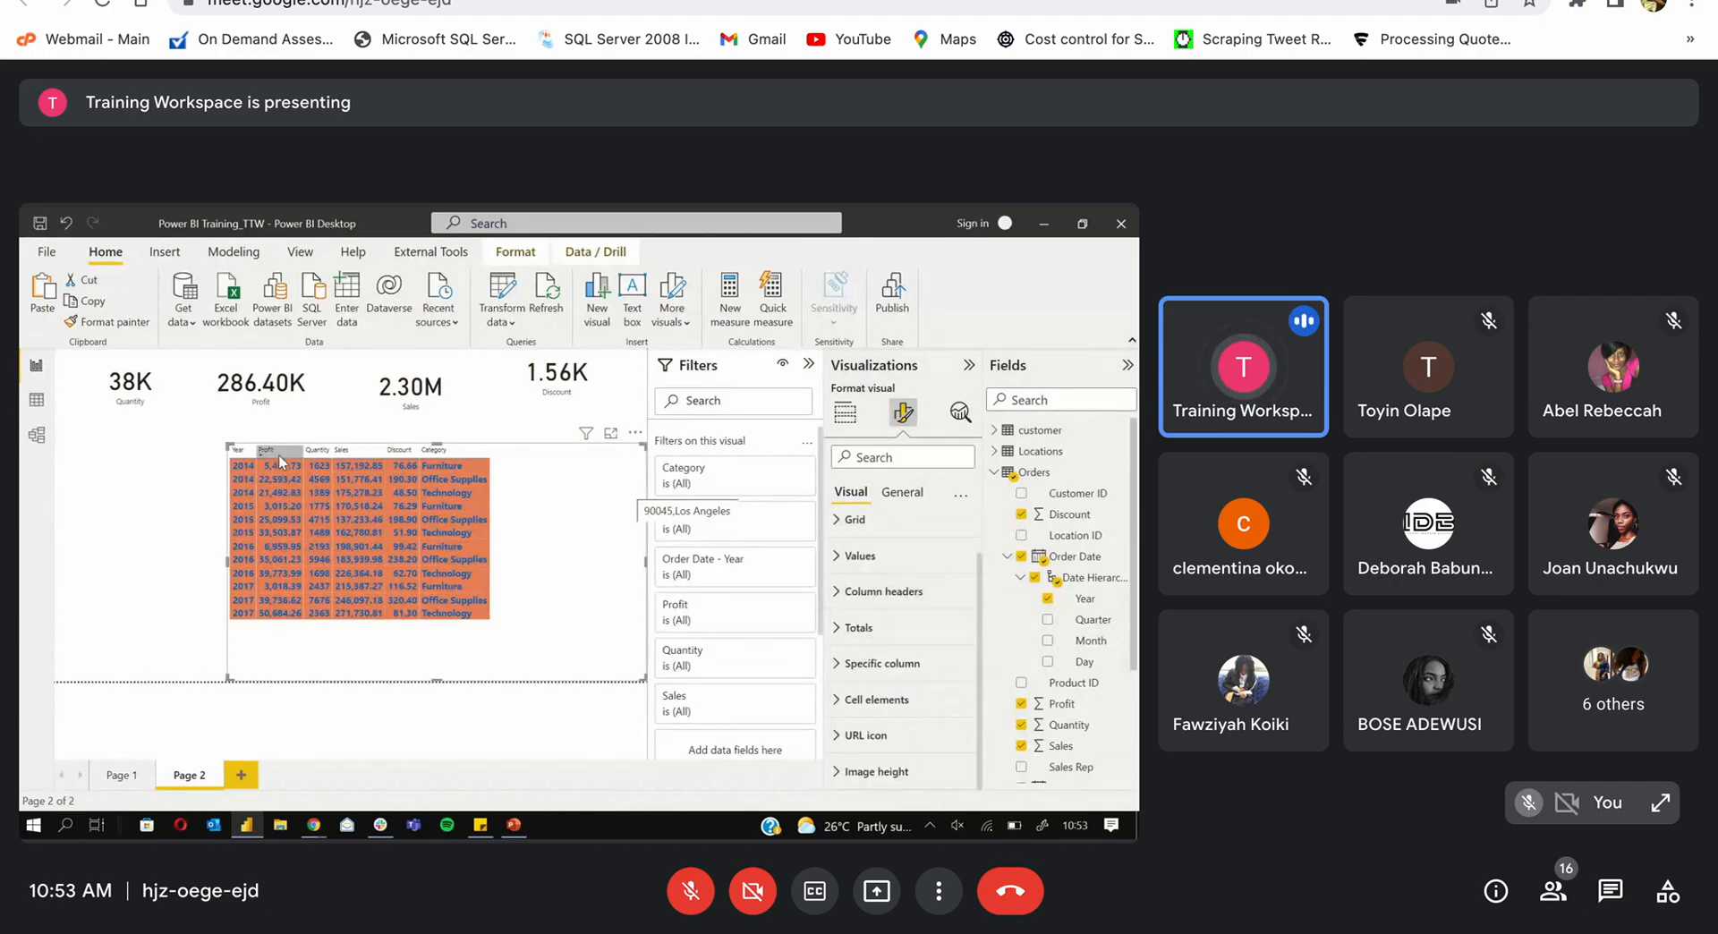
Step: Move the table to the page's left edge and shrink it
{"action": "left_click_drag", "start_coordinate": [532, 541], "coordinate": [308, 538]}
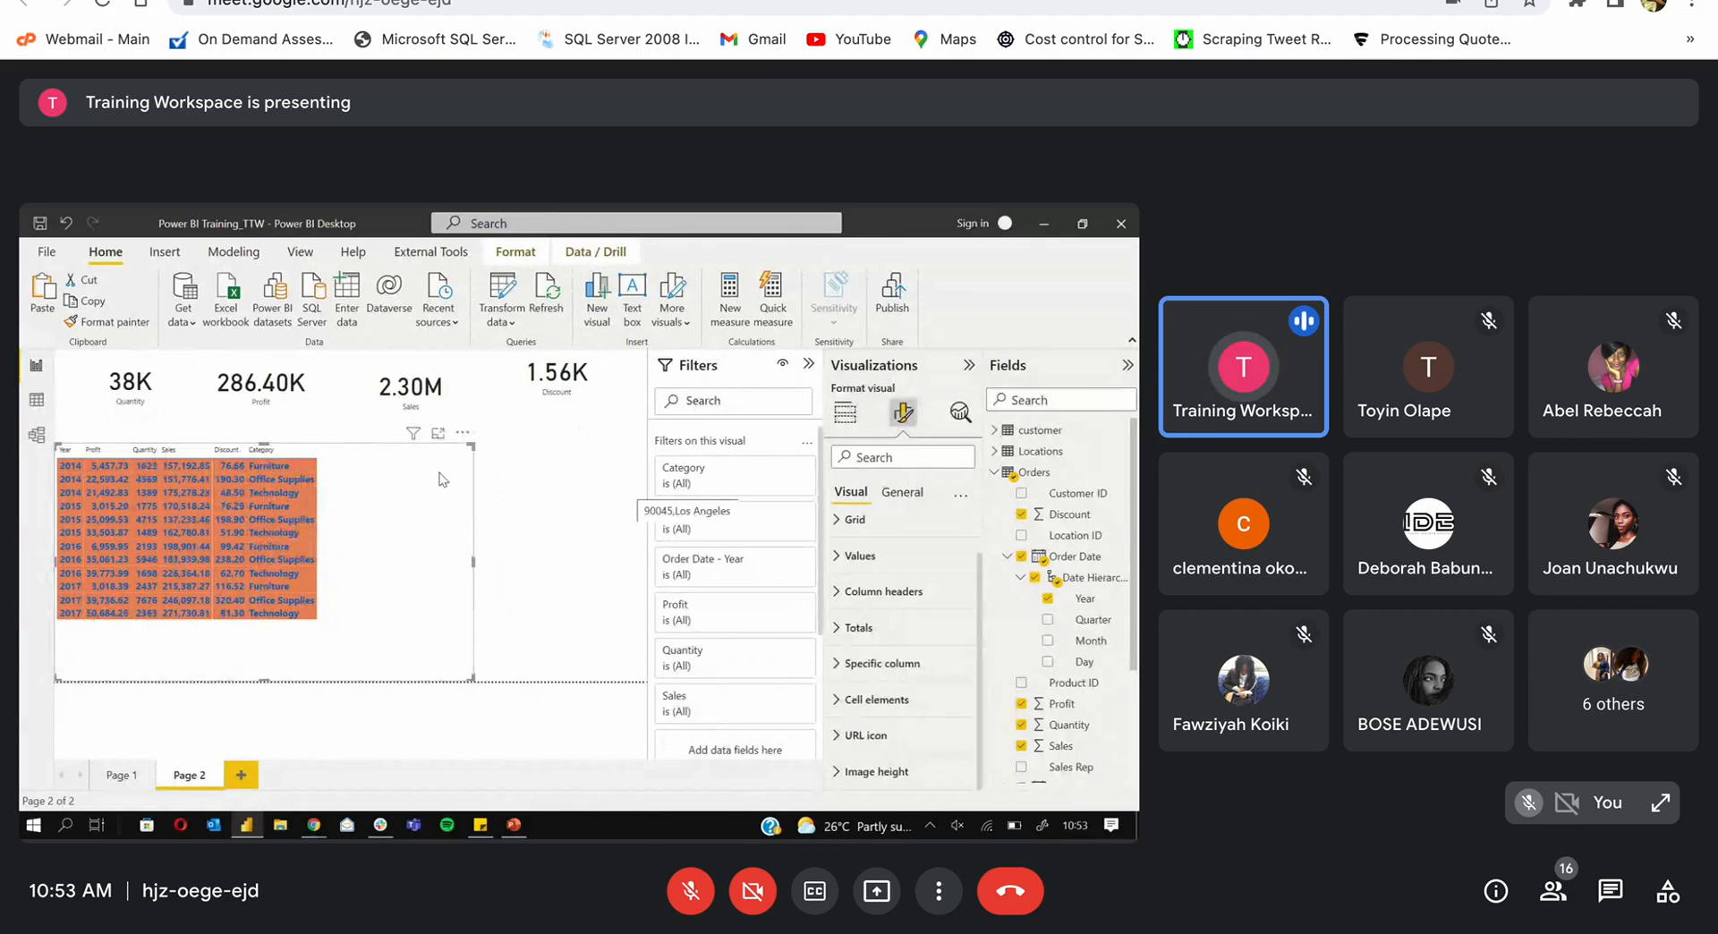
{"action": "left_click_drag", "start_coordinate": [472, 447], "coordinate": [382, 481]}
{"action": "left_click", "coordinate": [415, 408]}
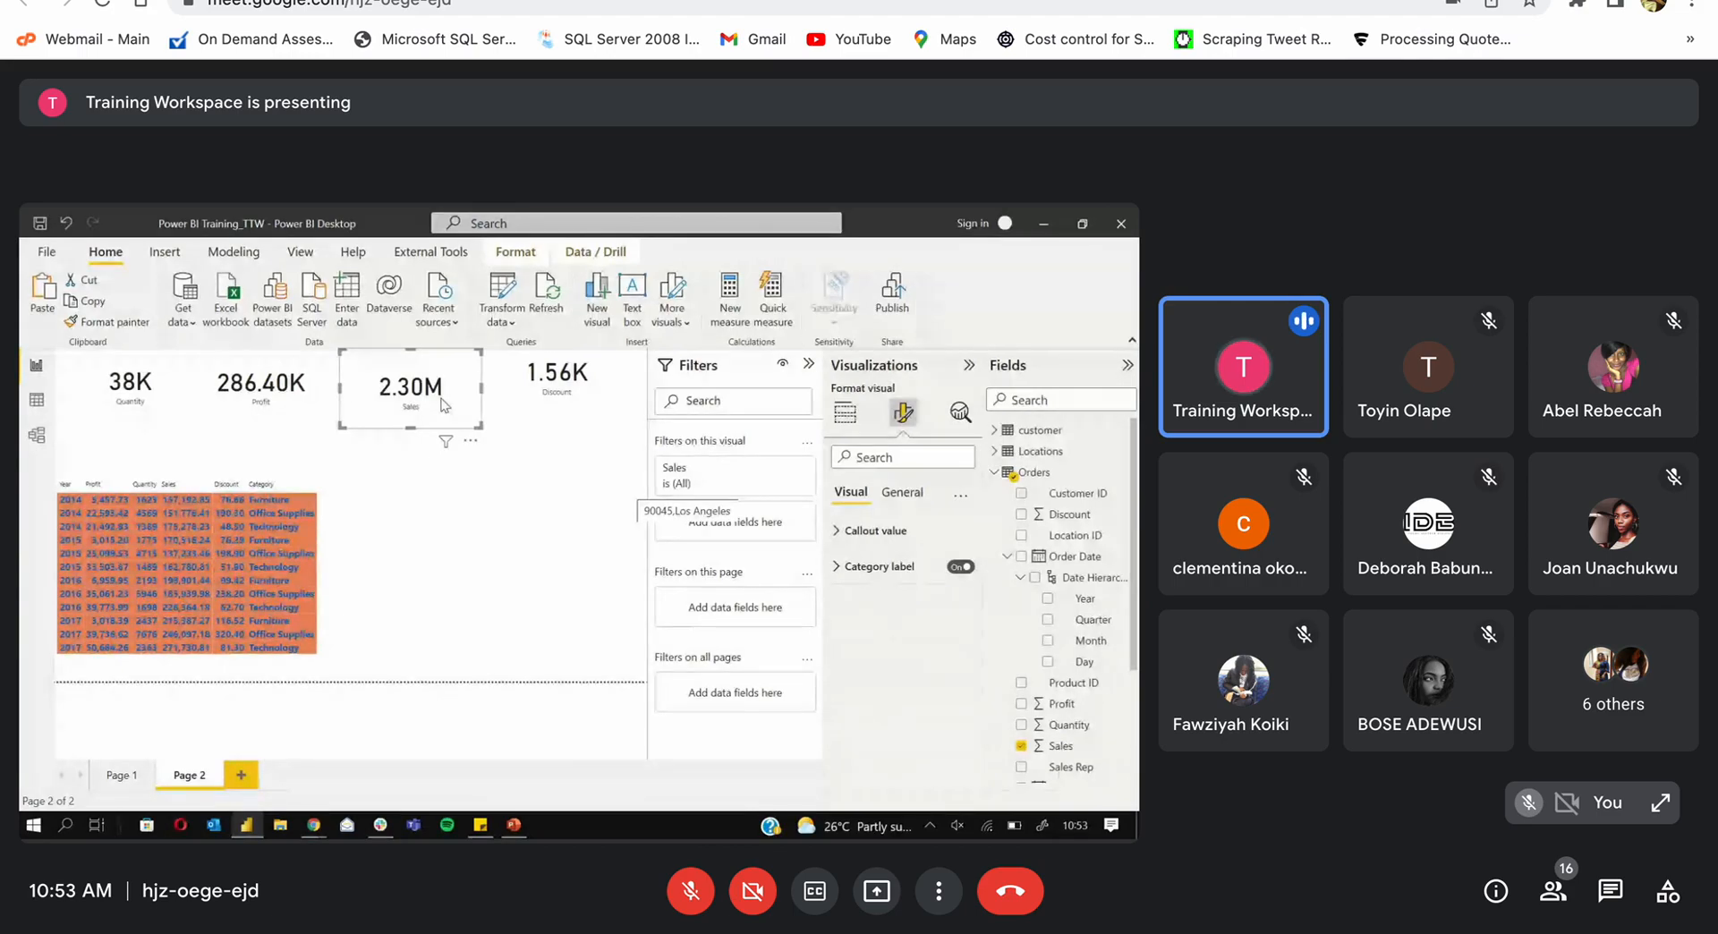
Step: Add a shadow under the 2.30M Sales card and nudge it slightly right
{"action": "left_click", "coordinate": [920, 494]}
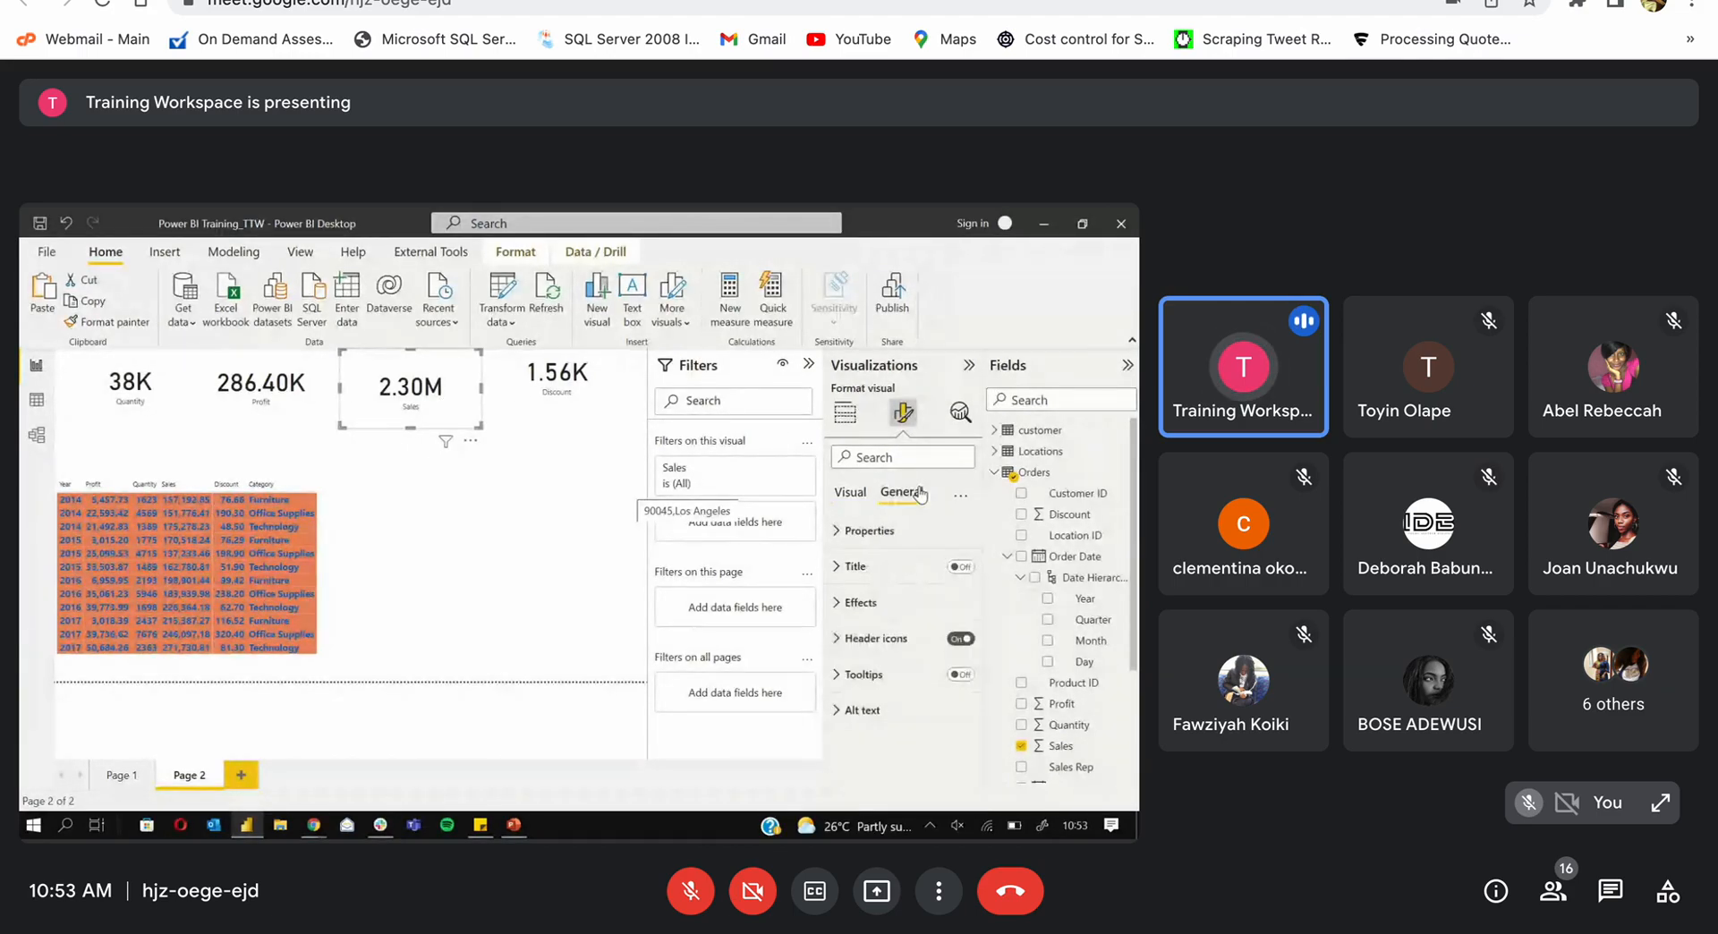
{"action": "left_click", "coordinate": [835, 604]}
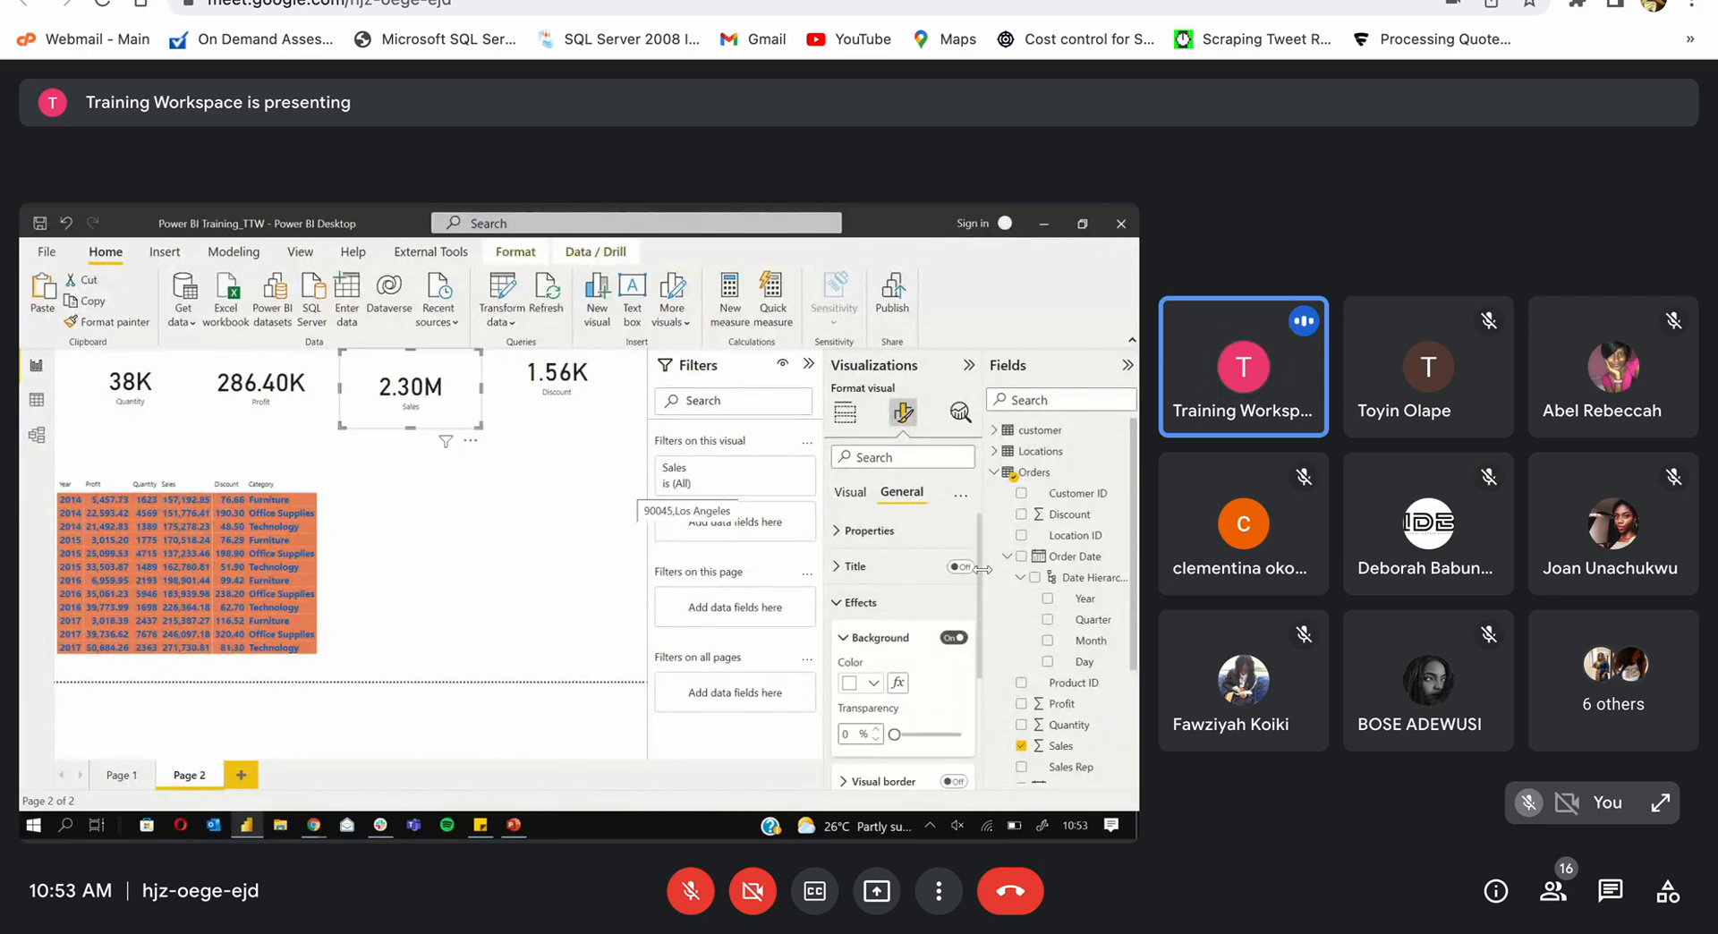
{"action": "left_click_drag", "start_coordinate": [983, 629], "coordinate": [974, 689]}
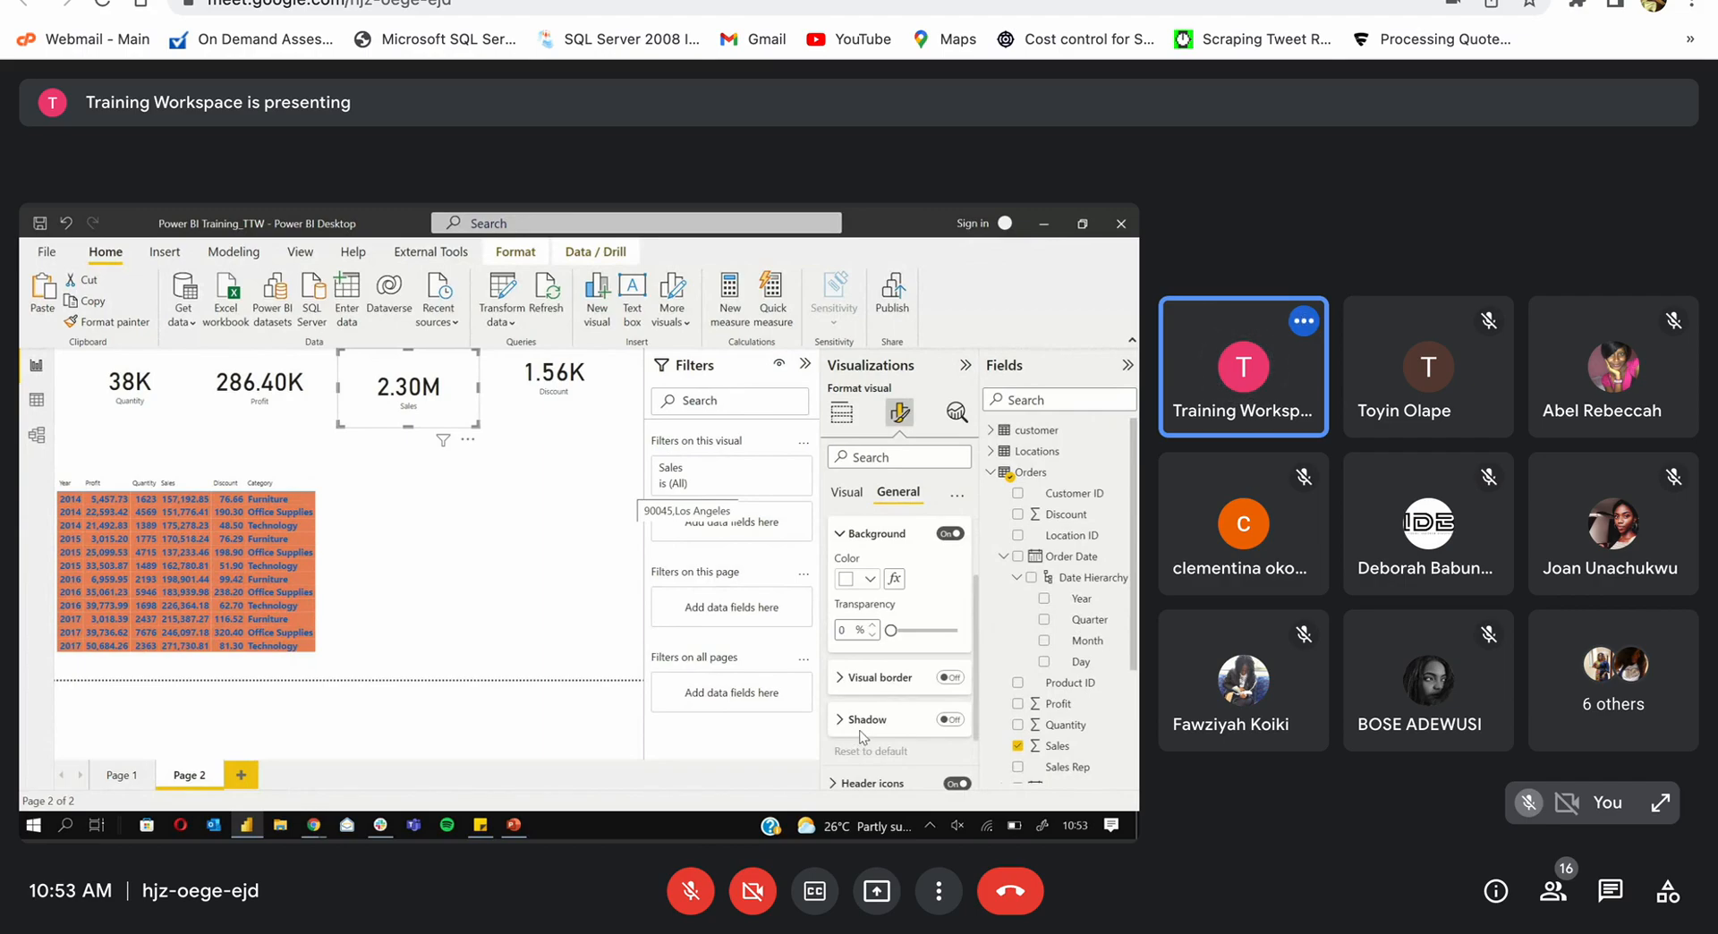
{"action": "left_click", "coordinate": [933, 727]}
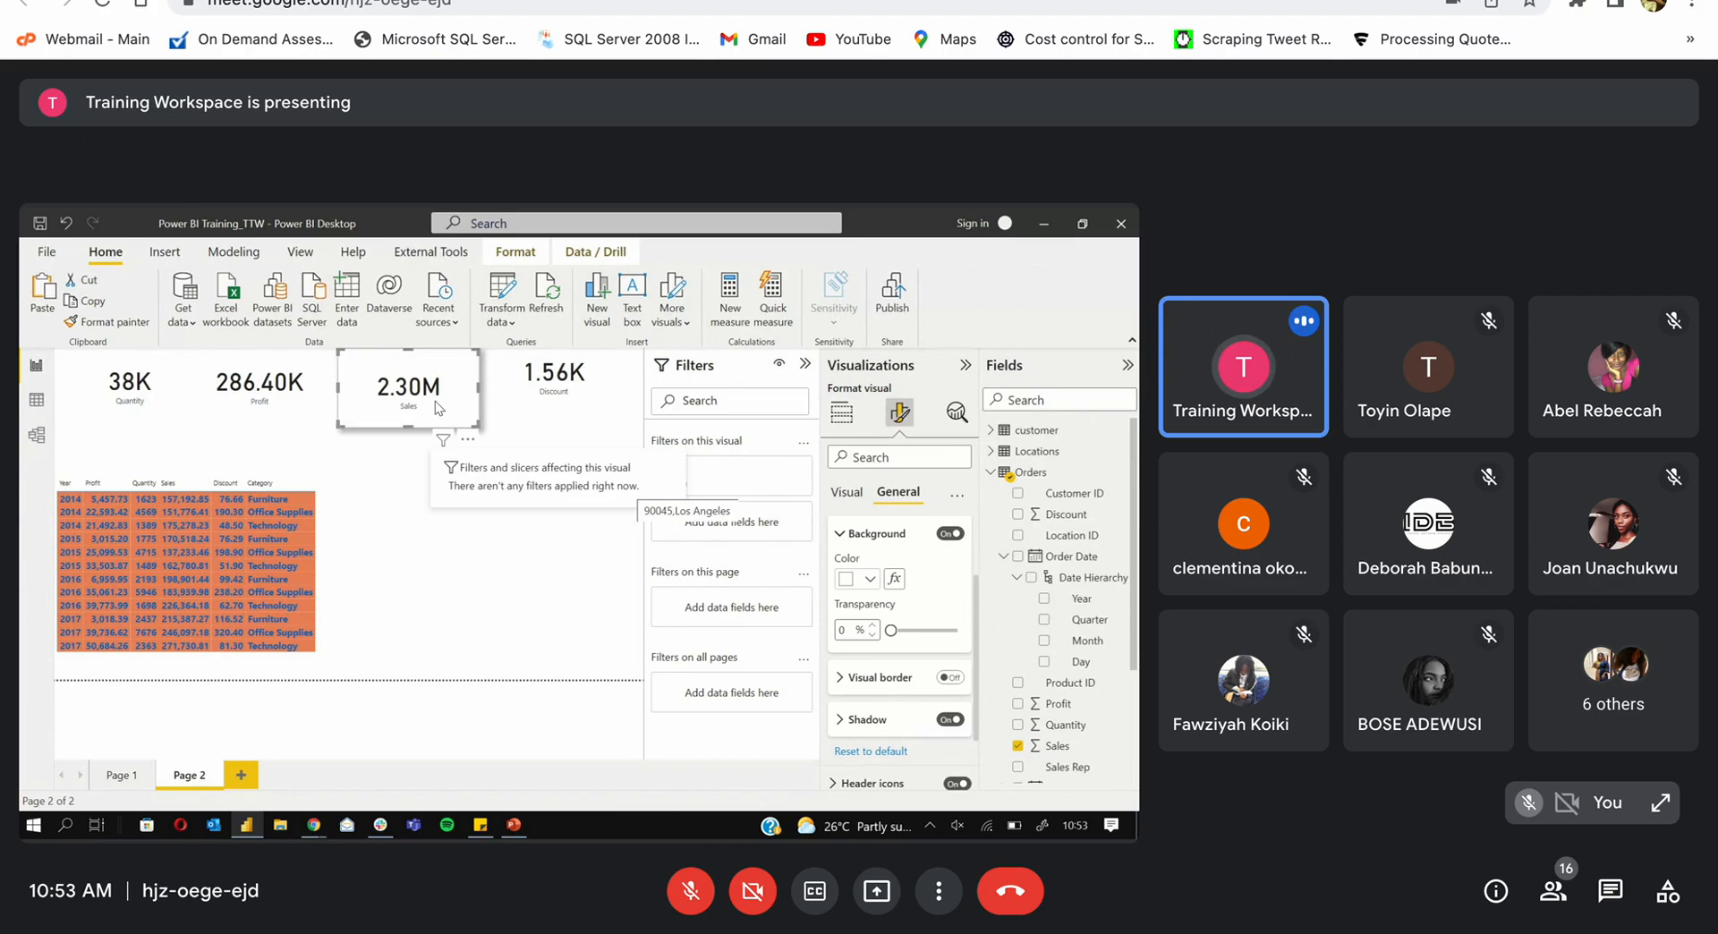
{"action": "left_click_drag", "start_coordinate": [435, 407], "coordinate": [448, 401]}
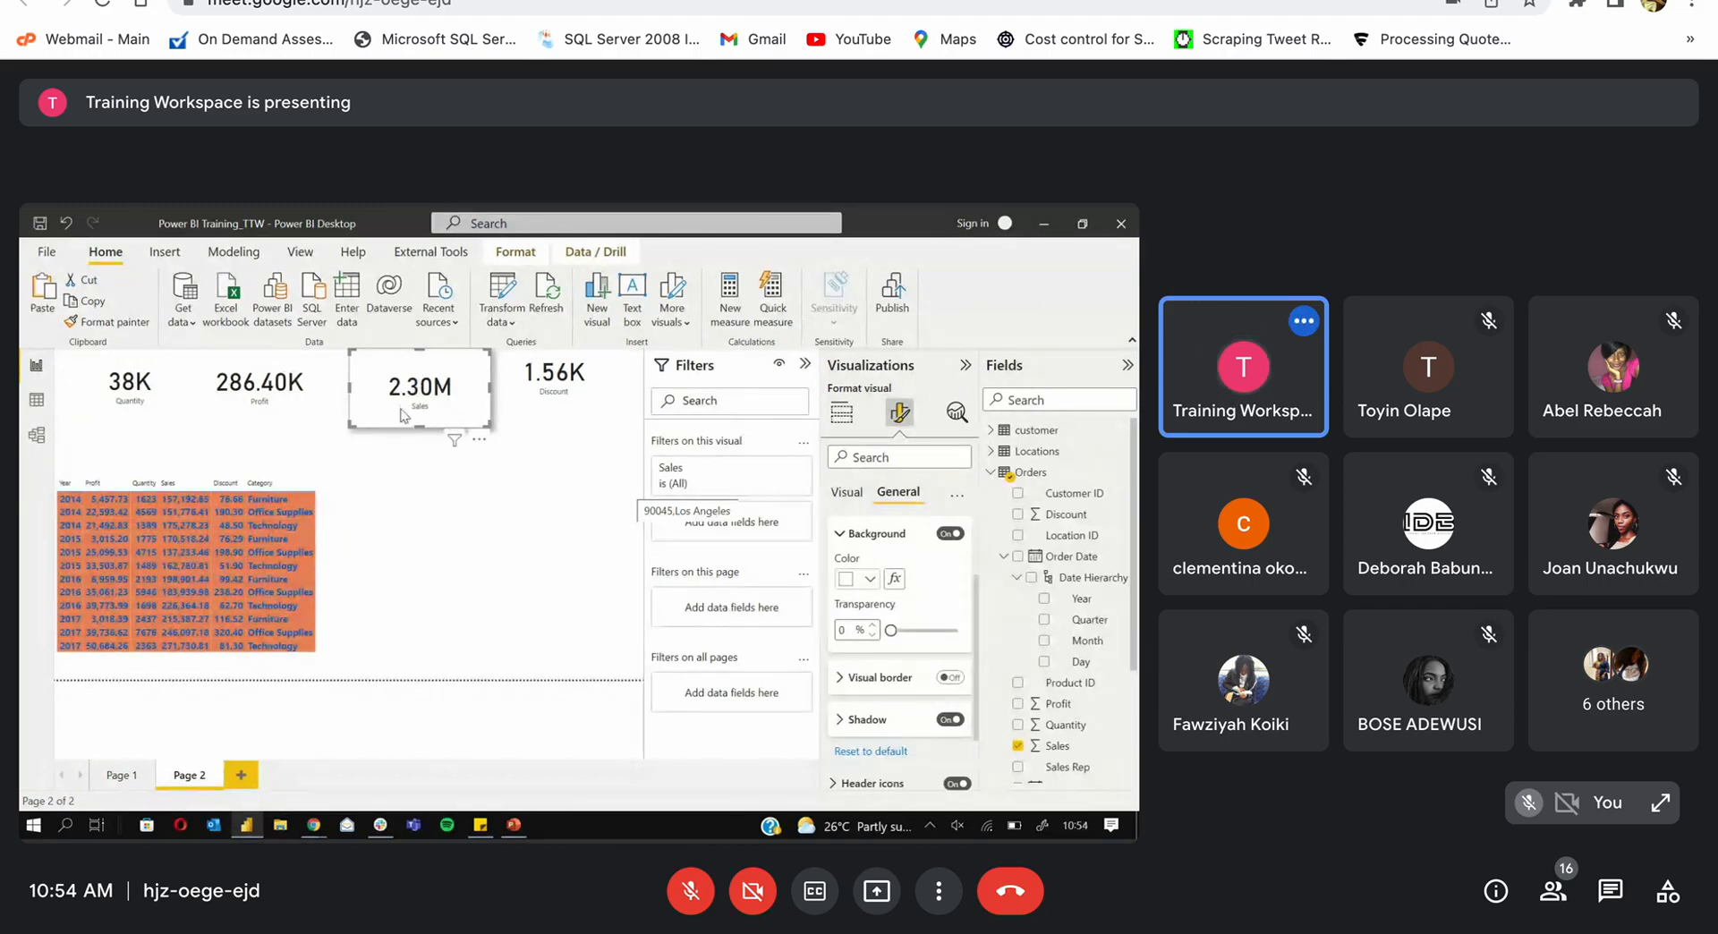
Step: Use Format painter to copy the Sales card's style onto the Discount, Profit and Quantity cards
{"action": "left_click", "coordinate": [100, 319]}
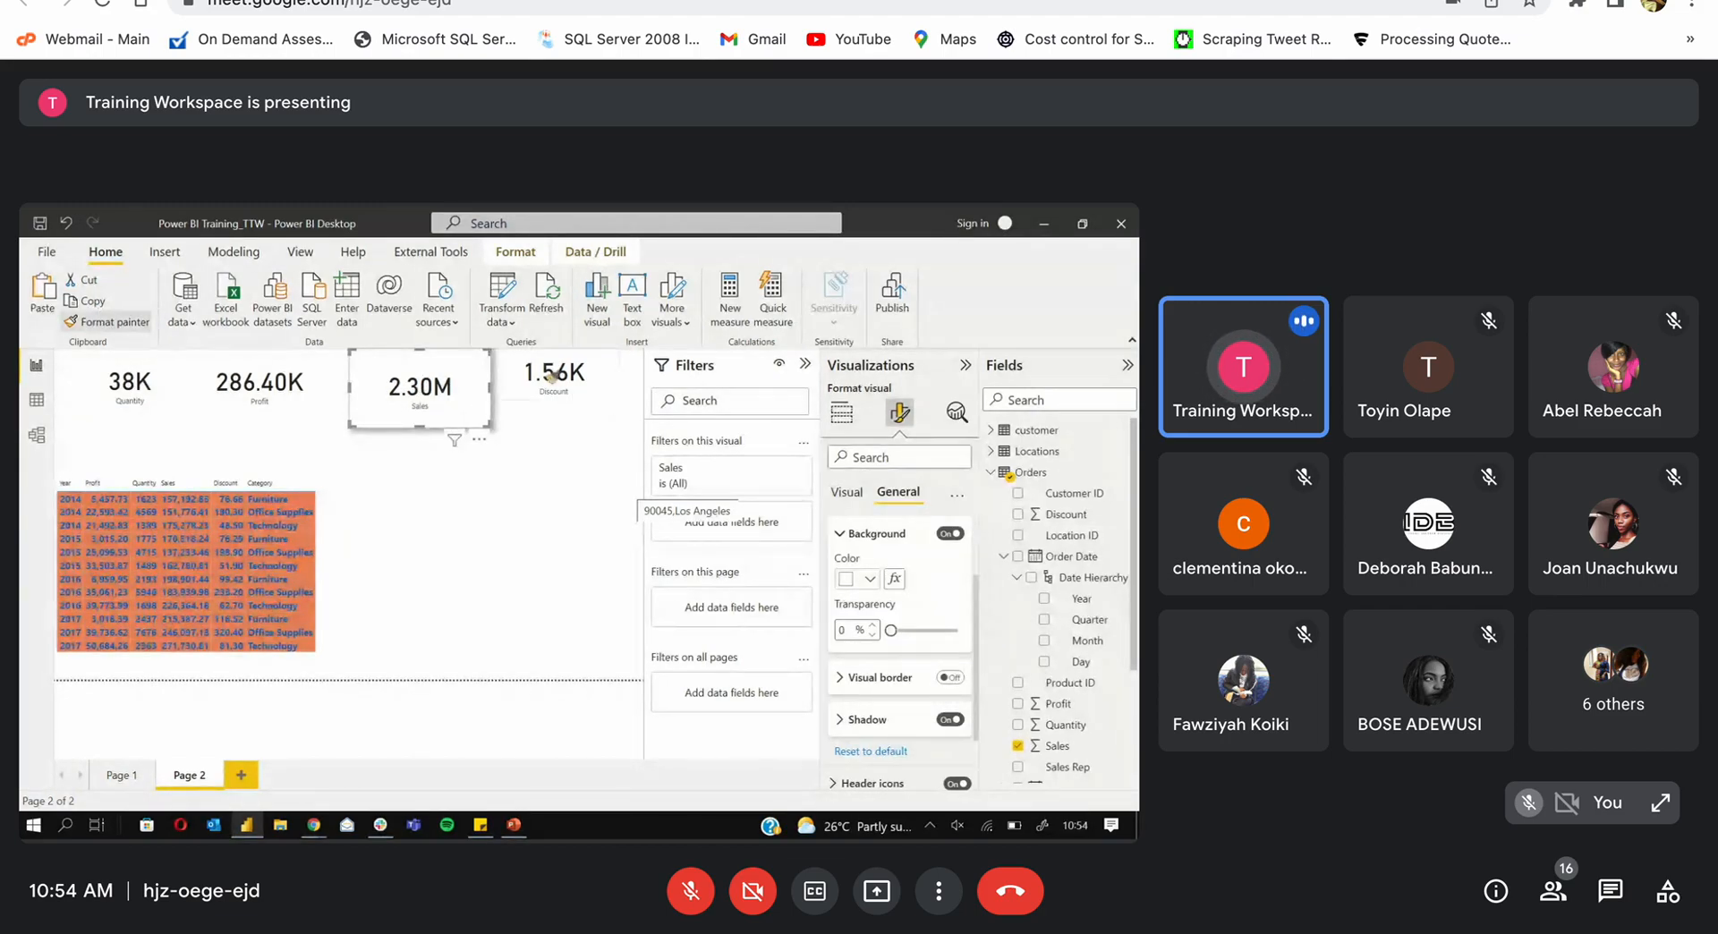
{"action": "left_click", "coordinate": [565, 371]}
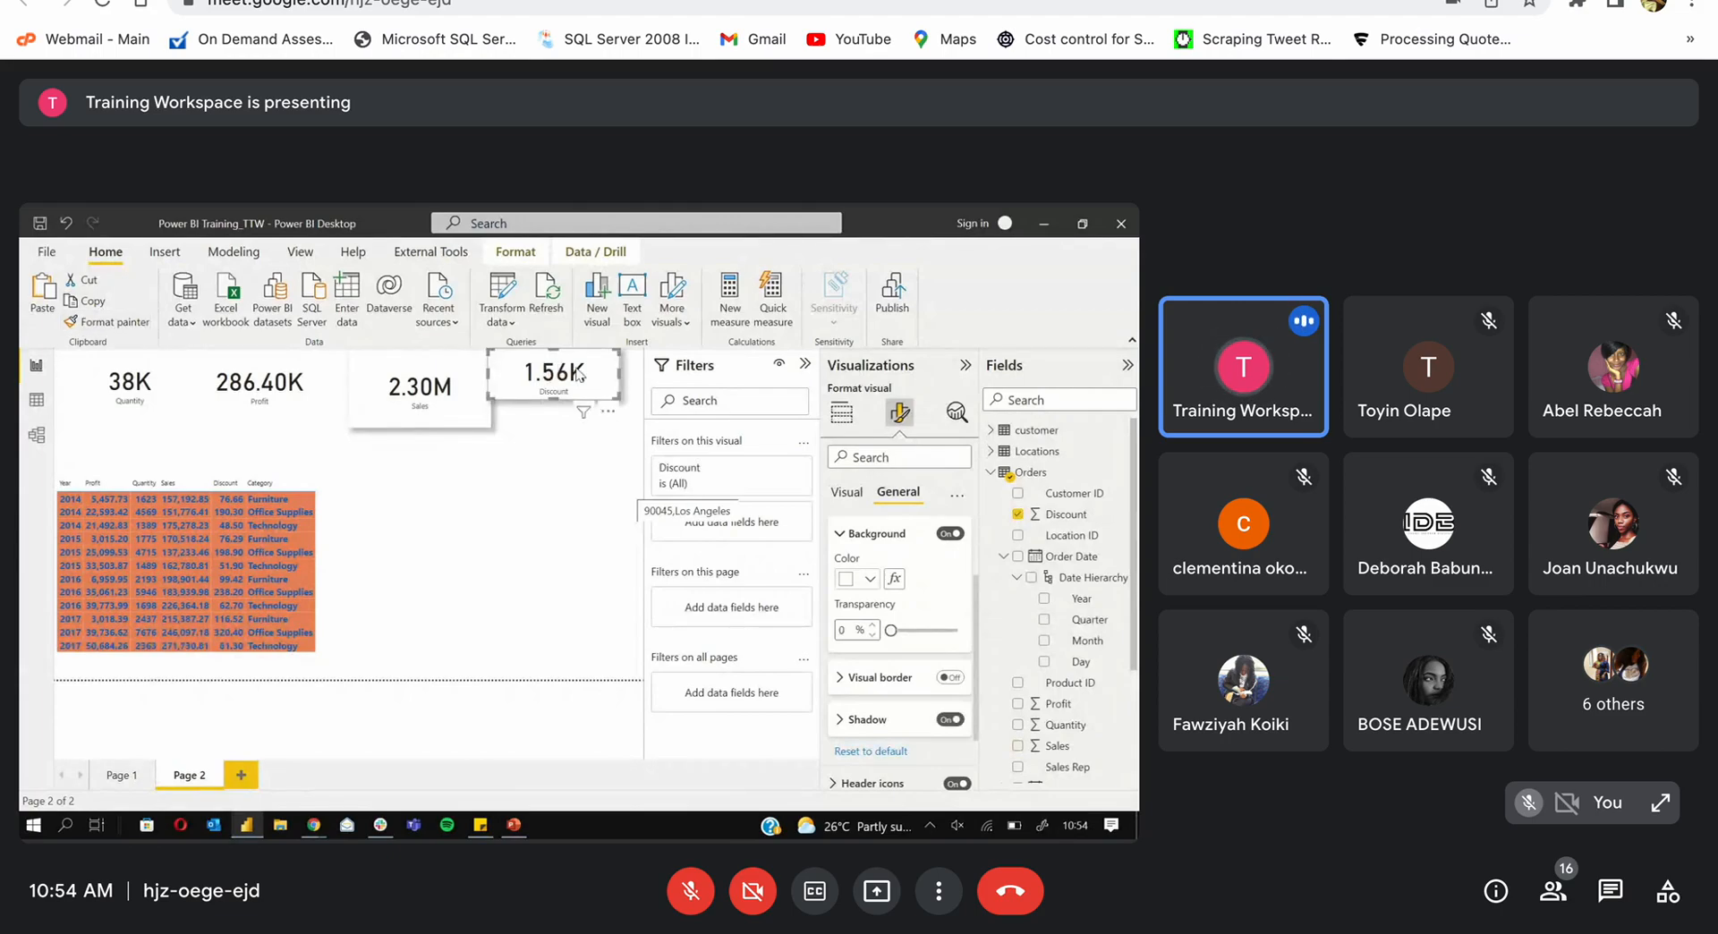
{"action": "left_click", "coordinate": [315, 391]}
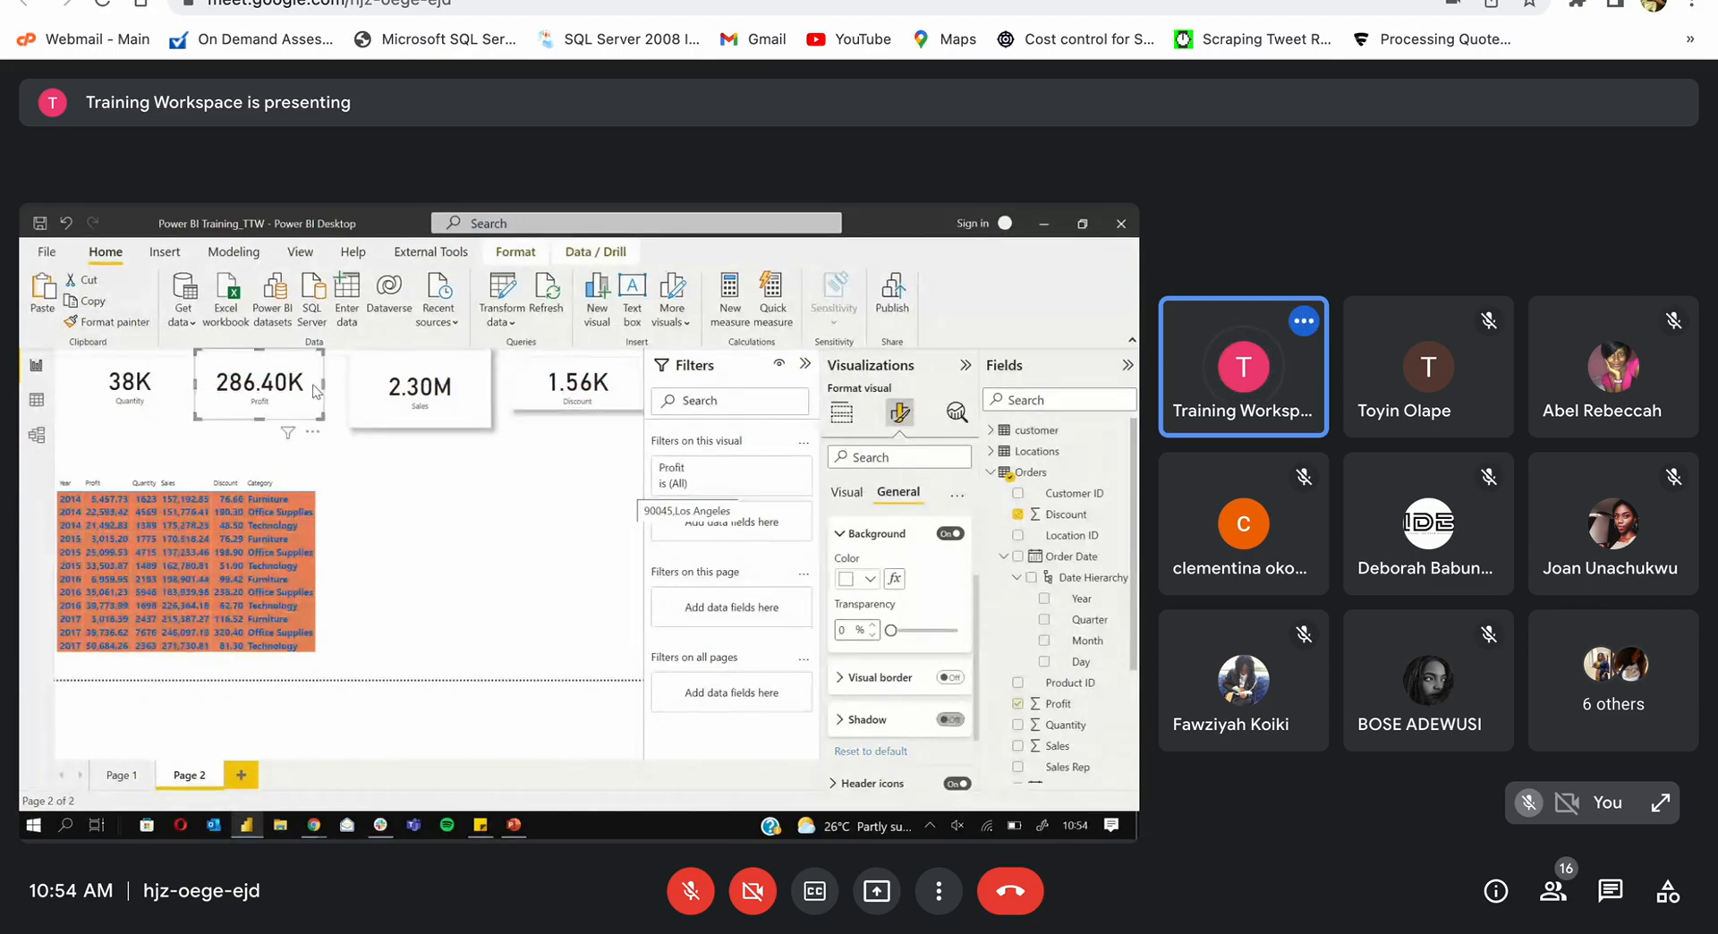
{"action": "left_click", "coordinate": [396, 399]}
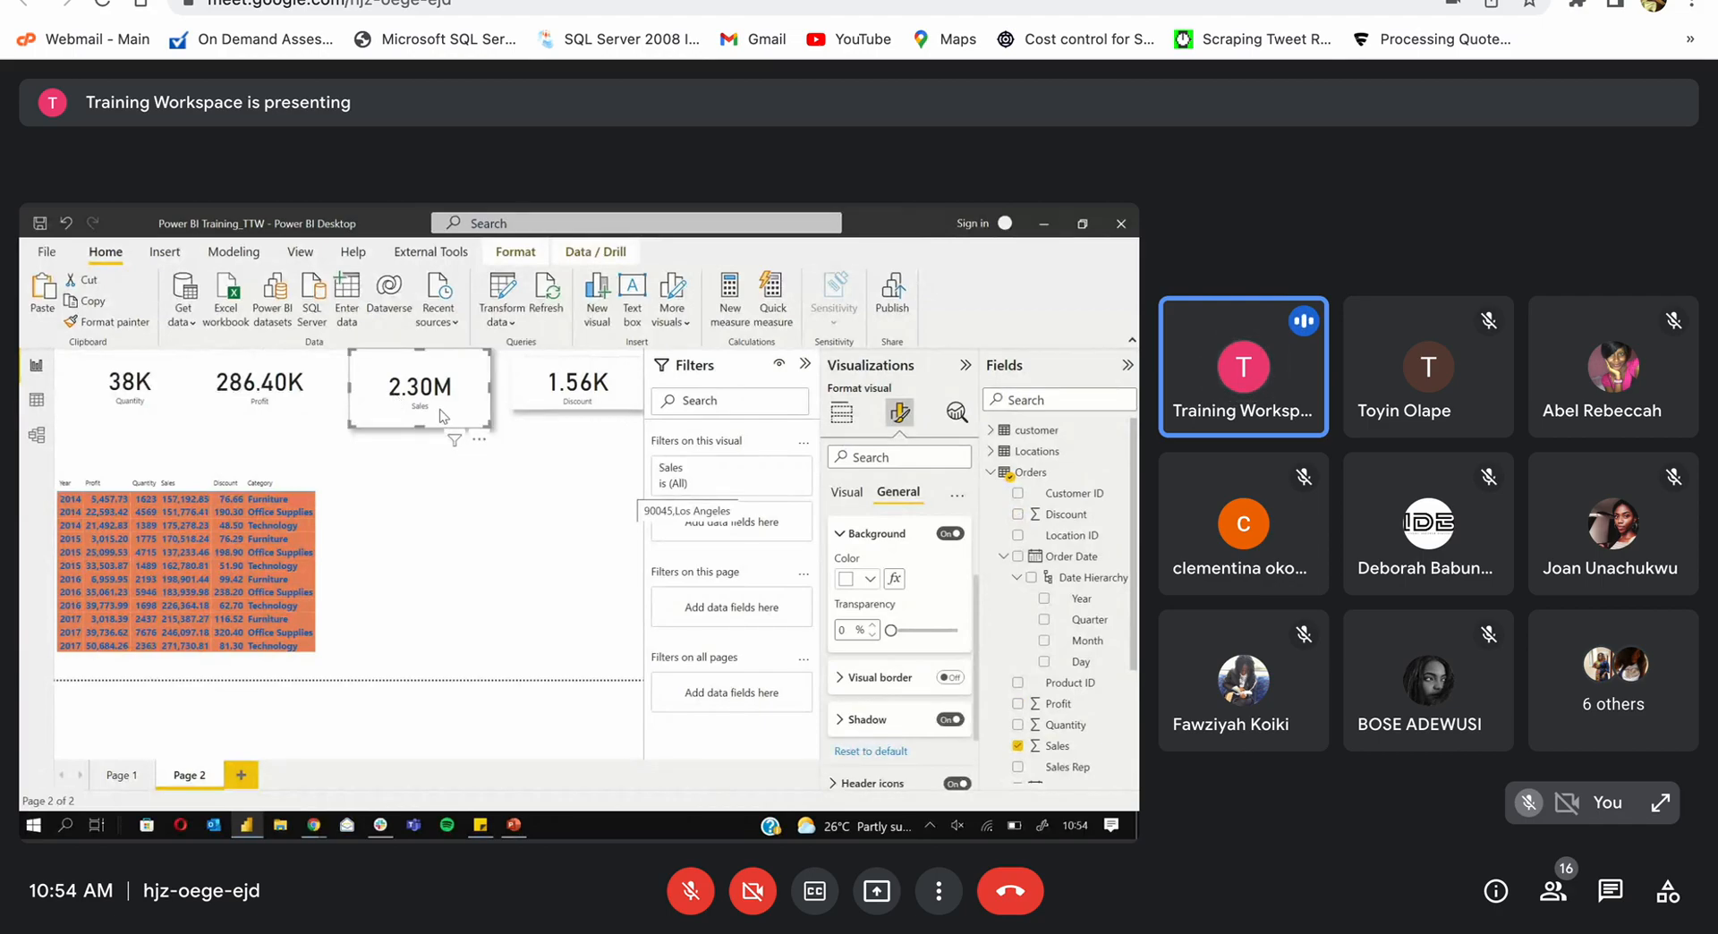
{"action": "left_click", "coordinate": [138, 322]}
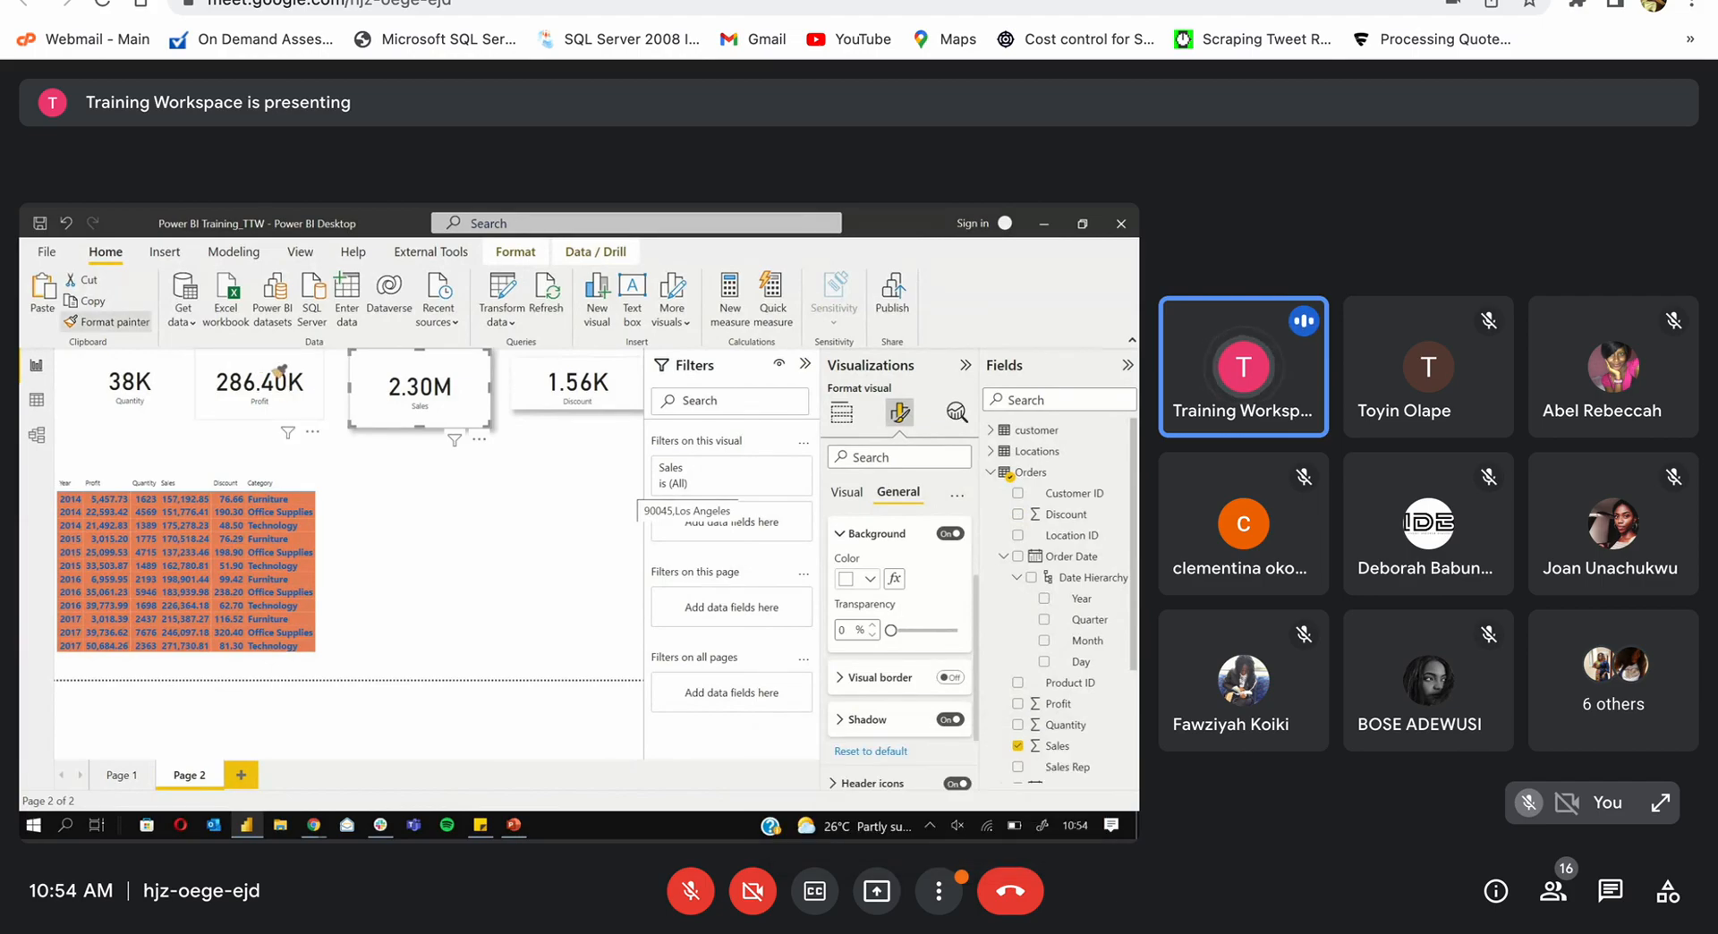
{"action": "left_click", "coordinate": [279, 372]}
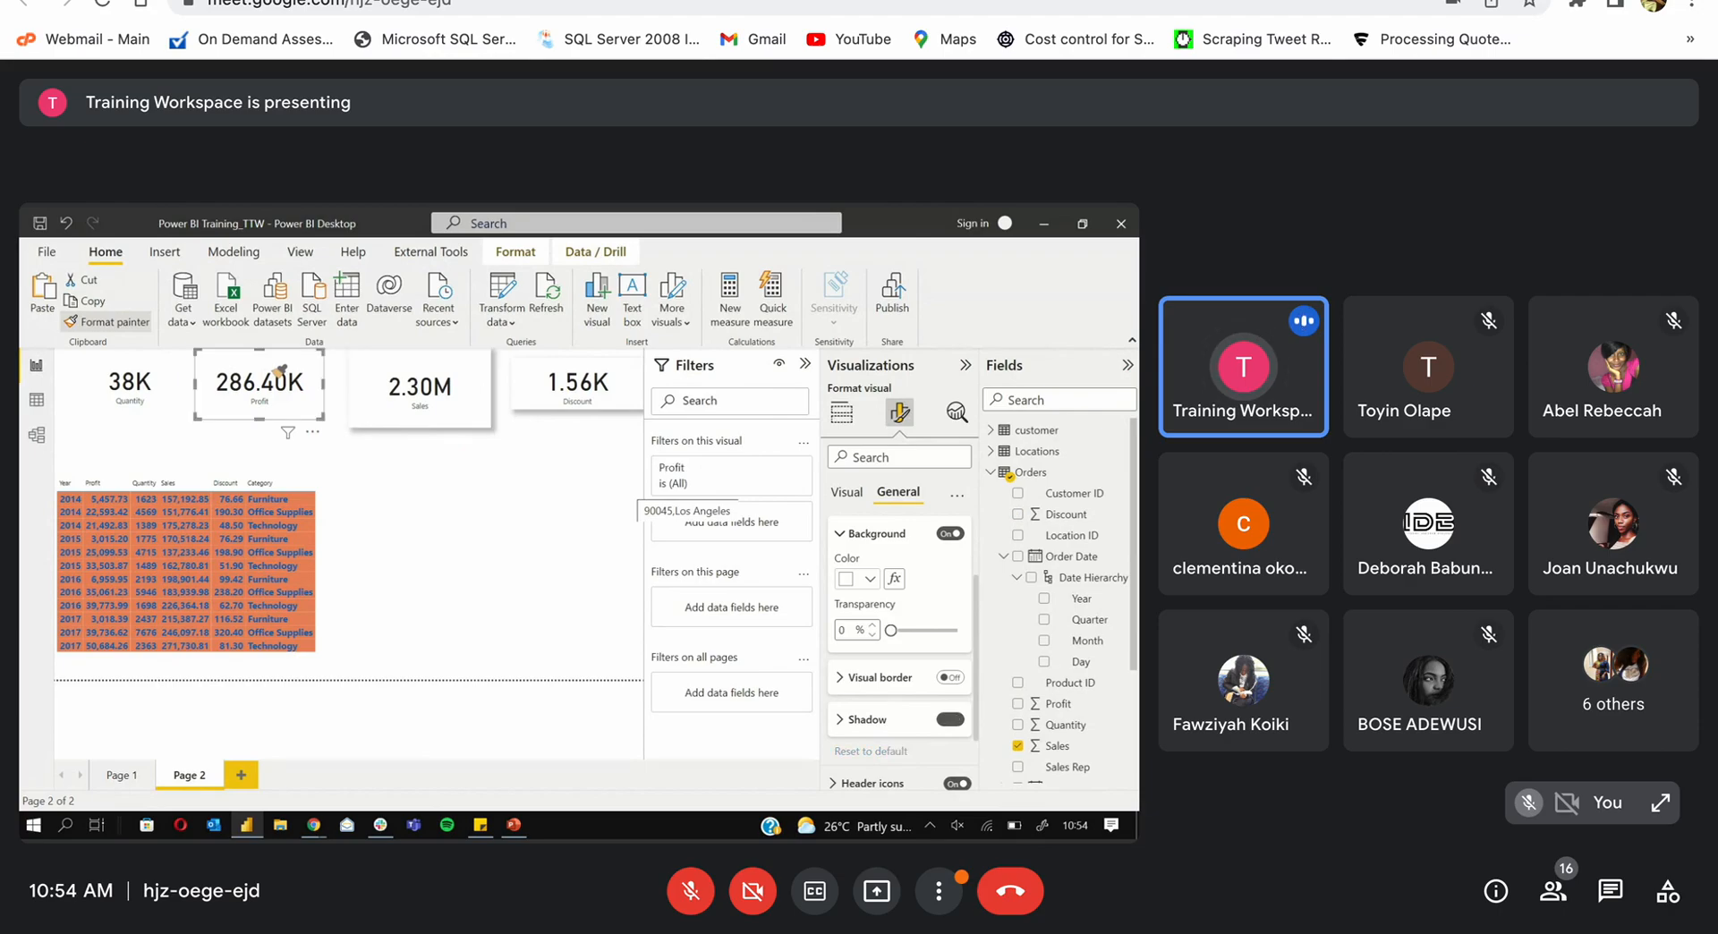
{"action": "left_click", "coordinate": [374, 404]}
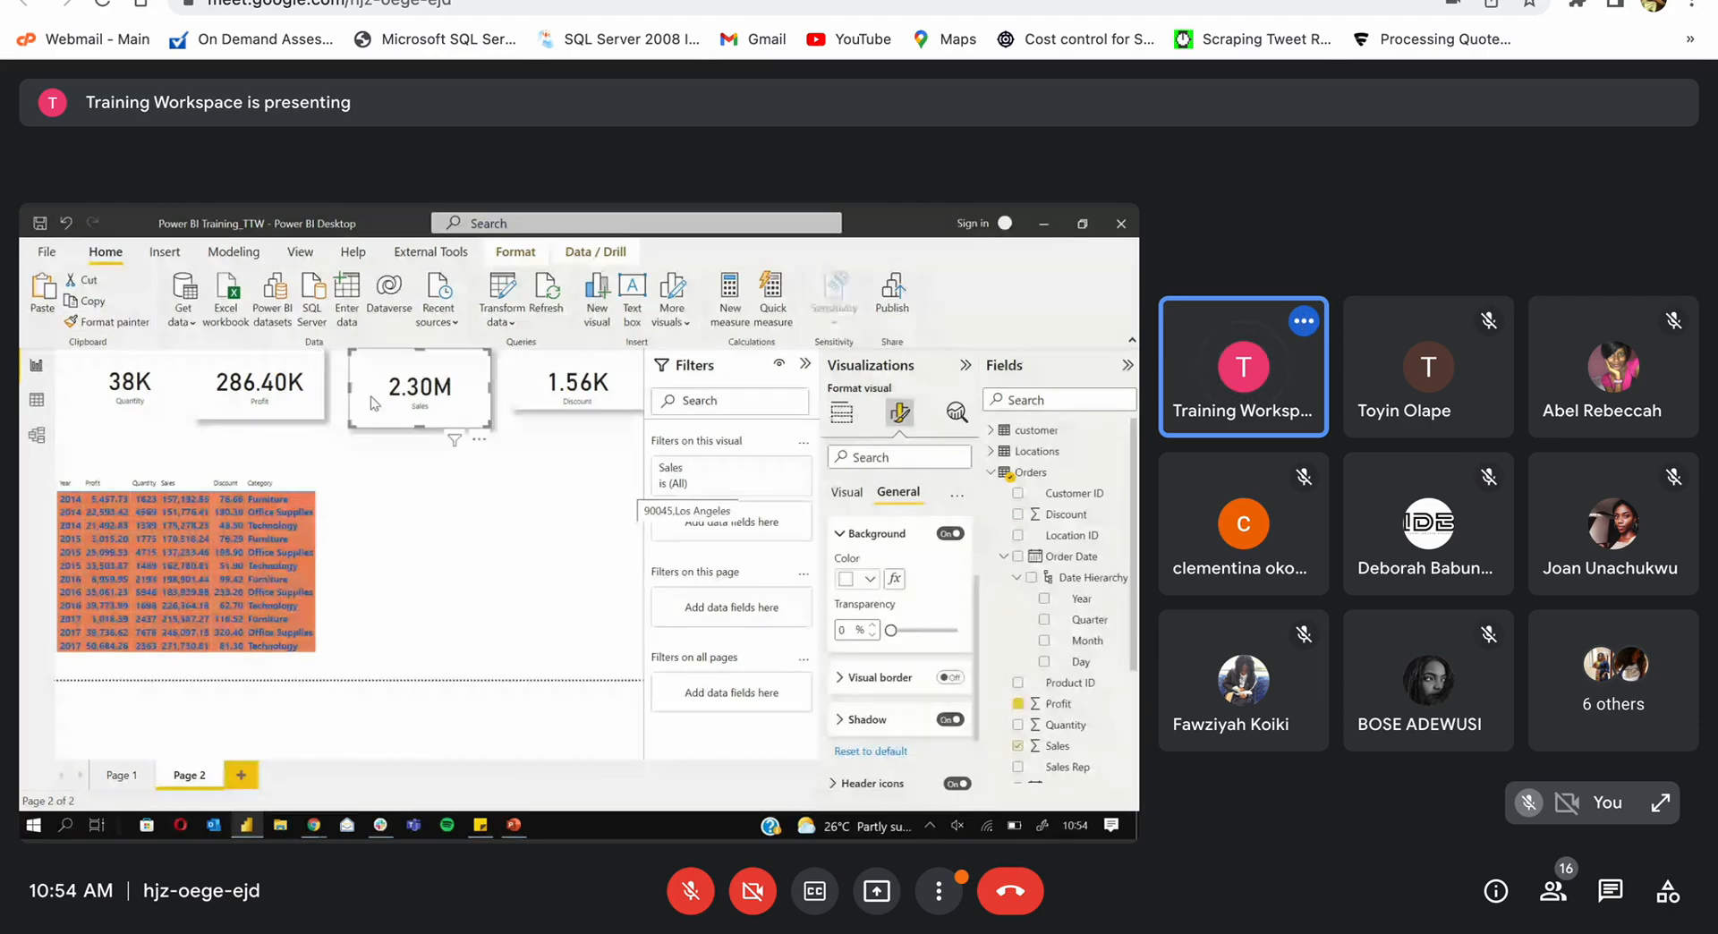
{"action": "left_click", "coordinate": [135, 323]}
{"action": "left_click", "coordinate": [134, 383]}
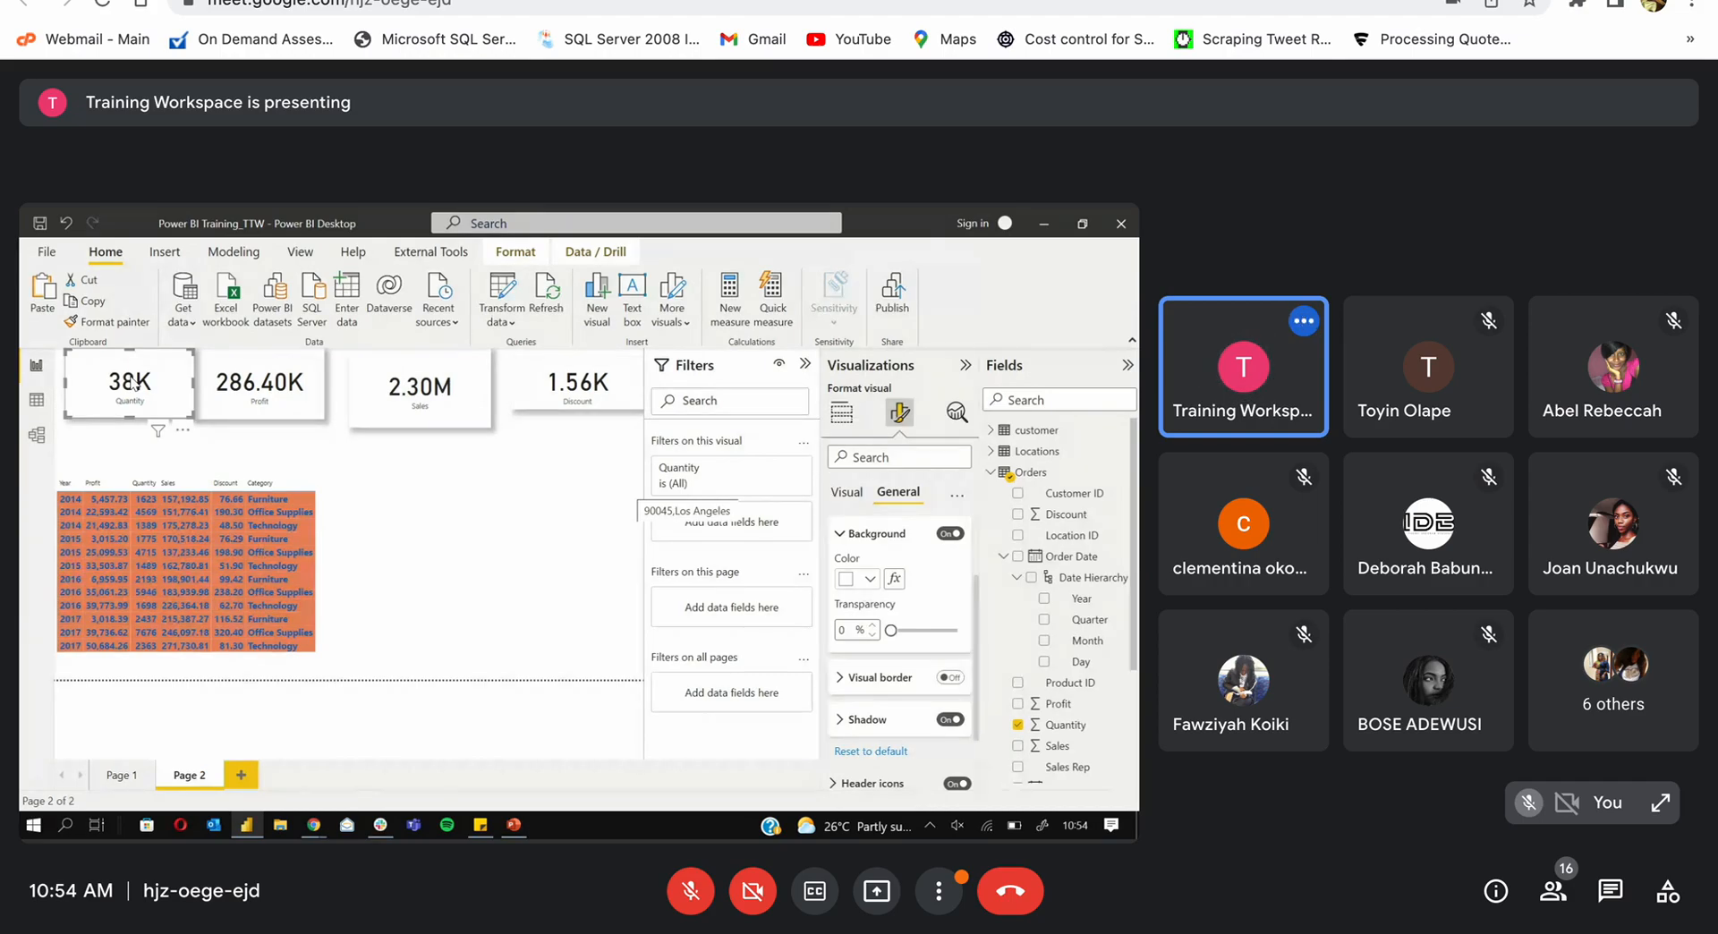
Step: Align the Profit card evenly with the other KPI cards, then select the yearly table
{"action": "left_click_drag", "start_coordinate": [225, 368], "coordinate": [240, 373]}
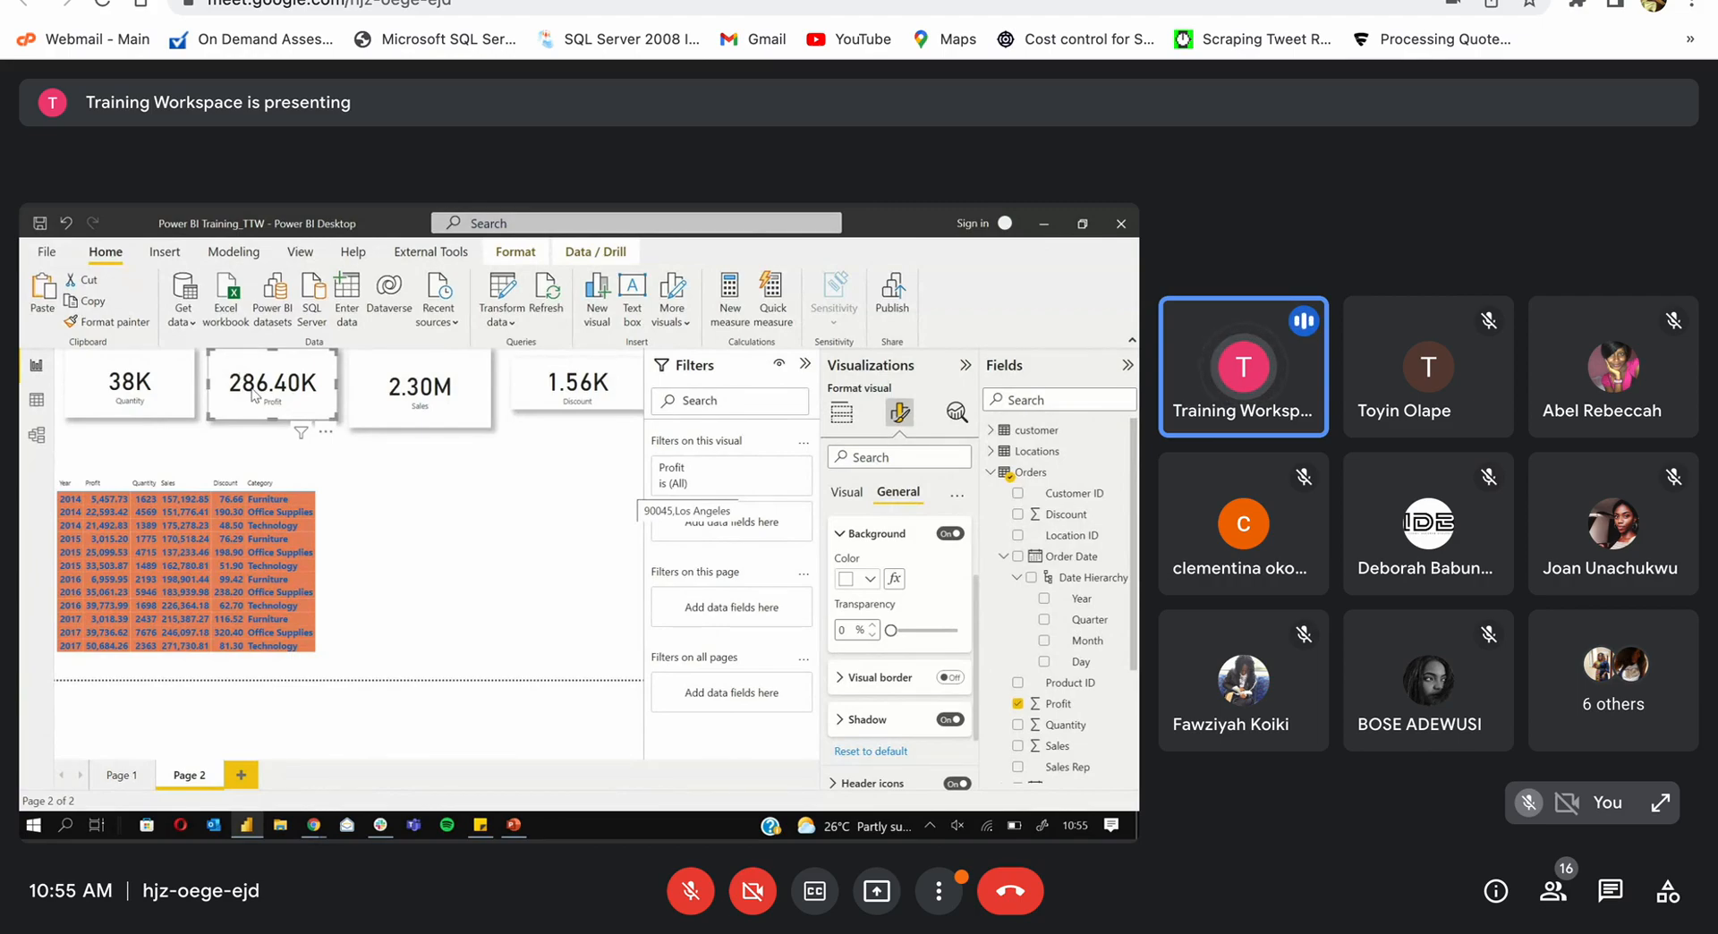
{"action": "left_click", "coordinate": [266, 483]}
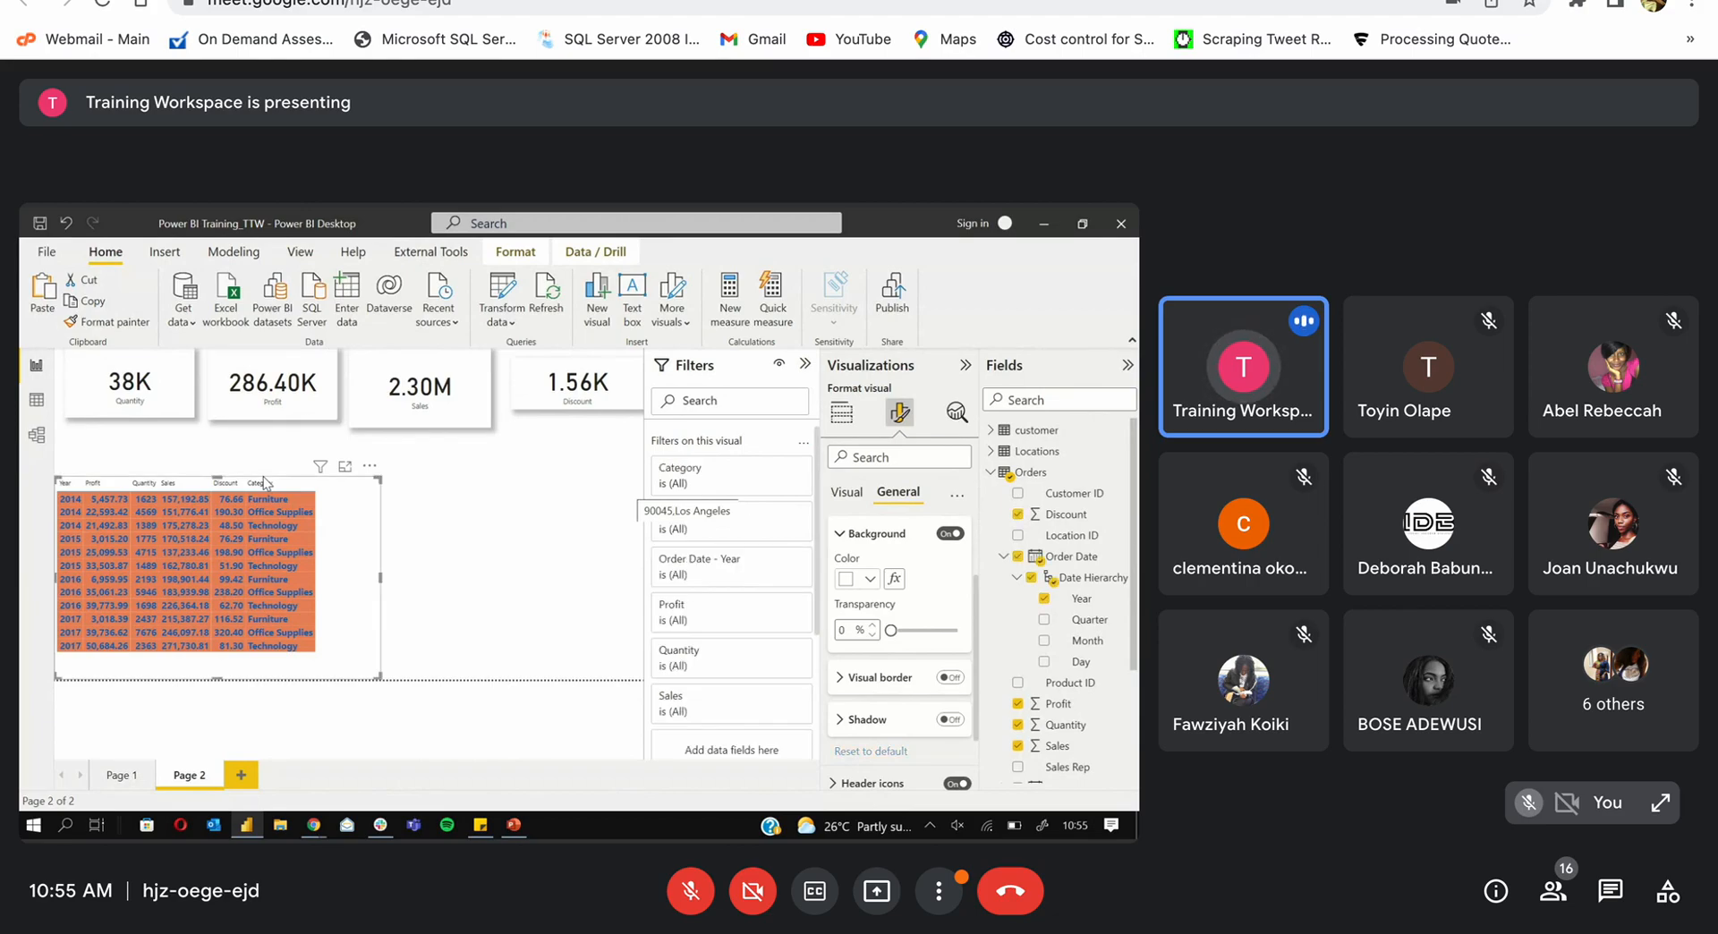
Step: Move the yearly table beneath the Sales and Discount cards and show its Visual formatting options
{"action": "left_click_drag", "start_coordinate": [345, 484], "coordinate": [606, 470]}
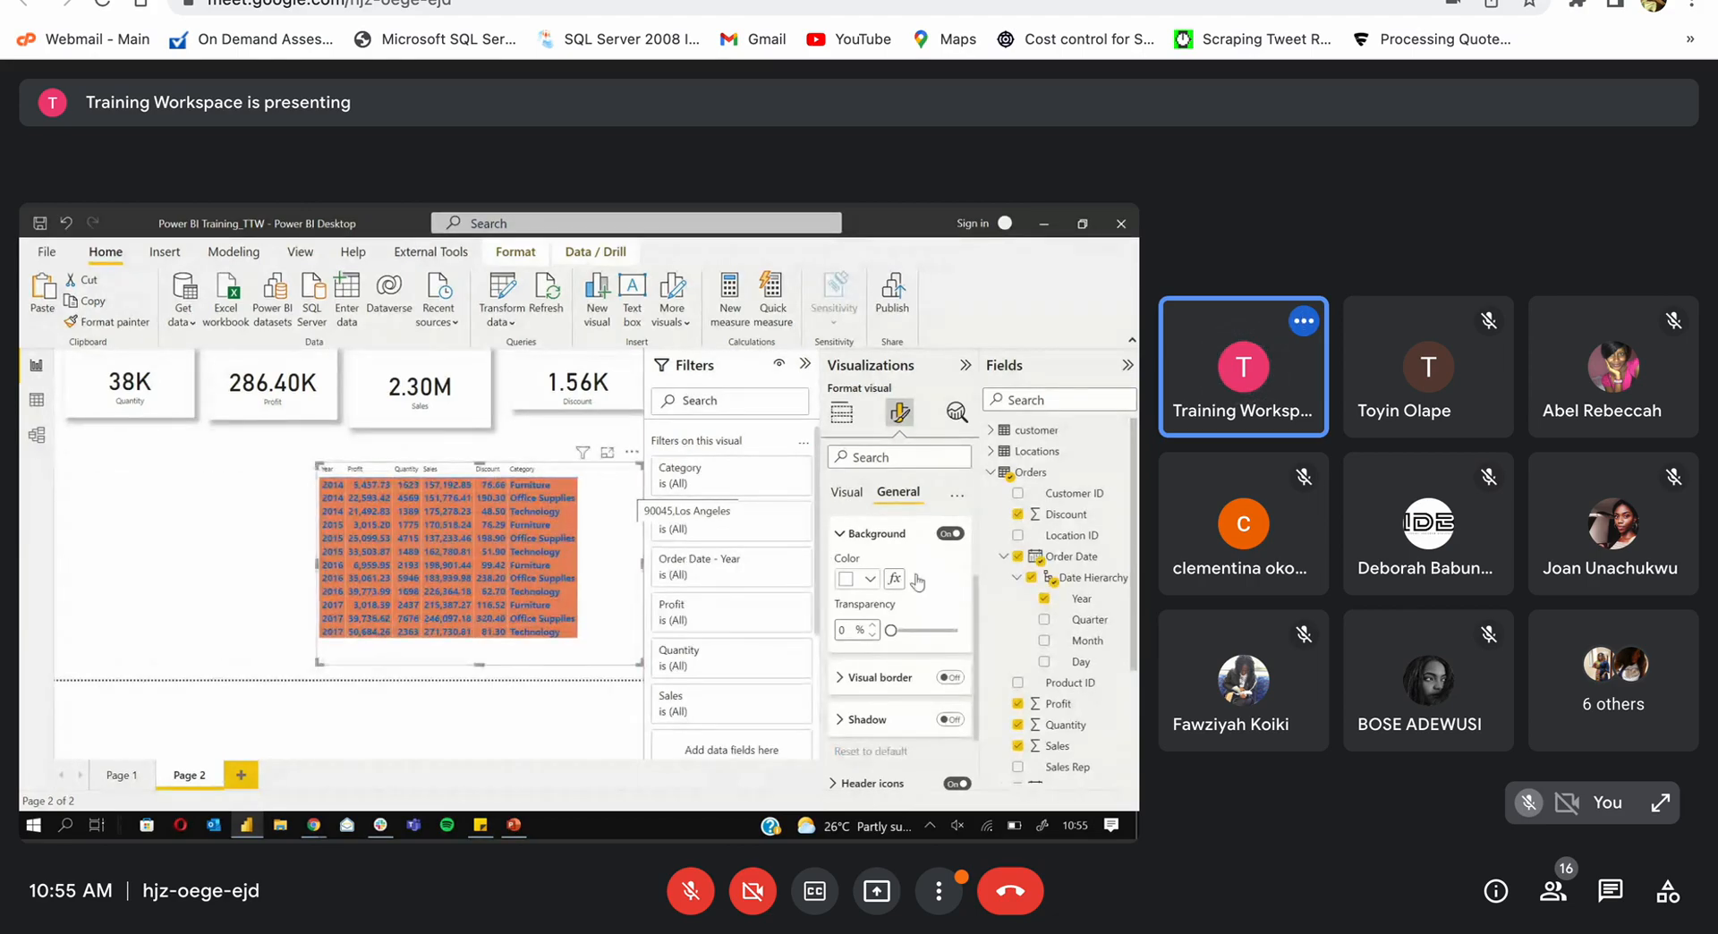
{"action": "left_click", "coordinate": [838, 535]}
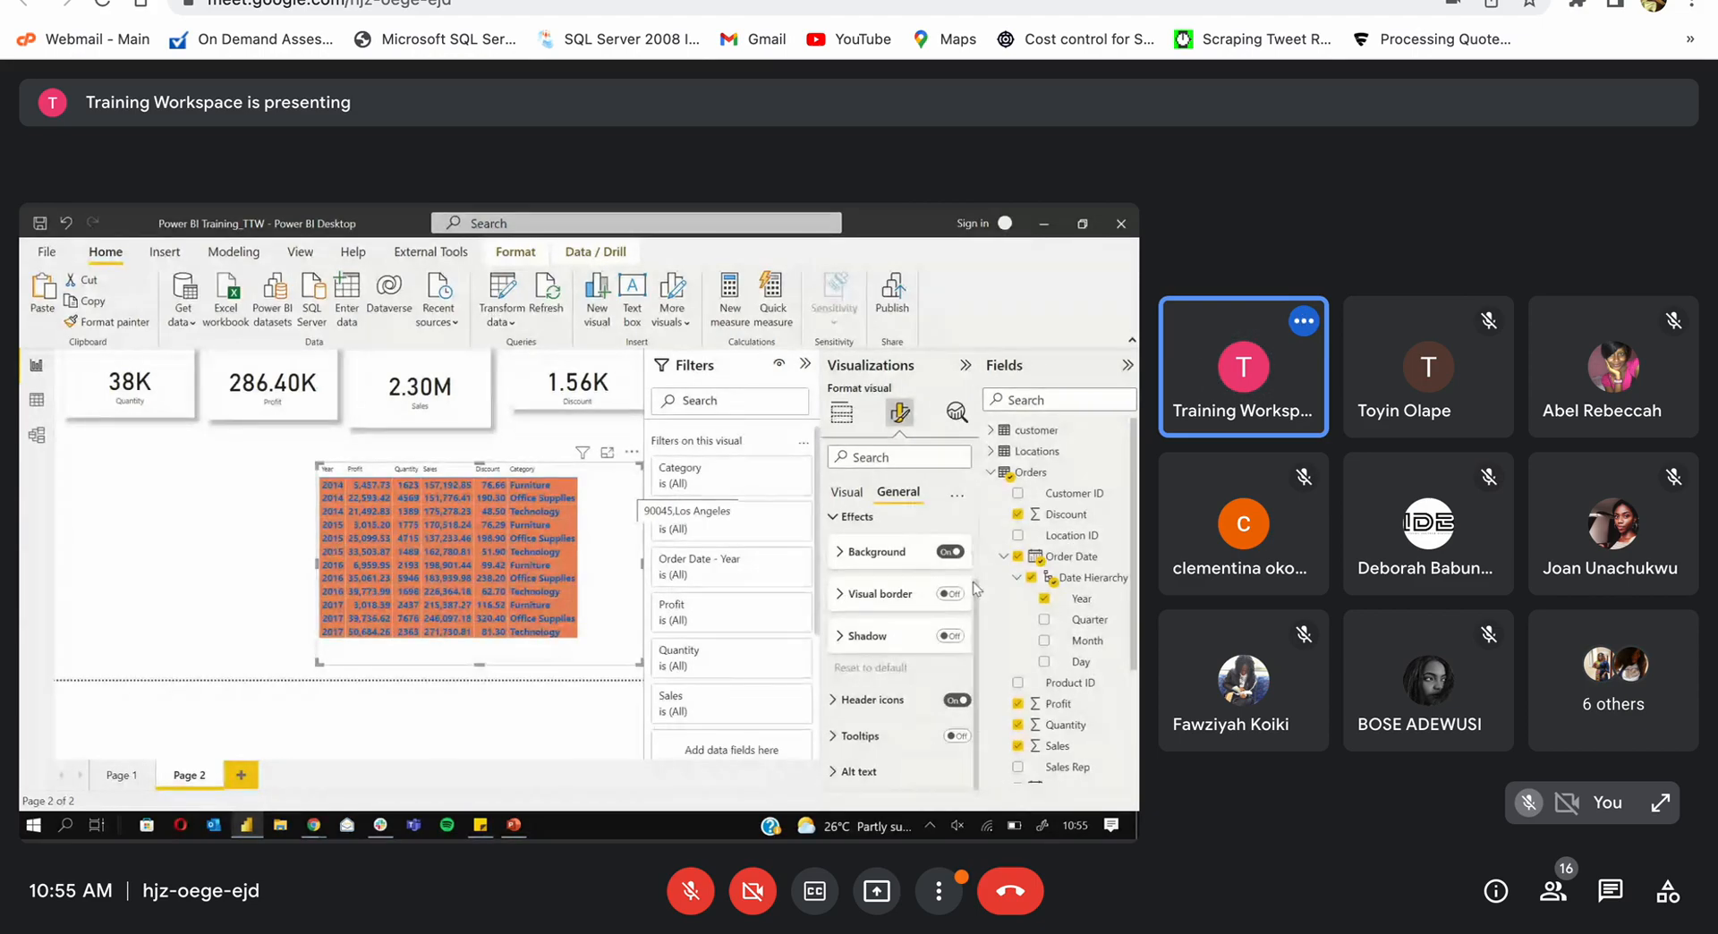
{"action": "scroll", "coordinate": [973, 581], "scroll_direction": "up", "scroll_amount": 2}
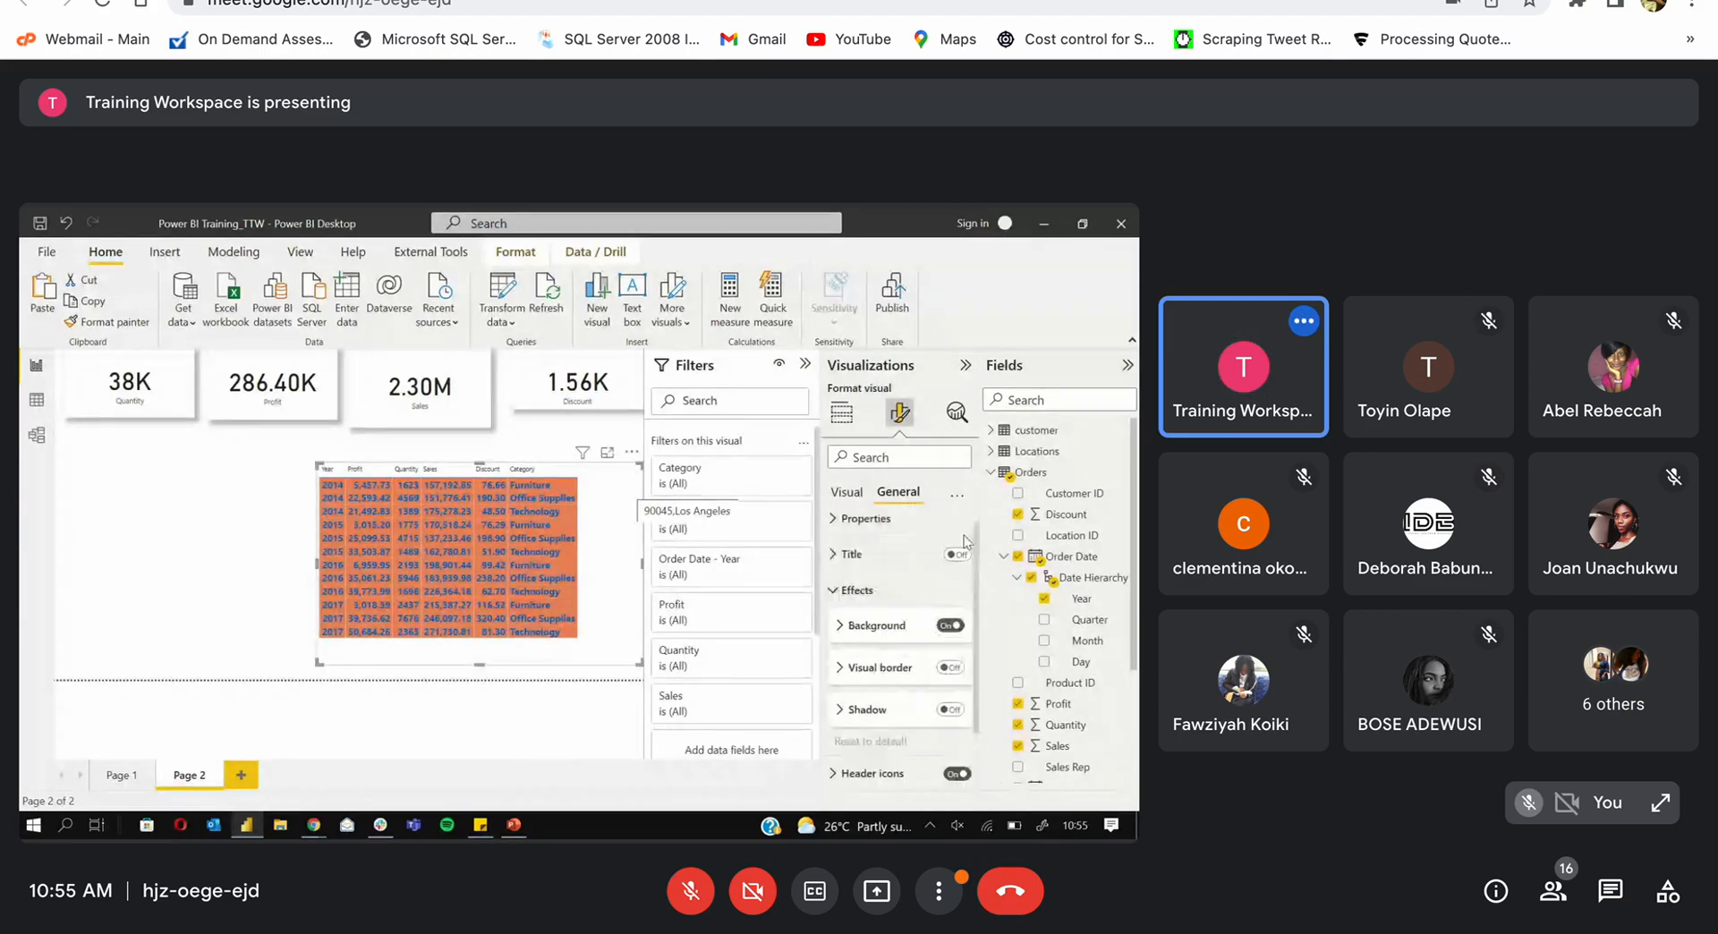
{"action": "left_click", "coordinate": [834, 561]}
{"action": "left_click", "coordinate": [834, 565]}
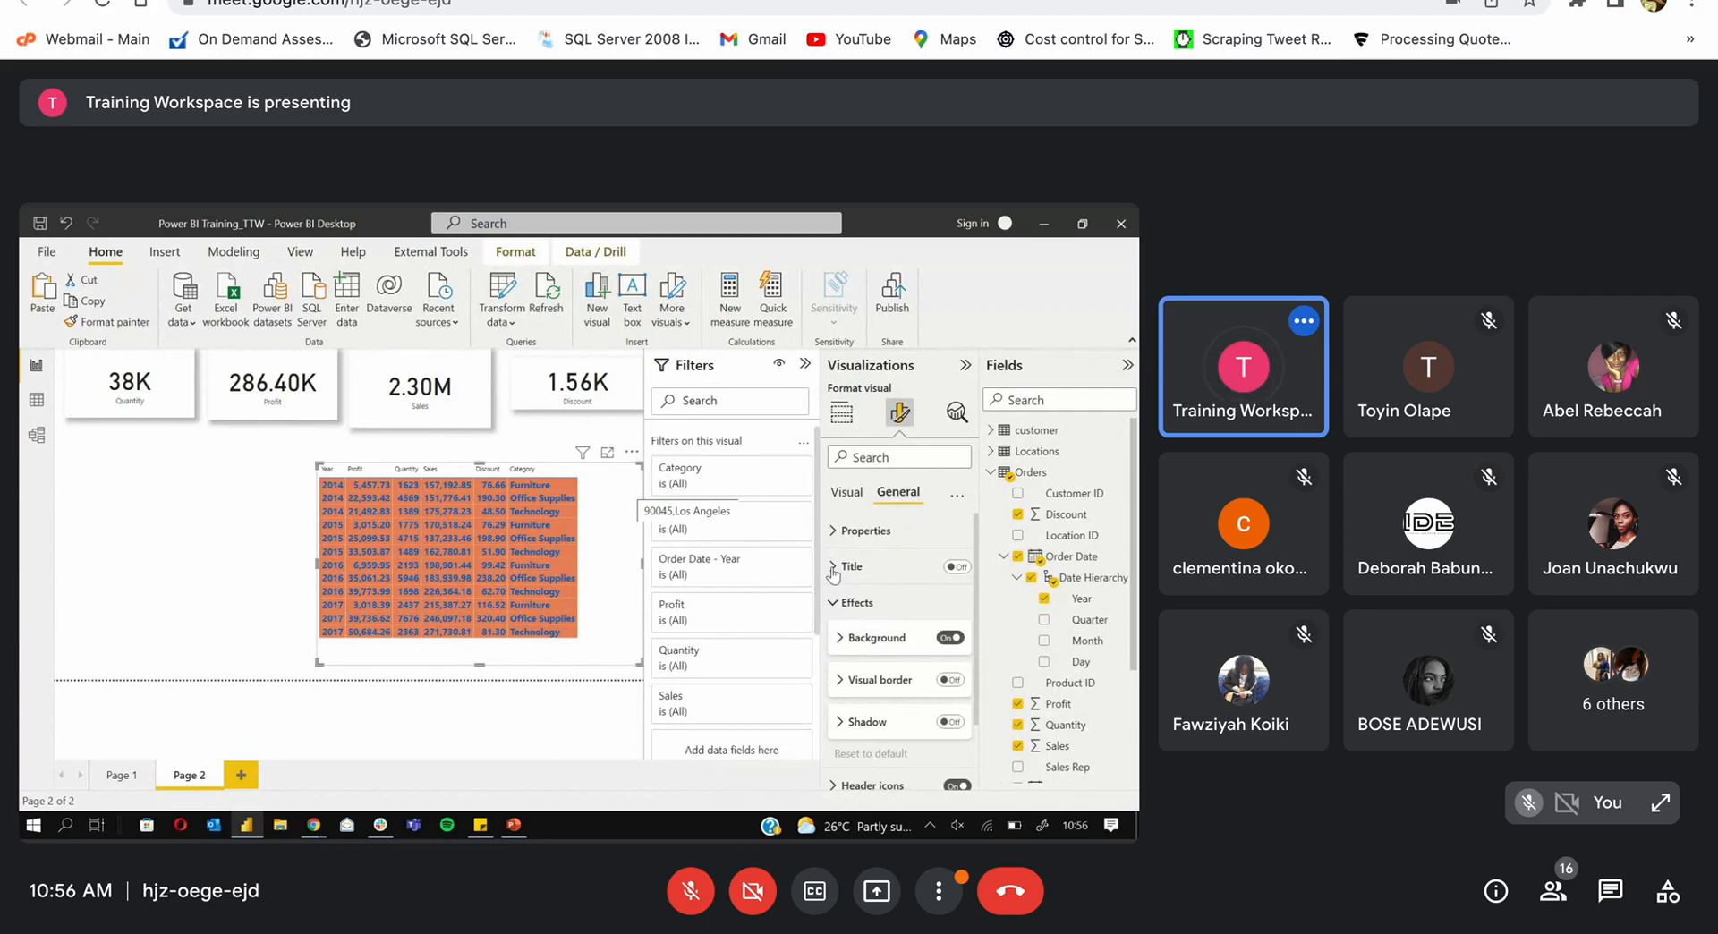
{"action": "left_click", "coordinate": [846, 492]}
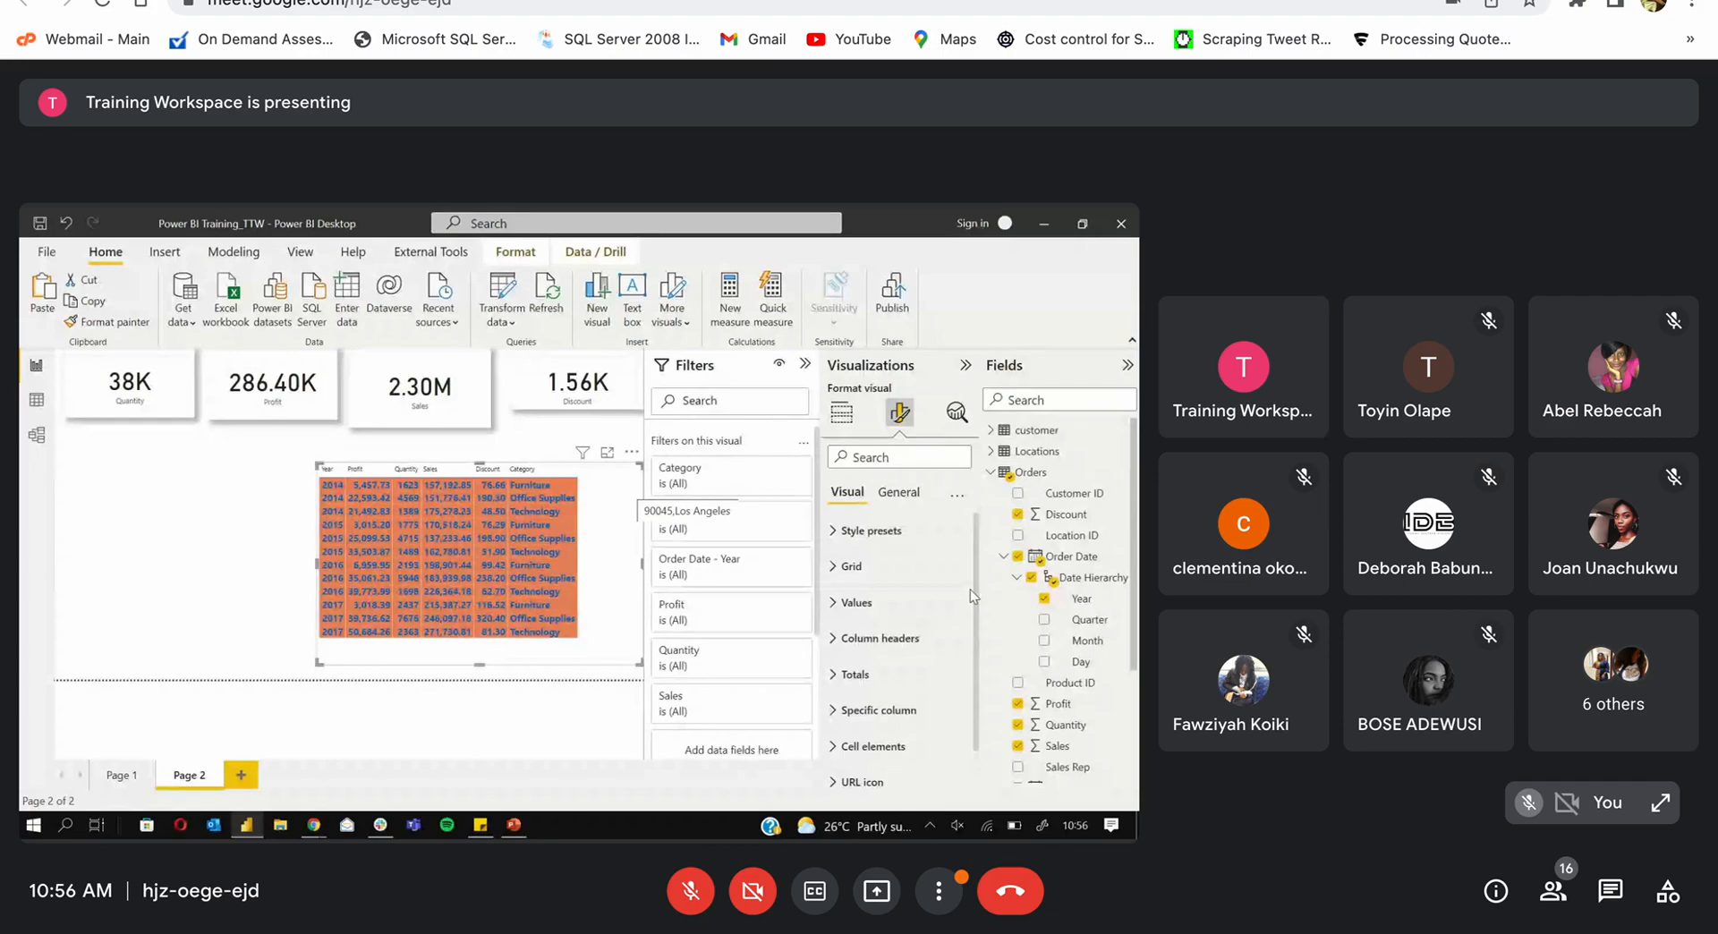
Step: Set the table's value text to purple and its row background to white
{"action": "left_click", "coordinate": [832, 567]}
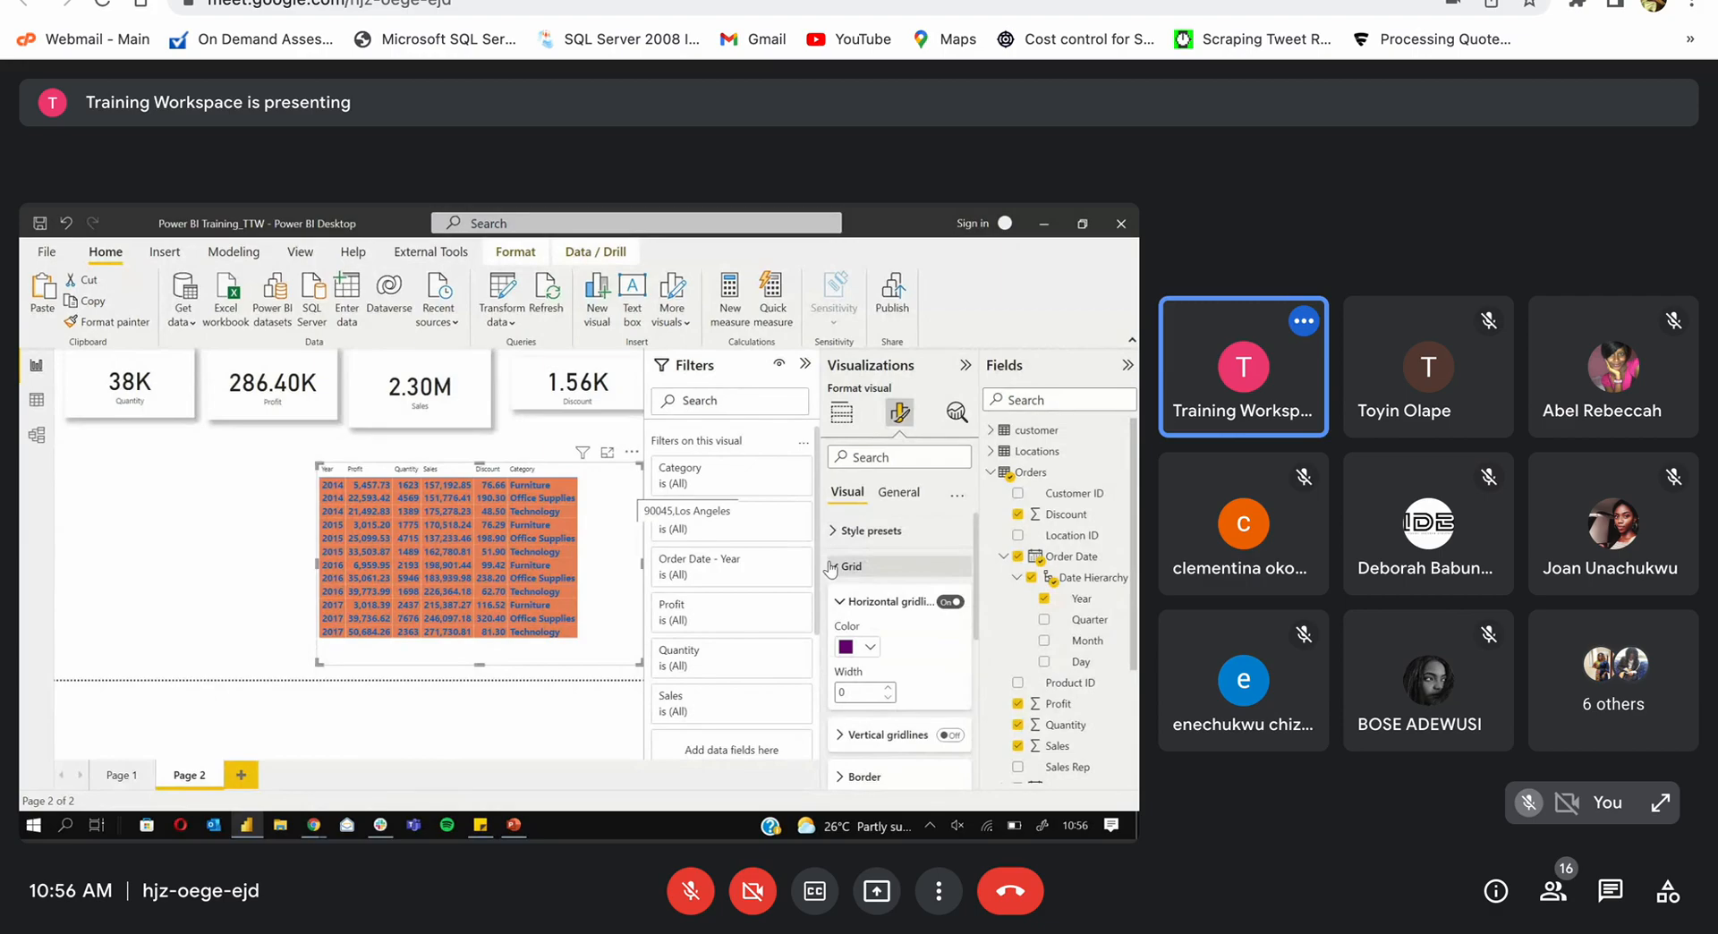
{"action": "left_click", "coordinate": [841, 575]}
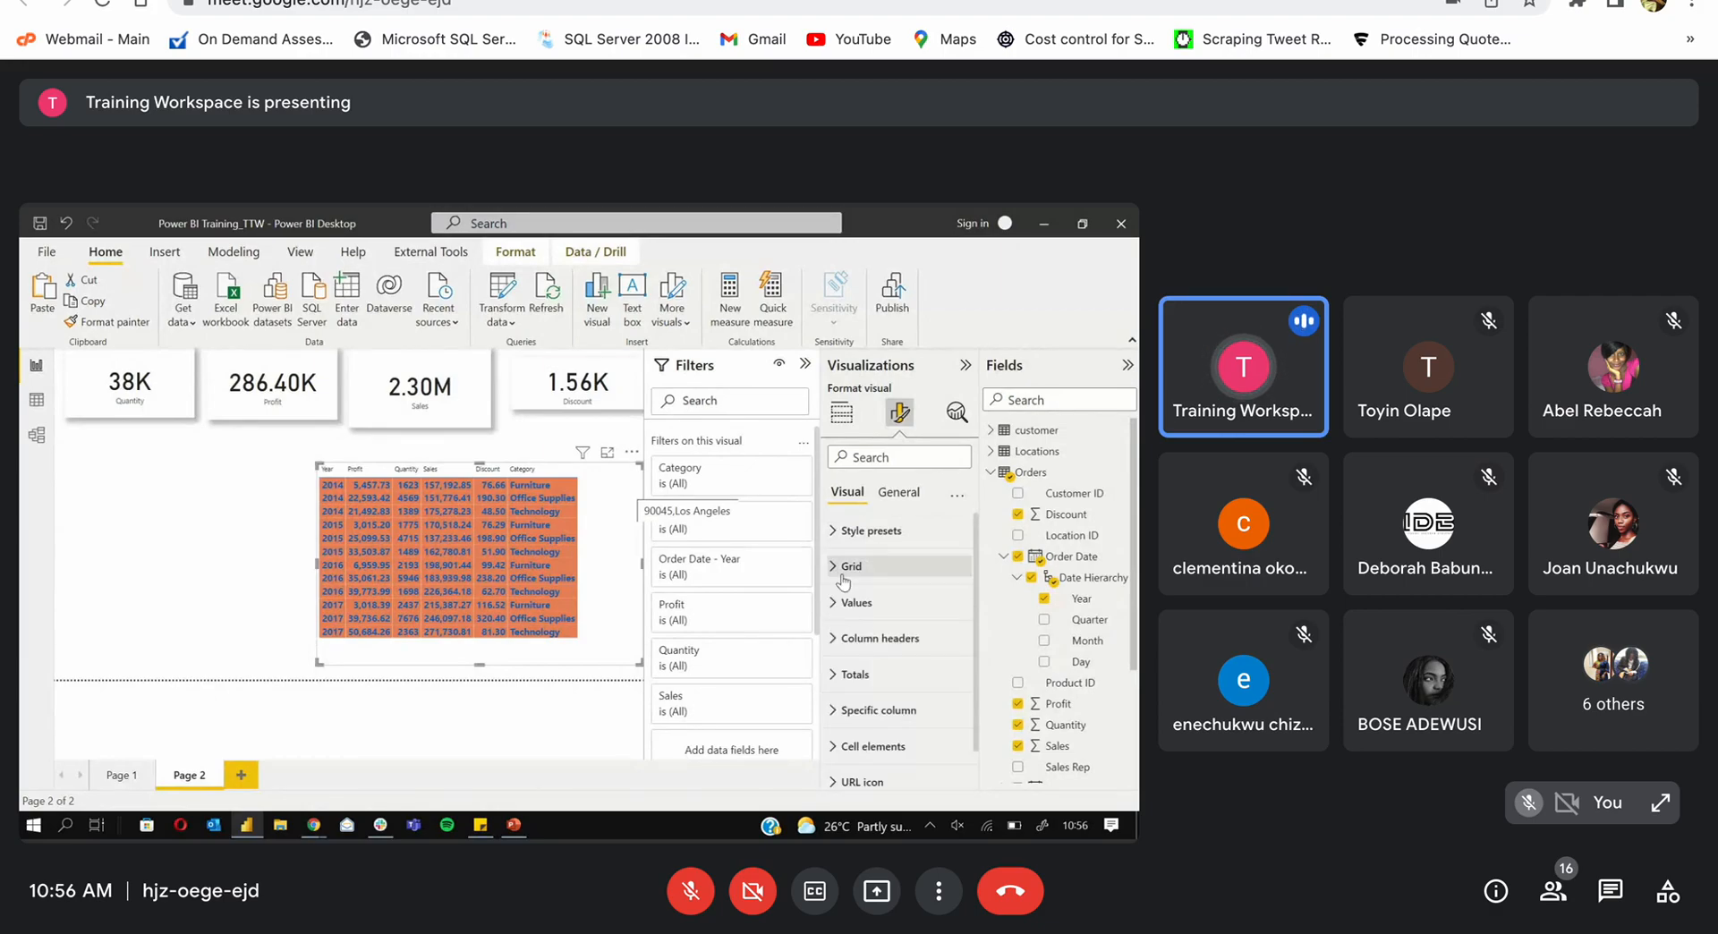
{"action": "left_click", "coordinate": [845, 603]}
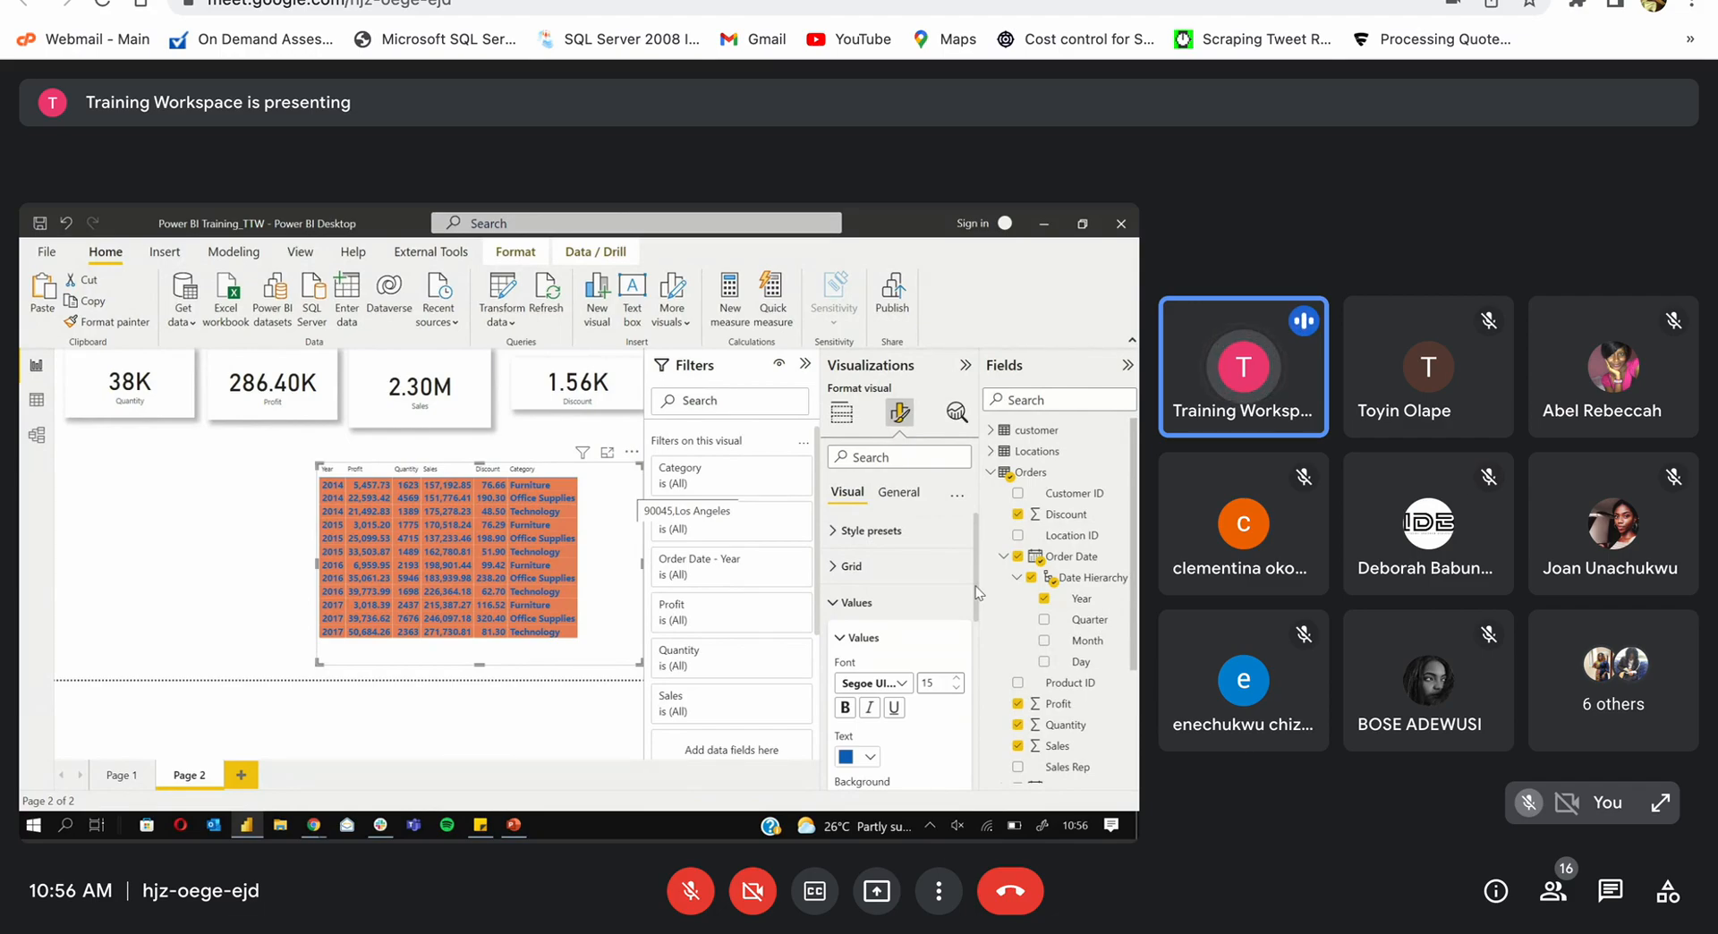
{"action": "mouse_move", "coordinate": [976, 587]}
{"action": "left_mouse_down"}
{"action": "mouse_move", "coordinate": [969, 664]}
{"action": "mouse_move", "coordinate": [963, 579]}
{"action": "left_mouse_up"}
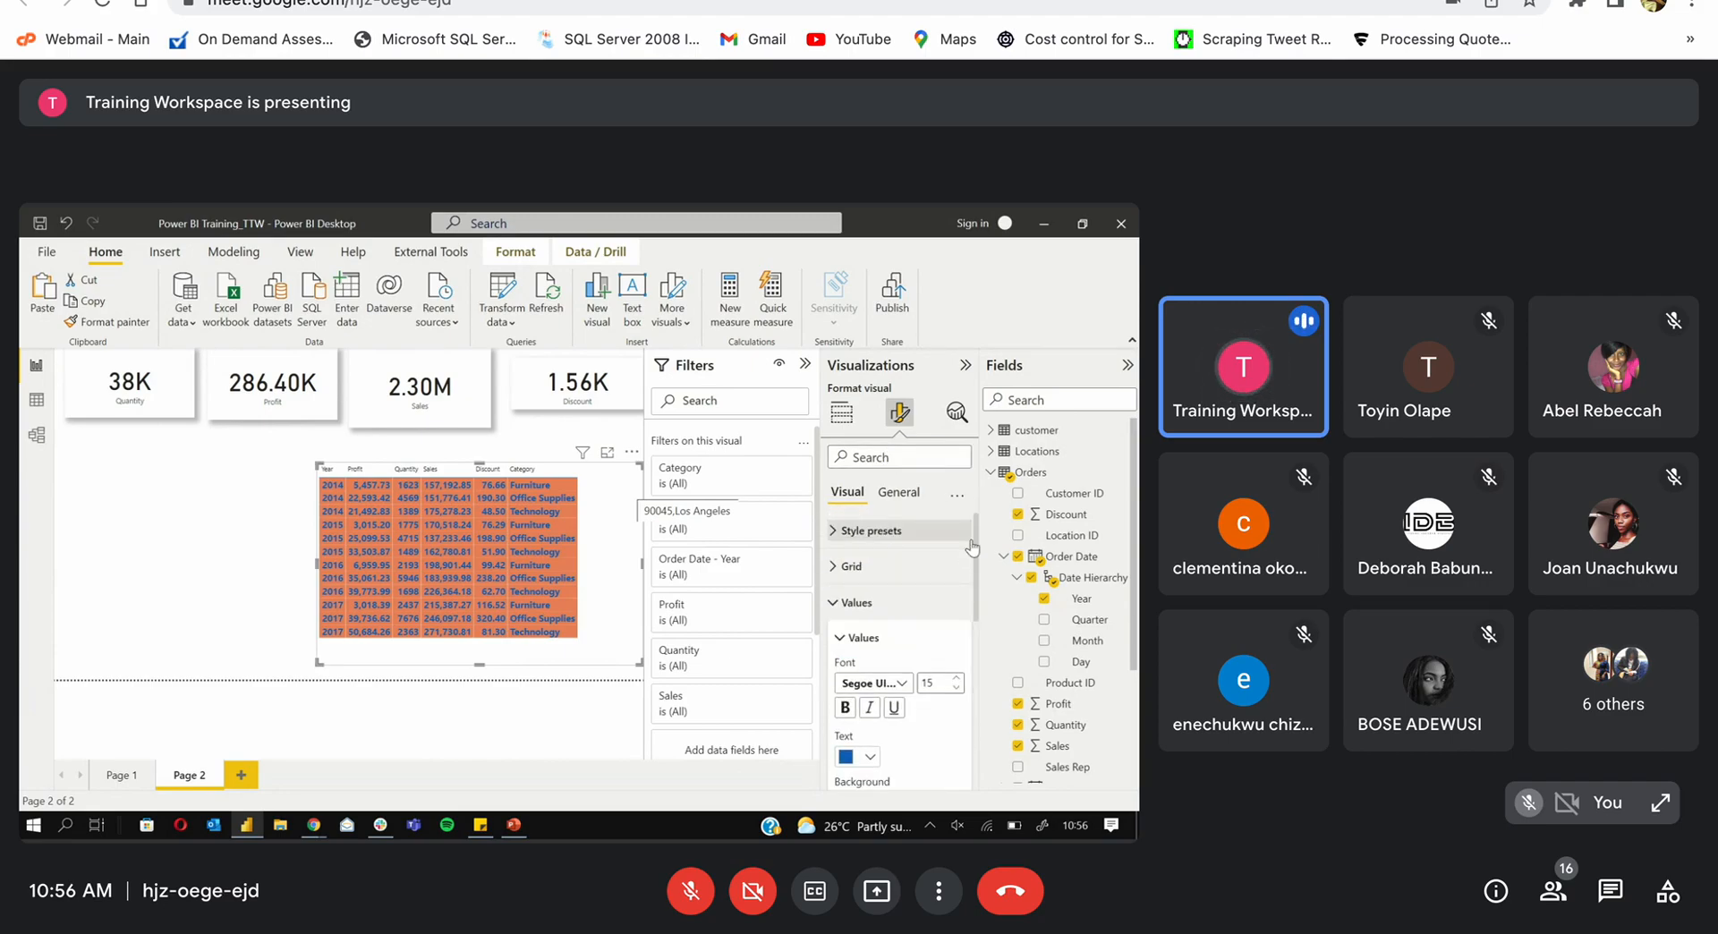
{"action": "left_click_drag", "start_coordinate": [974, 549], "coordinate": [981, 591]}
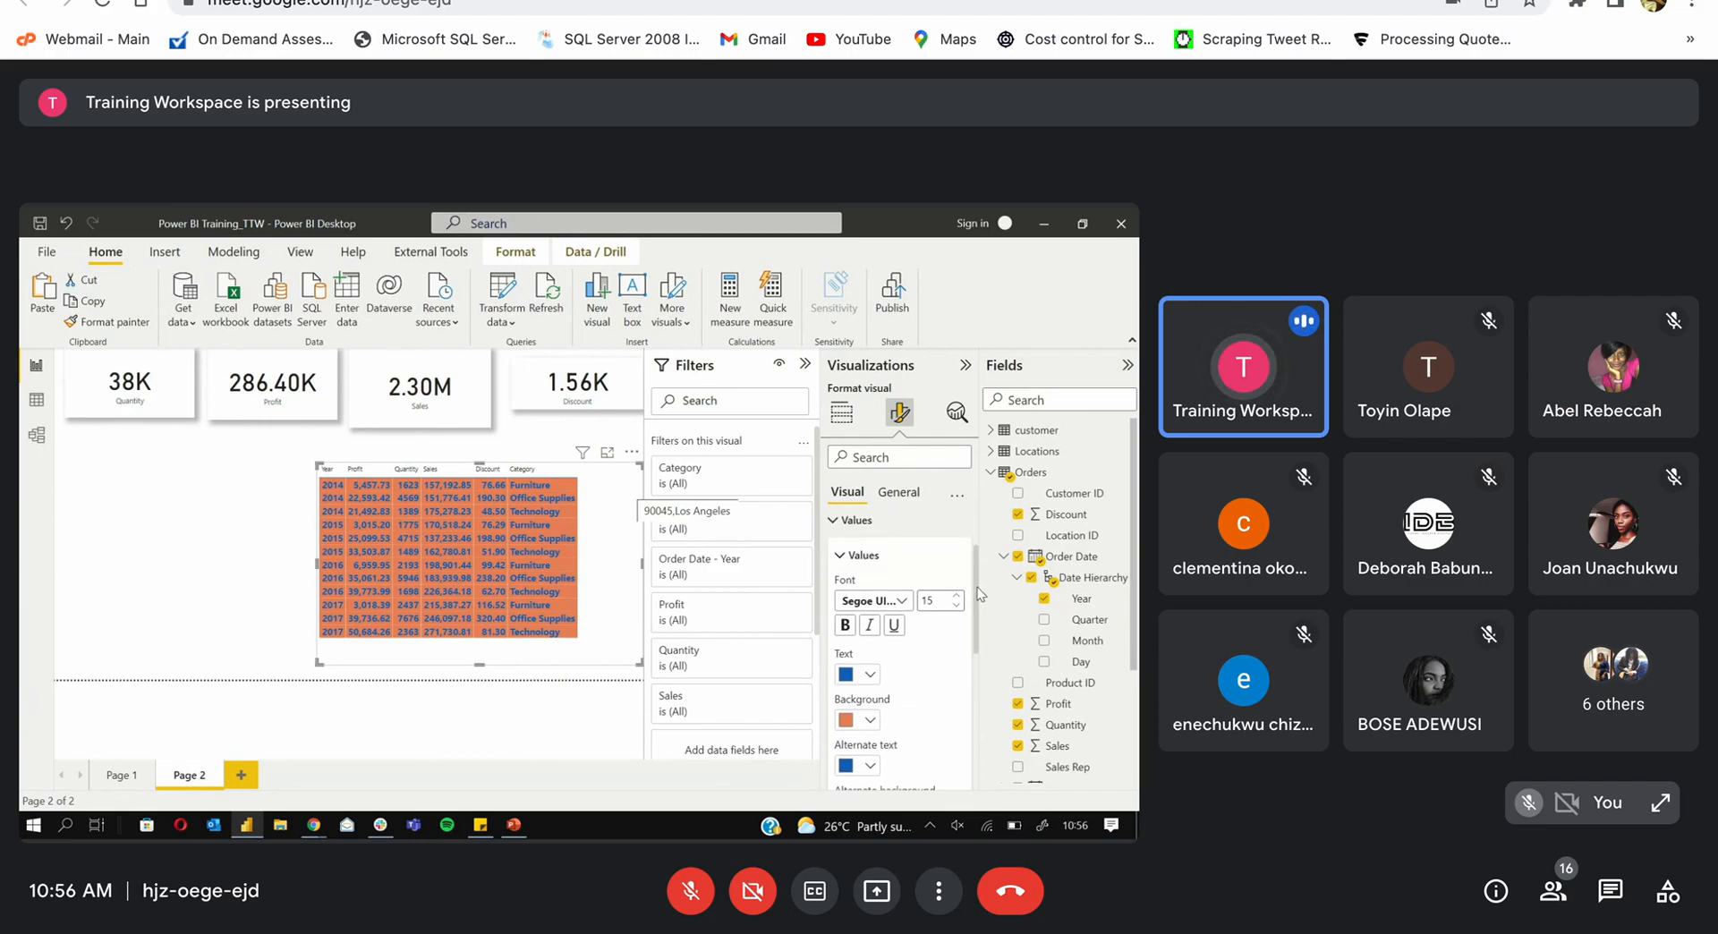
{"action": "scroll", "coordinate": [976, 598], "scroll_direction": "down", "scroll_amount": 1}
{"action": "left_click", "coordinate": [871, 626]}
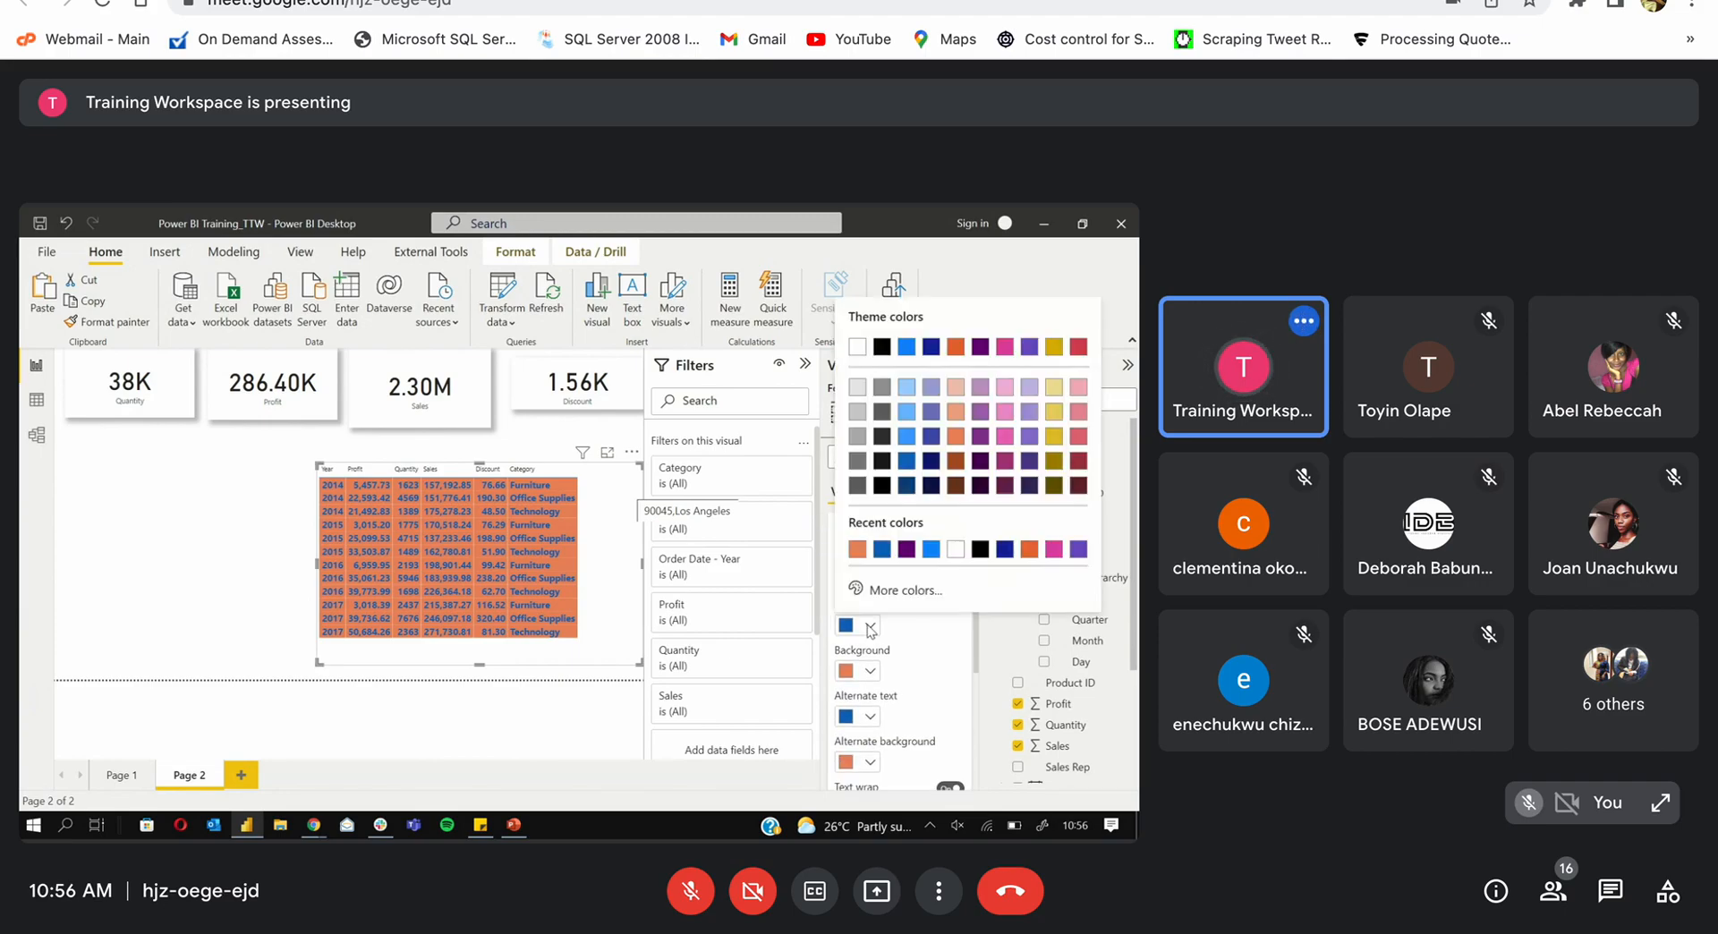
{"action": "left_click", "coordinate": [905, 553]}
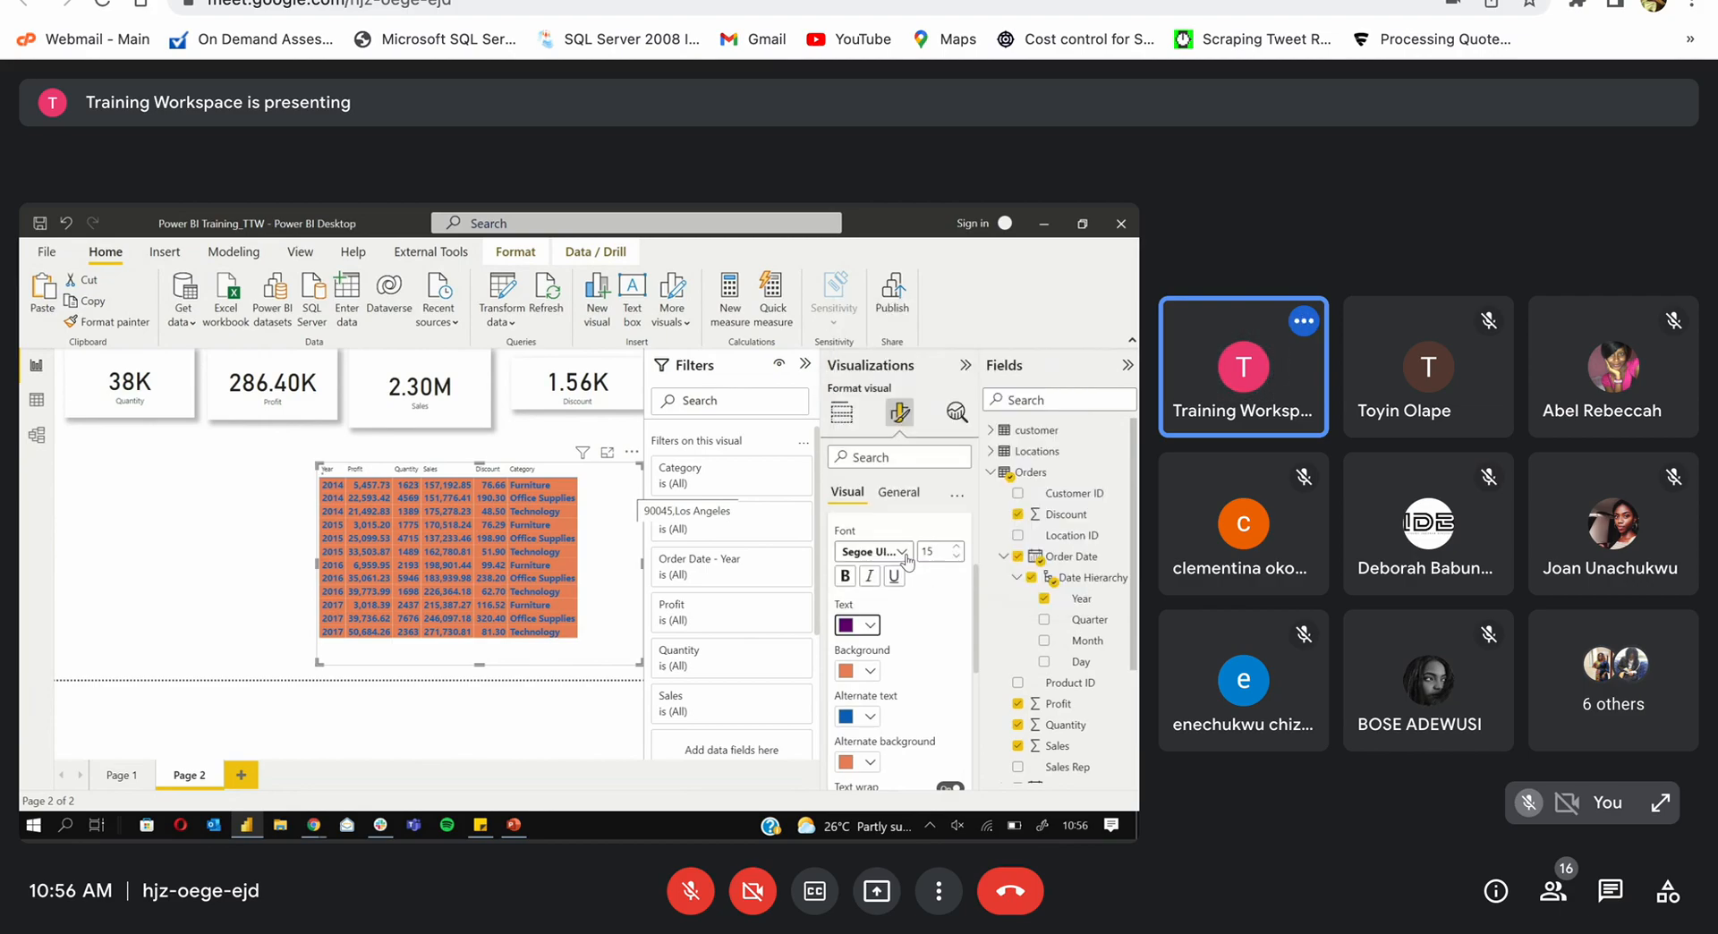
{"action": "left_click", "coordinate": [872, 673]}
{"action": "left_click", "coordinate": [953, 597]}
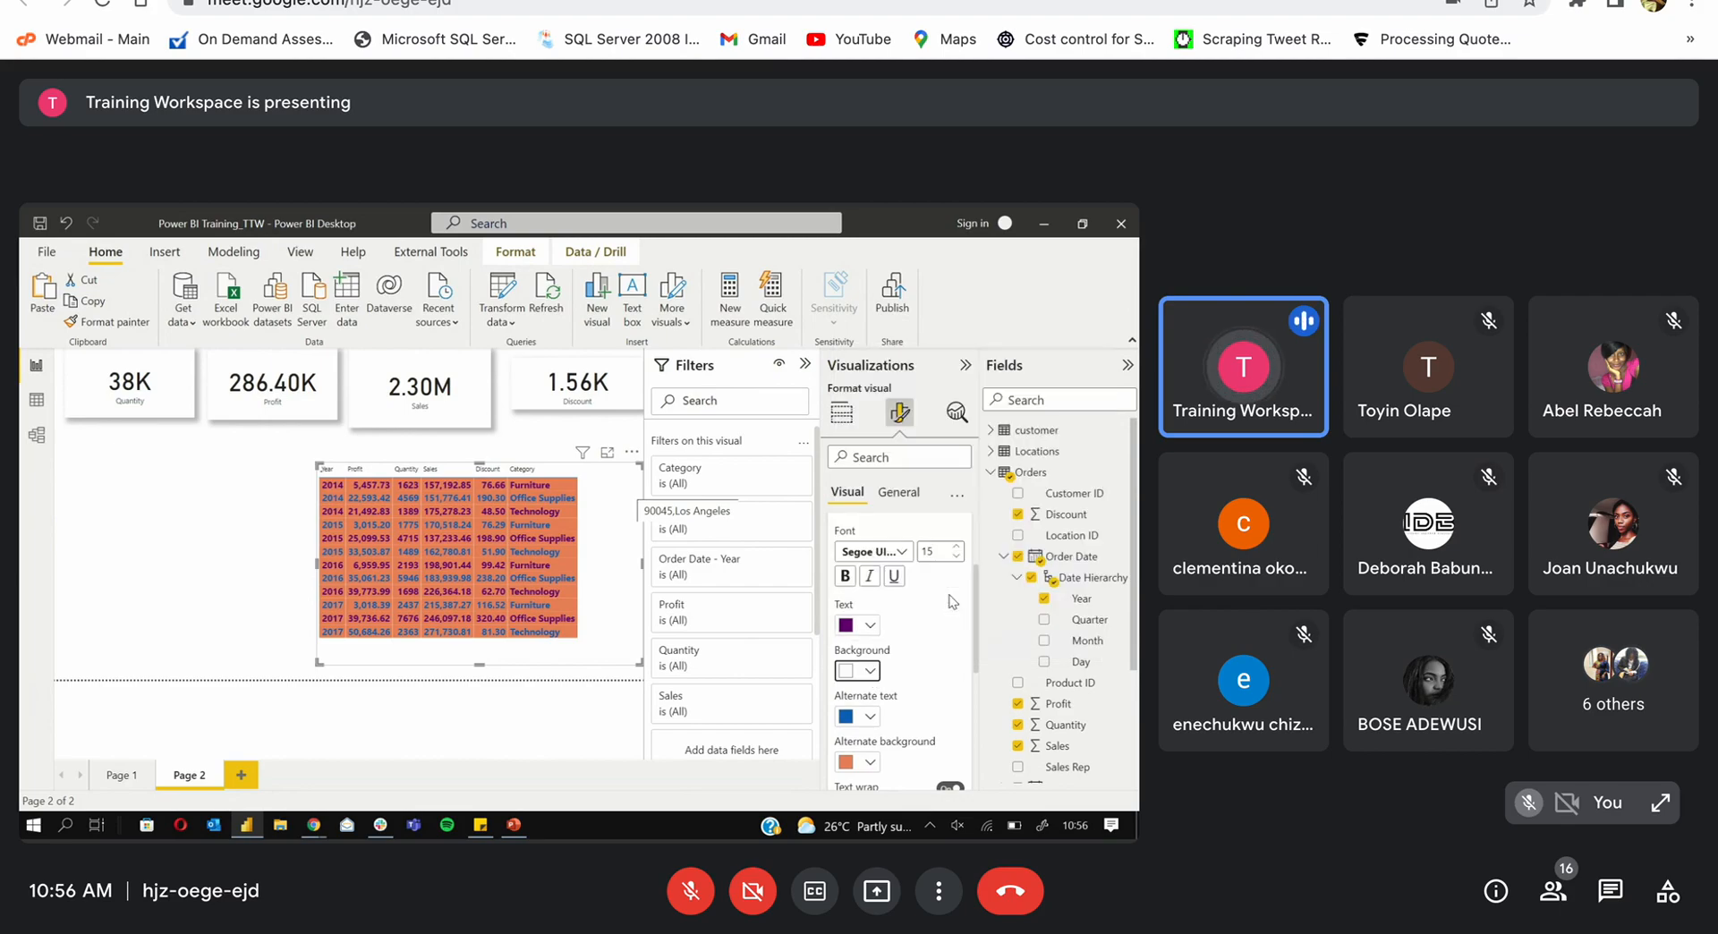
Step: Give alternate rows purple text and a light orange background
{"action": "left_click", "coordinate": [870, 762]}
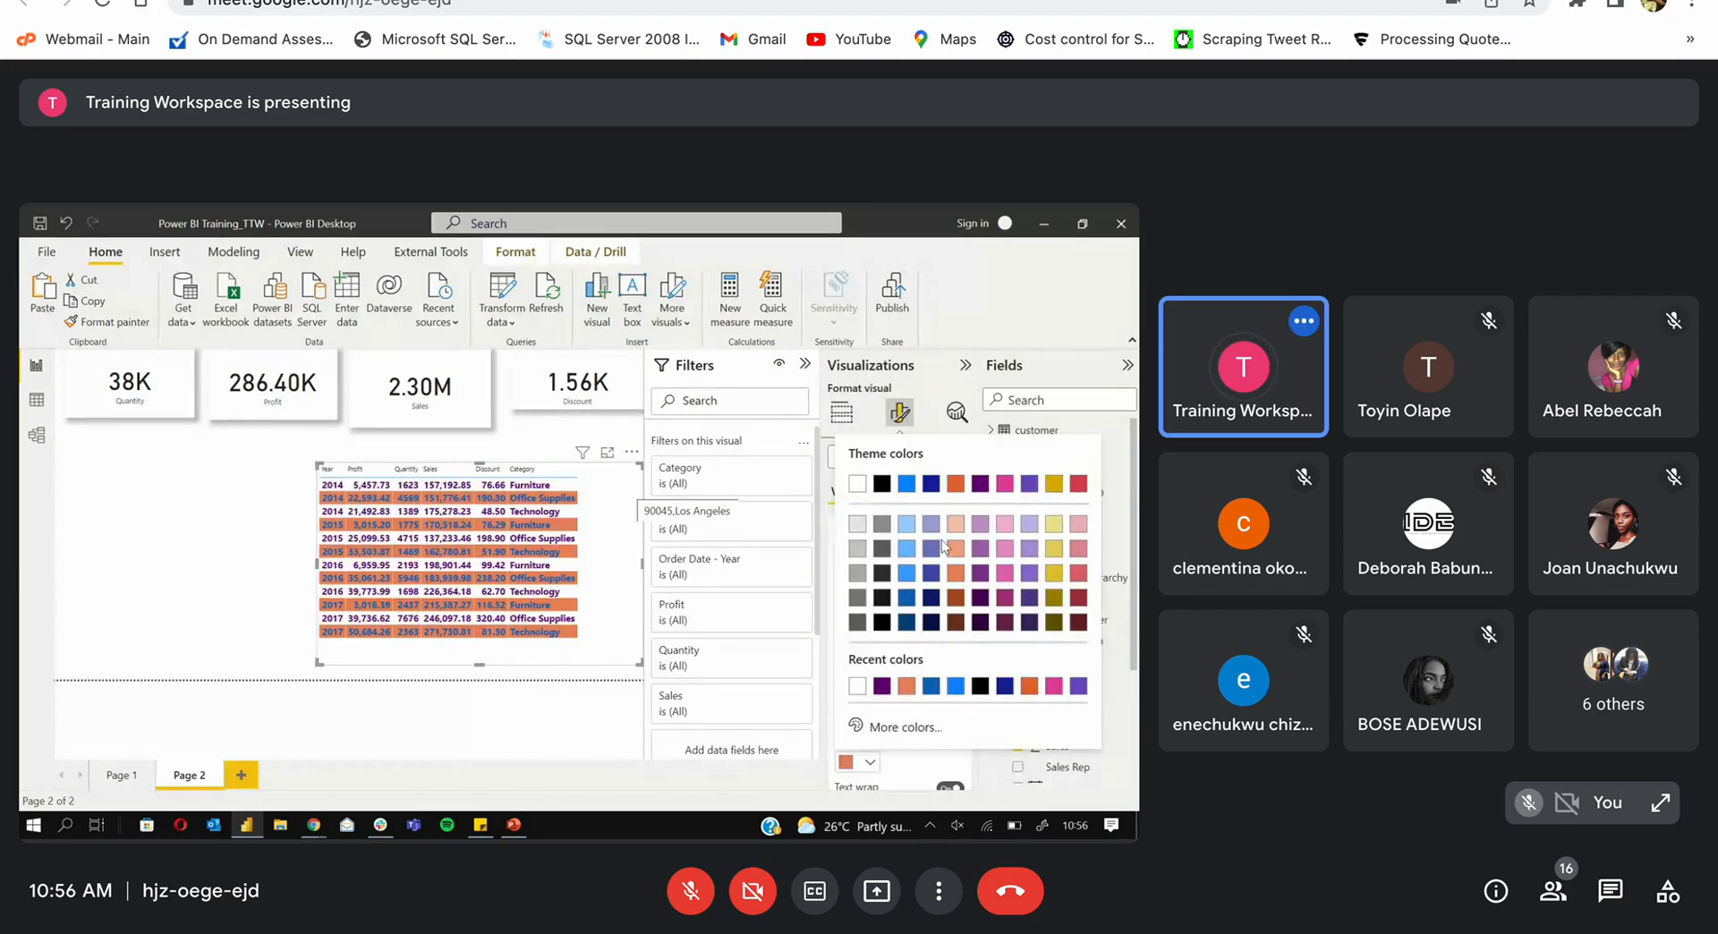
{"action": "left_click", "coordinate": [884, 530]}
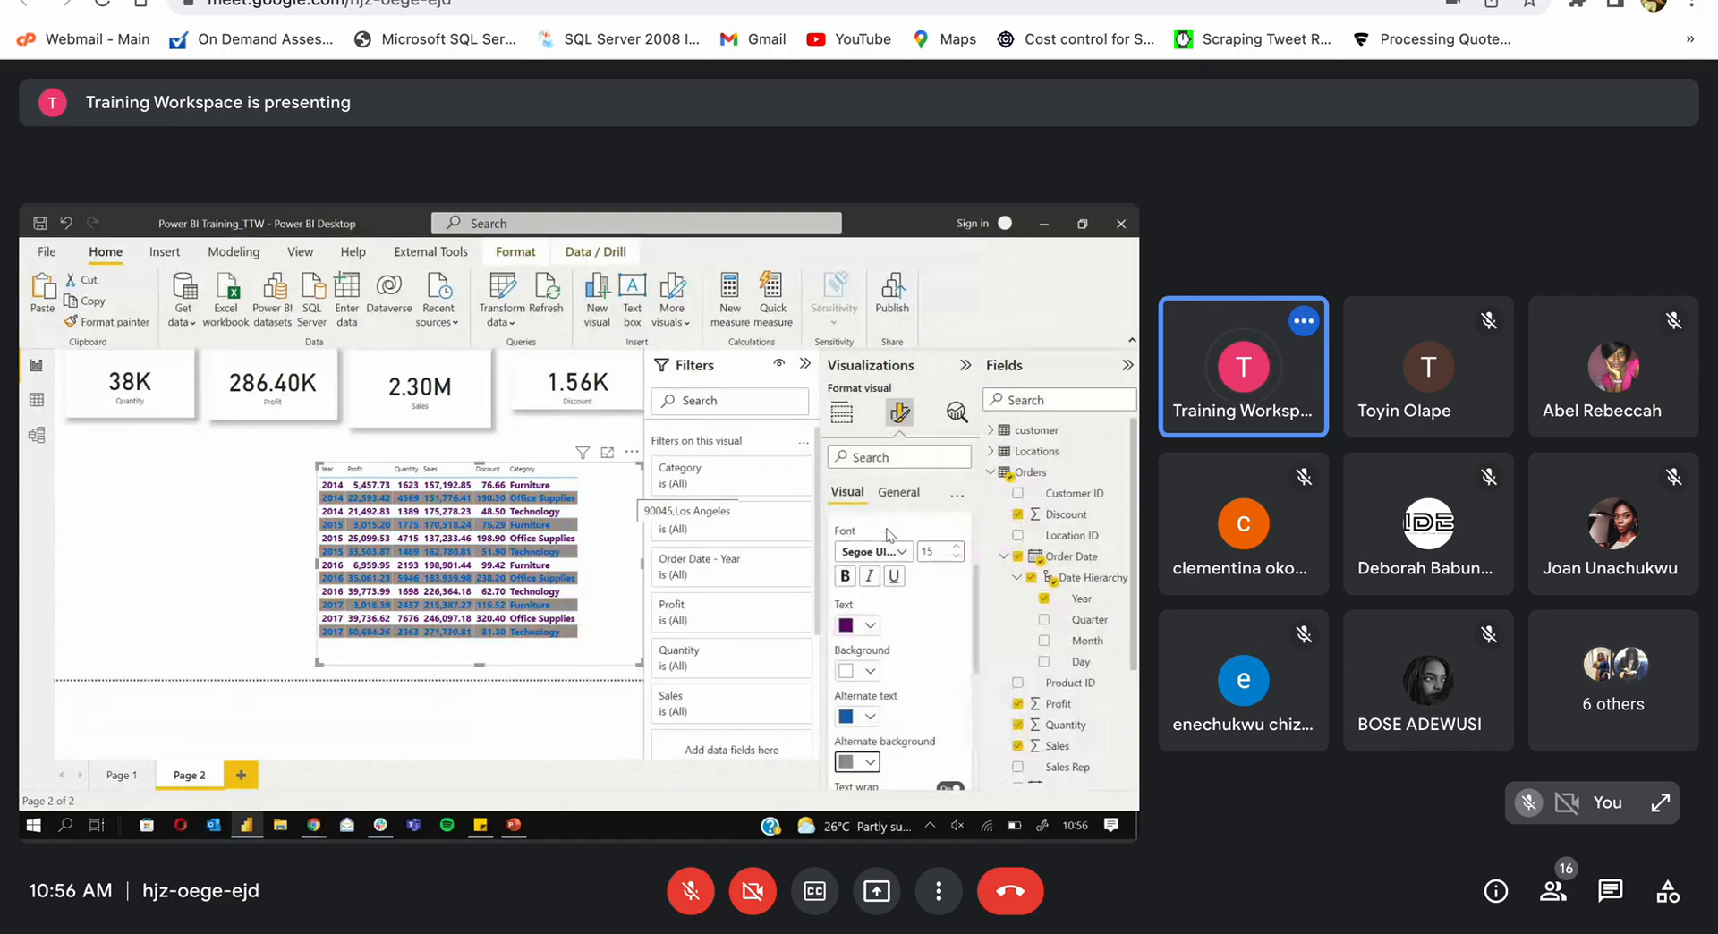
{"action": "left_click", "coordinate": [870, 716]}
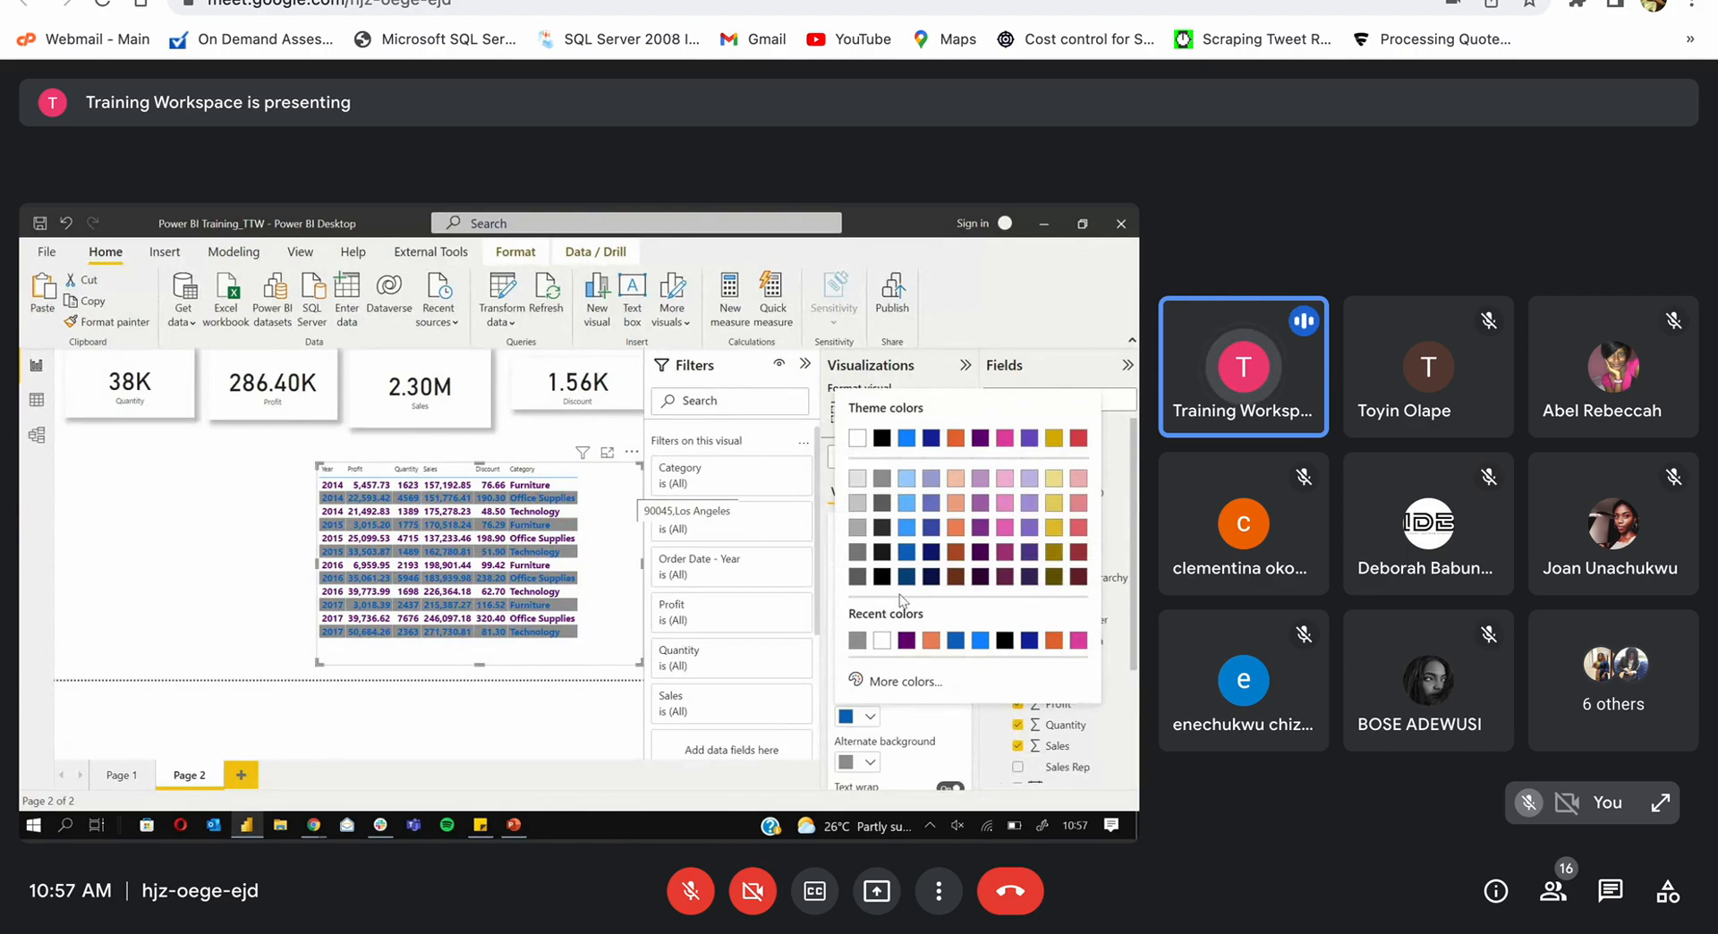
{"action": "left_click", "coordinate": [908, 641]}
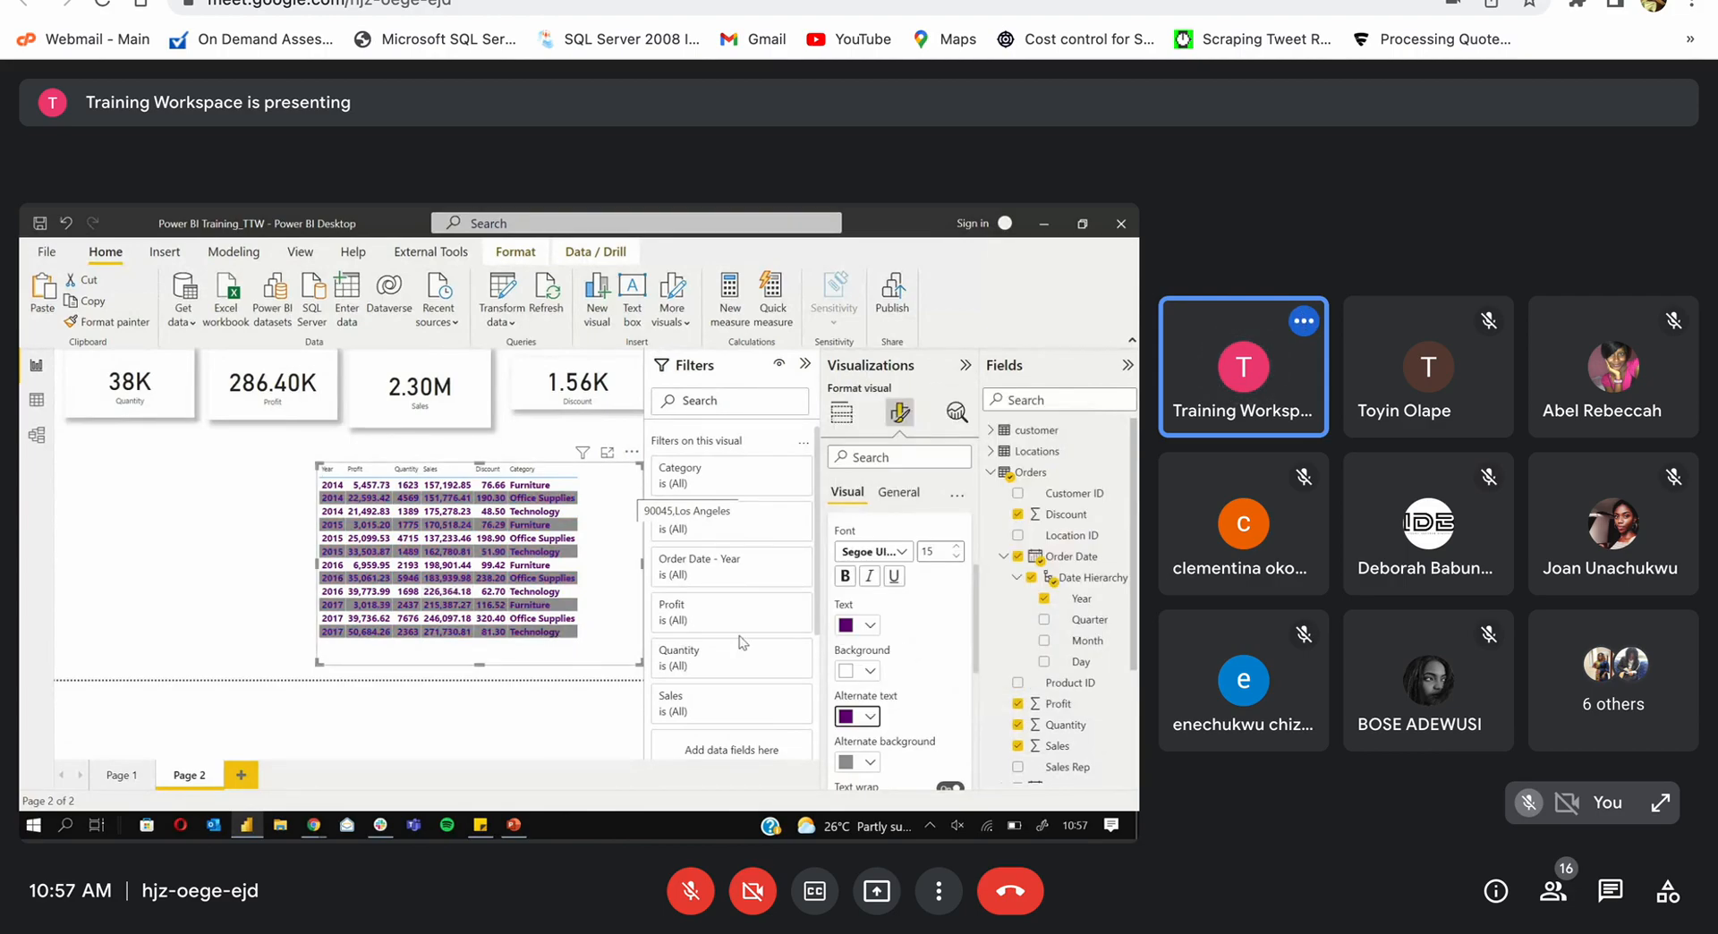
{"action": "left_click", "coordinate": [871, 762]}
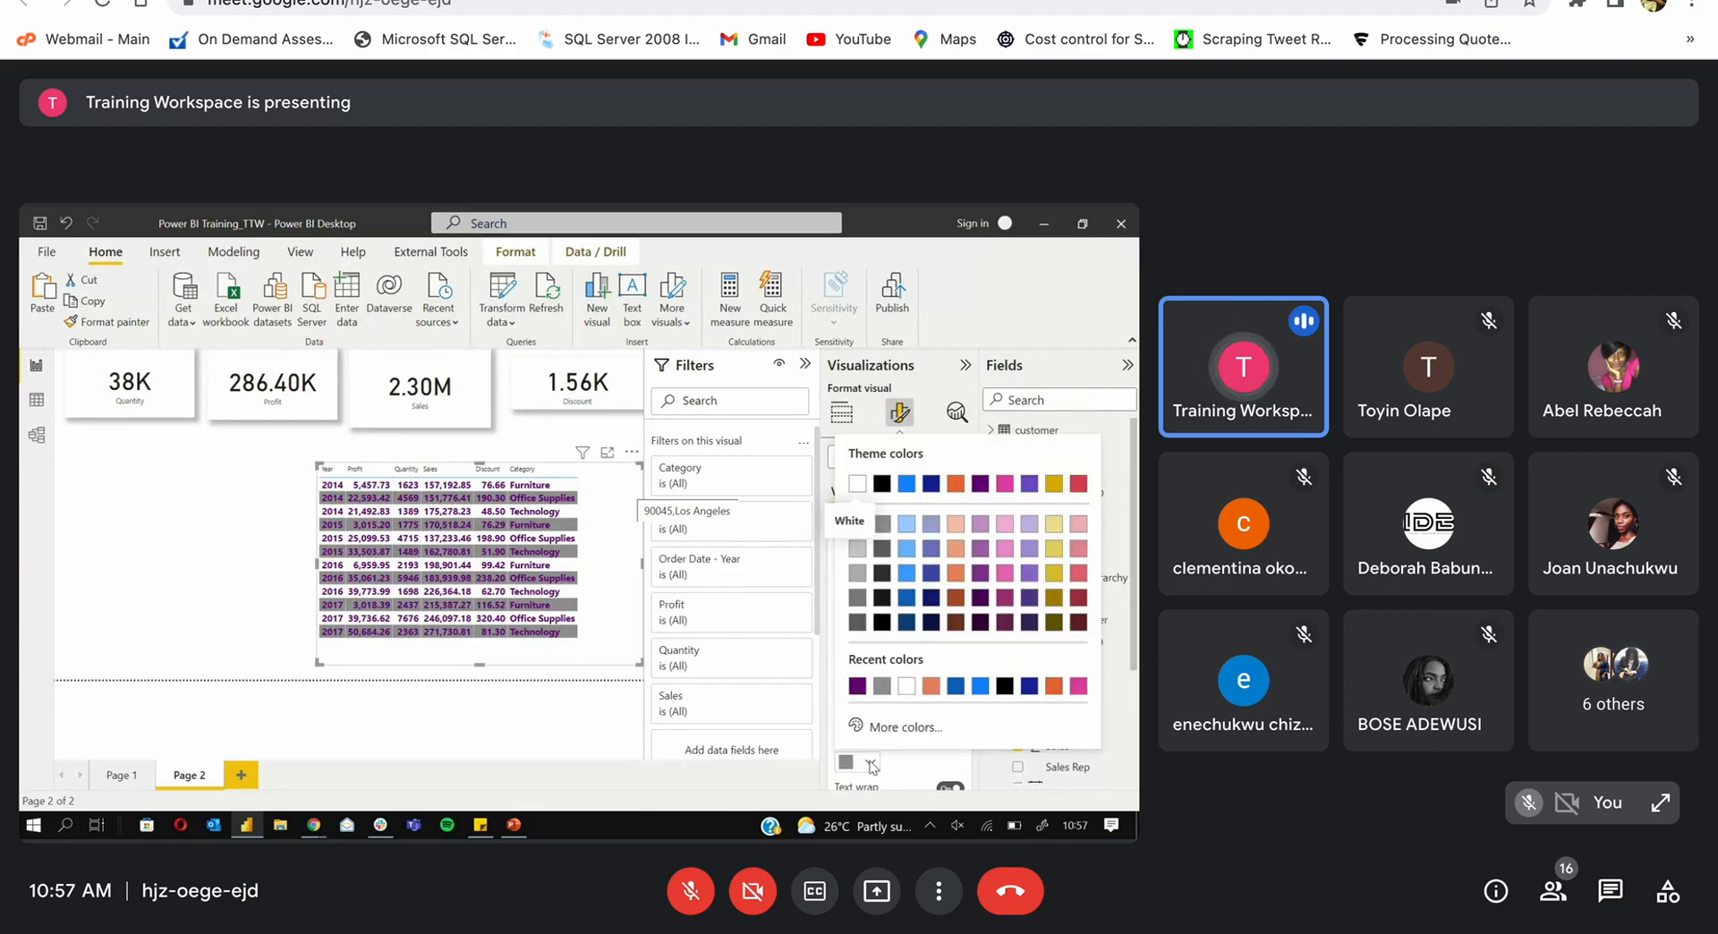
{"action": "left_click", "coordinate": [956, 532]}
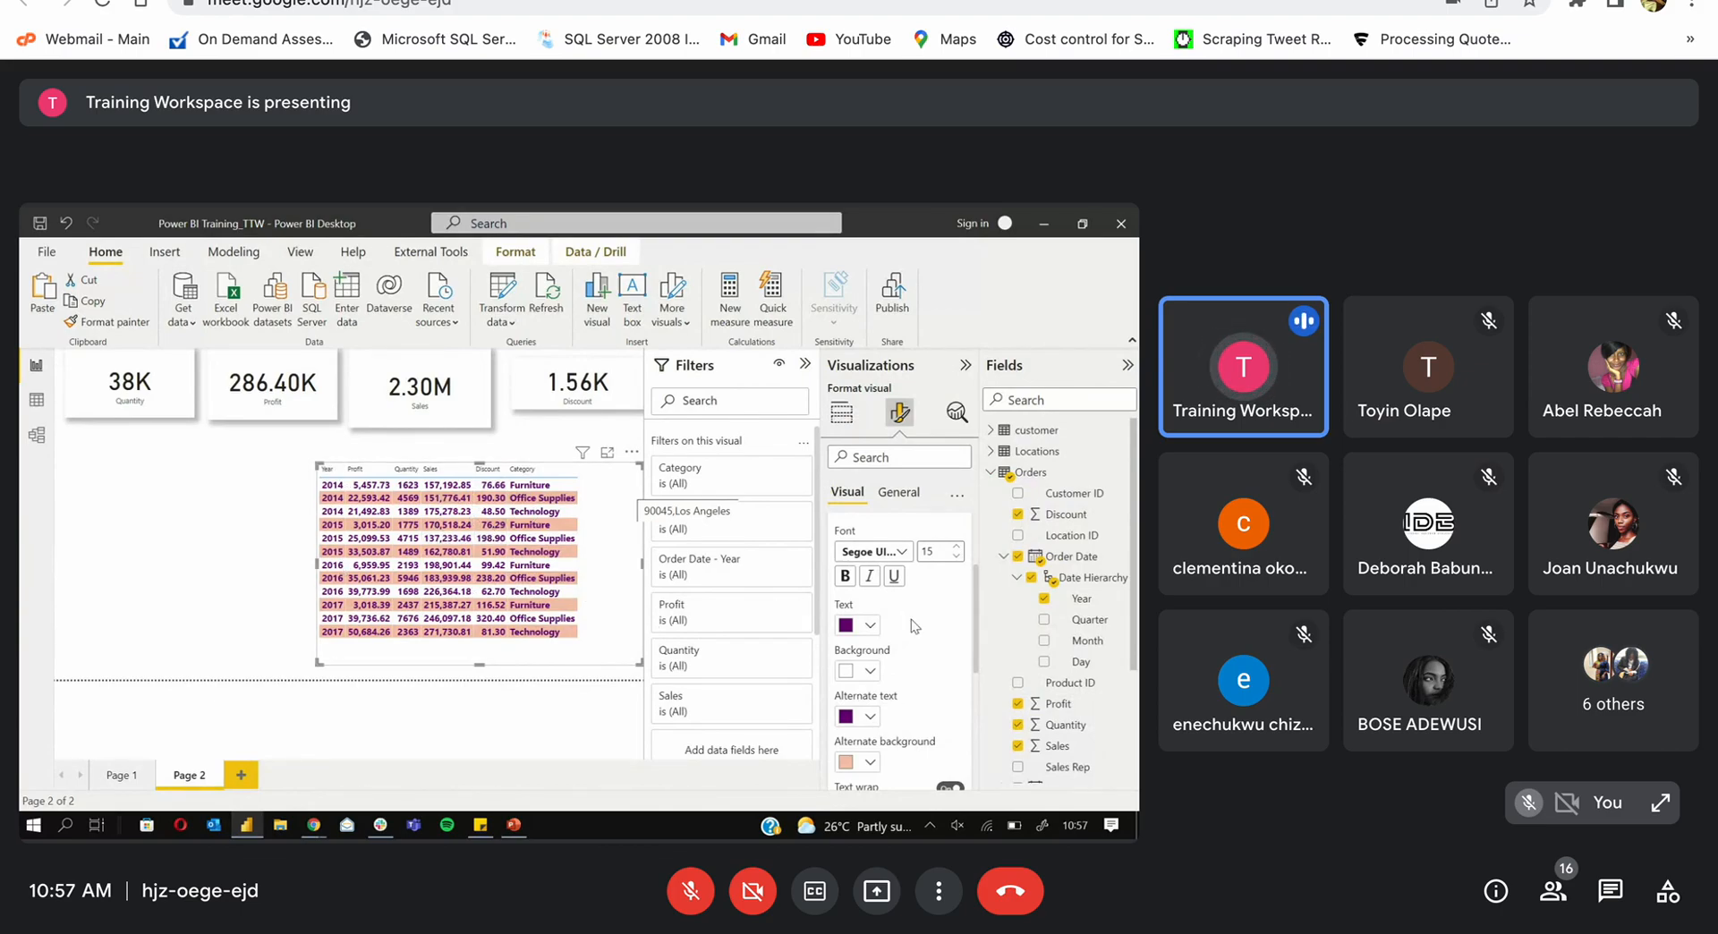
{"action": "scroll", "coordinate": [894, 662], "scroll_direction": "down", "scroll_amount": 3}
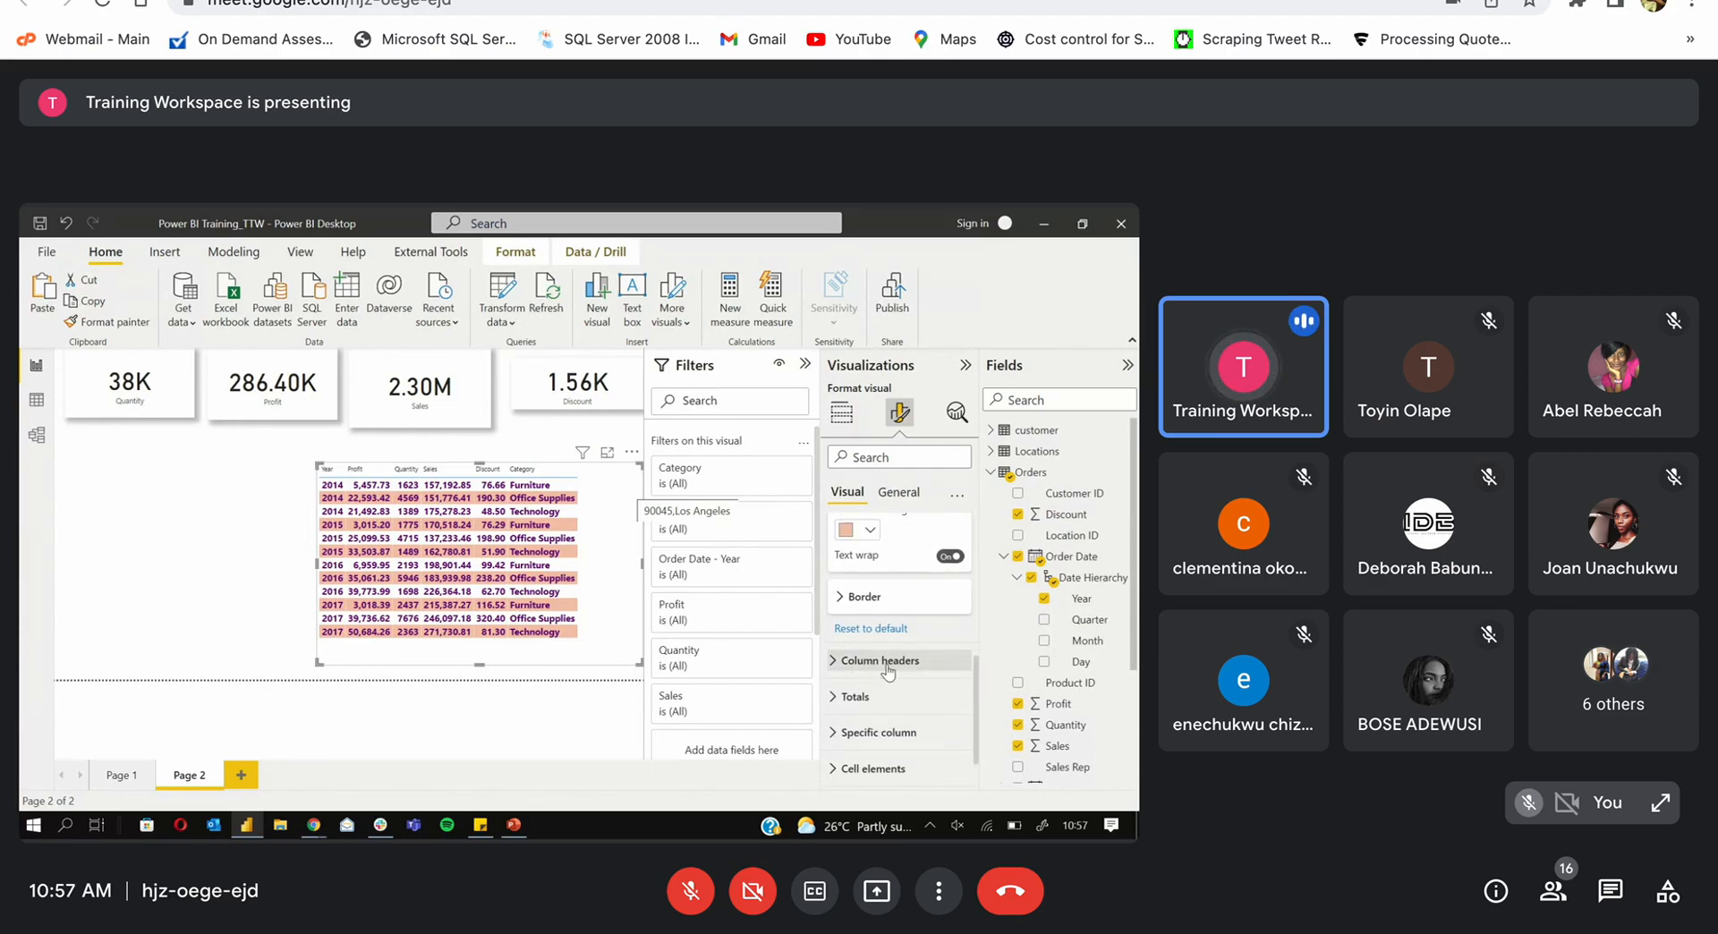
Step: Make column headers purple 16 pt Segoe UI Semibold and shrink the table to fit
{"action": "left_click", "coordinate": [839, 667]}
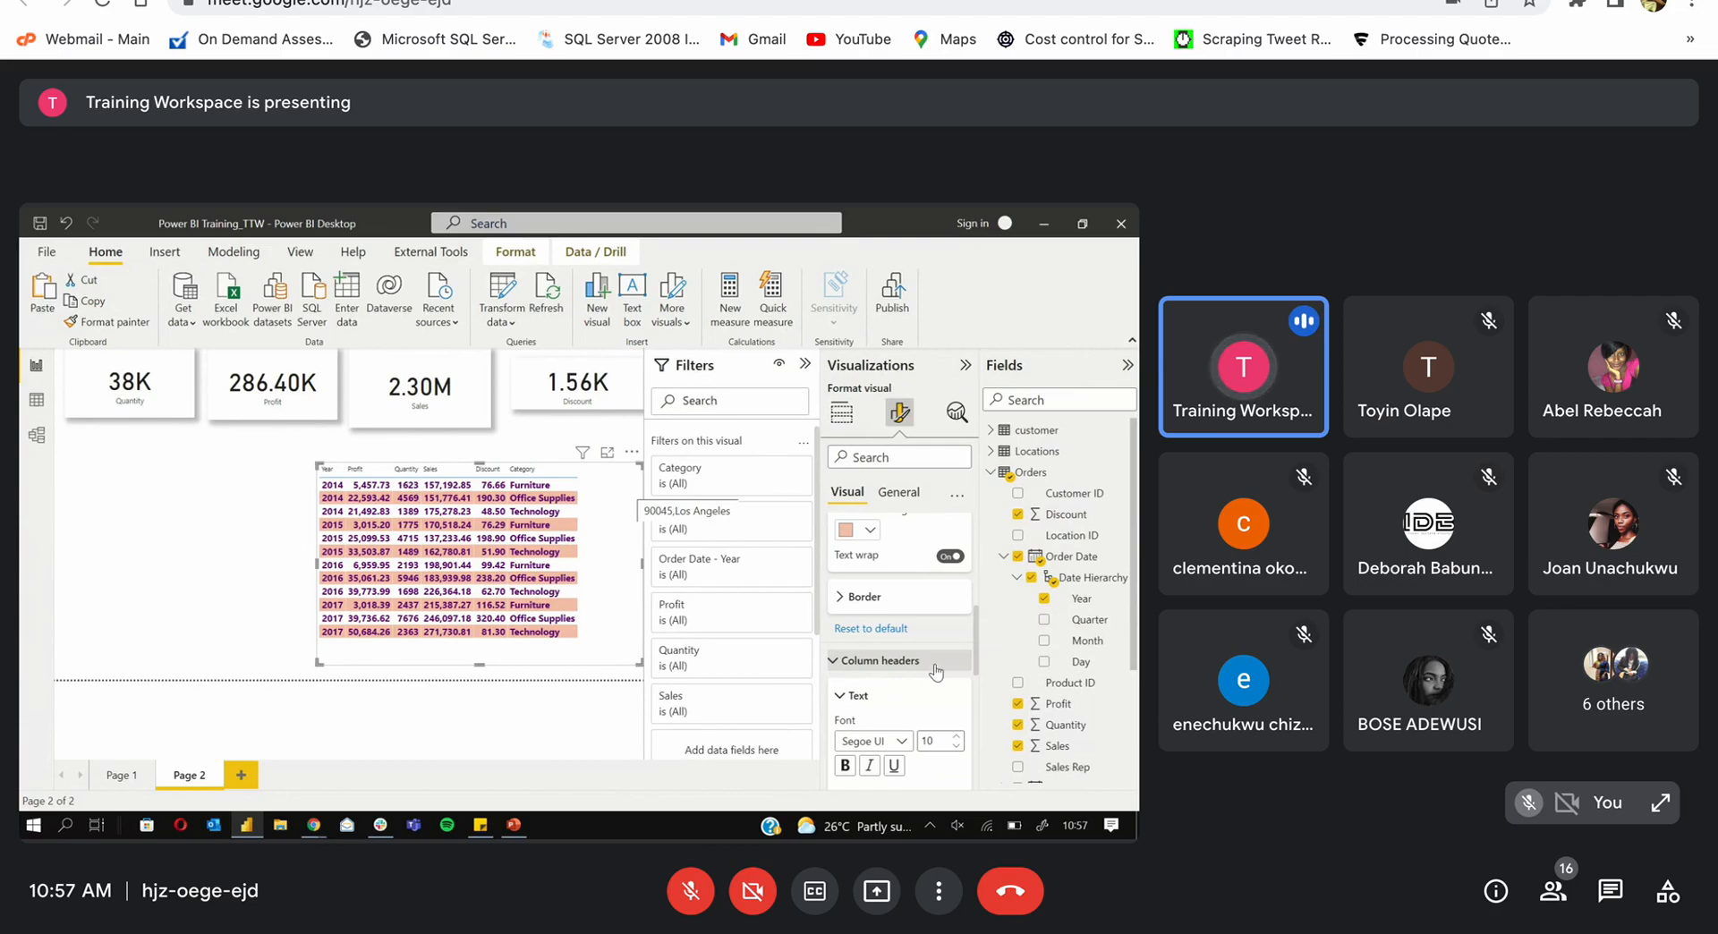
{"action": "left_click_drag", "start_coordinate": [975, 637], "coordinate": [979, 678]}
{"action": "left_click", "coordinate": [869, 664]}
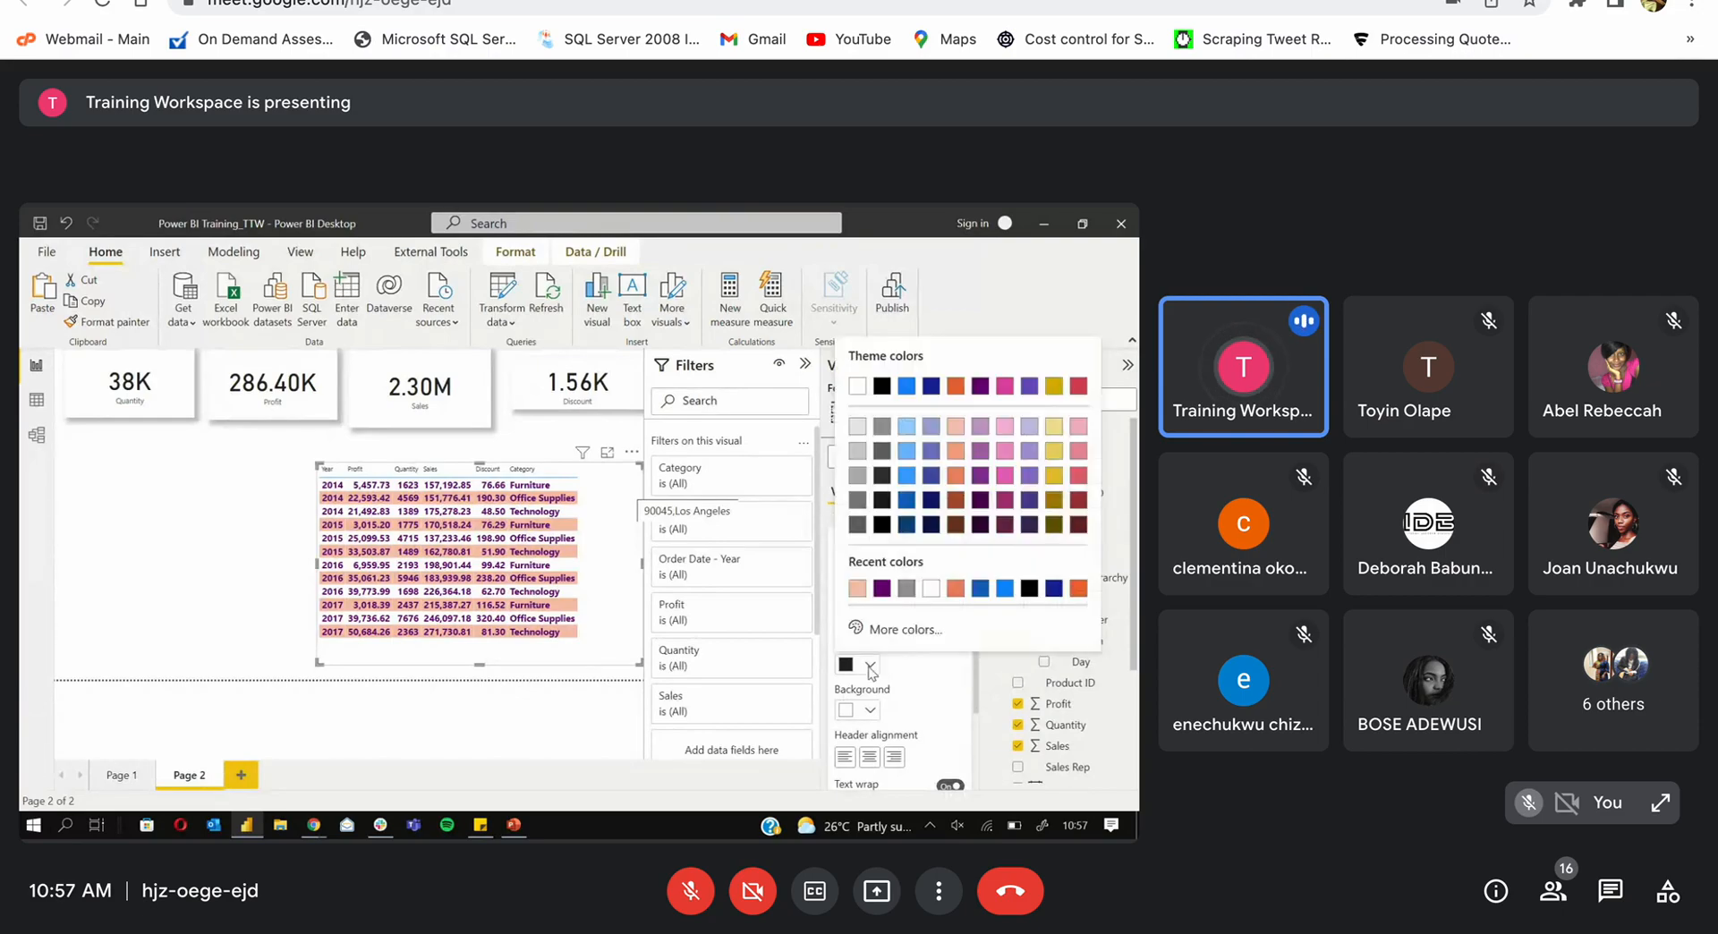
{"action": "left_click", "coordinate": [882, 590]}
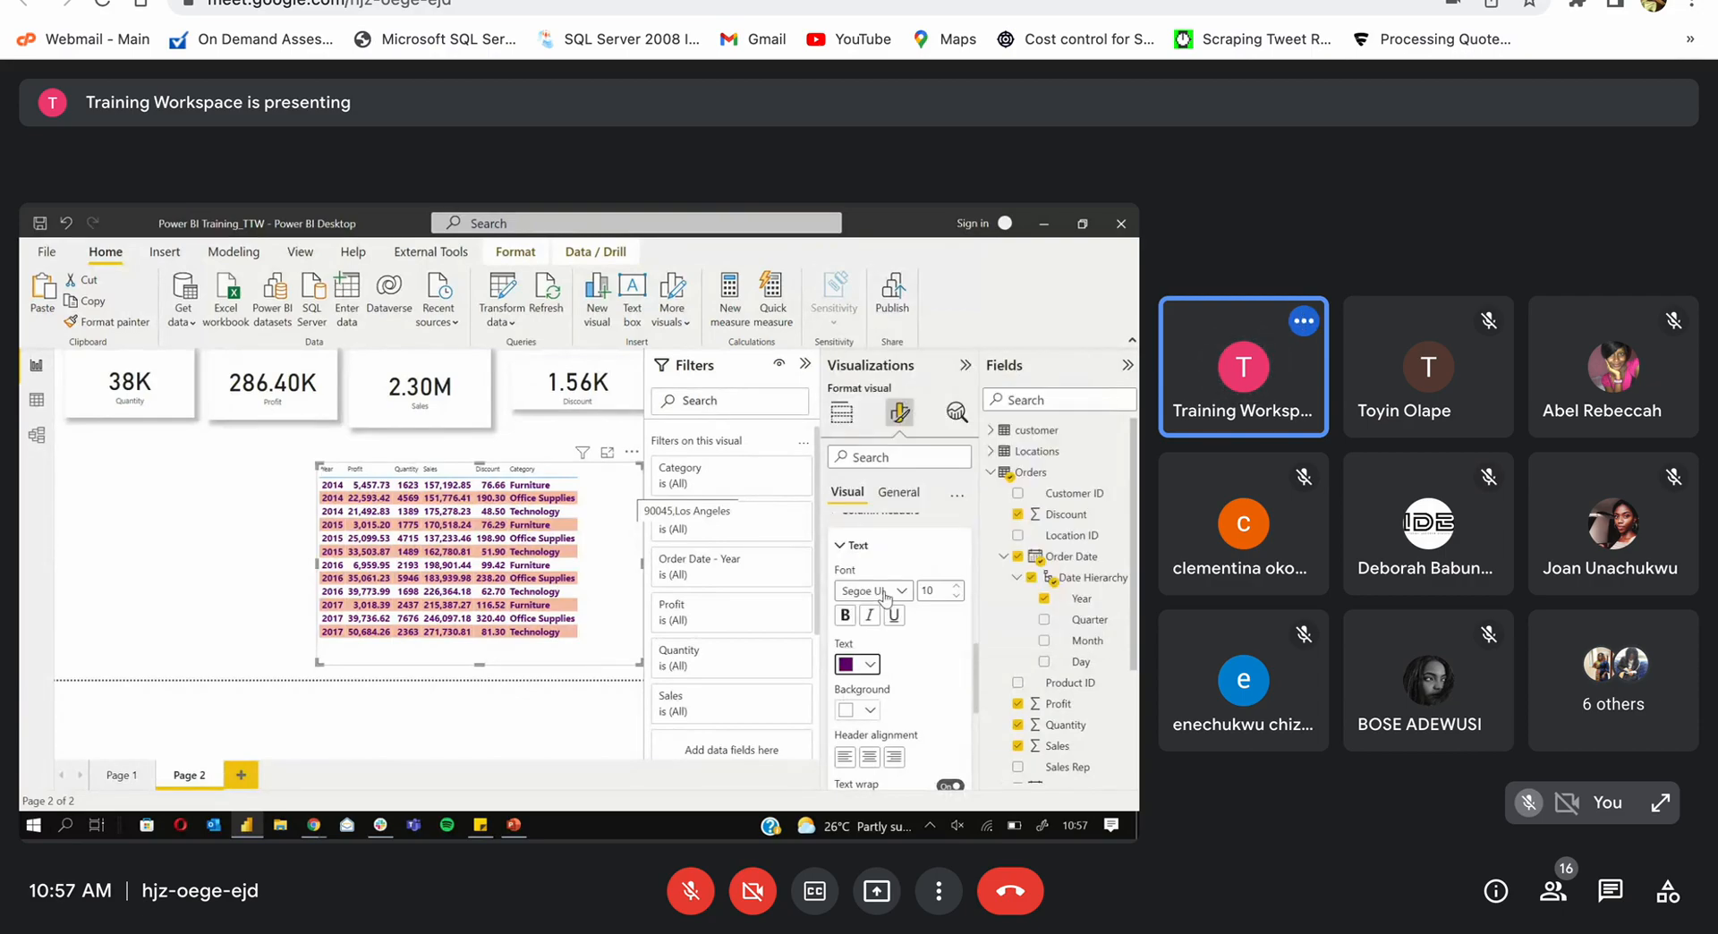
{"action": "left_click", "coordinate": [958, 588]}
{"action": "left_click", "coordinate": [957, 588]}
{"action": "left_click", "coordinate": [957, 588]}
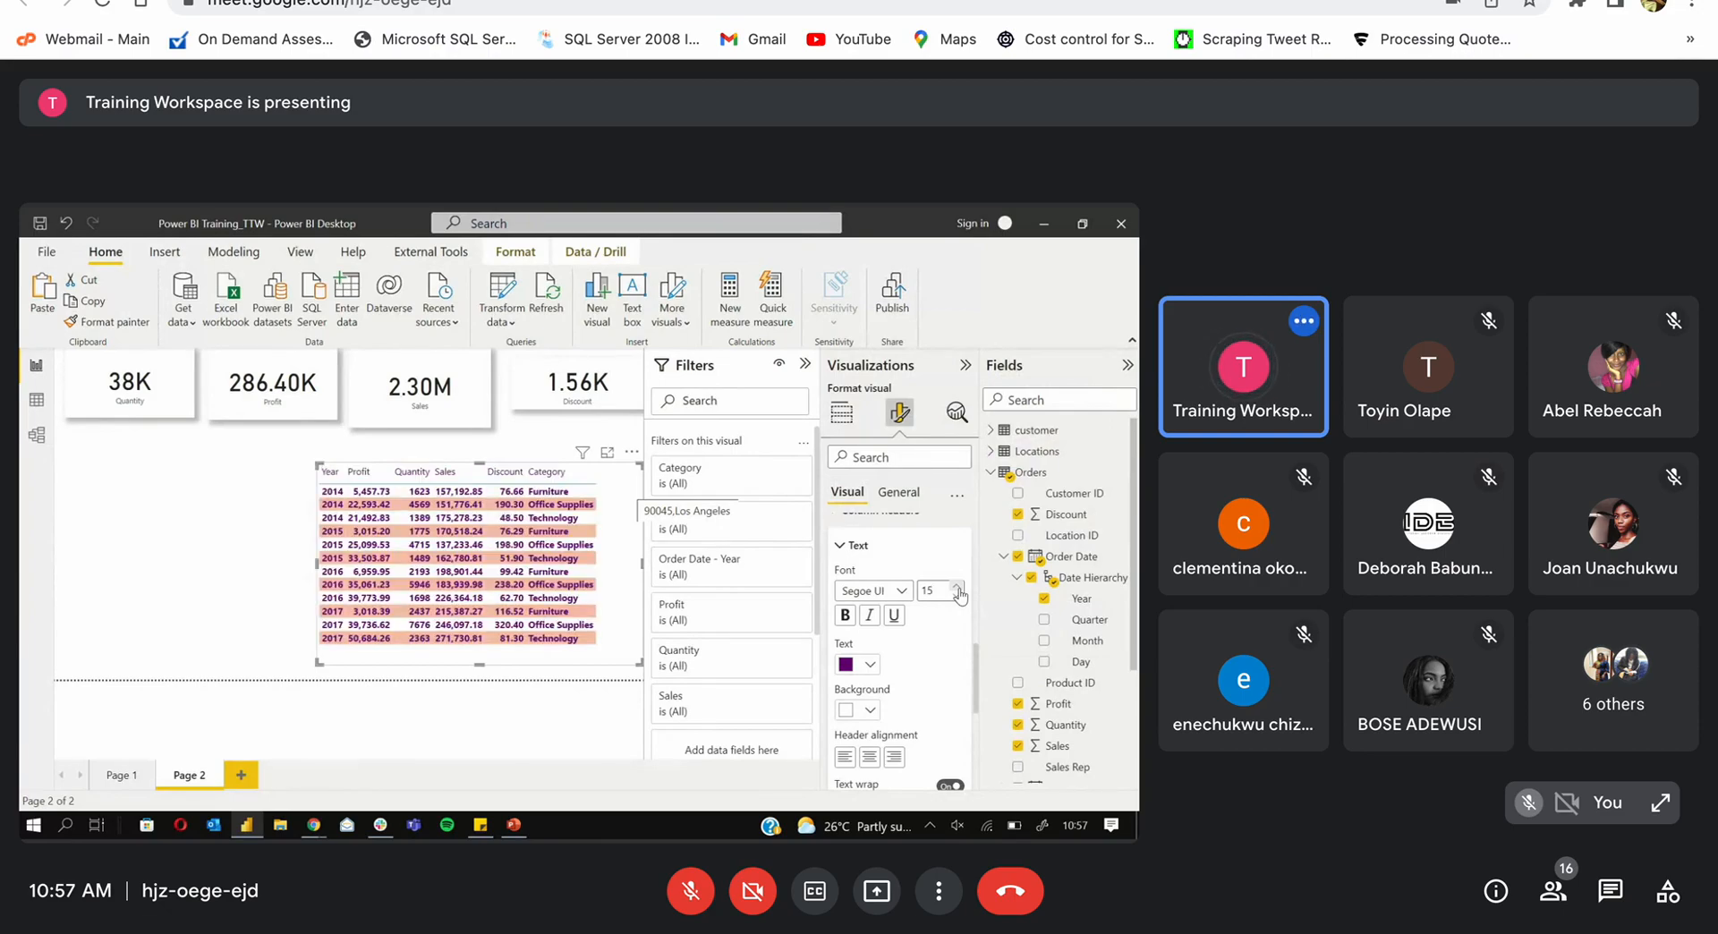
{"action": "left_click", "coordinate": [957, 587]}
{"action": "left_click", "coordinate": [901, 591]}
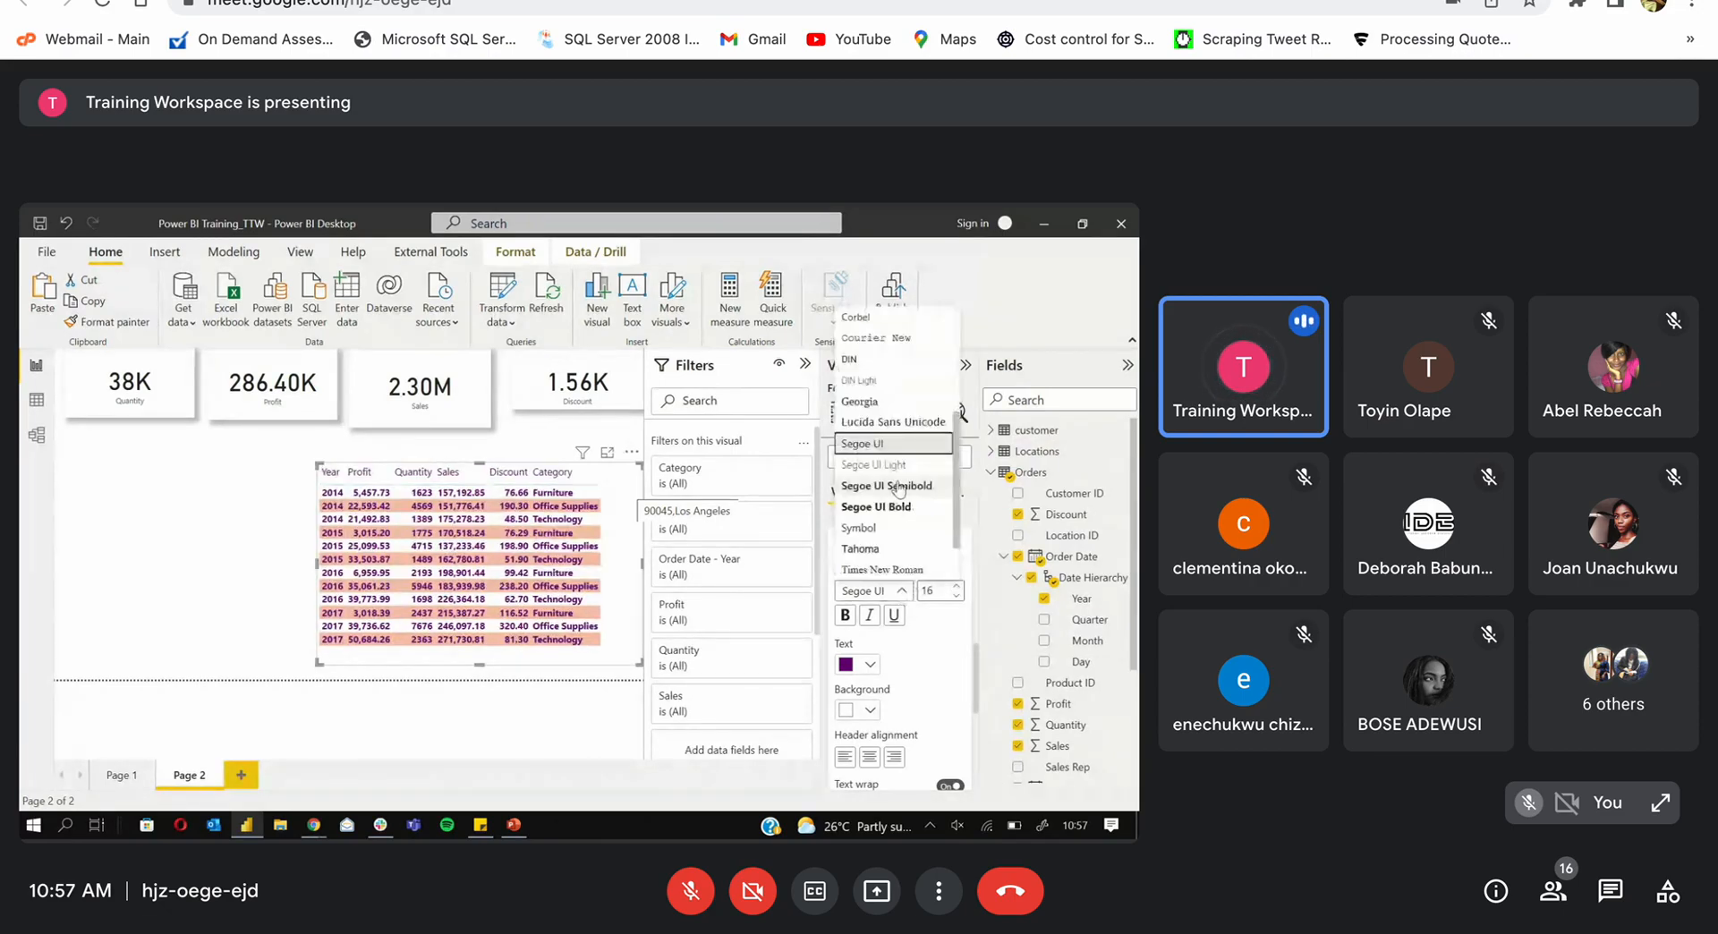
{"action": "left_click", "coordinate": [899, 486]}
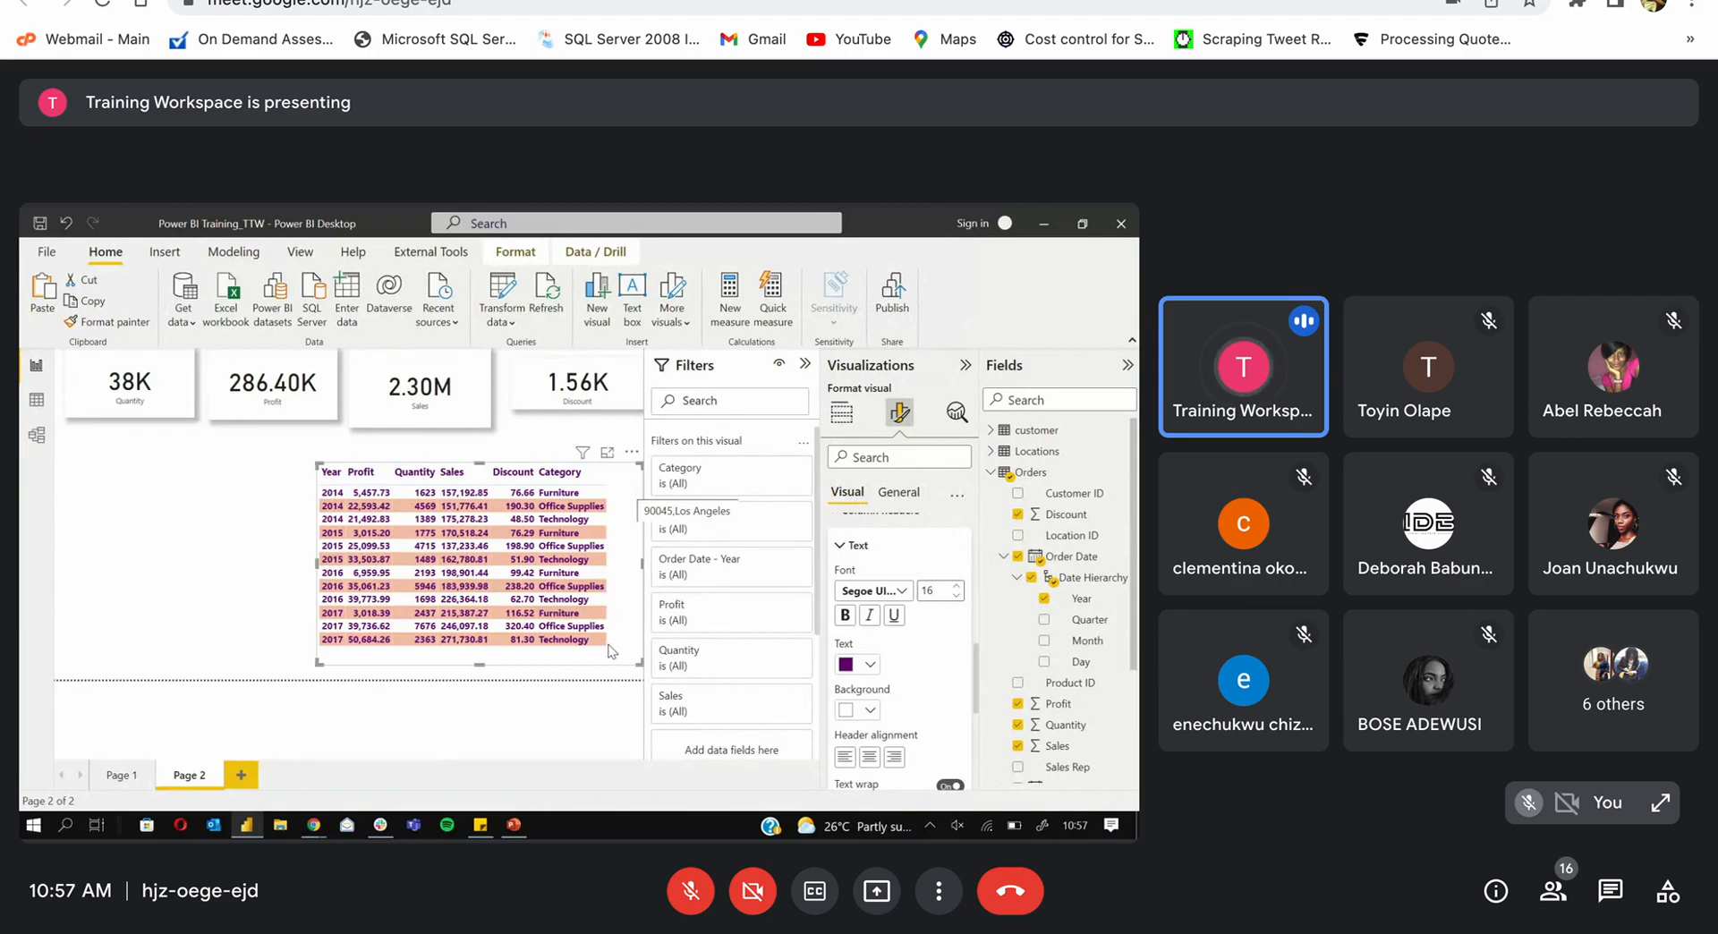
{"action": "left_click_drag", "start_coordinate": [640, 662], "coordinate": [608, 652]}
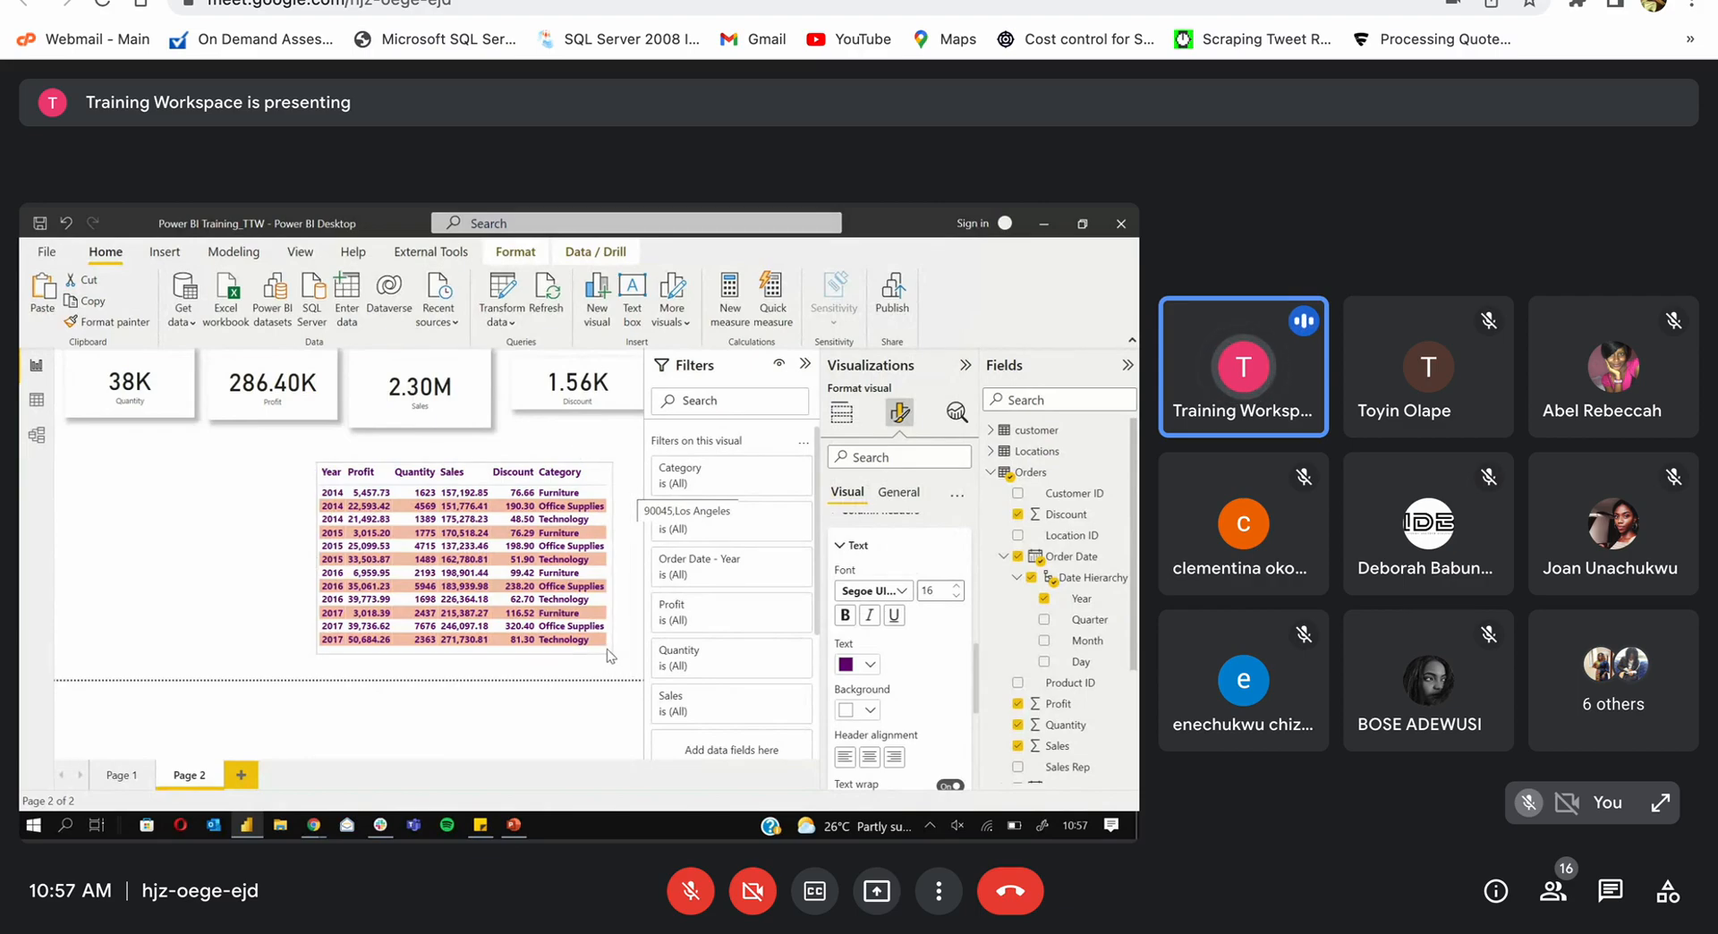
Step: Cross-filter by the 2014 Furniture and 2015 Office Supplies rows, ending on 2014 Office Supplies
{"action": "left_click", "coordinate": [386, 493]}
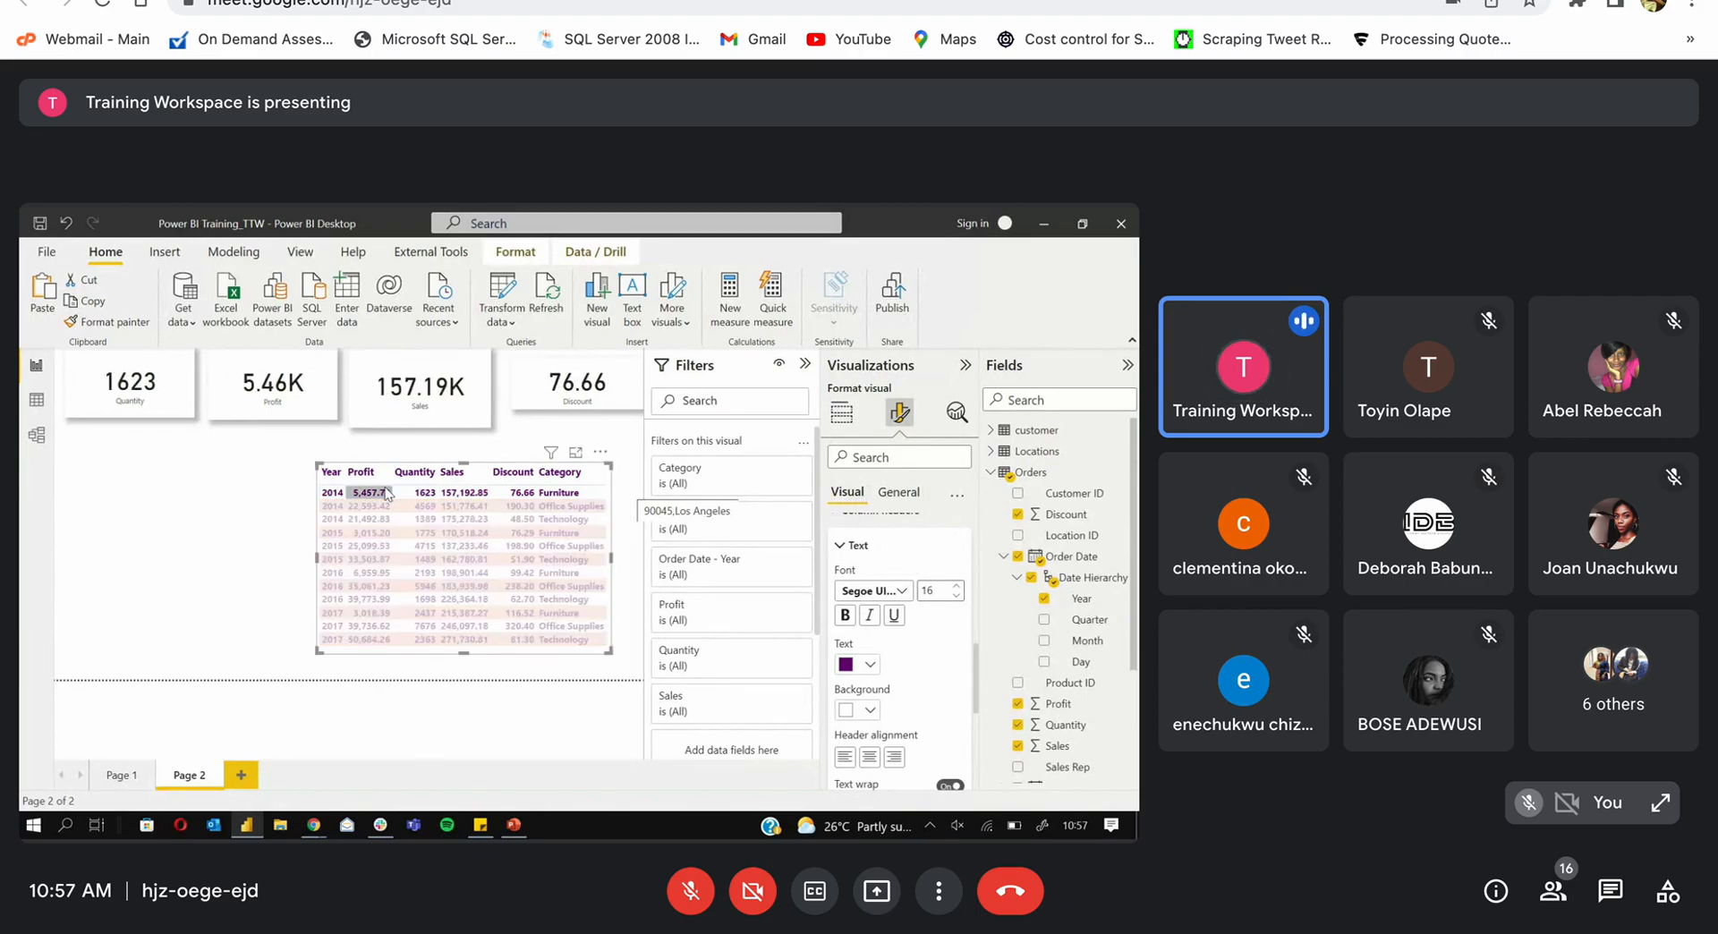
{"action": "left_click", "coordinate": [386, 493]}
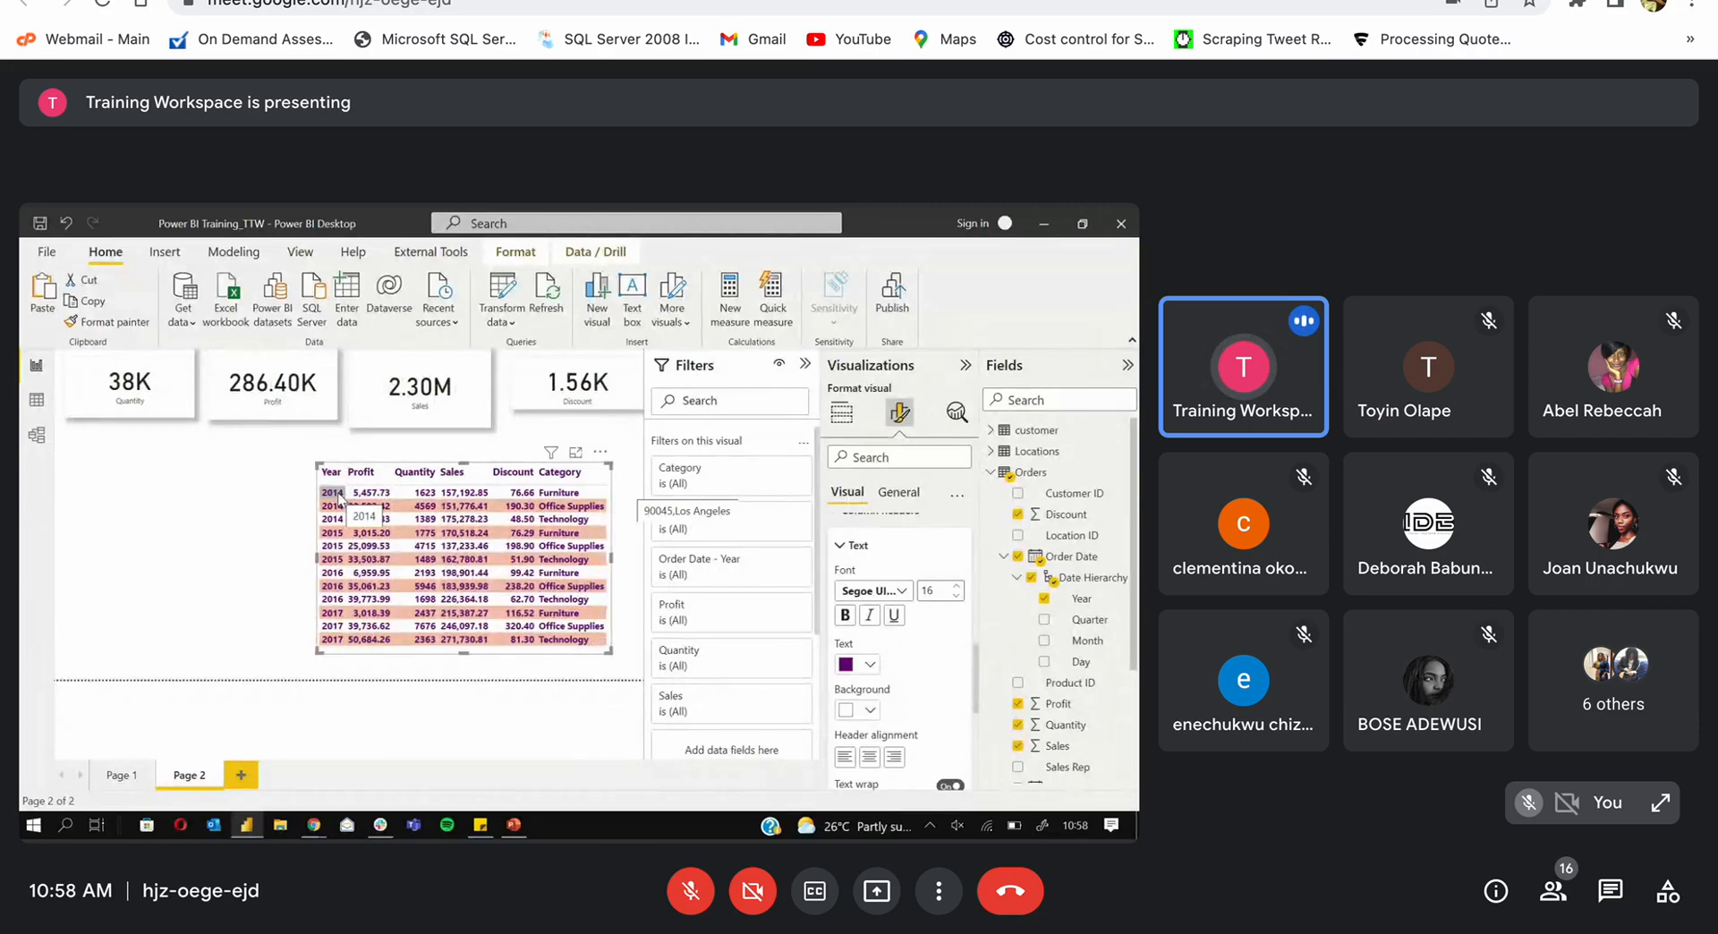
{"action": "left_click", "coordinate": [338, 495]}
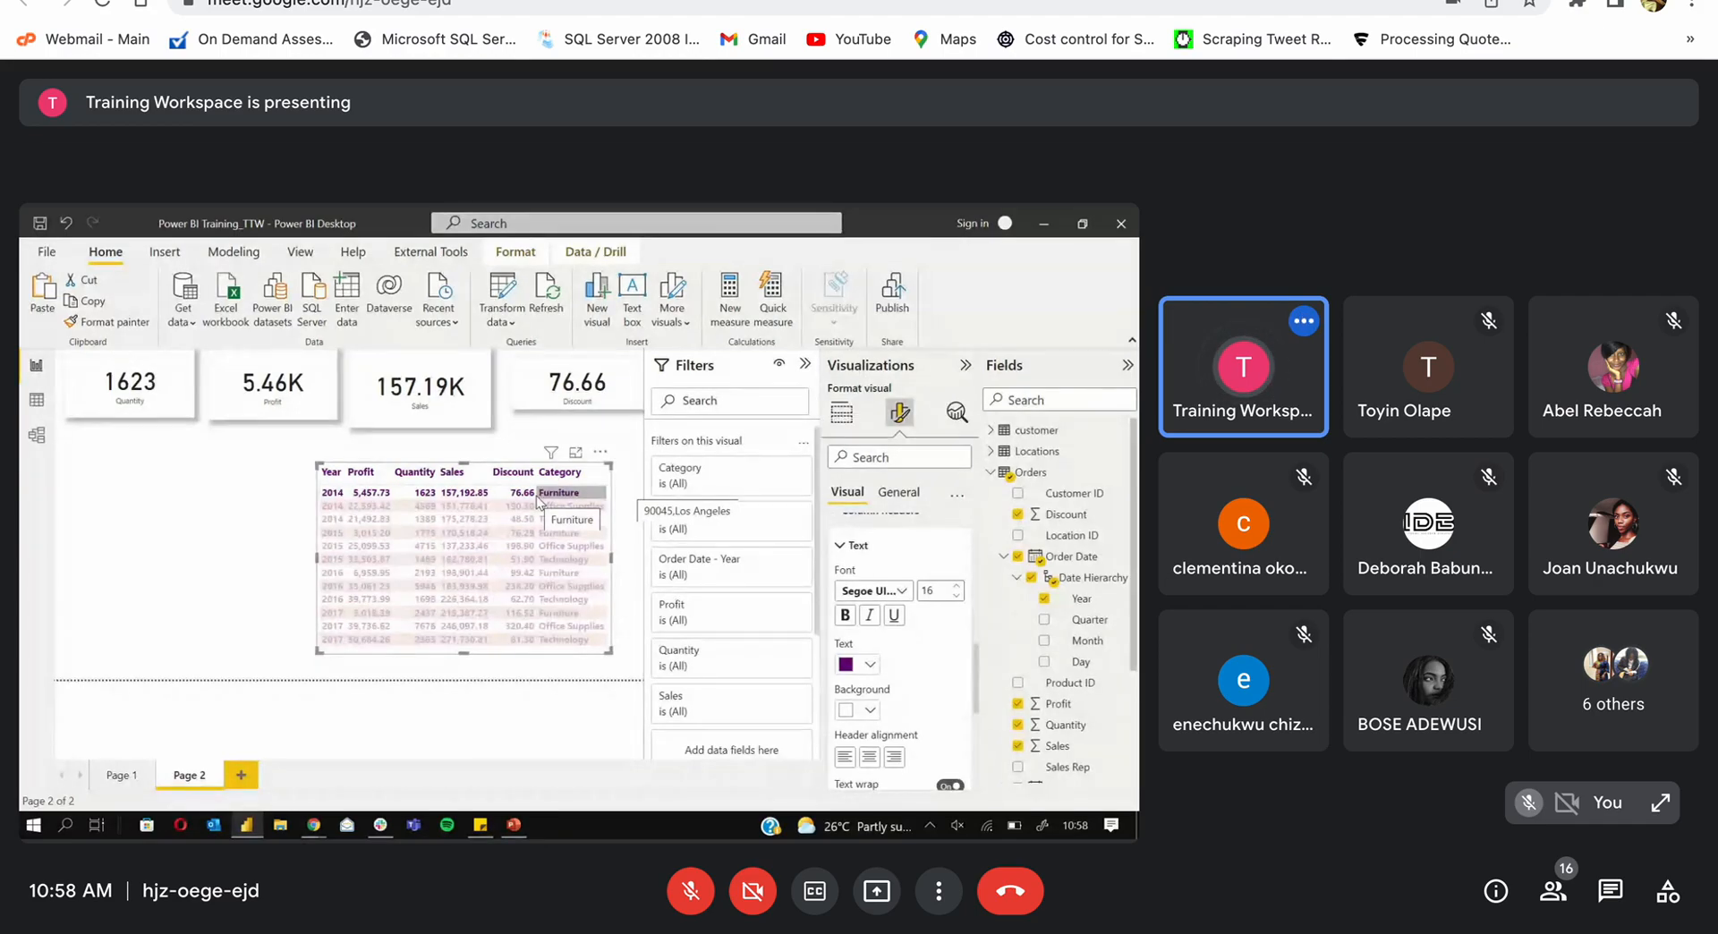
{"action": "left_click", "coordinate": [335, 547]}
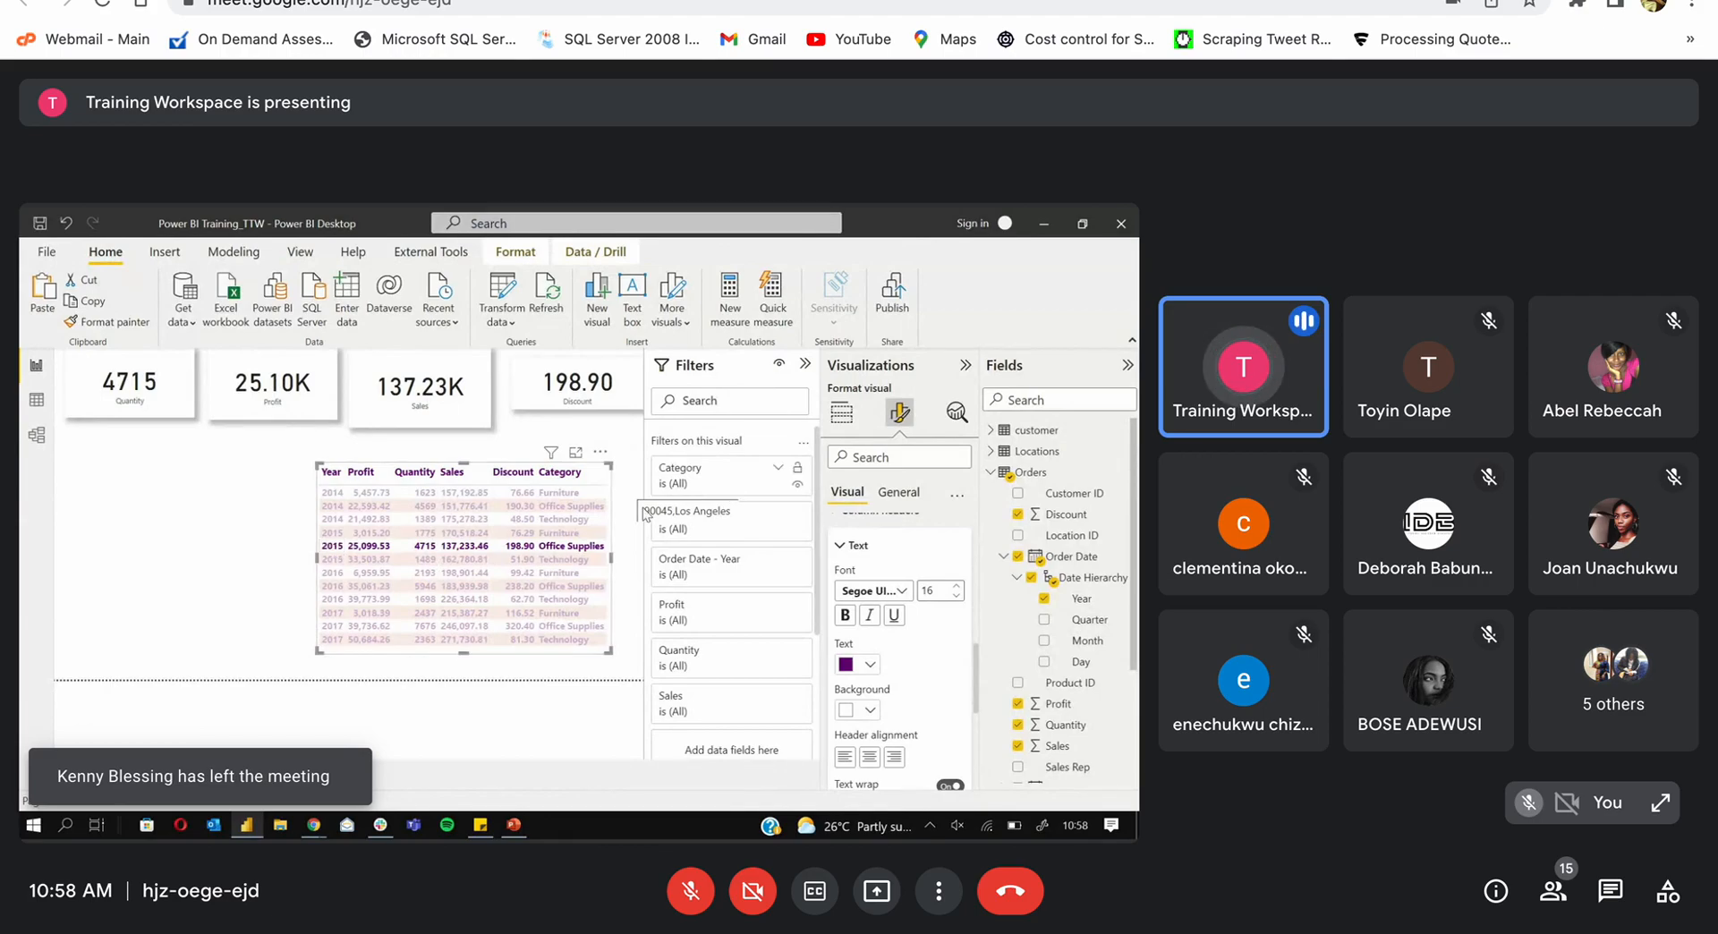
{"action": "left_click", "coordinate": [587, 508]}
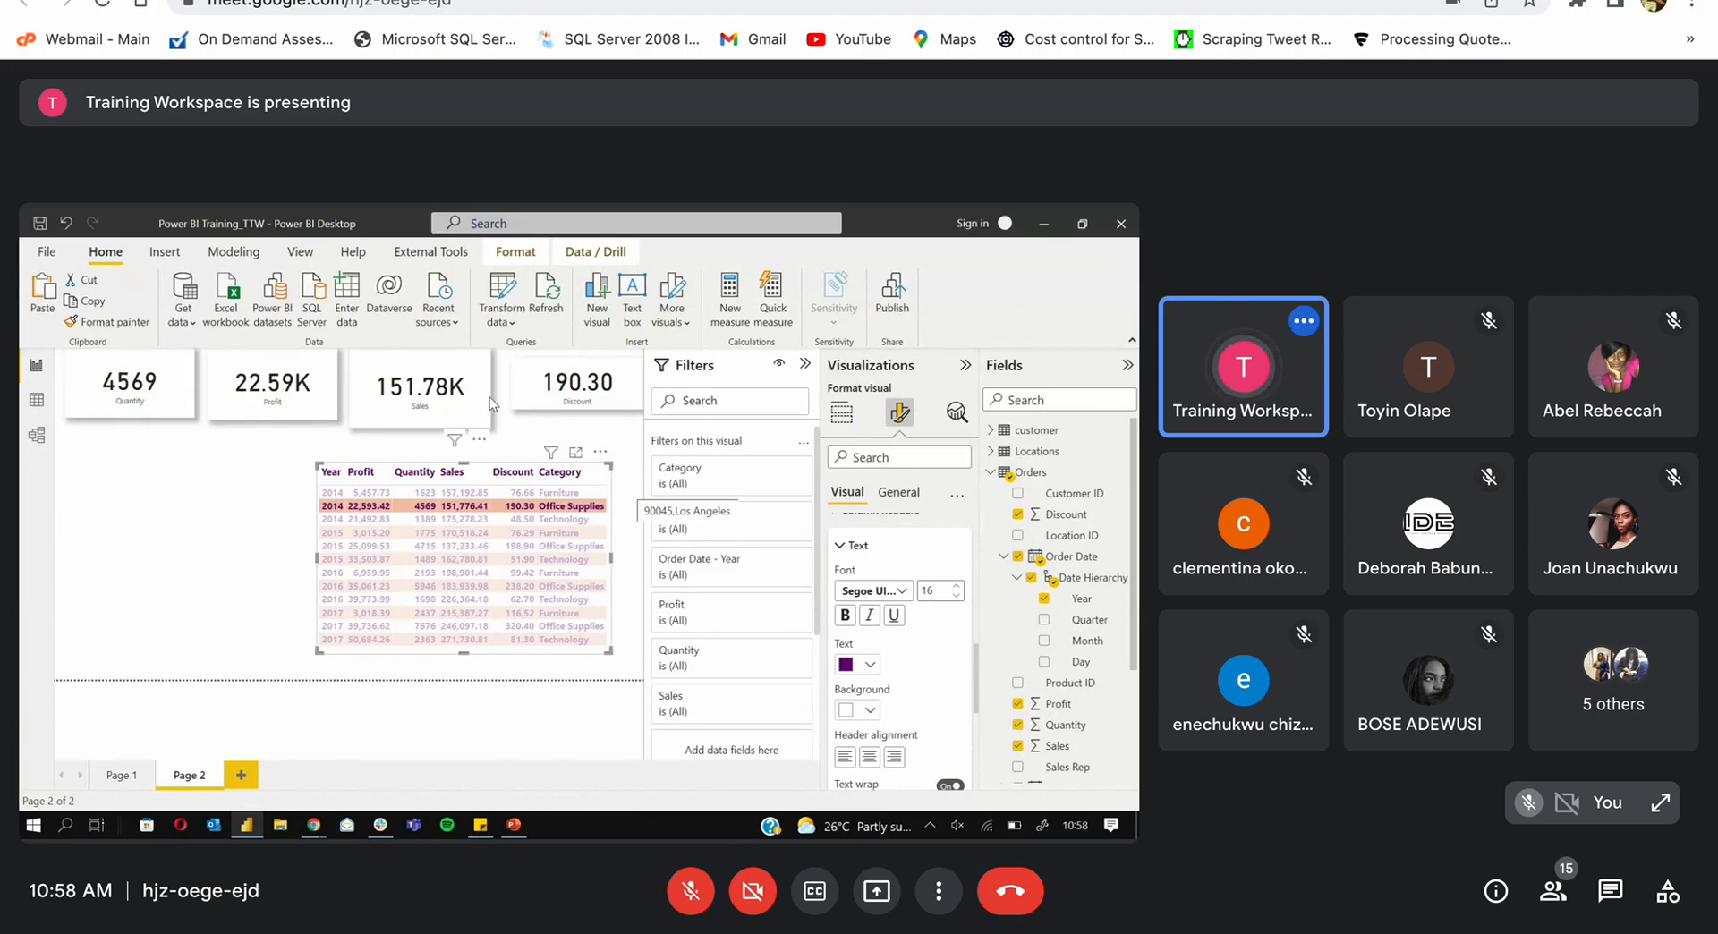
Step: Clear the cross-filter, then resize the yearly table and move it right and down
{"action": "left_click", "coordinate": [577, 506]}
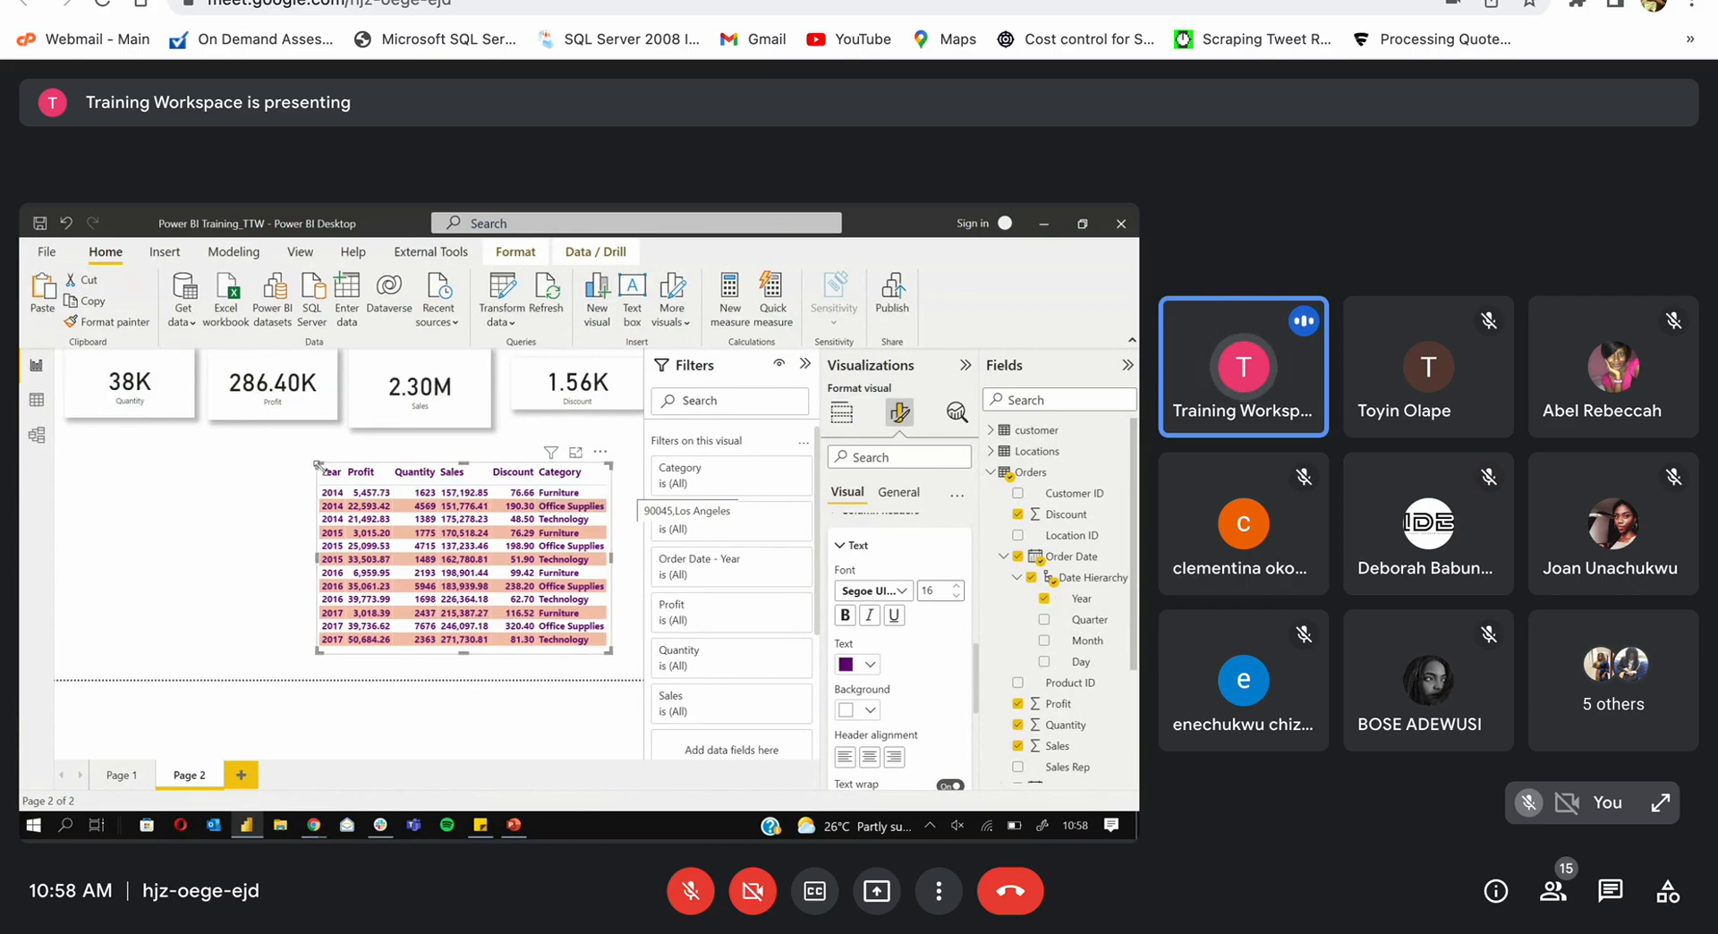
{"action": "left_click_drag", "start_coordinate": [317, 464], "coordinate": [286, 446]}
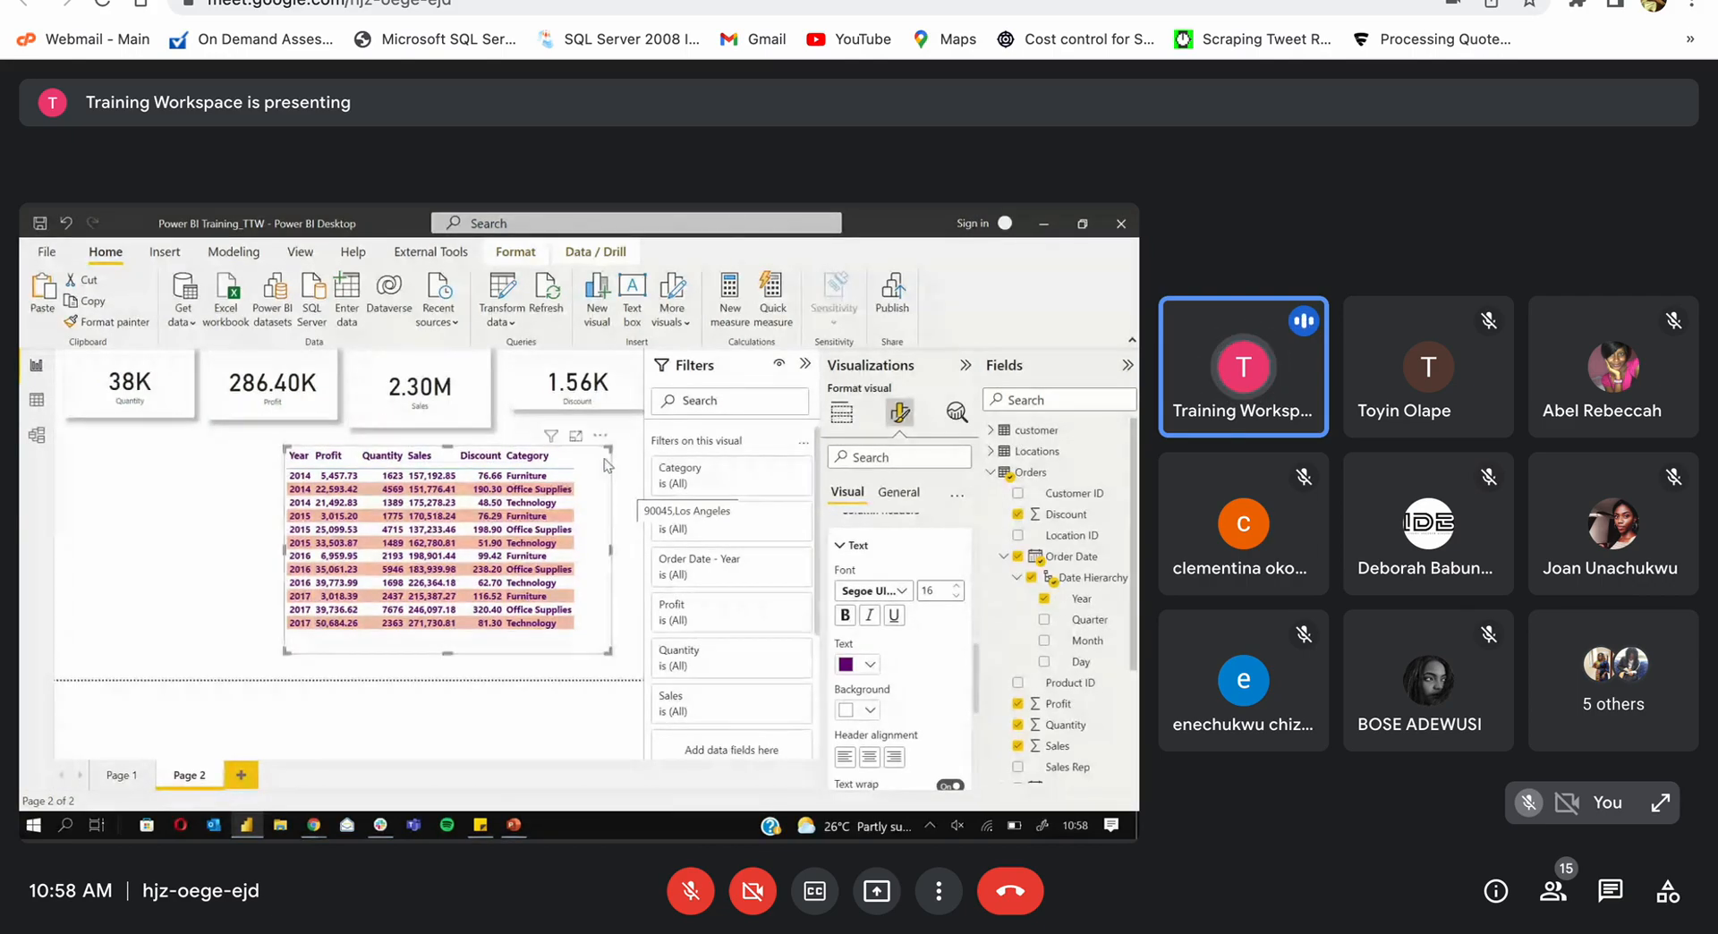
{"action": "left_click_drag", "start_coordinate": [610, 553], "coordinate": [576, 552]}
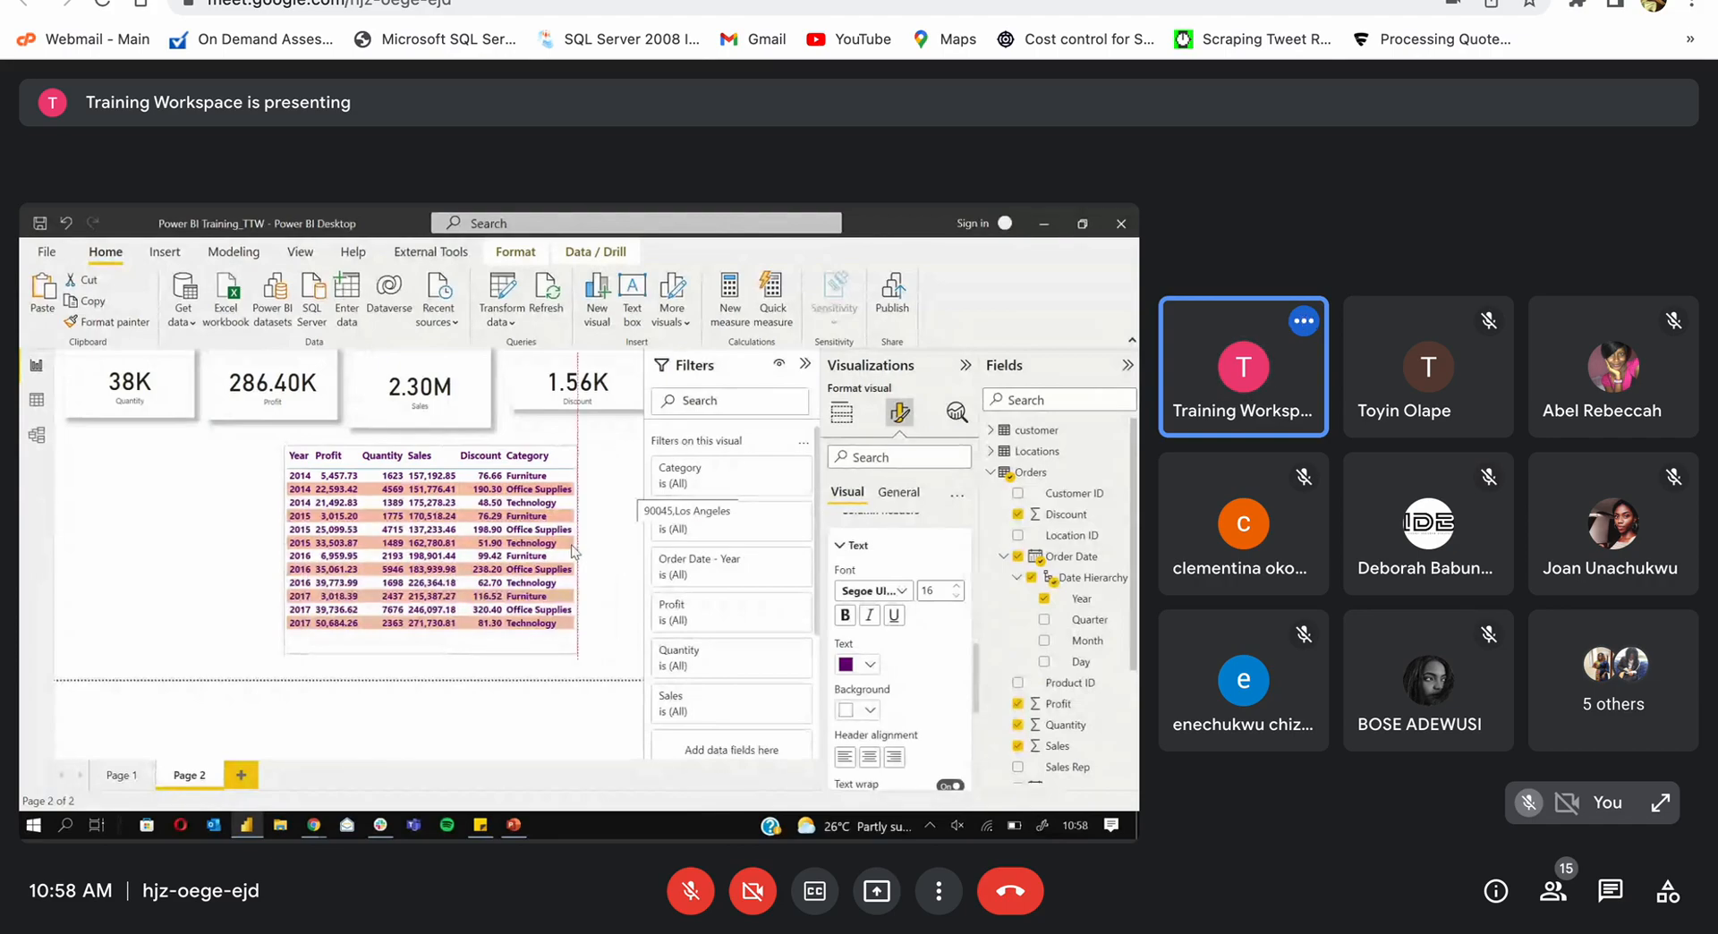
{"action": "left_click_drag", "start_coordinate": [433, 651], "coordinate": [433, 637]}
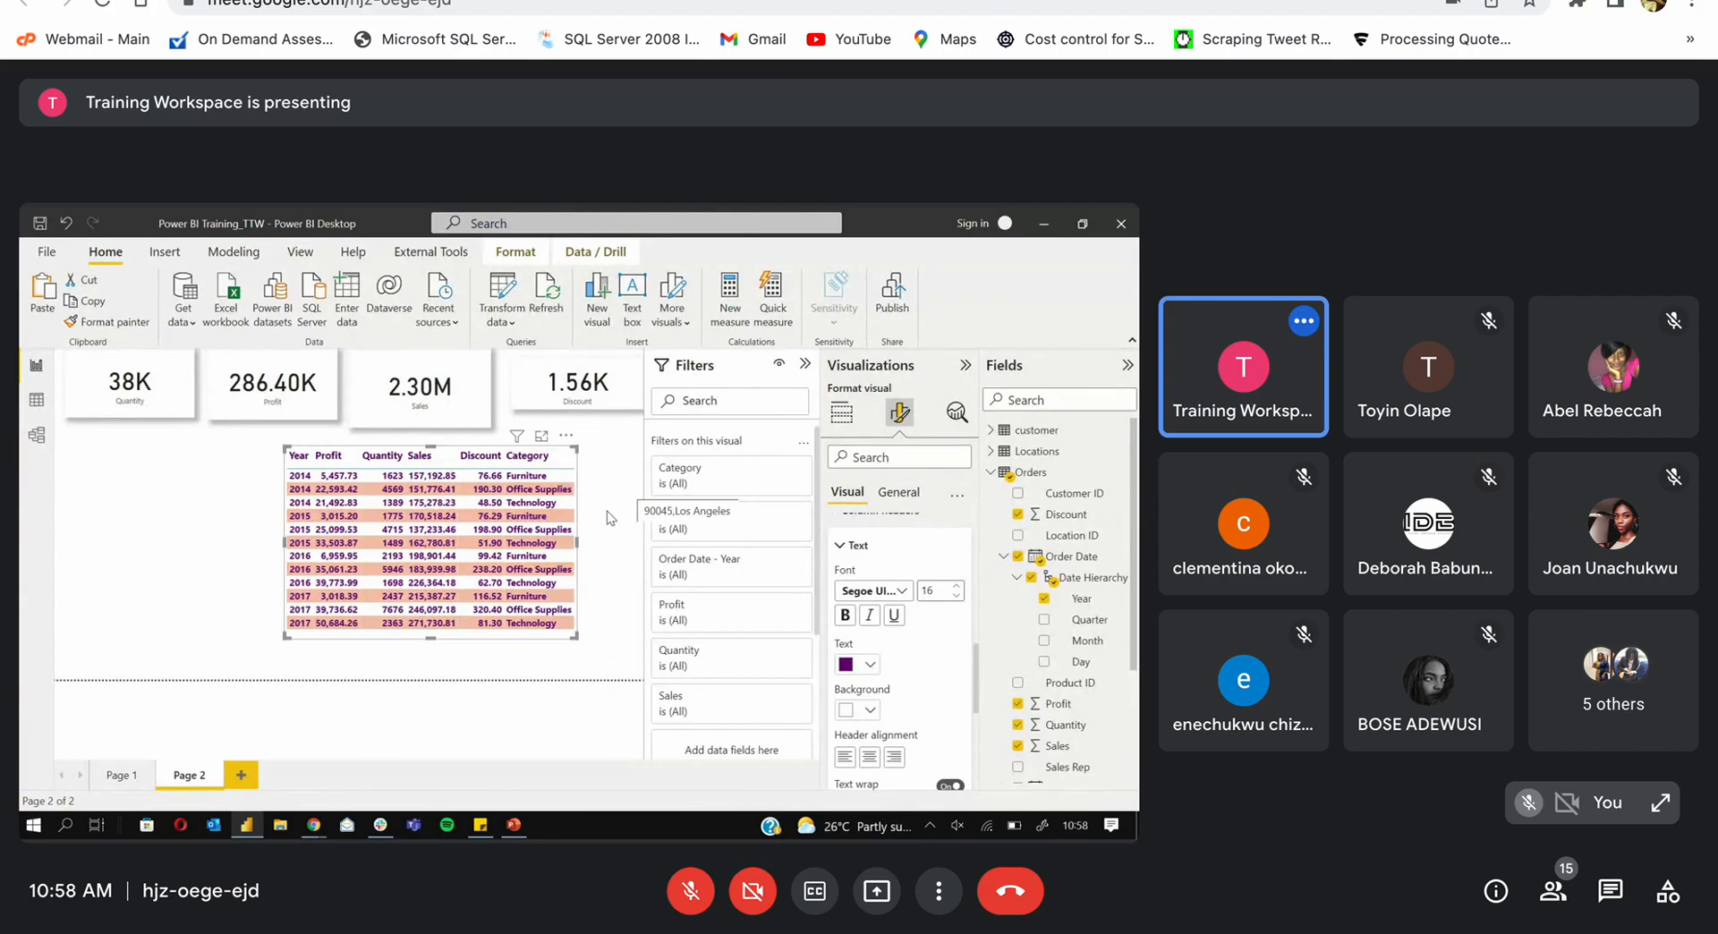
{"action": "left_click_drag", "start_coordinate": [577, 528], "coordinate": [643, 568]}
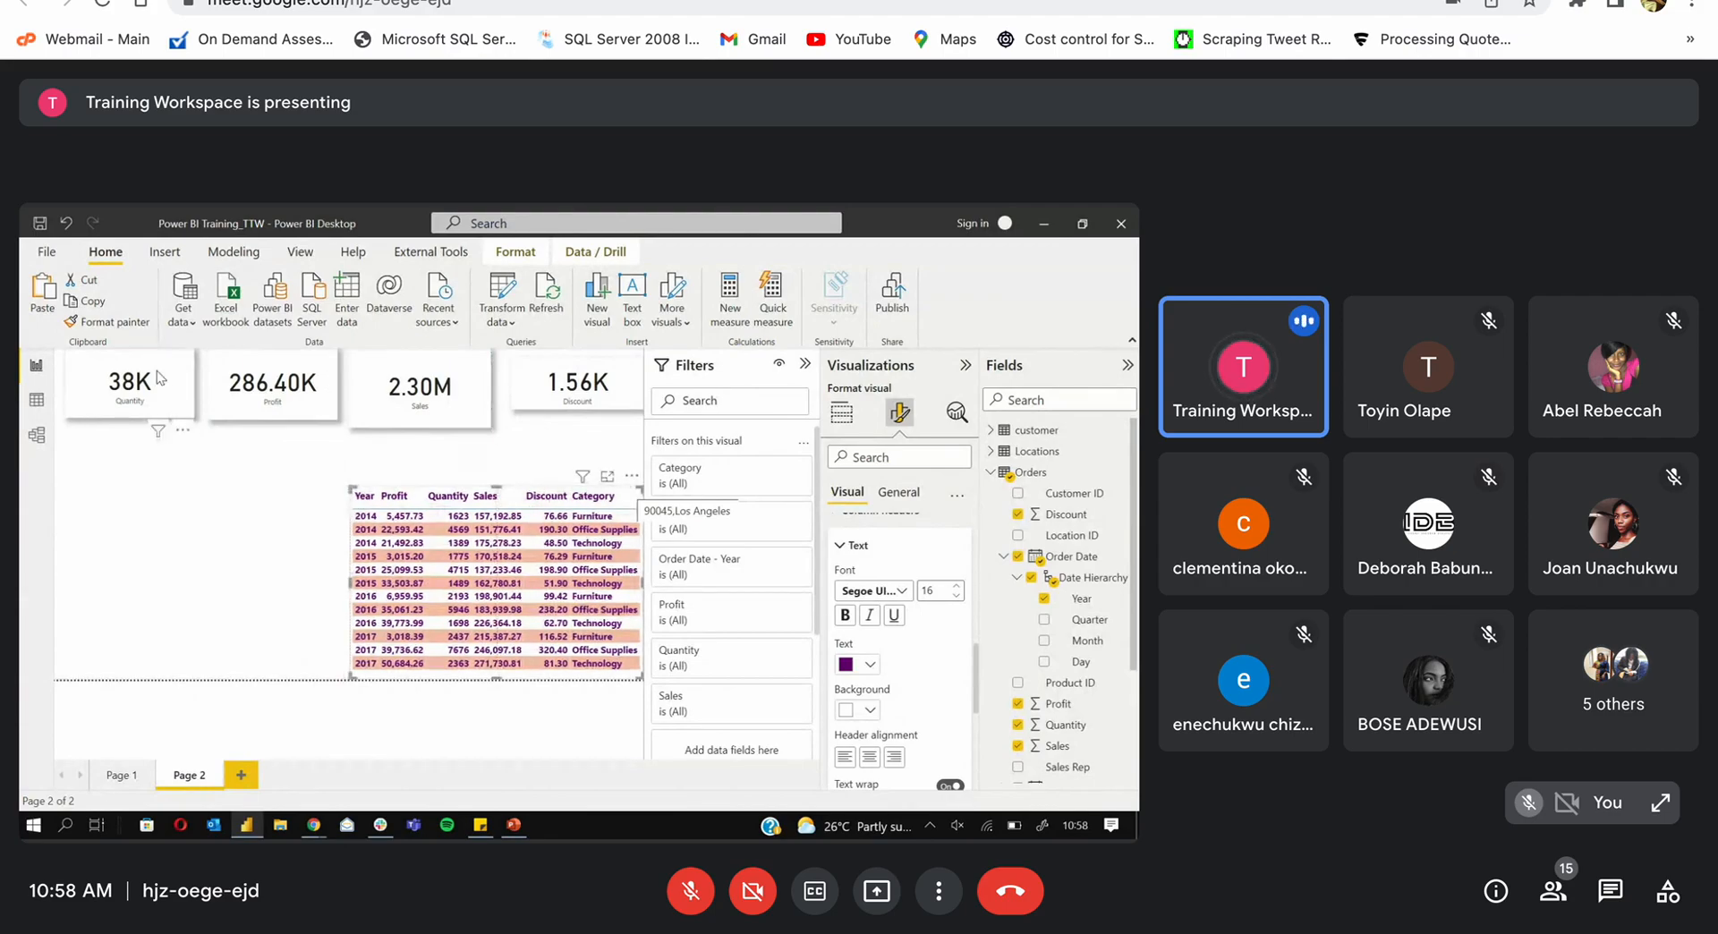
Step: Realign the Quantity, Sales and Discount cards by moving and resizing them
{"action": "left_click_drag", "start_coordinate": [160, 378], "coordinate": [248, 405]}
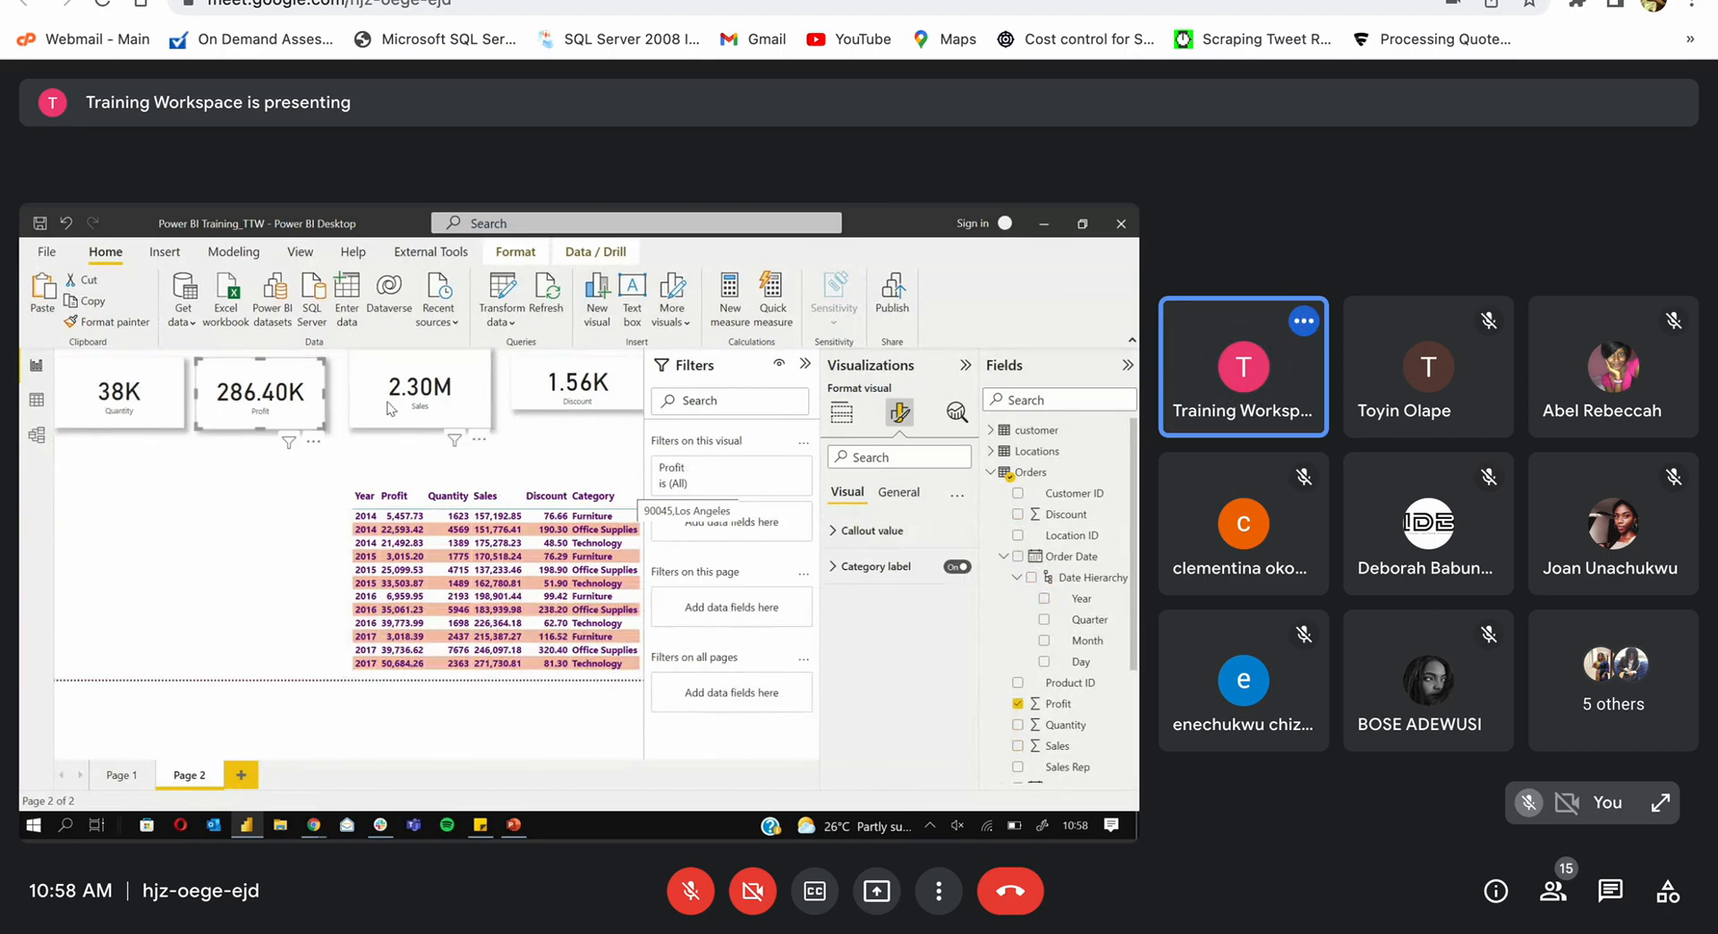
{"action": "left_click_drag", "start_coordinate": [395, 408], "coordinate": [382, 418]}
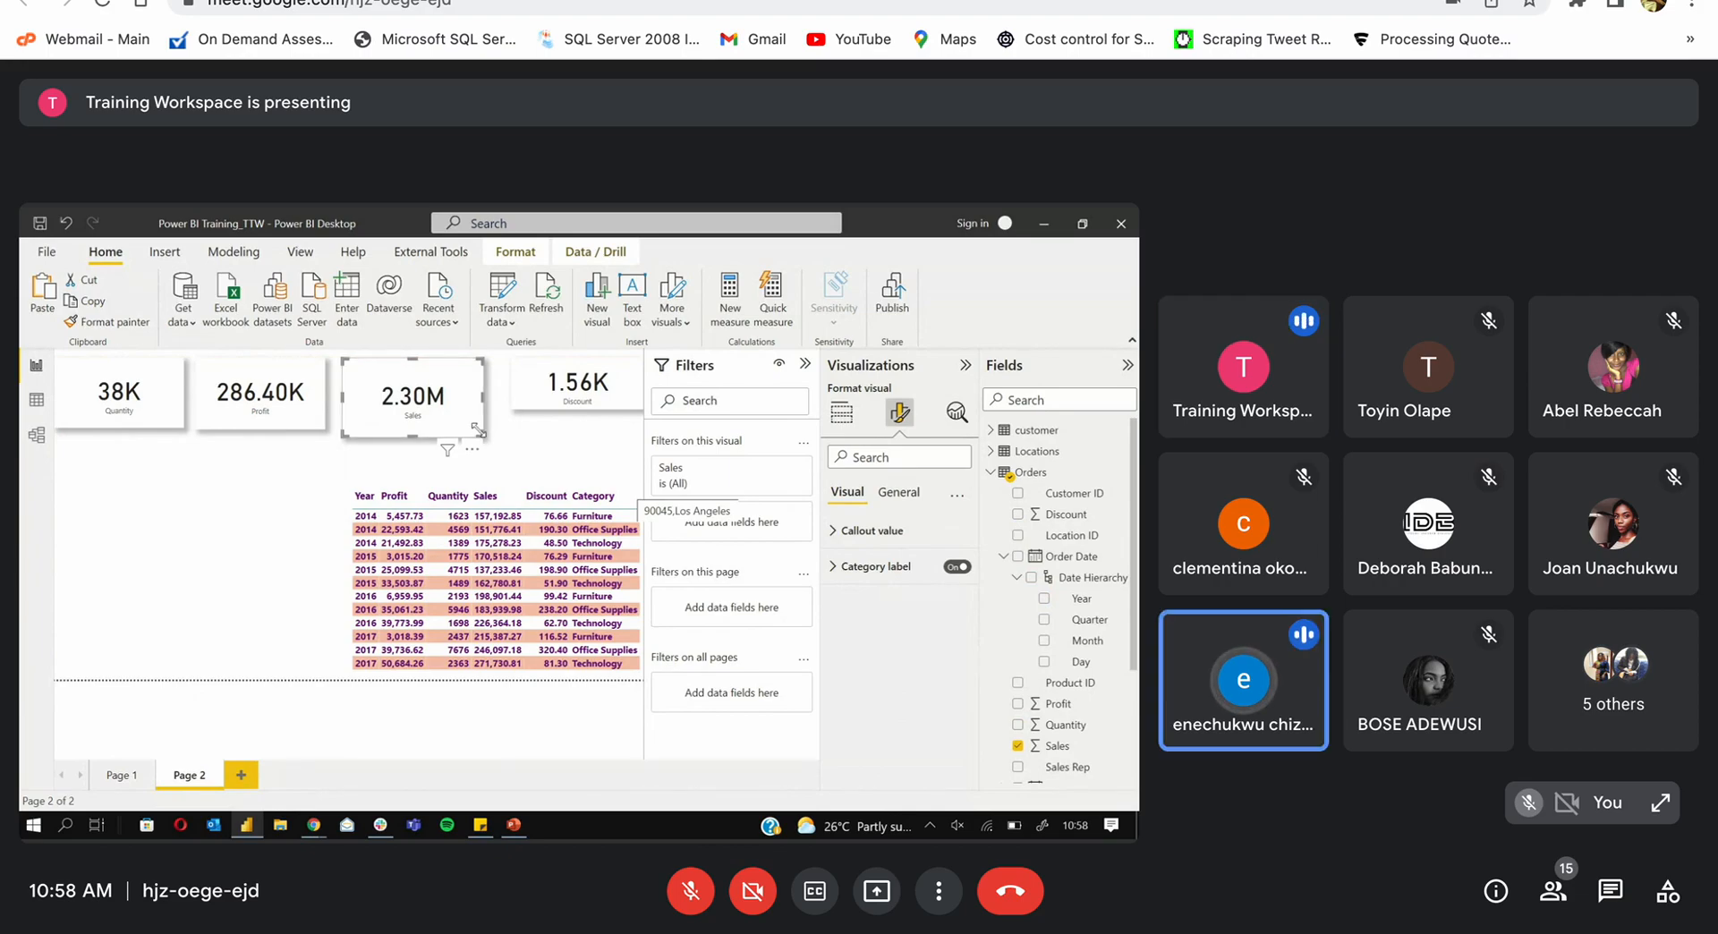
{"action": "left_click_drag", "start_coordinate": [481, 435], "coordinate": [483, 437]}
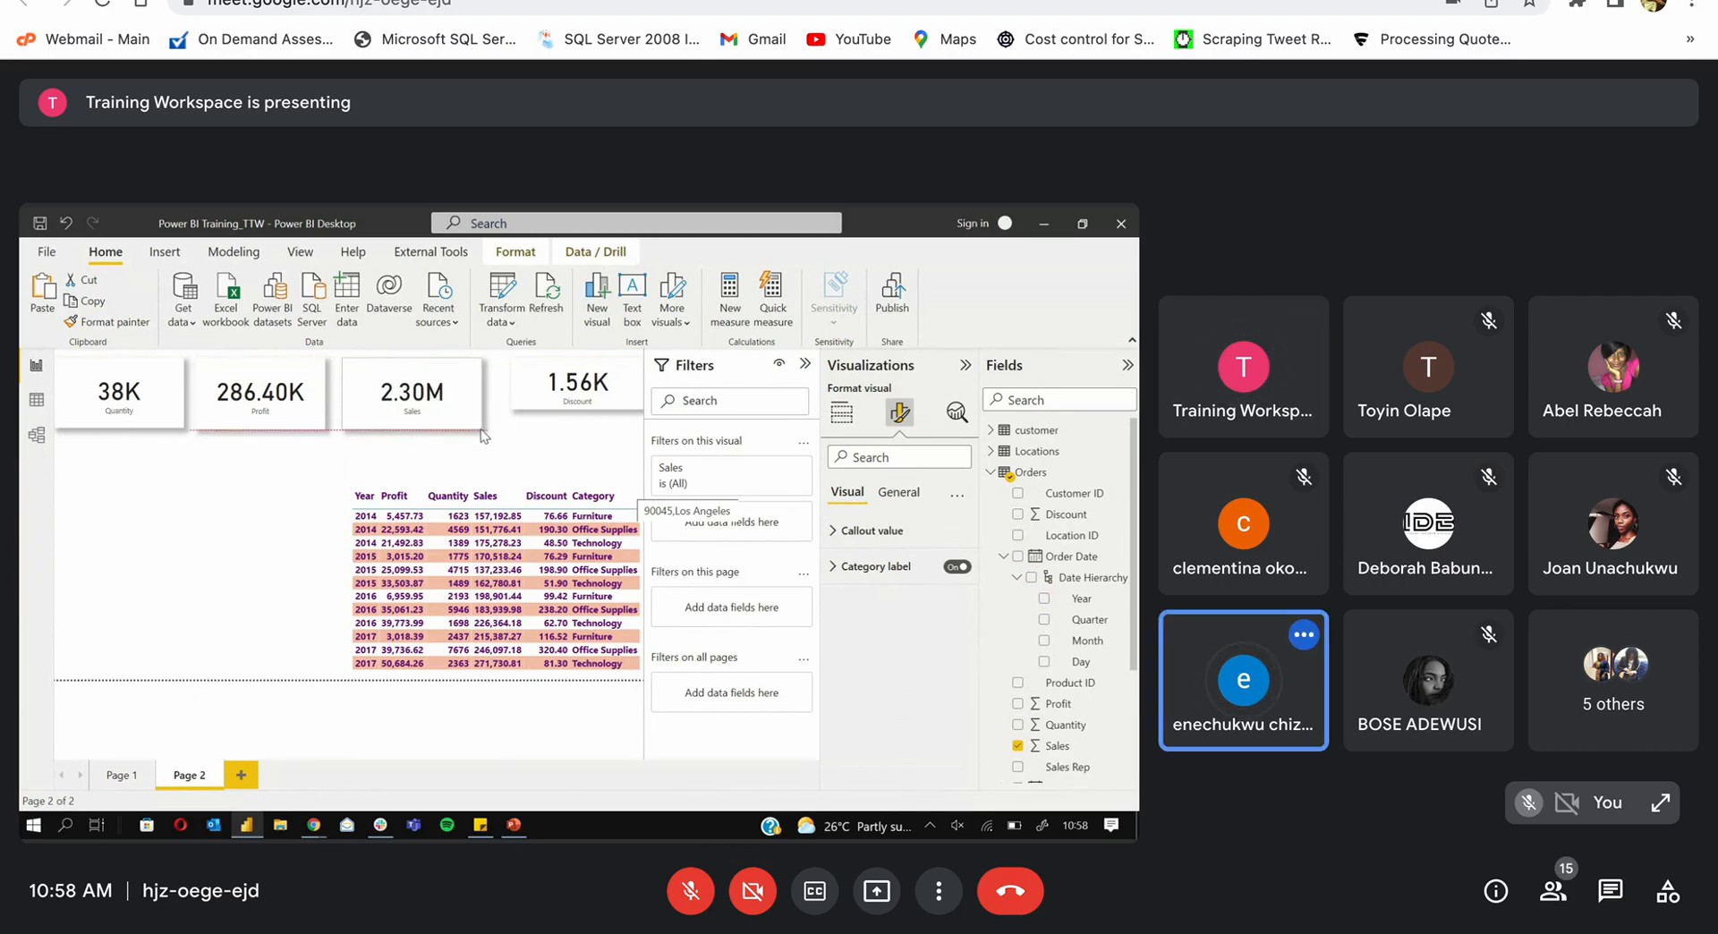
{"action": "left_click", "coordinate": [320, 417]}
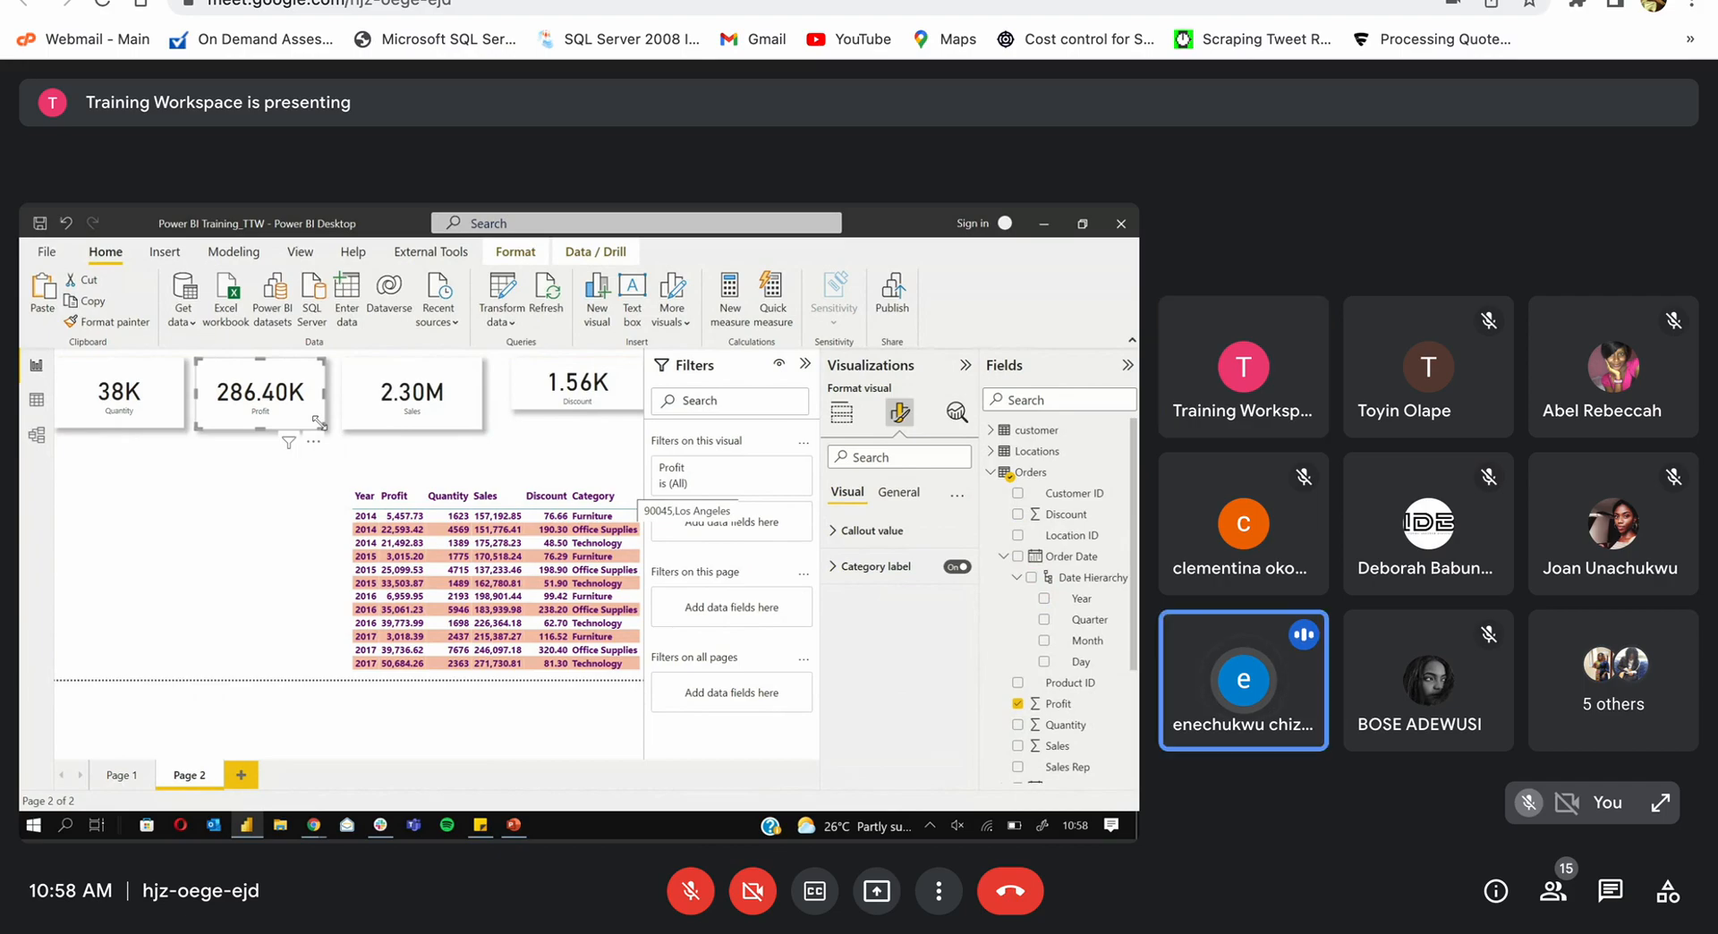
{"action": "left_click", "coordinate": [529, 405]}
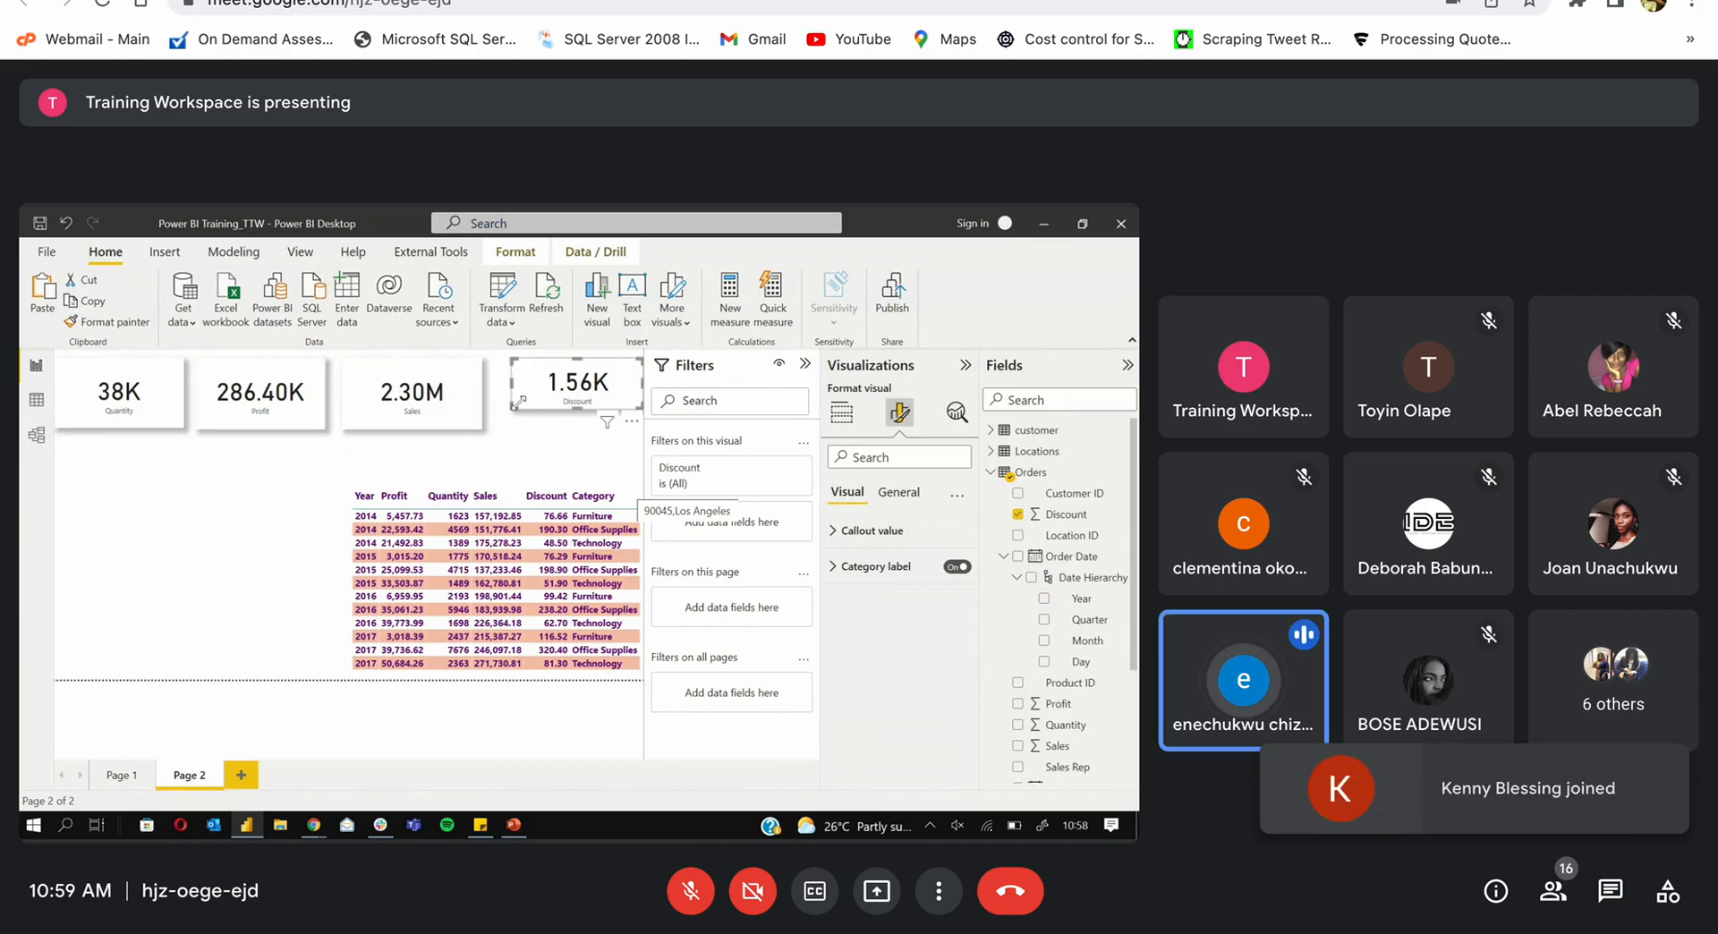
{"action": "left_click_drag", "start_coordinate": [510, 413], "coordinate": [499, 431]}
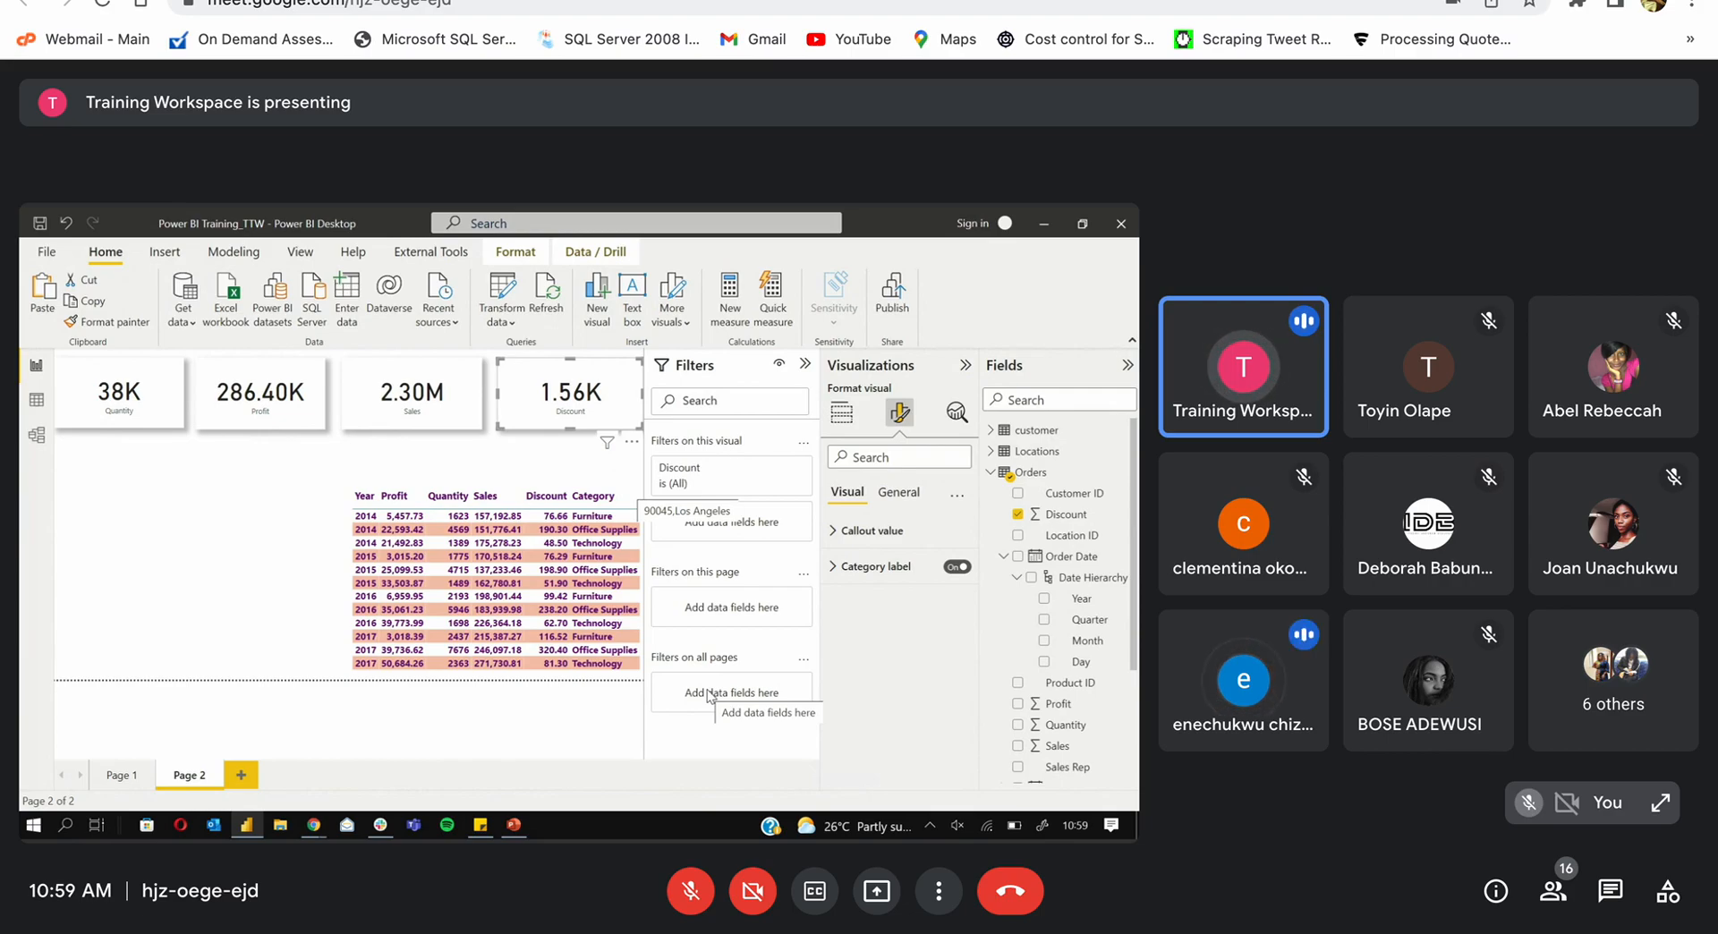
Step: Sort the yearly table by Category and change its style preset from Default to None
{"action": "left_click", "coordinate": [582, 502]}
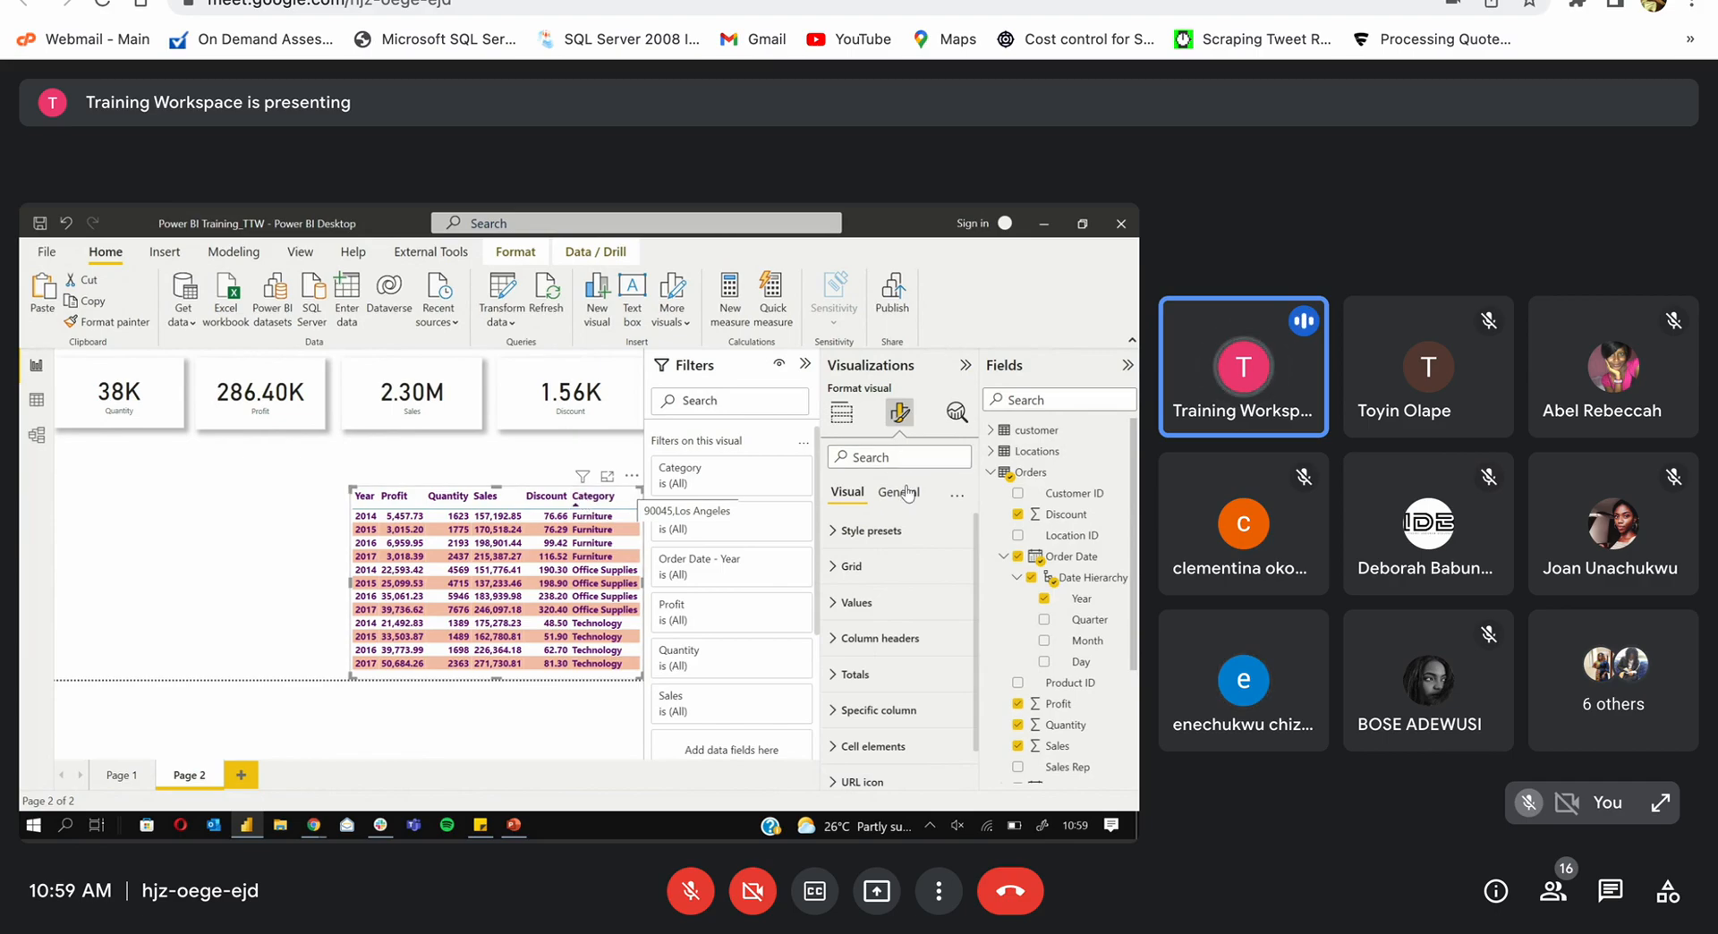
{"action": "left_click", "coordinate": [838, 532]}
{"action": "left_click", "coordinate": [894, 565]}
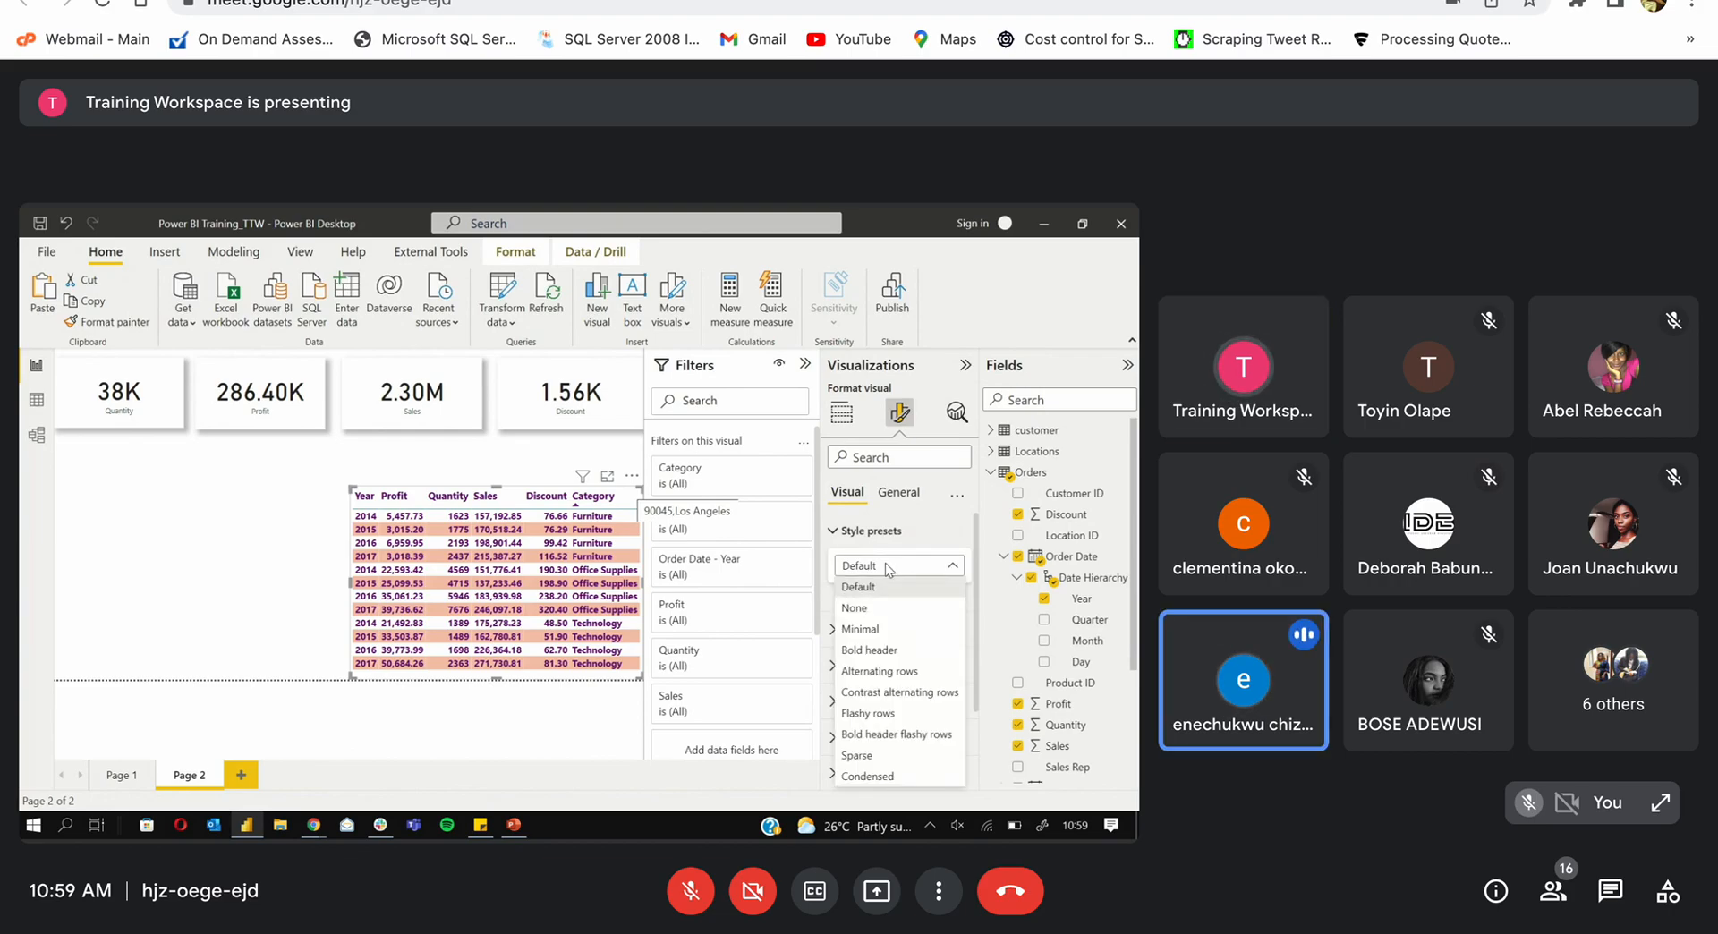
{"action": "left_click", "coordinate": [885, 565]}
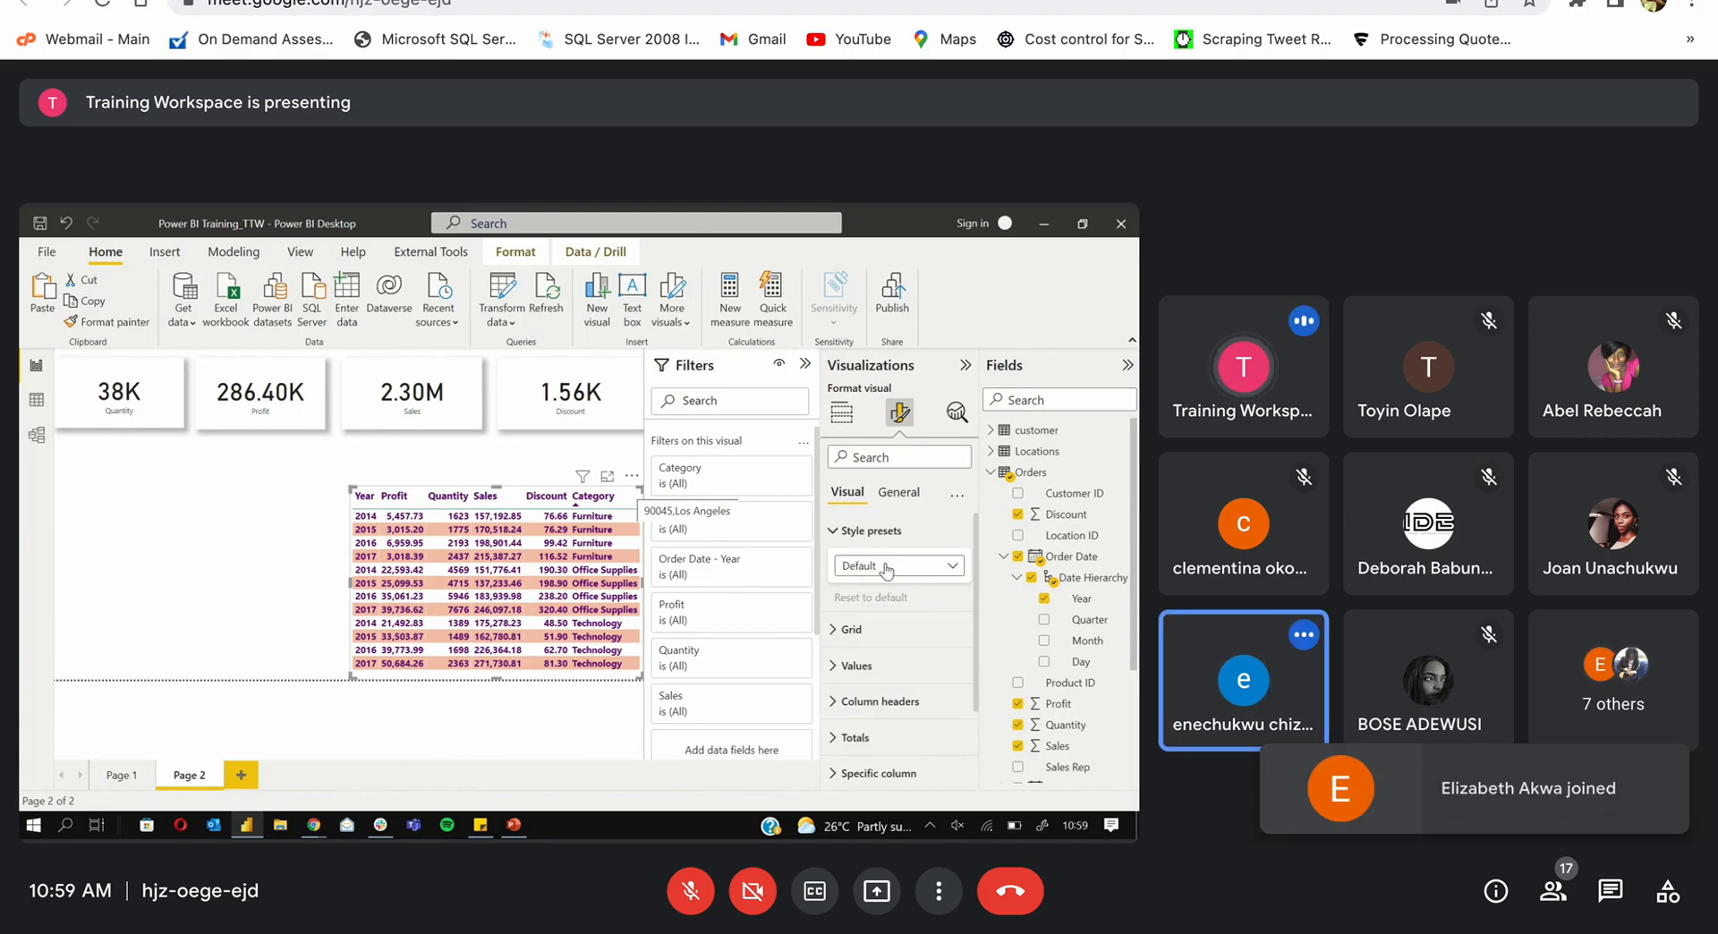
{"action": "left_click", "coordinate": [887, 567]}
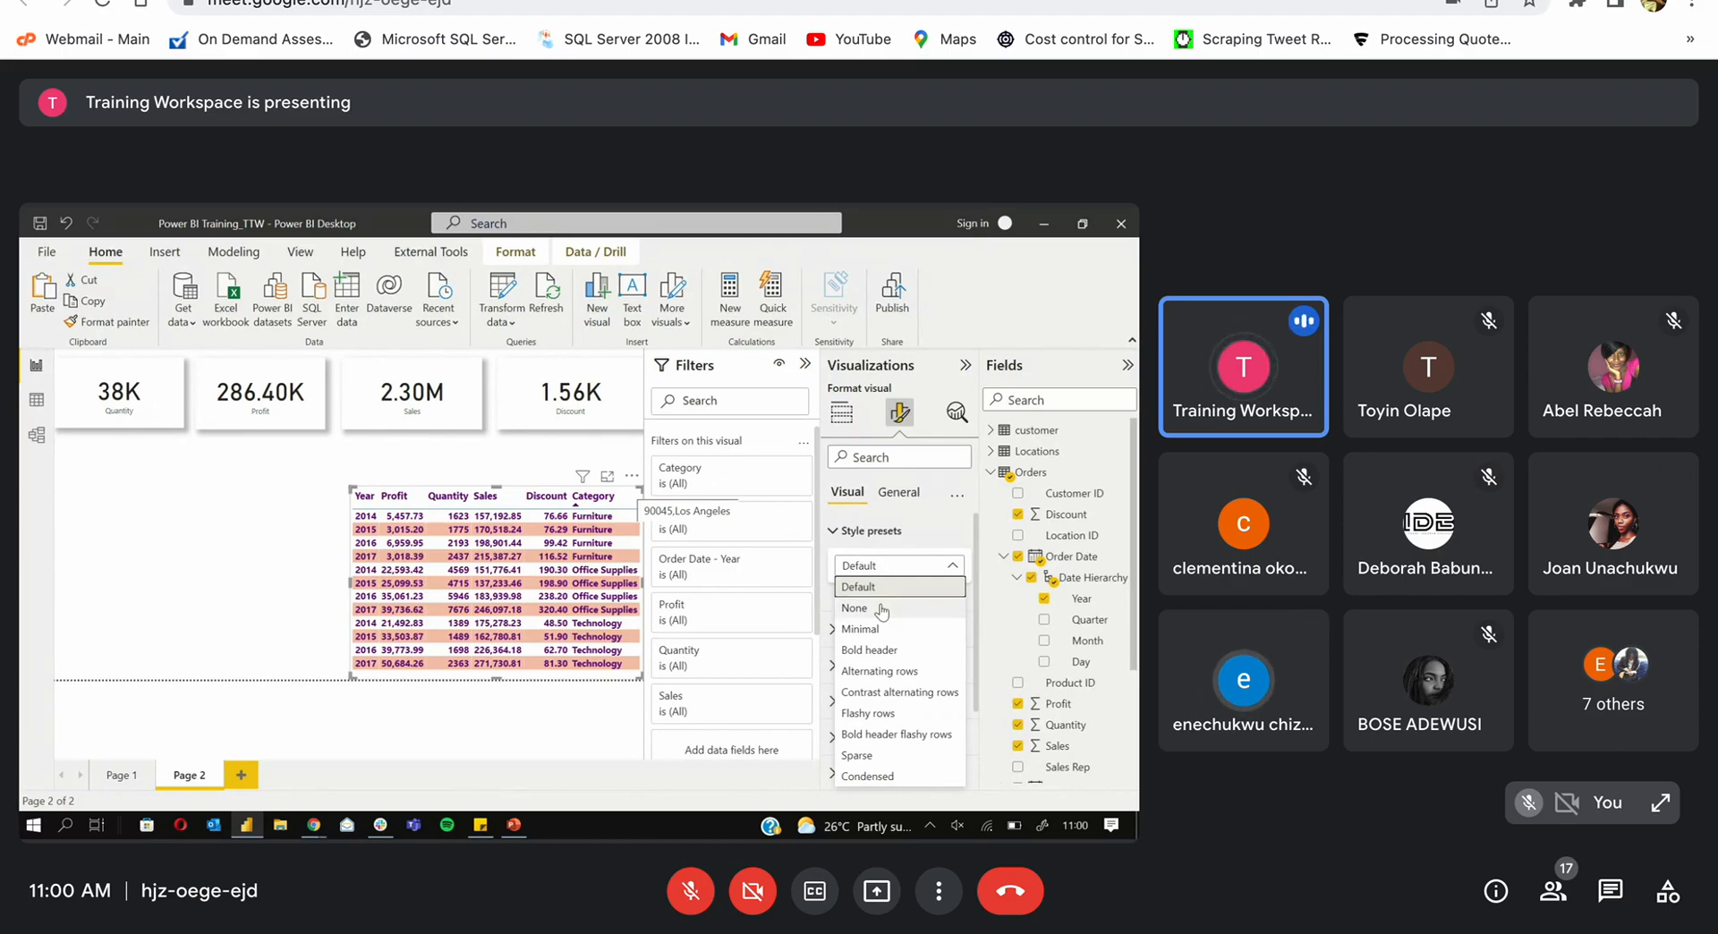
{"action": "left_click", "coordinate": [882, 609]}
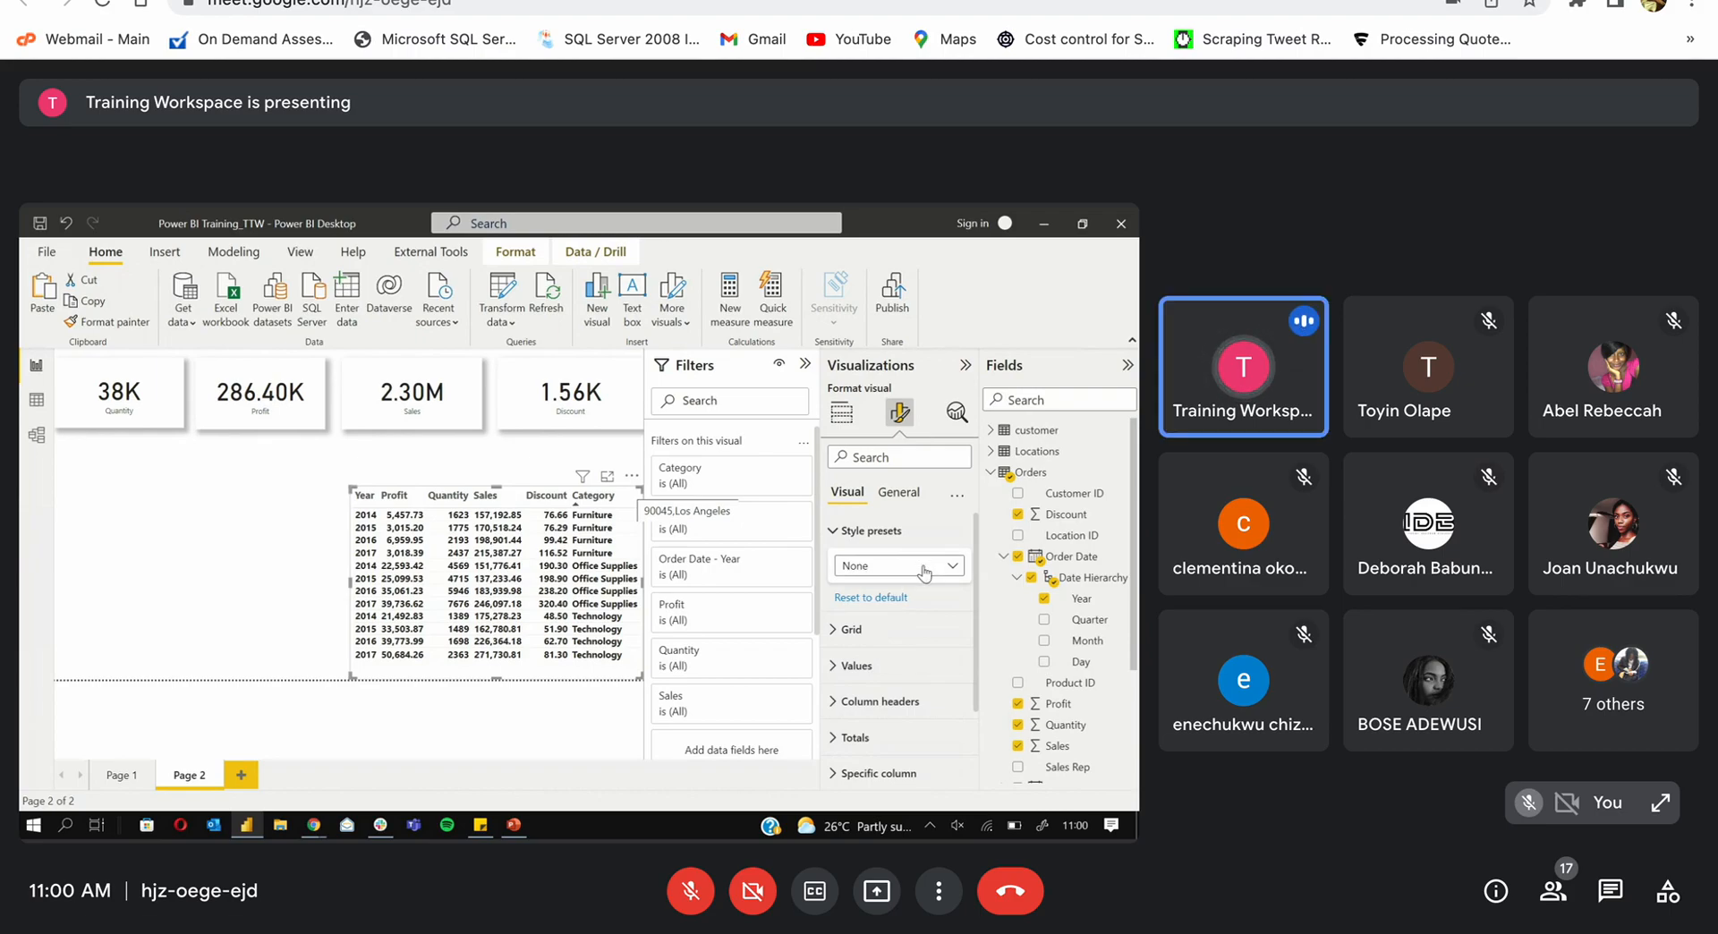
Step: Cross-filter by the 2017 Technology row, clear it, and apply the Minimal style preset
{"action": "left_click", "coordinate": [522, 656]}
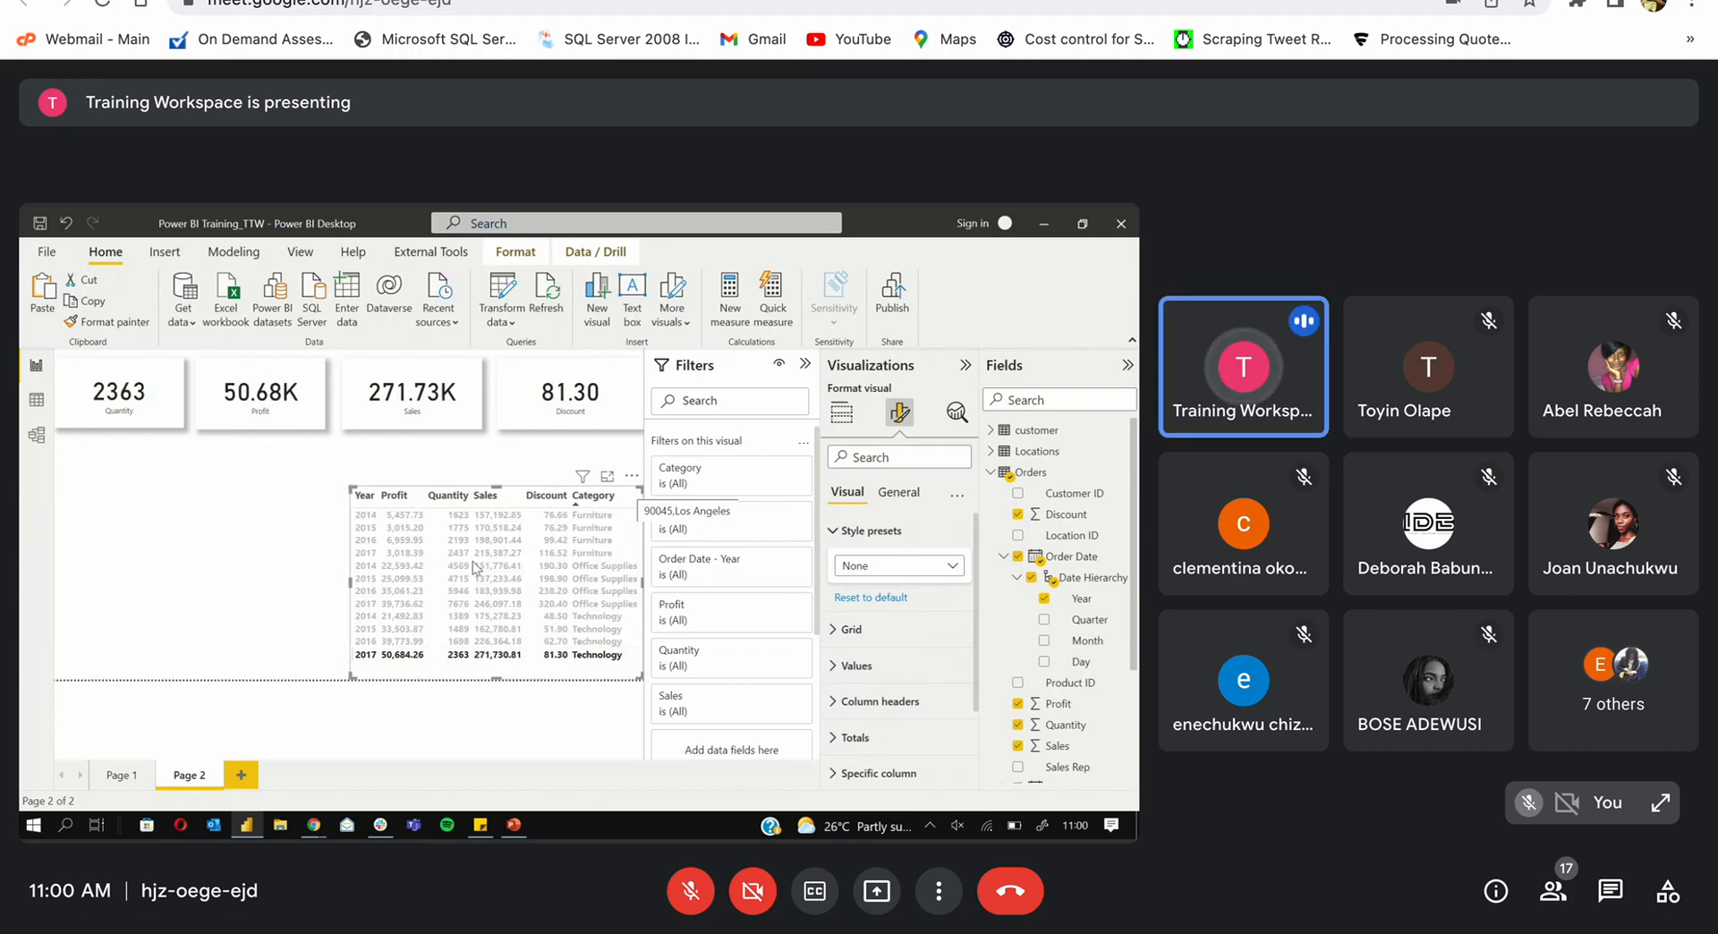
{"action": "left_click", "coordinate": [484, 655]}
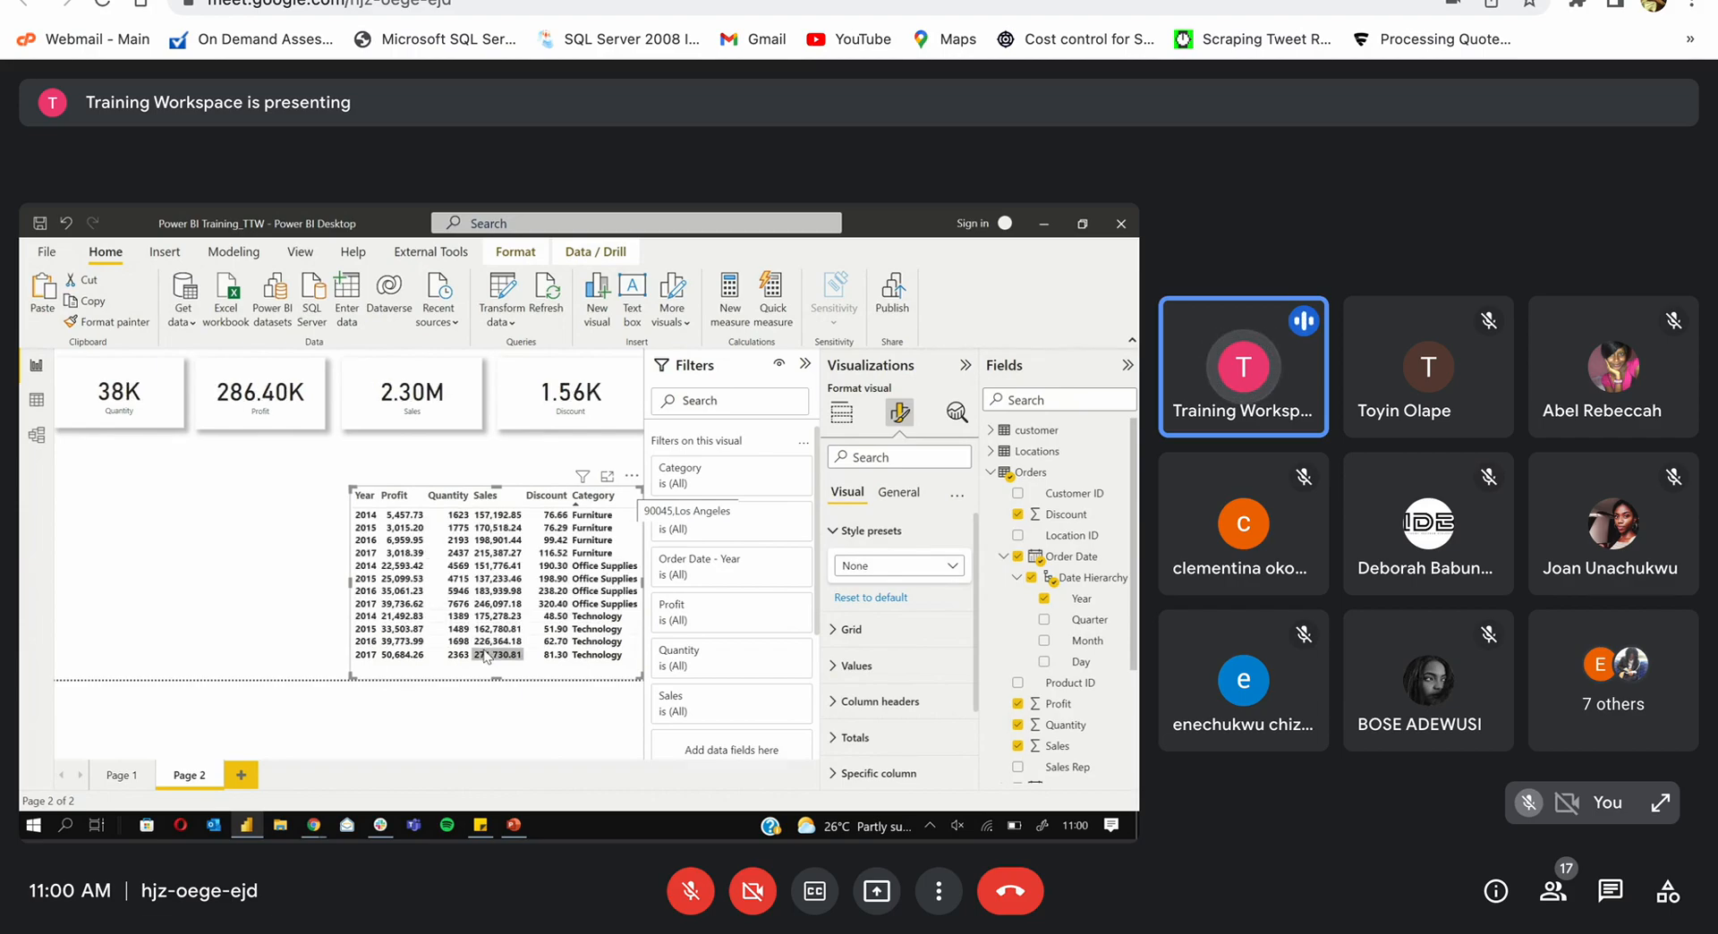
{"action": "left_click", "coordinate": [894, 566]}
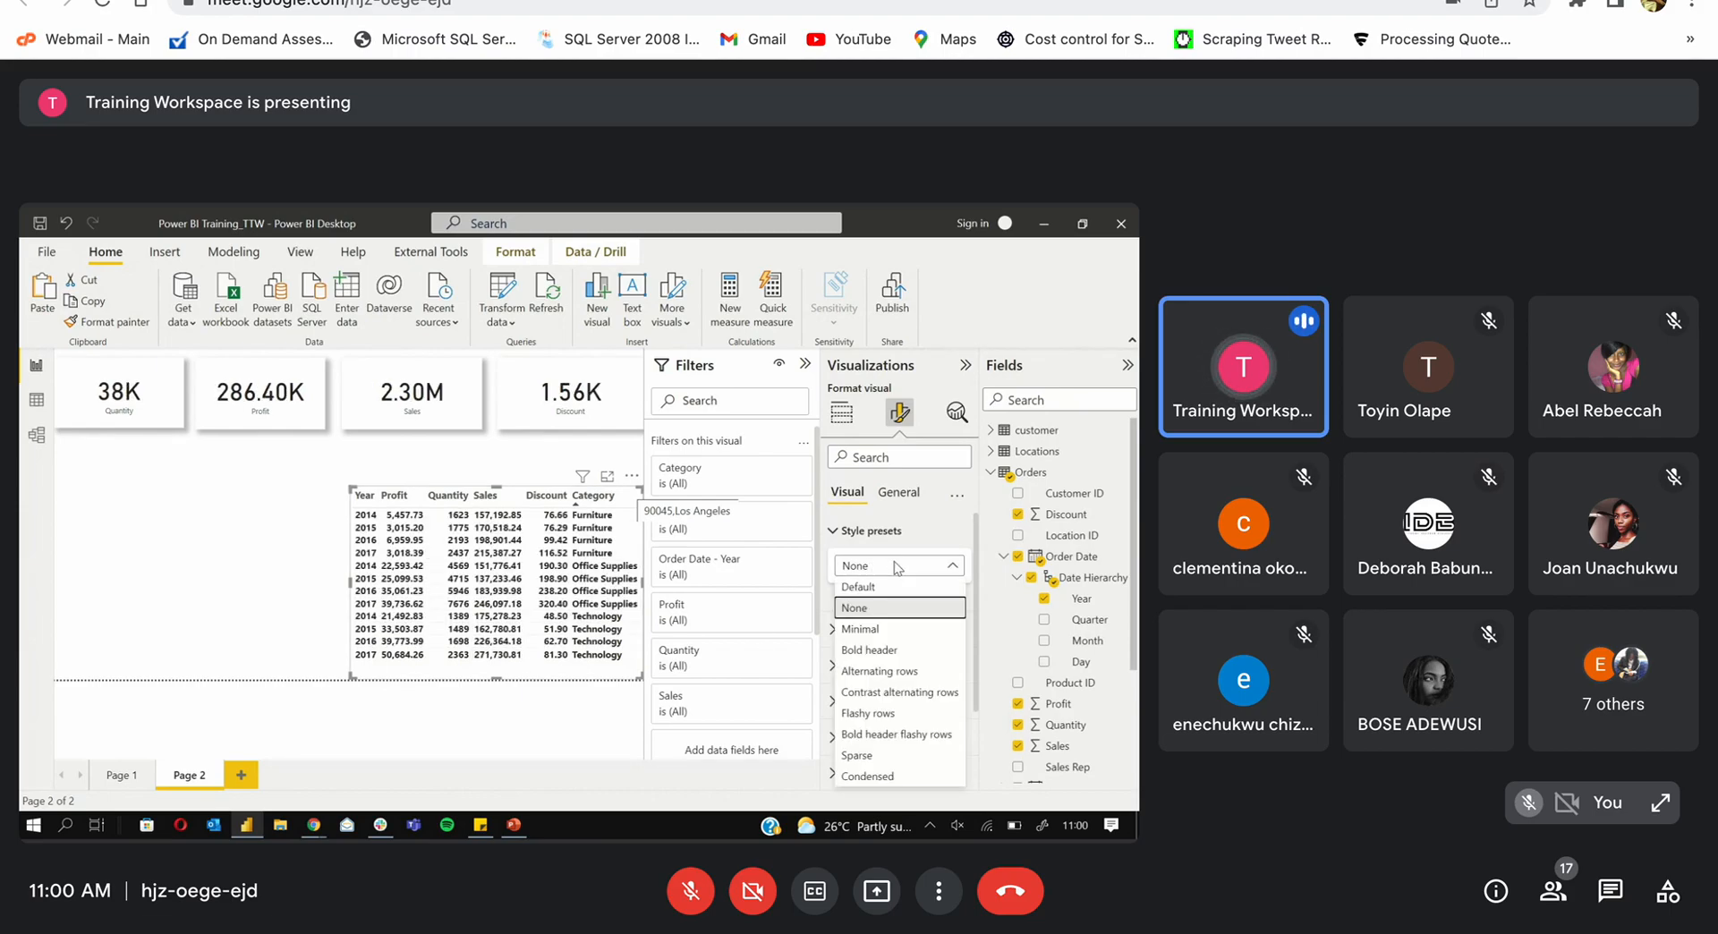
{"action": "left_click", "coordinate": [873, 630]}
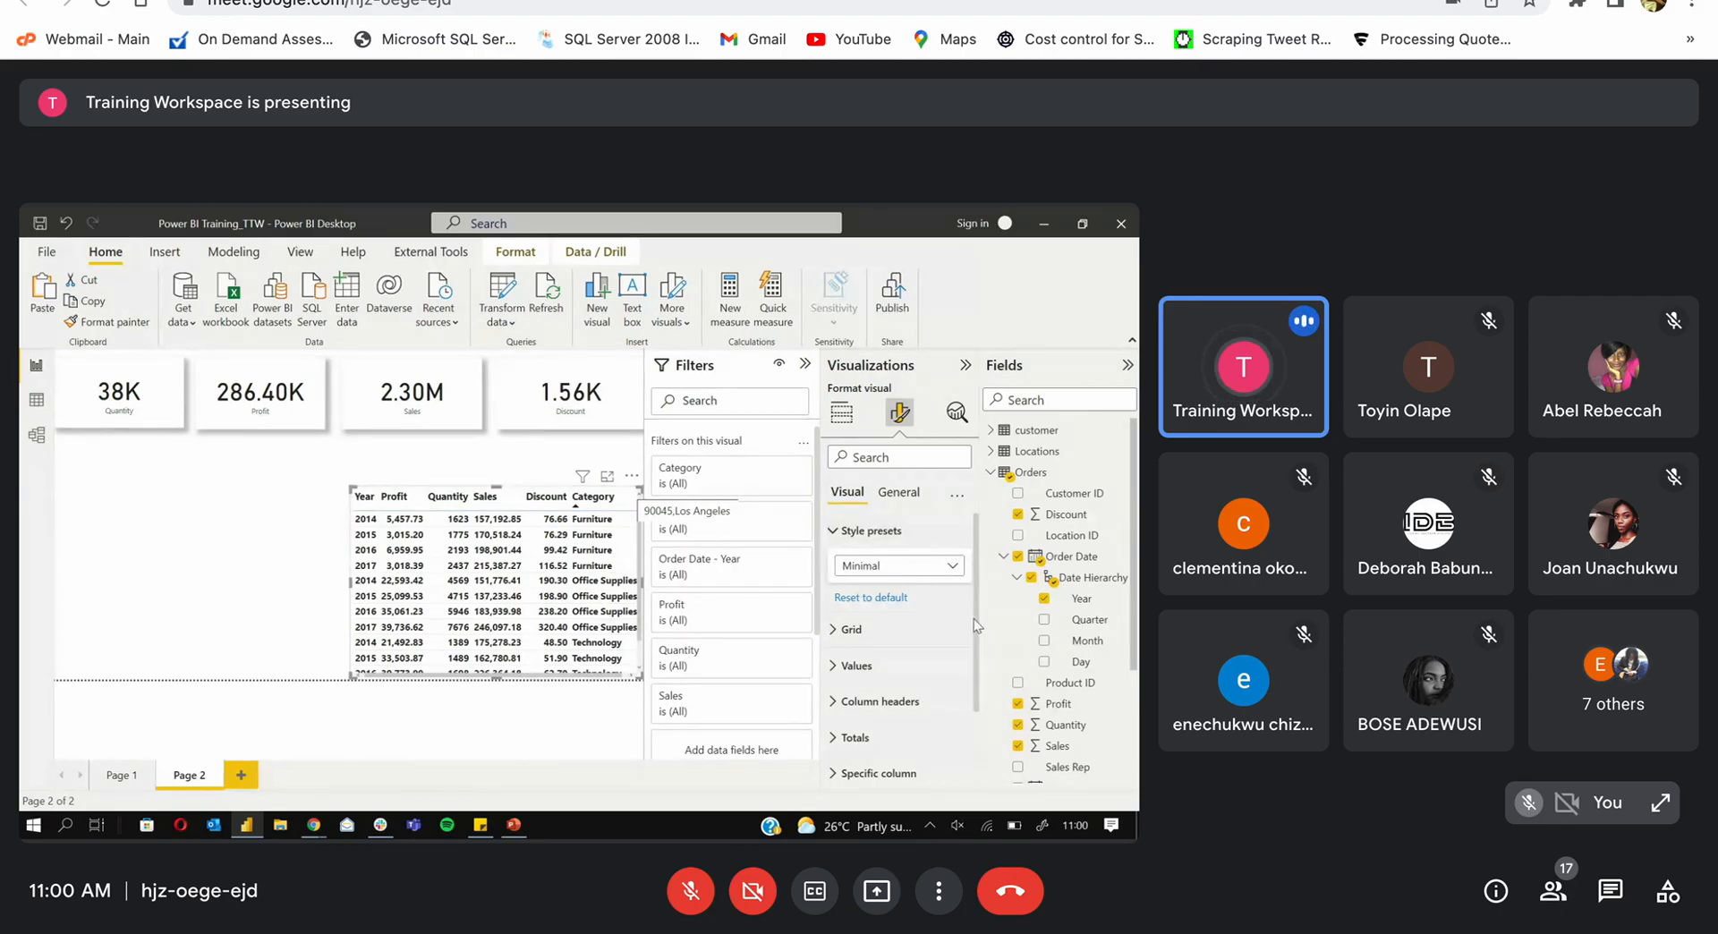
Step: Expand the table's Effects > Background settings, then list the Visual style presets again
{"action": "scroll", "coordinate": [973, 626], "scroll_direction": "down", "scroll_amount": 2}
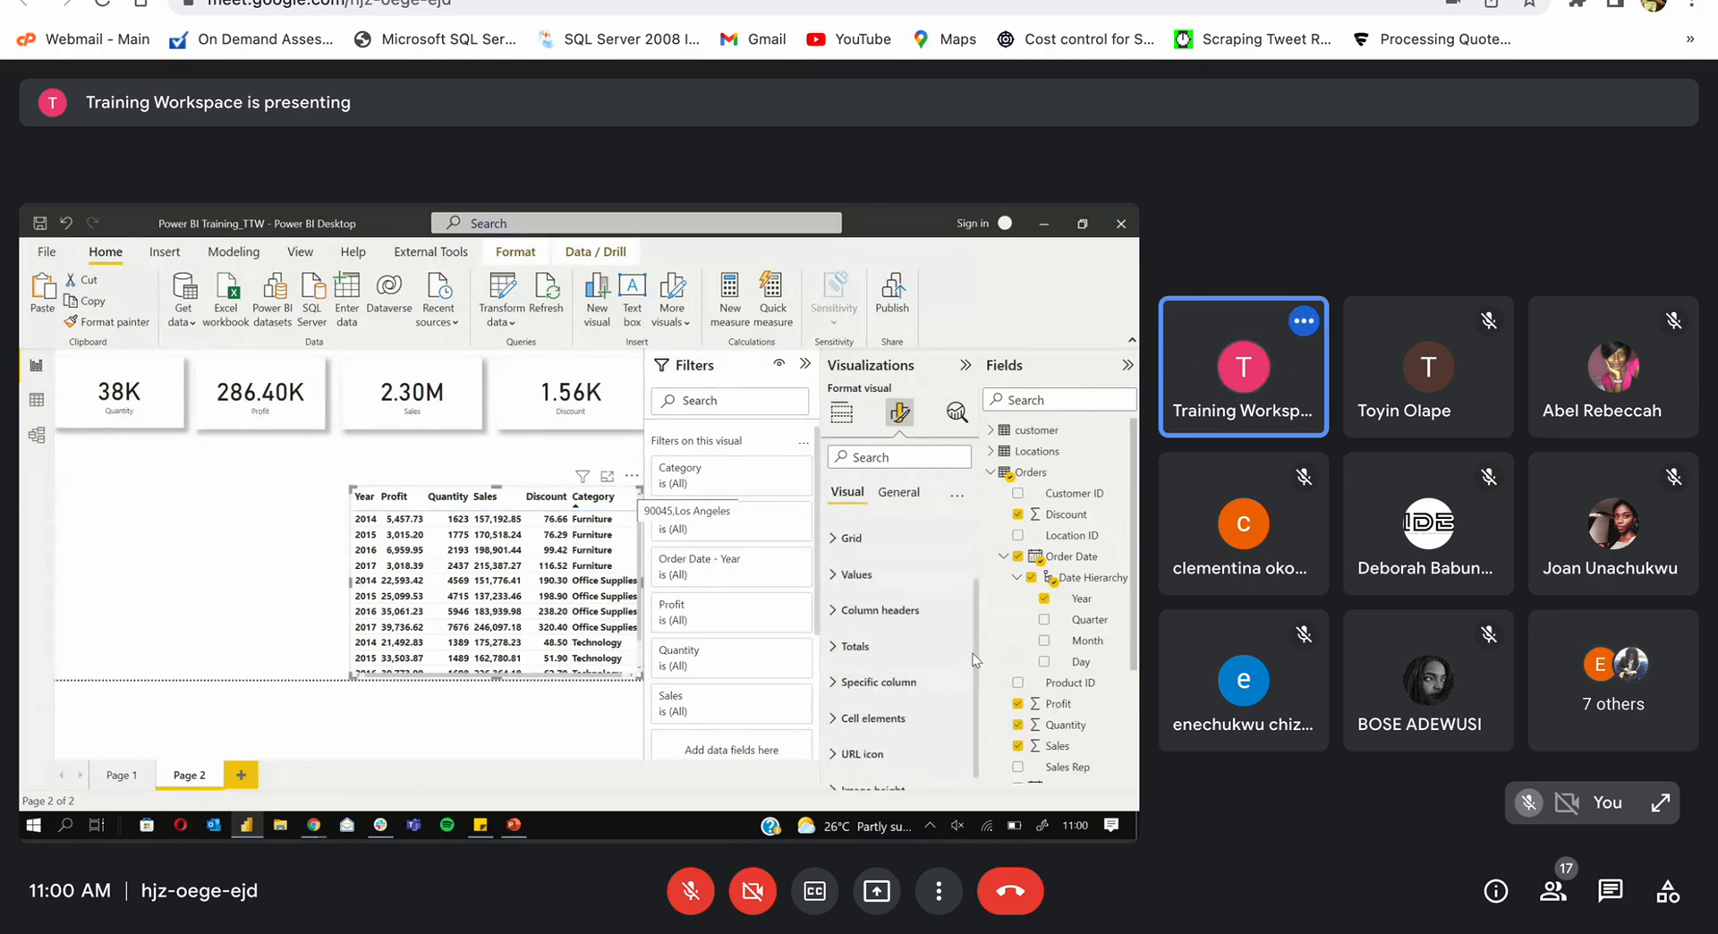
{"action": "left_click", "coordinate": [894, 492]}
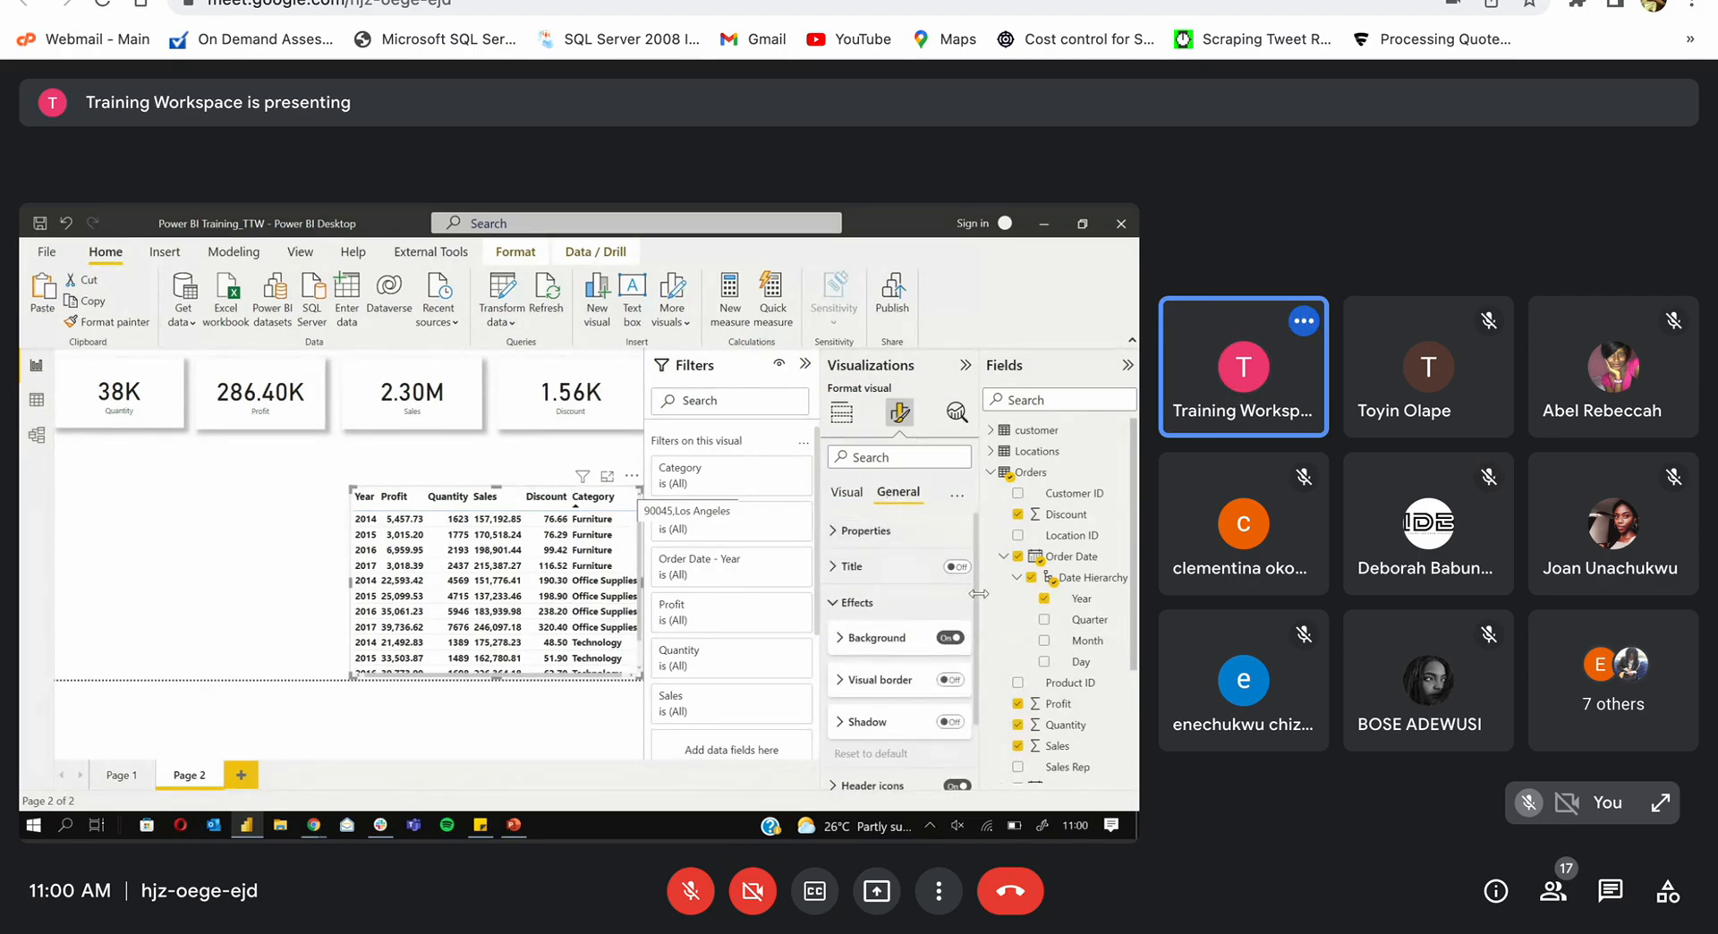
{"action": "scroll", "coordinate": [978, 604], "scroll_direction": "down", "scroll_amount": 1}
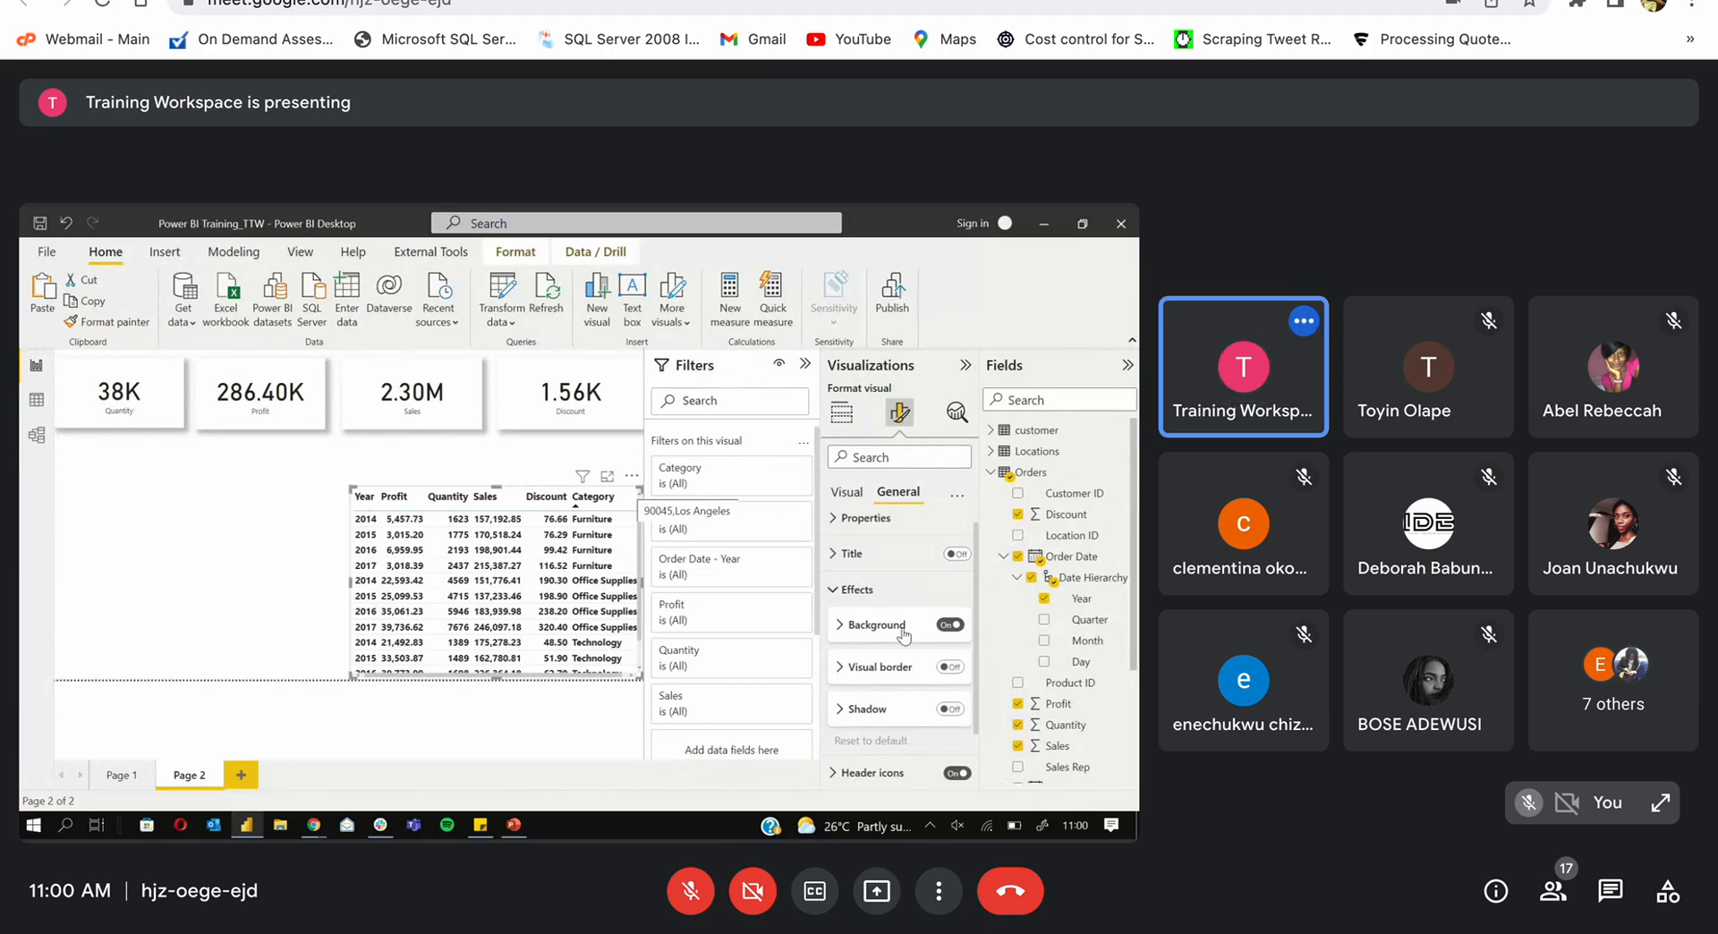
{"action": "left_click", "coordinate": [844, 627]}
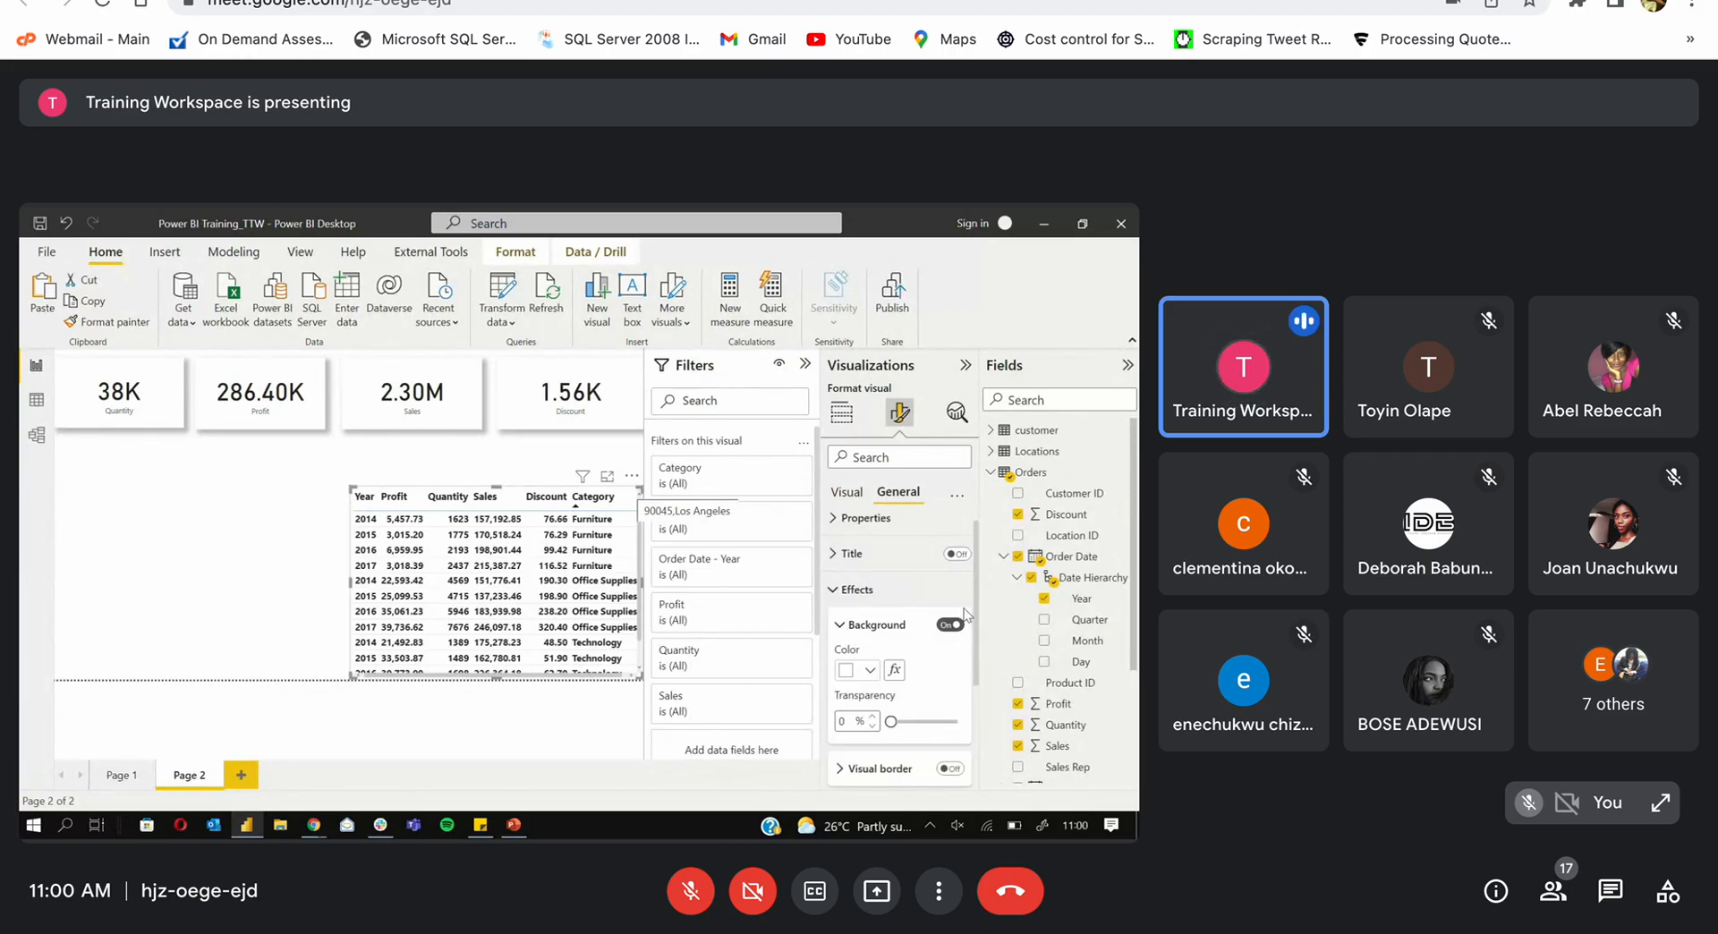
{"action": "scroll", "coordinate": [975, 626], "scroll_direction": "down", "scroll_amount": 3}
{"action": "scroll", "coordinate": [975, 627], "scroll_direction": "down", "scroll_amount": 1}
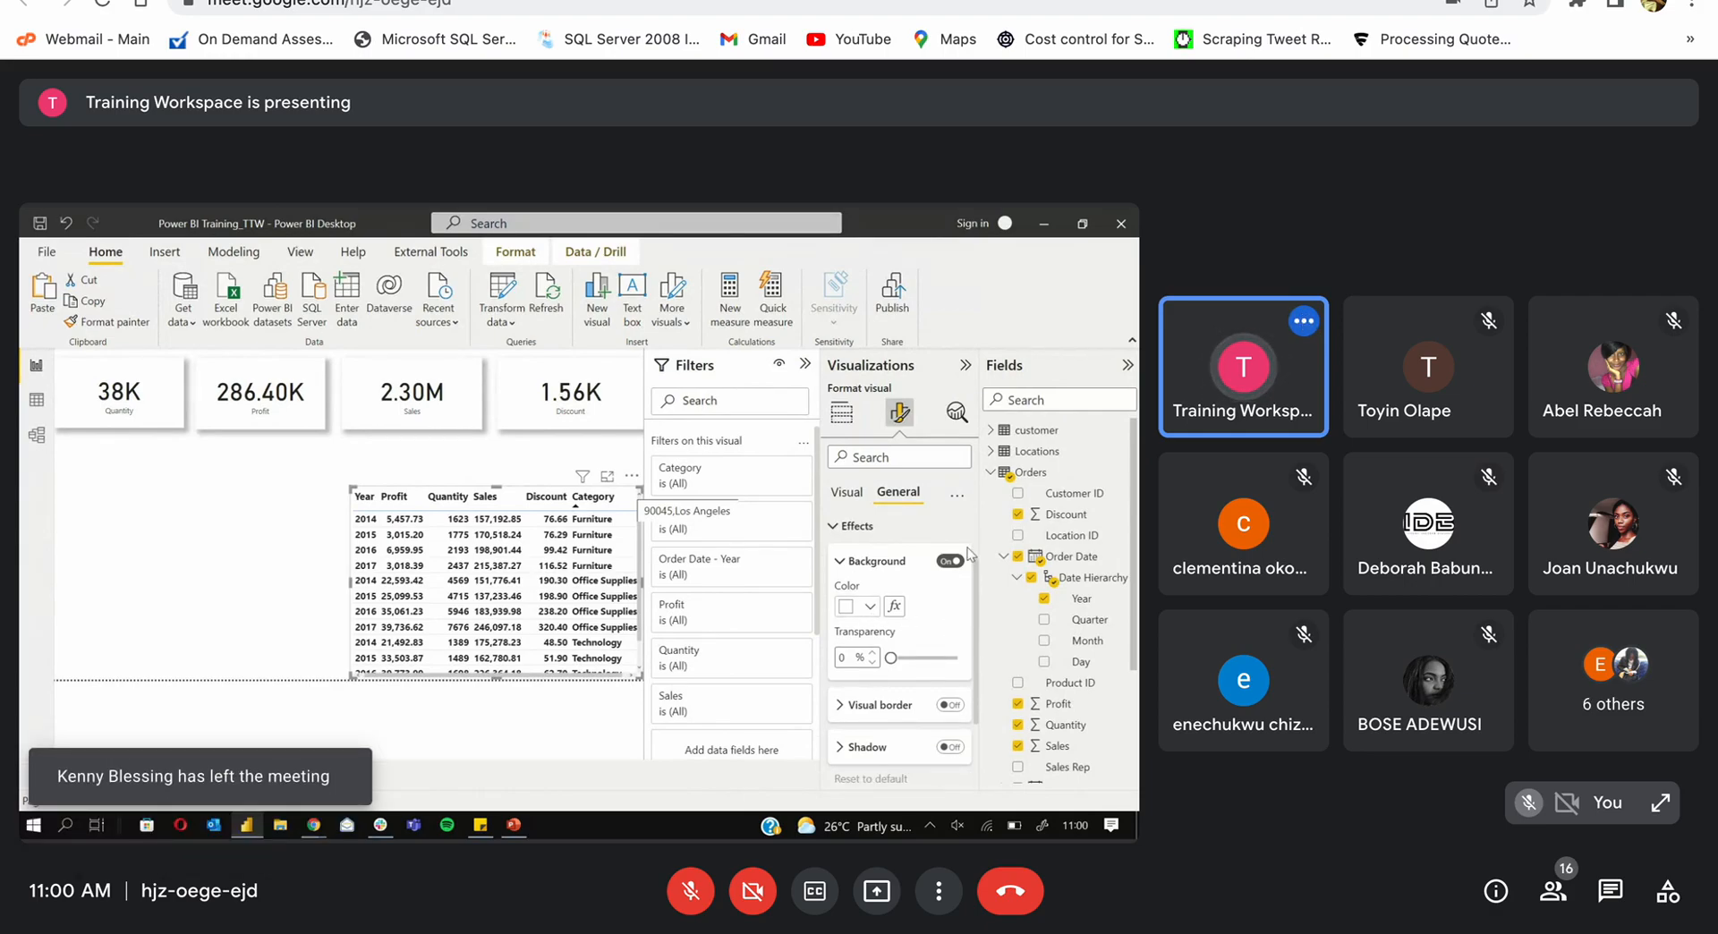
{"action": "left_click", "coordinate": [846, 492]}
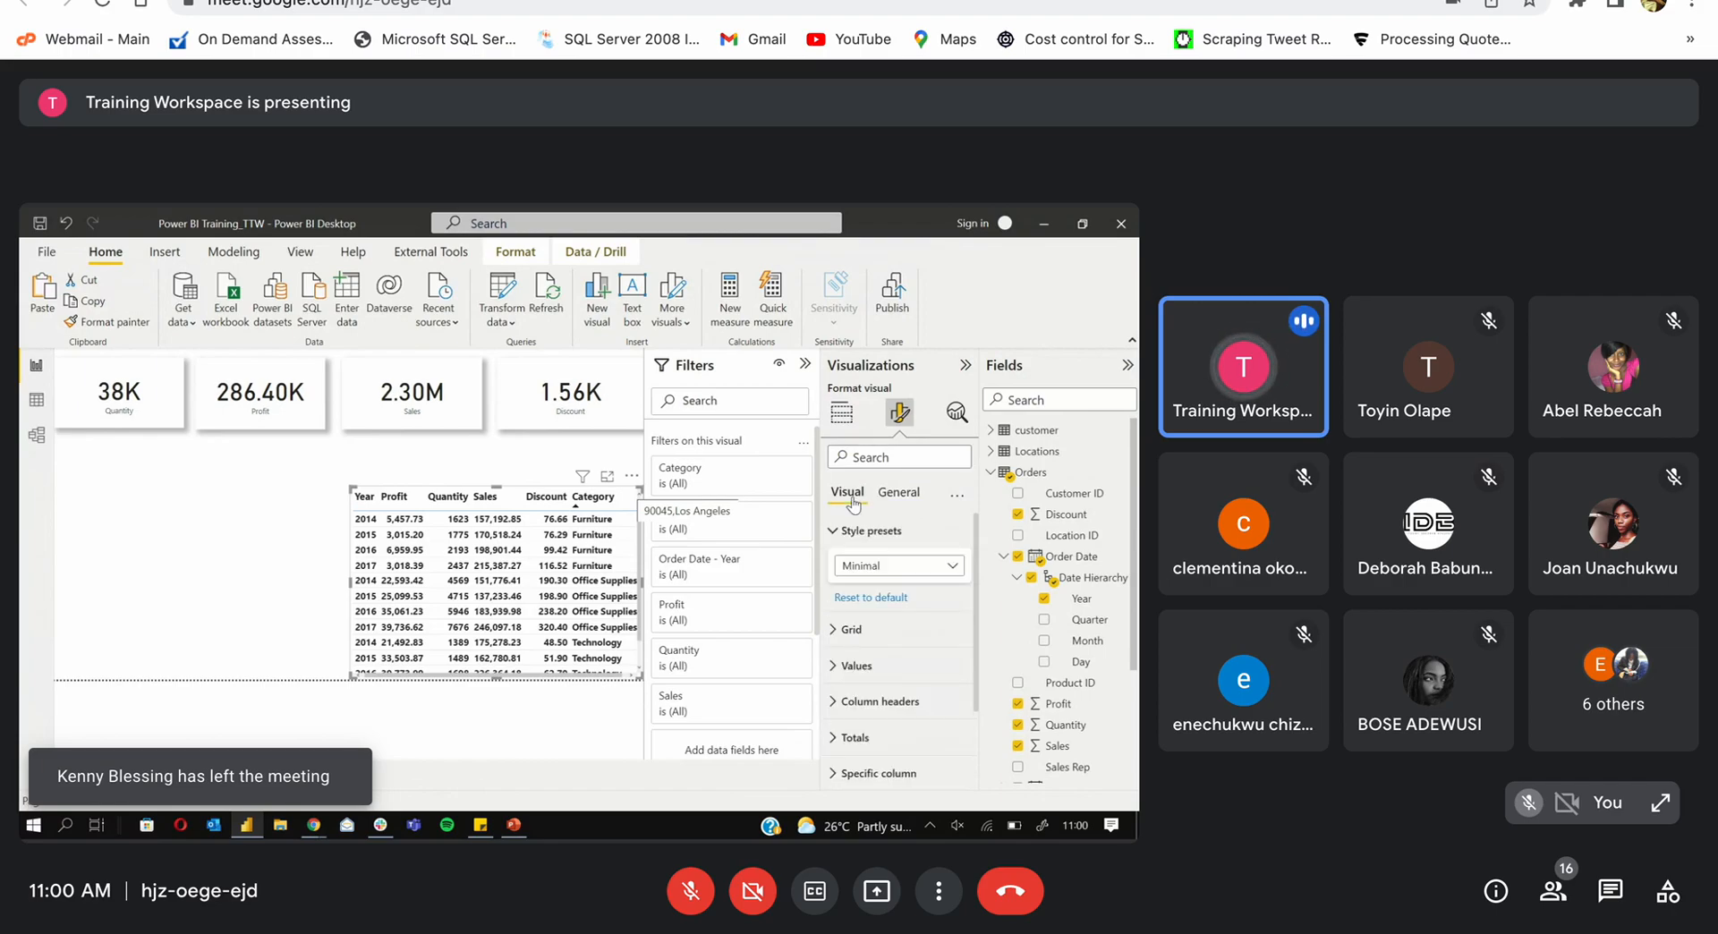
{"action": "left_click", "coordinate": [900, 564]}
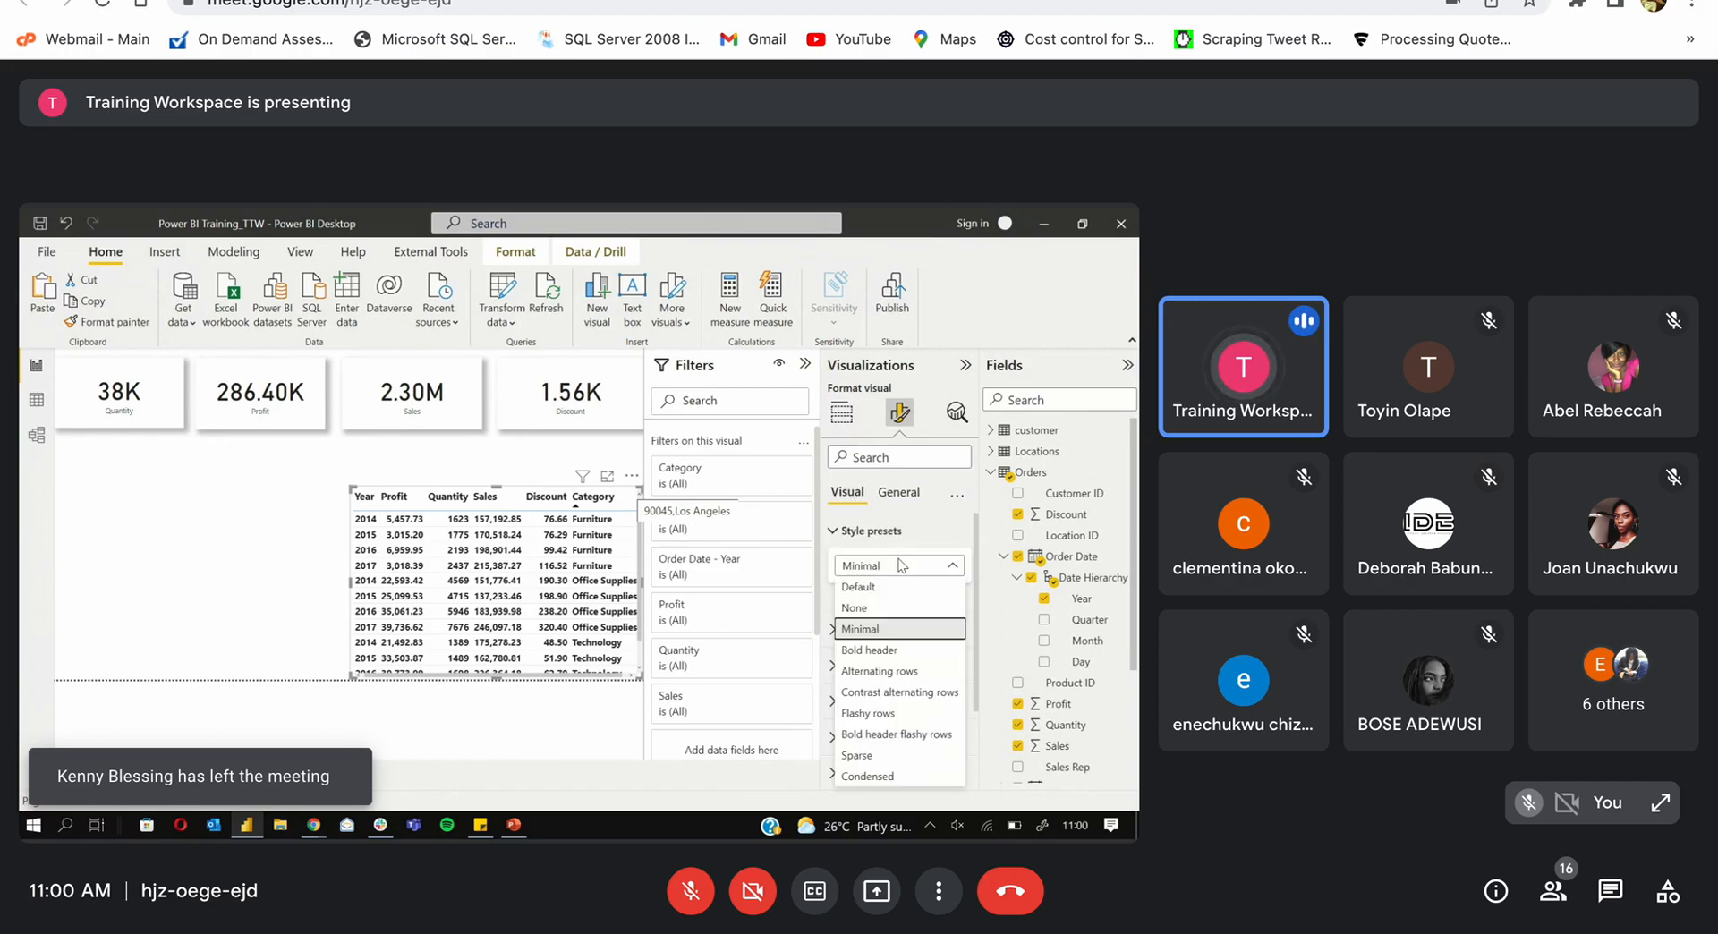
Step: Apply the Alternating rows preset and inspect the table's background colour choices
{"action": "left_click", "coordinate": [876, 672]}
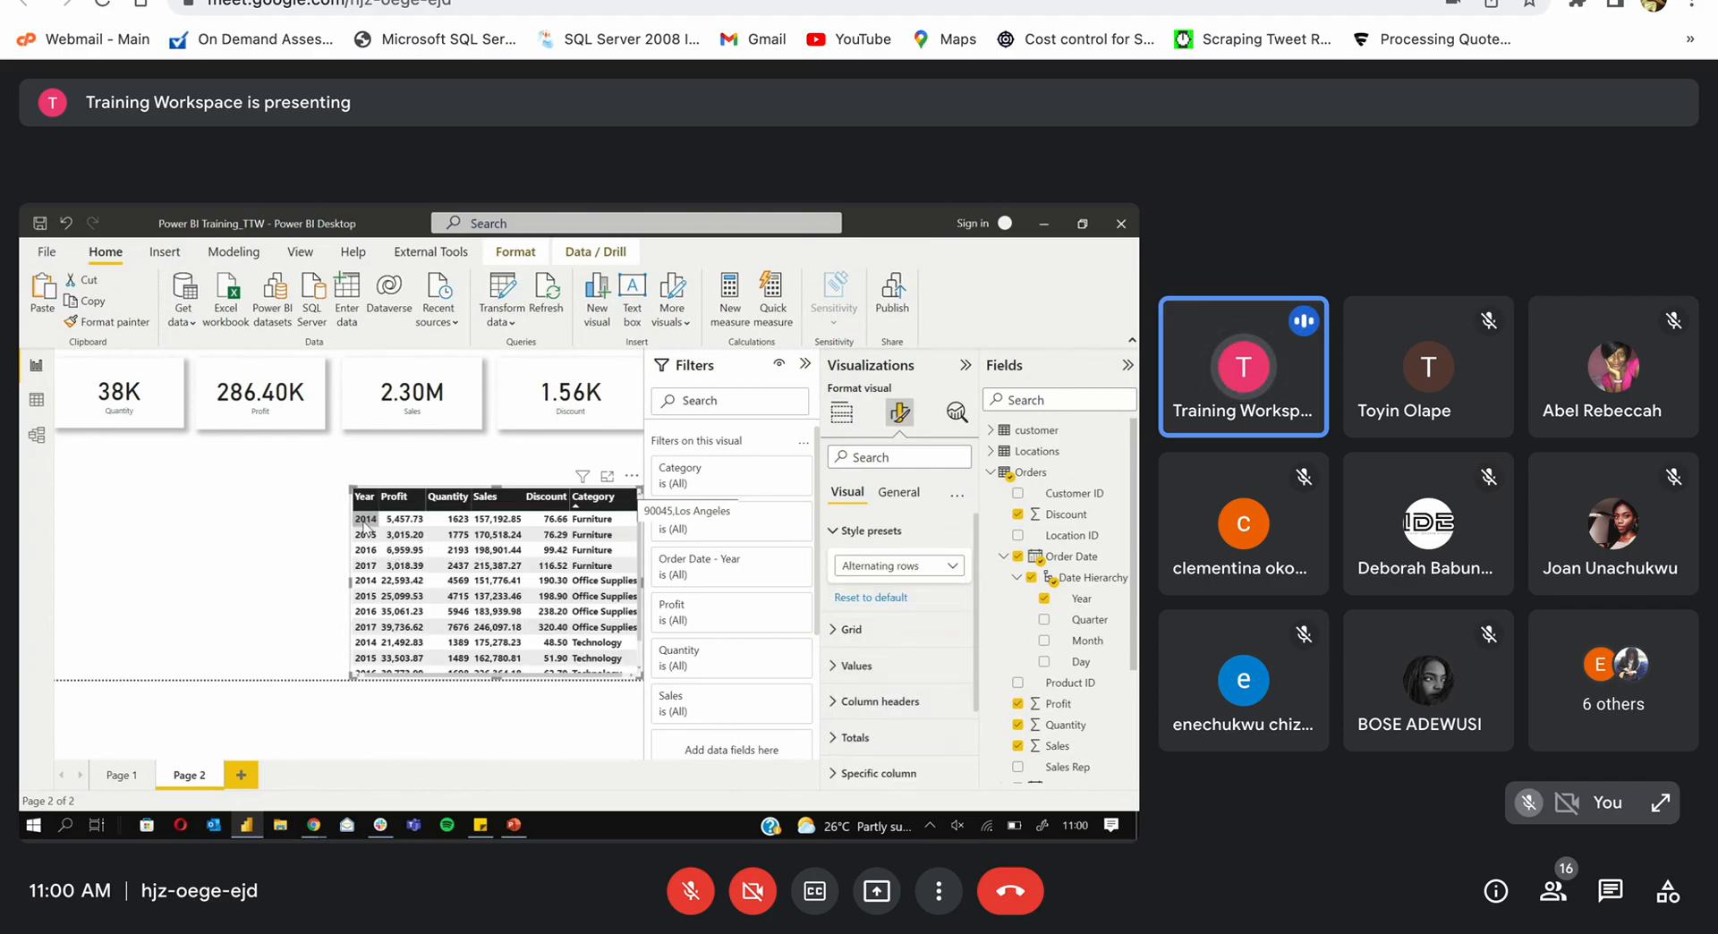
{"action": "left_click", "coordinate": [898, 492]}
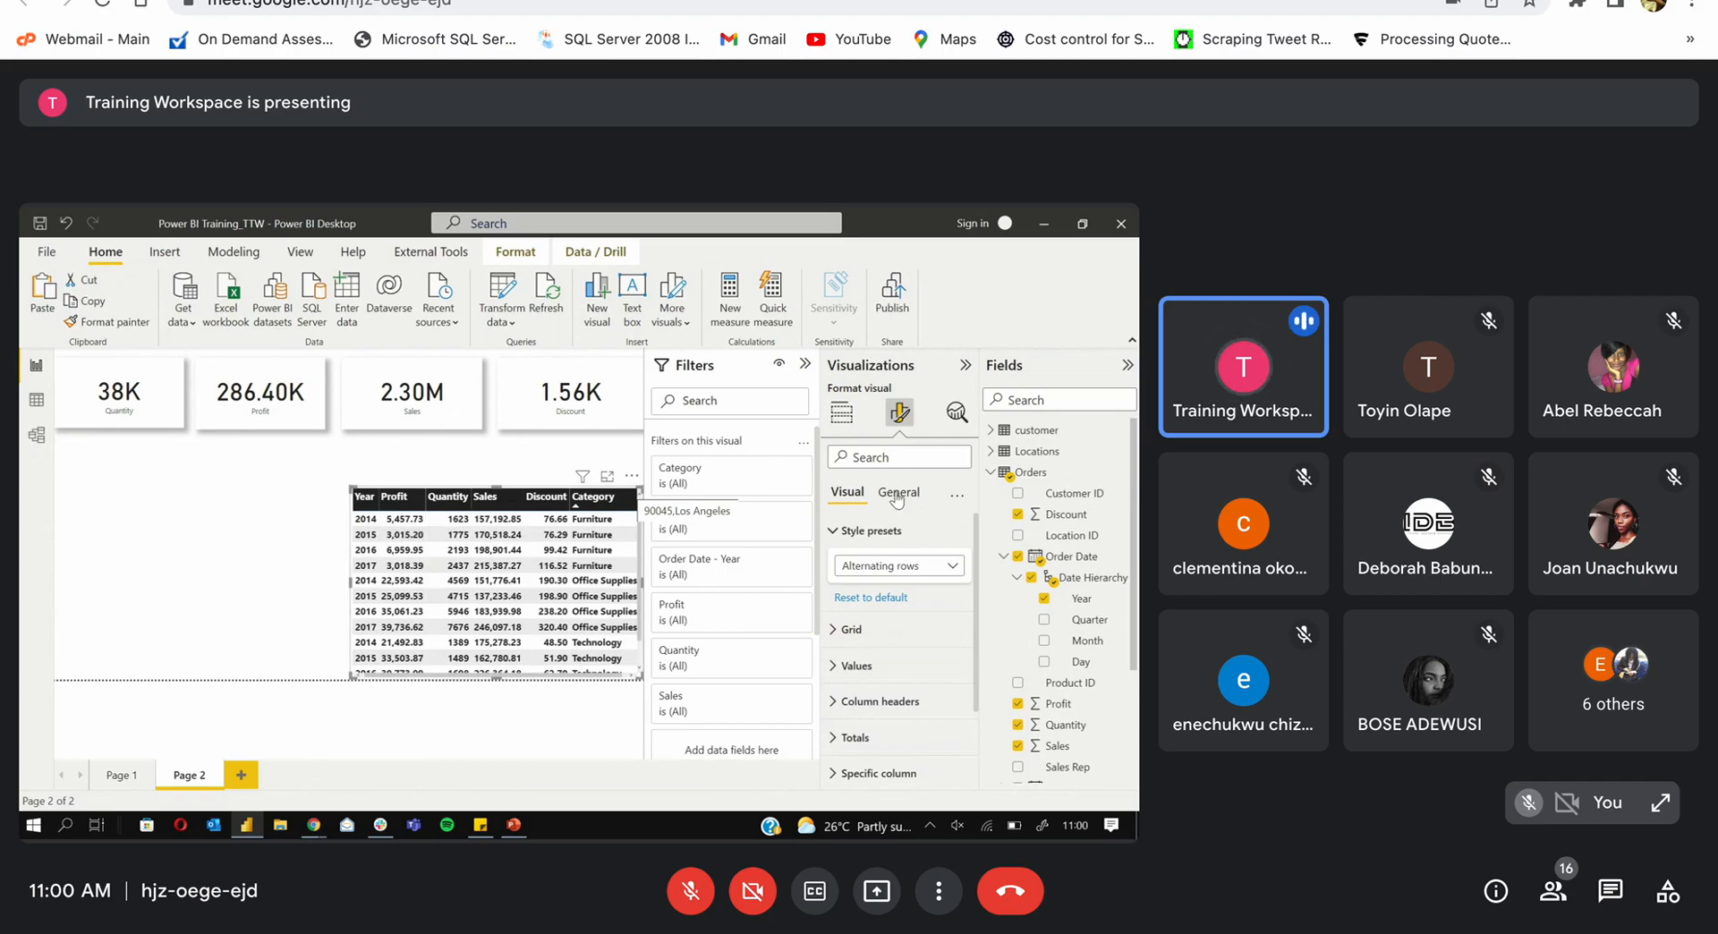
{"action": "left_click", "coordinate": [942, 599]}
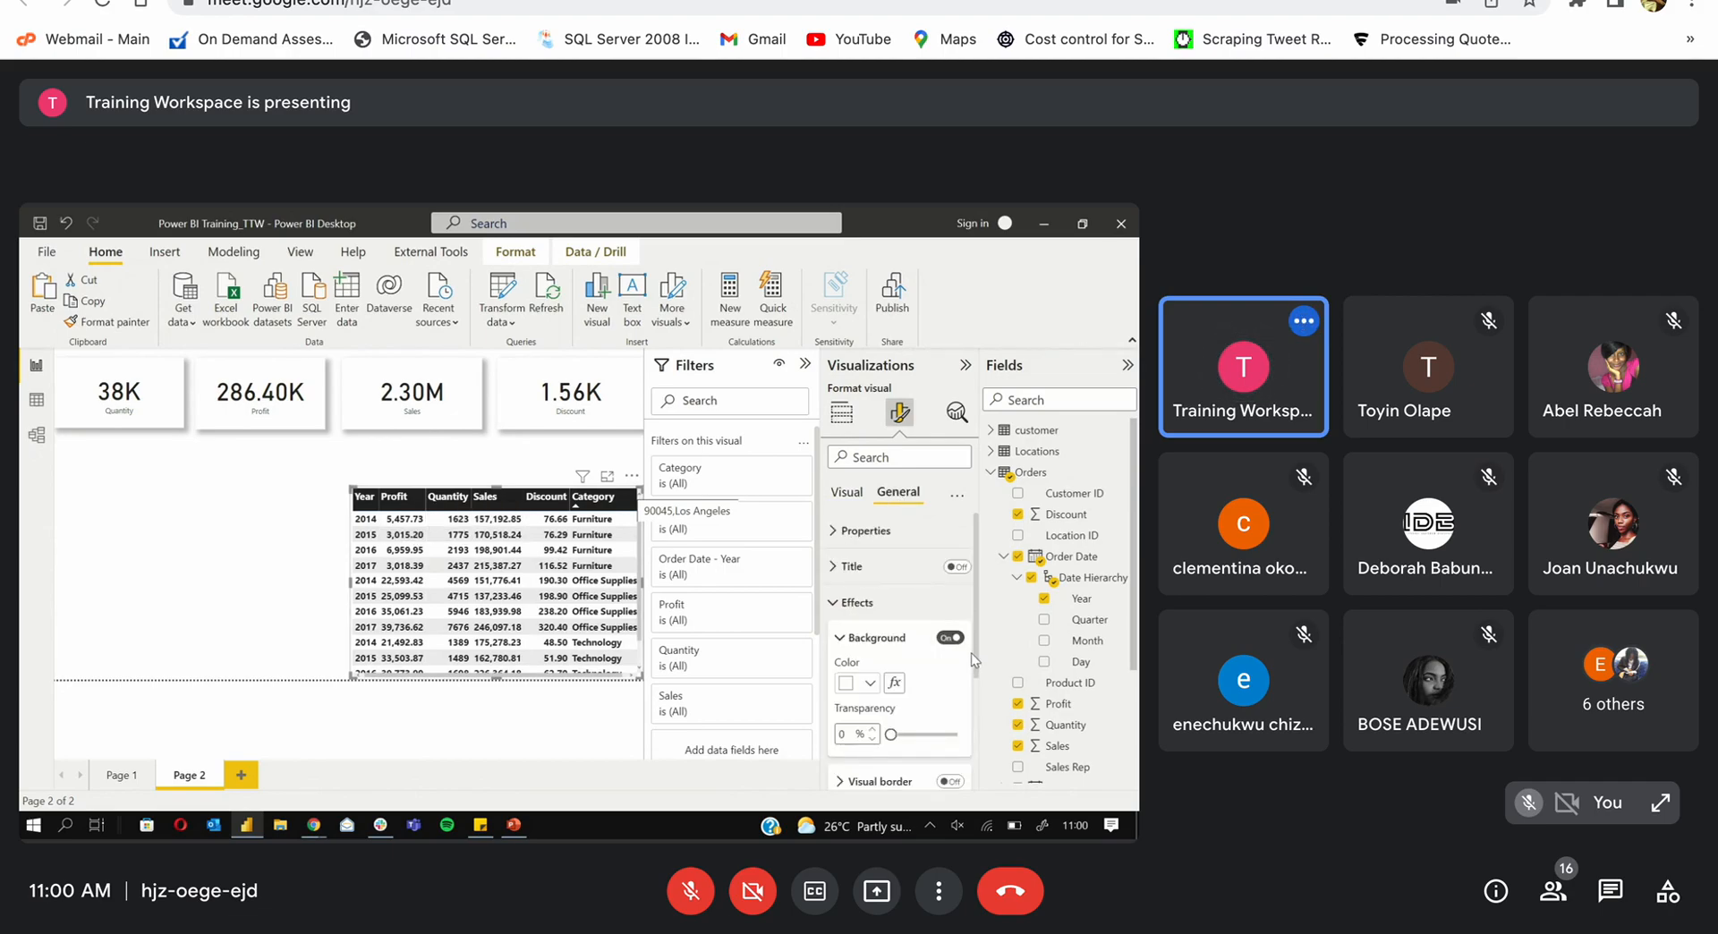
{"action": "left_click_drag", "start_coordinate": [973, 657], "coordinate": [970, 711]}
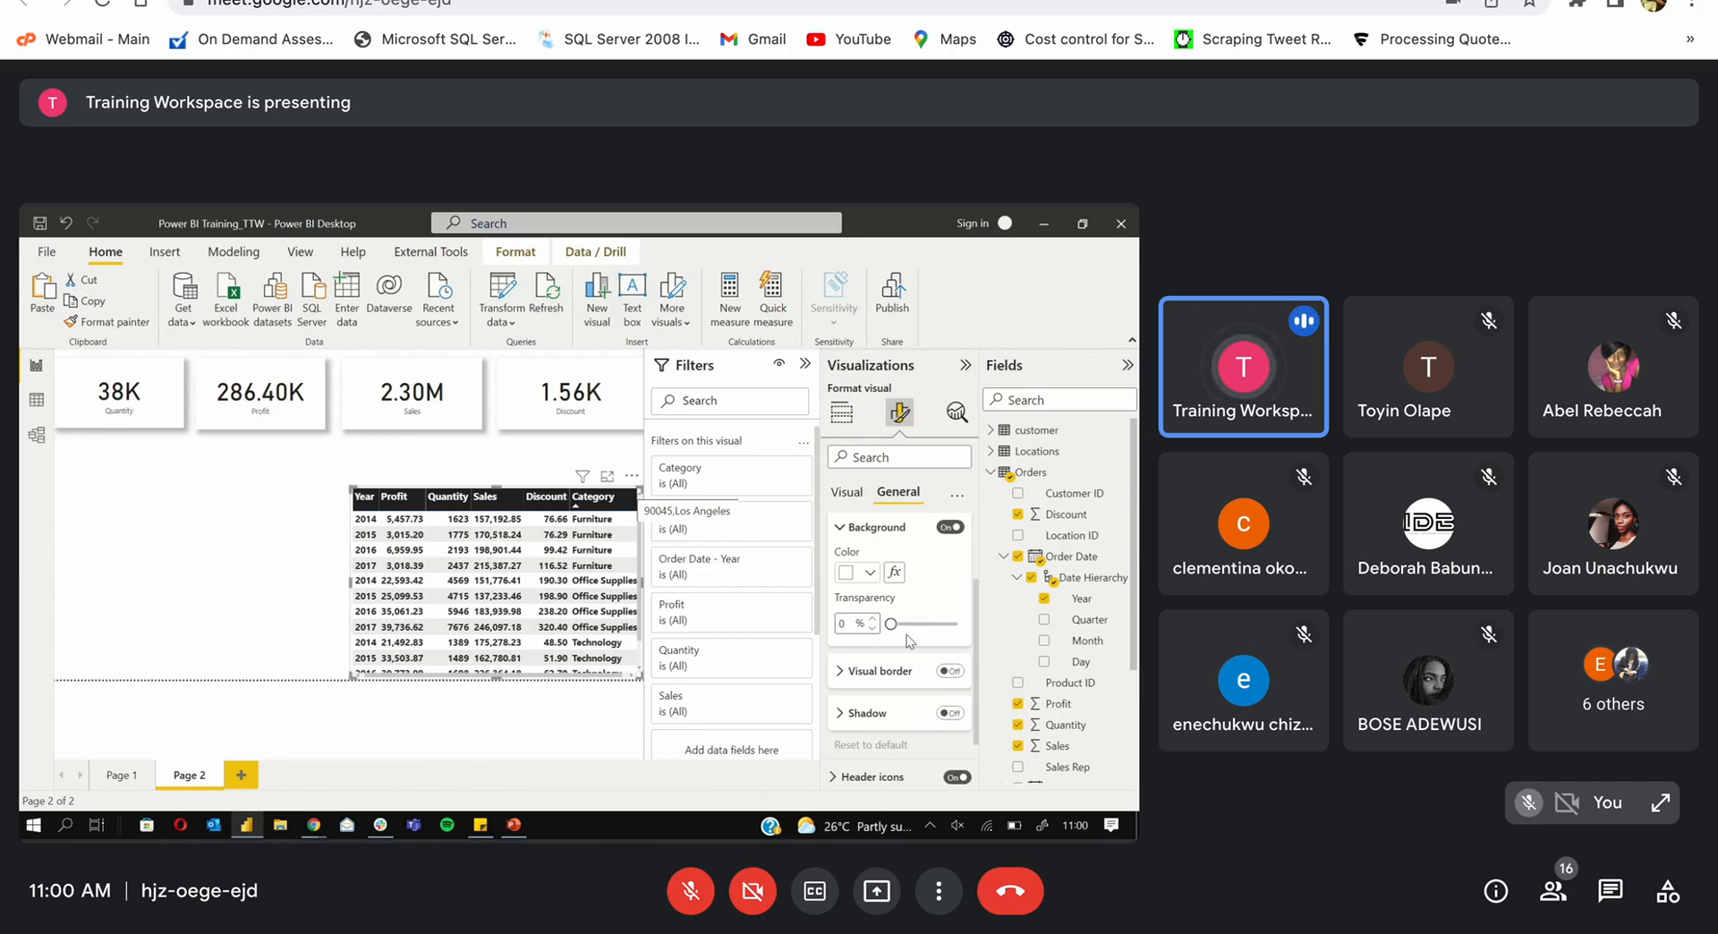
{"action": "left_click", "coordinate": [870, 574]}
{"action": "left_click", "coordinate": [871, 574]}
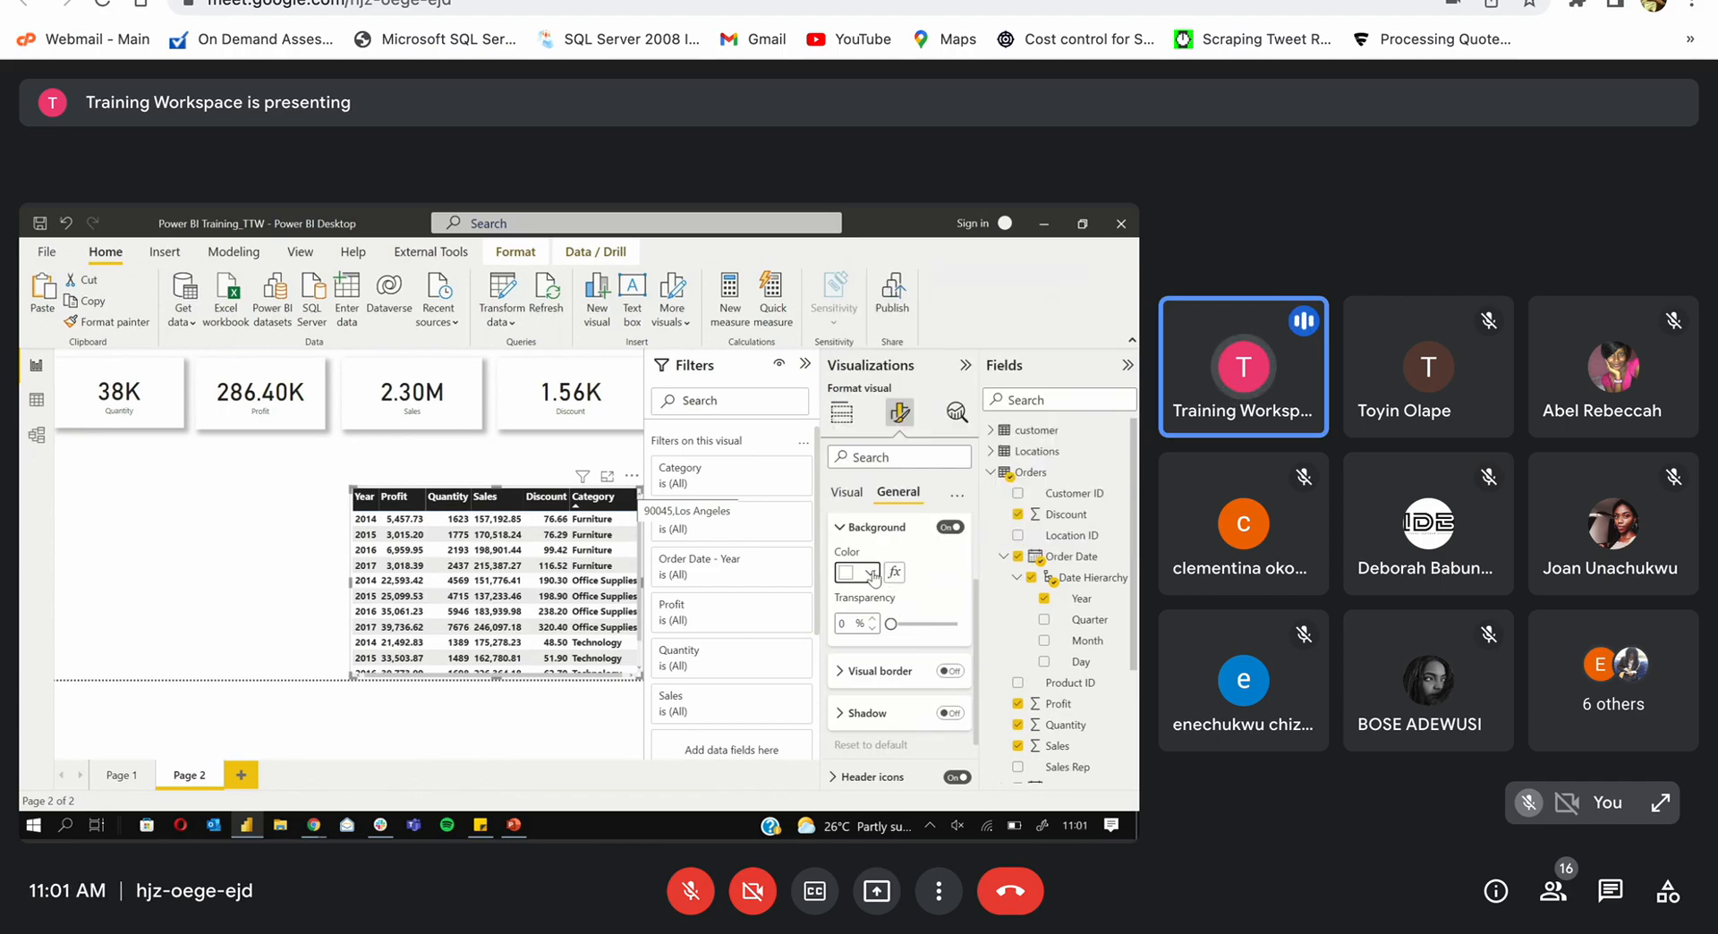
{"action": "left_click", "coordinate": [872, 575]}
{"action": "left_click", "coordinate": [873, 575]}
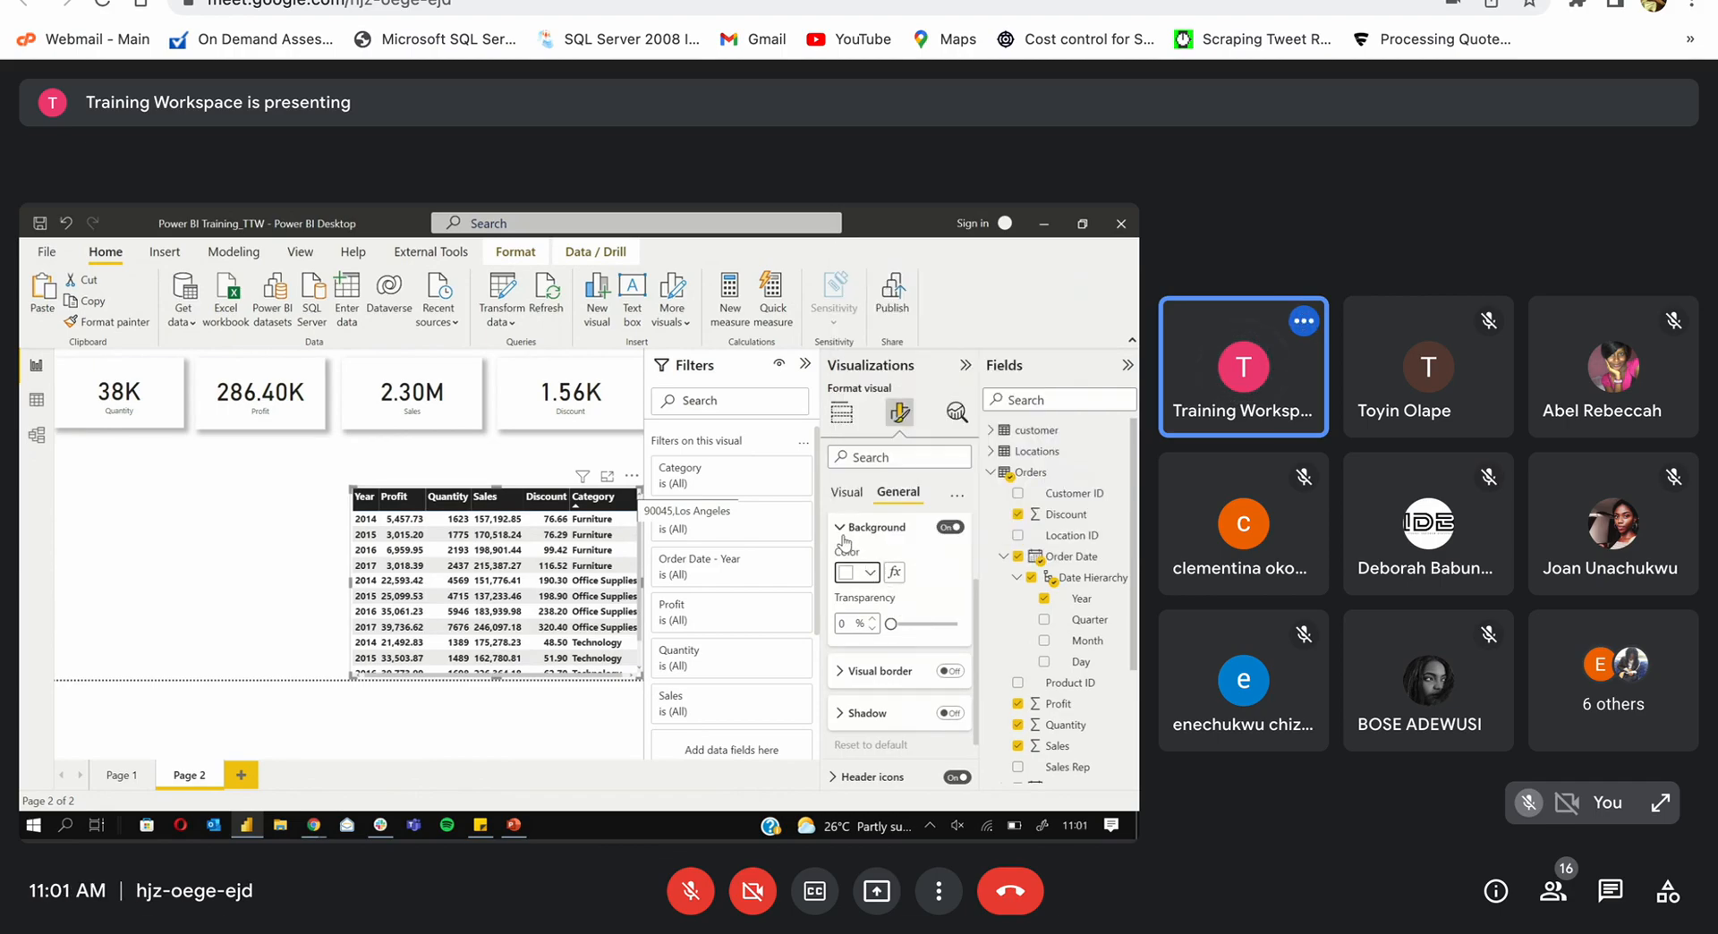
{"action": "left_click", "coordinate": [840, 535]}
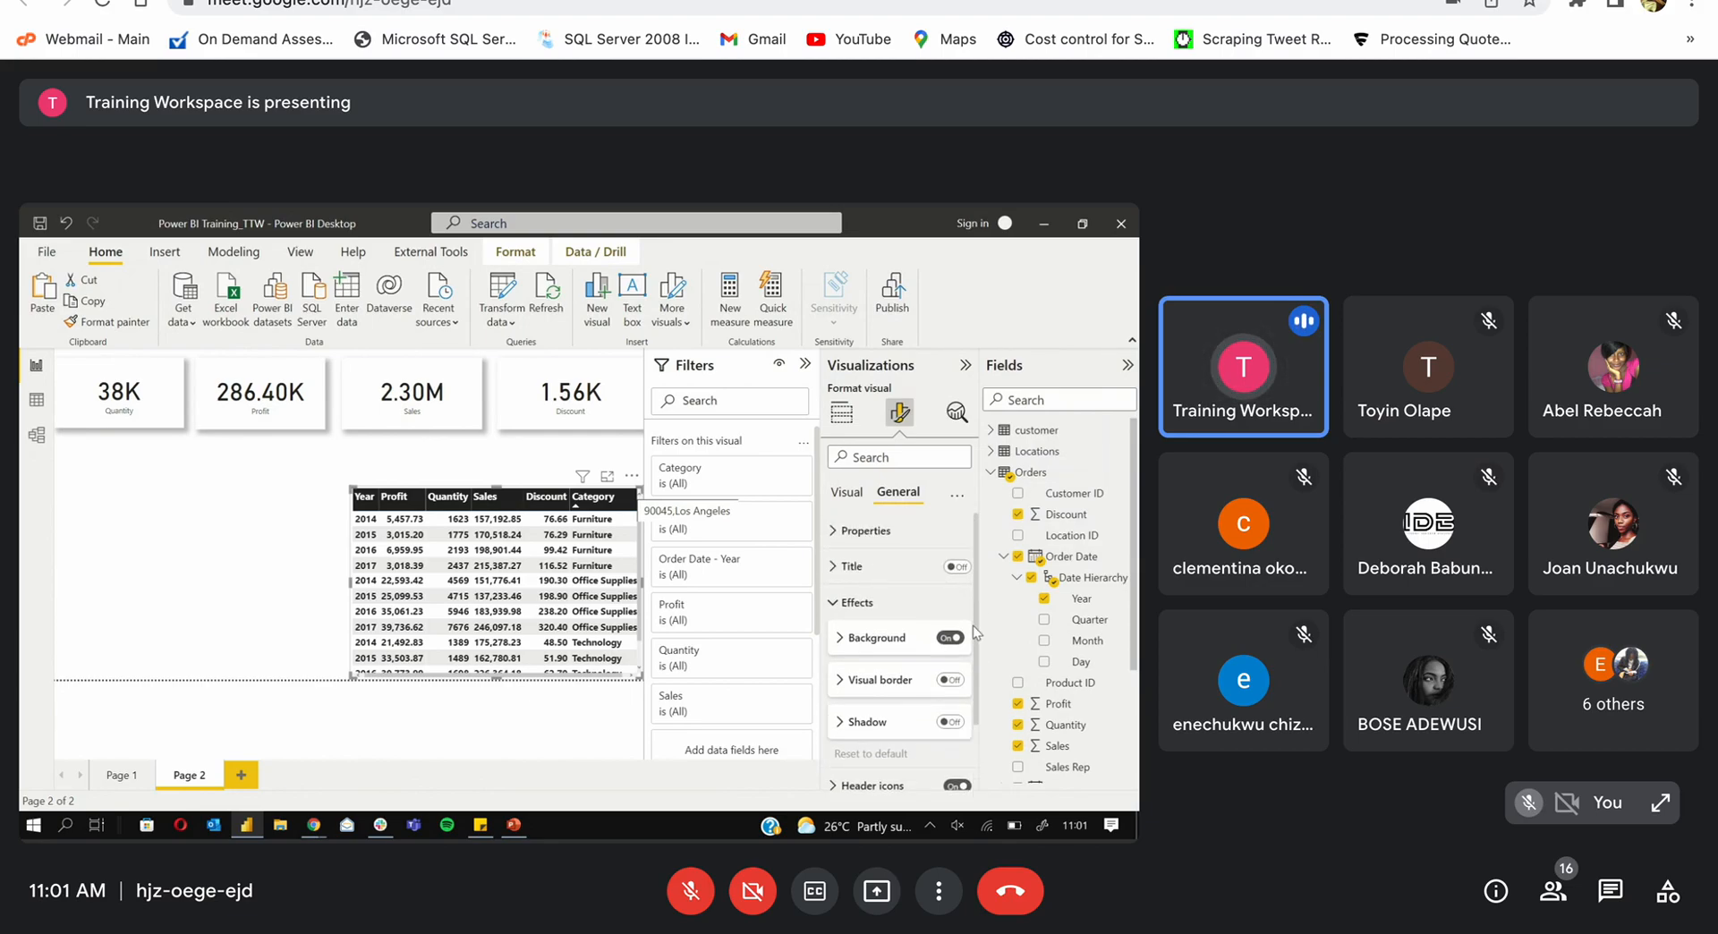
Step: Expand the table's Values settings and revert the style preset to Minimal
{"action": "scroll", "coordinate": [968, 648], "scroll_direction": "up", "scroll_amount": 1}
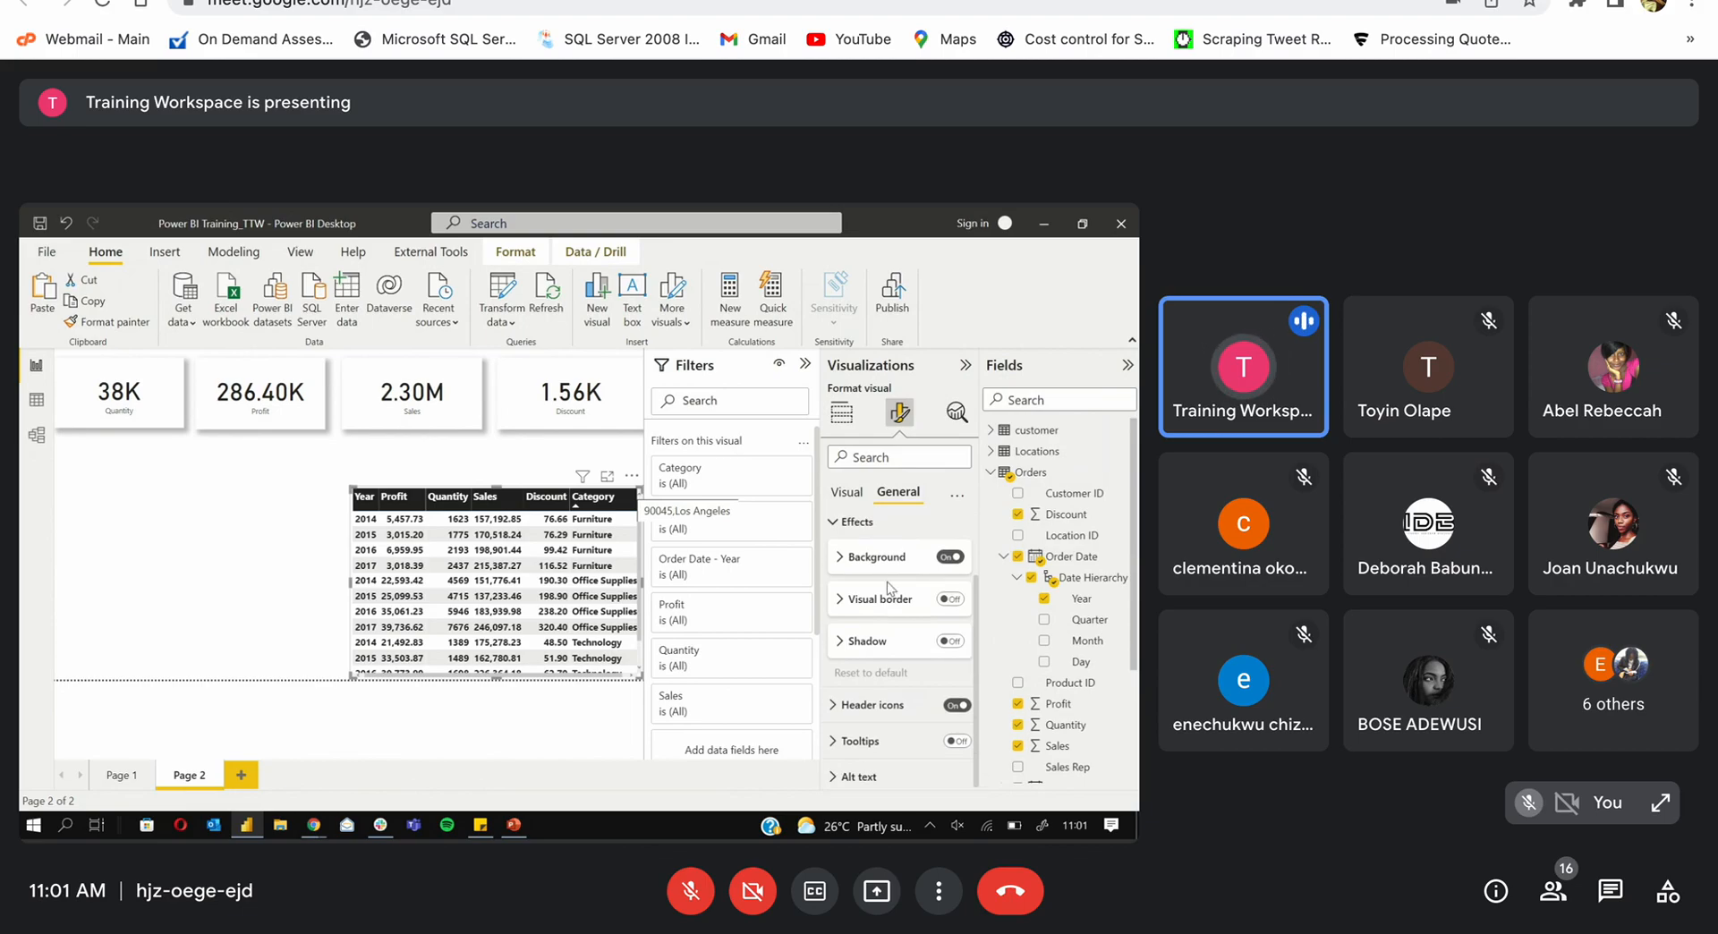
{"action": "left_click", "coordinate": [841, 601]}
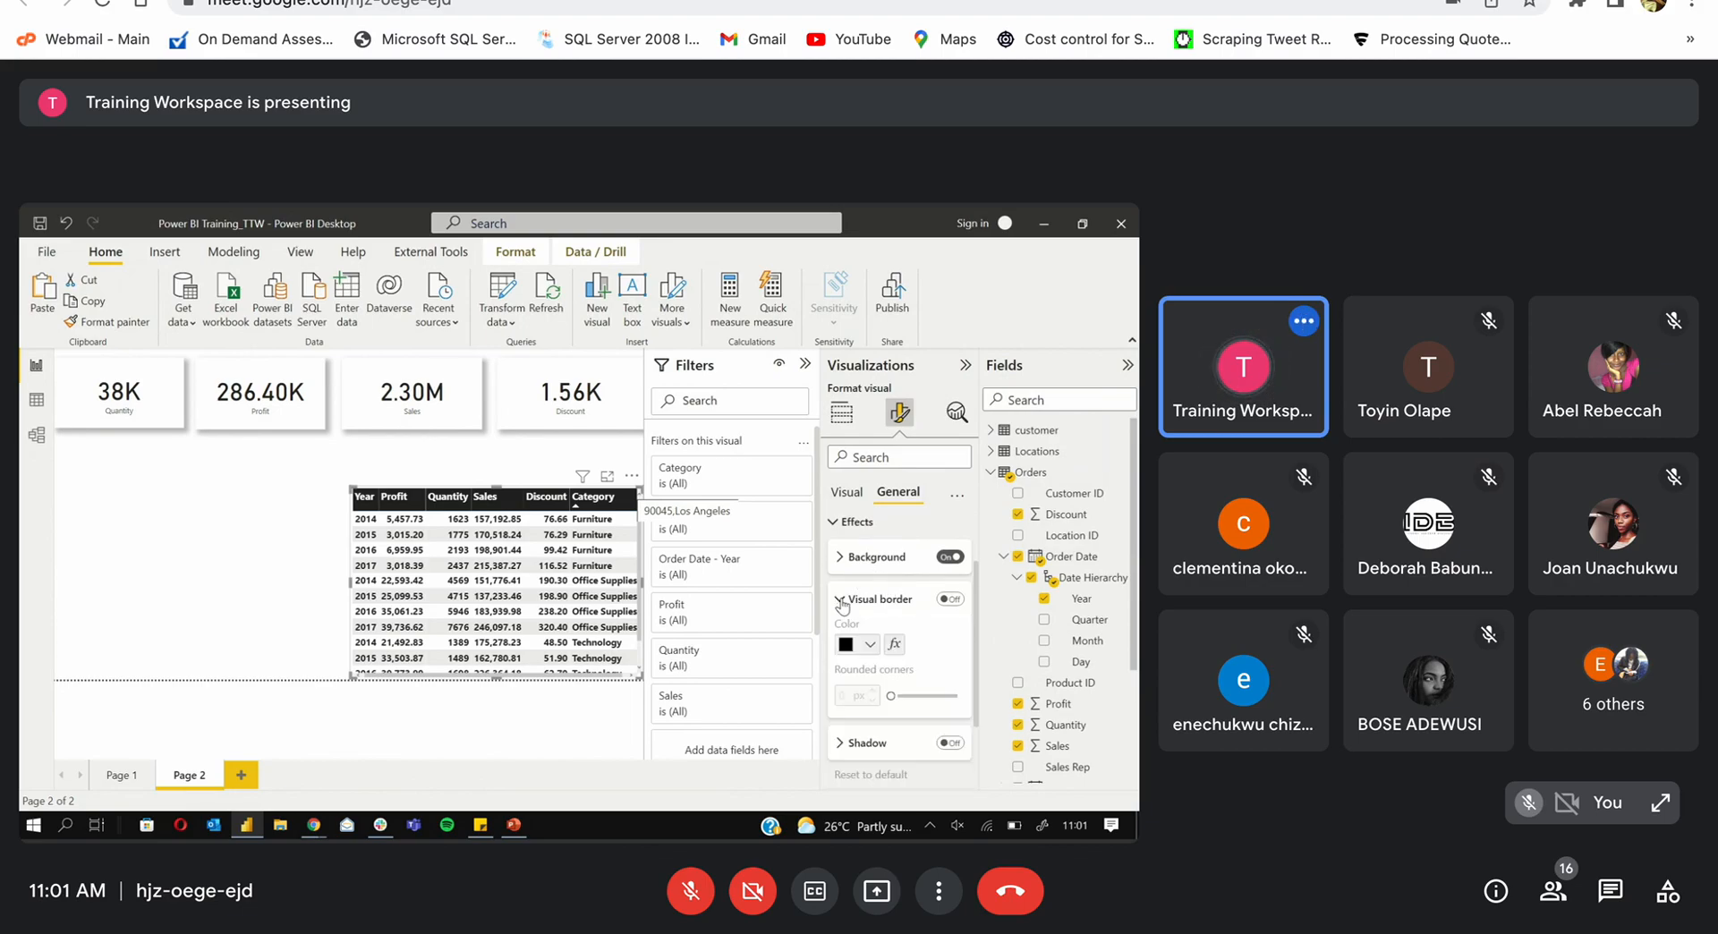
{"action": "left_click", "coordinate": [842, 601]}
{"action": "left_click", "coordinate": [841, 522]}
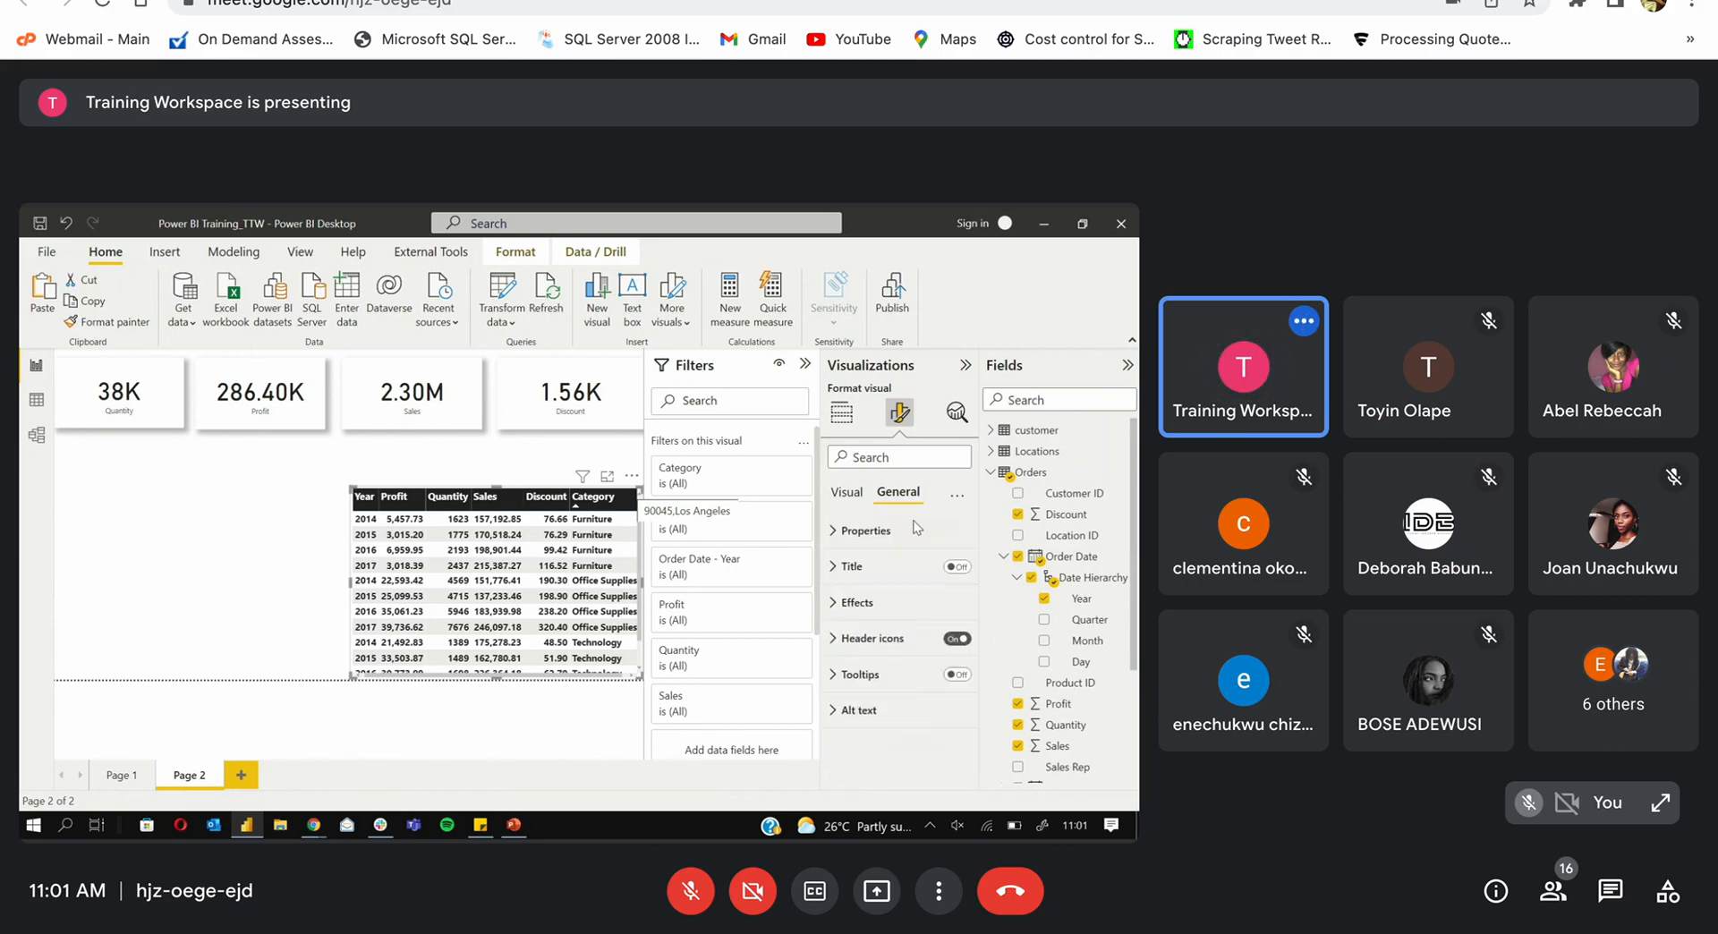
{"action": "left_click", "coordinate": [850, 491]}
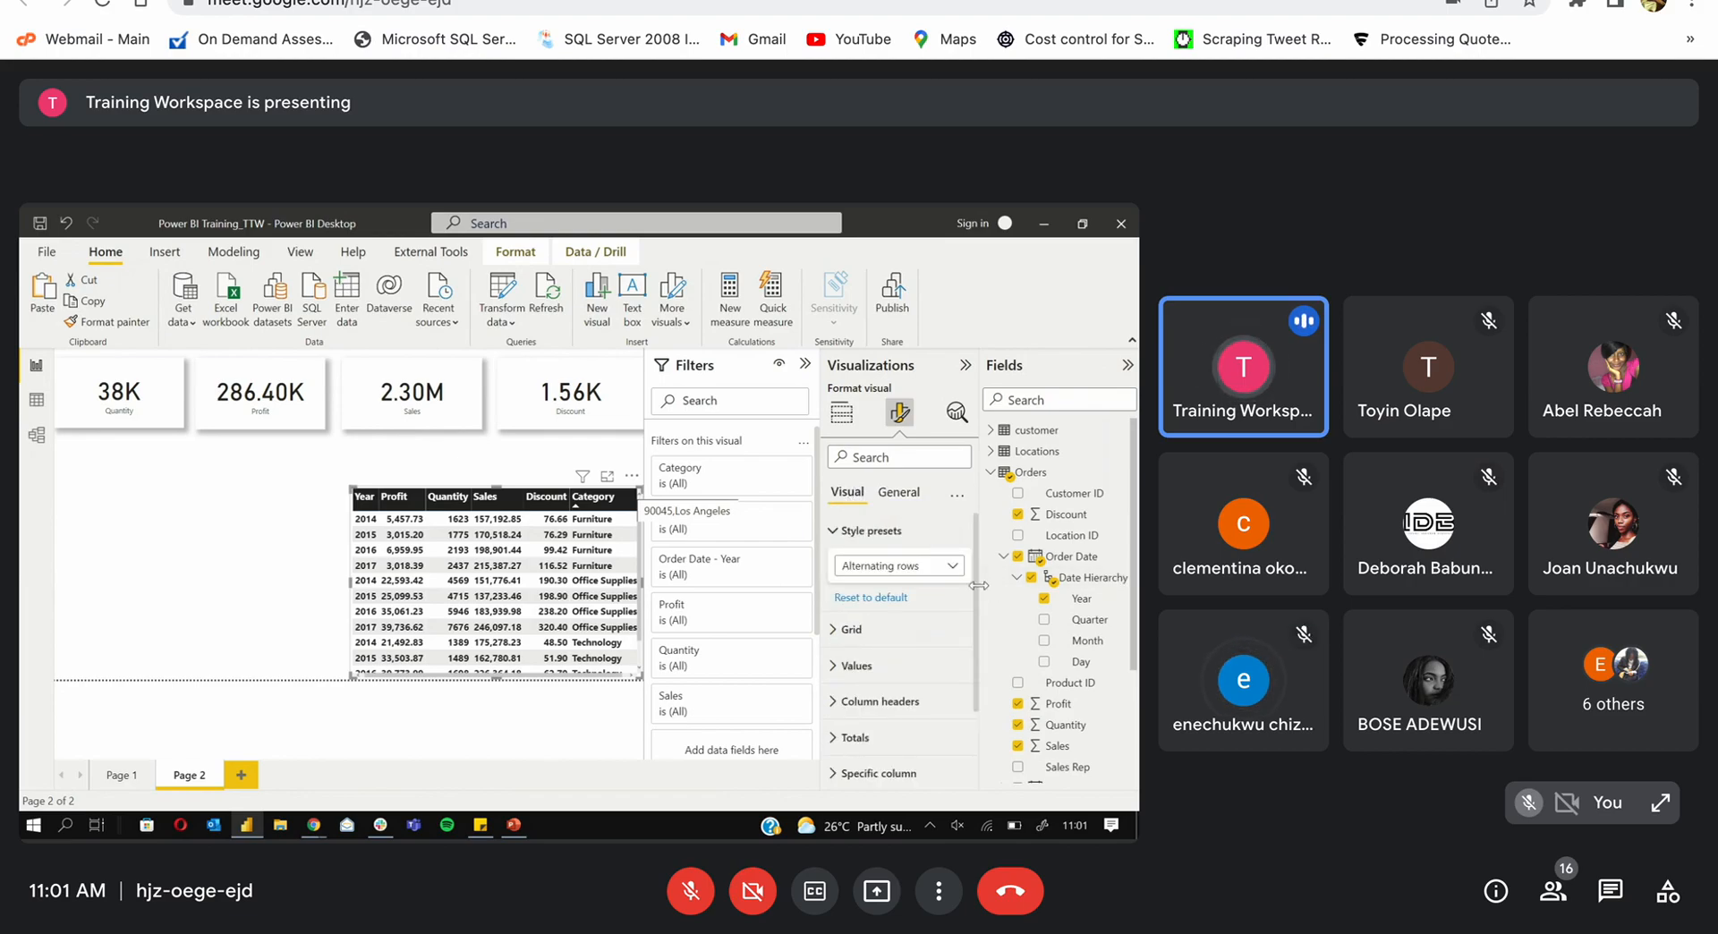
{"action": "scroll", "coordinate": [973, 598], "scroll_direction": "down", "scroll_amount": 1}
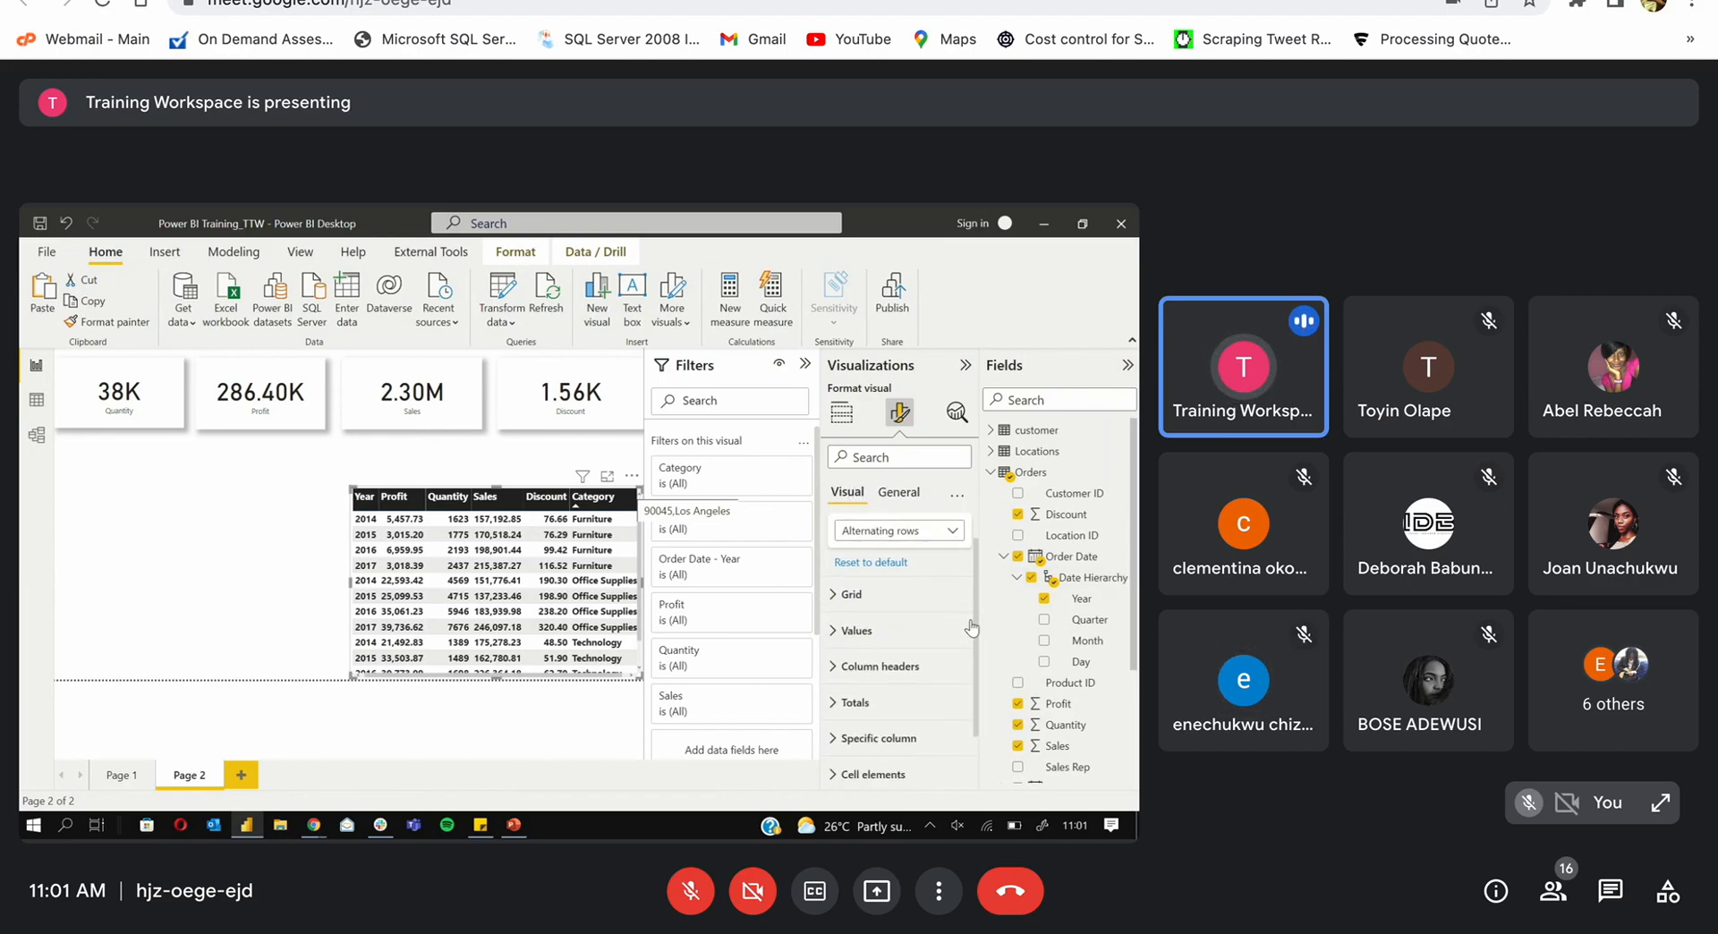
{"action": "left_click", "coordinate": [873, 624]}
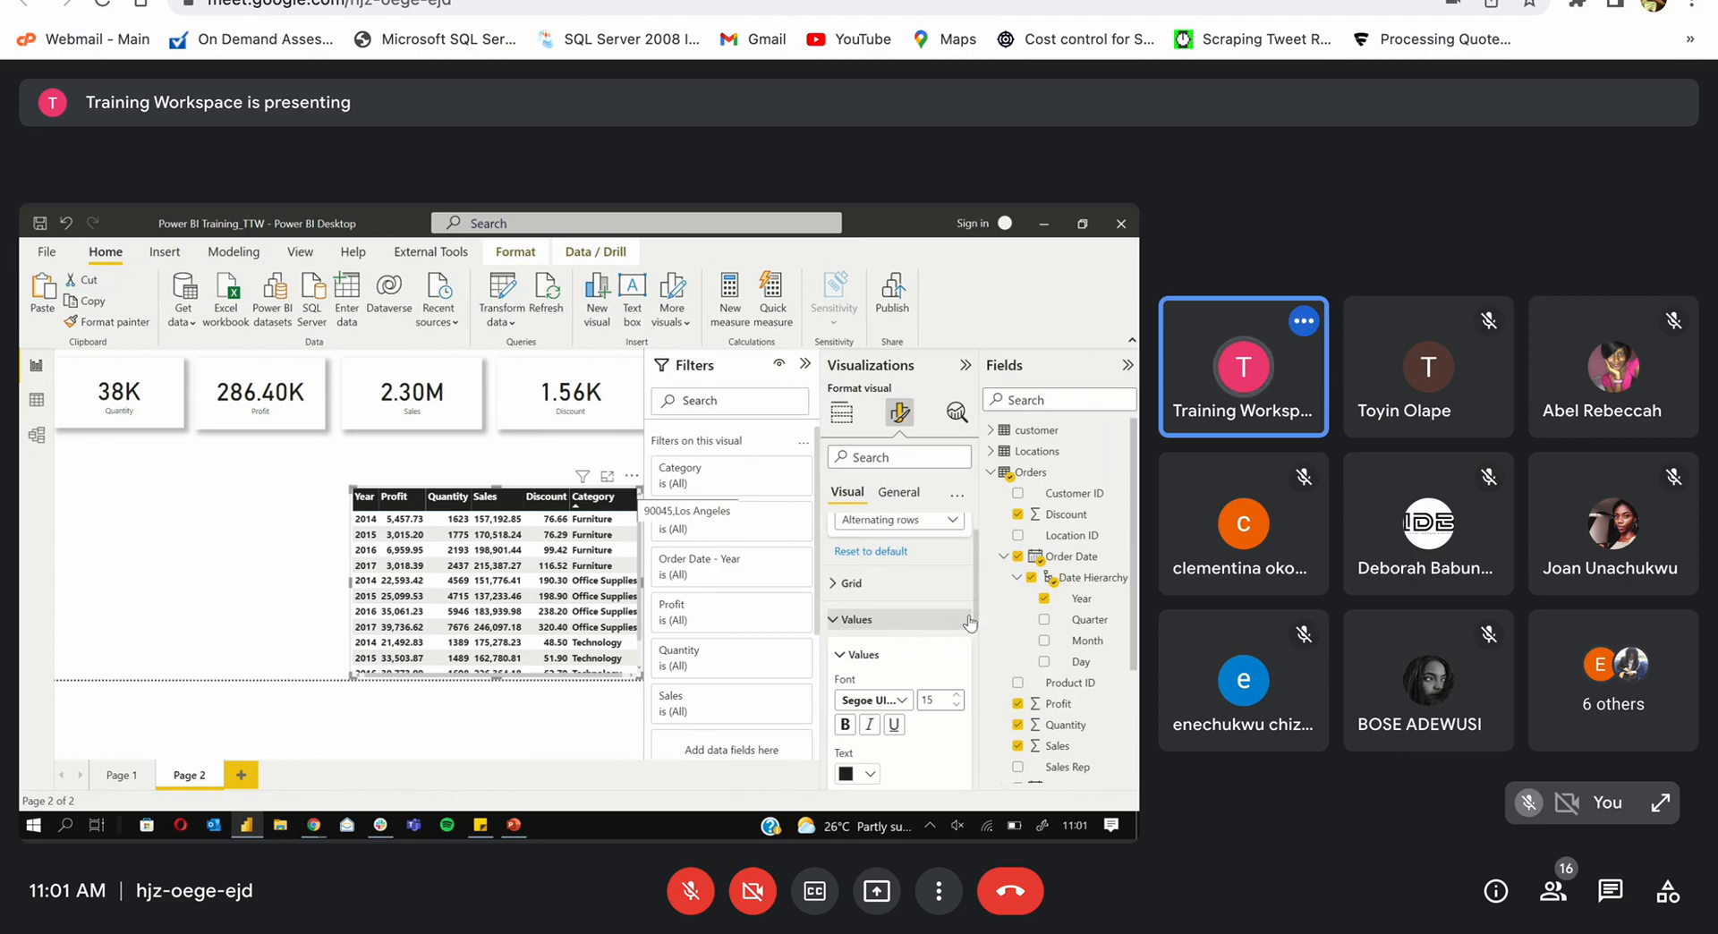
{"action": "scroll", "coordinate": [973, 671], "scroll_direction": "down", "scroll_amount": 2}
{"action": "scroll", "coordinate": [974, 680], "scroll_direction": "down", "scroll_amount": 1}
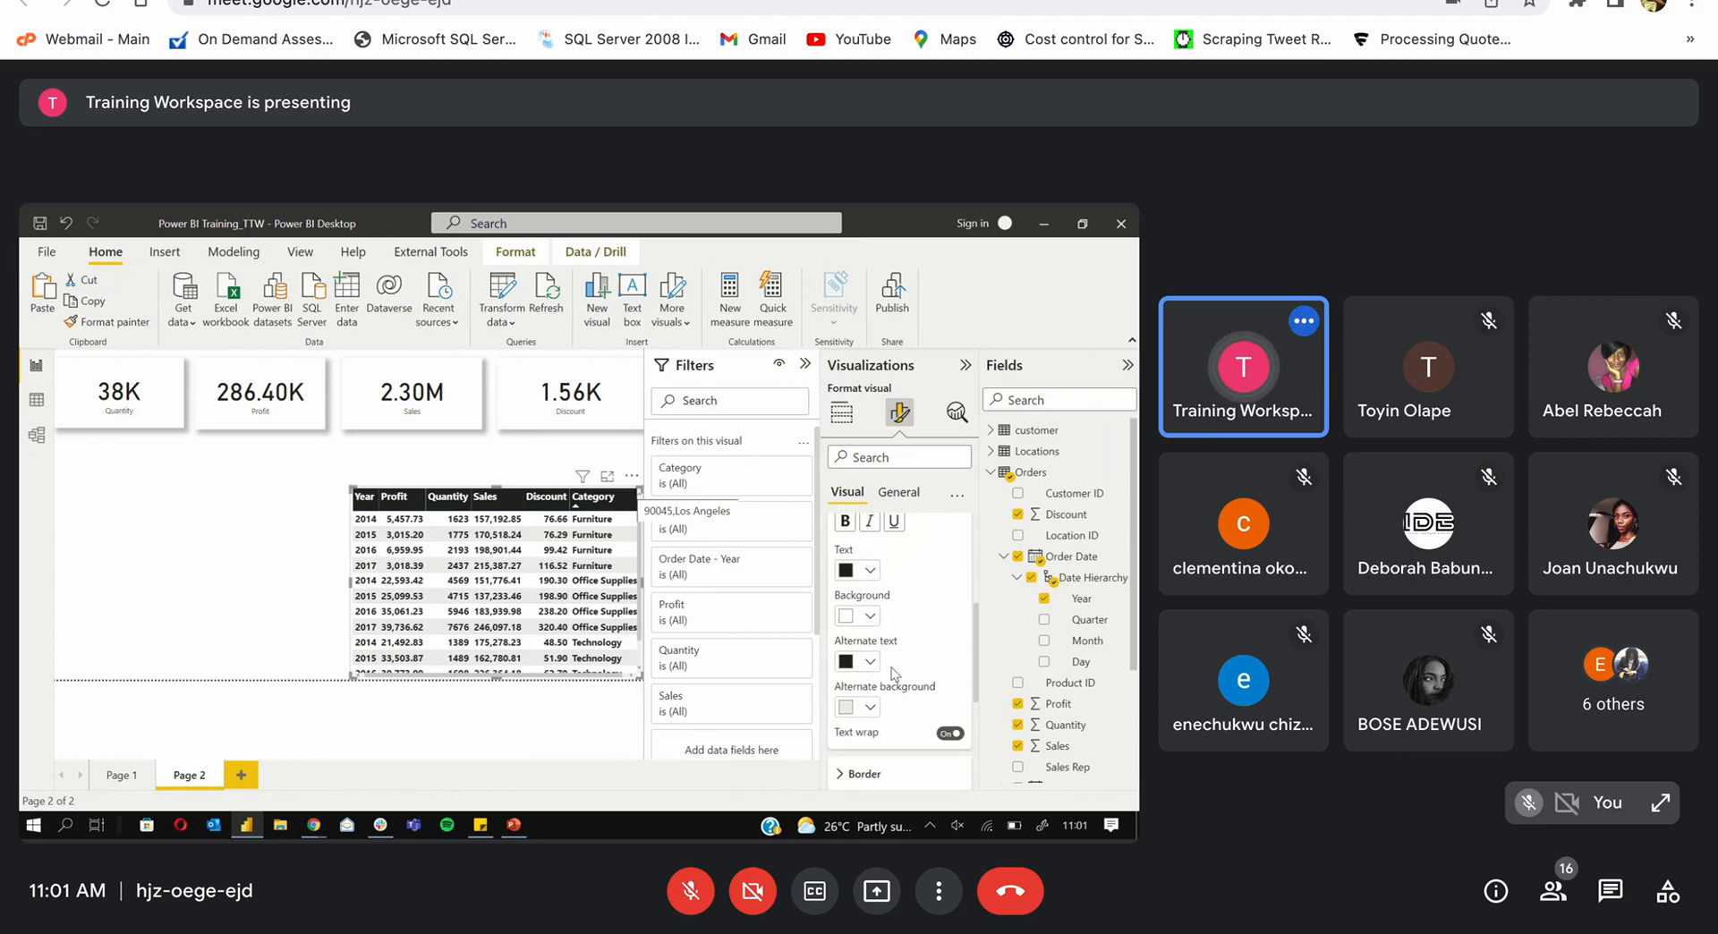
{"action": "left_click_drag", "start_coordinate": [977, 678], "coordinate": [977, 564]}
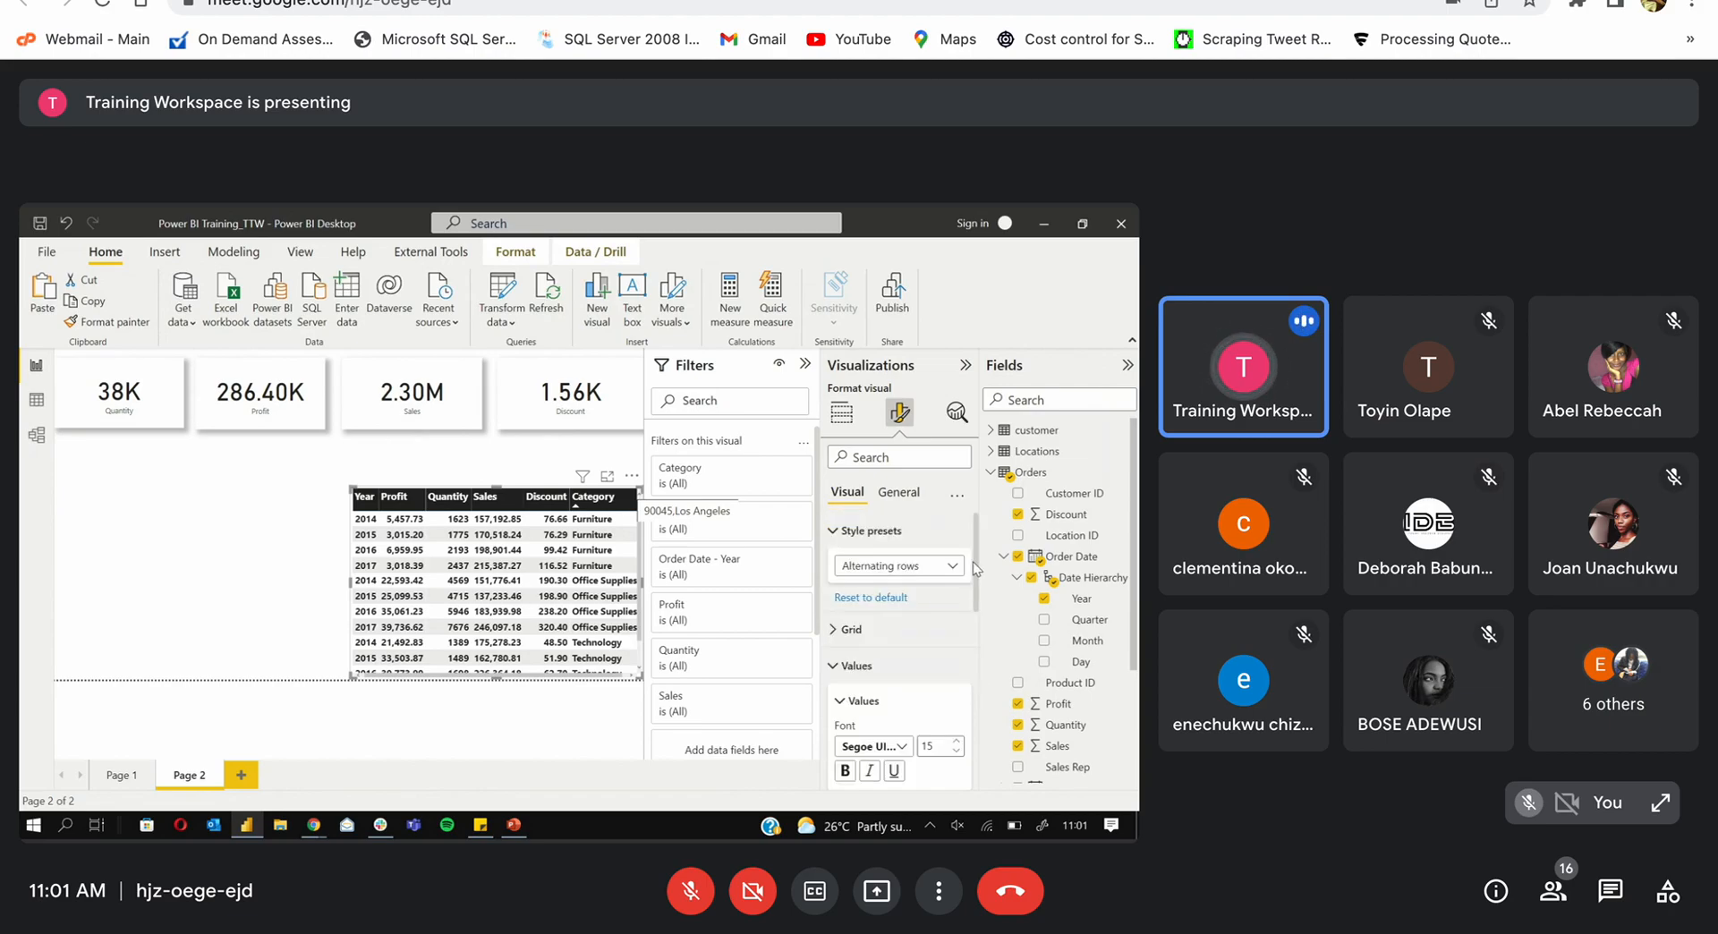
{"action": "left_click", "coordinate": [939, 566]}
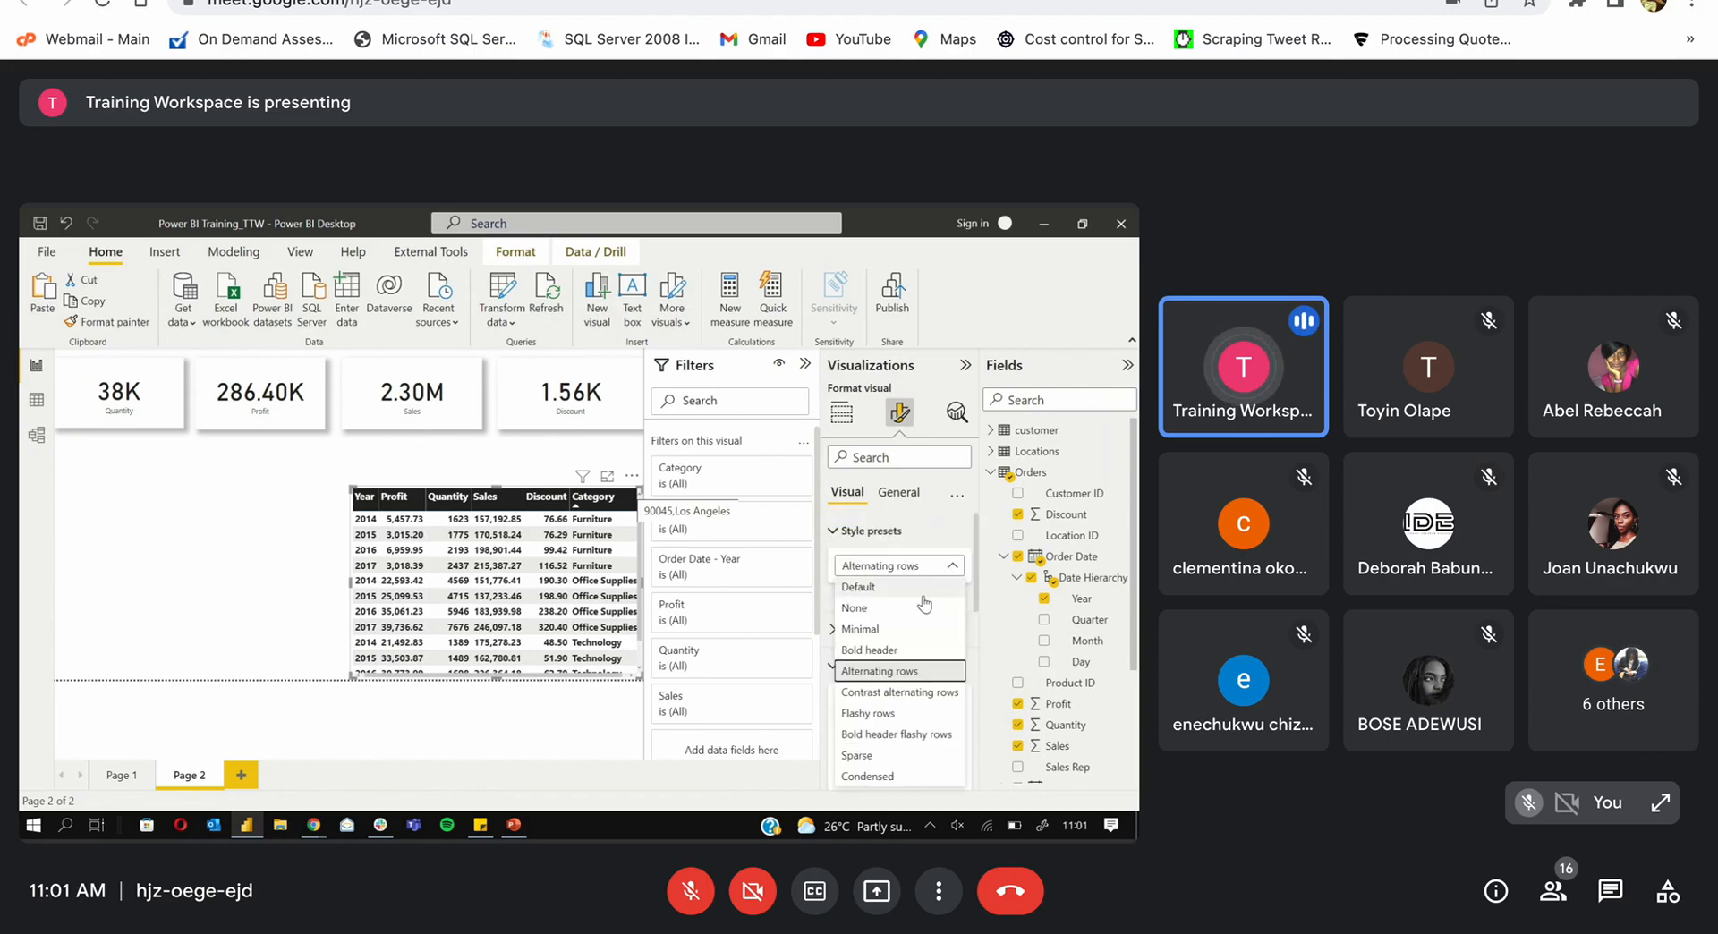
{"action": "left_click", "coordinate": [917, 629]}
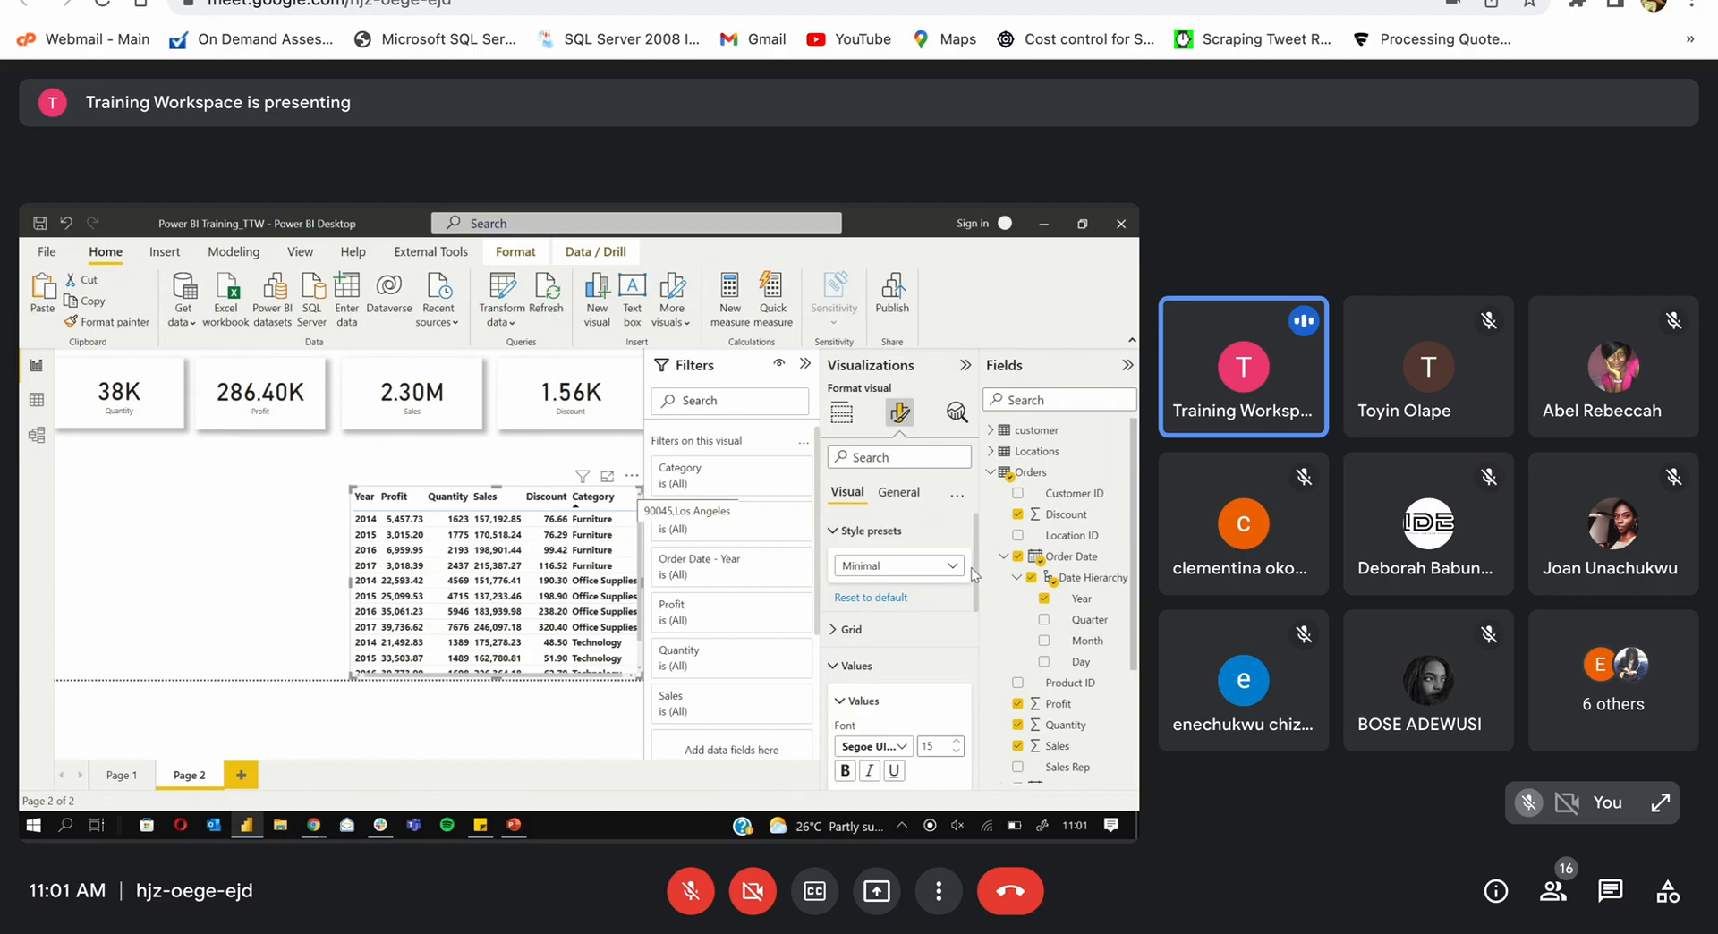
Step: Set the alternate row background to purple, then back to white, and collapse the Filters pane
{"action": "left_click_drag", "start_coordinate": [978, 572], "coordinate": [978, 667]}
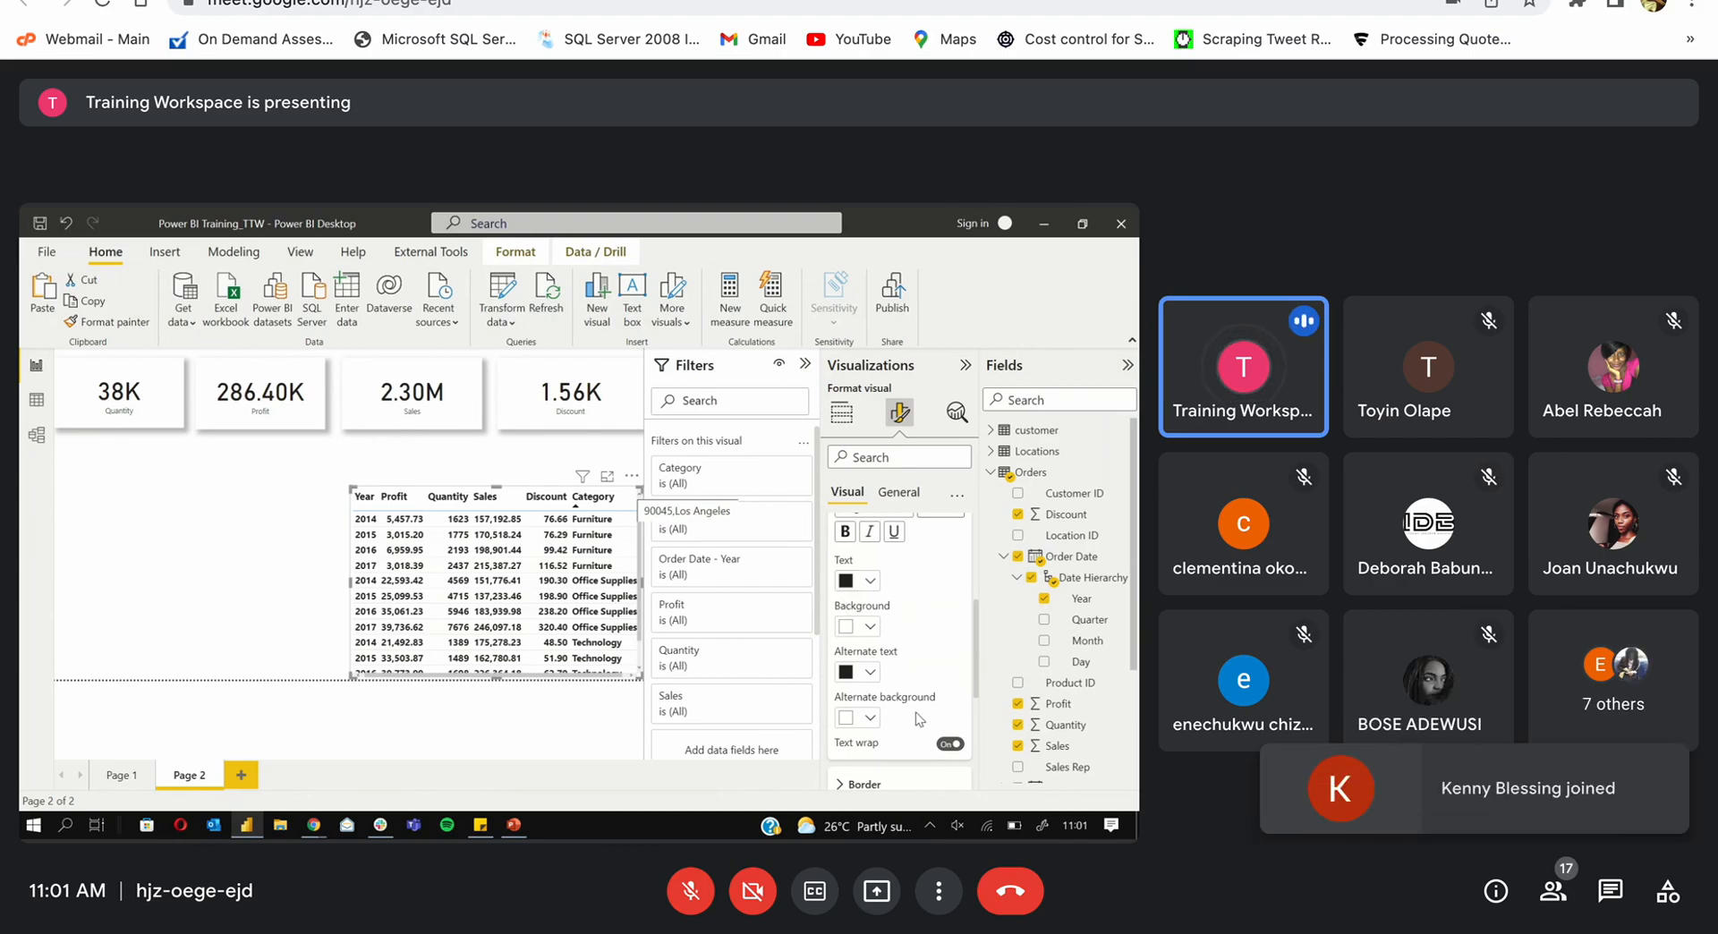
{"action": "left_click", "coordinate": [869, 719]}
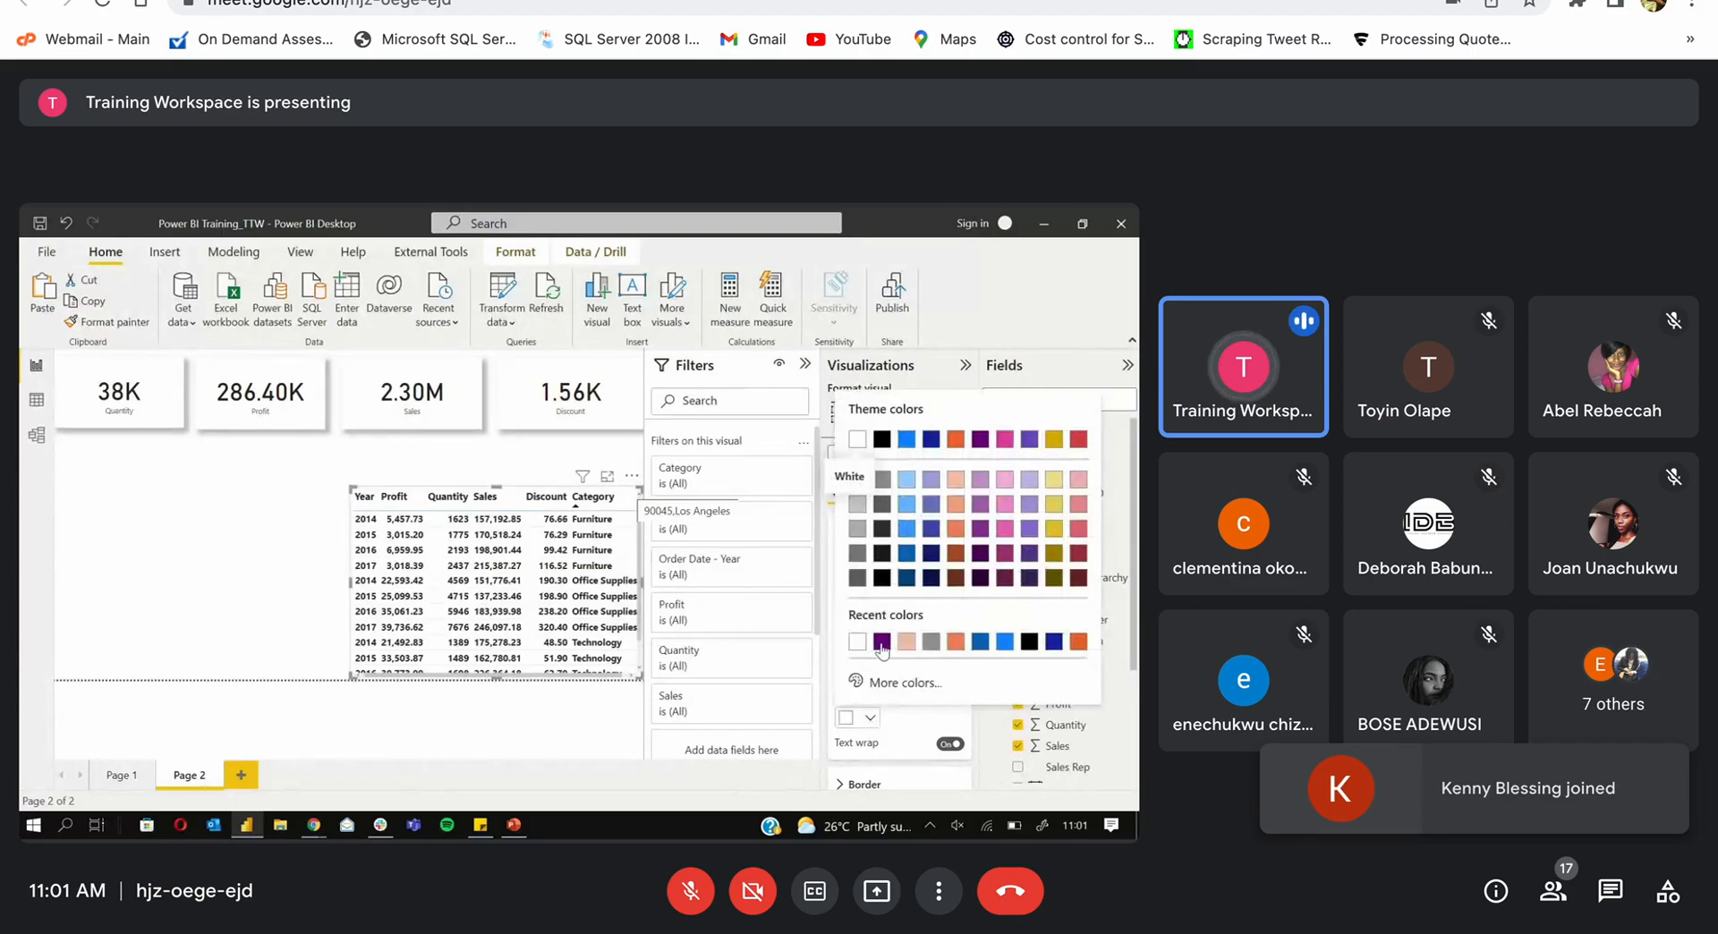
{"action": "left_click", "coordinate": [881, 641]}
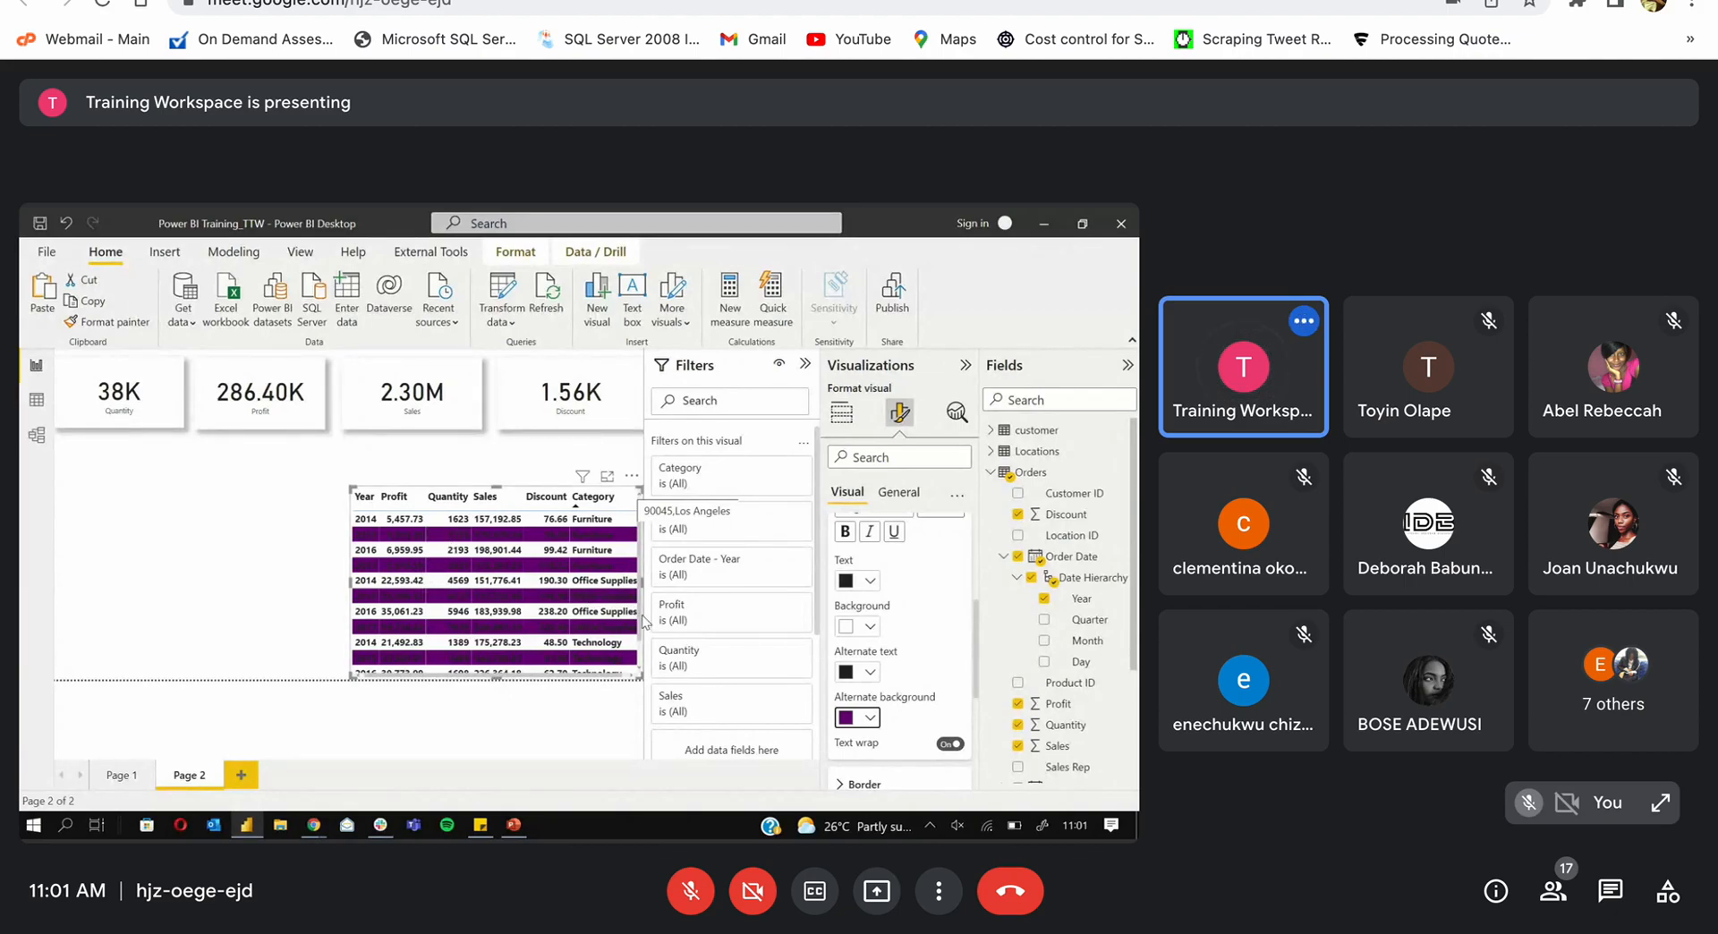
{"action": "left_click", "coordinate": [870, 715]}
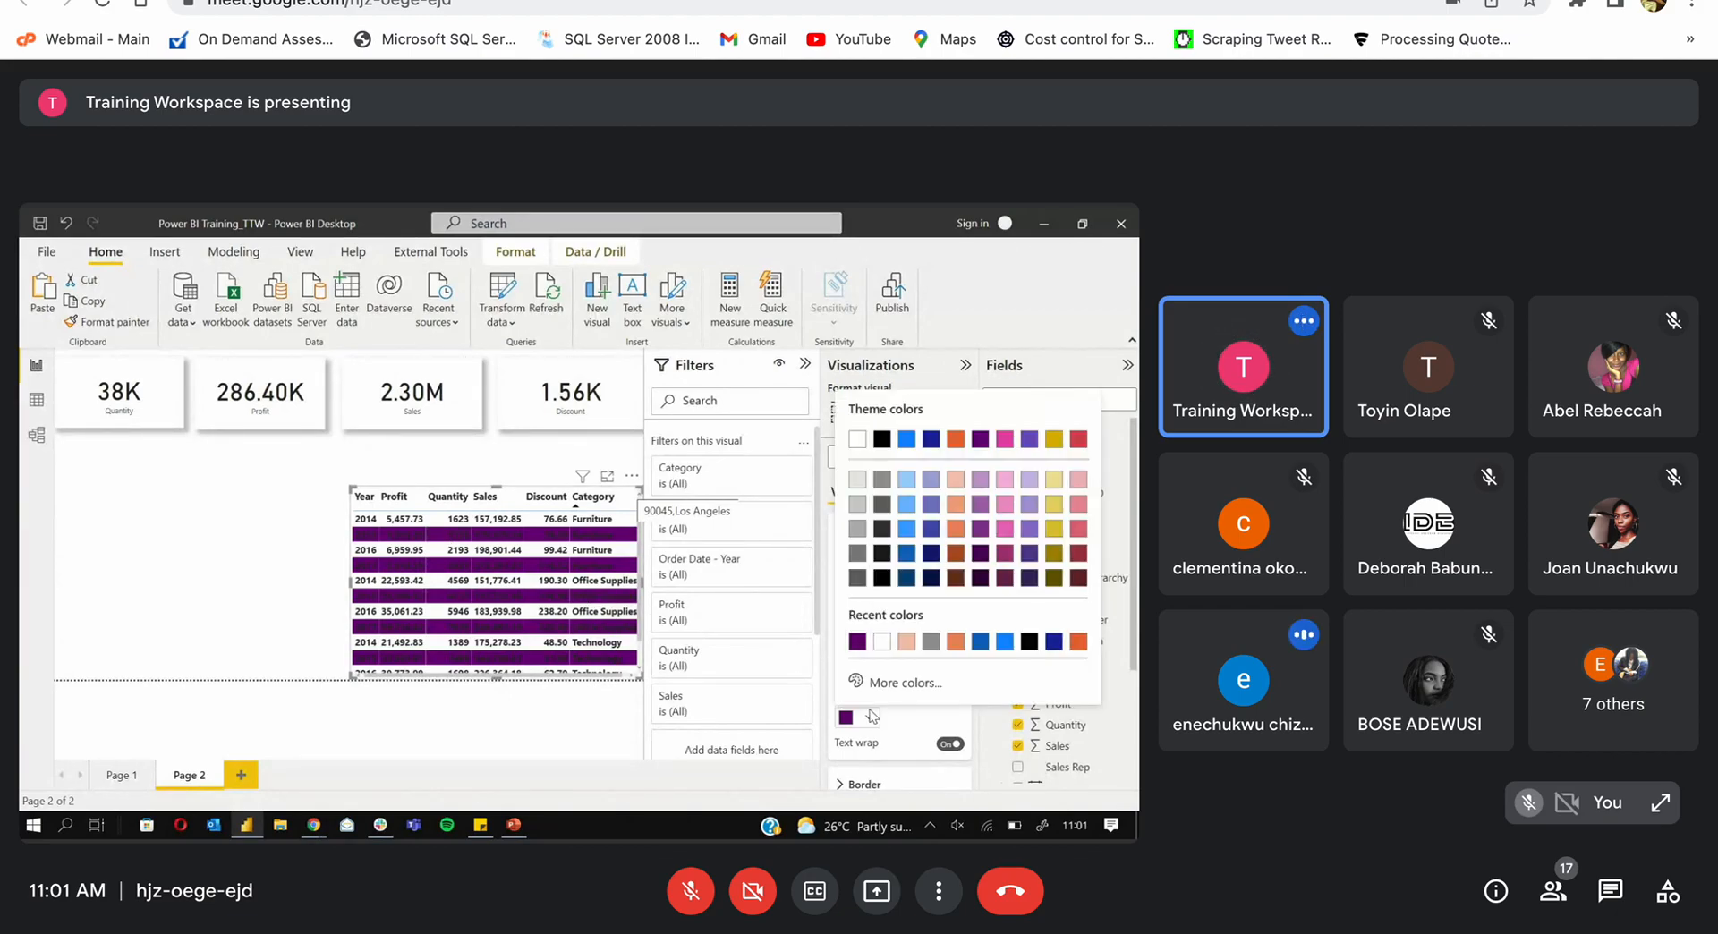
{"action": "left_click", "coordinate": [854, 439]}
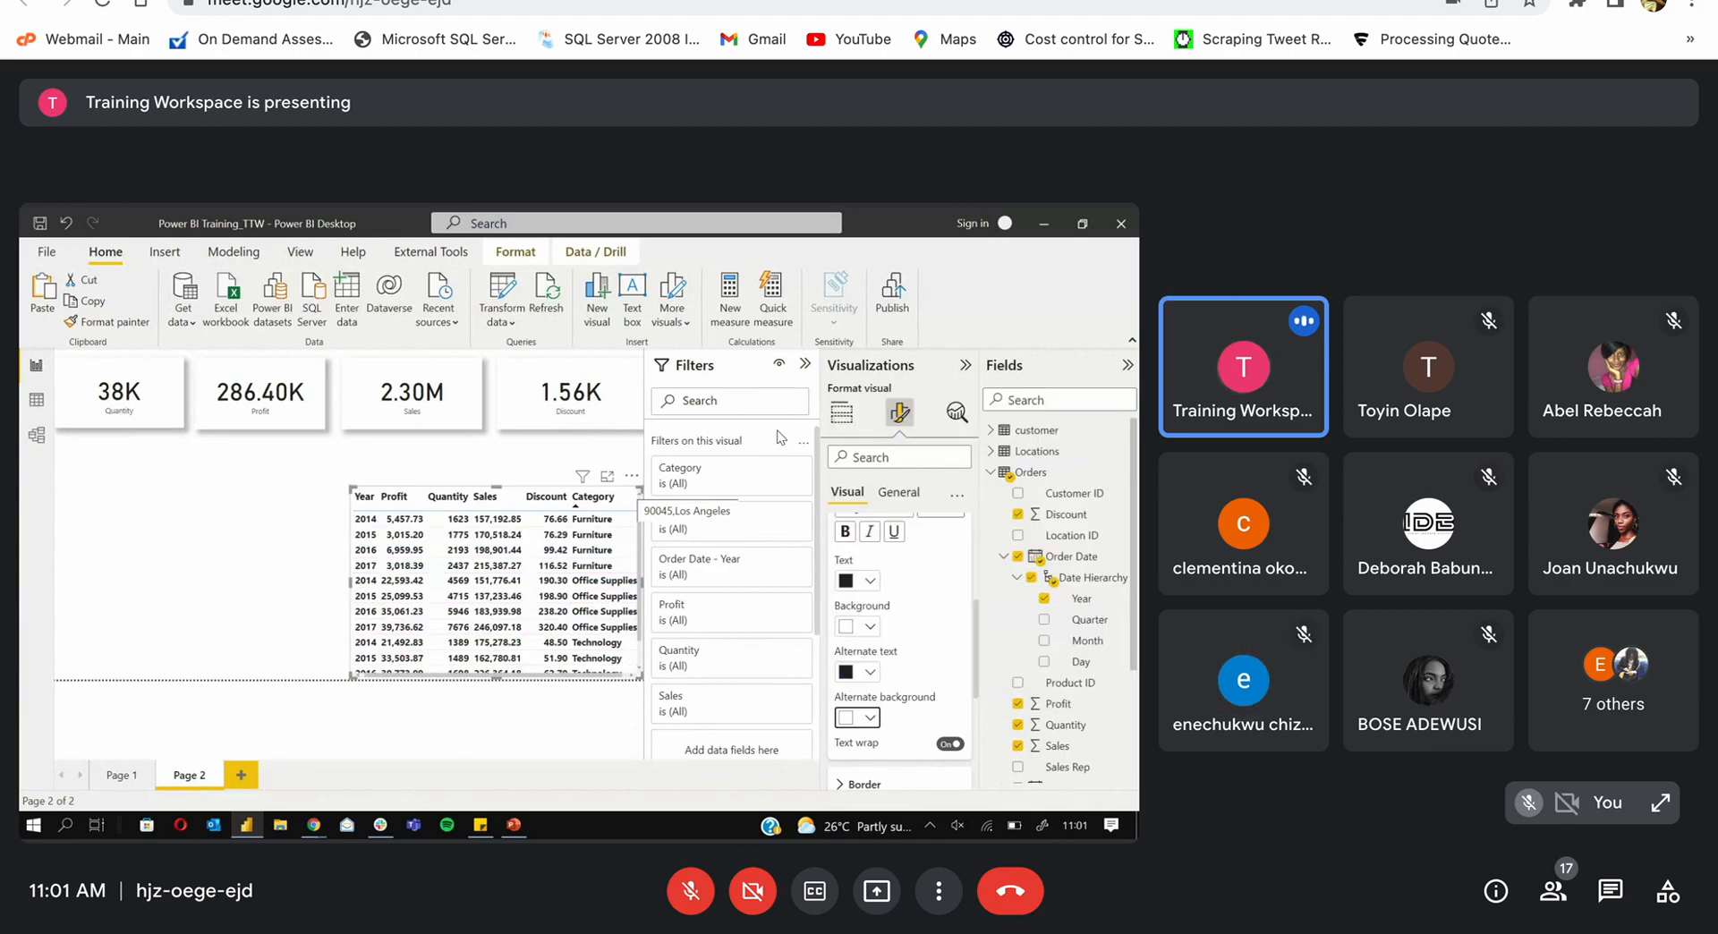
{"action": "left_click", "coordinate": [805, 364]}
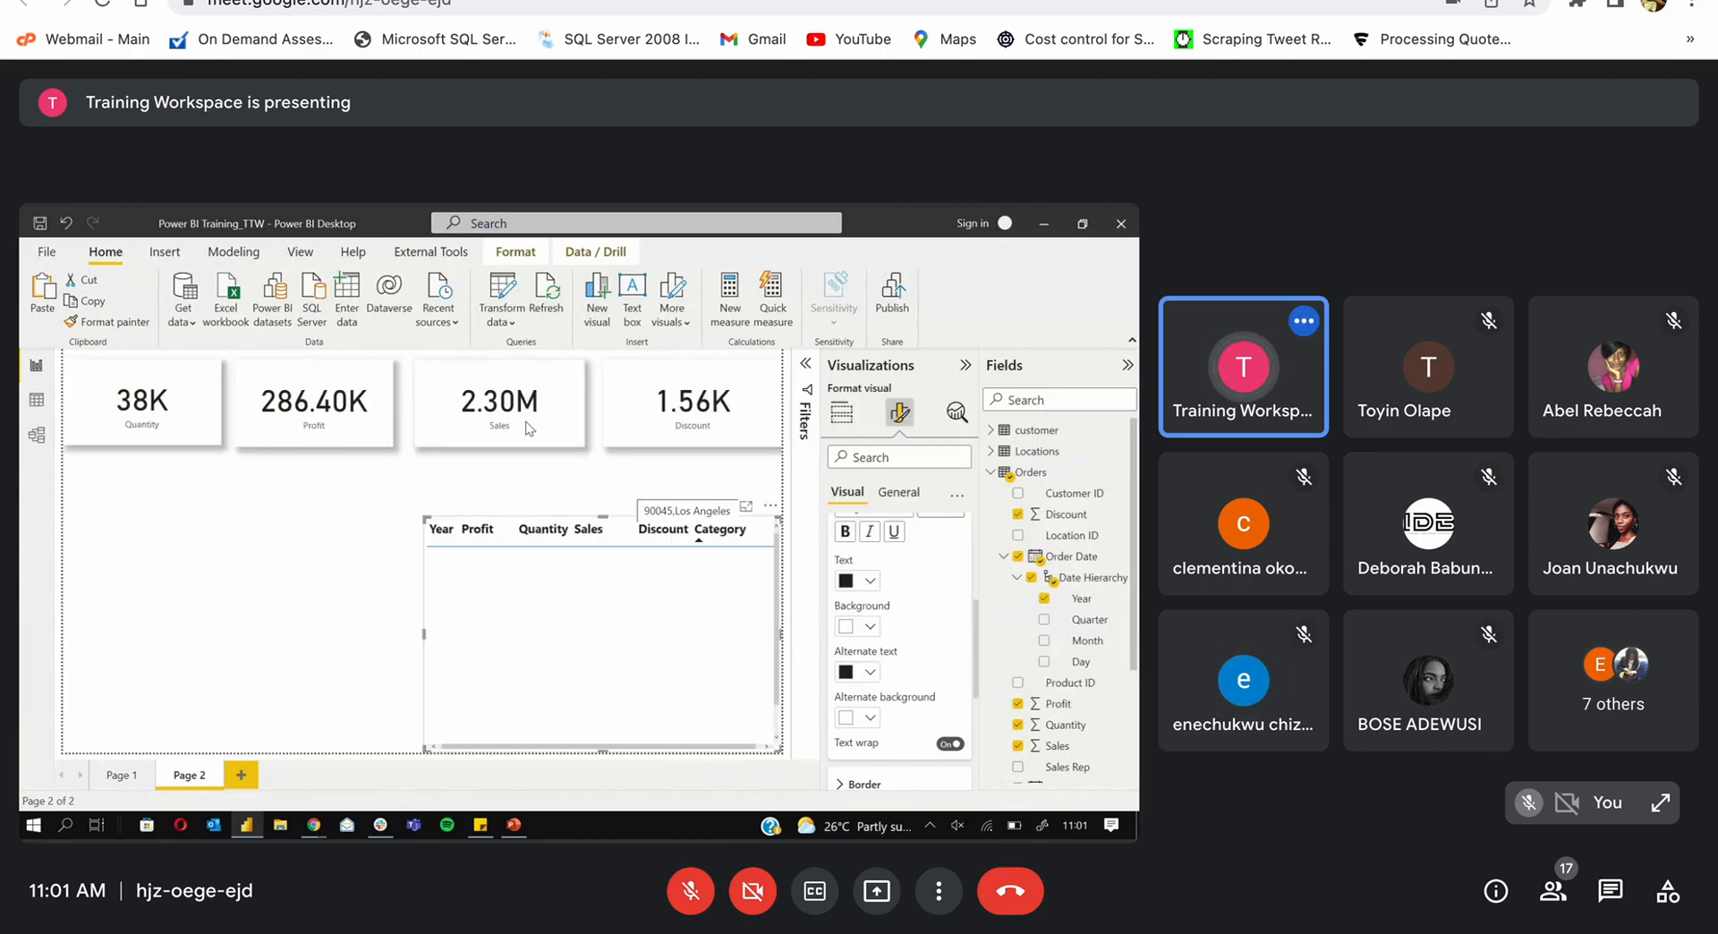
Step: Sort the yearly table by Profit, highest first, and enlarge it to show more rows
{"action": "left_click", "coordinate": [684, 466]}
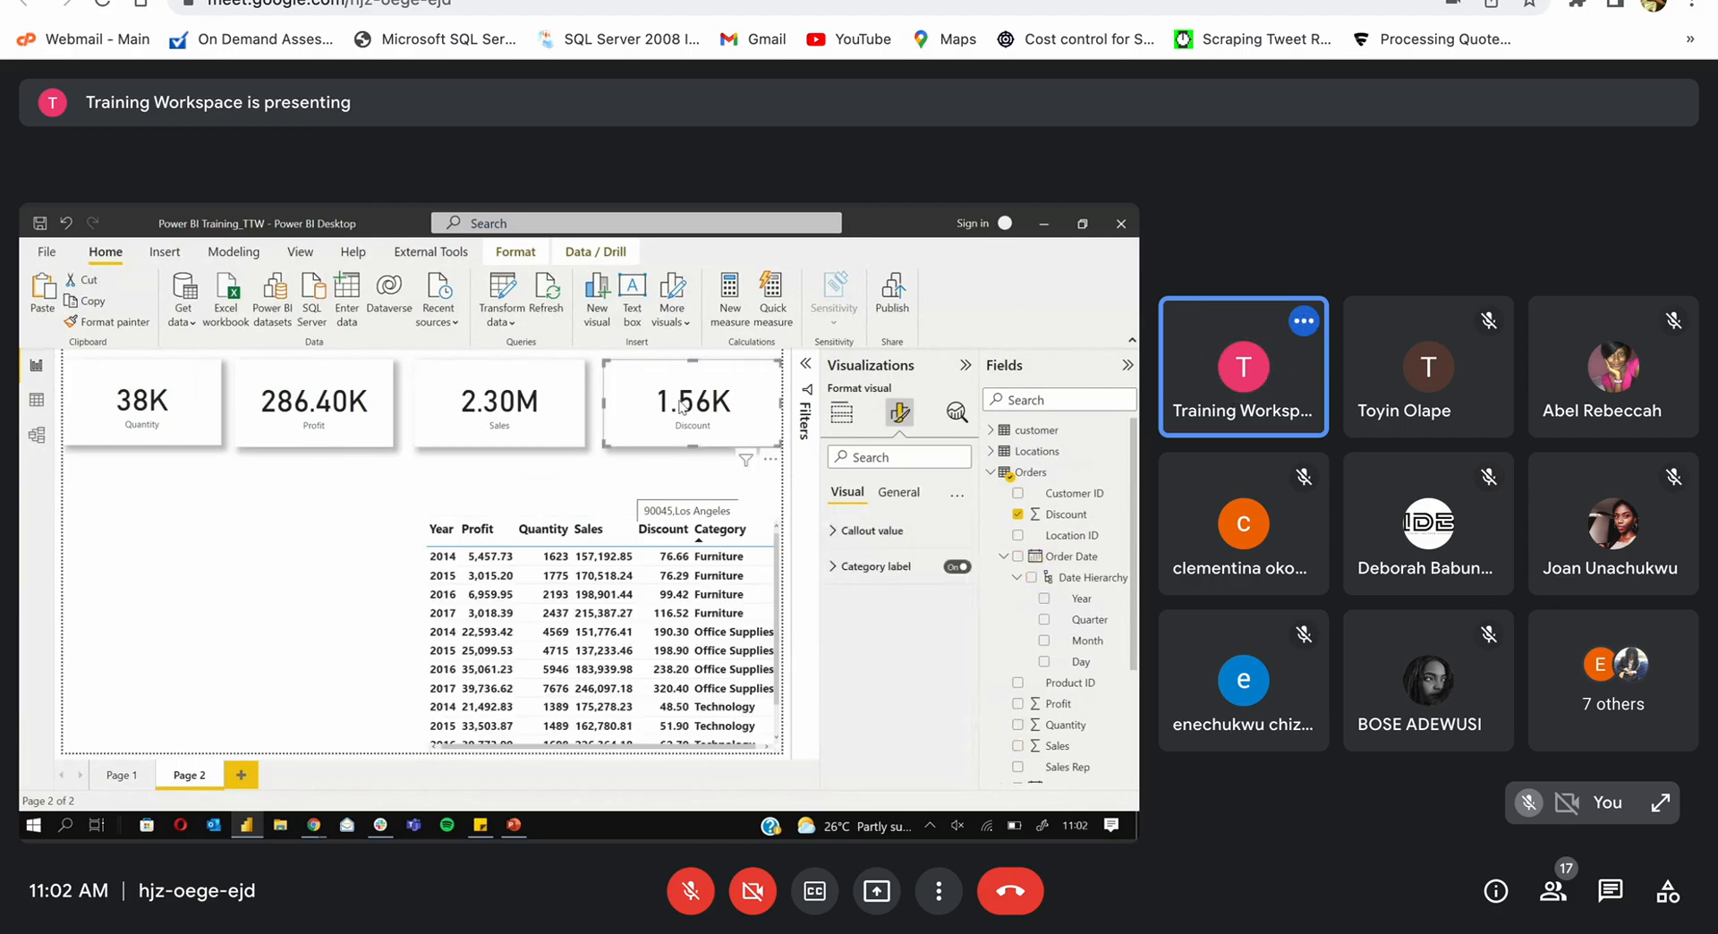
{"action": "left_click", "coordinate": [340, 401]}
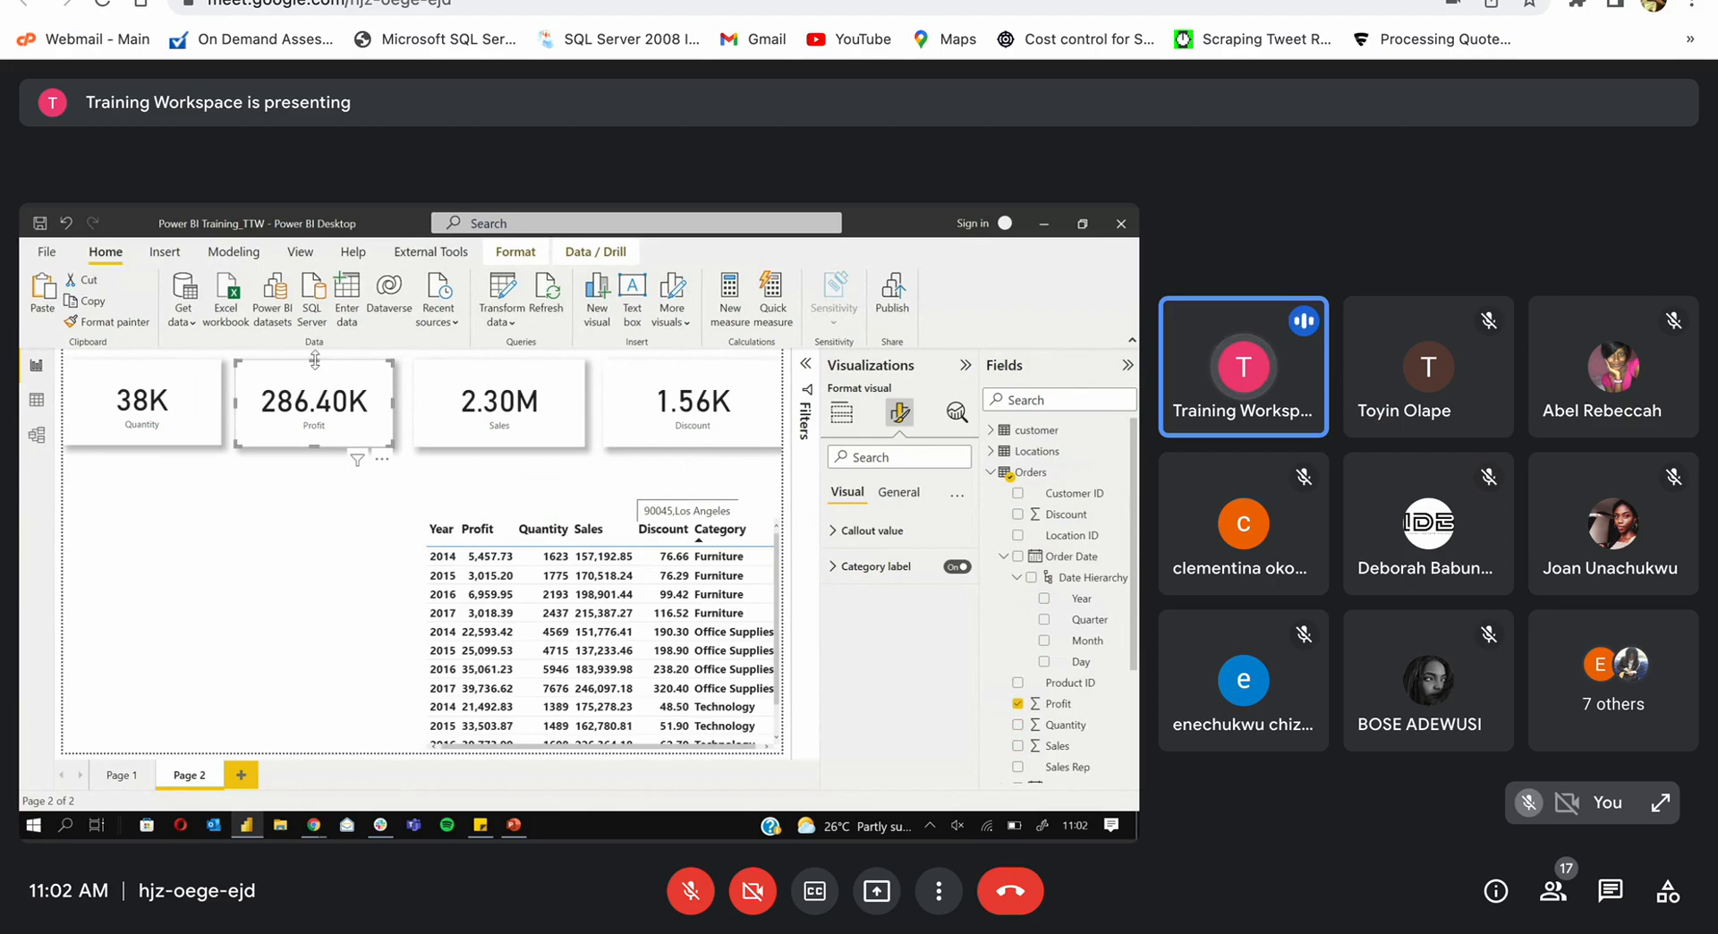
{"action": "left_click", "coordinate": [463, 535]}
{"action": "left_click", "coordinate": [463, 534]}
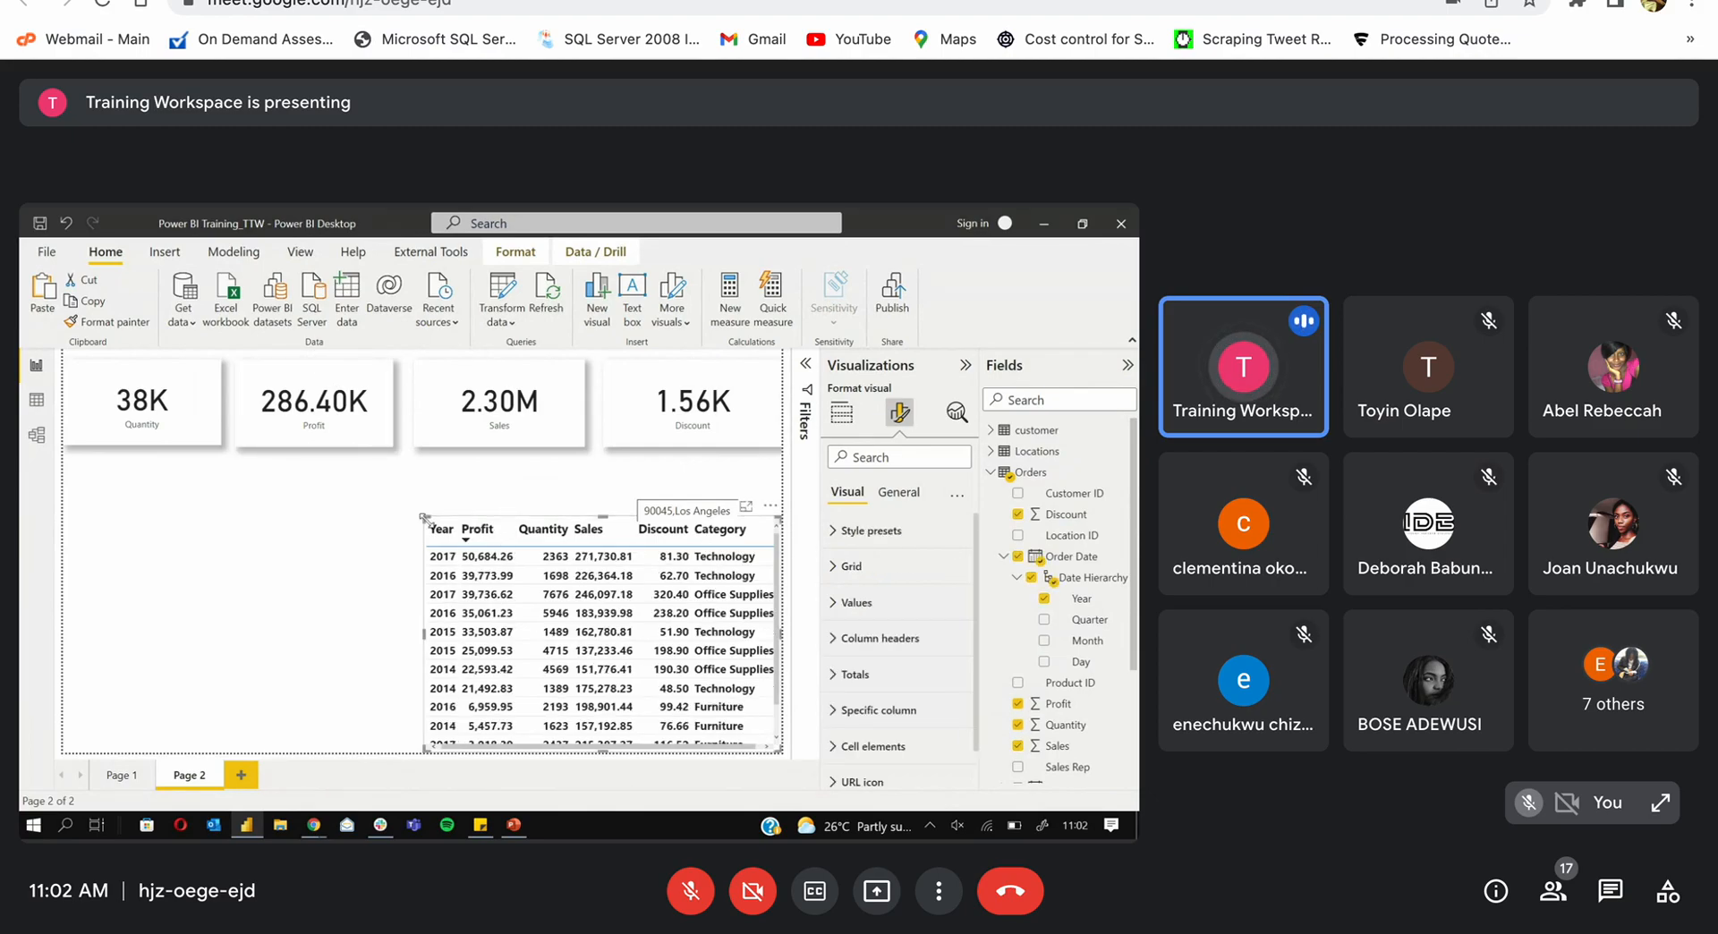
{"action": "left_click_drag", "start_coordinate": [424, 517], "coordinate": [416, 483]}
Step: Widen the Sales card and place it beside the Profit card, revealing the Discount card
{"action": "left_click_drag", "start_coordinate": [532, 391], "coordinate": [737, 394]}
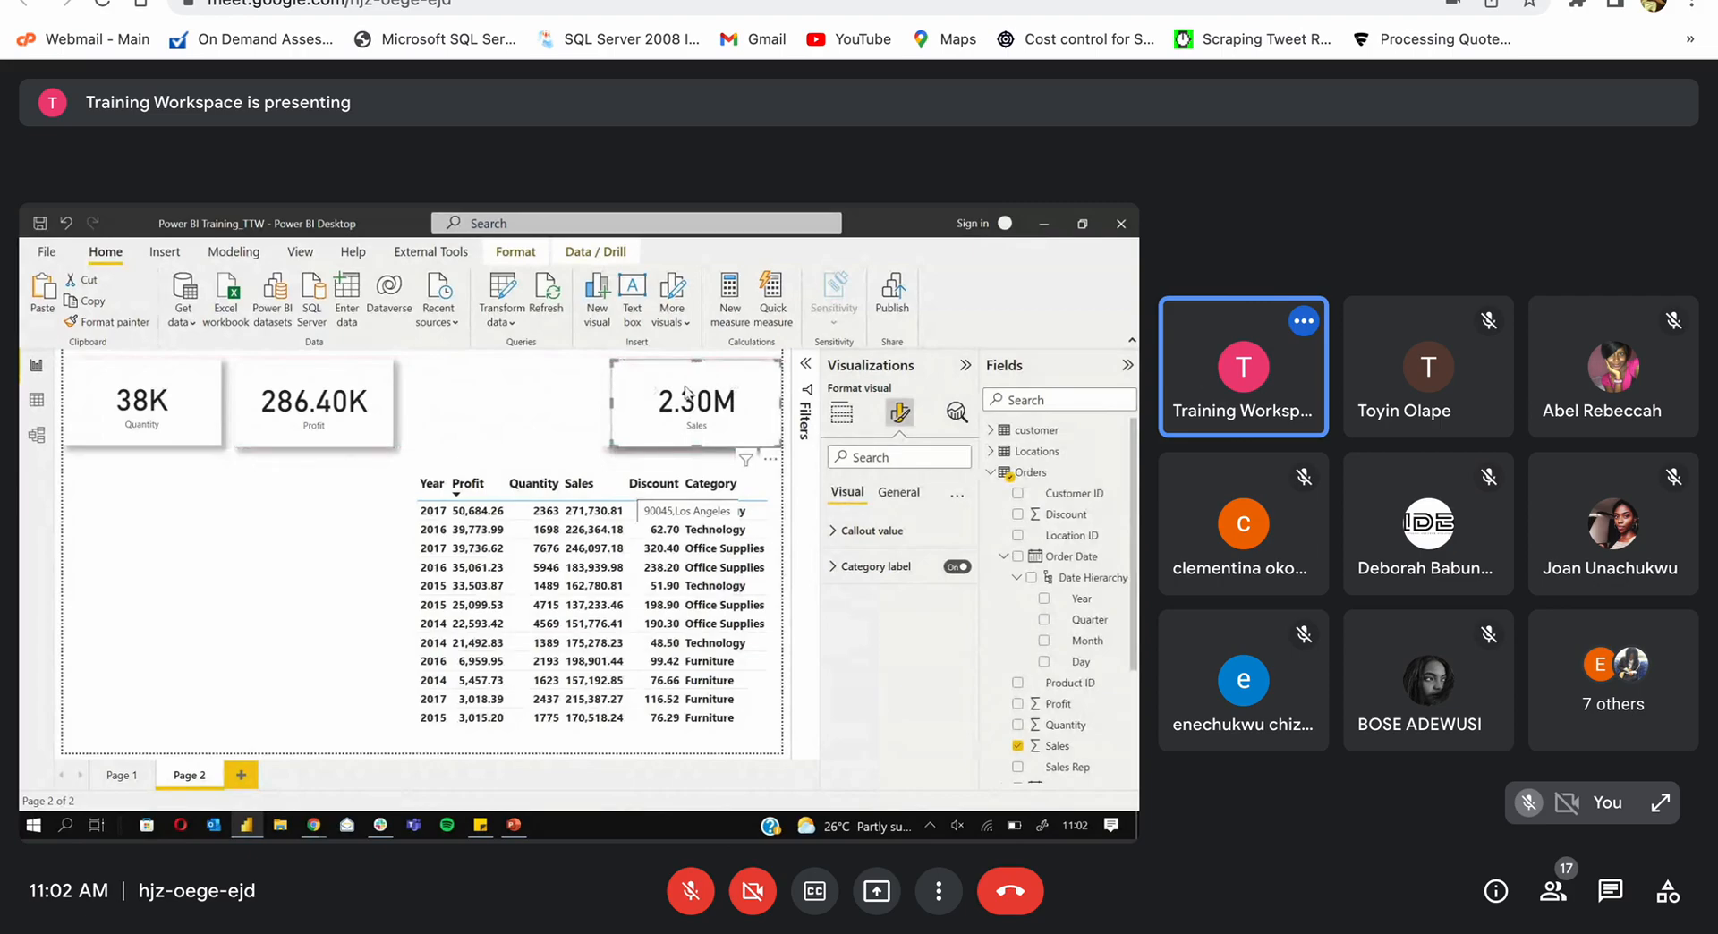
{"action": "left_click_drag", "start_coordinate": [614, 409], "coordinate": [605, 411]}
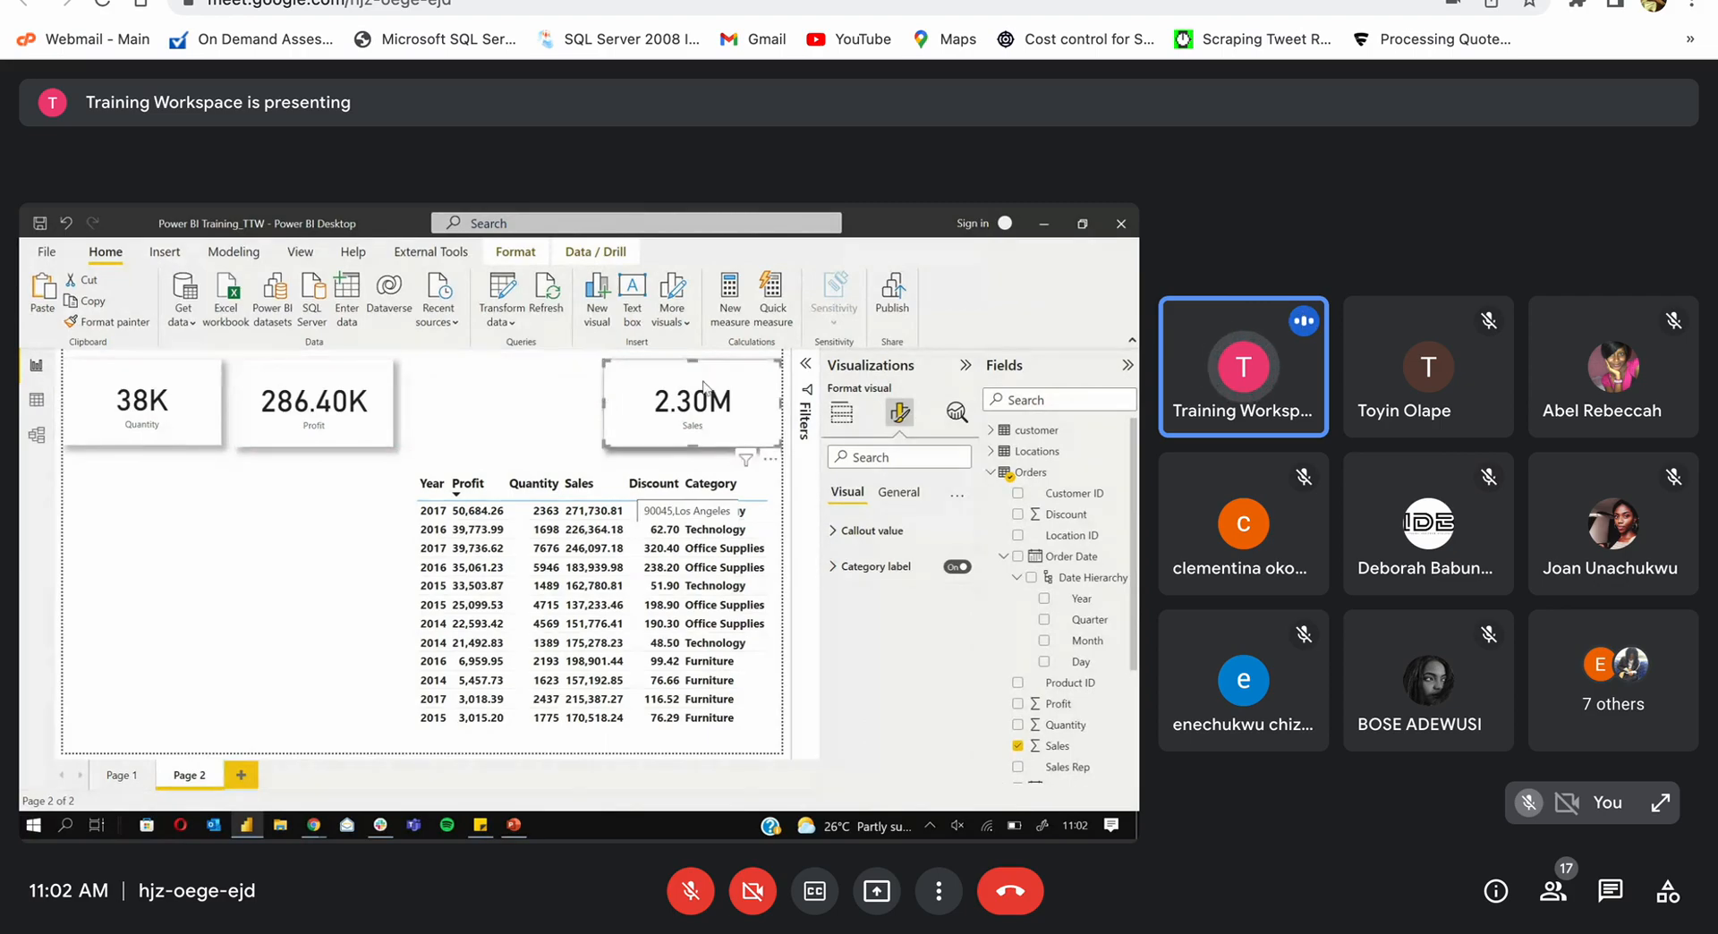
{"action": "left_click_drag", "start_coordinate": [704, 391], "coordinate": [509, 388]}
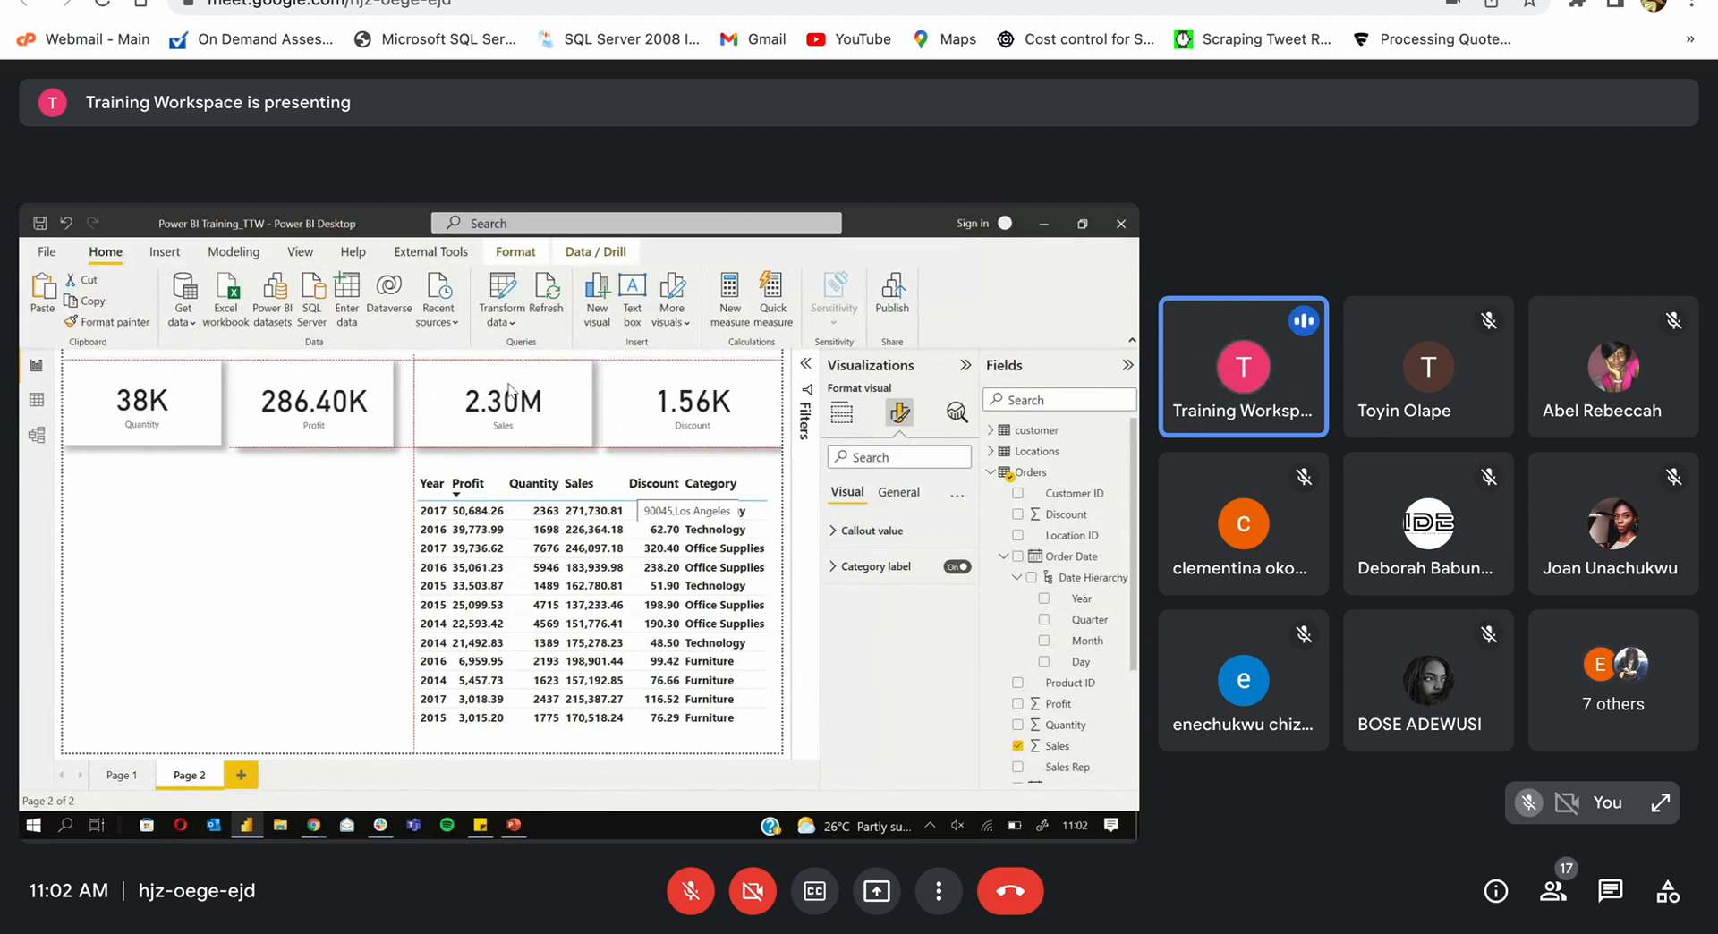
{"action": "left_click_drag", "start_coordinate": [509, 388], "coordinate": [509, 388]}
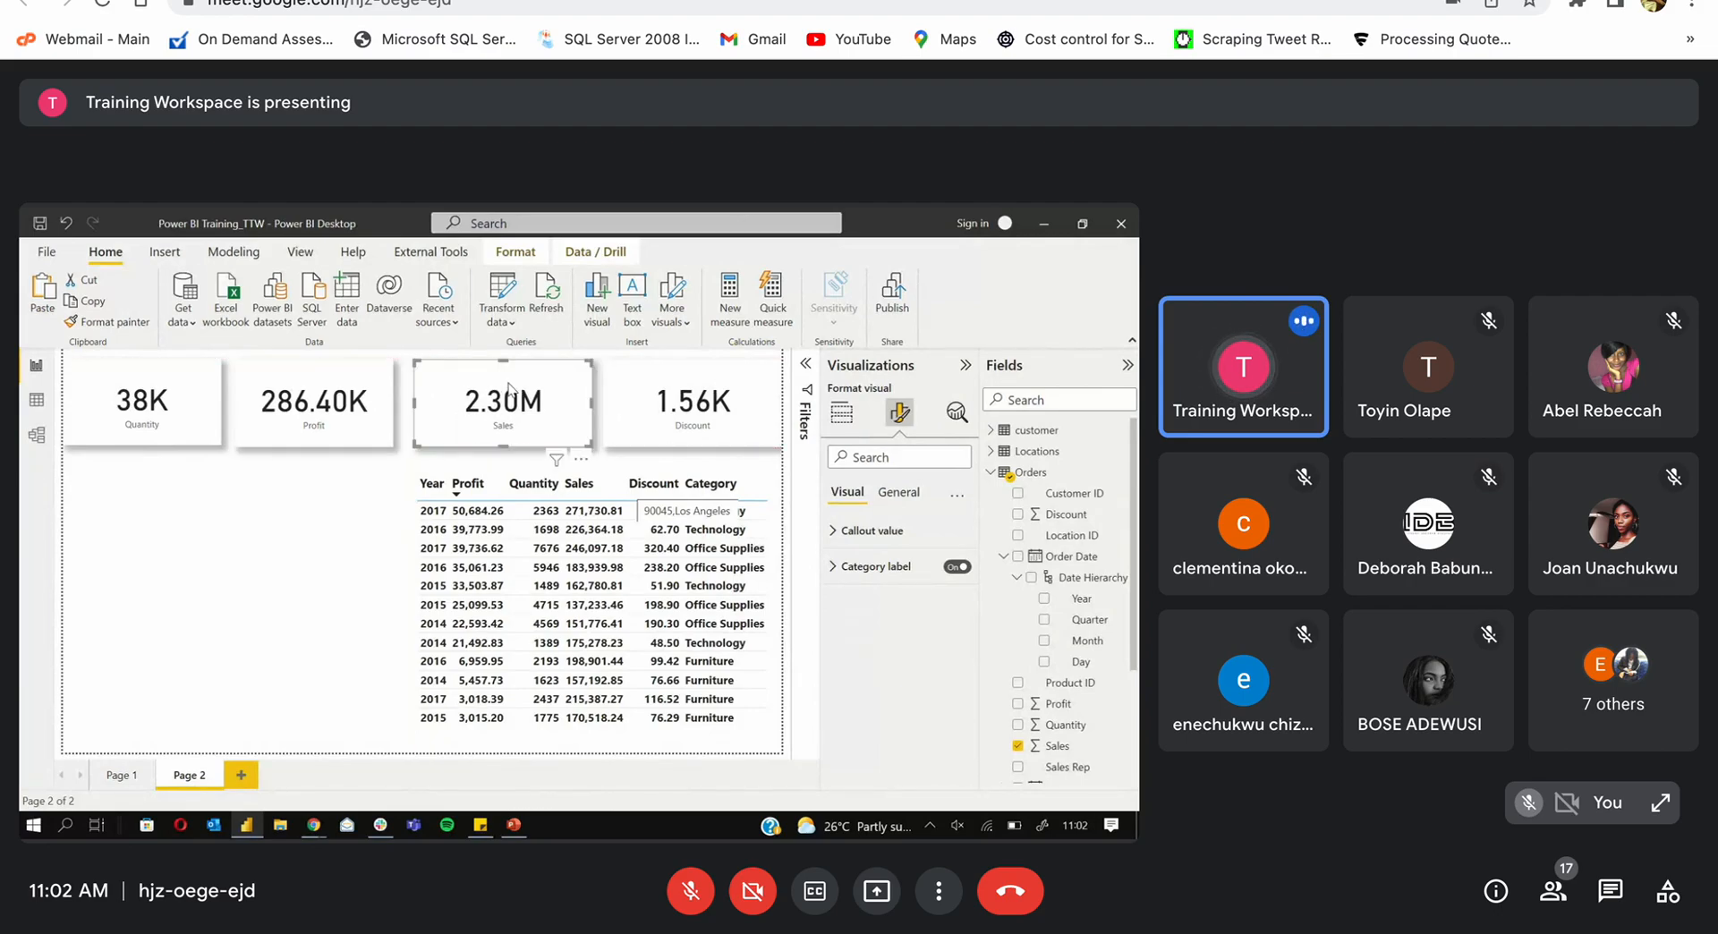
Step: Bring Page 1's Quantity by City and Category chart to Page 2 as a tall, narrow visual left of the table
{"action": "left_click", "coordinate": [403, 566]}
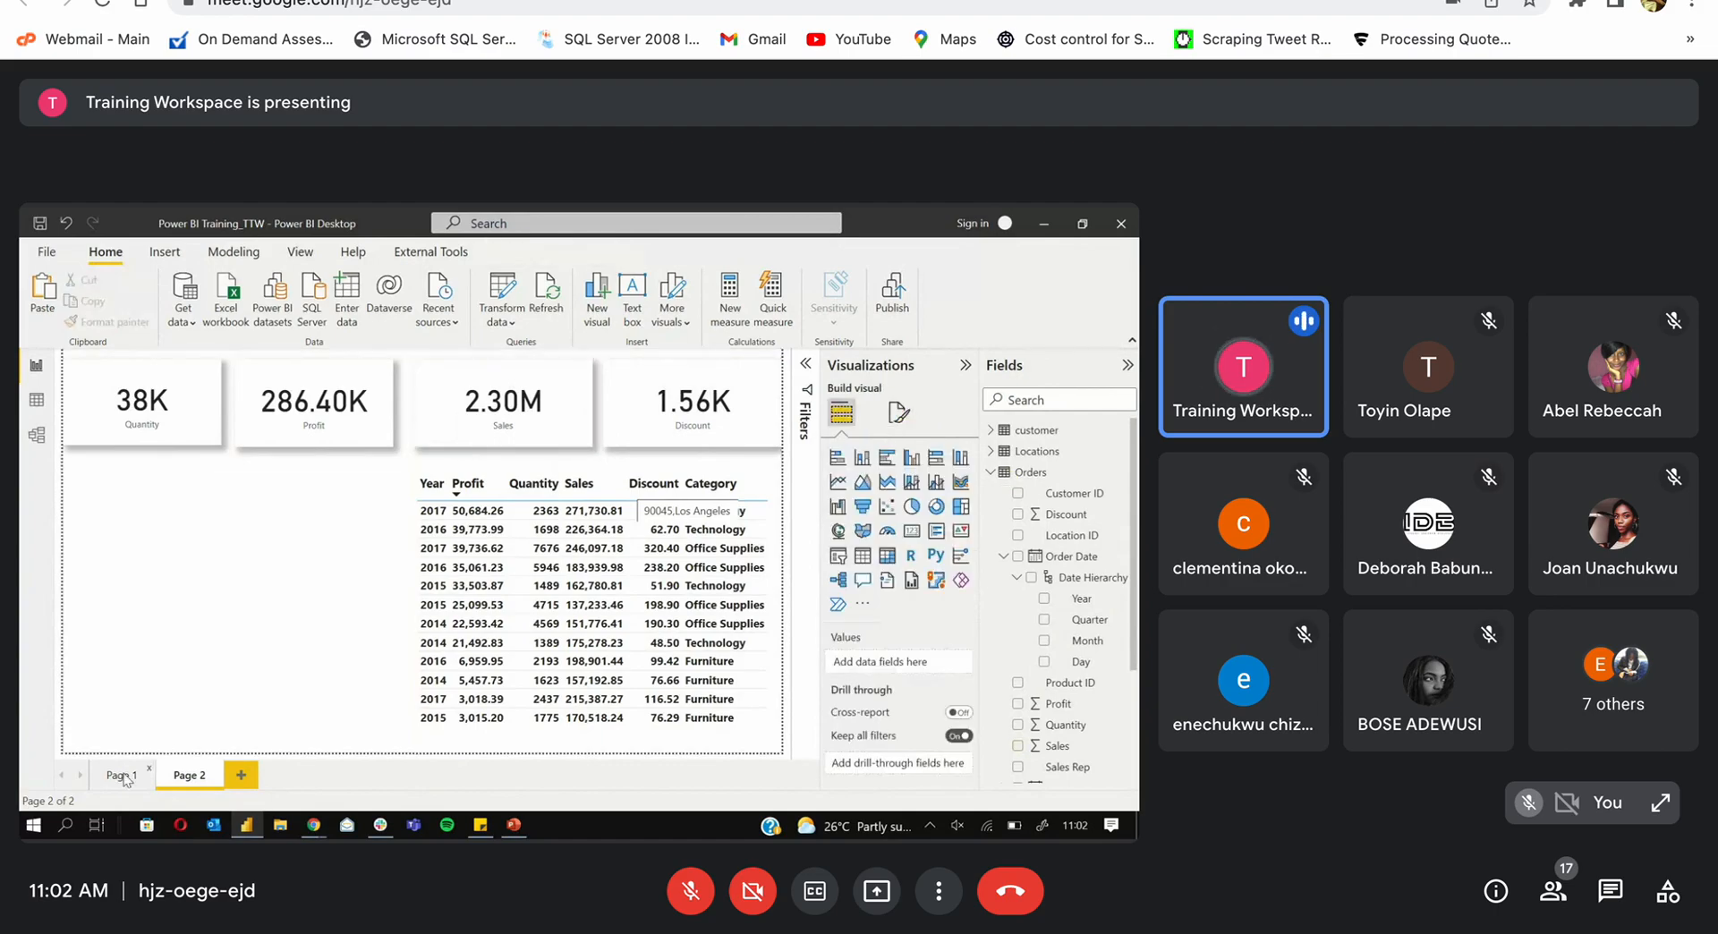
{"action": "left_click", "coordinate": [121, 775]}
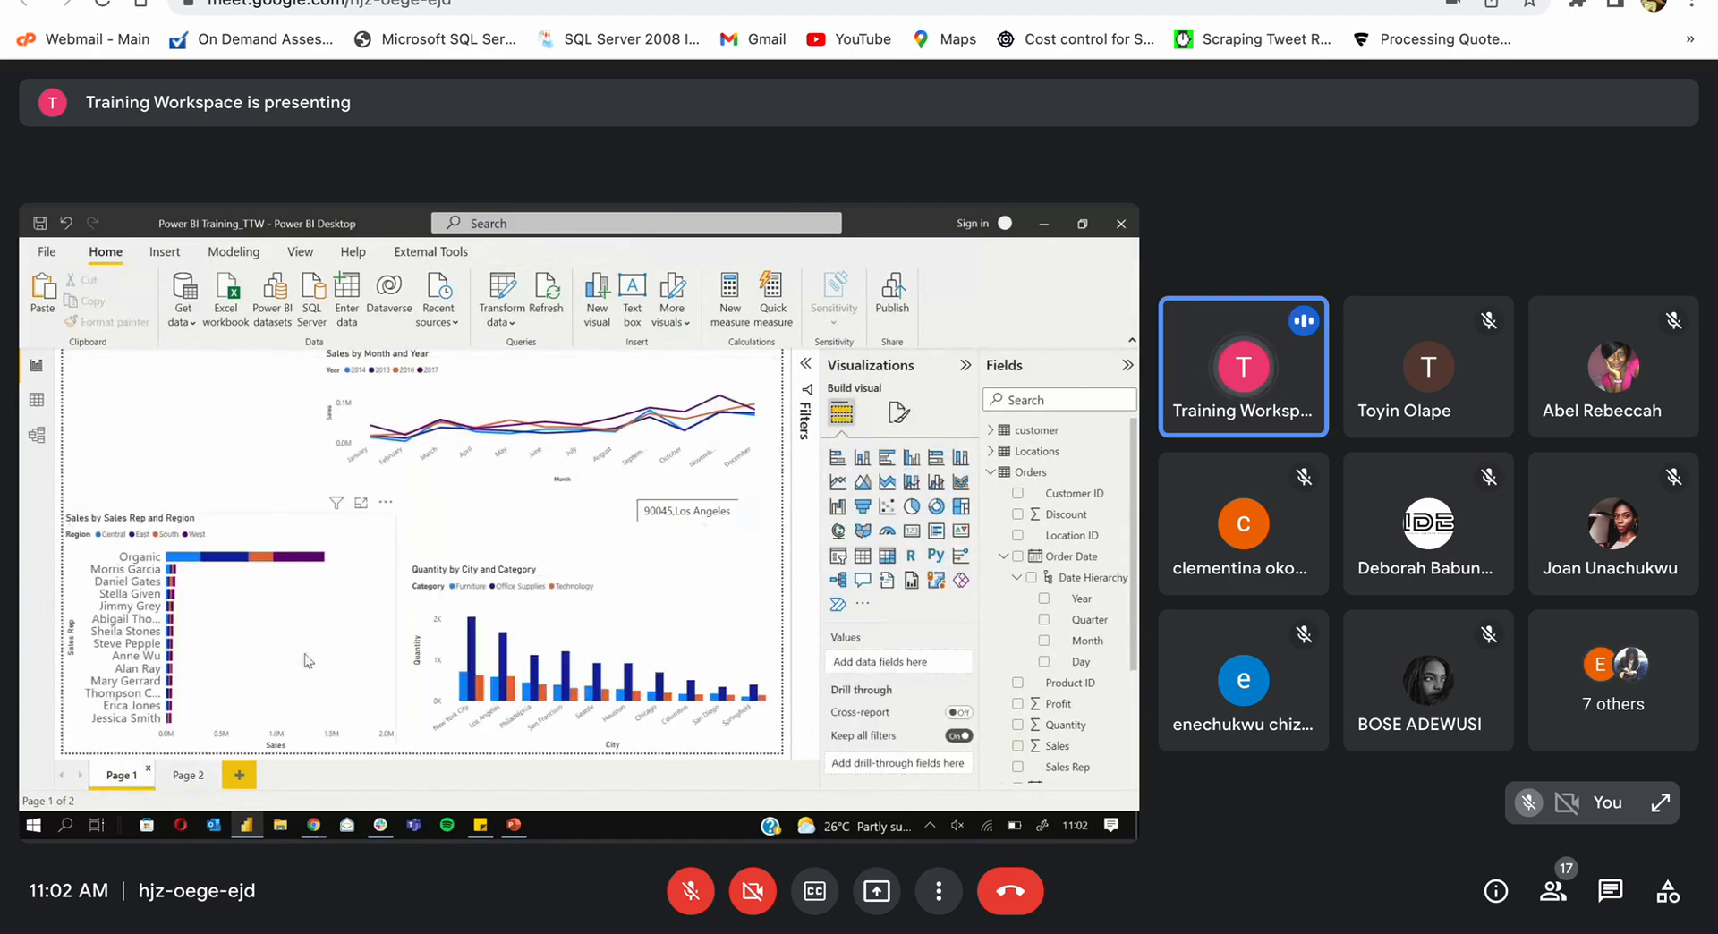
{"action": "left_click", "coordinate": [626, 579]}
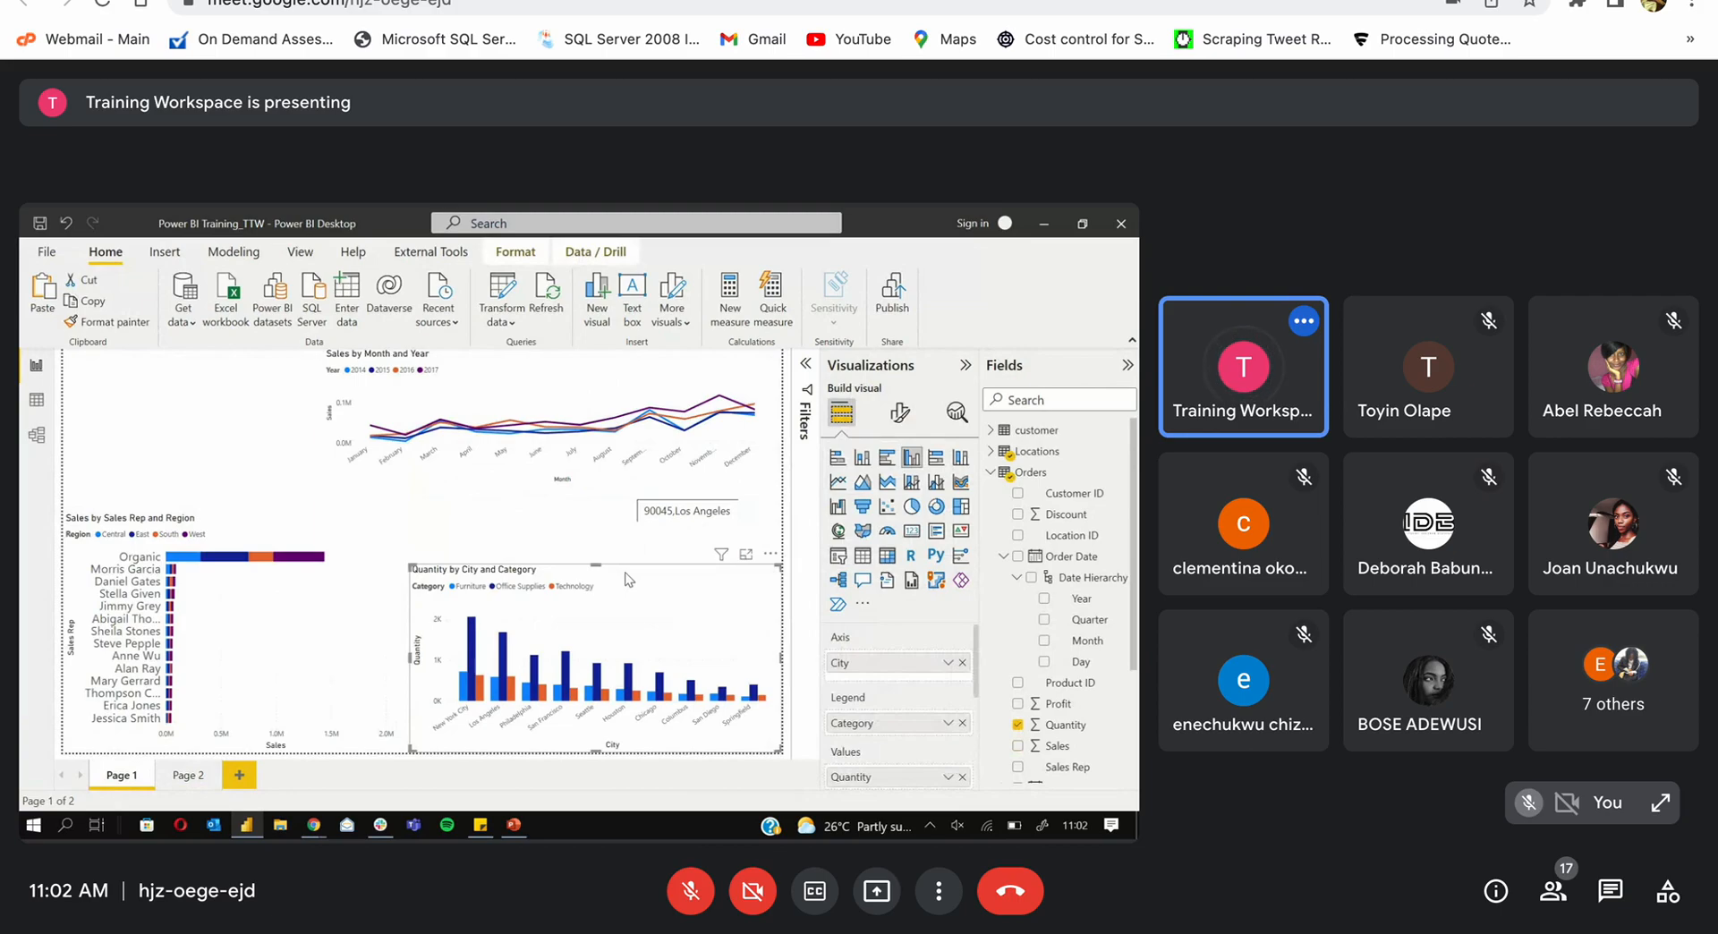
{"action": "left_click", "coordinate": [184, 775]}
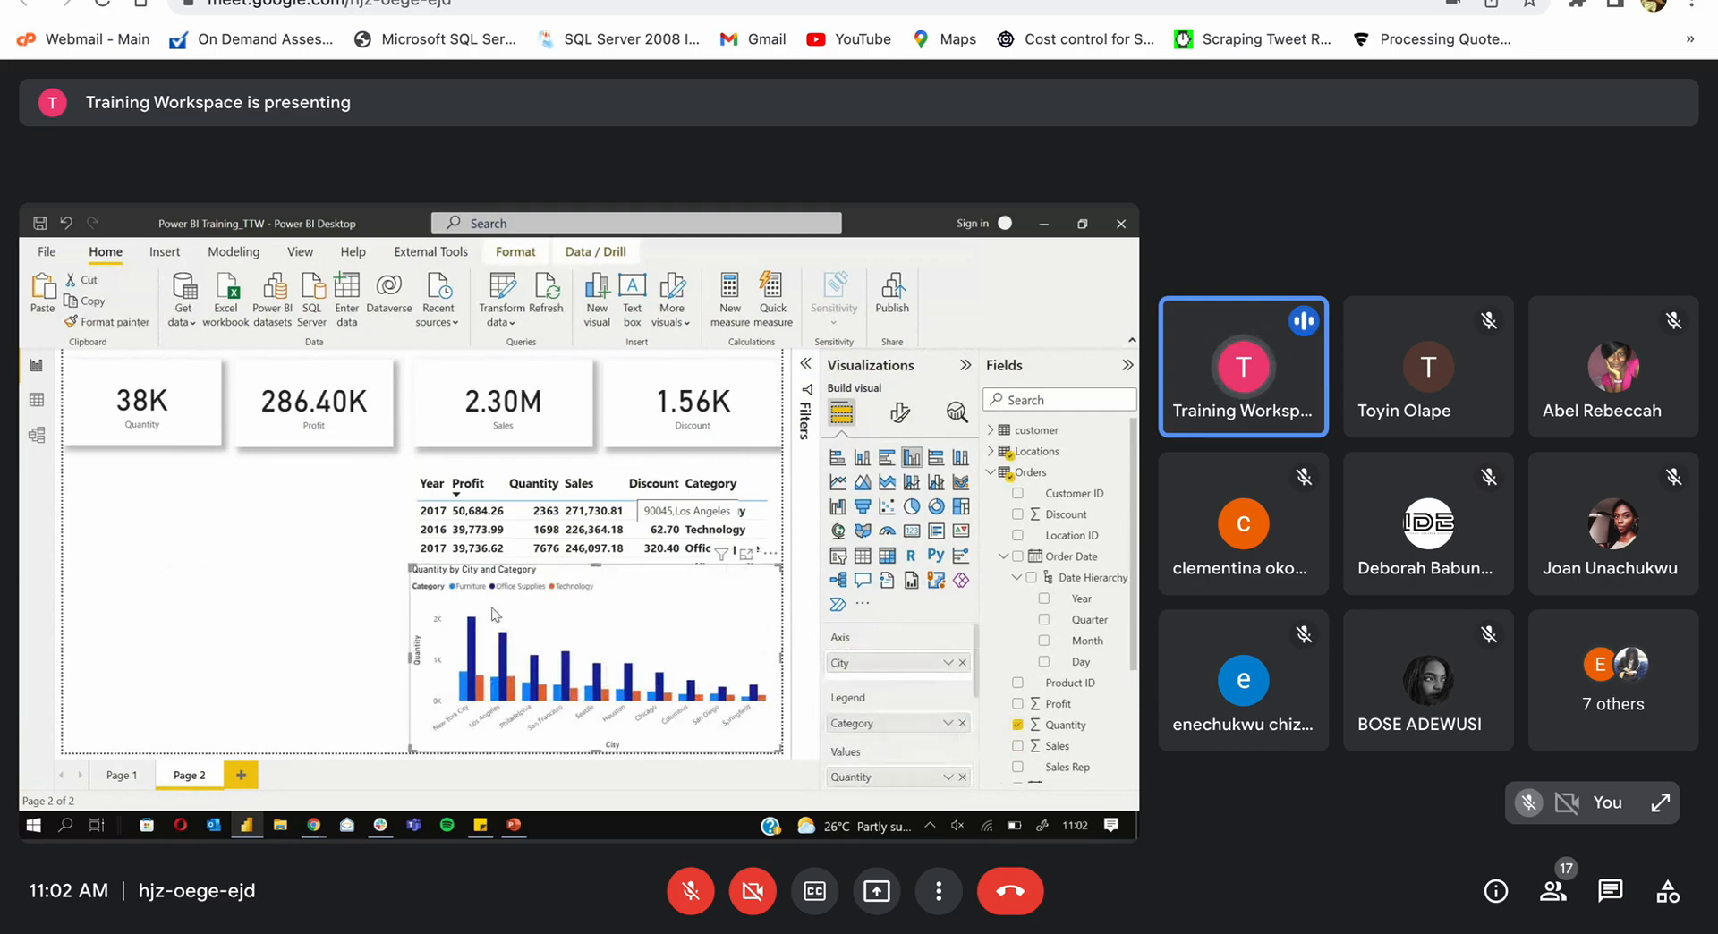
{"action": "left_click_drag", "start_coordinate": [495, 614], "coordinate": [148, 517]}
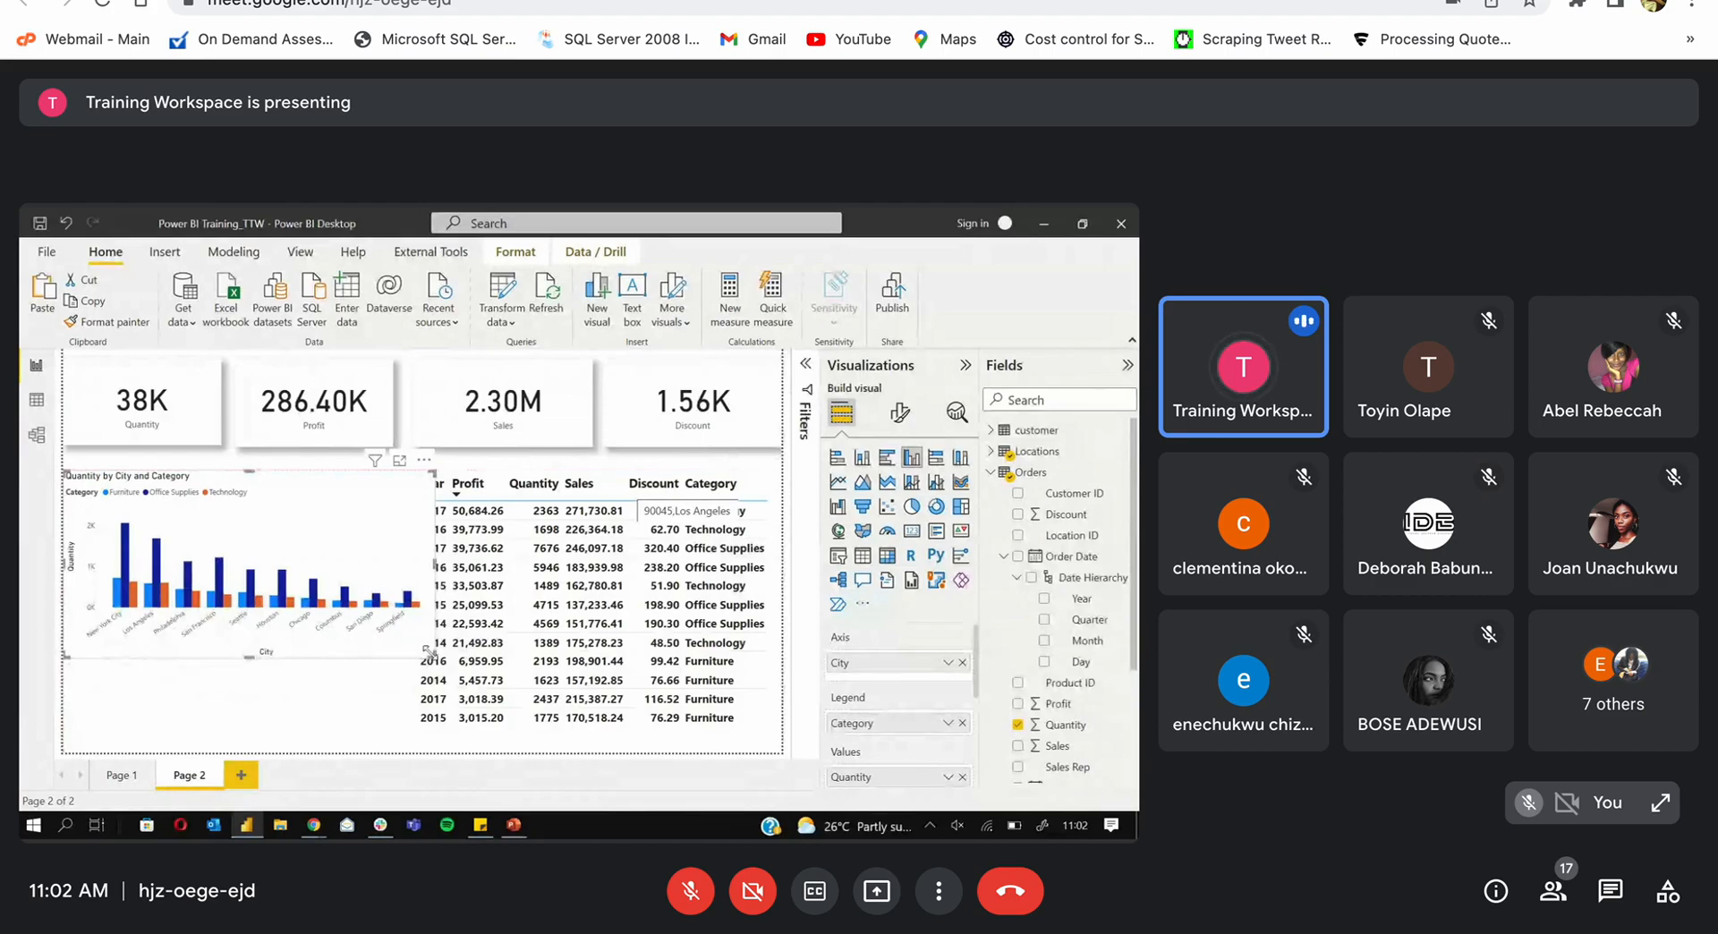
{"action": "left_click_drag", "start_coordinate": [429, 652], "coordinate": [391, 752]}
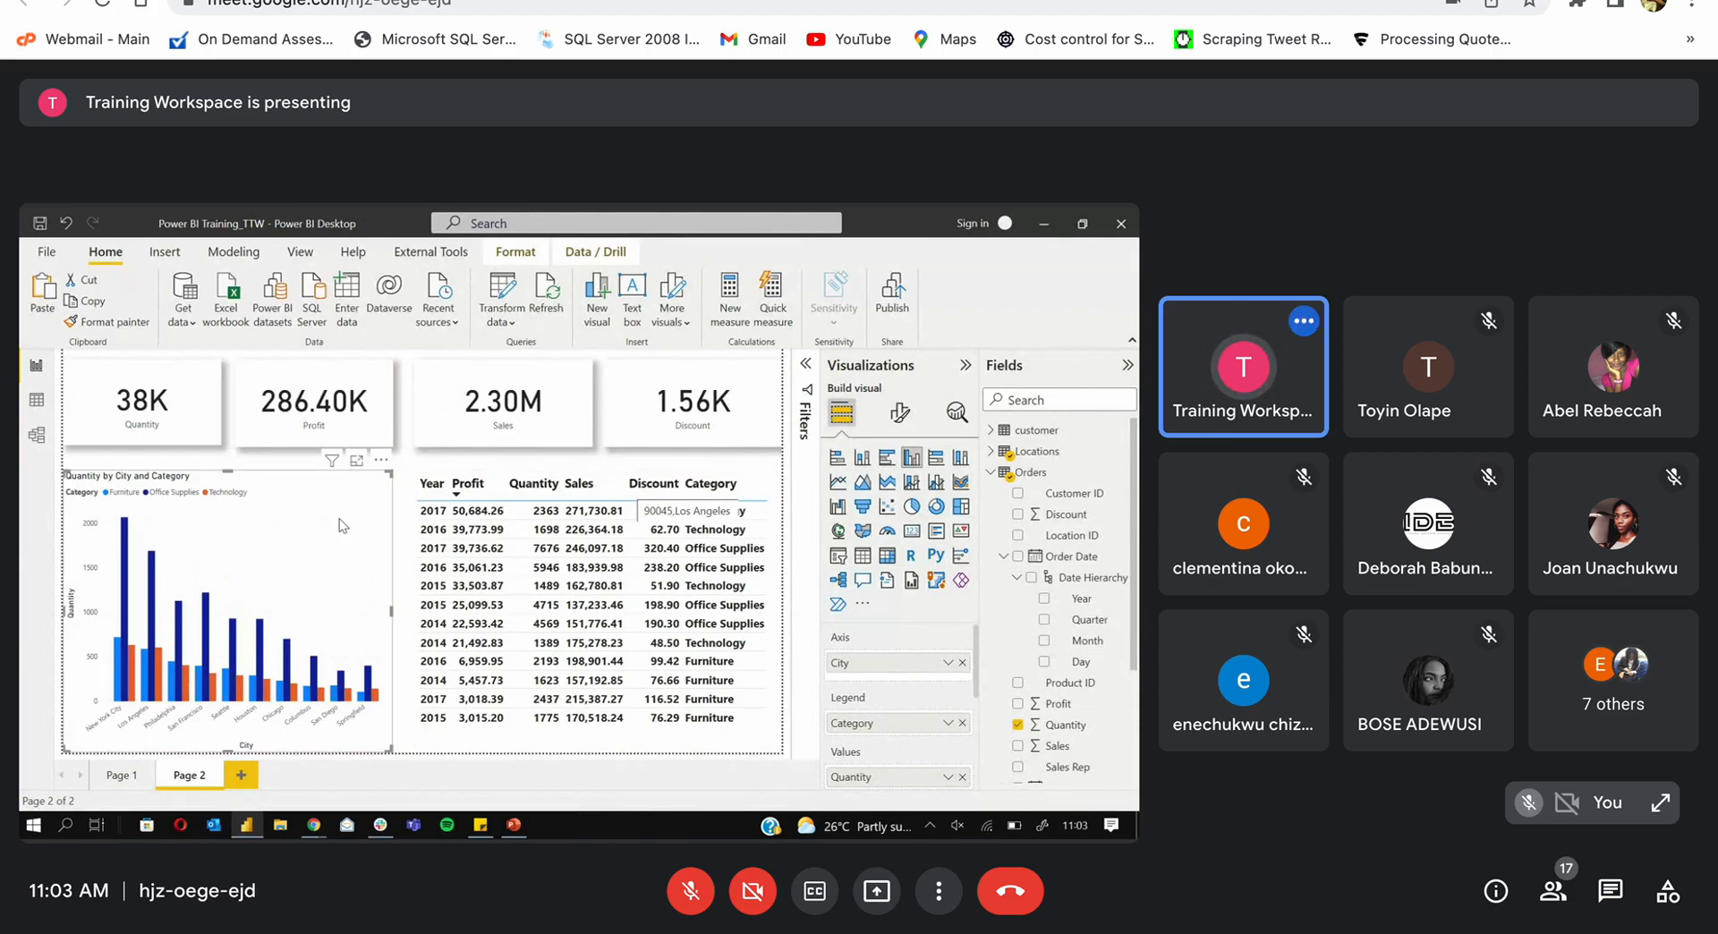
Step: Toggle the chart's X-axis city labels off and back on
{"action": "left_click", "coordinate": [909, 420]}
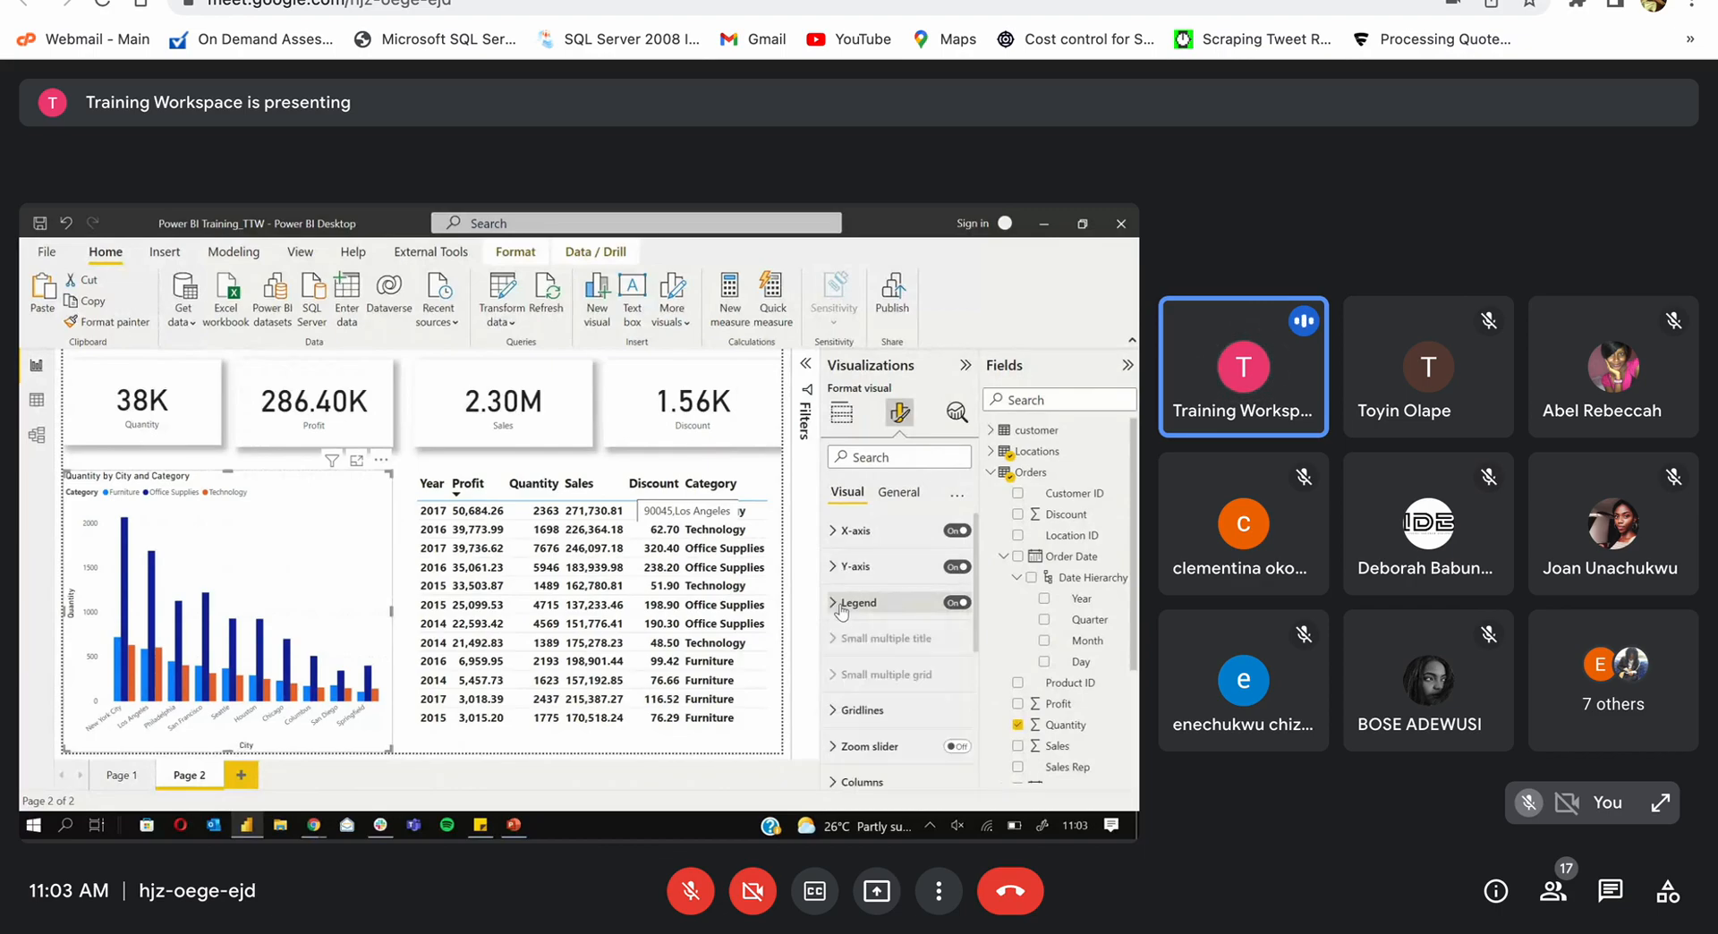
{"action": "scroll", "coordinate": [980, 617], "scroll_direction": "down", "scroll_amount": 2}
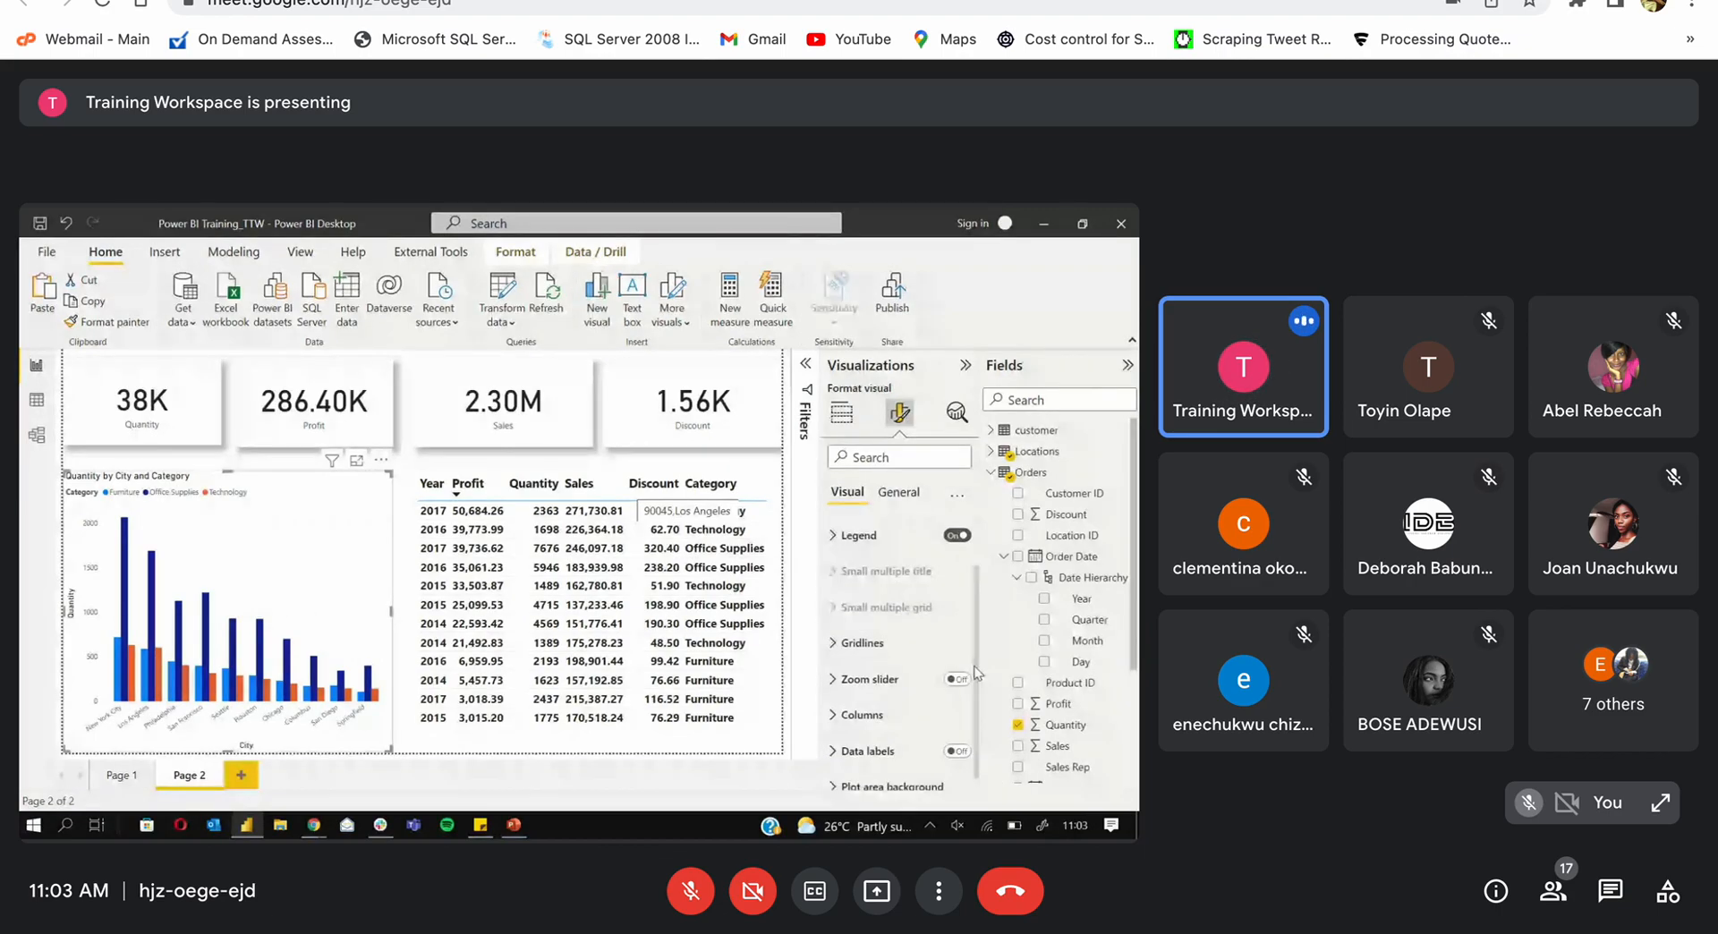
{"action": "scroll", "coordinate": [931, 626], "scroll_direction": "up", "scroll_amount": 2}
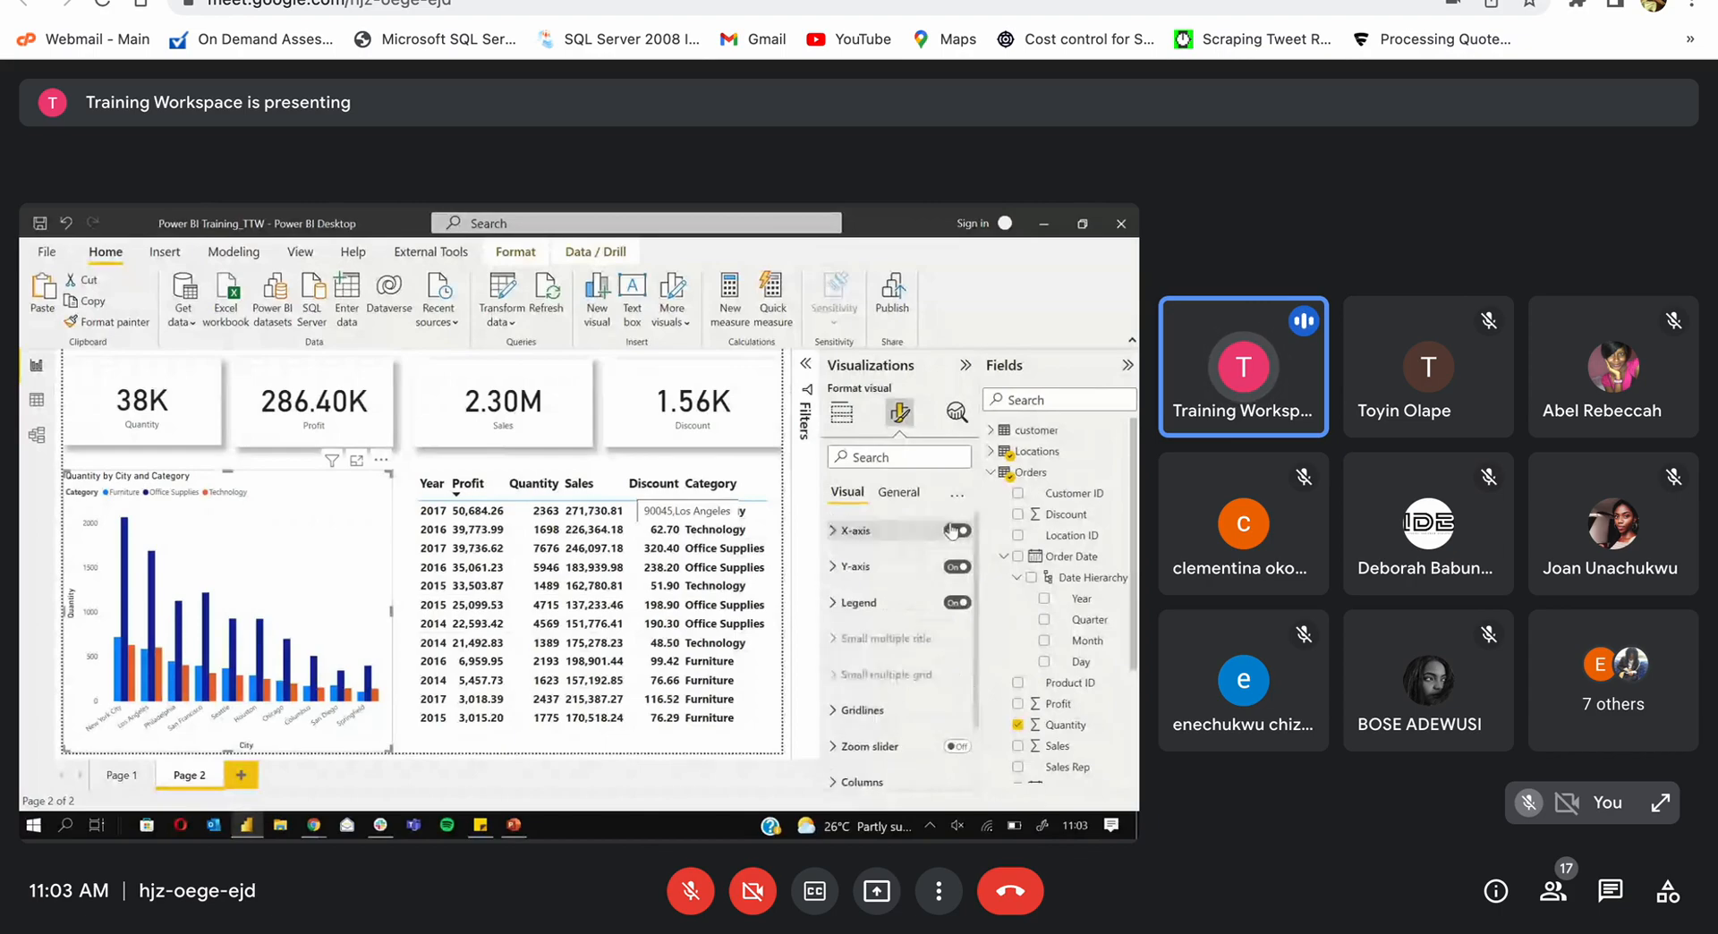
{"action": "left_click", "coordinate": [884, 533]}
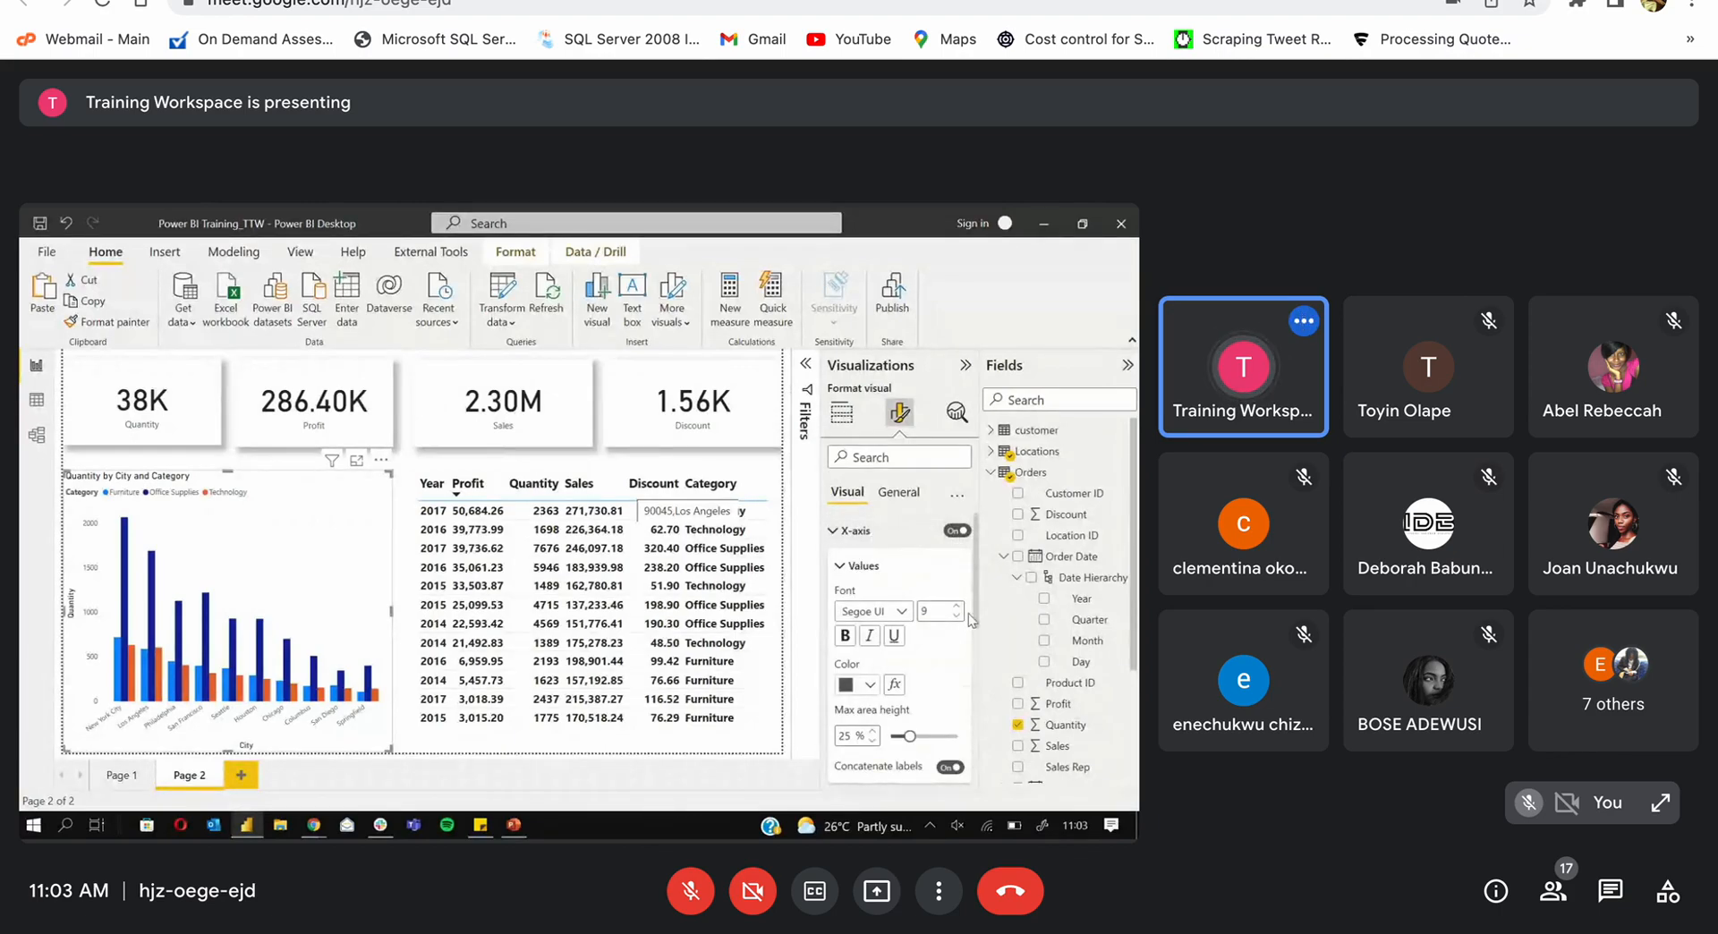
{"action": "left_click", "coordinate": [955, 531]}
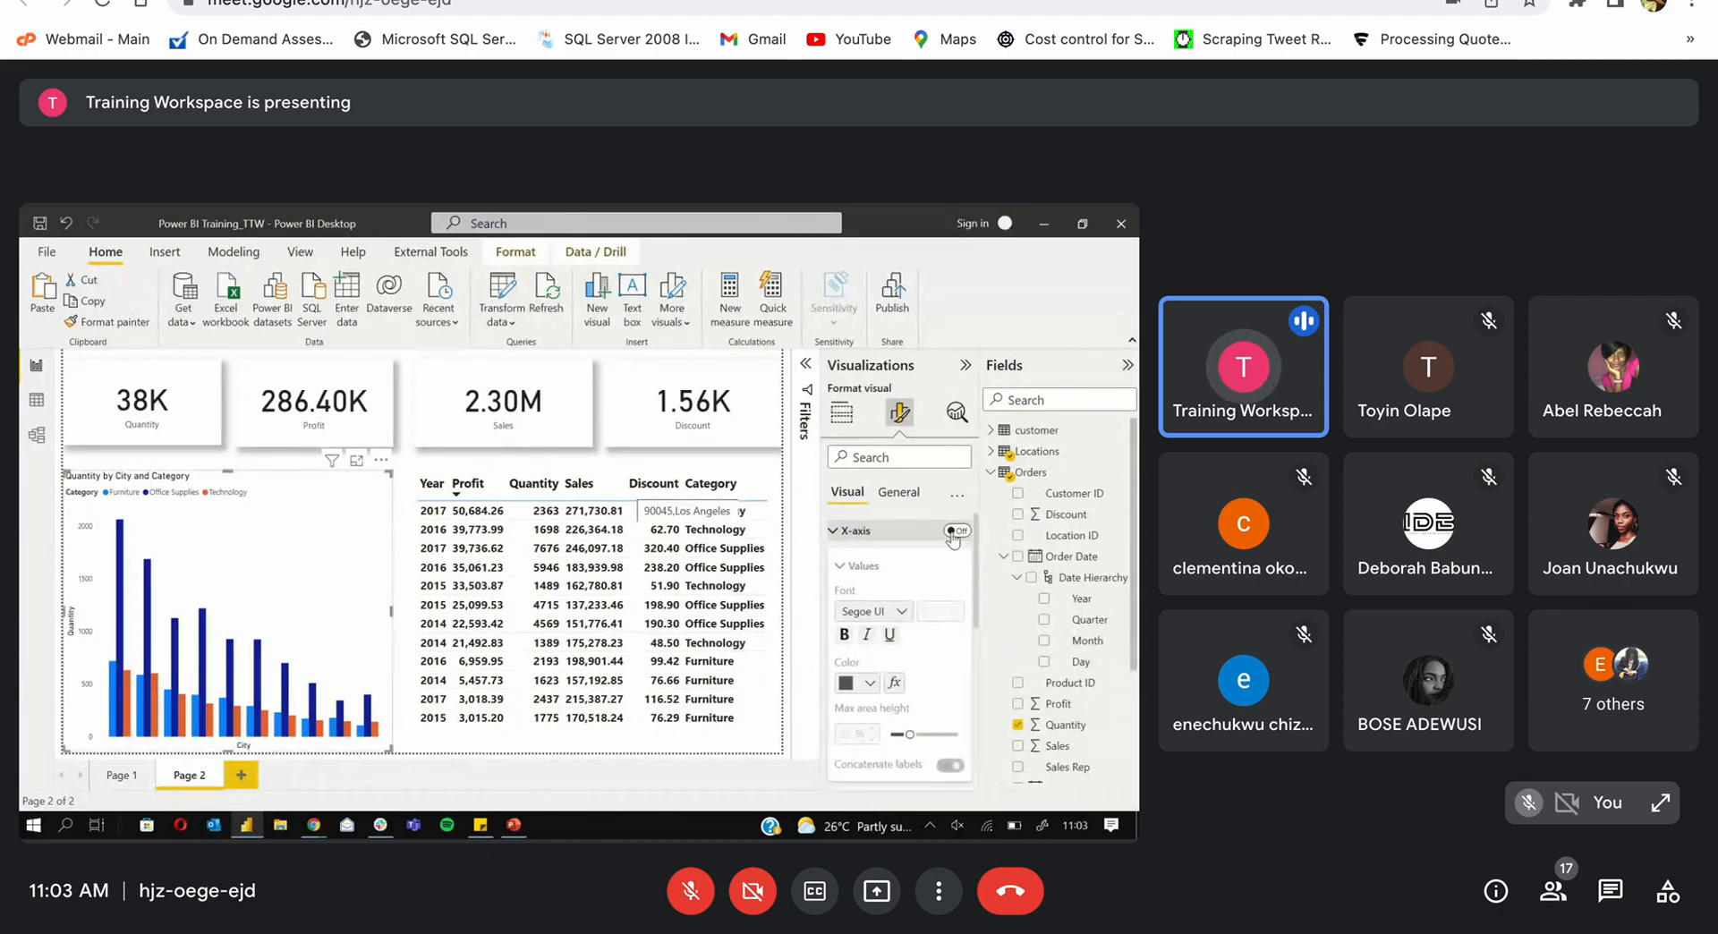
{"action": "left_click", "coordinate": [956, 531]}
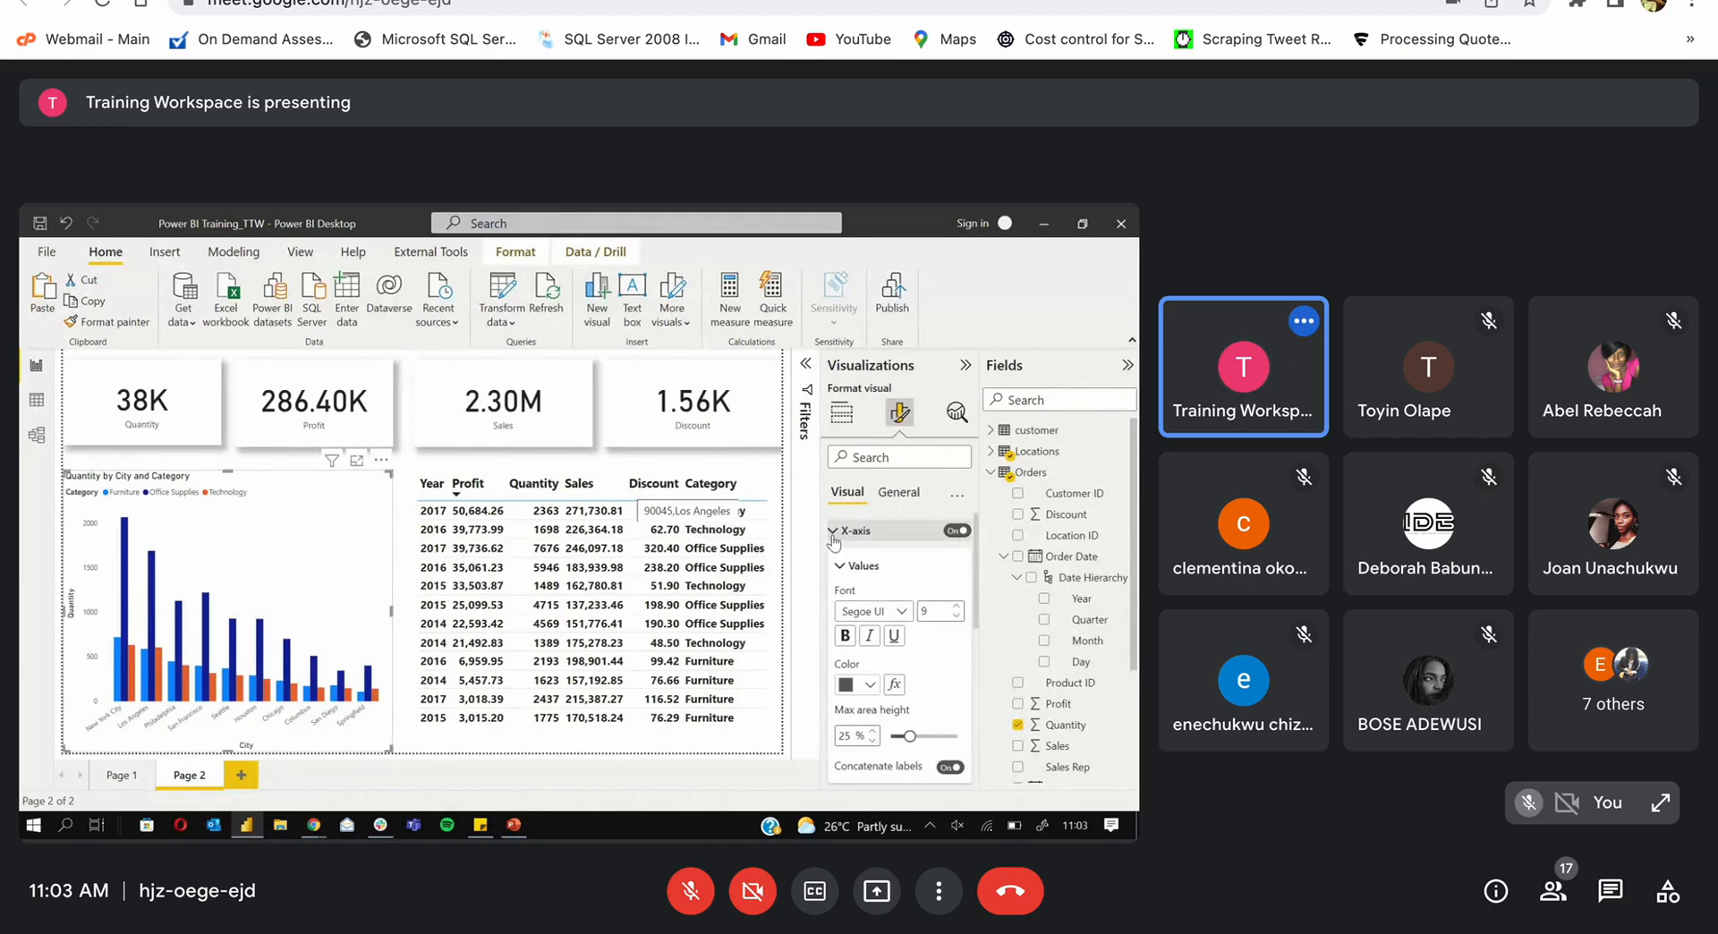
{"action": "left_click", "coordinate": [832, 535]}
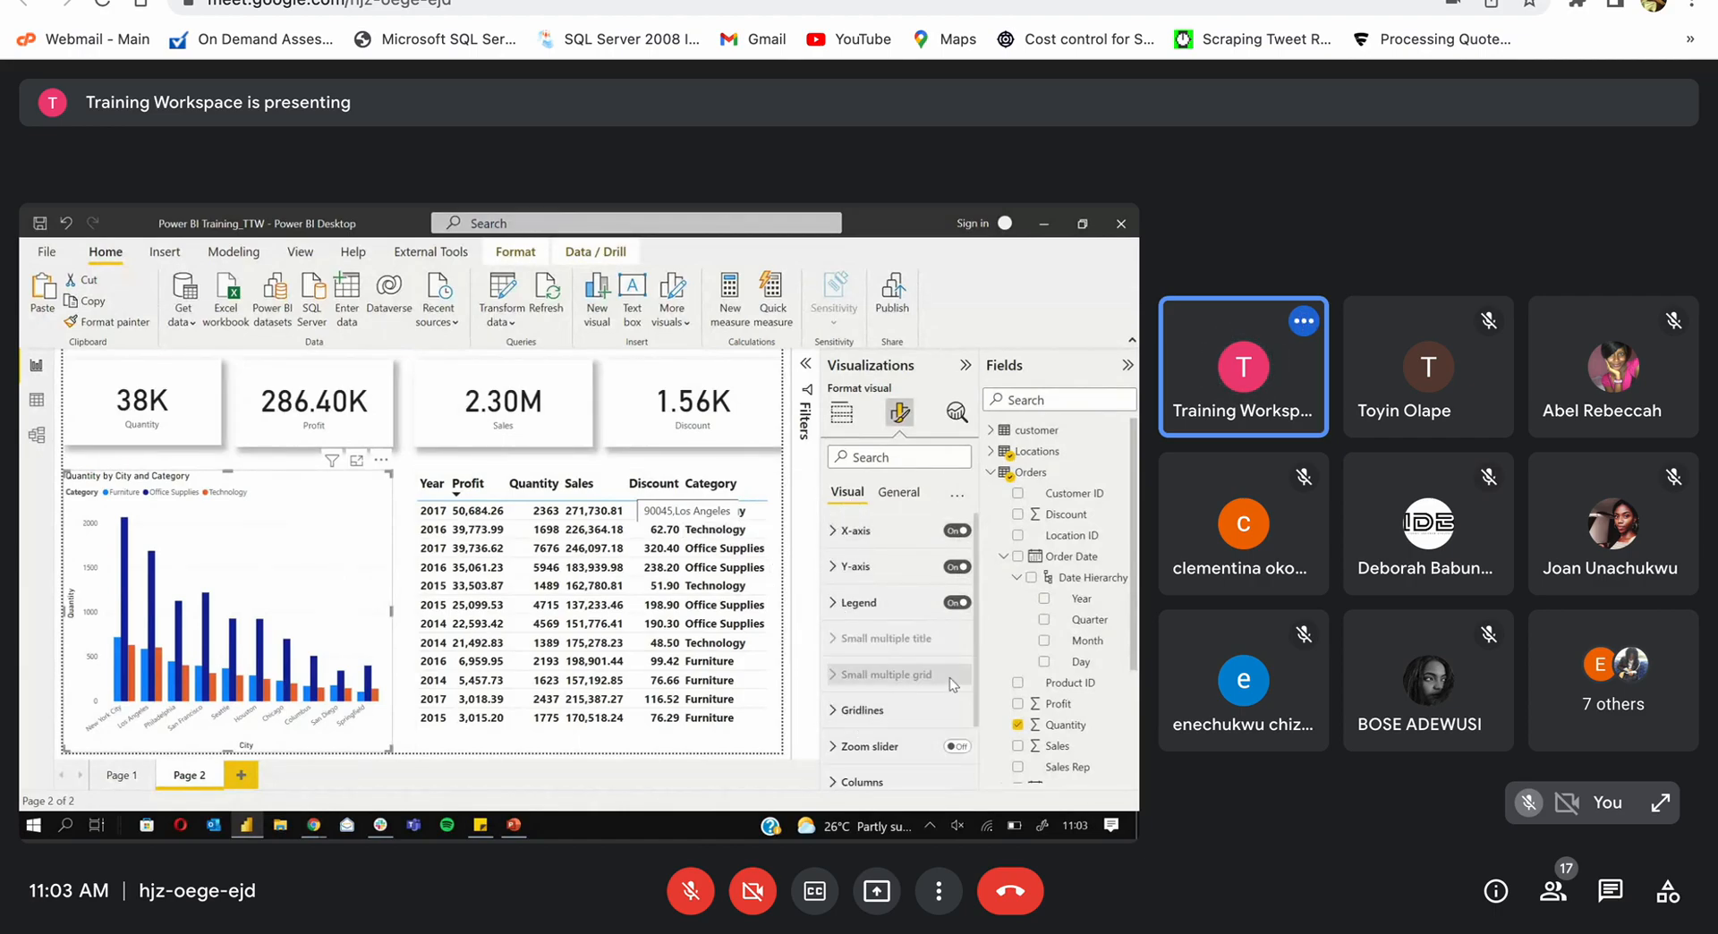
Step: Colour the Furniture columns dark purple, Office Supplies light purple and Technology pale pink
{"action": "scroll", "coordinate": [972, 679], "scroll_direction": "down", "scroll_amount": 1}
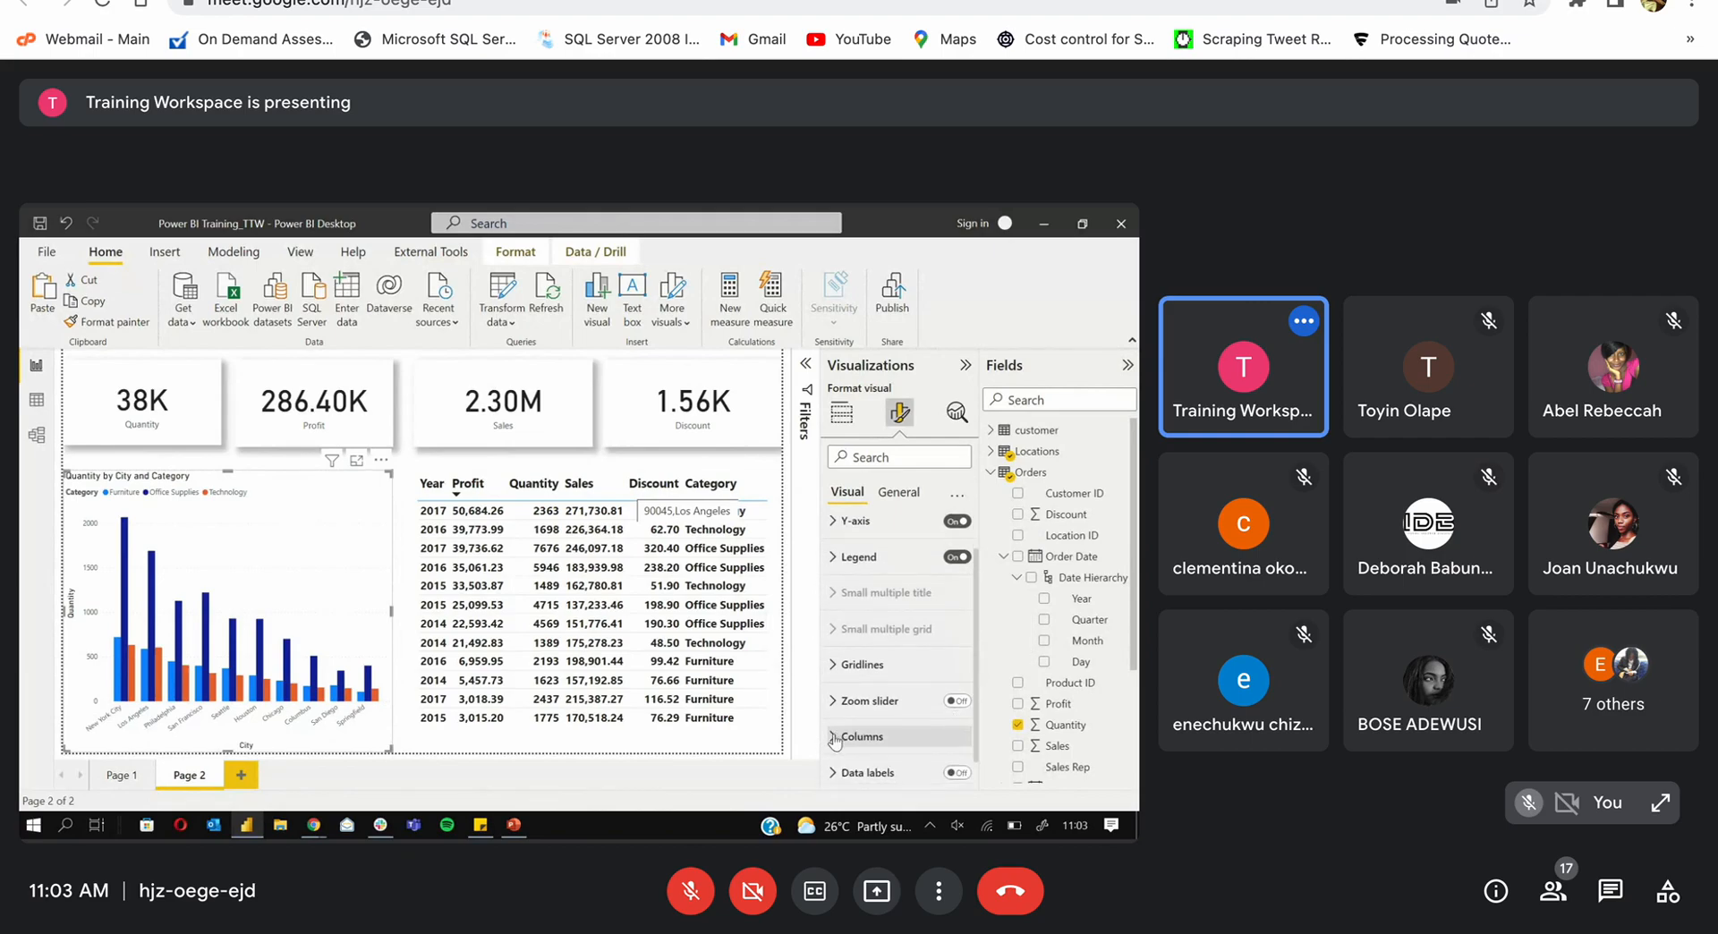
{"action": "left_click", "coordinate": [835, 737]}
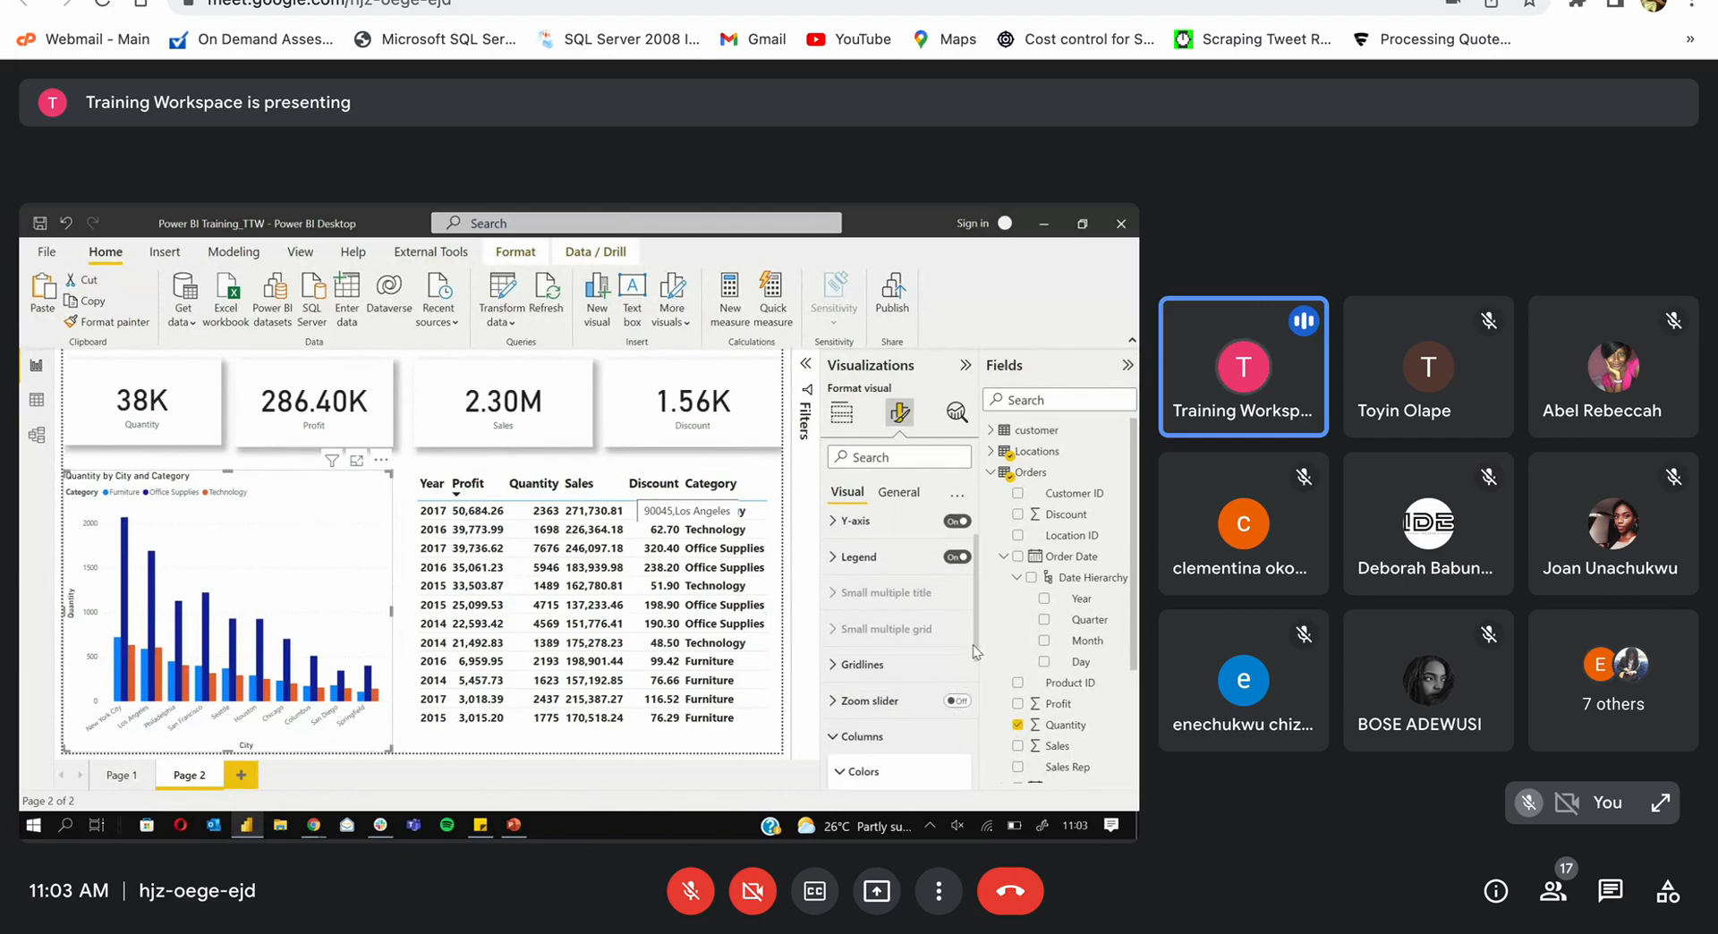
{"action": "left_click_drag", "start_coordinate": [974, 651], "coordinate": [971, 739]}
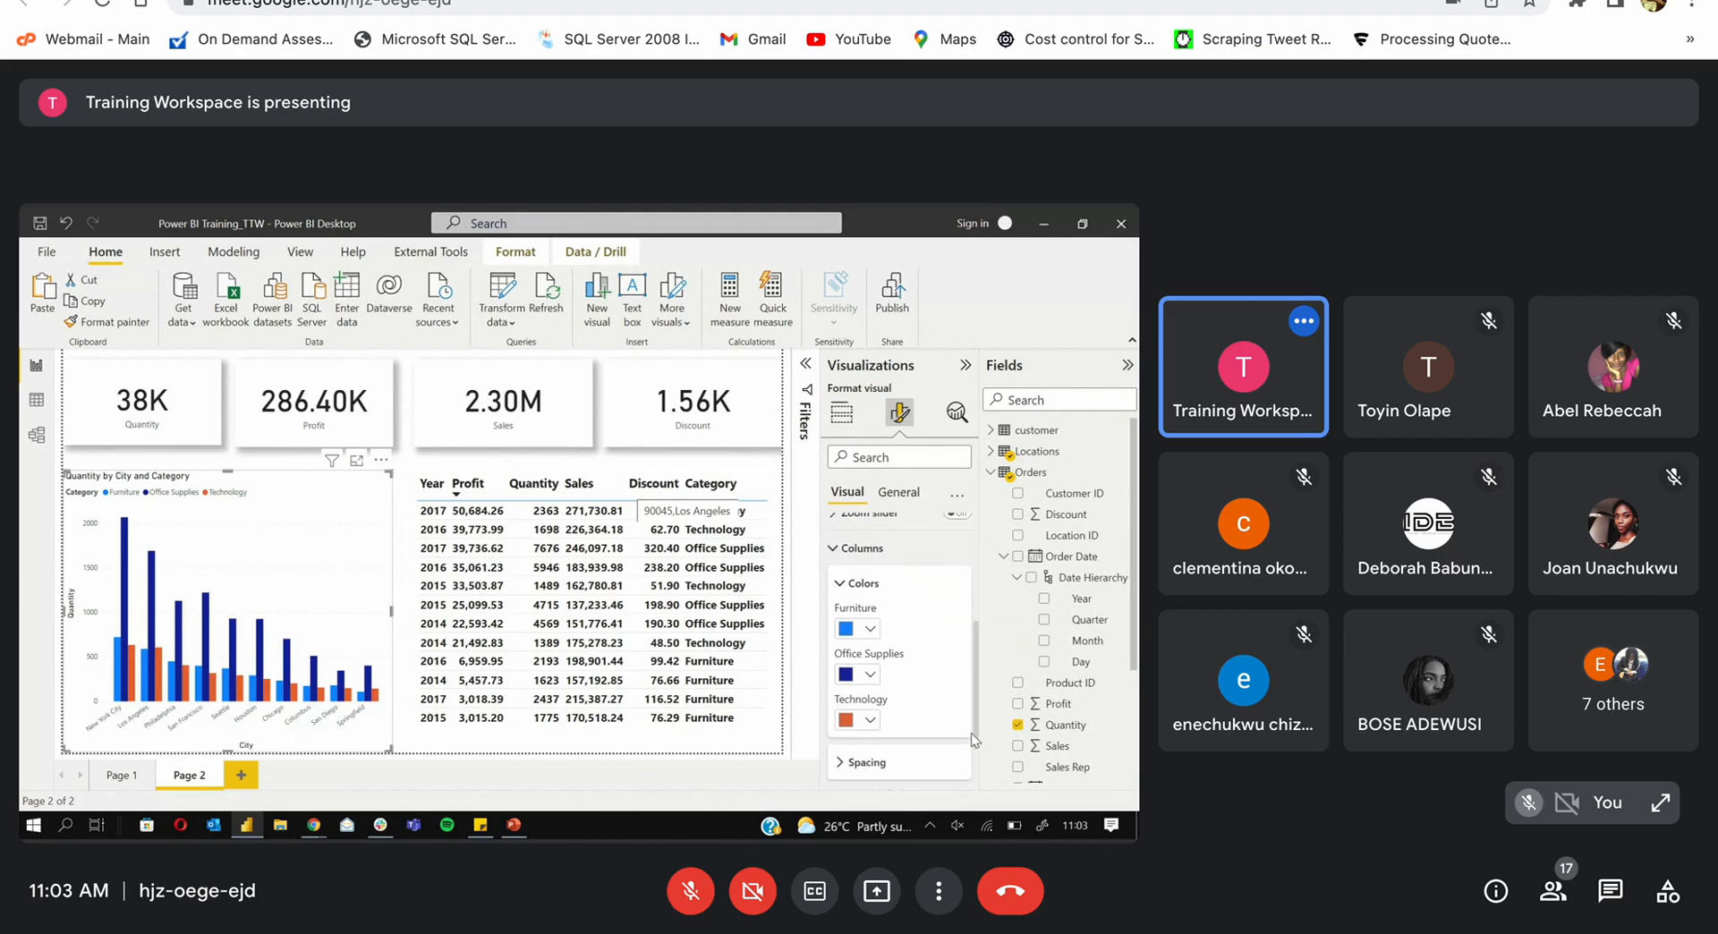
{"action": "left_click", "coordinate": [869, 629]}
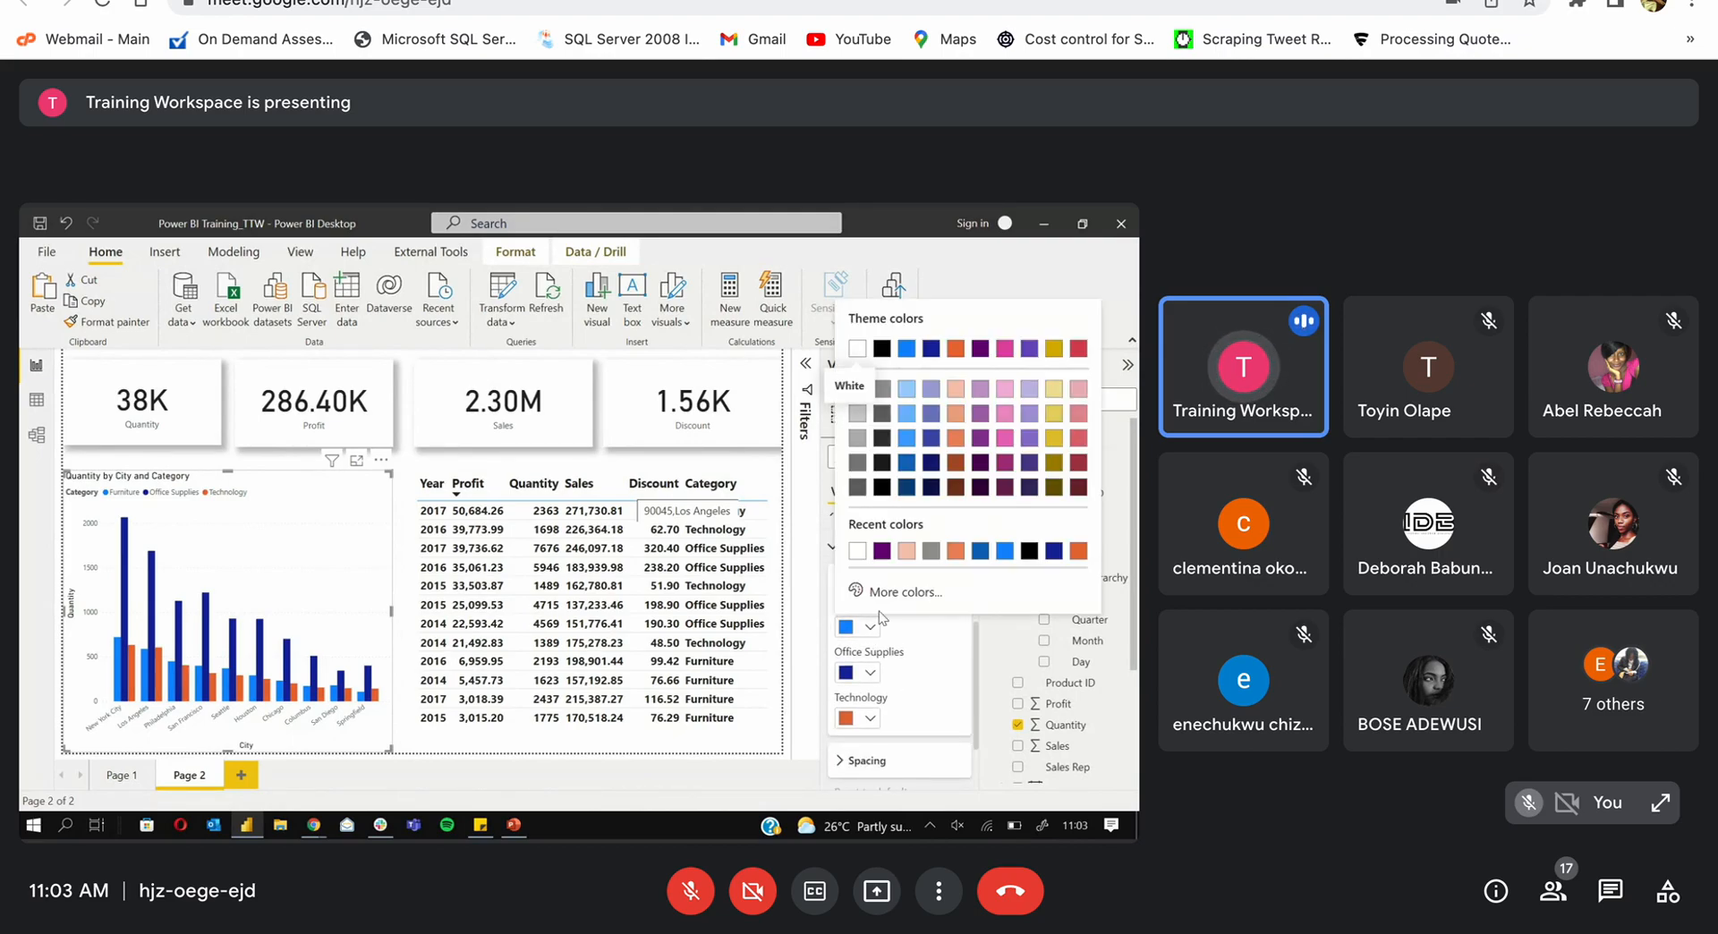
{"action": "left_click", "coordinate": [881, 550]}
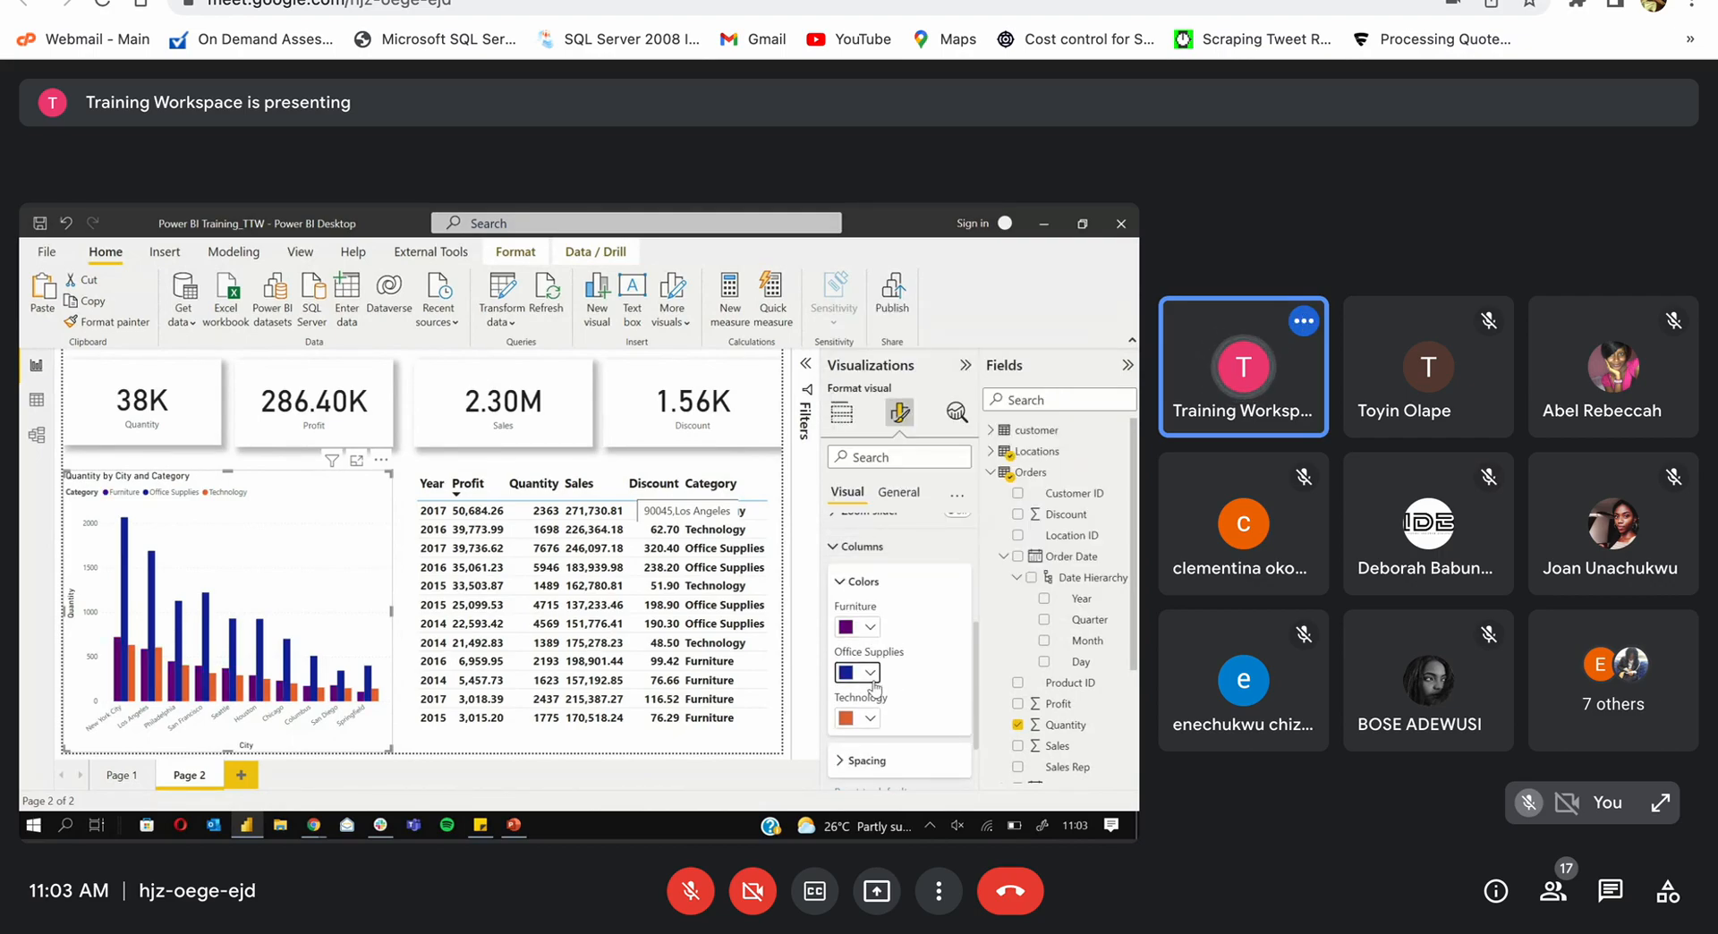
{"action": "left_click", "coordinate": [870, 673]}
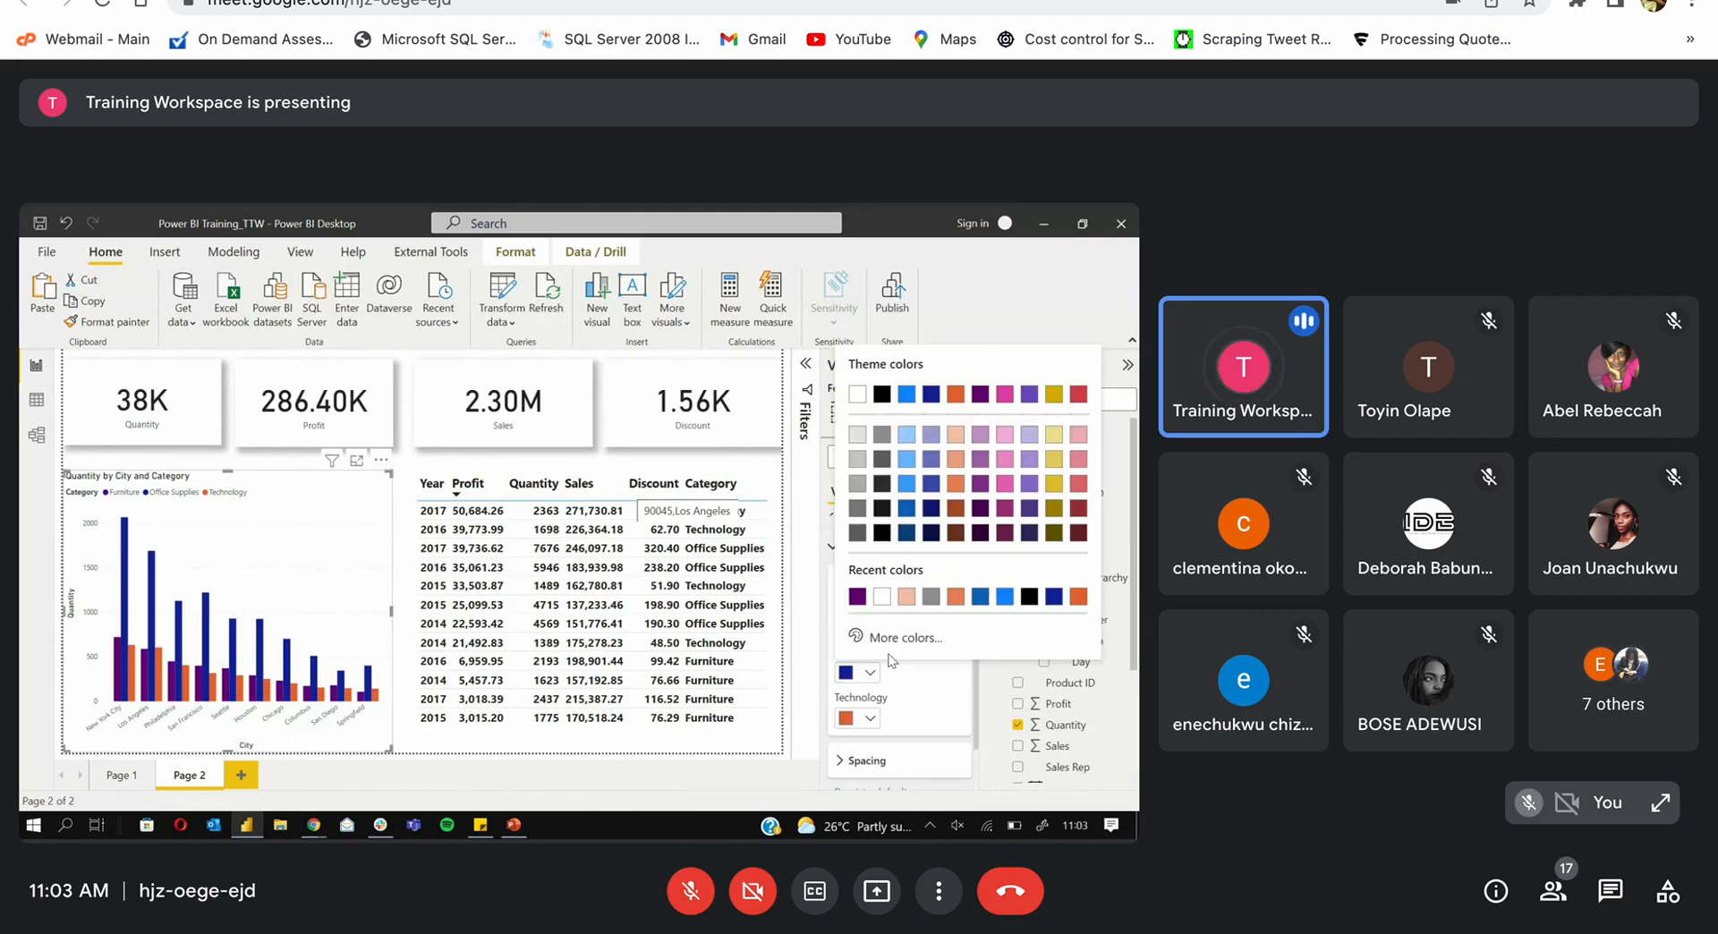
{"action": "left_click", "coordinate": [980, 458]}
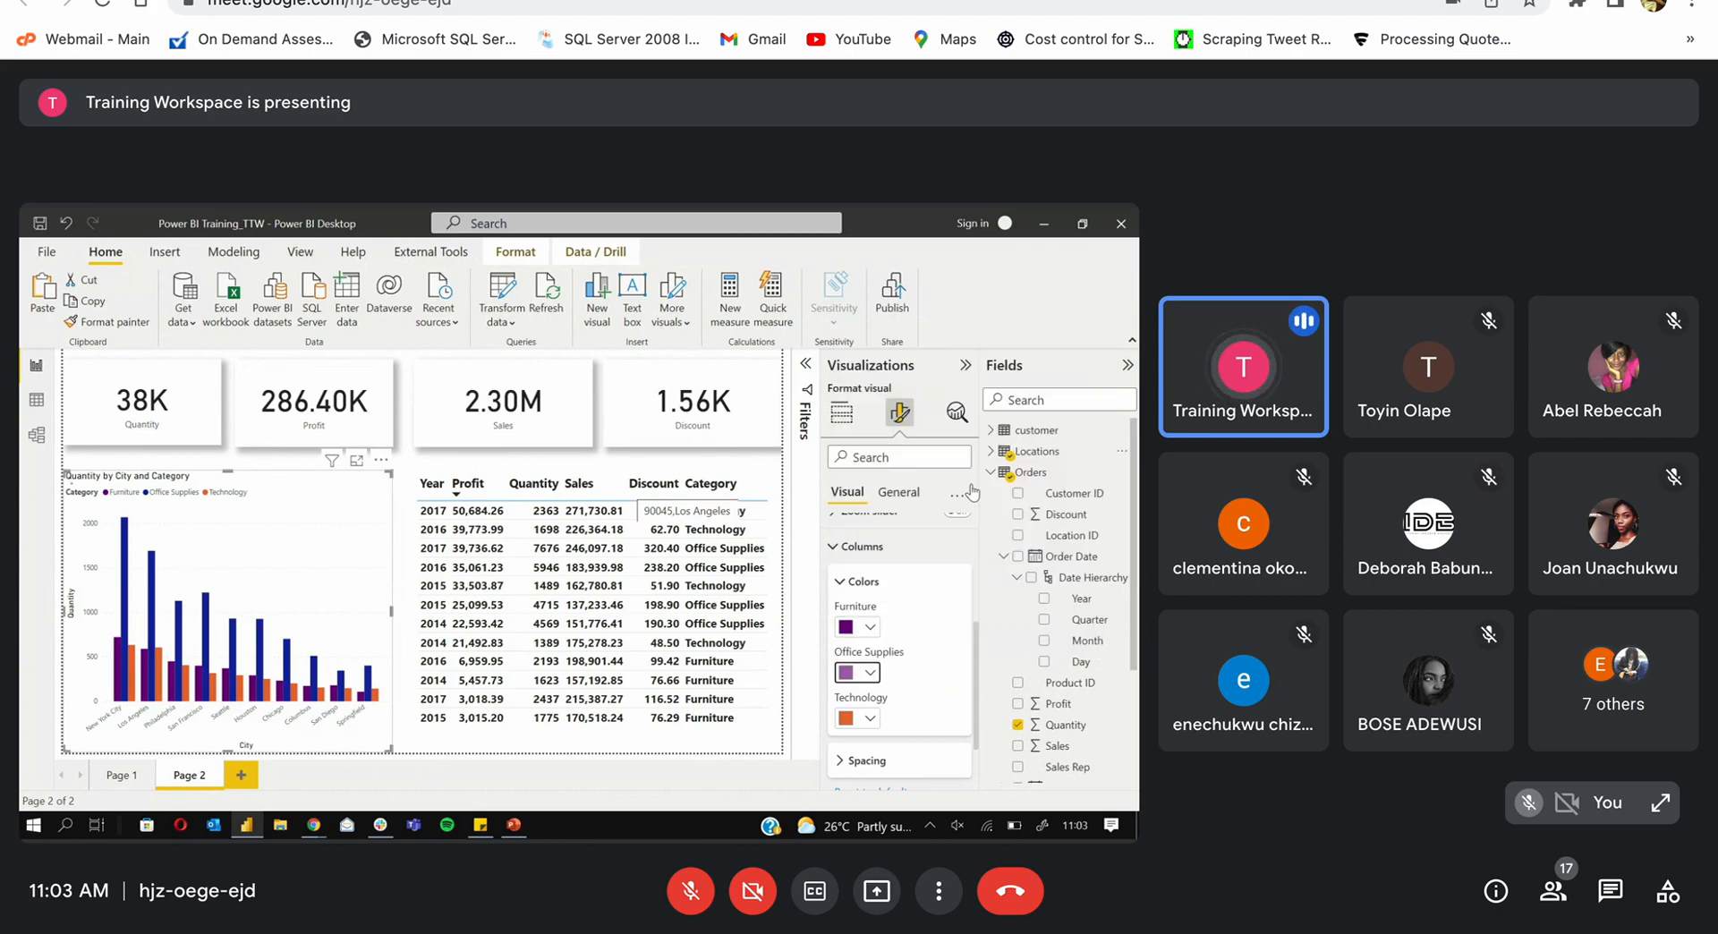
{"action": "left_click", "coordinate": [870, 718]}
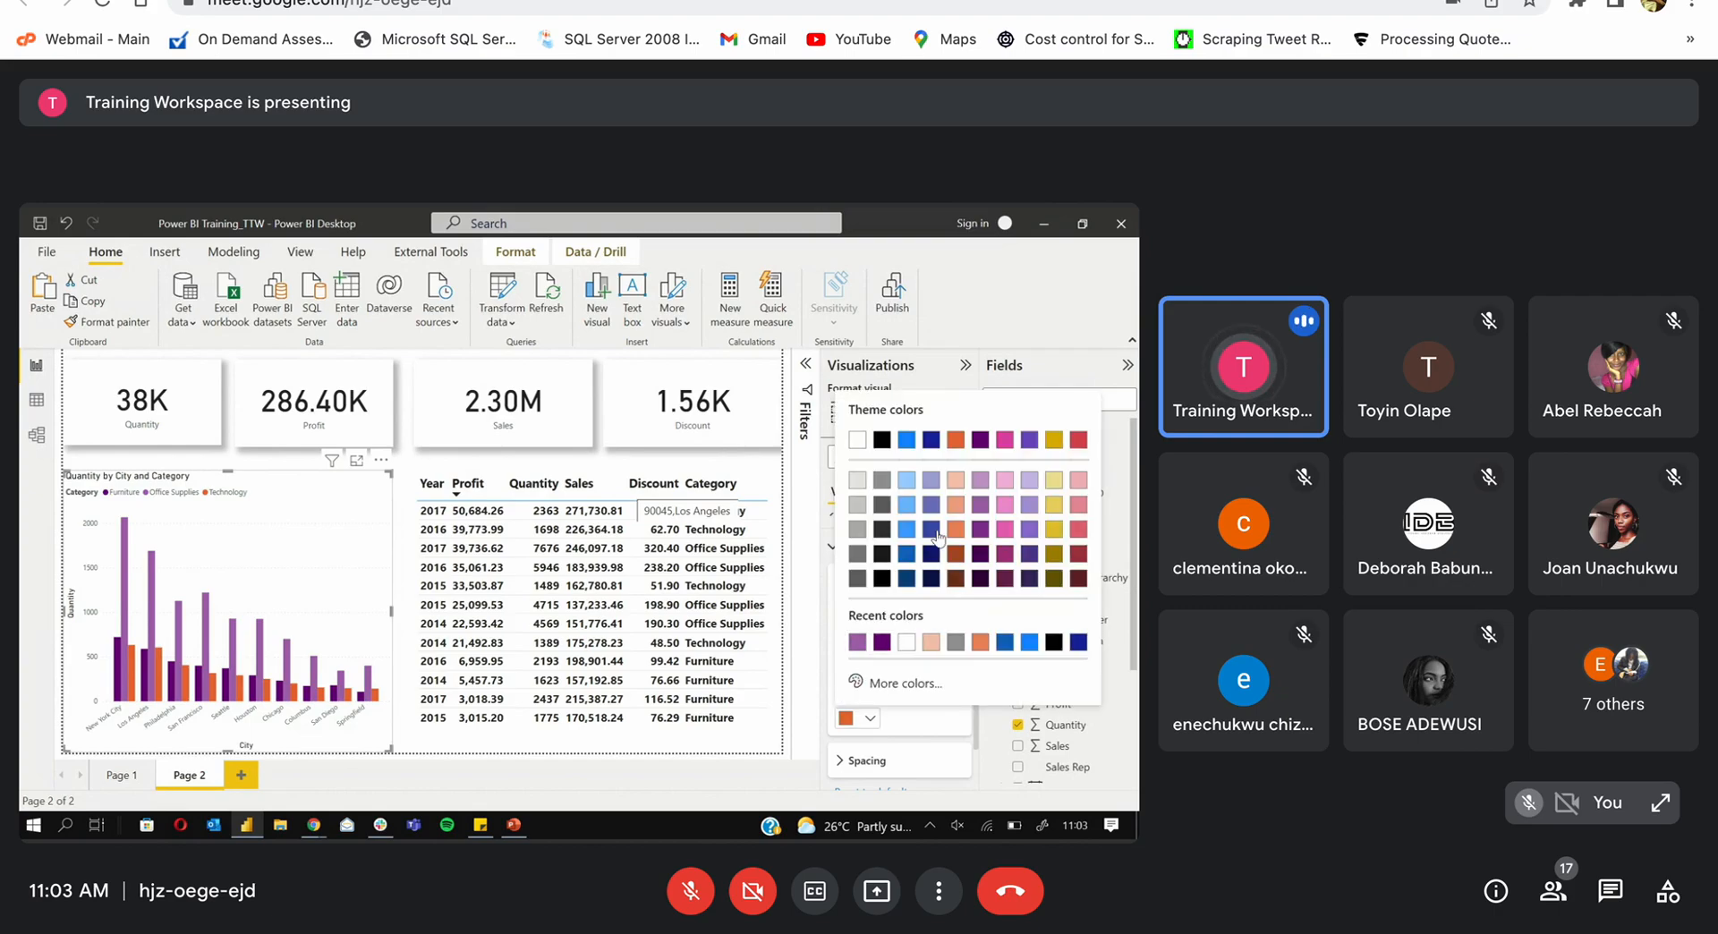
{"action": "left_click", "coordinate": [1003, 481]}
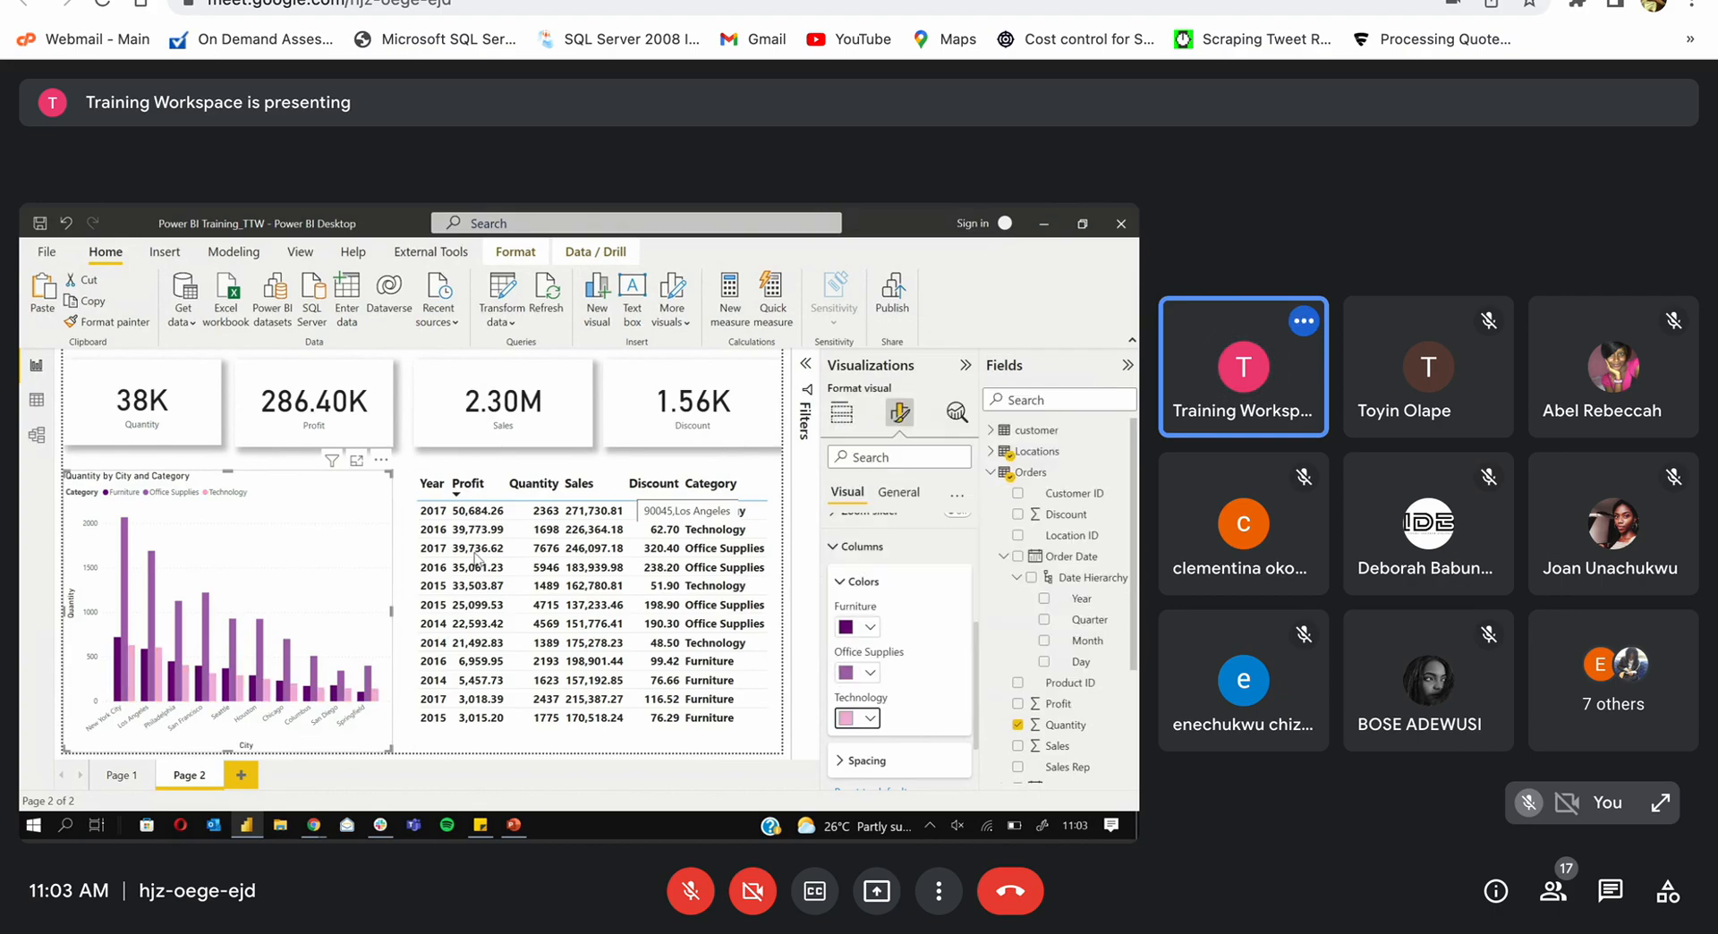